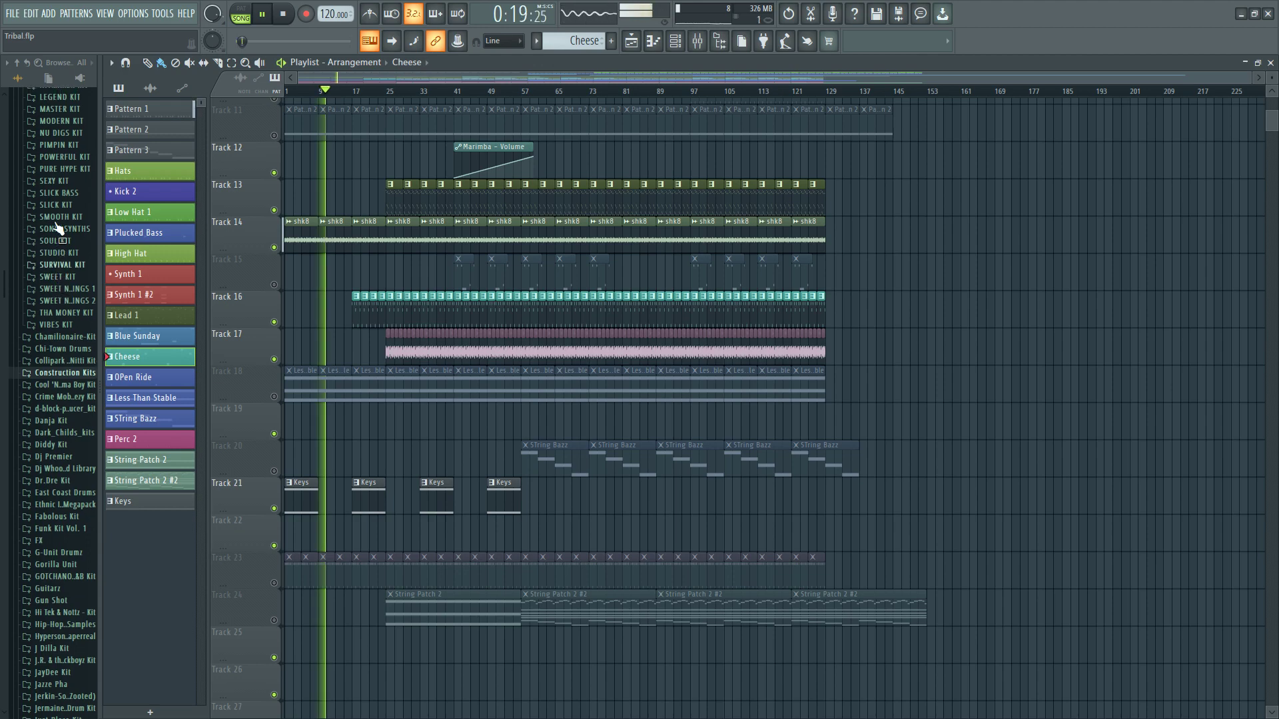
- Collapse the expanded Cash Money drum kit folder in the sample browser and bring the African Kit subfolders into view
scroll(58, 197, "up", 20)
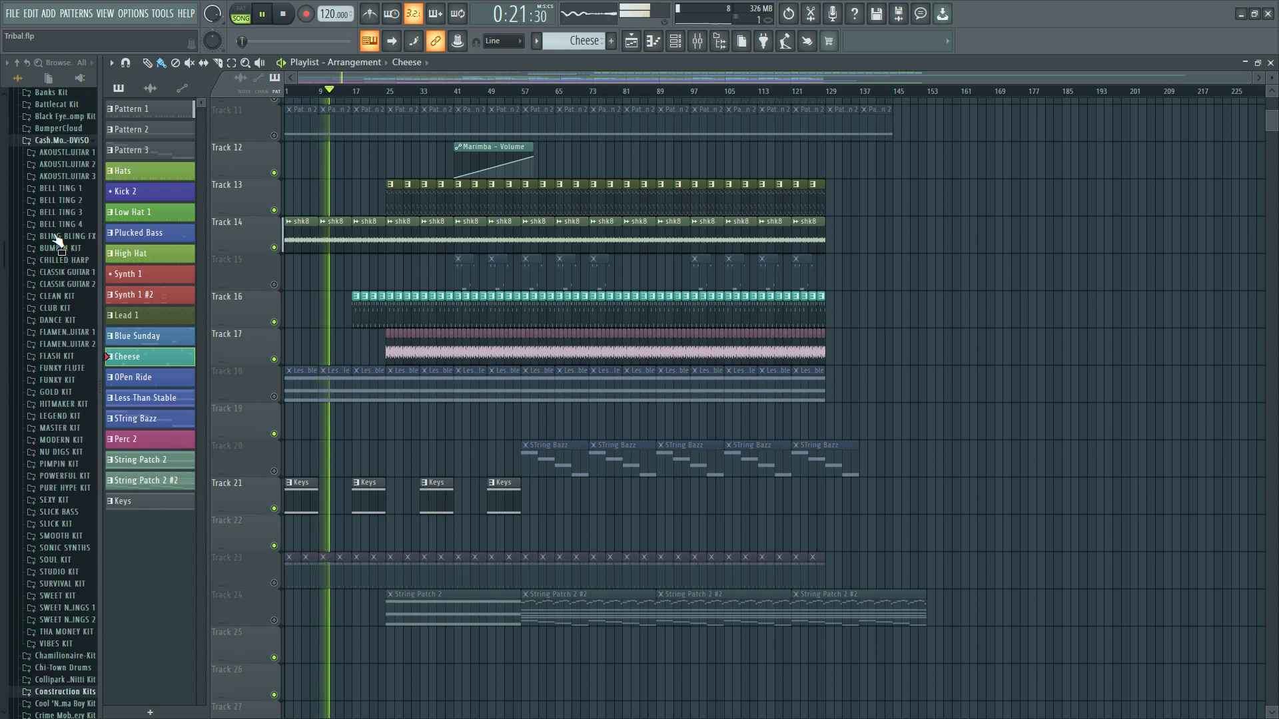
left_click(45, 332)
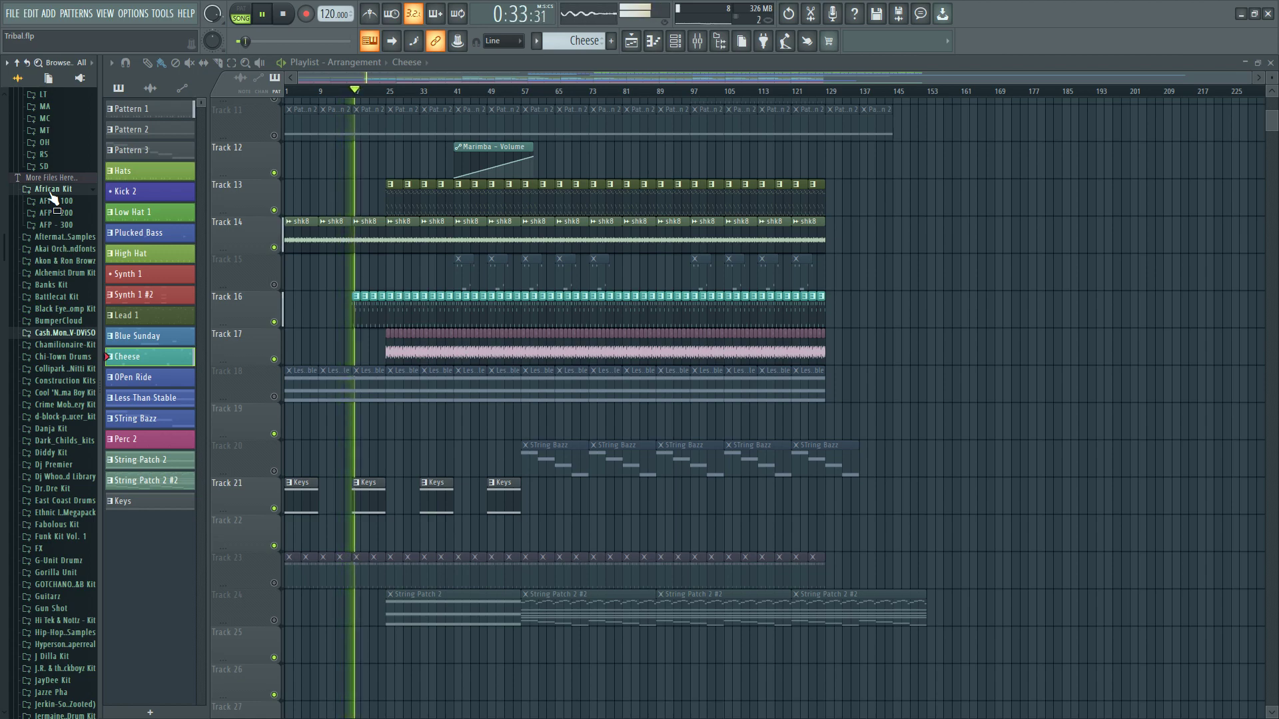
- Inspect the Keys pattern's Broken Piano notes in the piano roll and its channel in the channel rack, returning to the playlist
double_click(429, 500)
scroll(176, 333, "down", 6)
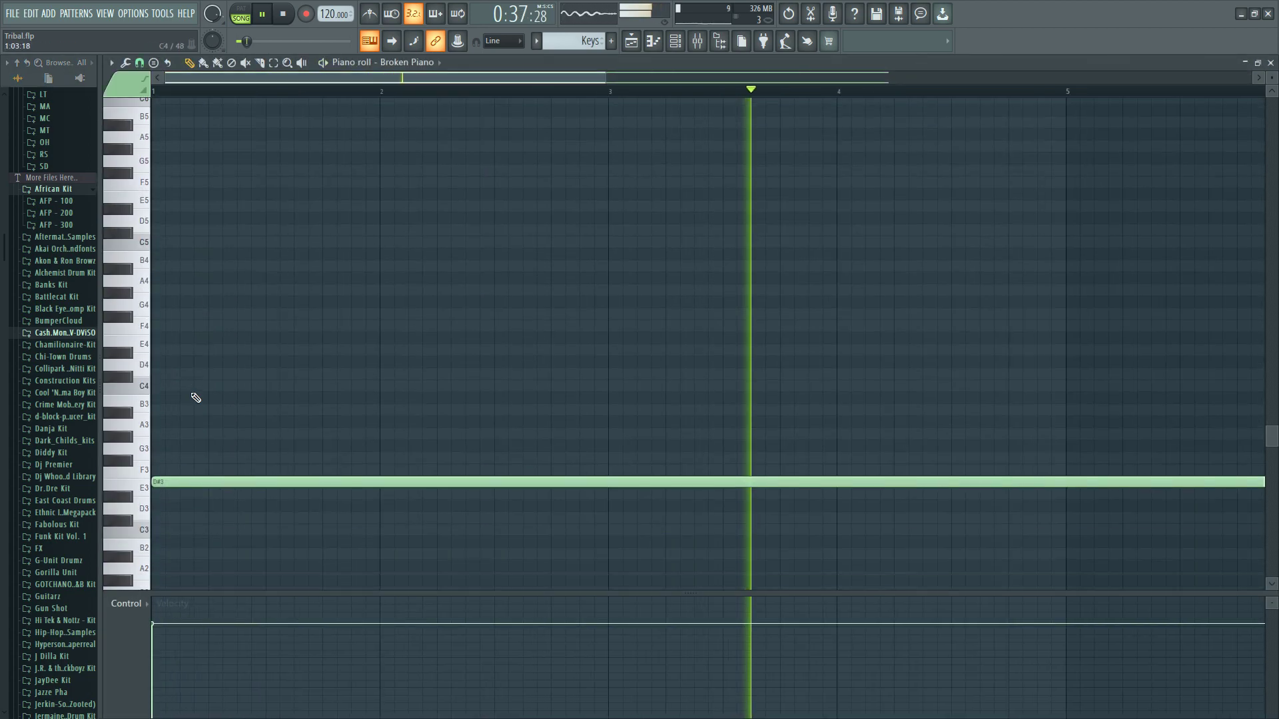
left_click(125, 320)
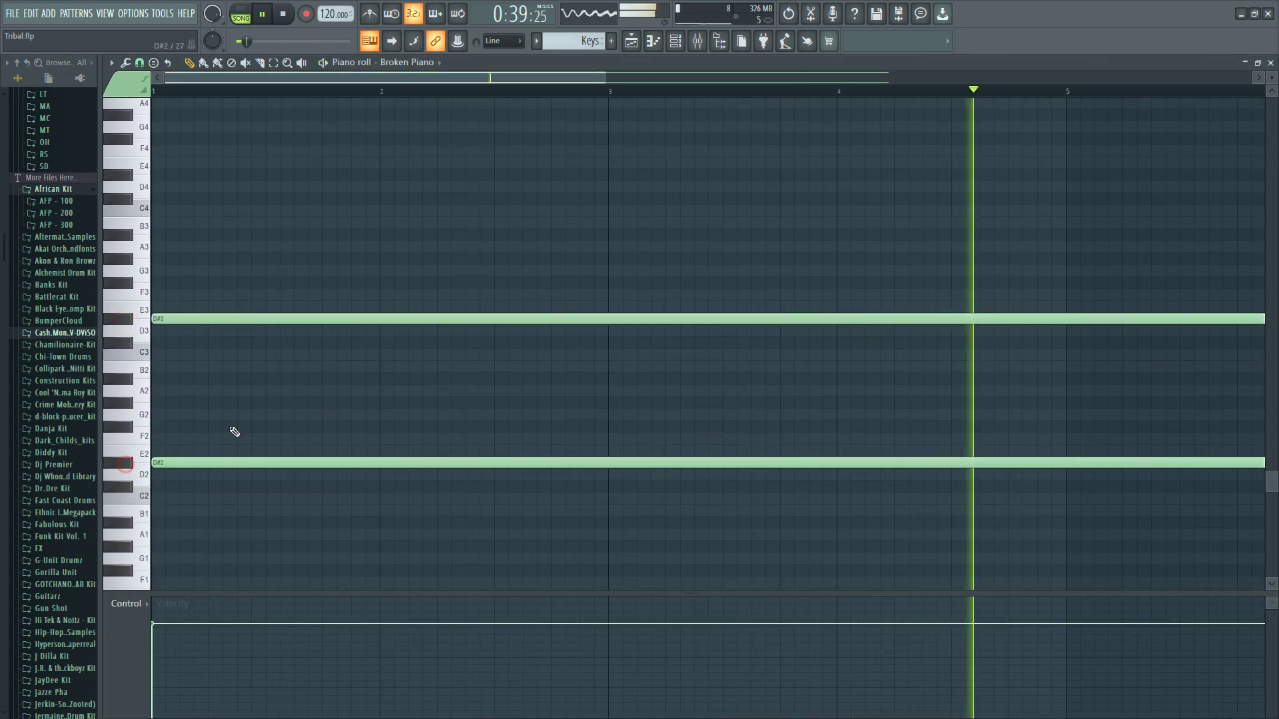
left_click(674, 46)
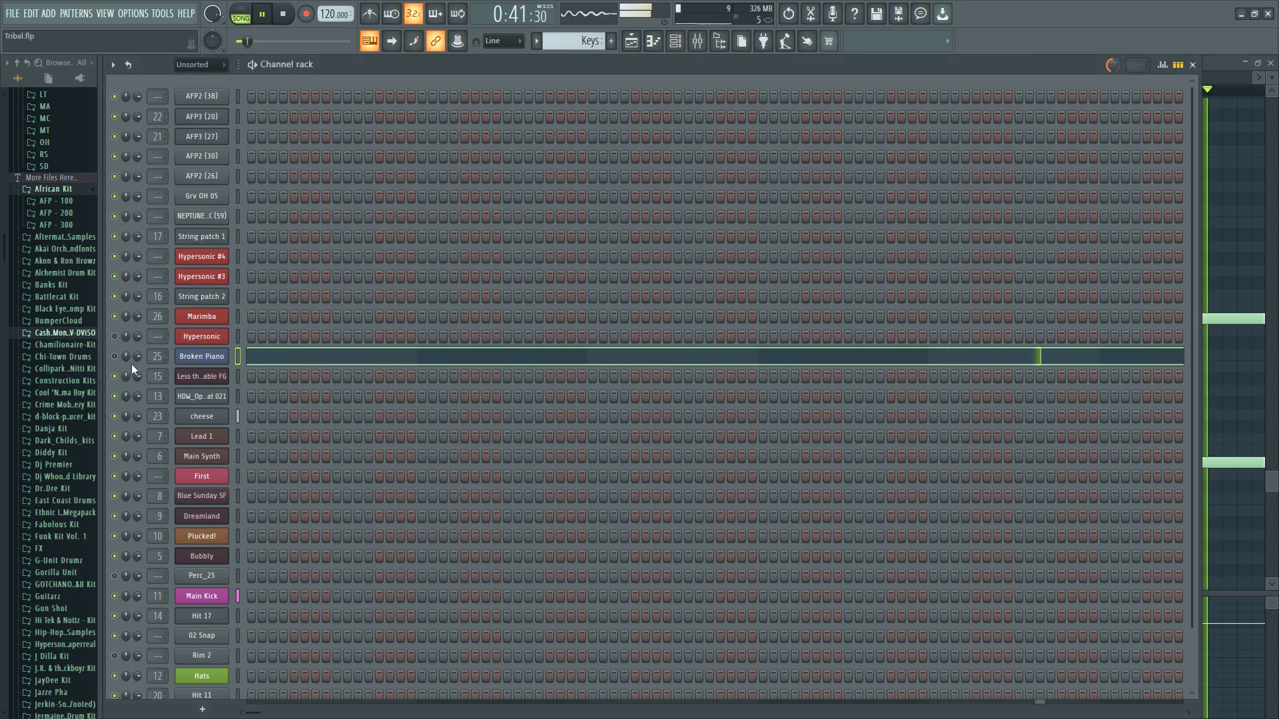
left_click(631, 42)
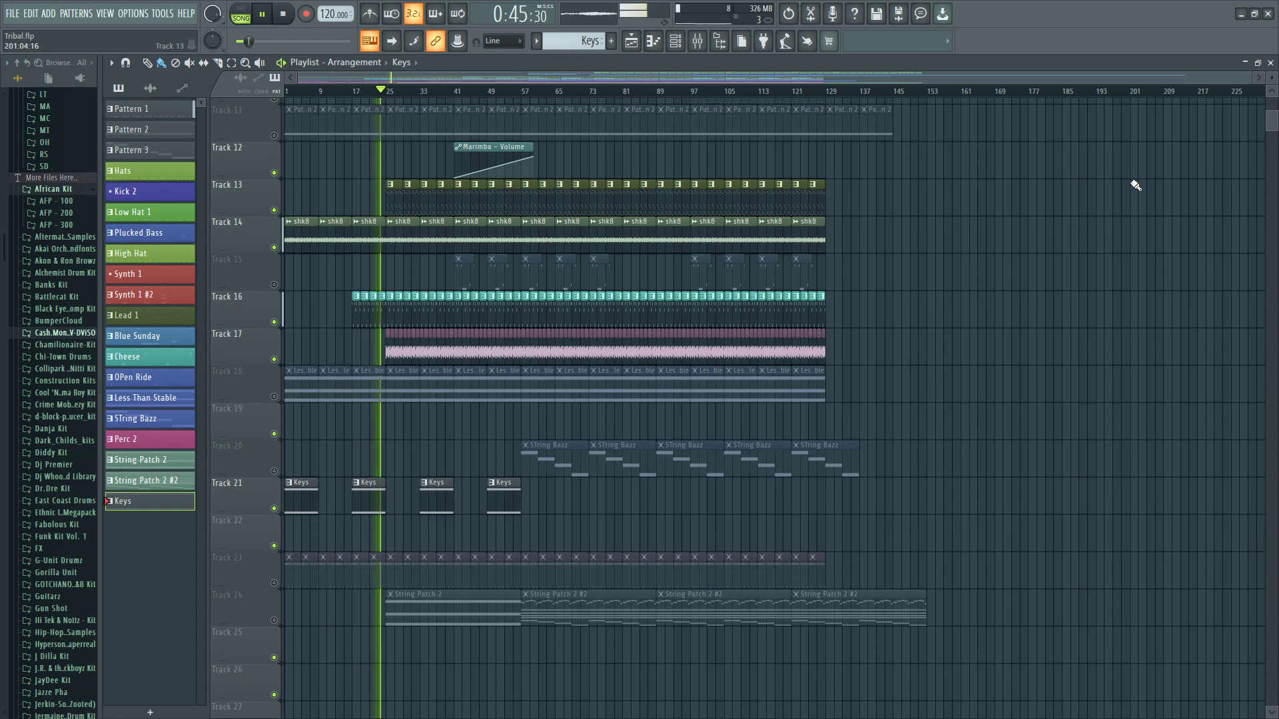
- Look over the playlist tracks and select the Lead 1 pattern from its clips on Track 13
scroll(1040, 221, "up", 4)
scroll(840, 221, "down", 2)
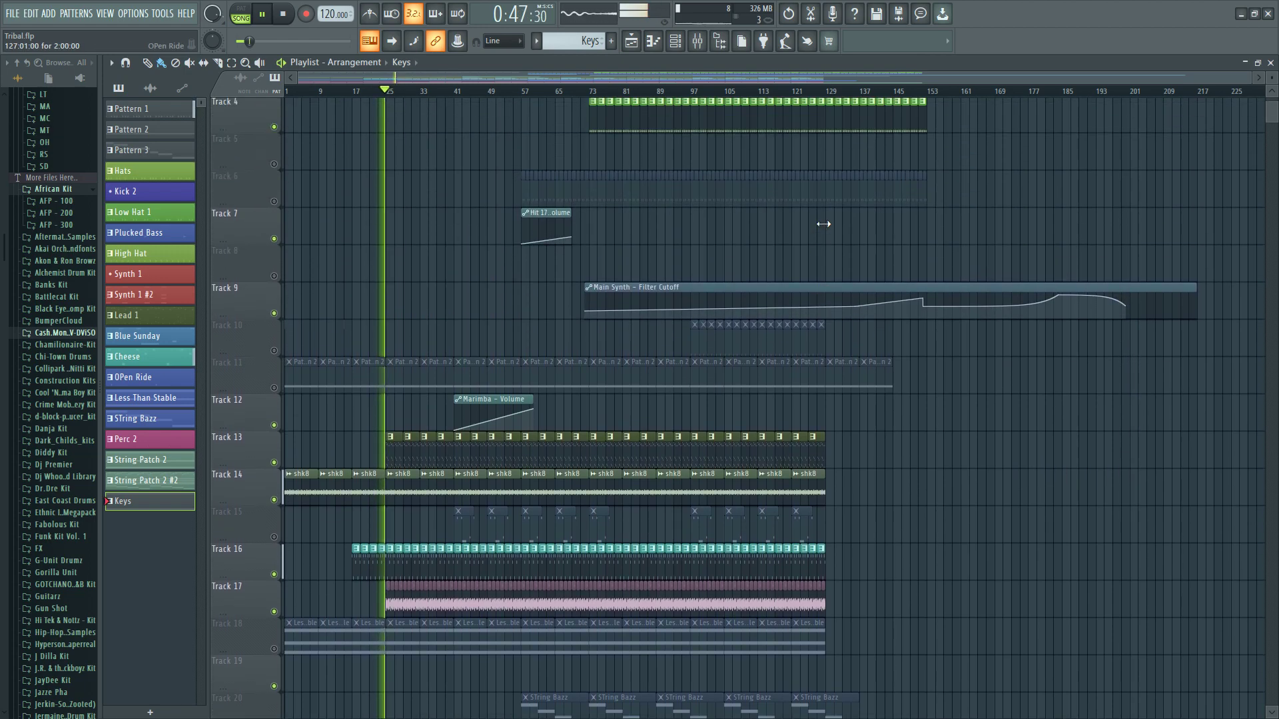
scroll(733, 299, "down", 6)
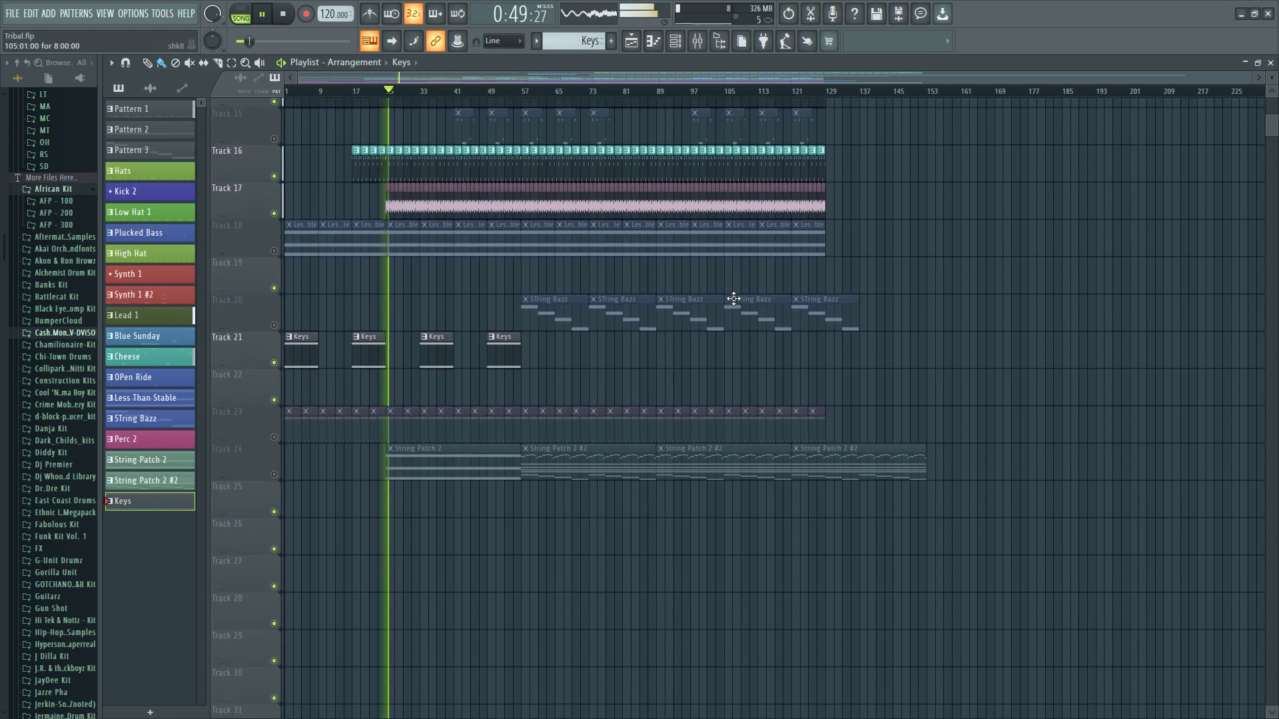
scroll(526, 209, "up", 4)
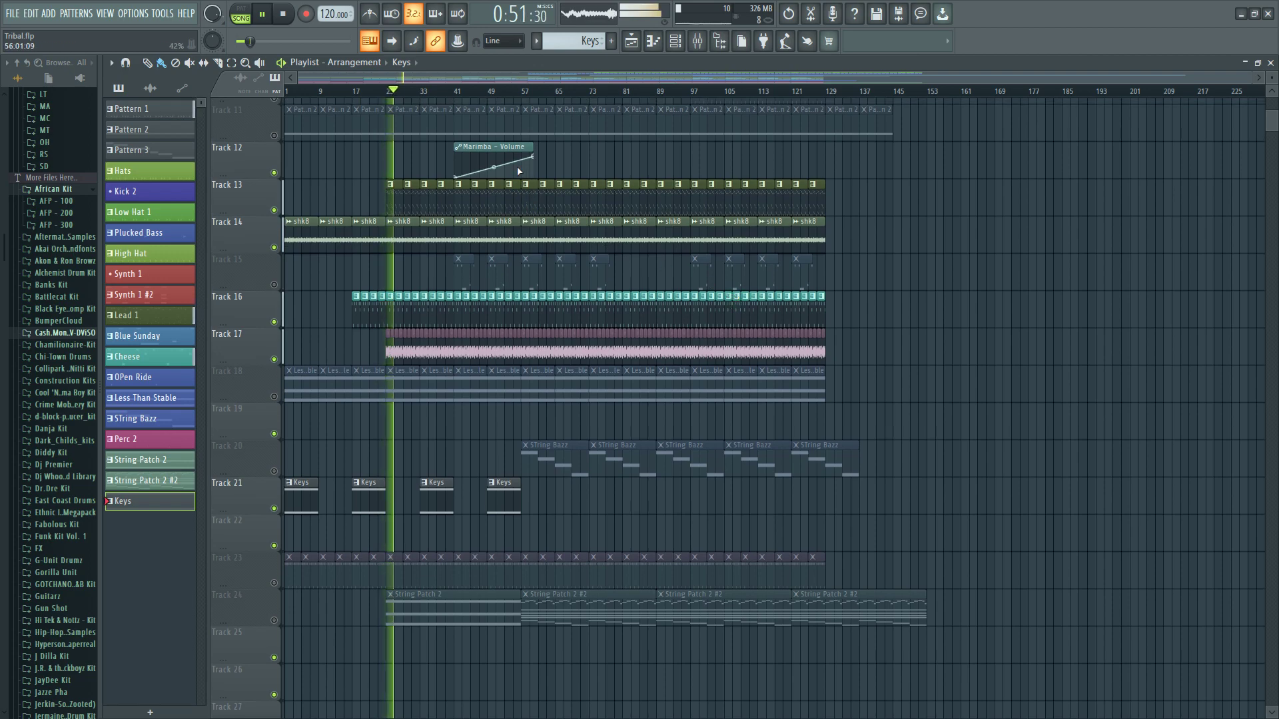
left_click(551, 203)
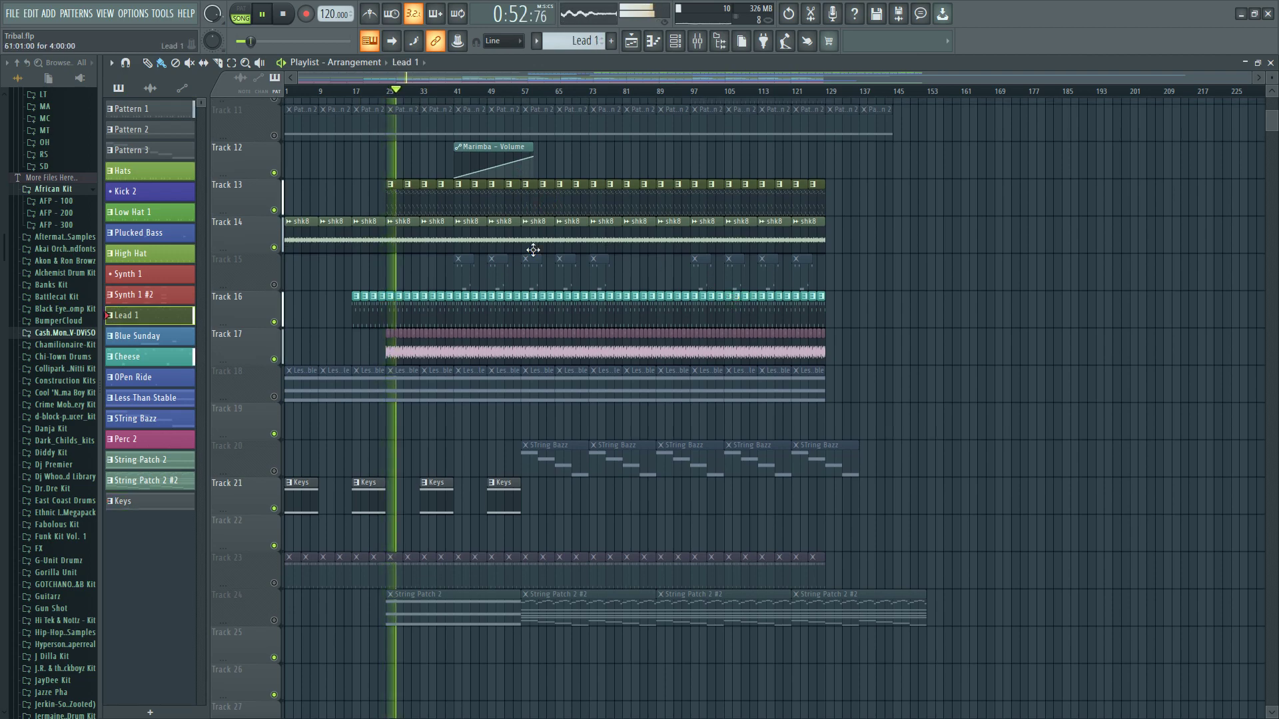
- Review the Keys pattern across its full length in the piano roll and check its Broken Piano channel against the other channels
double_click(437, 506)
left_click_drag(595, 78, 253, 73)
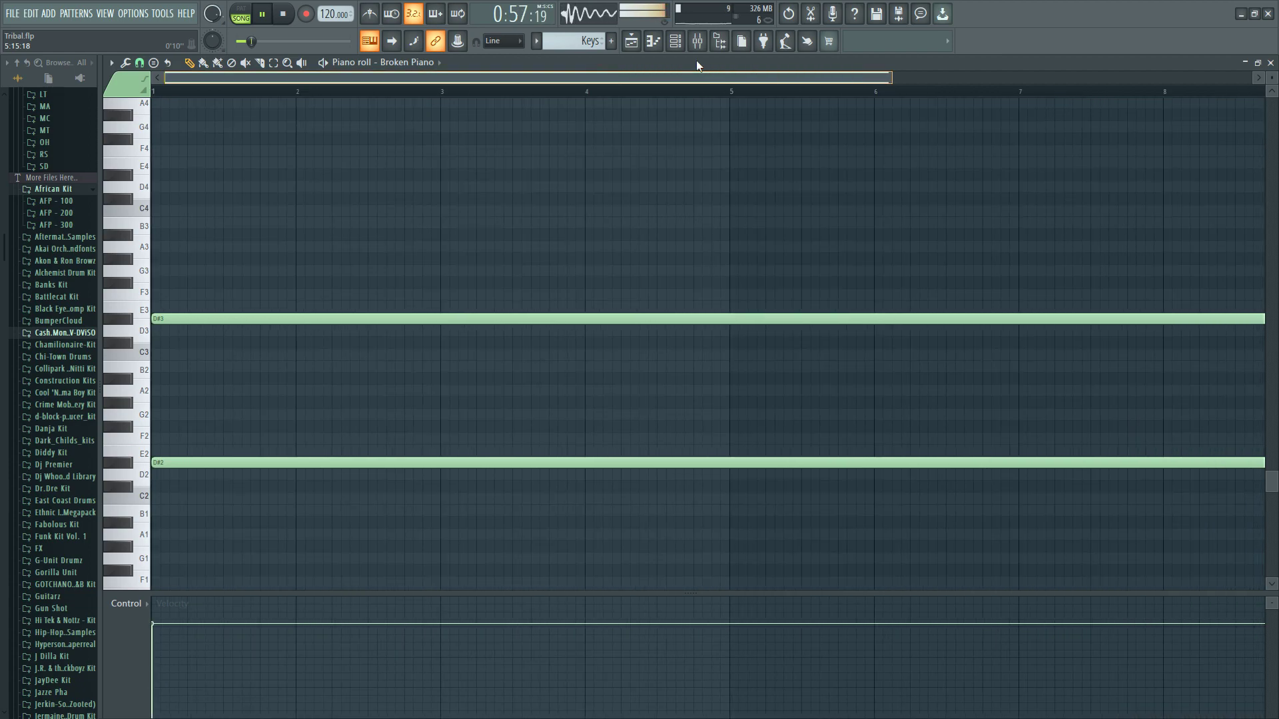
left_click(674, 42)
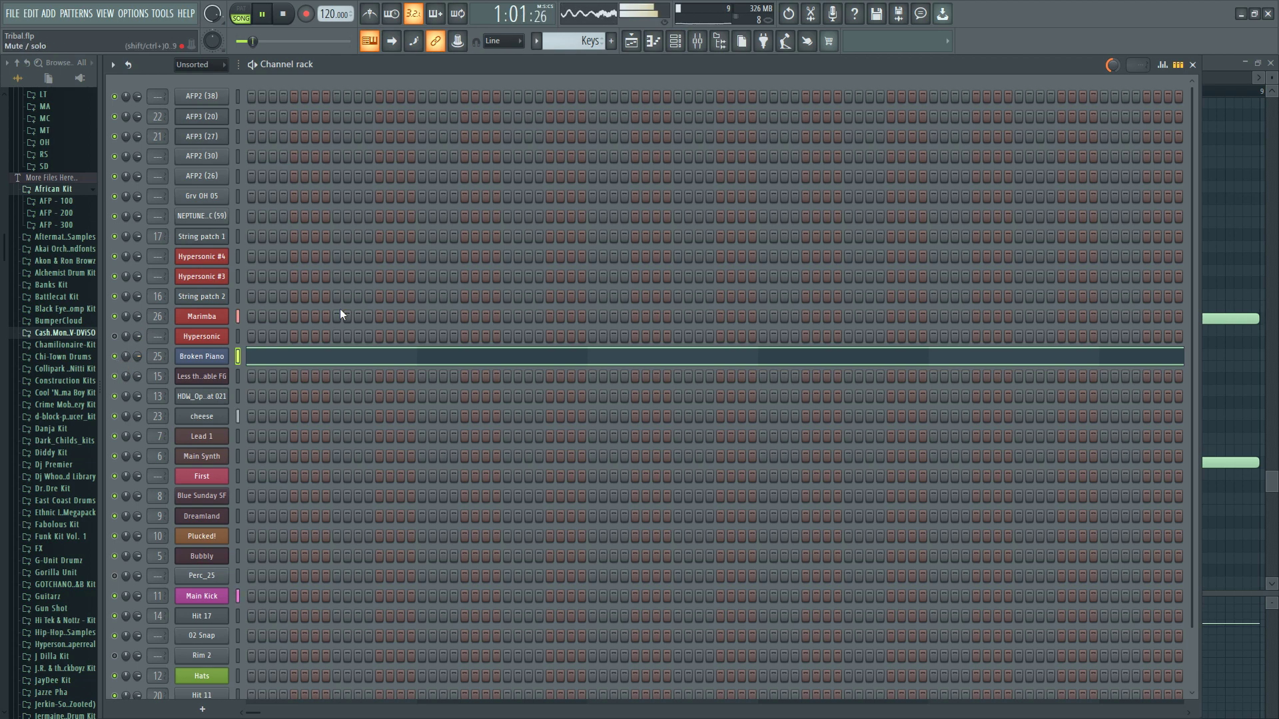
left_click(631, 42)
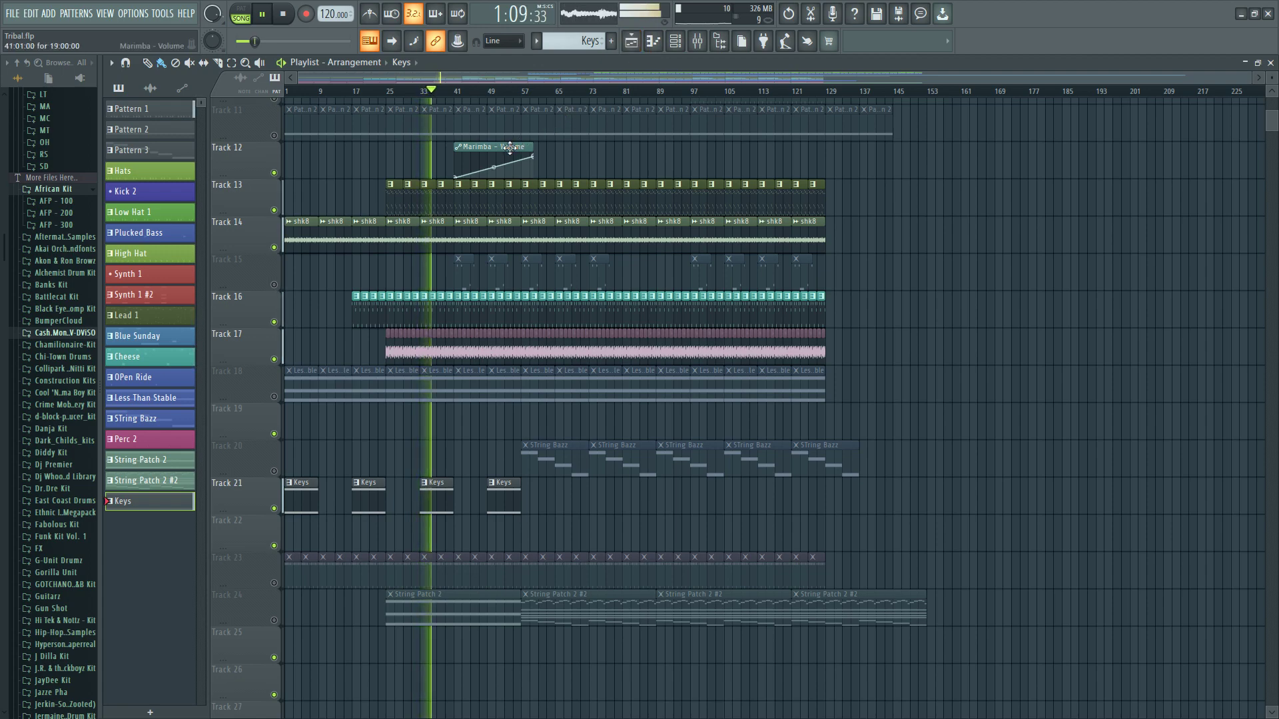
- Move the Marimba - Volume automation clip on Track 12 so it starts at bar 25, where the Lead 1 clips begin
left_click_drag(510, 148, 394, 149)
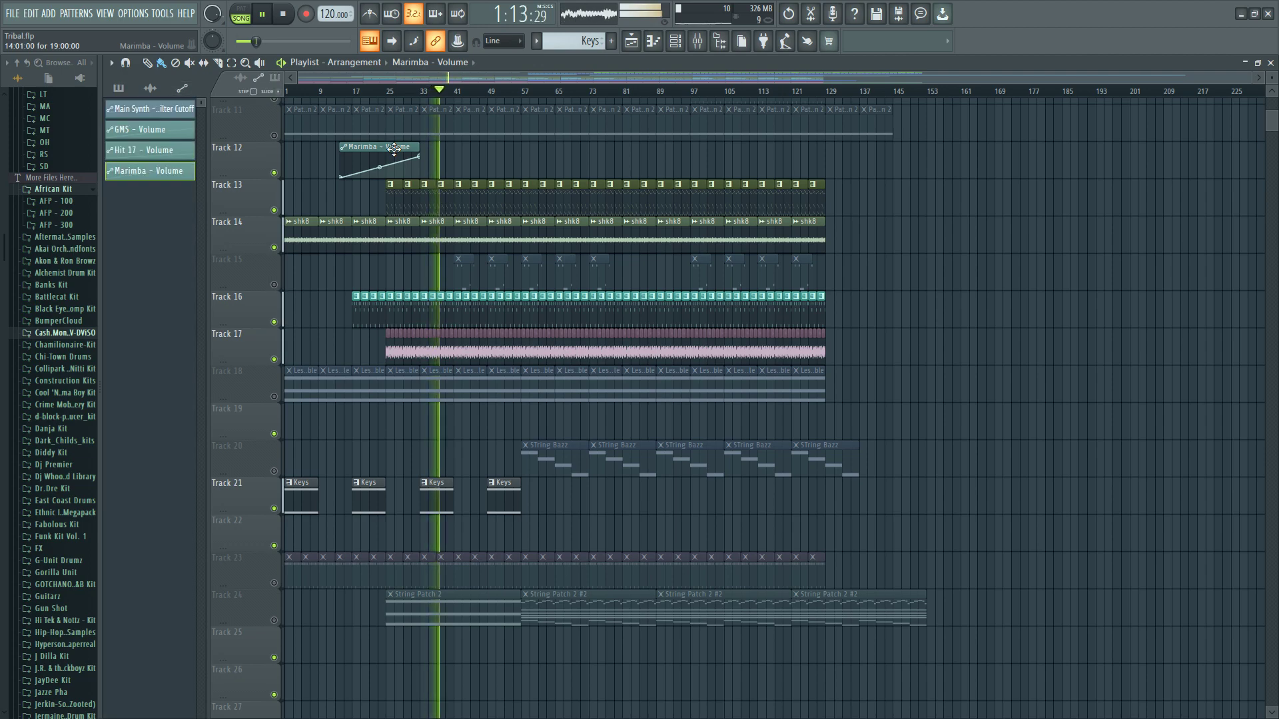
scroll(462, 280, "down", 3)
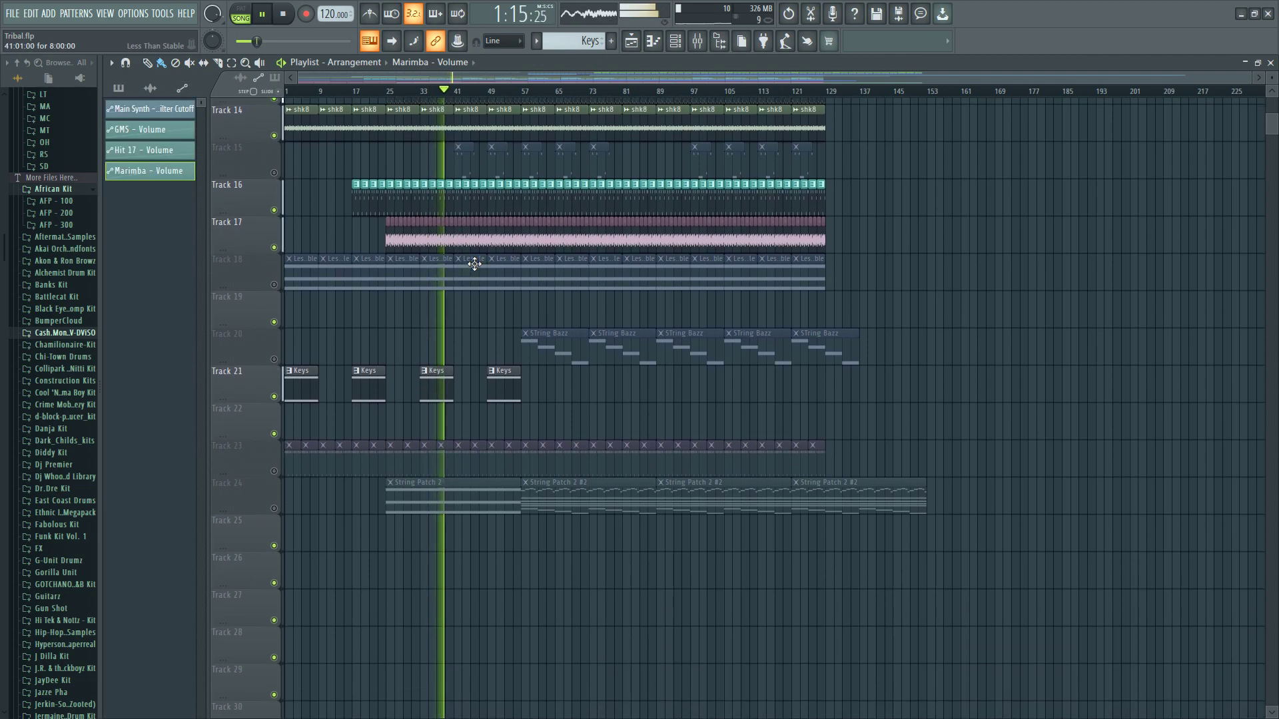
scroll(474, 261, "up", 4)
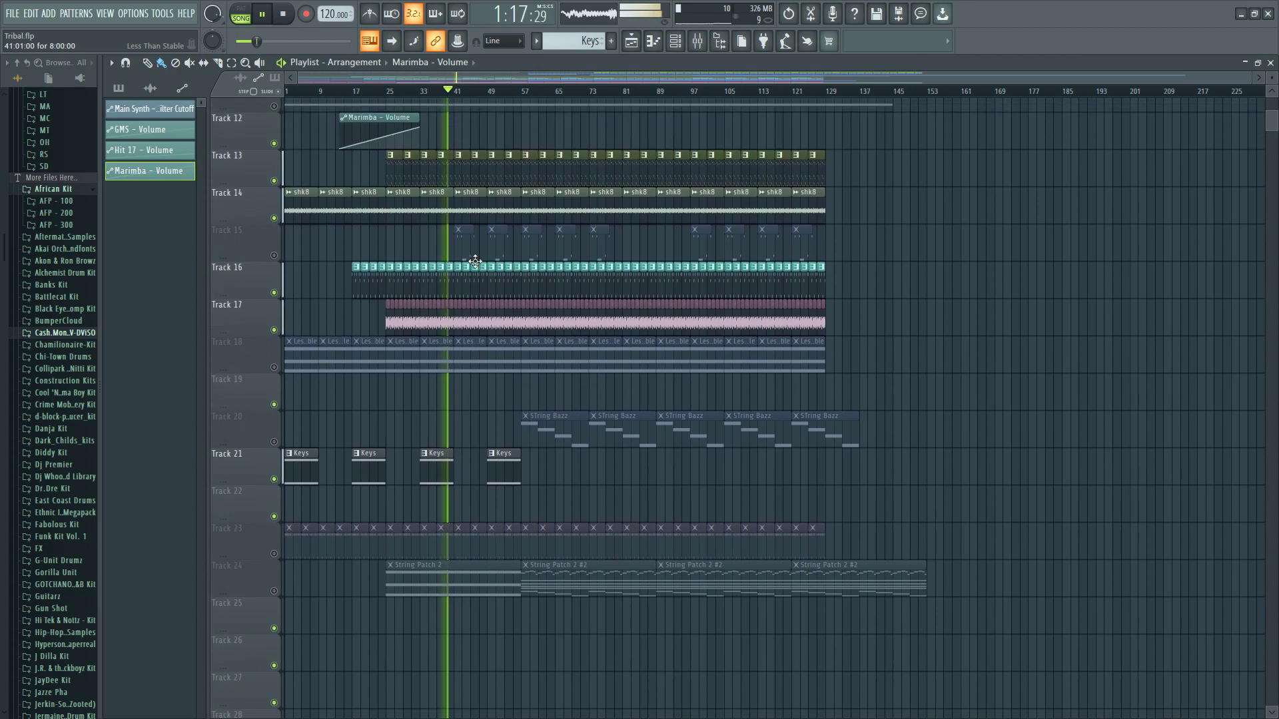
scroll(423, 579, "down", 3)
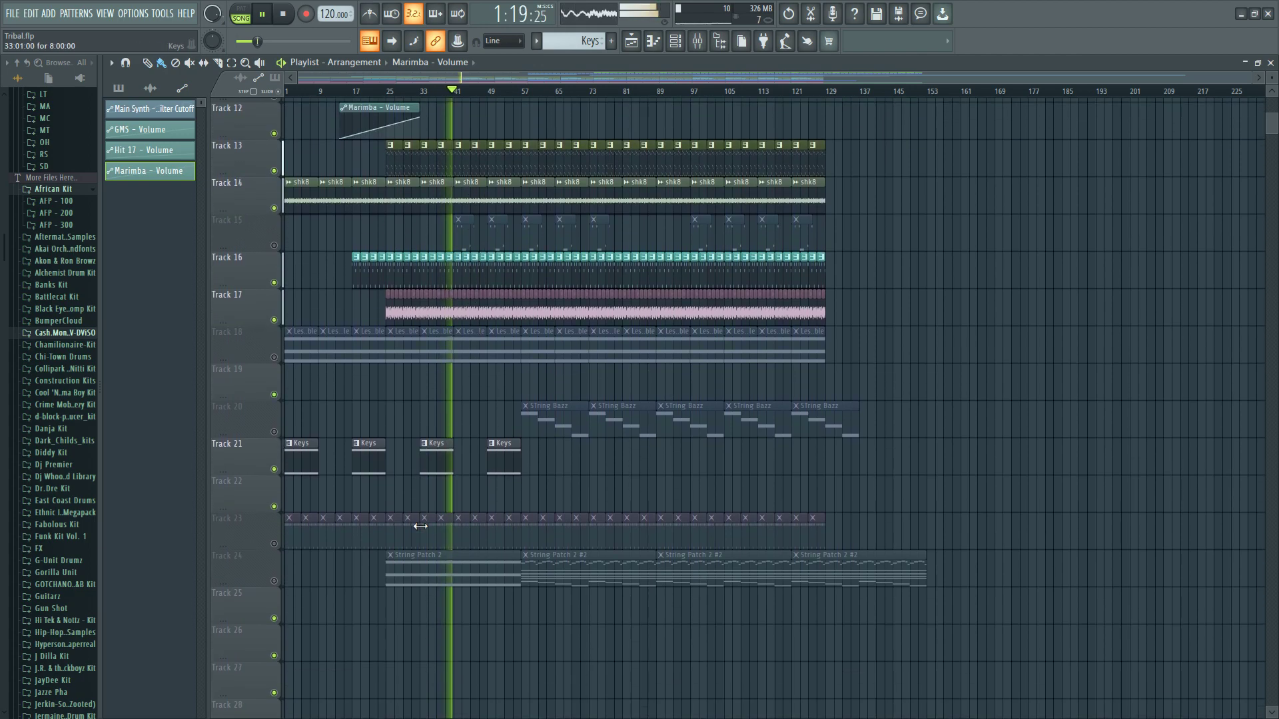
scroll(314, 498, "up", 4)
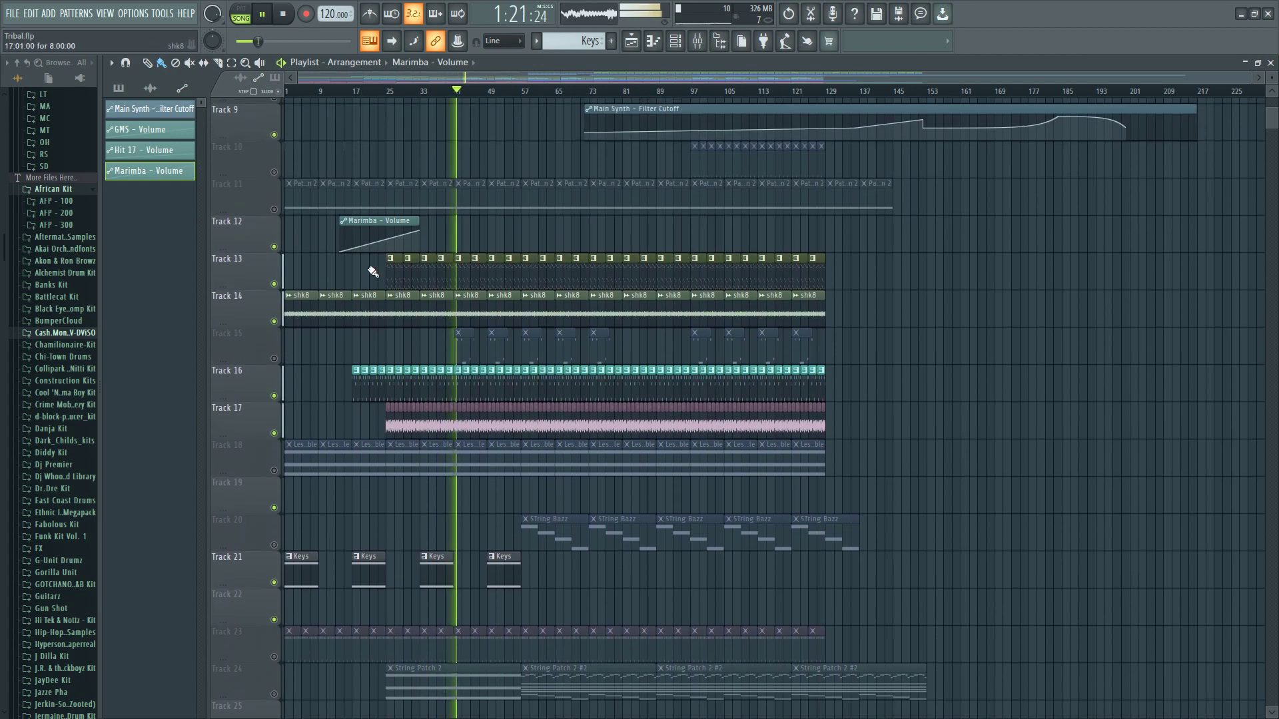
left_click_drag(373, 223, 424, 233)
- Unmute Track 24 and delete its first two String Patch 2 #2 clips, keeping the one at bar 121
scroll(375, 527, "down", 4)
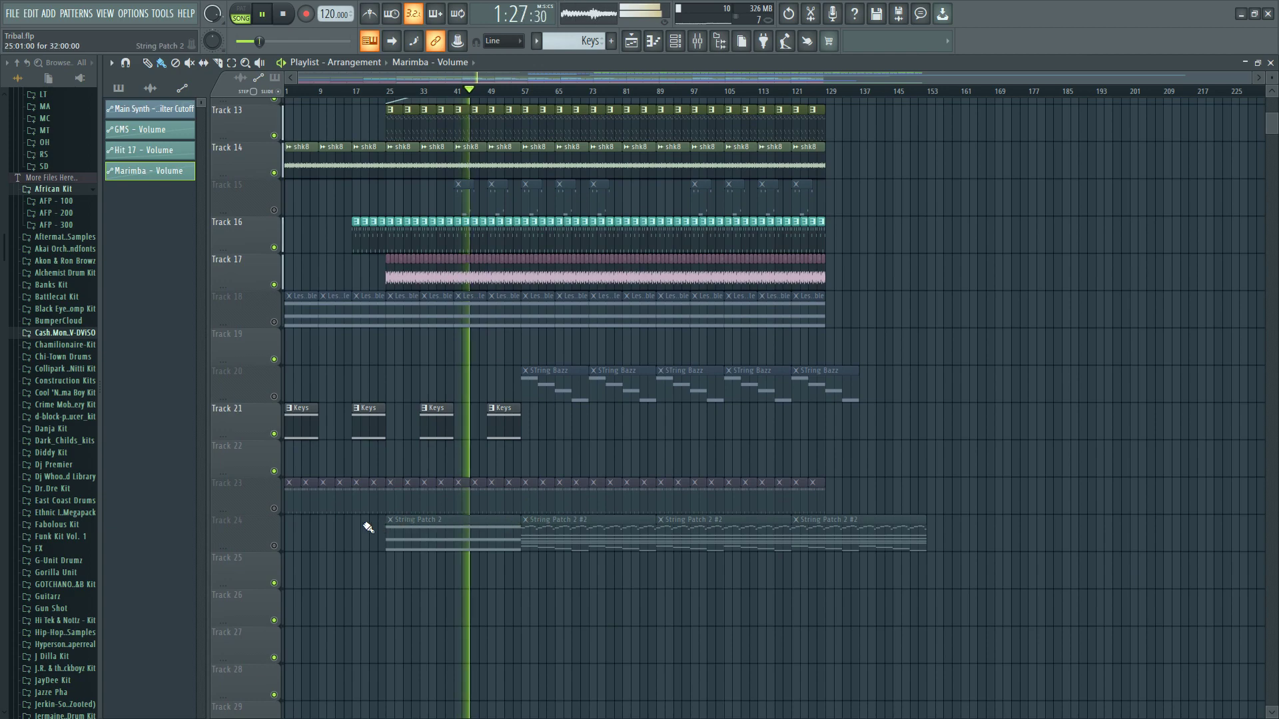
left_click(274, 545)
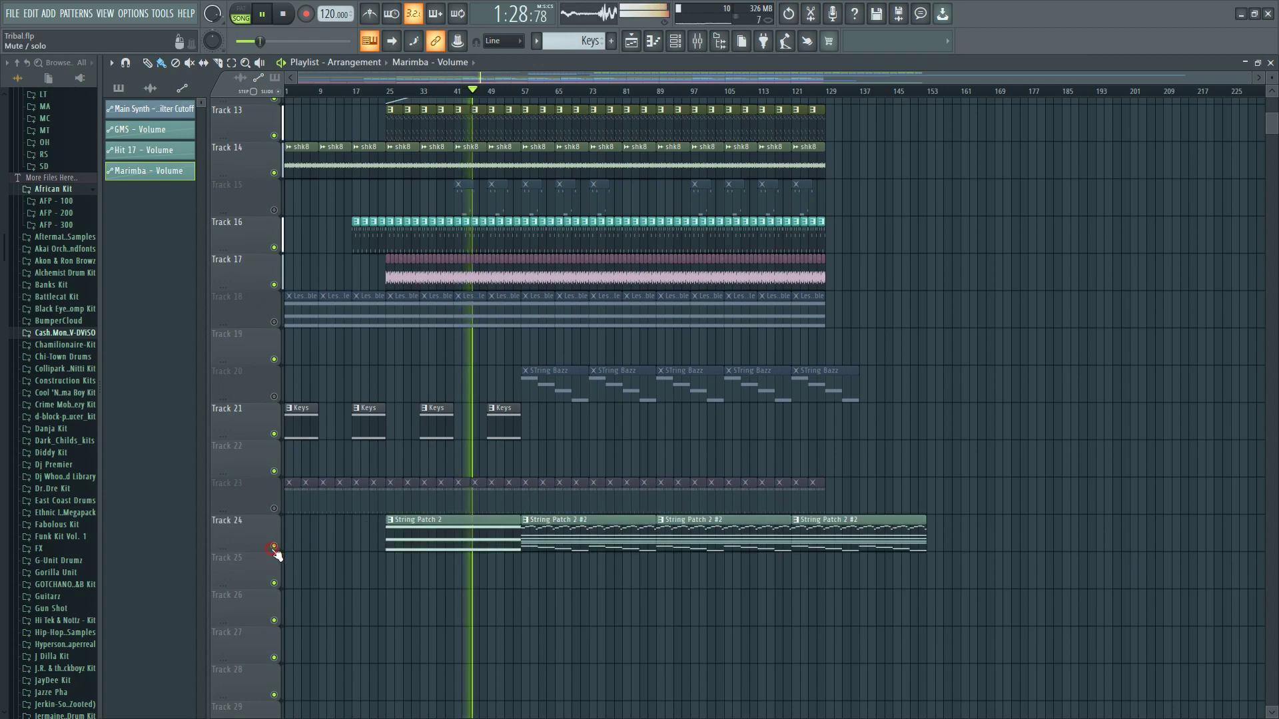
left_click(472, 541)
right_click(608, 533)
right_click(708, 548)
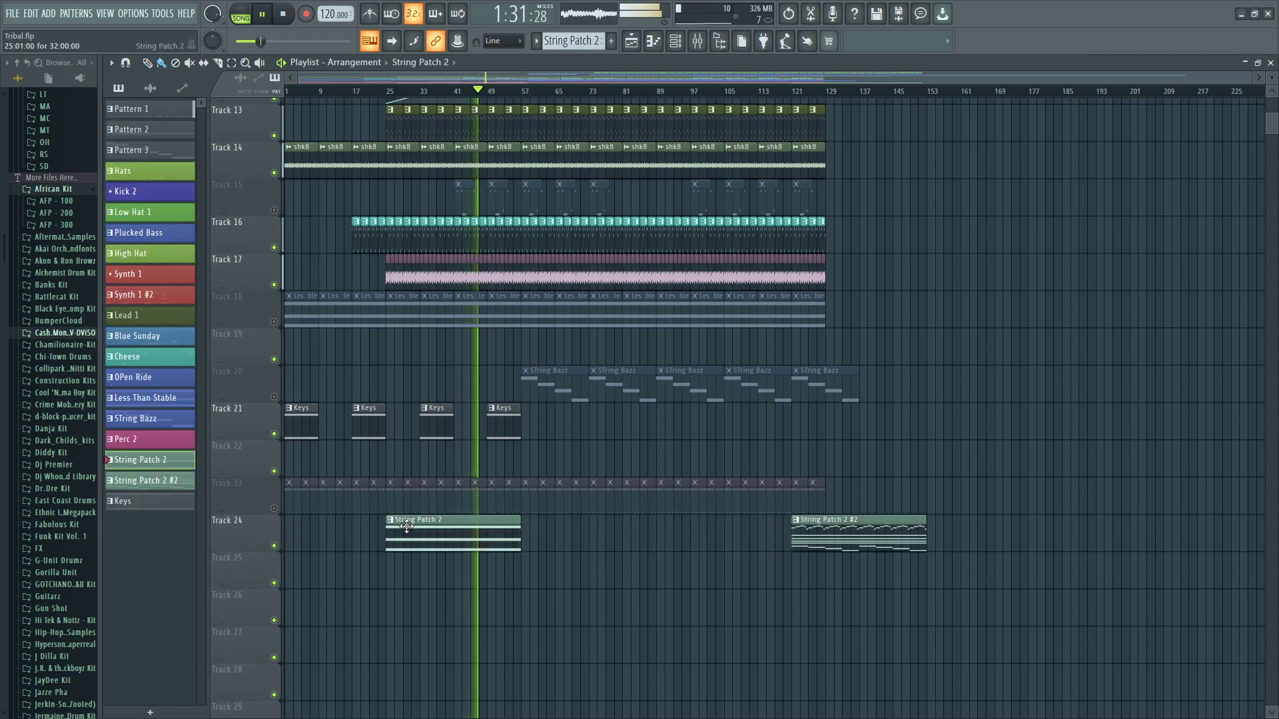
- Move the String Patch 2 clip on Track 24 so it starts at bar 49
left_click_drag(407, 527, 517, 531)
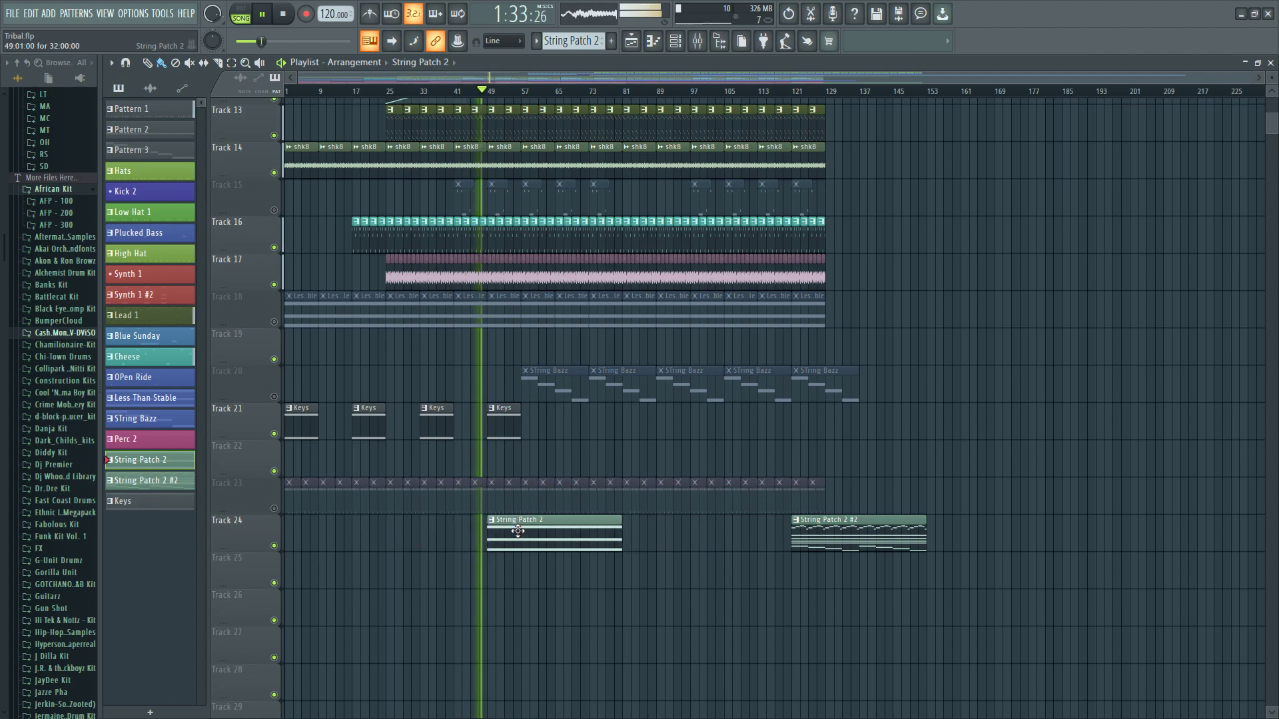
scroll(492, 519, "up", 3)
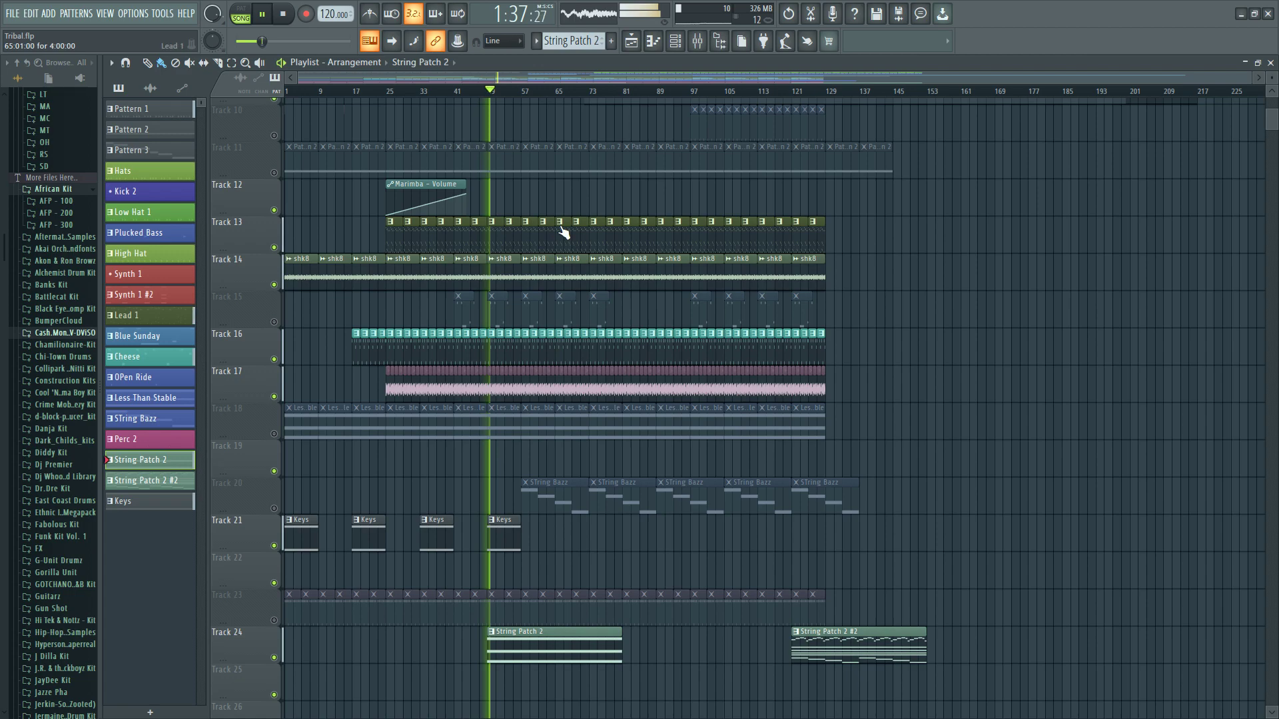
- Add Keys clips on Track 21 at bars 65, 81, 97 and 113, and stop playback
scroll(1260, 101, "up", 2)
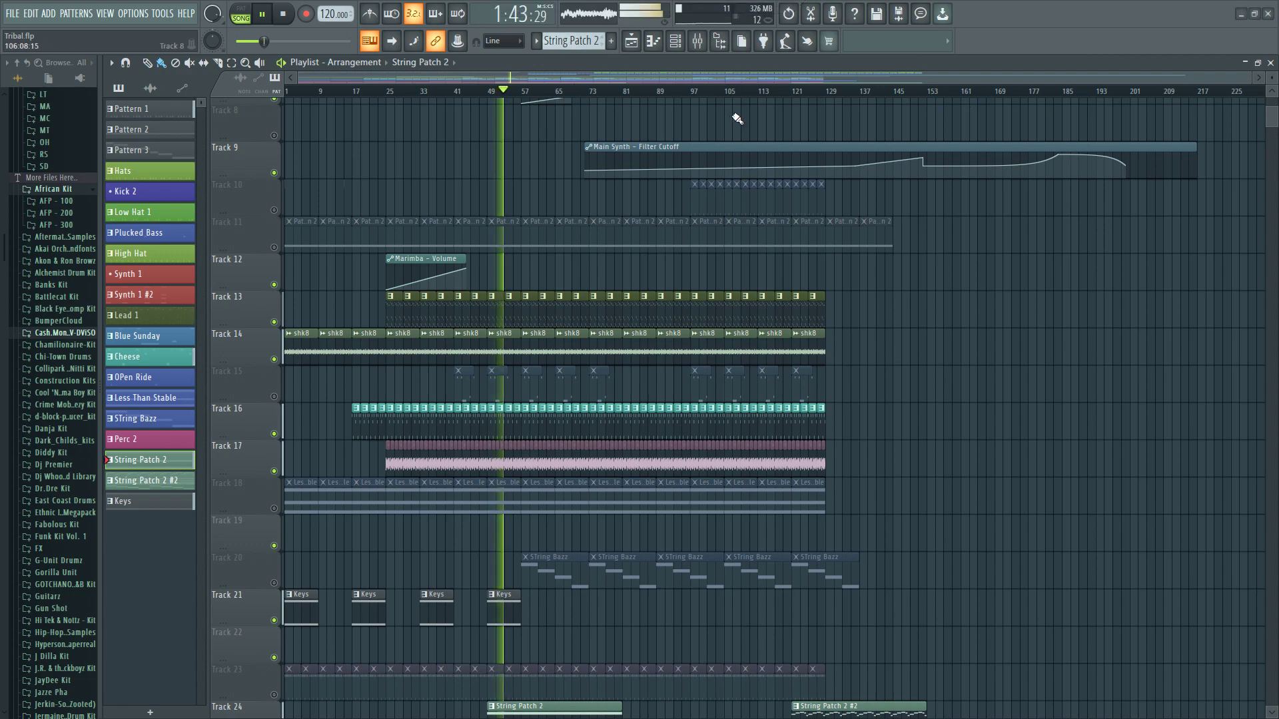
scroll(697, 297, "up", 4)
scroll(700, 299, "down", 2)
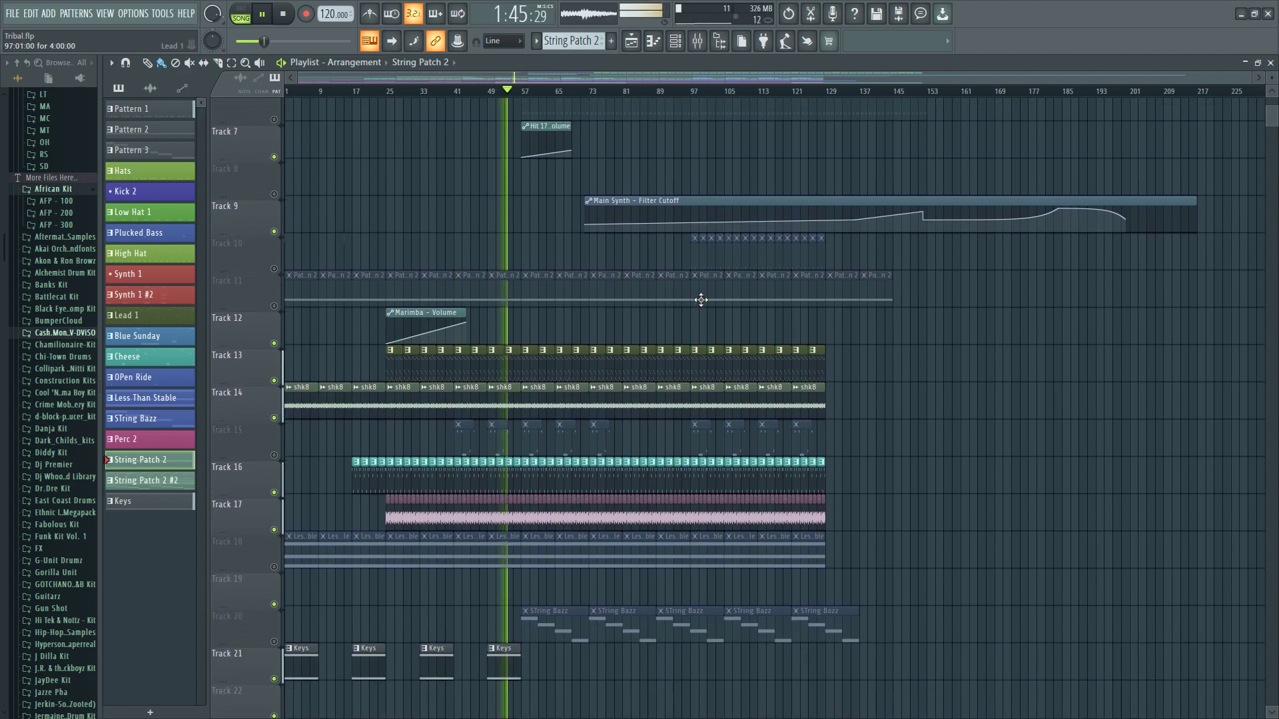
scroll(700, 299, "down", 5)
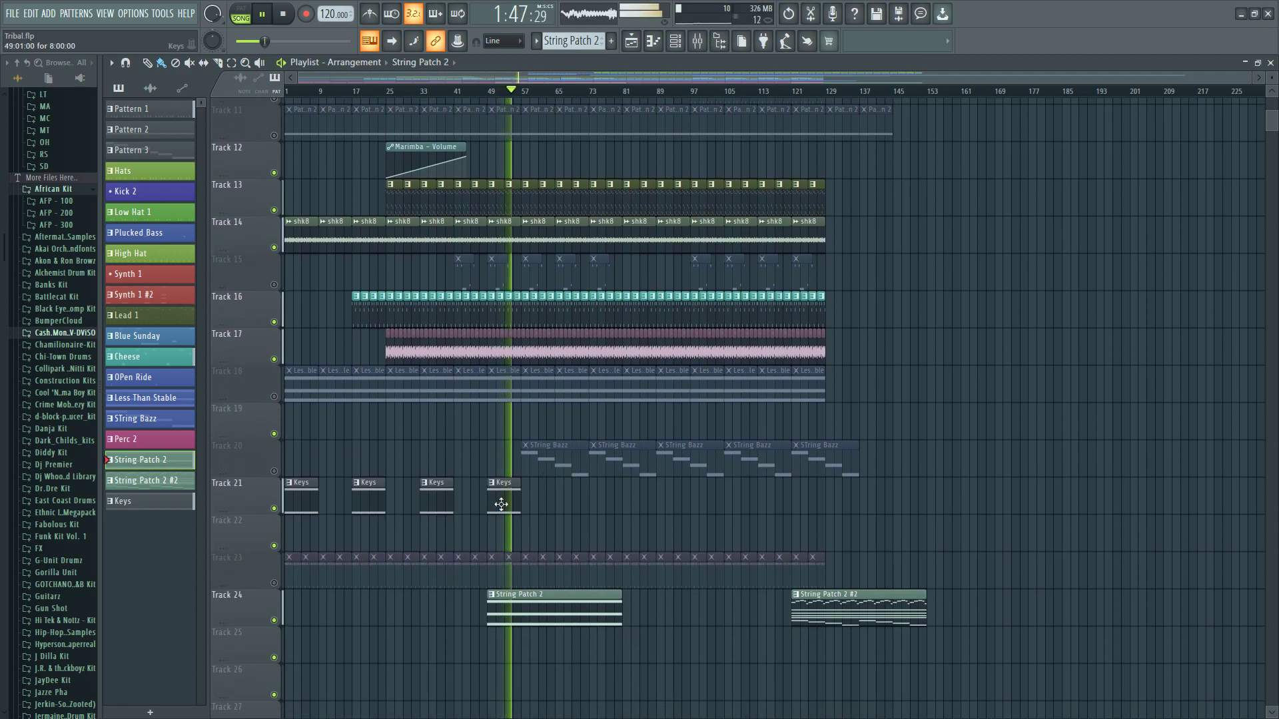
left_click(502, 505)
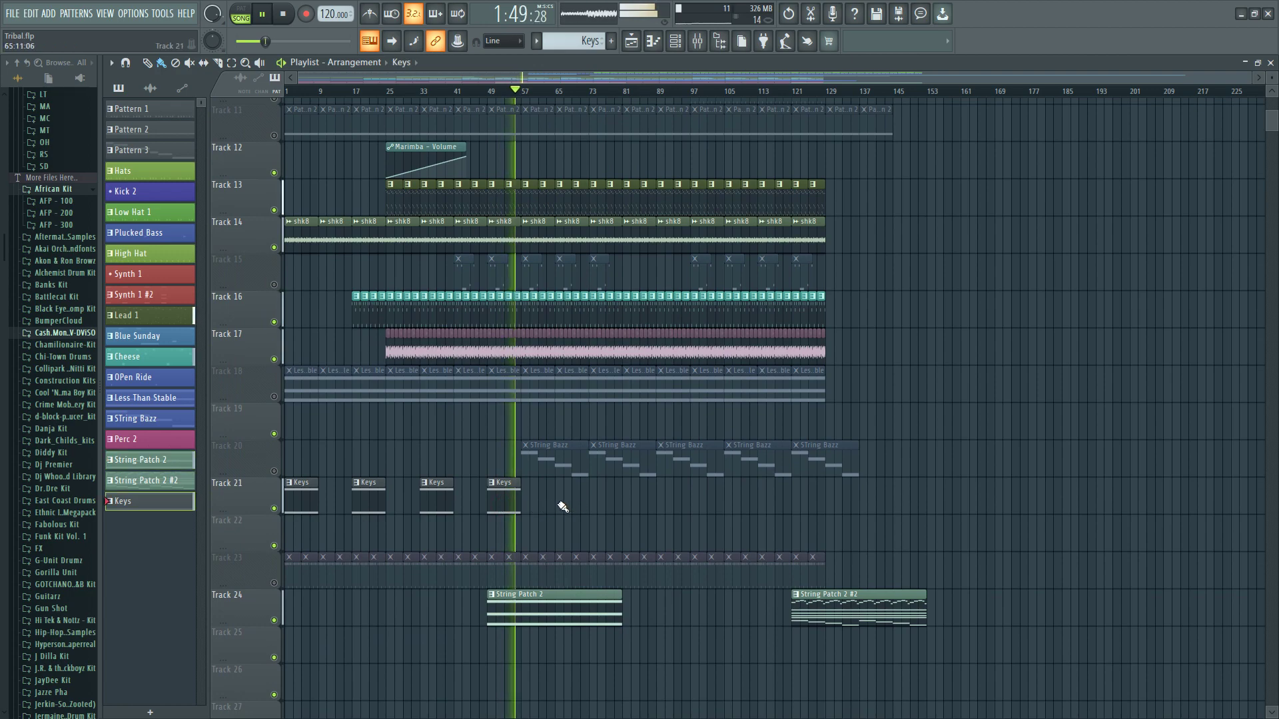
left_click(562, 507)
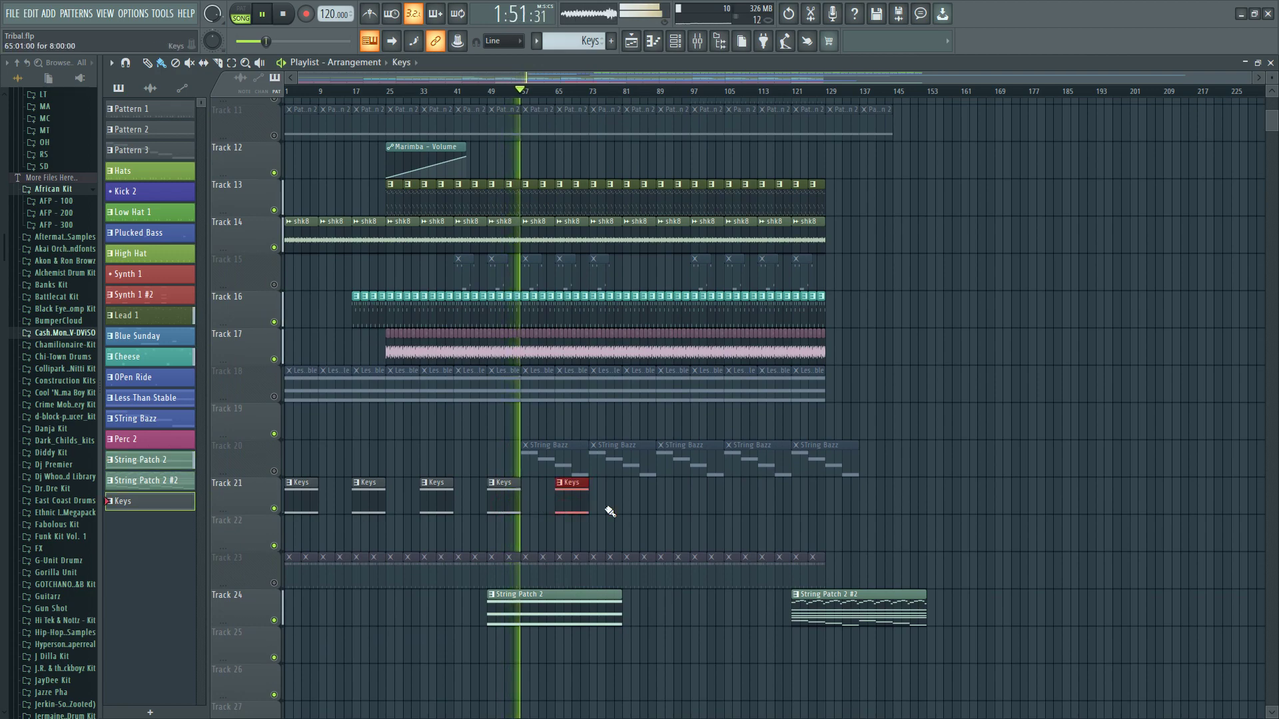
left_click(629, 508)
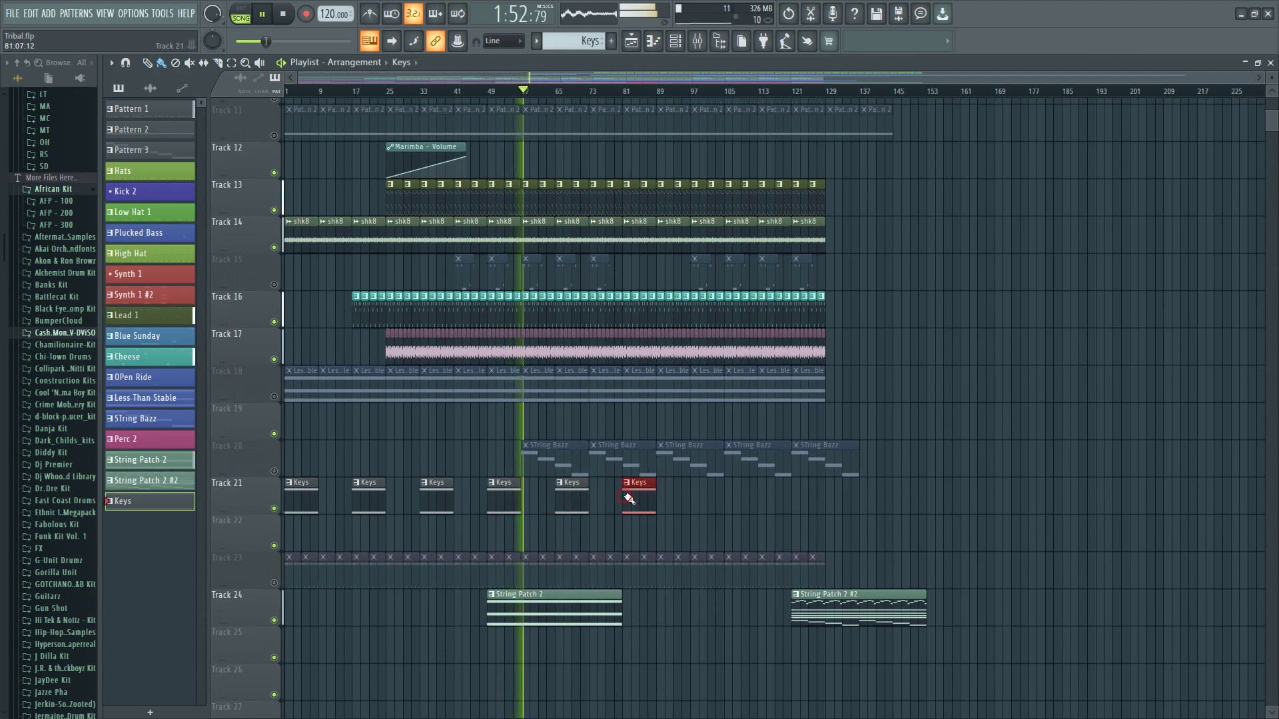
left_click(696, 507)
left_click(764, 501)
left_click(283, 14)
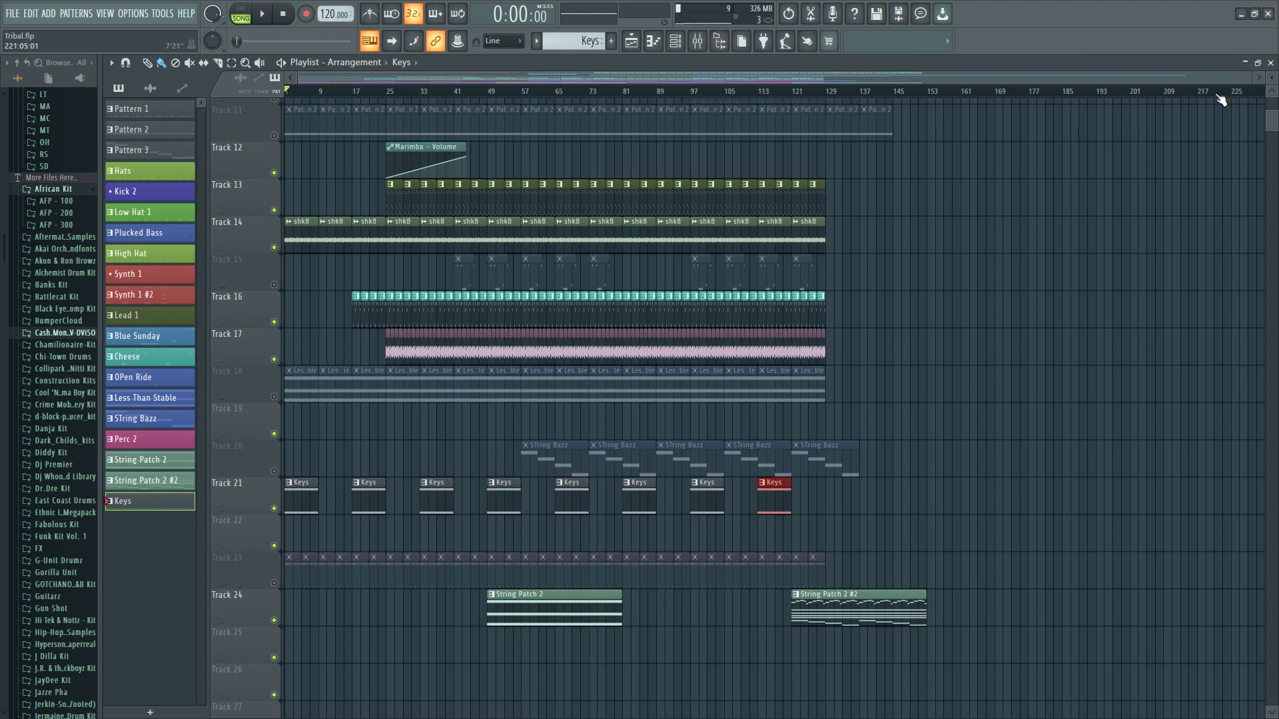
- Zoom the playlist timeline in and review the arrangement from Track 7 down to Track 24
scroll(1116, 237, "up", 2)
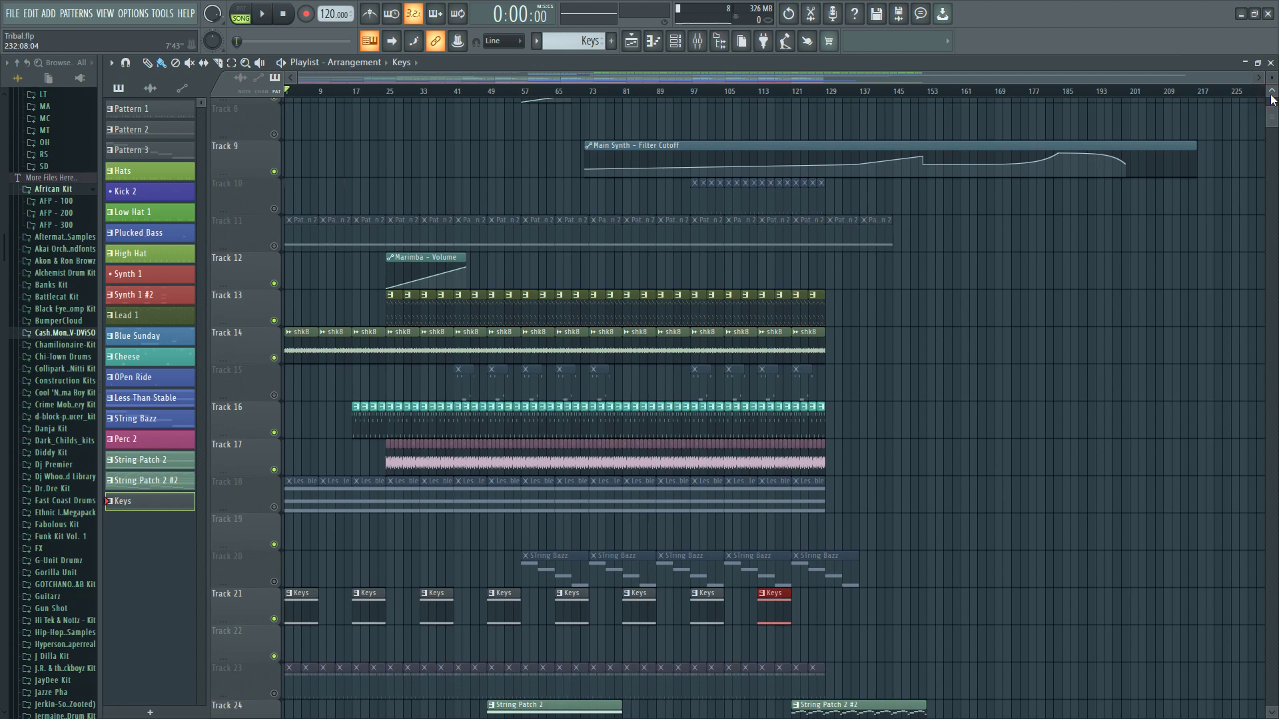
scroll(1116, 239, "down", 1)
scroll(1117, 239, "down", 1)
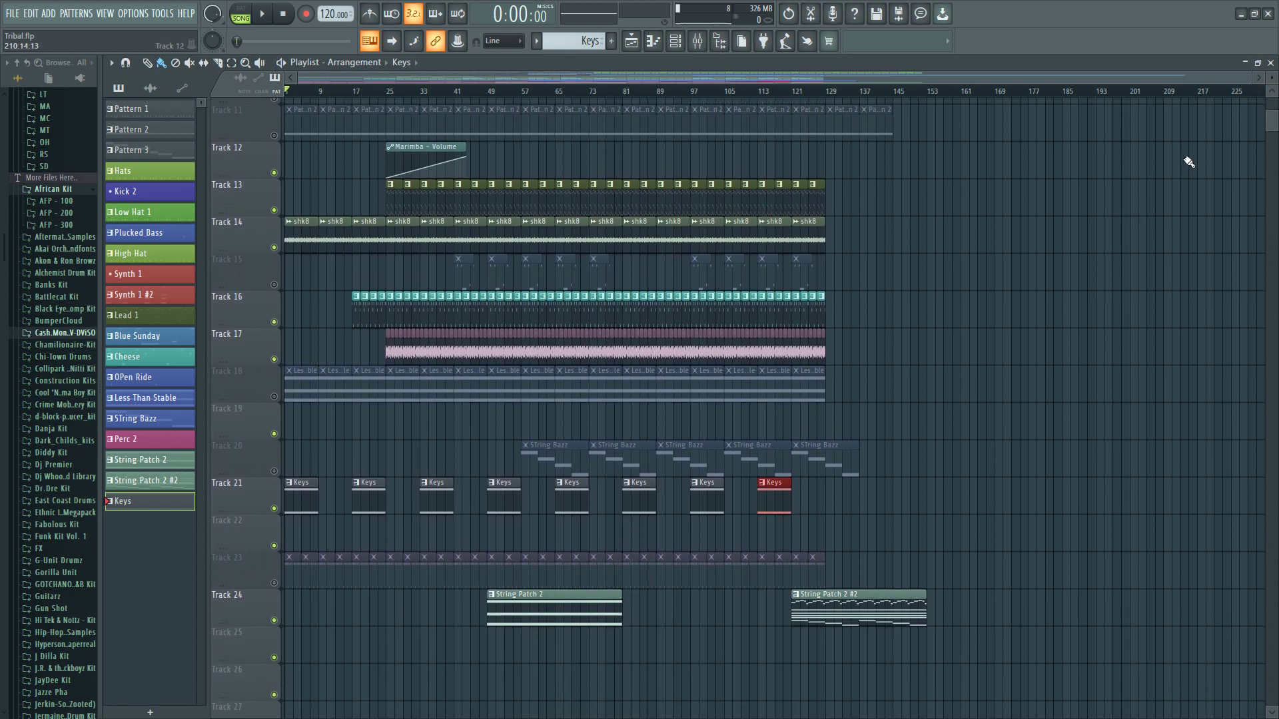
left_click(1273, 95)
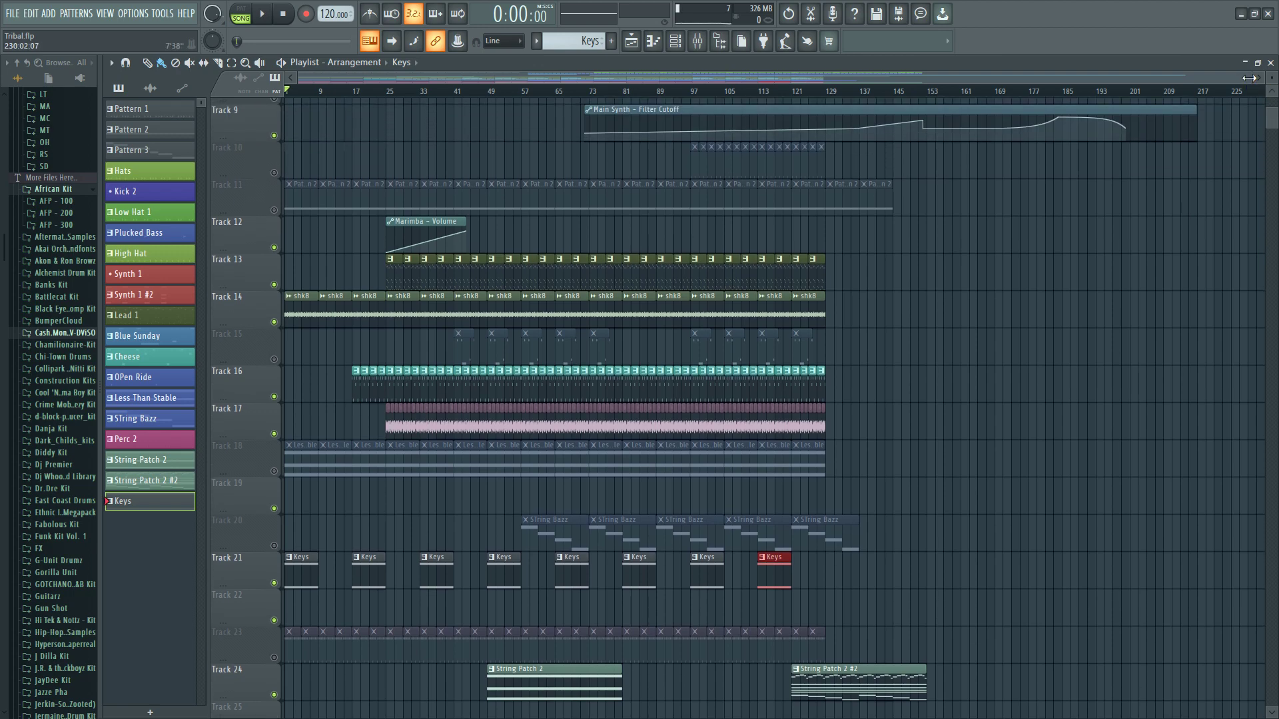
left_click_drag(1249, 78, 986, 78)
left_click(1274, 96)
left_click(1273, 96)
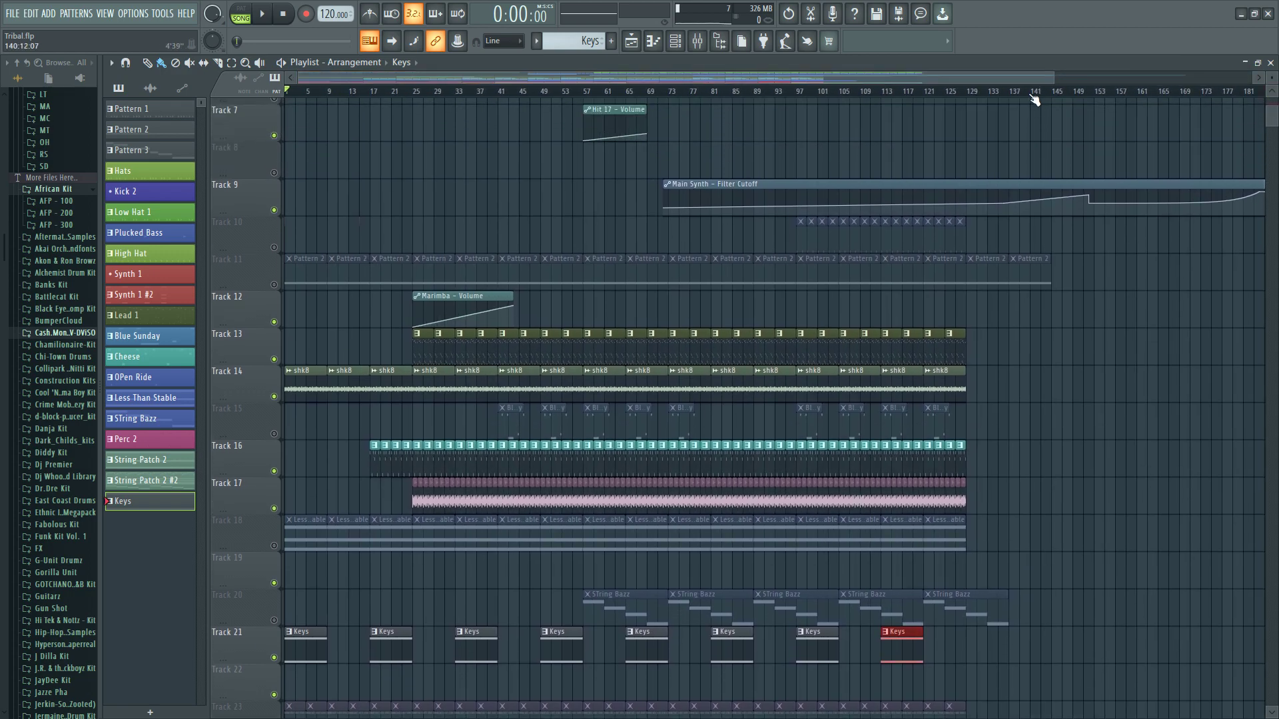
scroll(1034, 99, "down", 2)
scroll(693, 205, "down", 6)
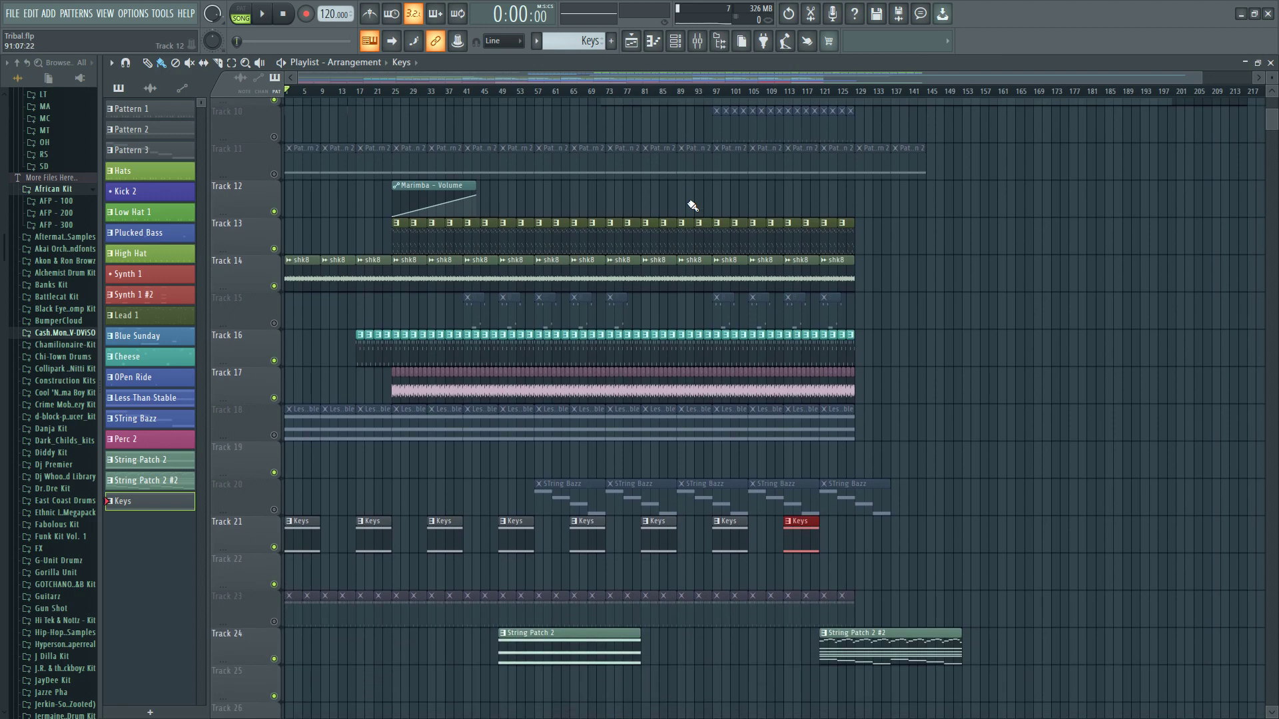
- Play the song and unmute Track 23, viewing the Perc 2 pattern's channels along the way
left_click(266, 15)
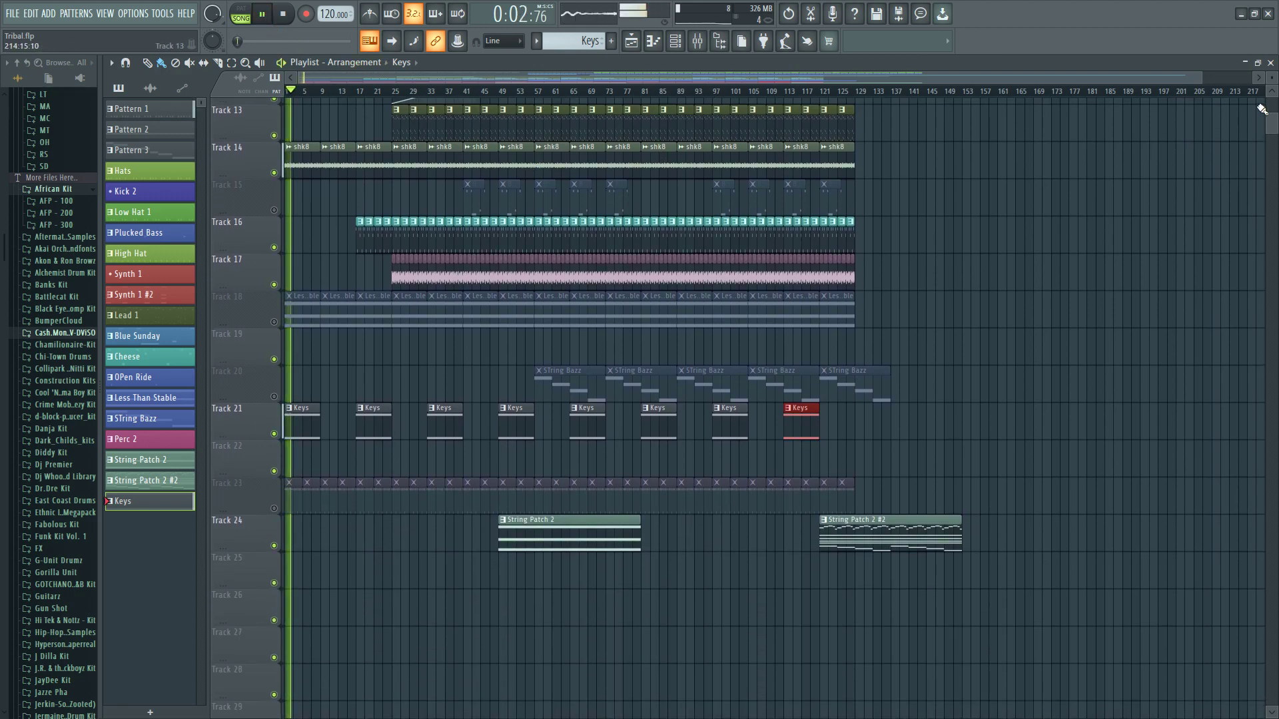
scroll(1270, 100, "up", 2)
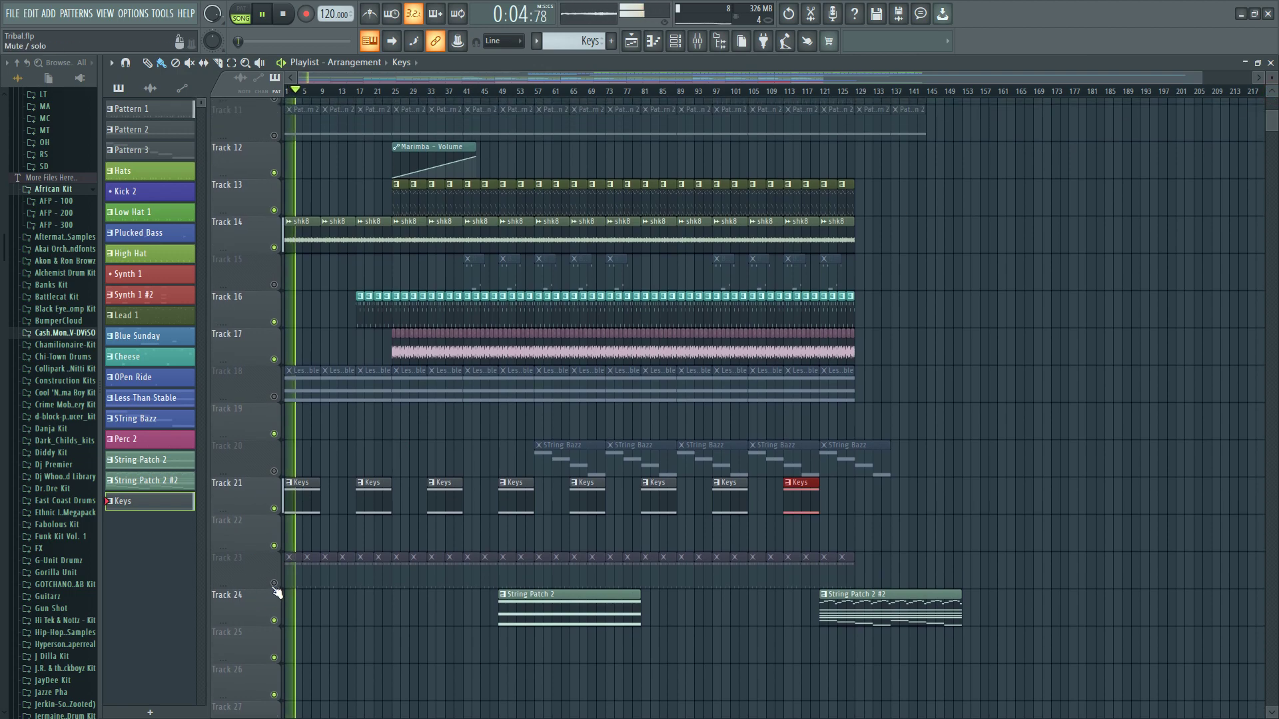
left_click(275, 584)
left_click(275, 584)
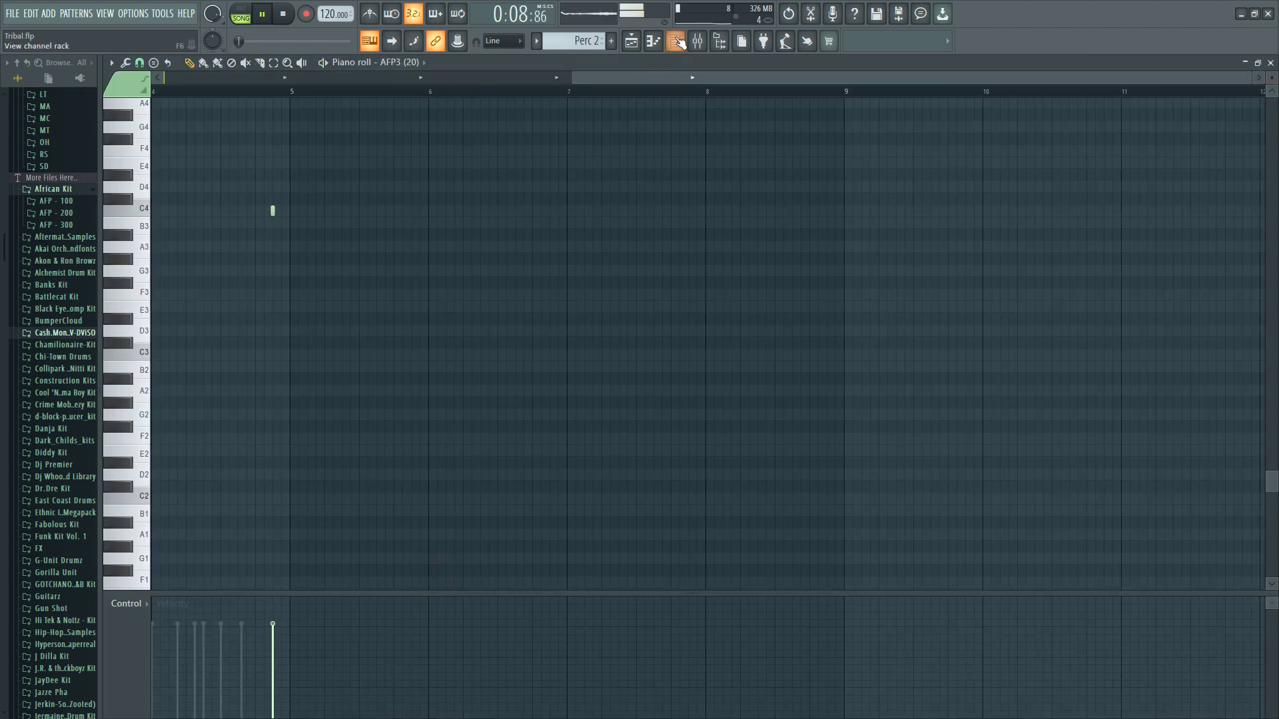
left_click(676, 42)
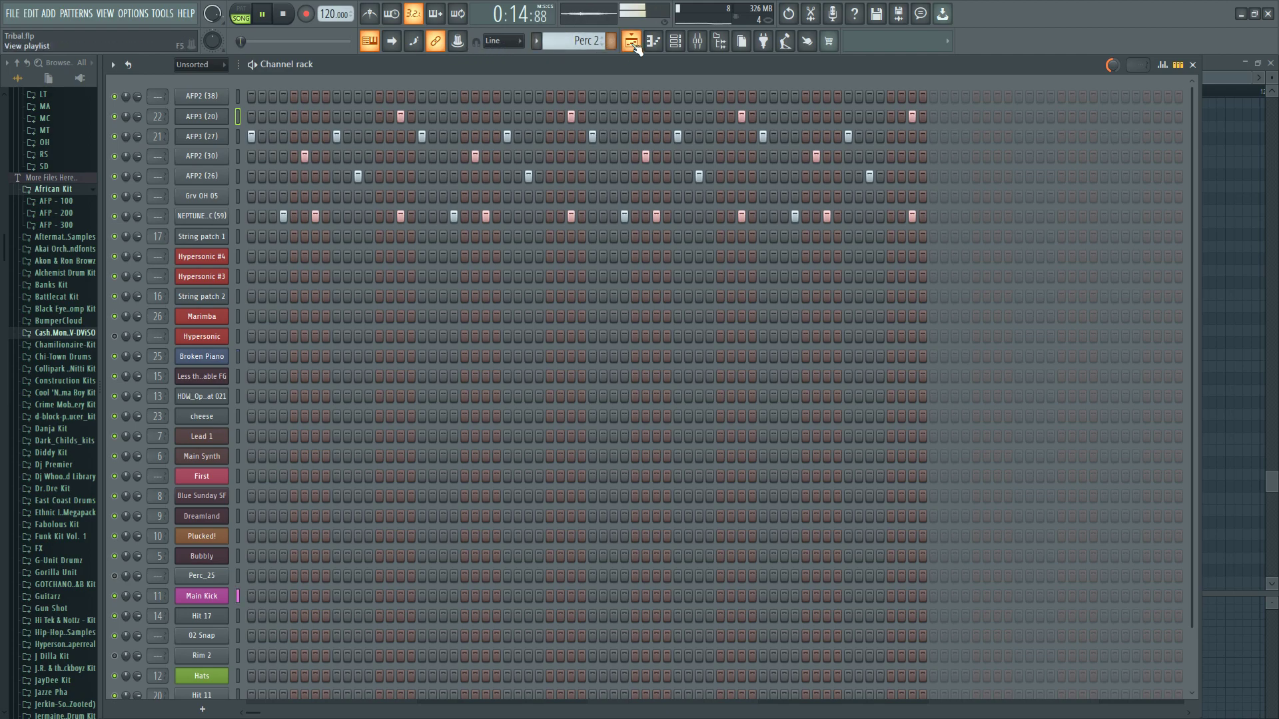
left_click(631, 41)
left_click(274, 583)
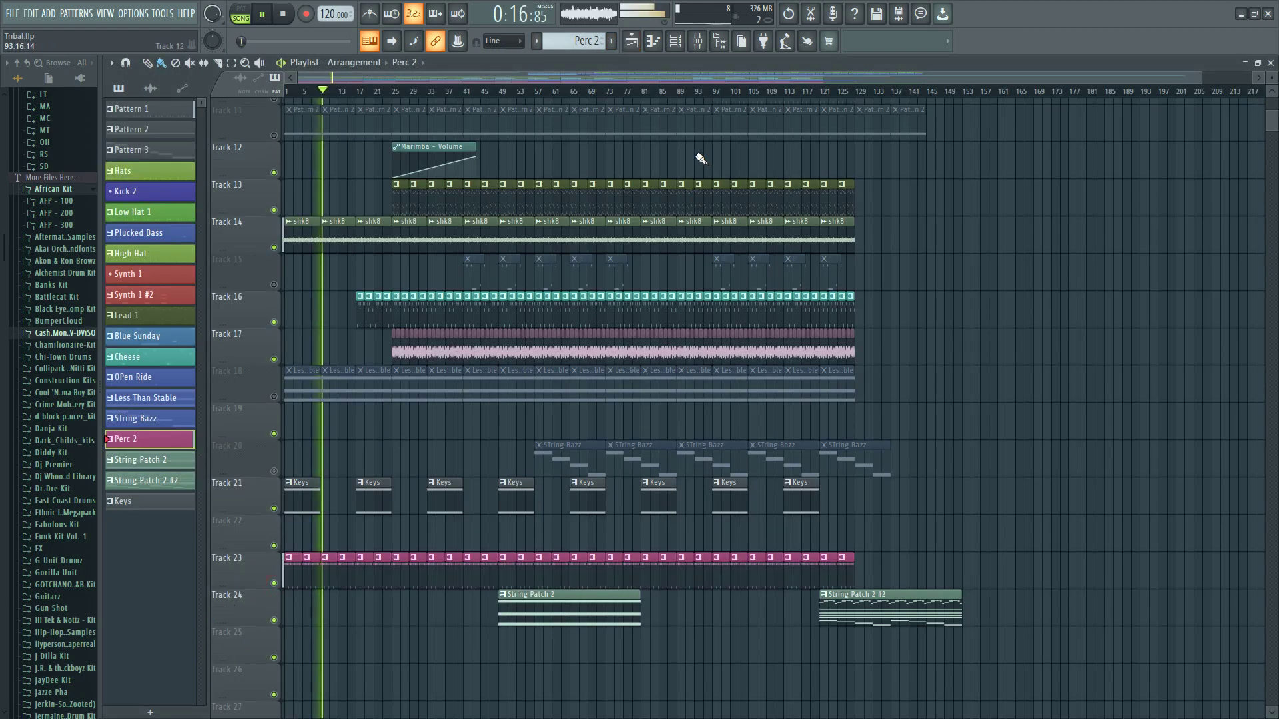
- Mute the NEPTUNE (59) channel used by the Perc 2 pattern and pause playback
key("F6")
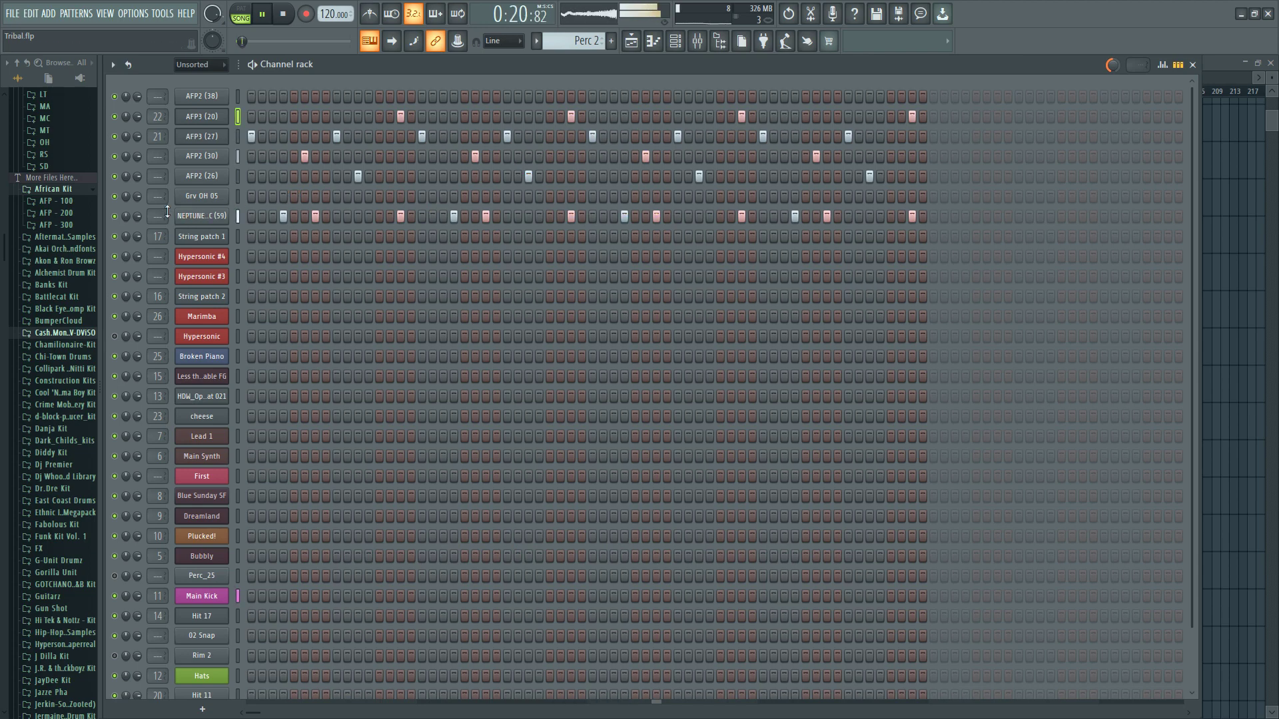
left_click(115, 217)
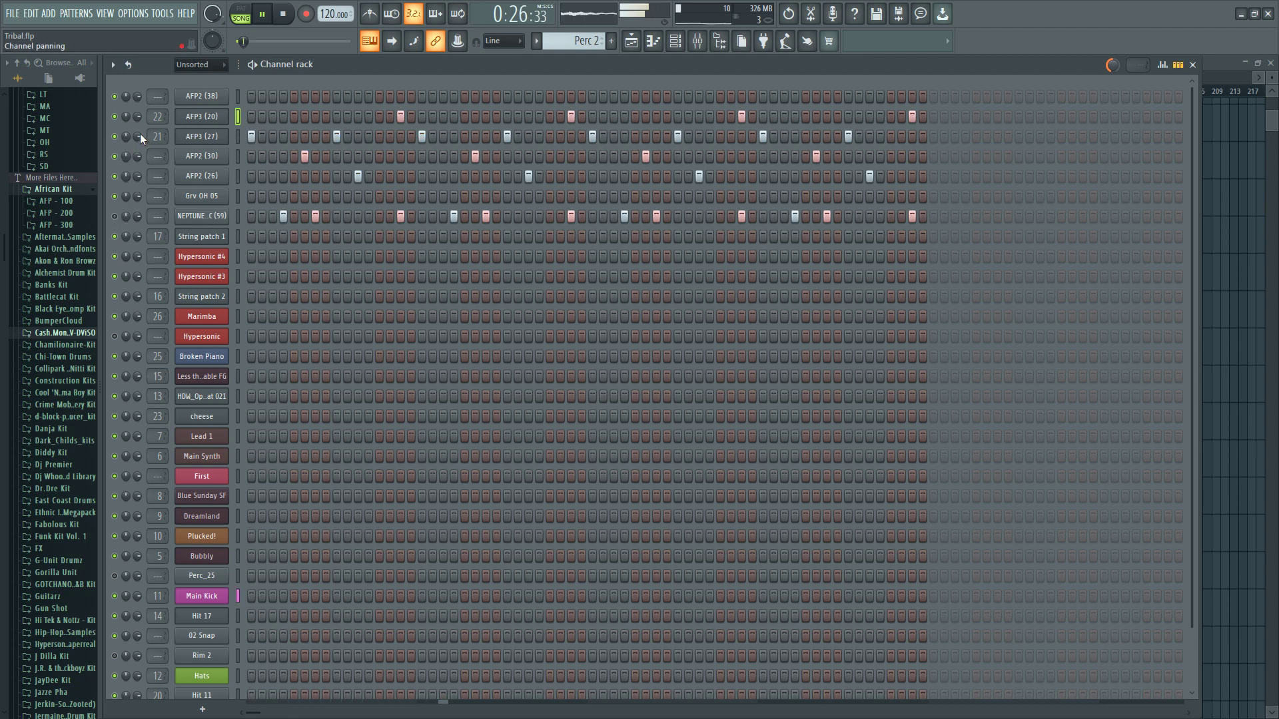
left_click(265, 14)
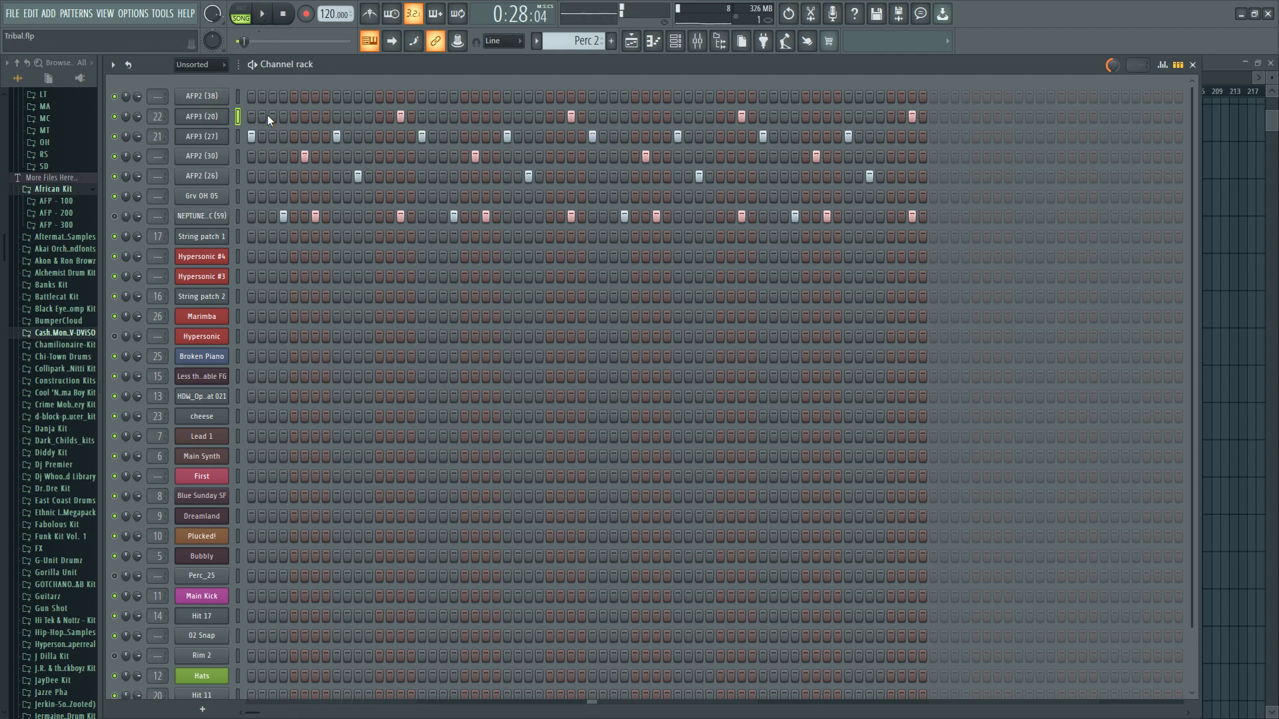
- Inspect the AFP3 (20) channel's sampler settings and its channel options
left_click(214, 117)
left_click_drag(326, 197, 425, 153)
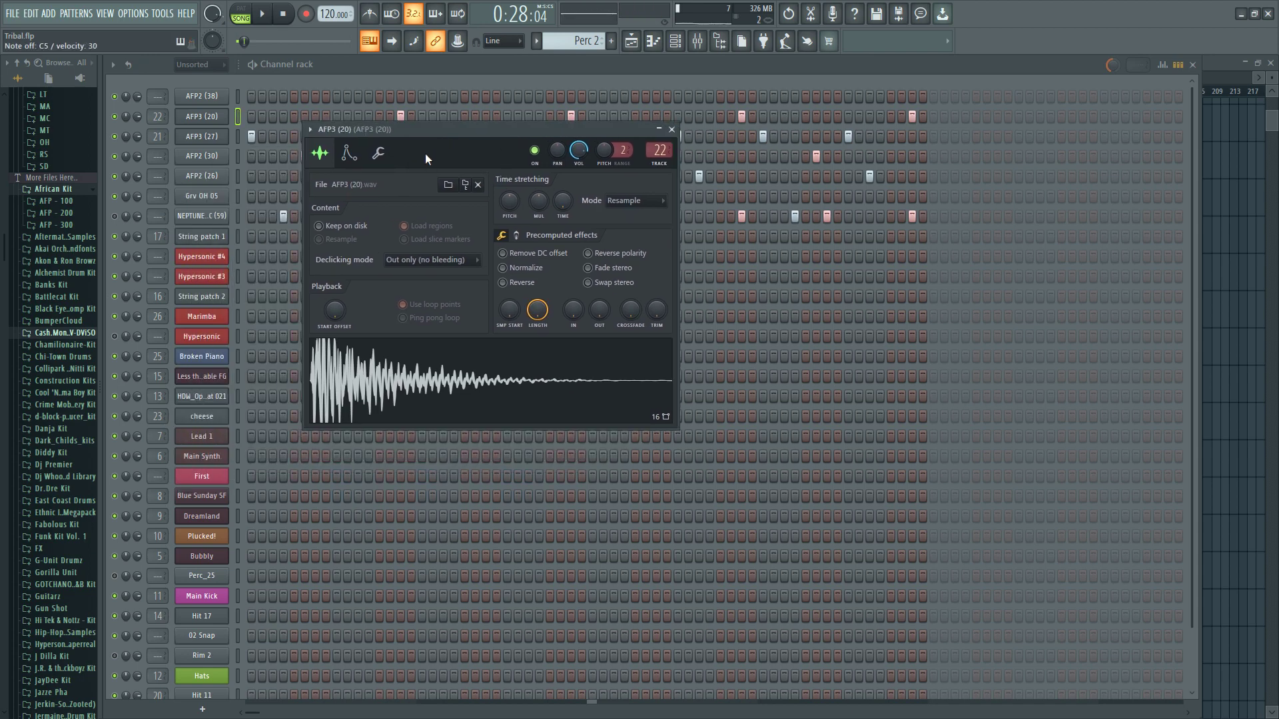
left_click_drag(457, 137, 467, 214)
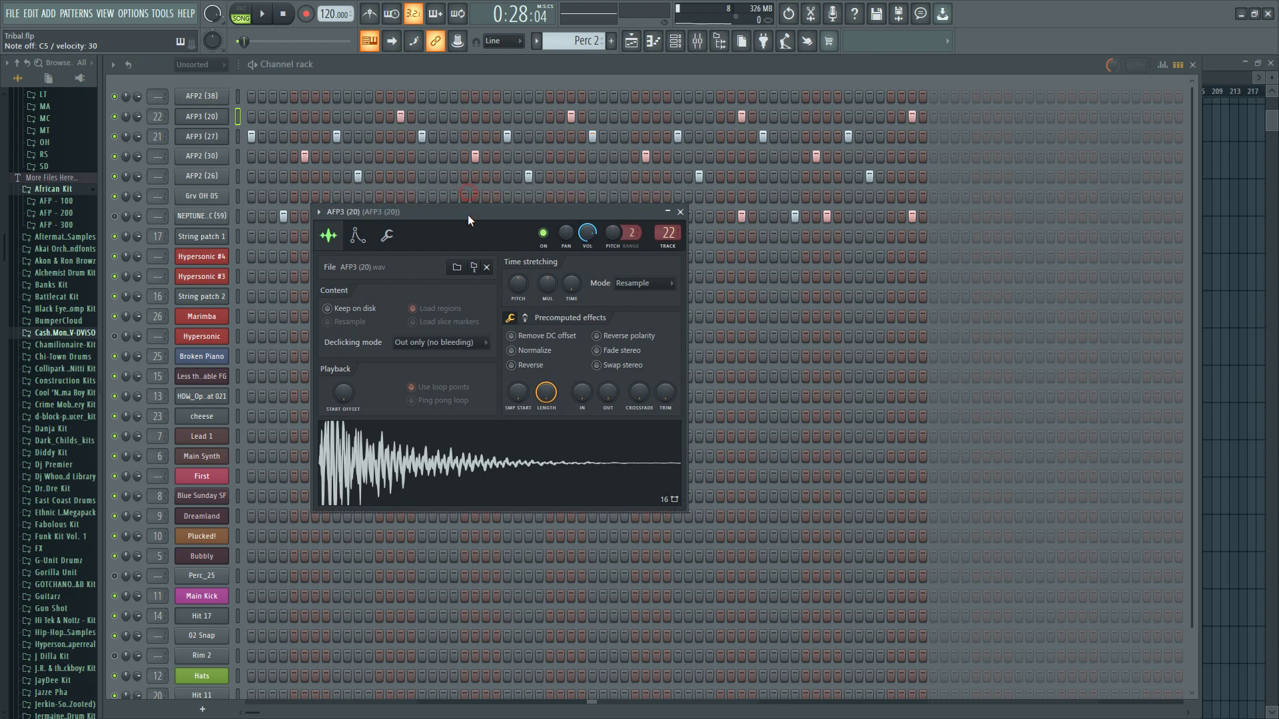
left_click(319, 212)
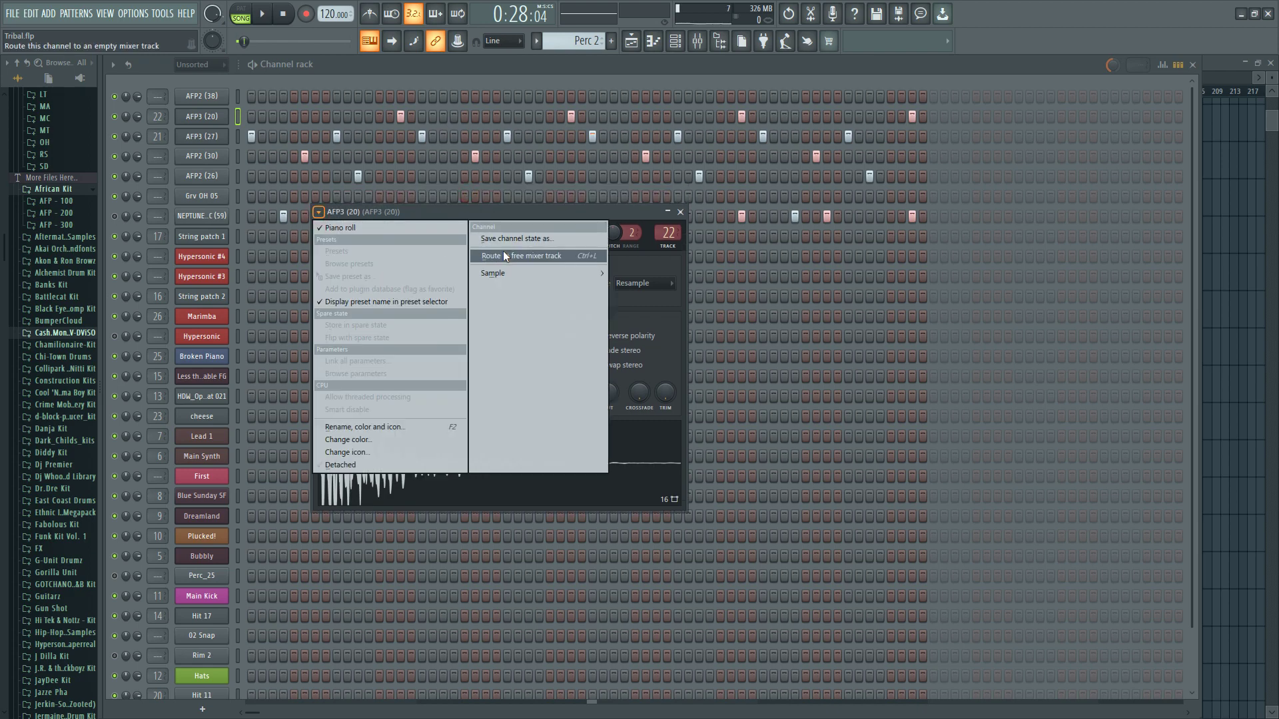
key("Escape")
- Raise the volume of the AFP3 (20) mixer track 22 during playback and return to the playlist
key("F9")
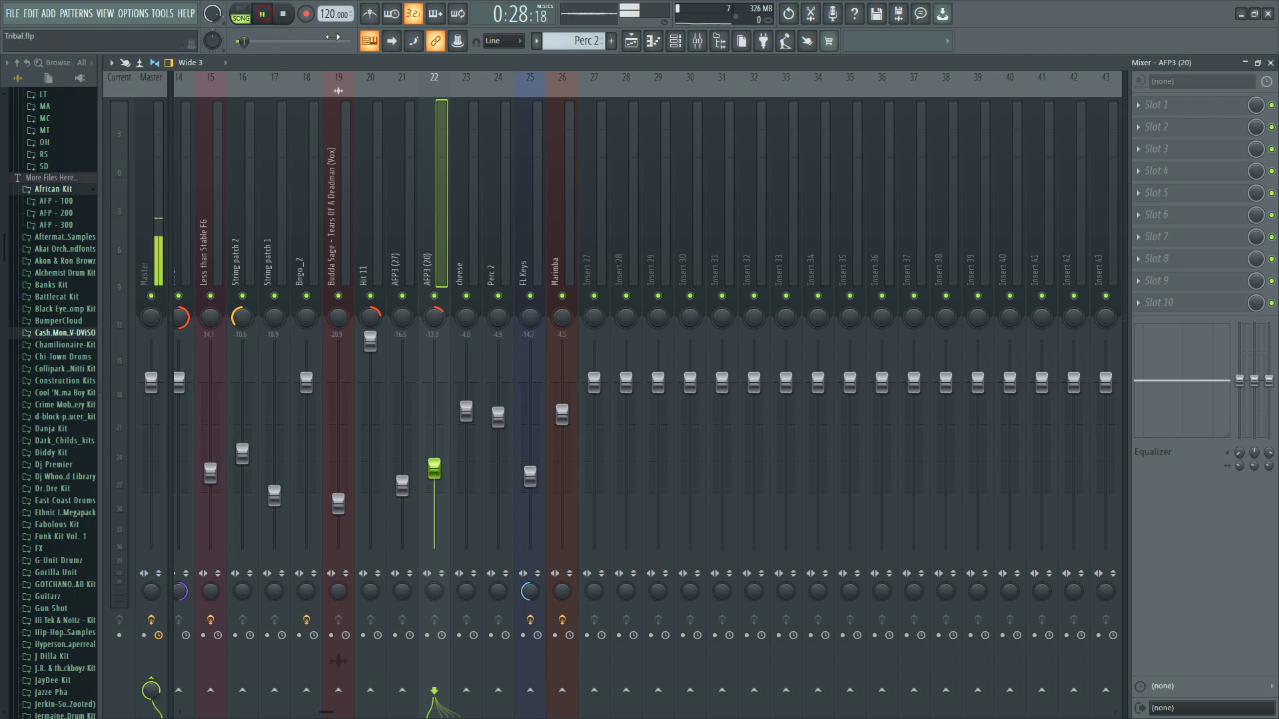
left_click(630, 41)
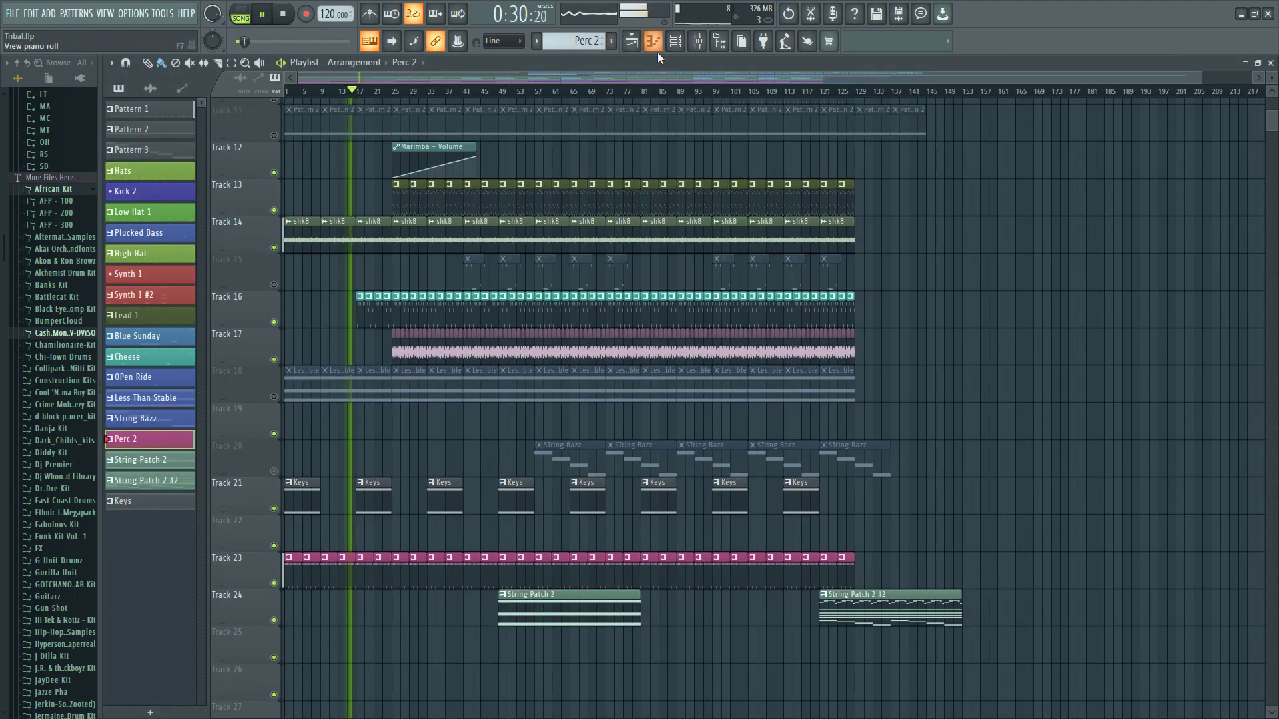
left_click(697, 41)
left_click_drag(442, 480, 433, 434)
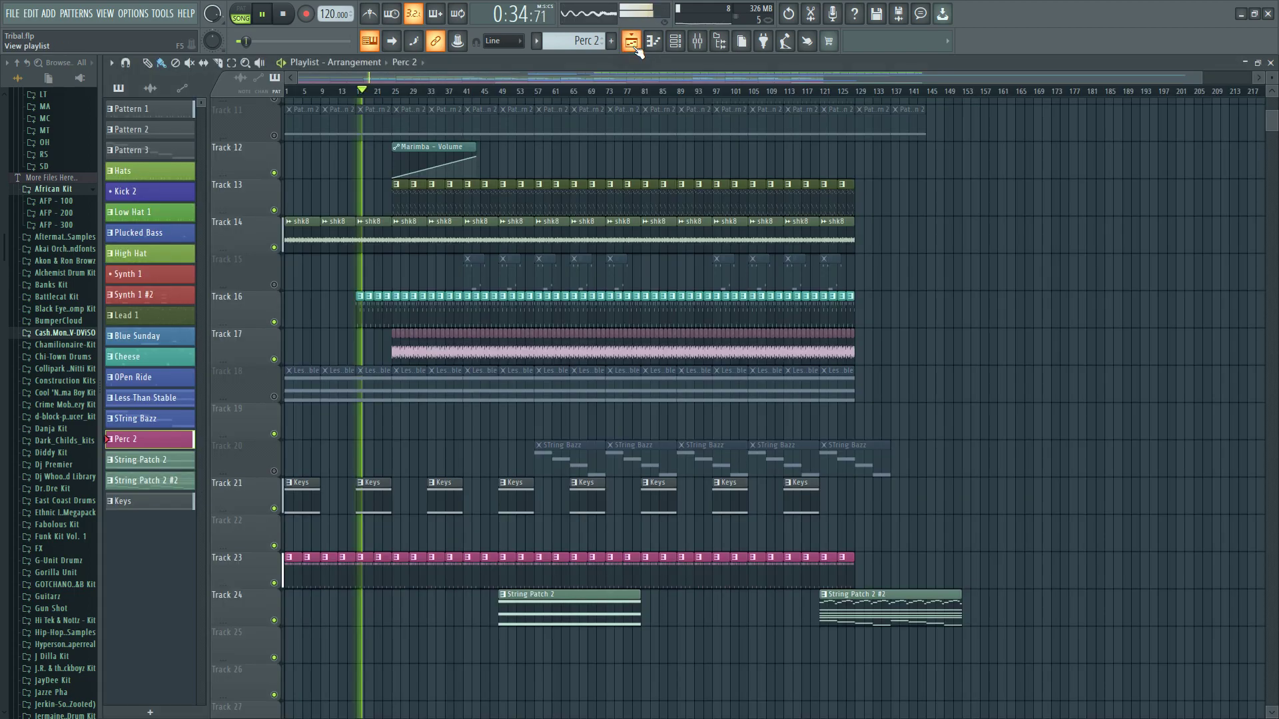
left_click(630, 41)
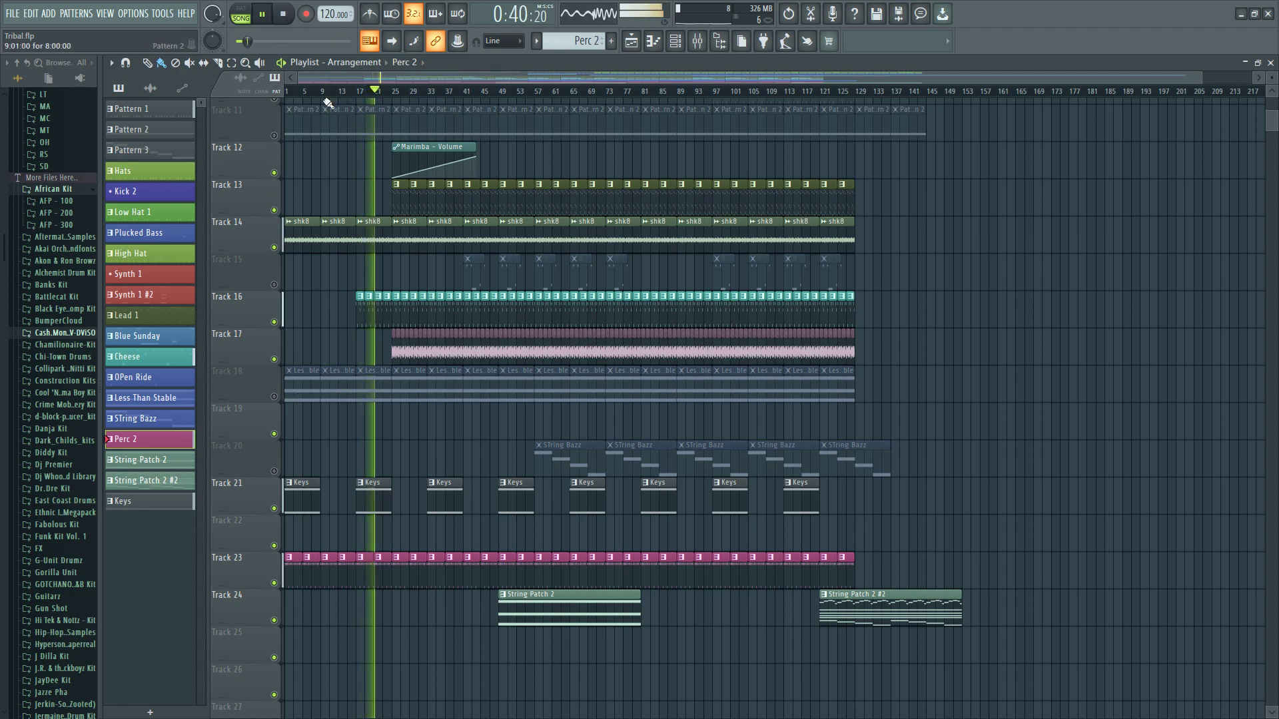
- Route the AFP2 (30) channel to free mixer track 1, lower that track's volume and stop playback
left_click(685, 43)
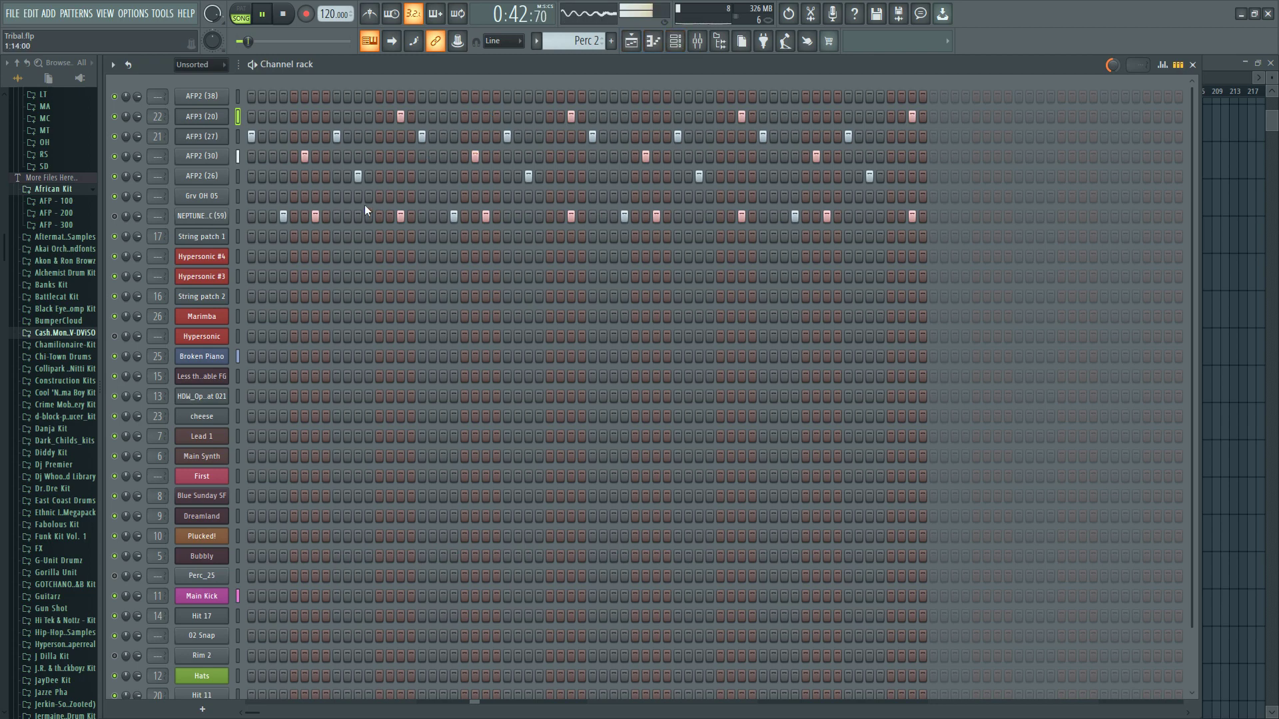
left_click(207, 157)
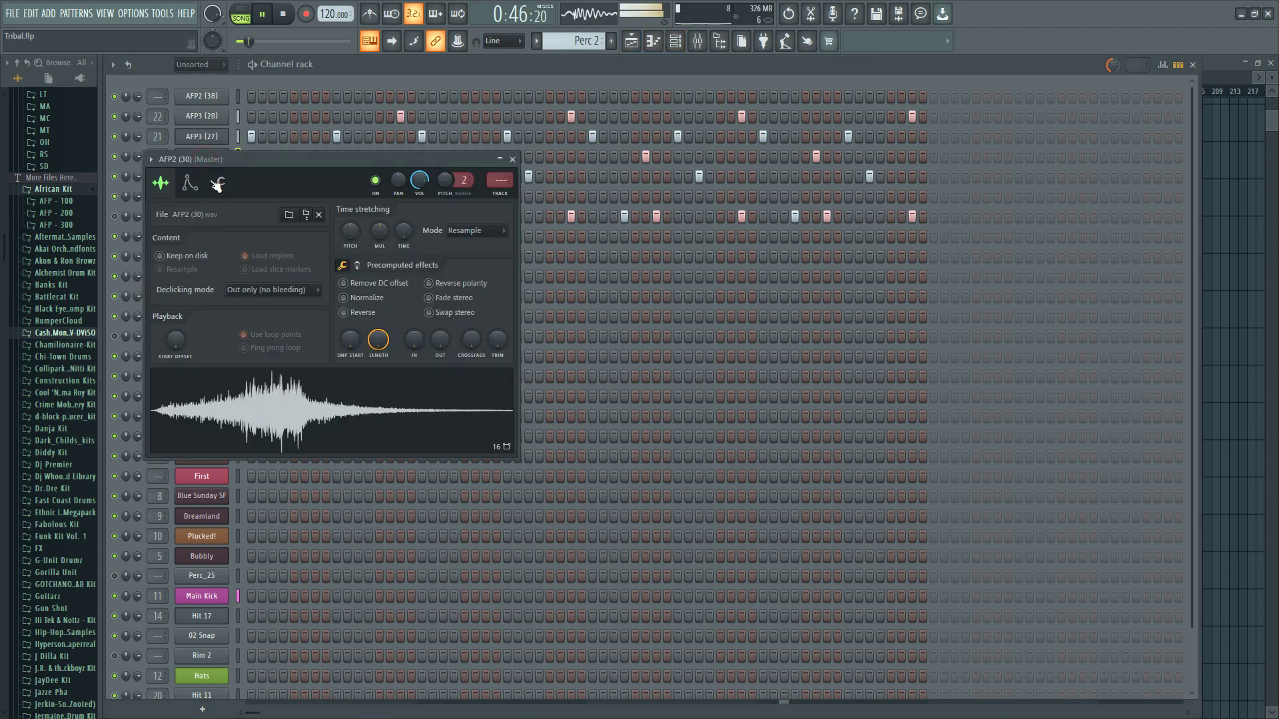
left_click(155, 161)
left_click(361, 205)
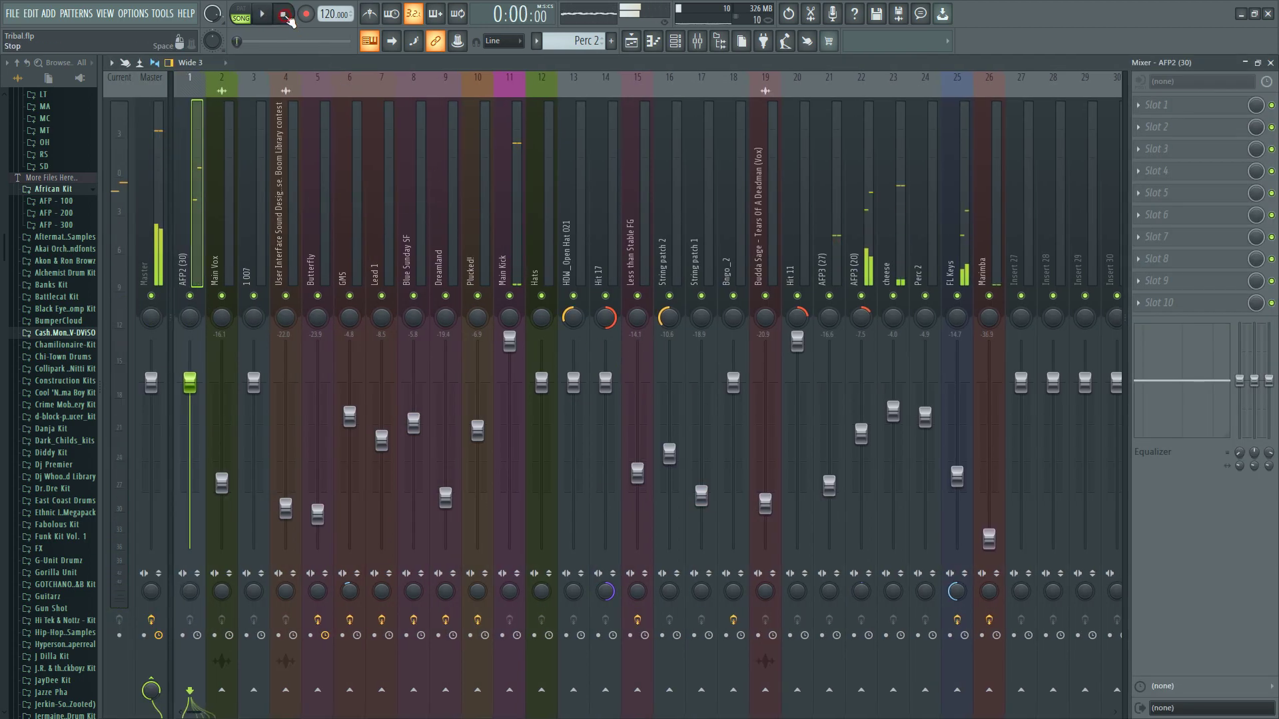
left_click(284, 14)
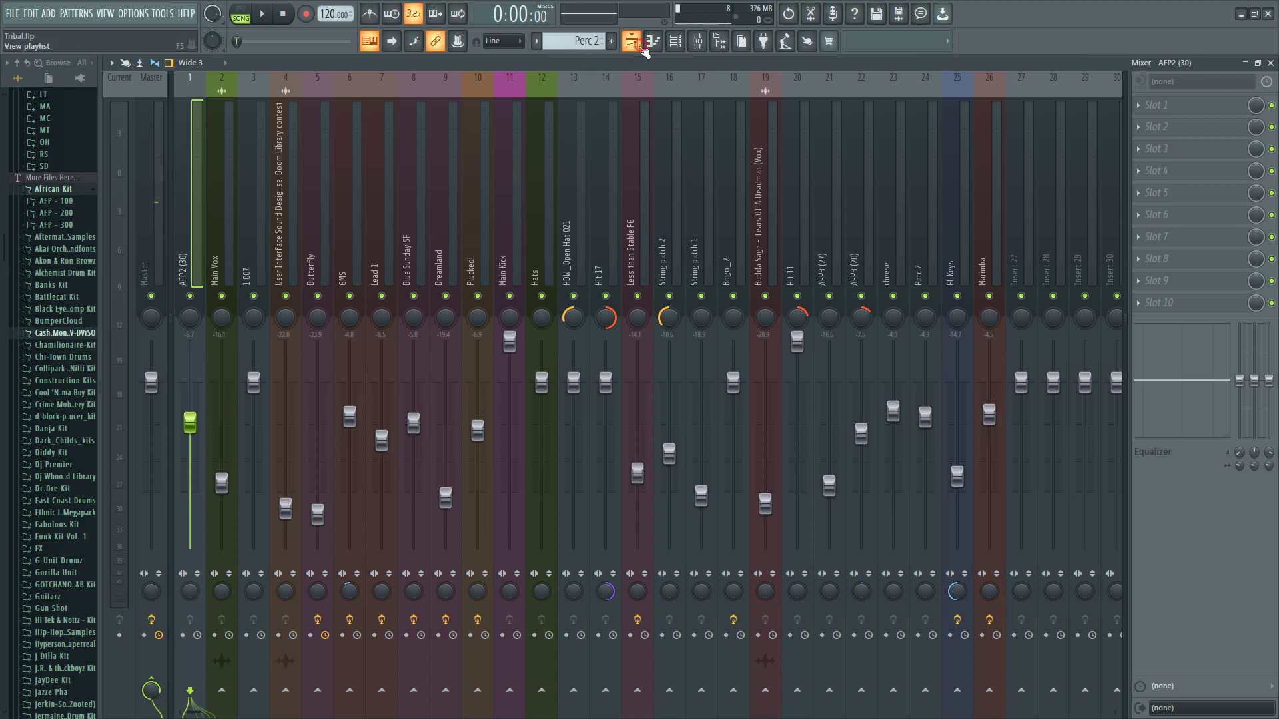
- Unmute Track 18 in the playlist and switch playback to pattern mode
left_click(640, 46)
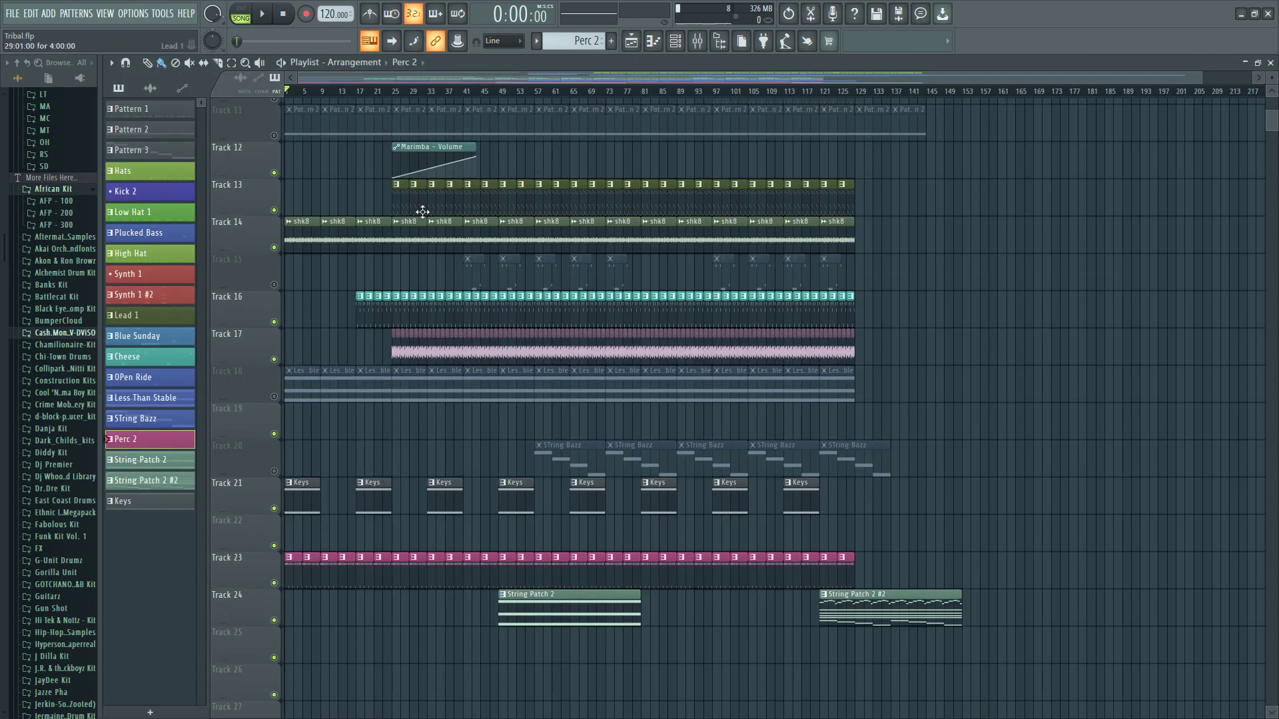
left_click(273, 396)
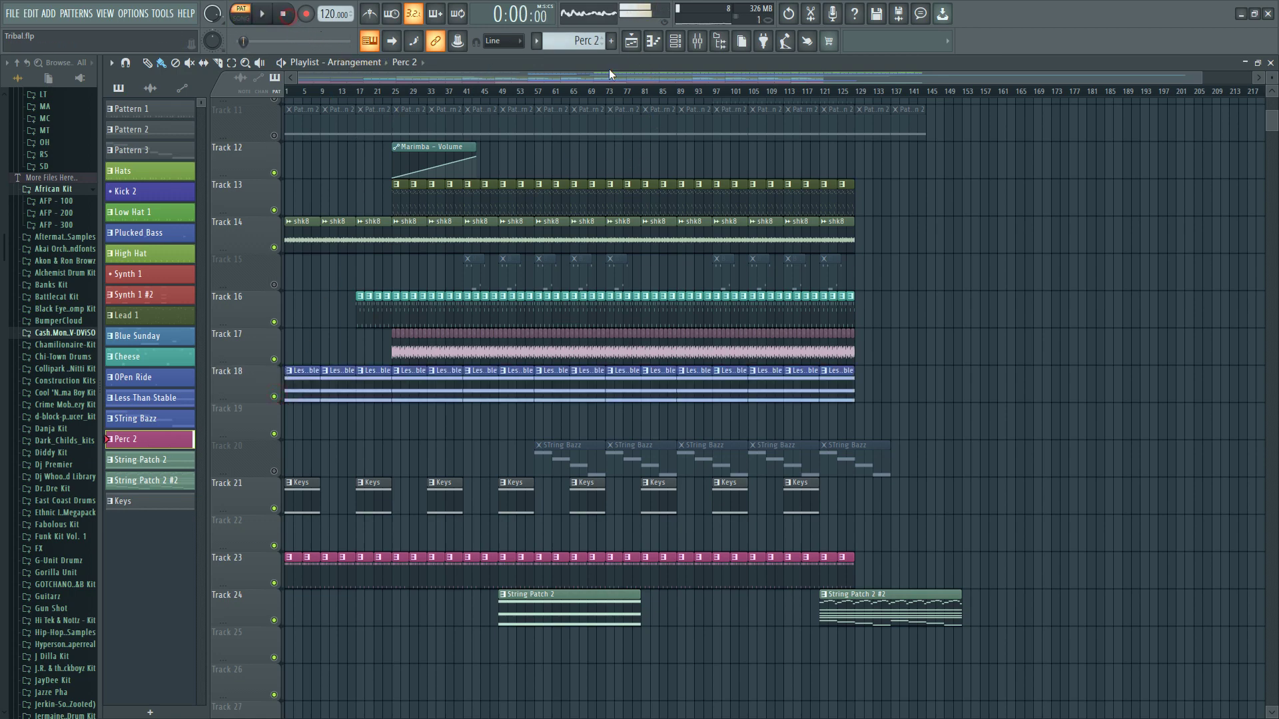
- Examine the AFP2 (30) notes of Perc 2 in the piano roll while playing the pattern
left_click(678, 42)
right_click(202, 157)
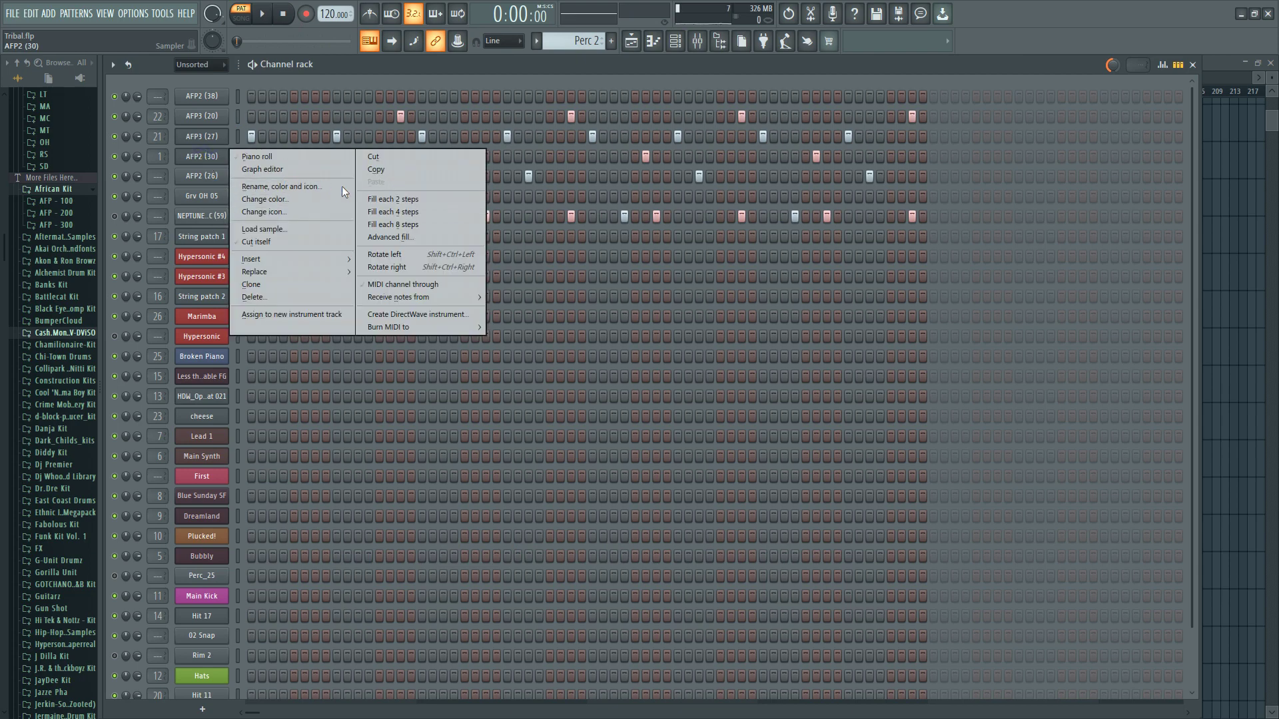
left_click(273, 156)
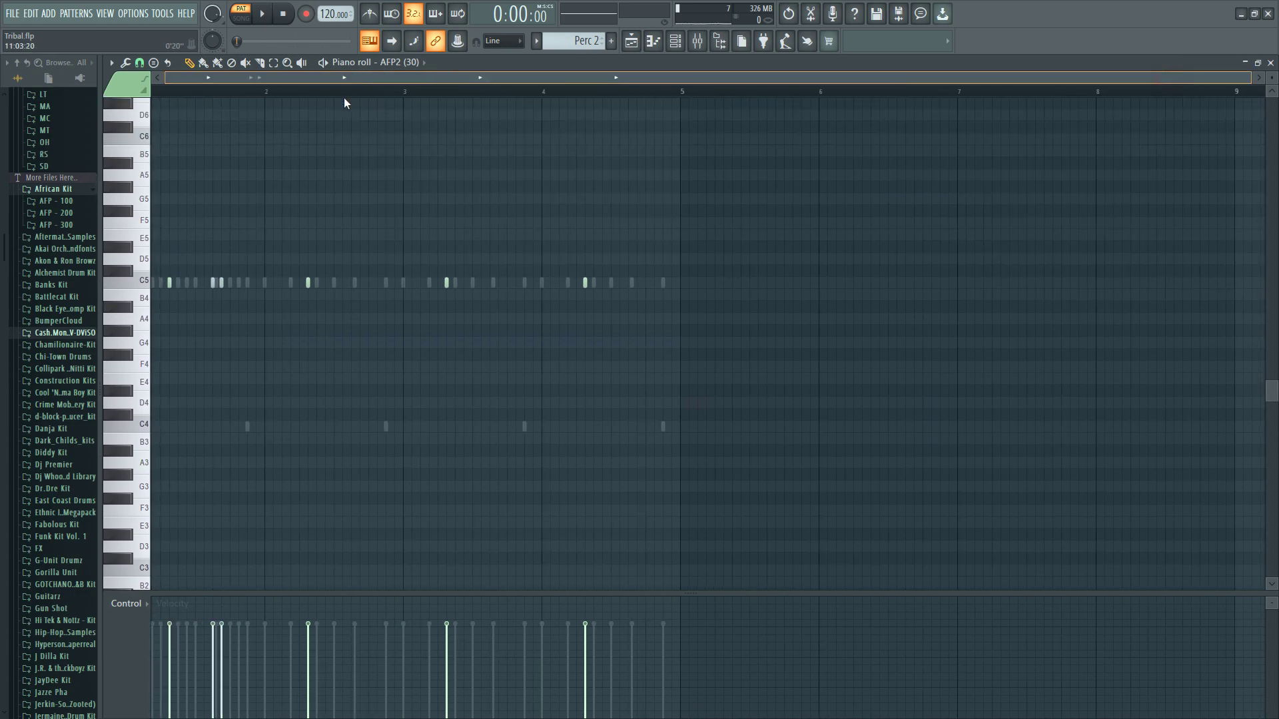
left_click_drag(1247, 76, 438, 76)
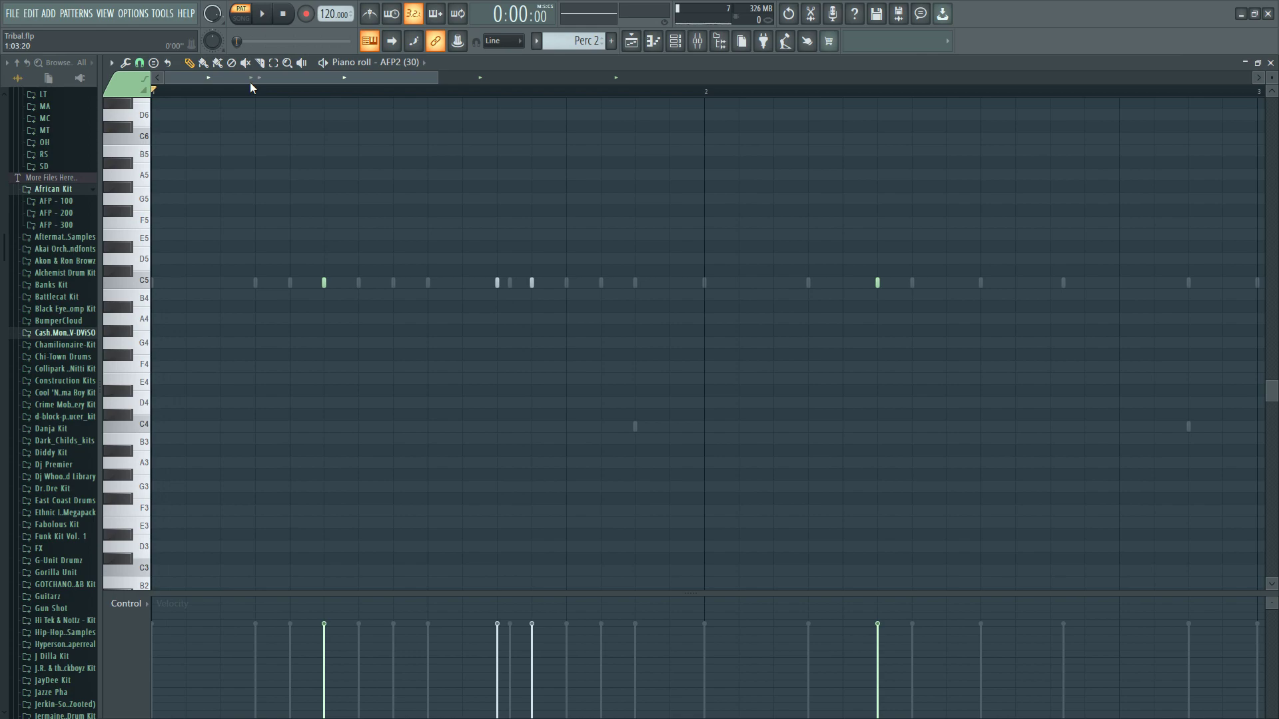
key("space")
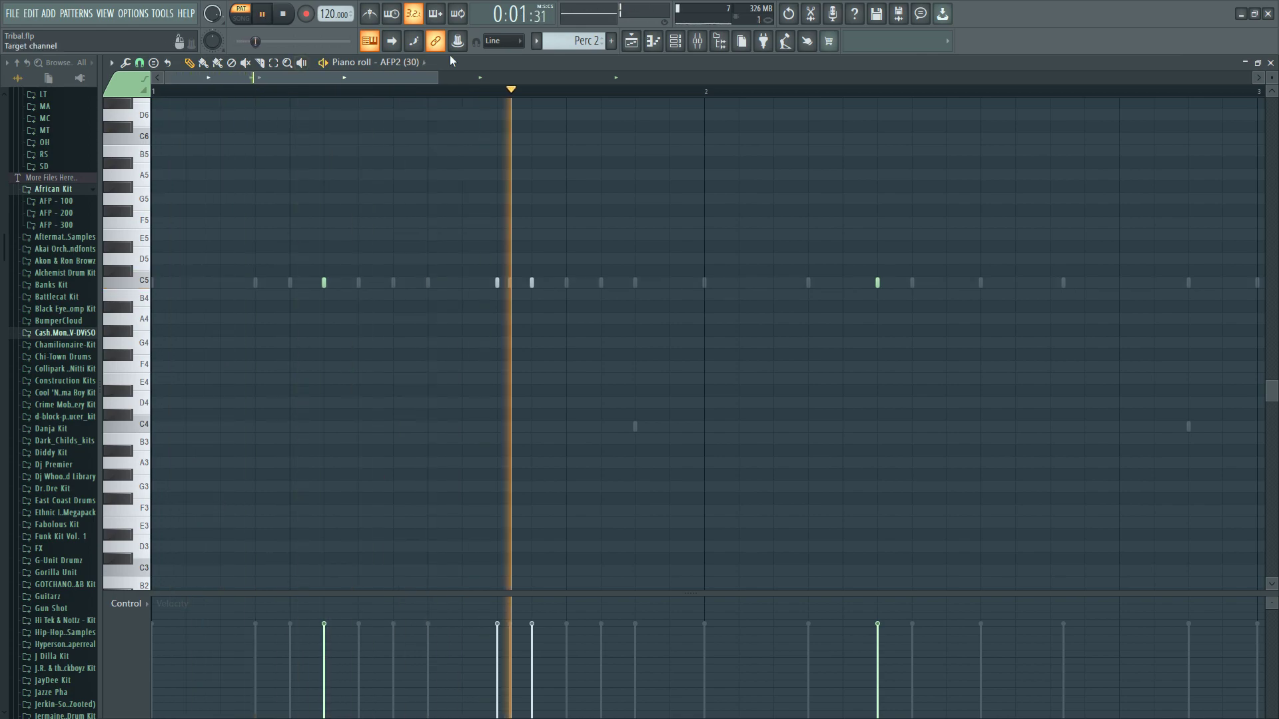
- Select all AFP3 (27) notes in the piano roll and copy them one beat later on C5
key("F6")
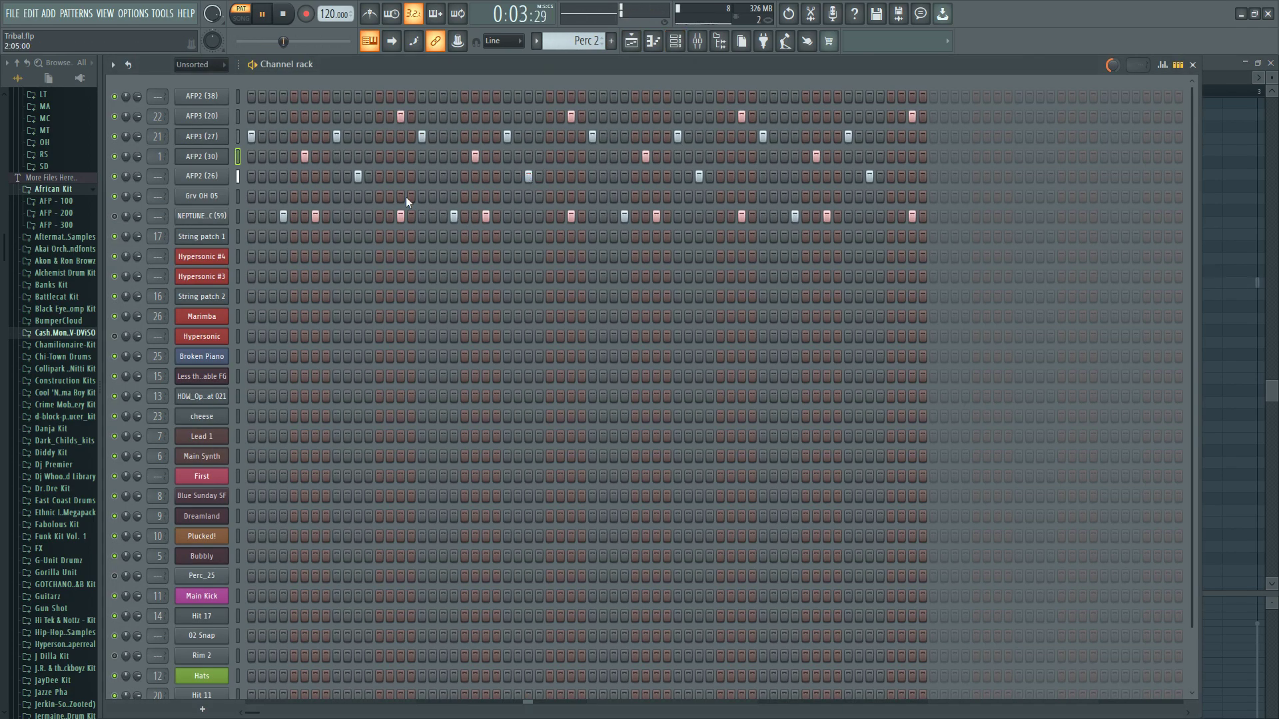
right_click(220, 136)
left_click(266, 134)
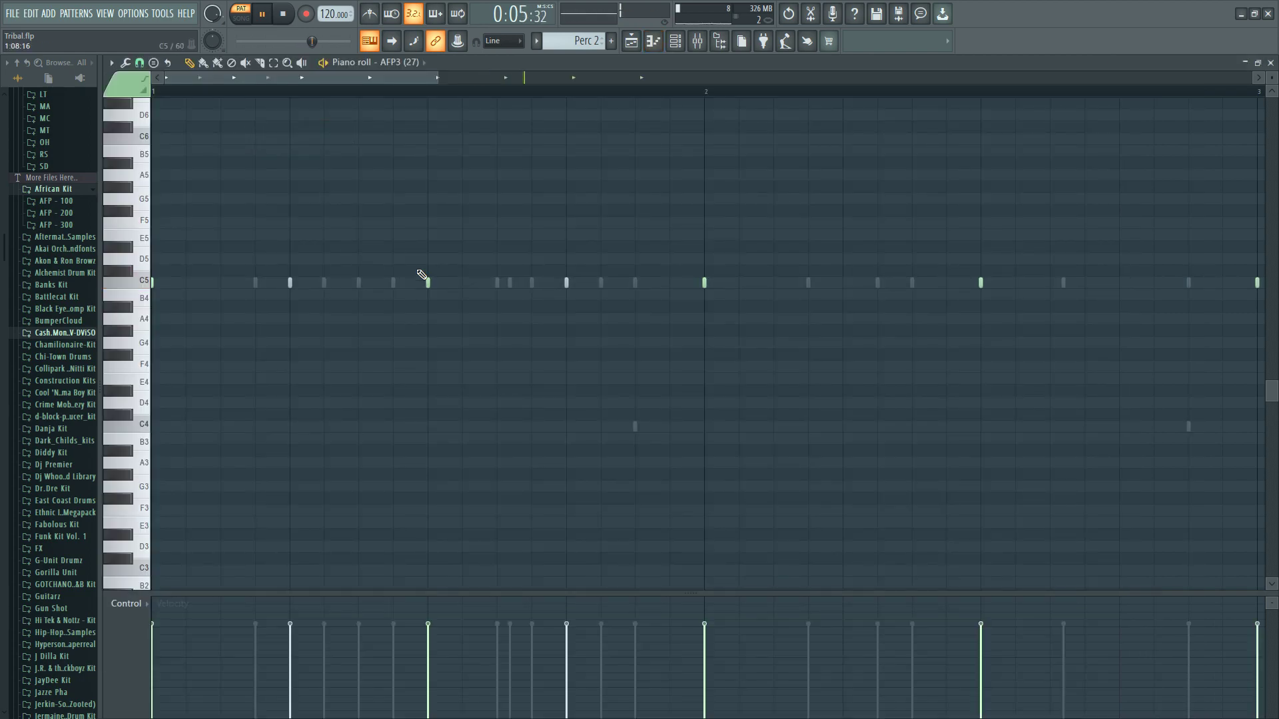
left_click_drag(431, 82, 1128, 177)
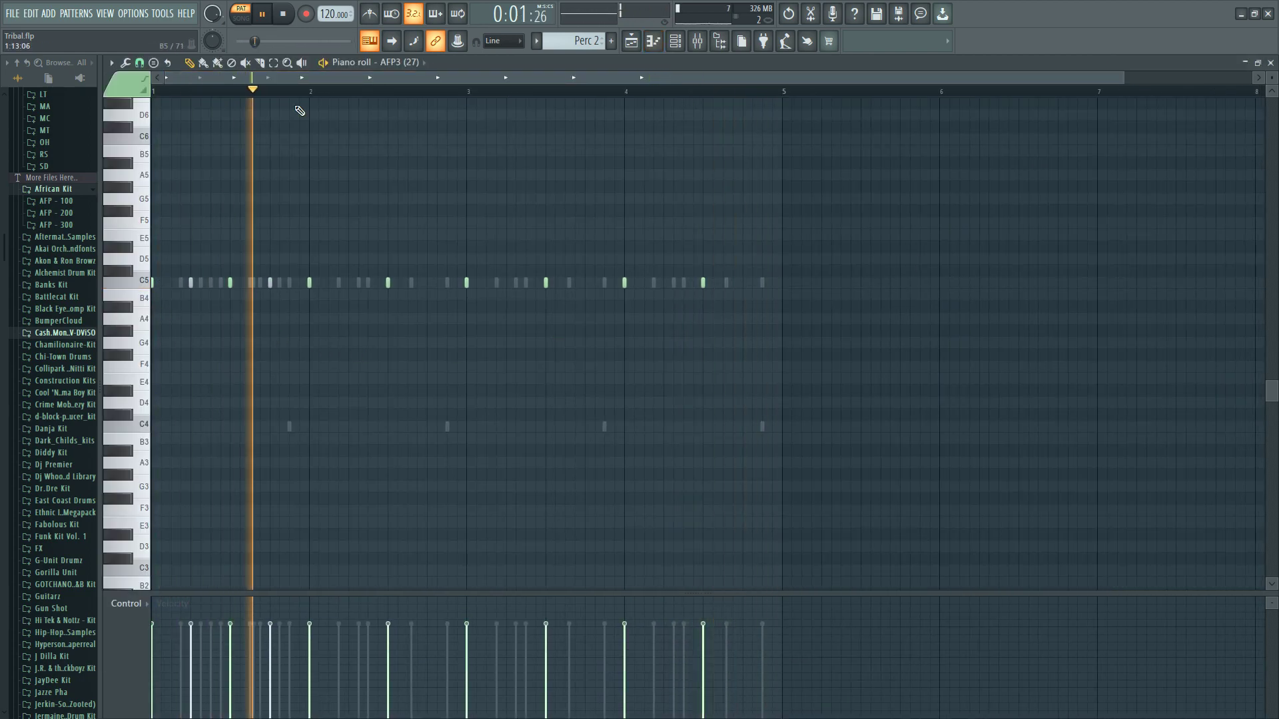
double_click(140, 282)
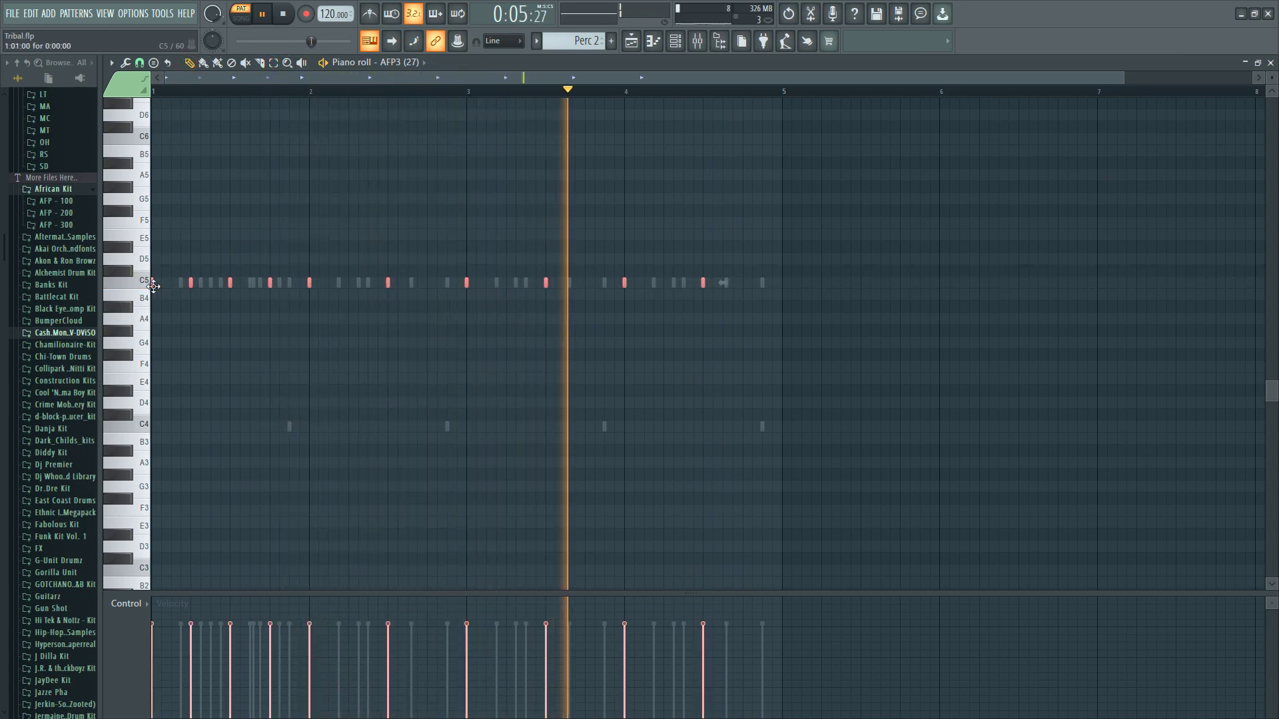
left_click_drag(153, 286, 190, 288)
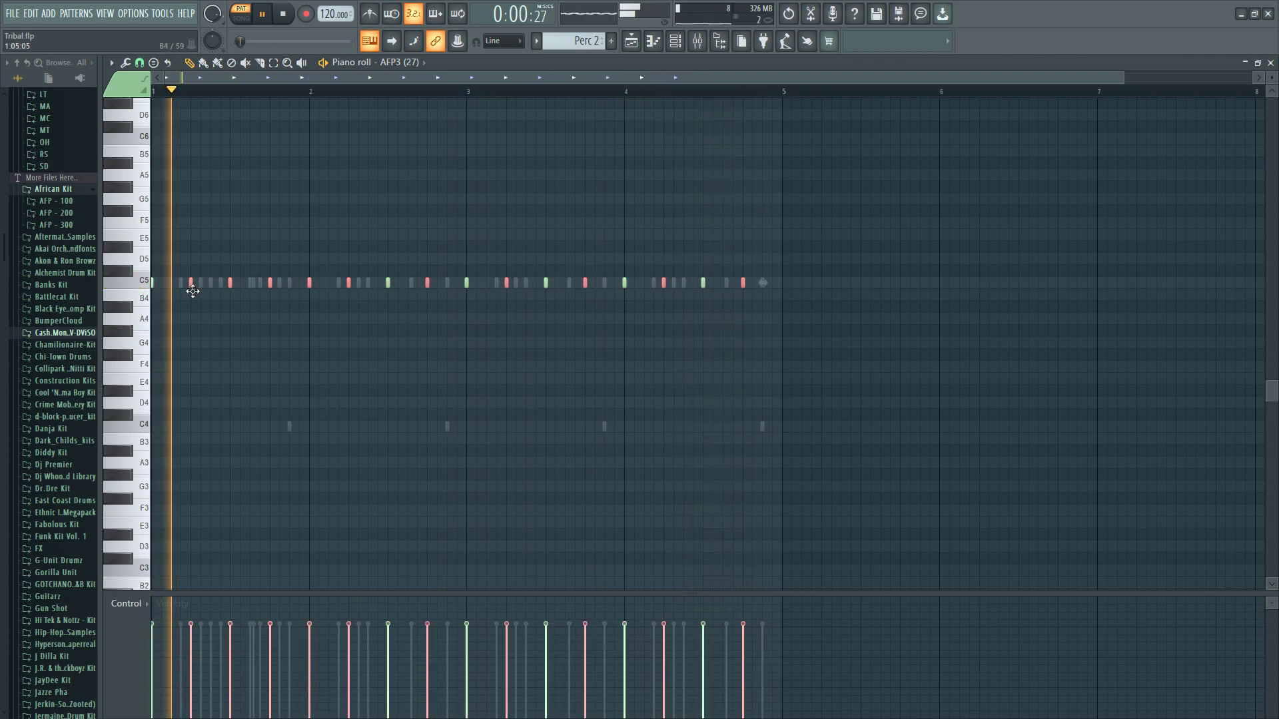
- Return to the channel rack and reopen the AFP3 (27) notes in the piano roll
left_click(686, 41)
right_click(223, 135)
left_click(266, 137)
- Add Fruity Reeverb 2 to the first effect slot of the AFP2 (30) mixer track, reduce its mix to about 52%, and audition the pattern
left_click(700, 43)
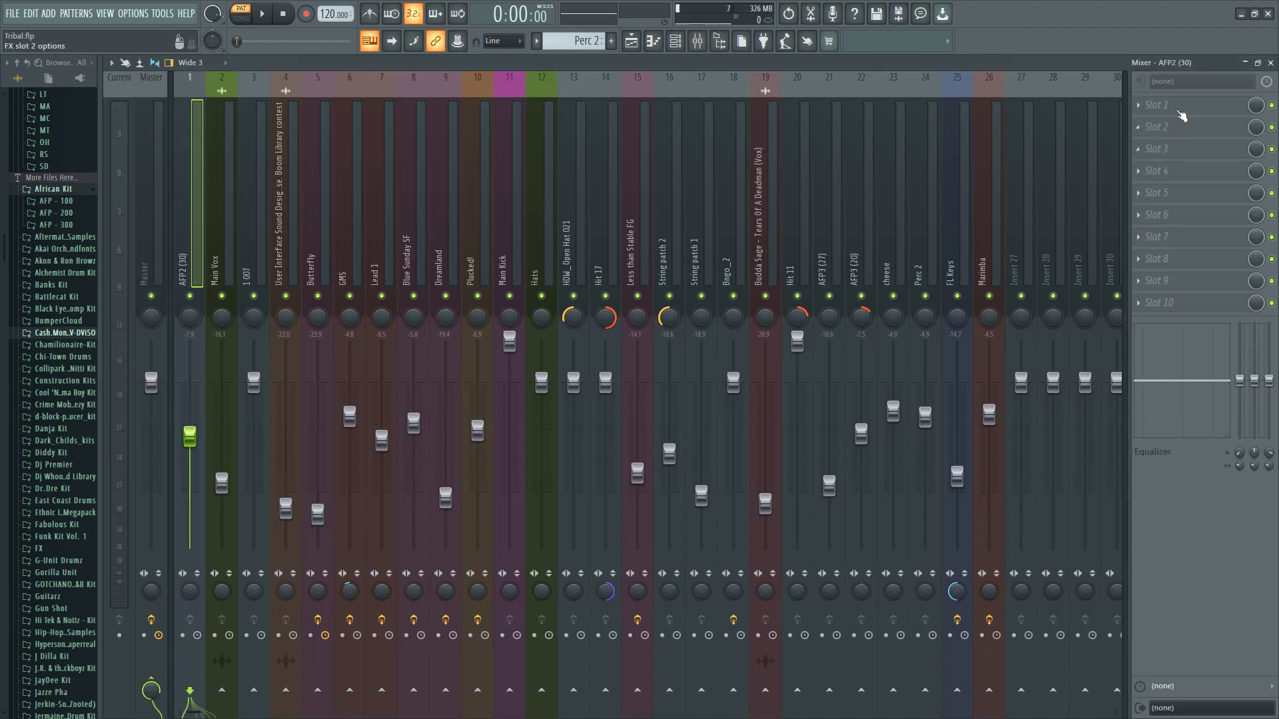
left_click(1179, 108)
left_click(962, 222)
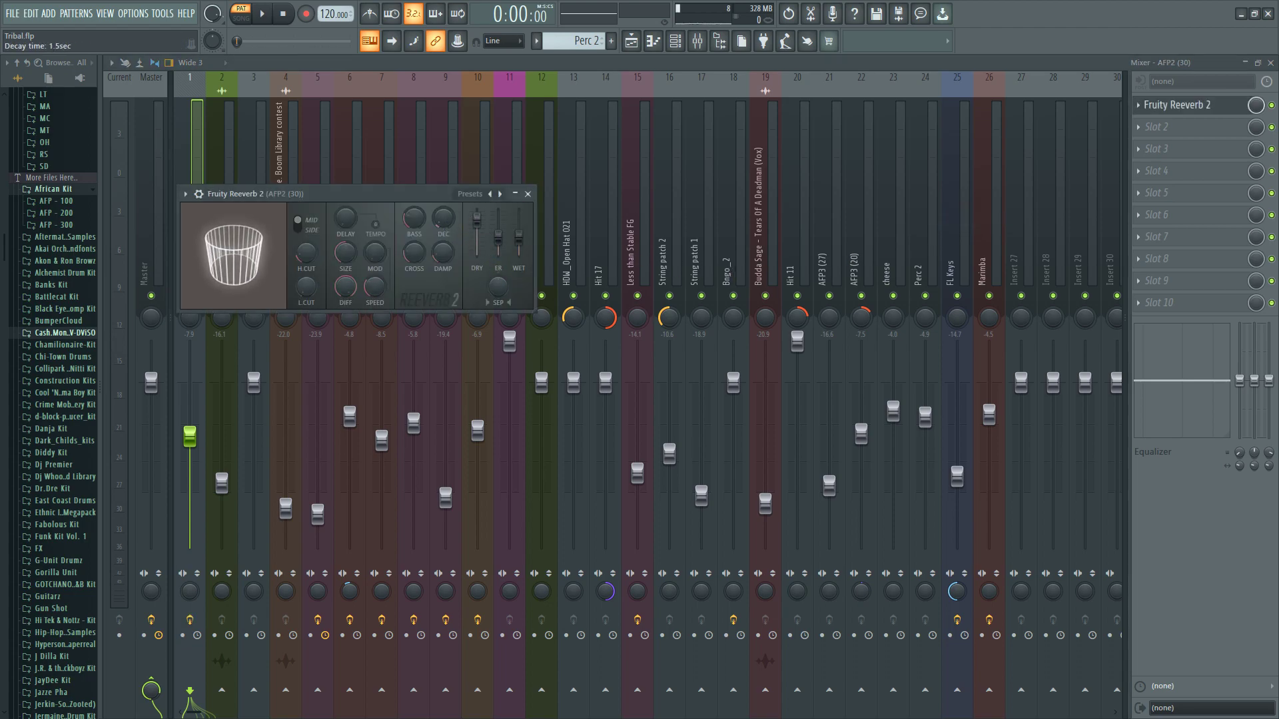
left_click(527, 193)
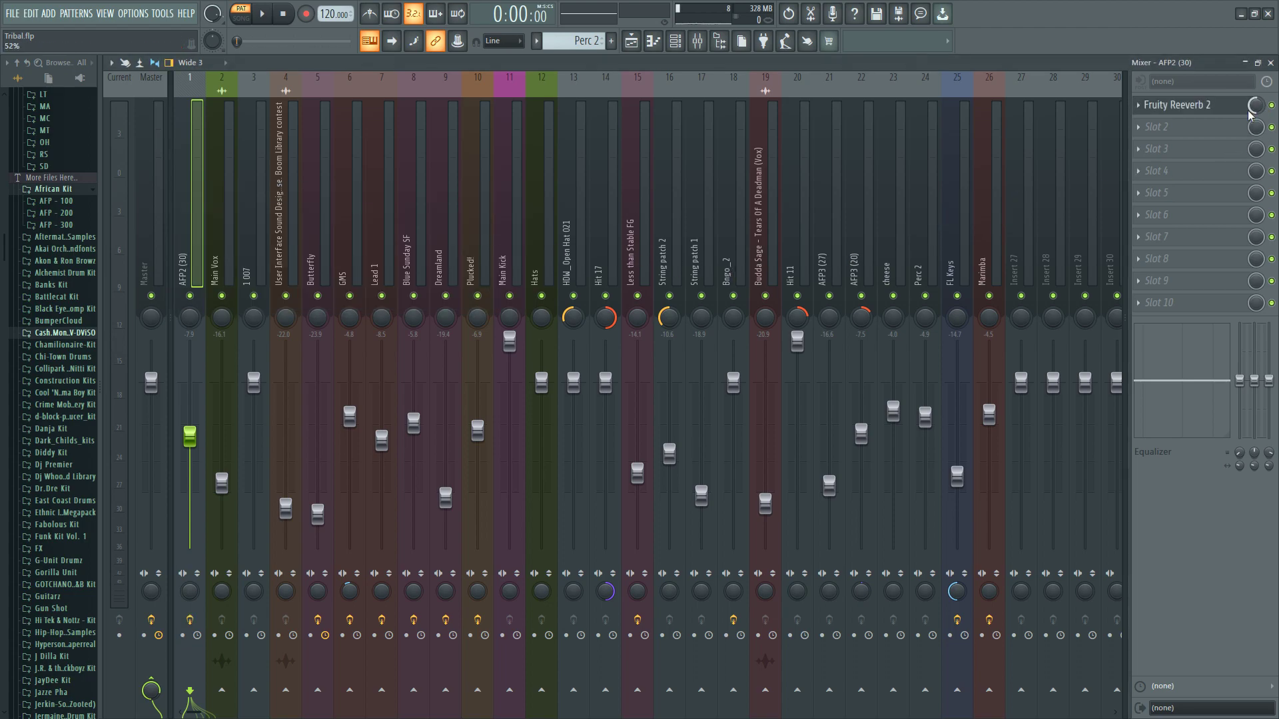
key("space")
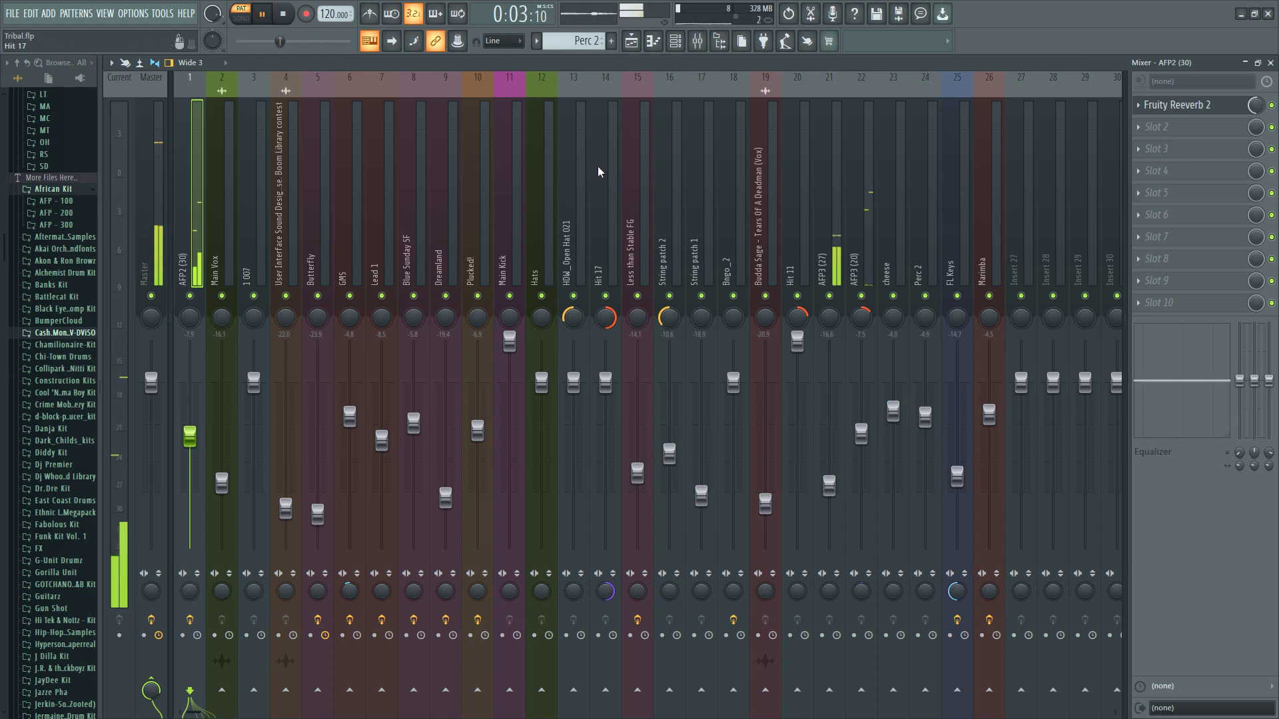
key("space")
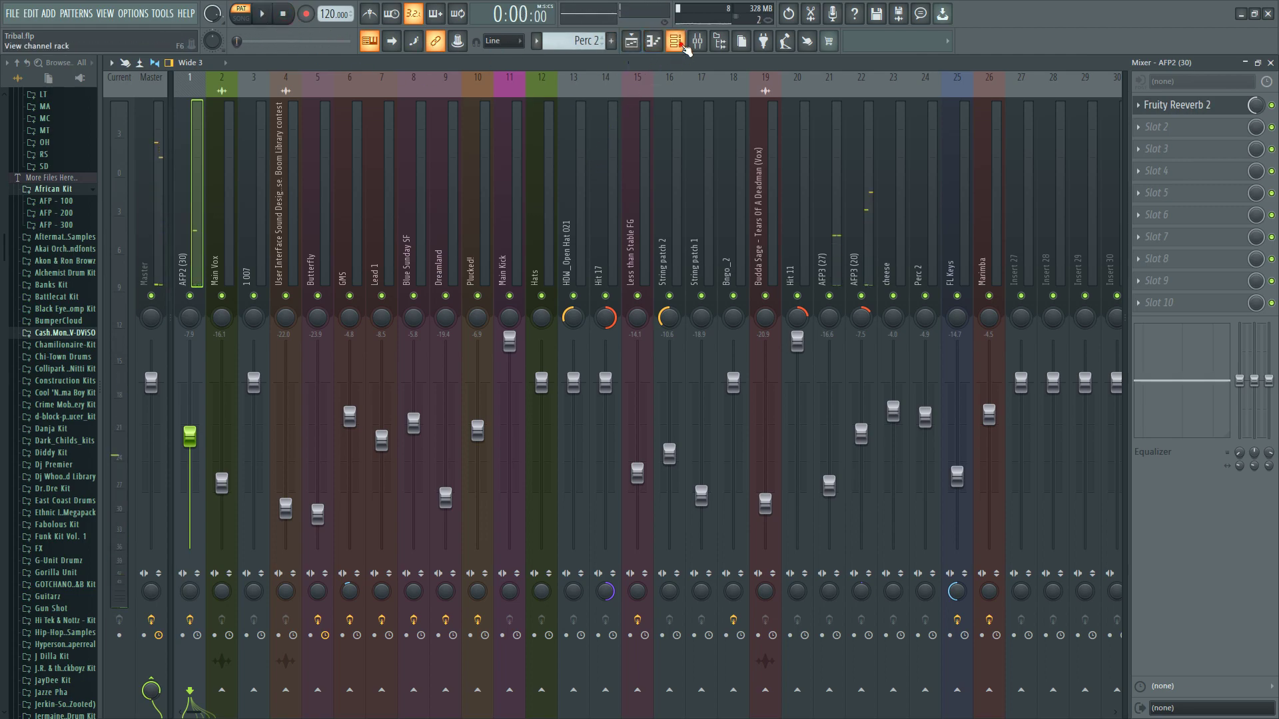
- Add Fruity Reeverb 2 to the third effect slot of the AFP3 (27) mixer track and adjust its decay while the pattern plays
key("F6")
key("space")
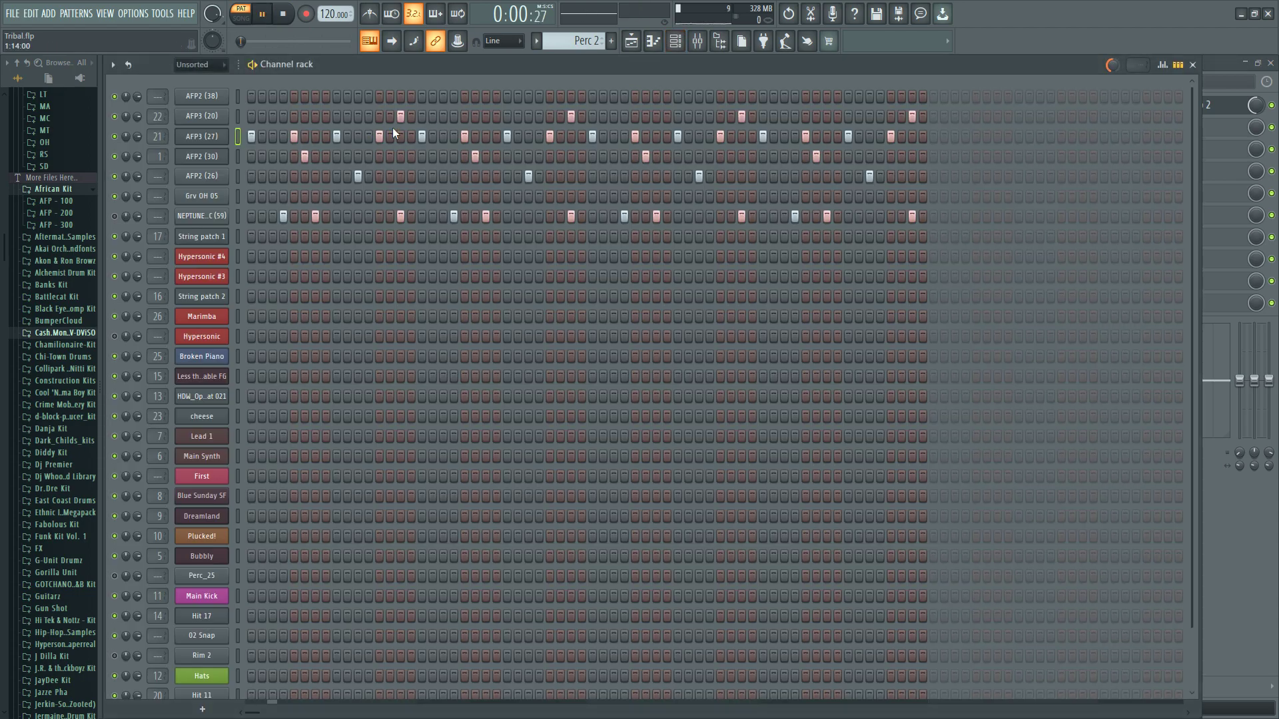
left_click(202, 137)
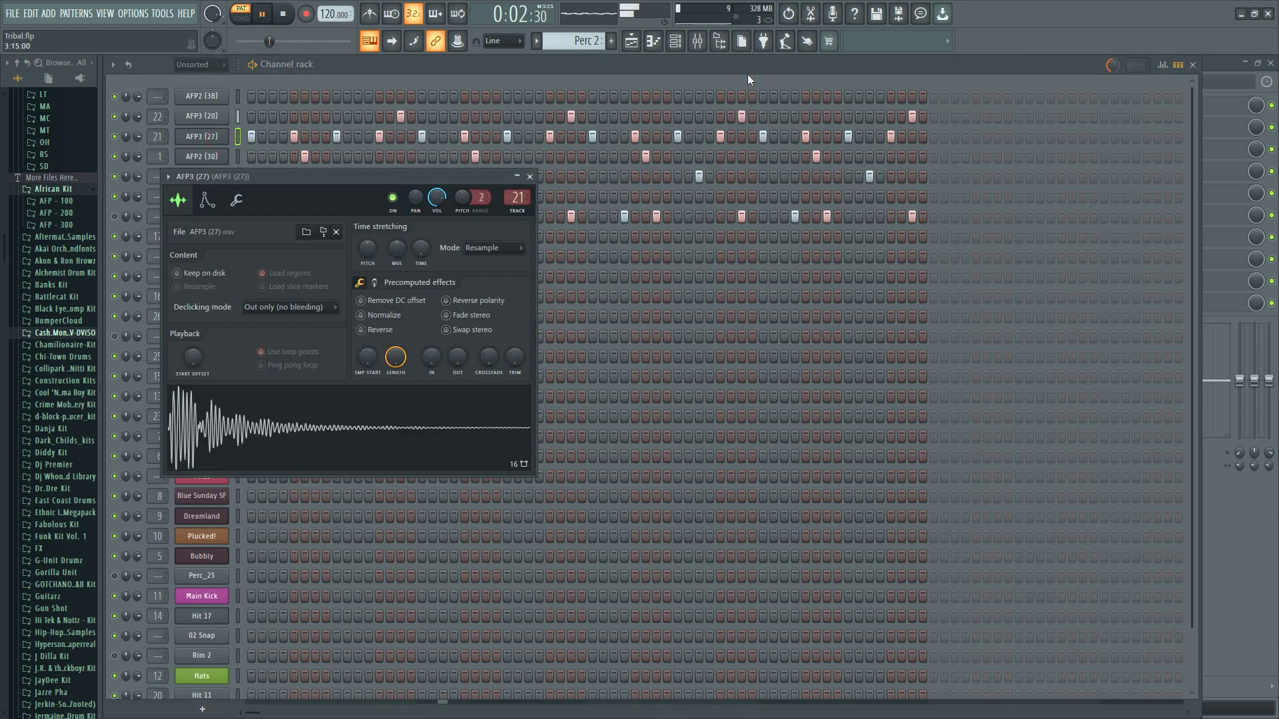
left_click(707, 41)
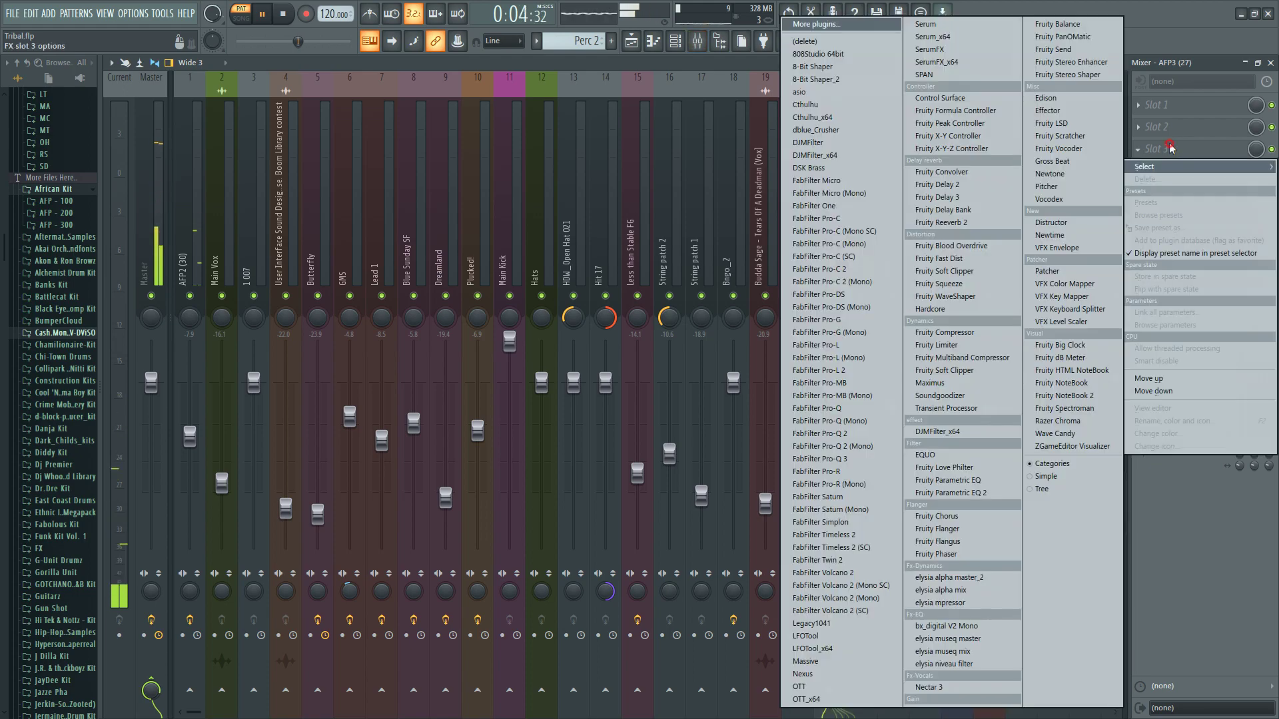
left_click(1154, 149)
left_click(962, 222)
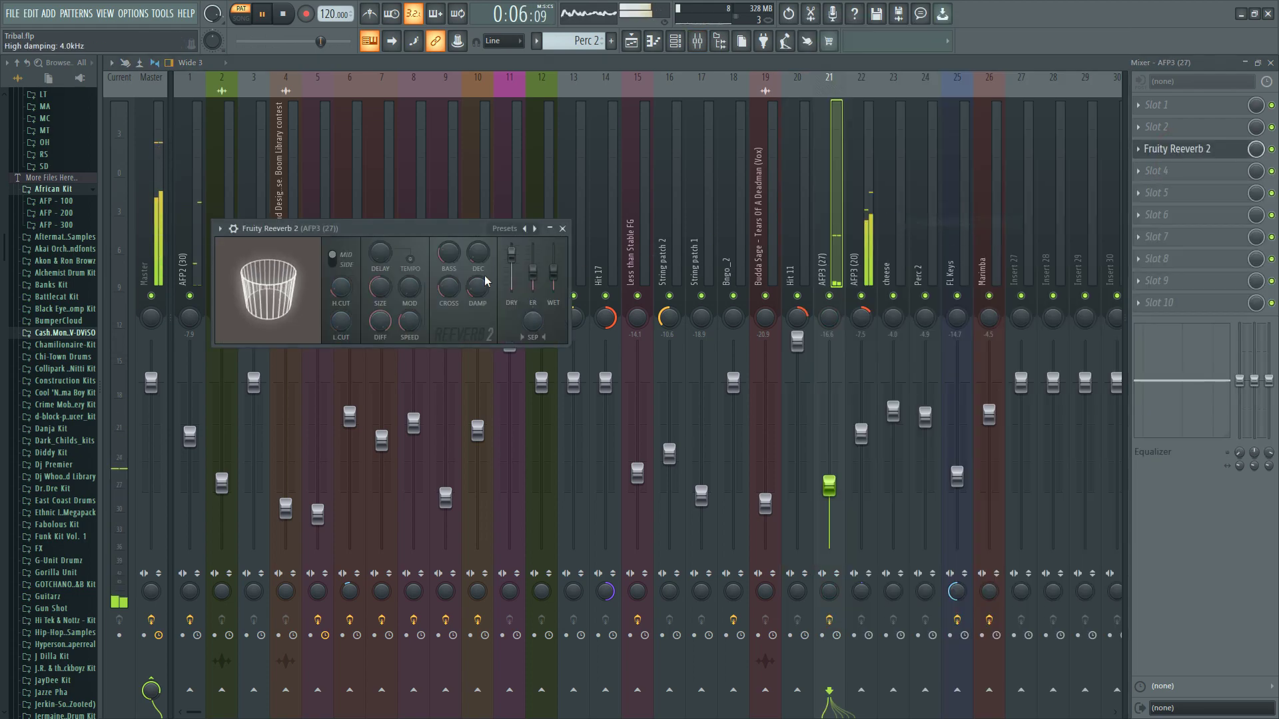
left_click_drag(477, 252, 477, 260)
left_click(562, 228)
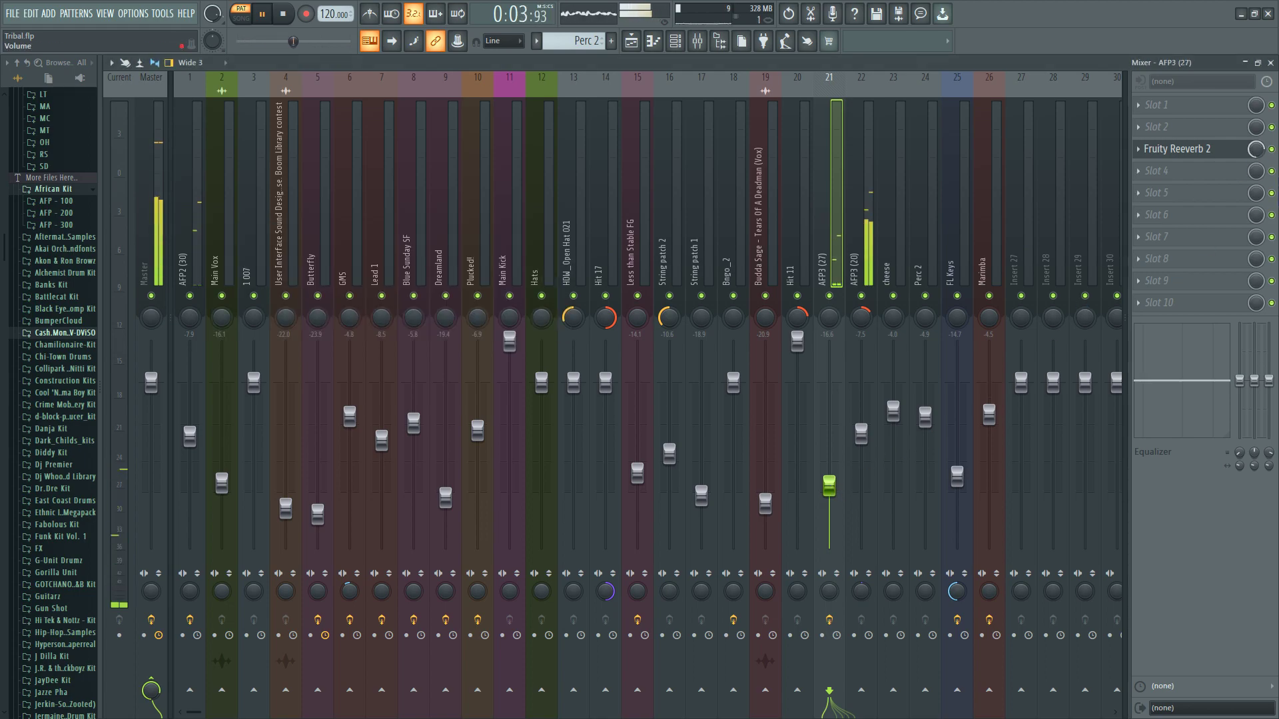
- Select all AFP3 (27) notes in the piano roll, shift them about 3 ticks later, and audition the pattern
left_click(675, 41)
left_click(293, 21)
right_click(206, 138)
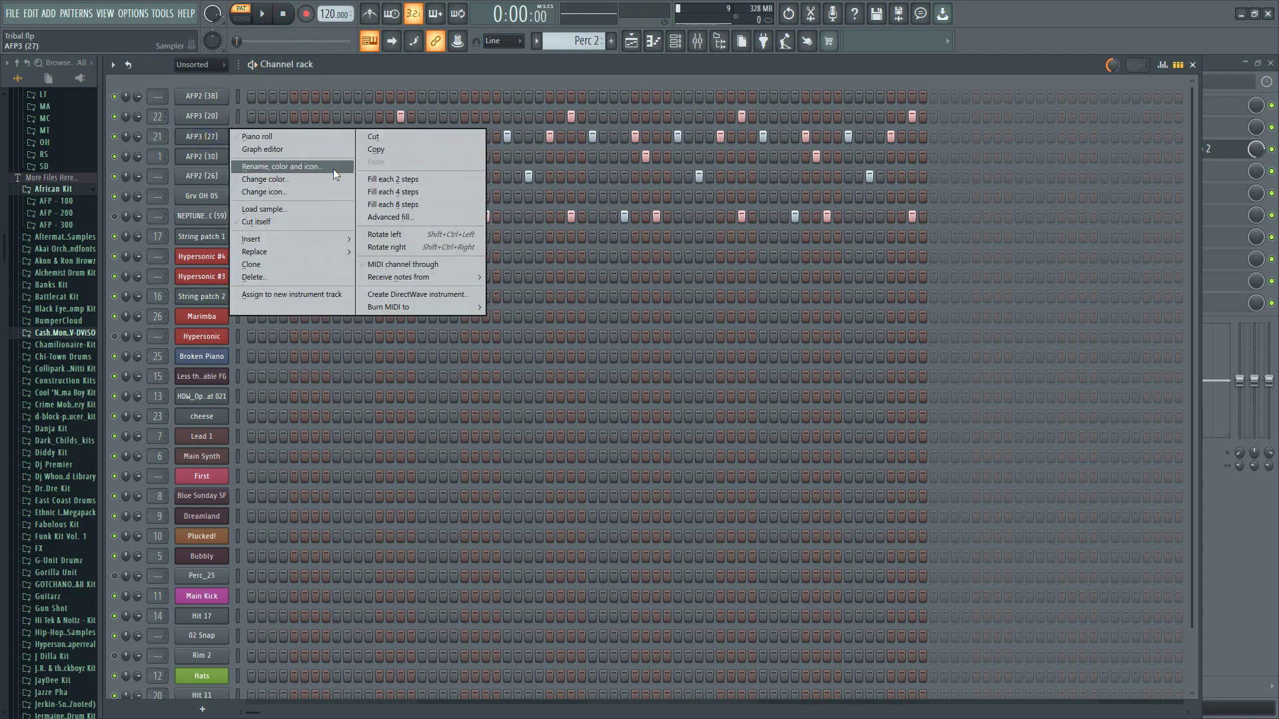
left_click(278, 138)
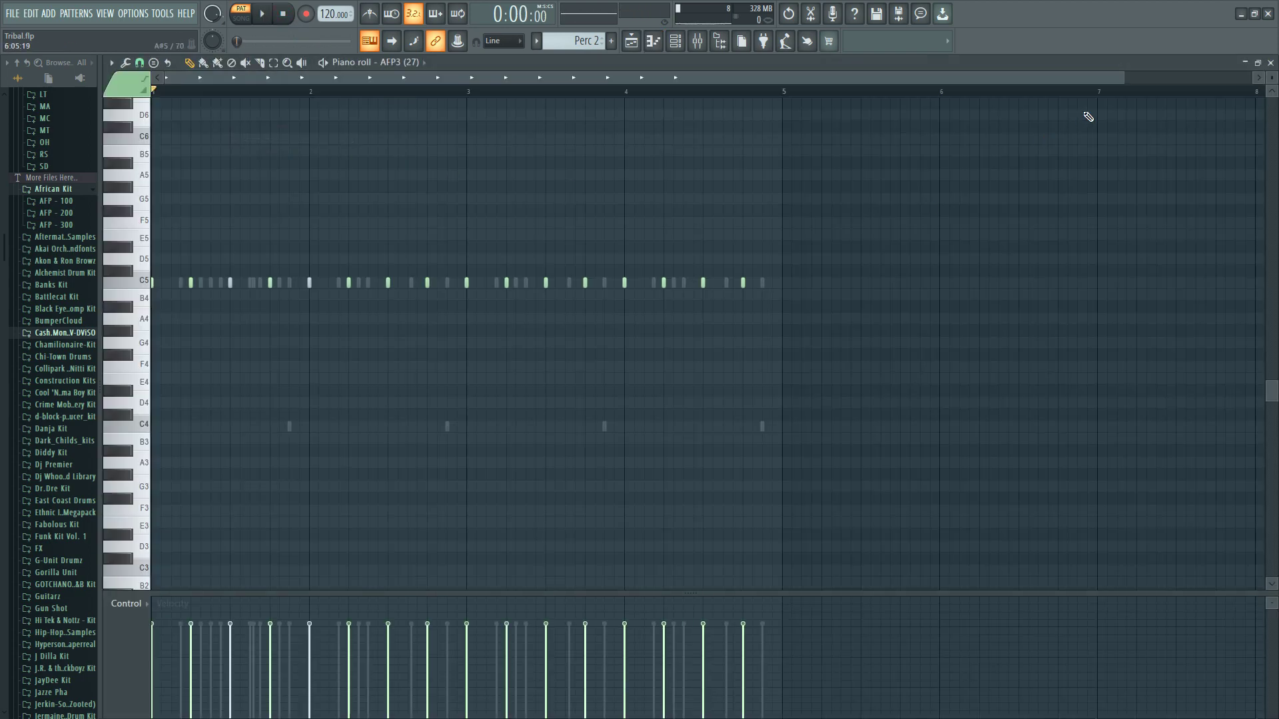
left_click_drag(1127, 83, 265, 77)
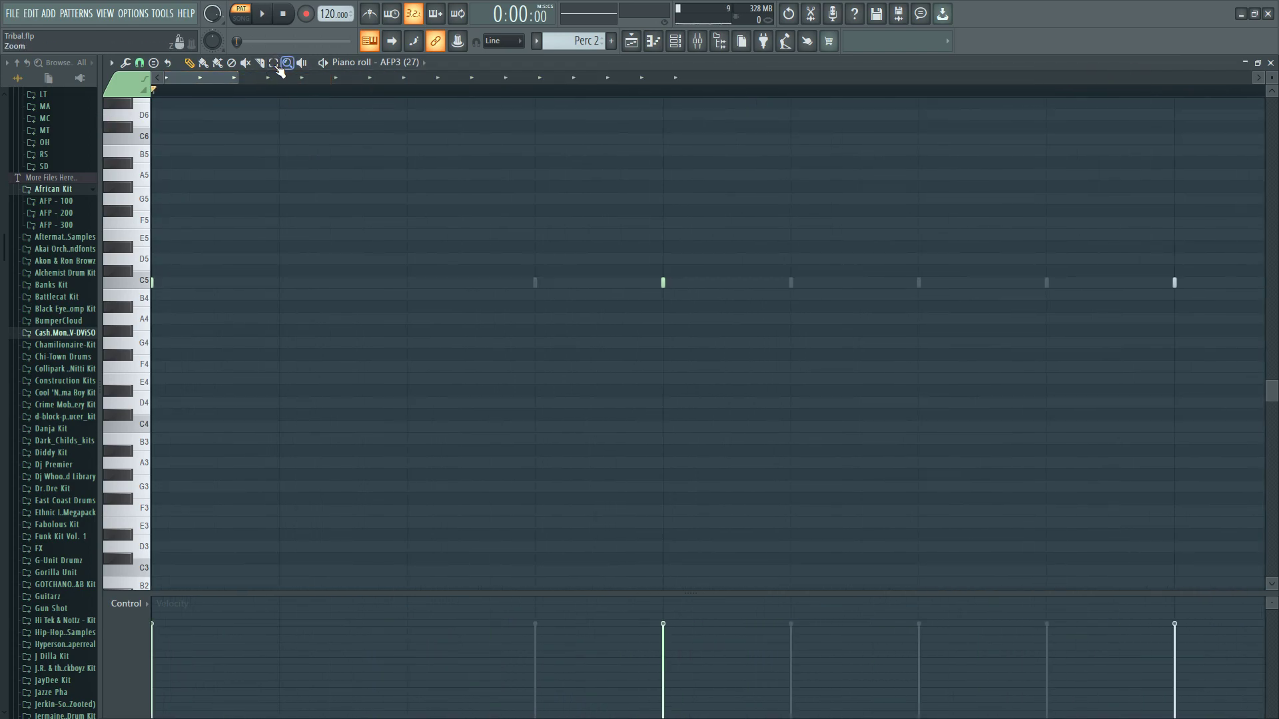
left_click(148, 293, "ctrl")
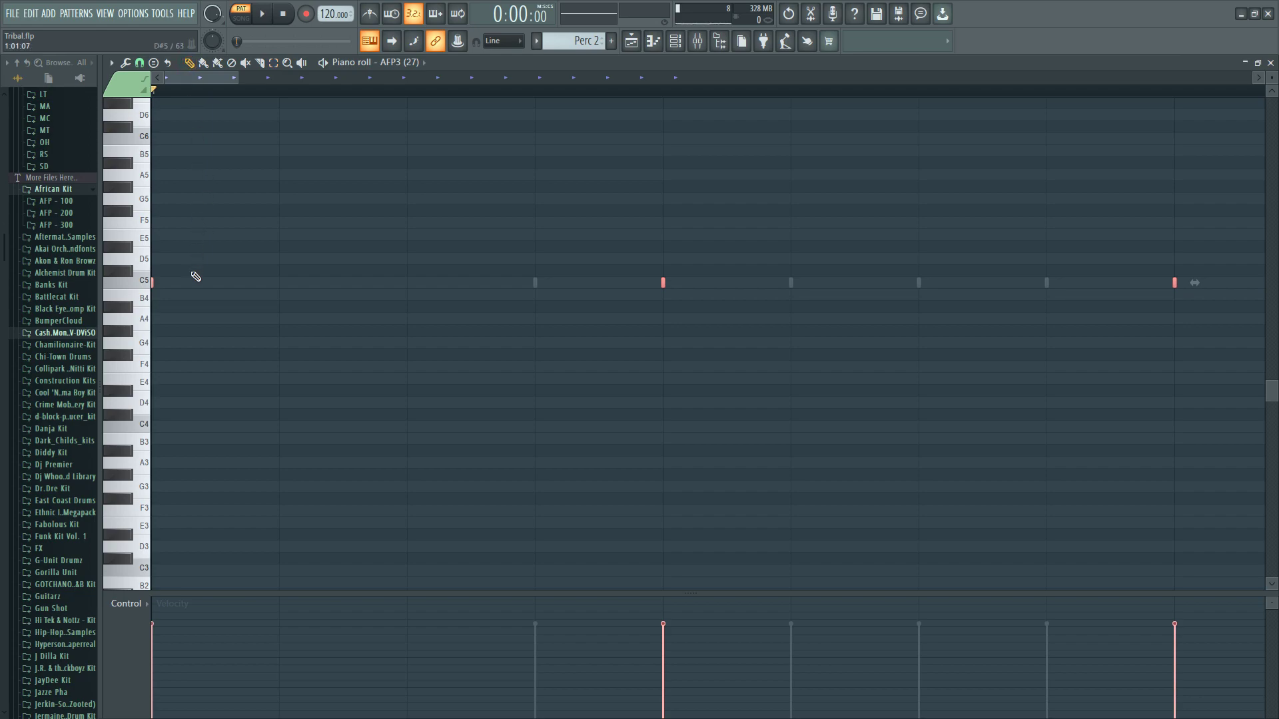
left_click_drag(153, 283, 169, 286)
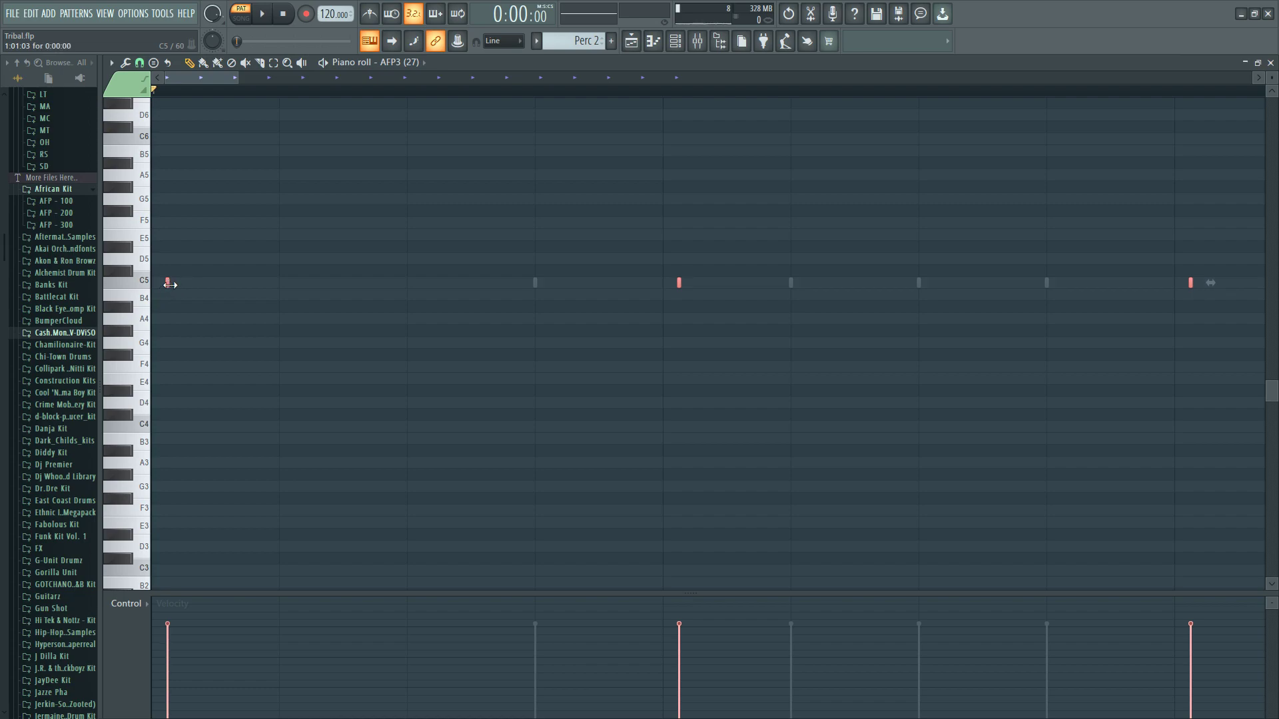
left_click(257, 20)
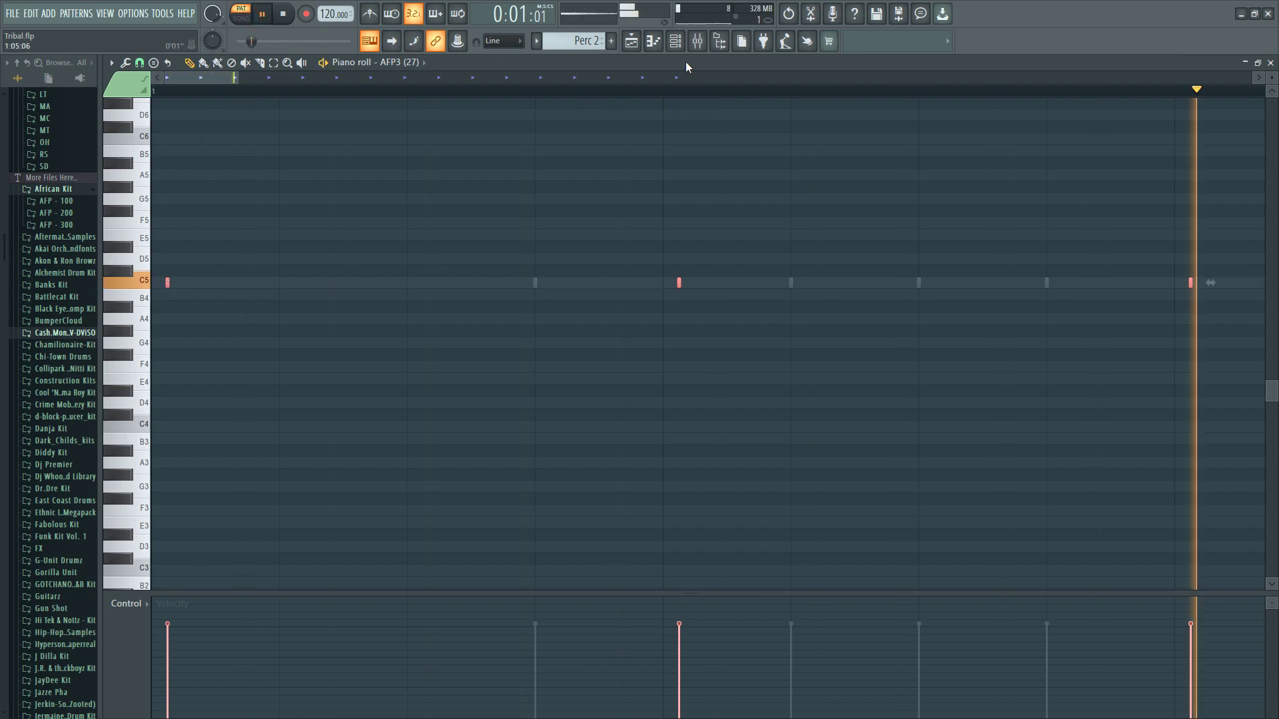
key("F6")
left_click(285, 14)
- Play the arrangement from the playlist in song mode and mute the AFP2 (26) channel in the channel rack
left_click(633, 44)
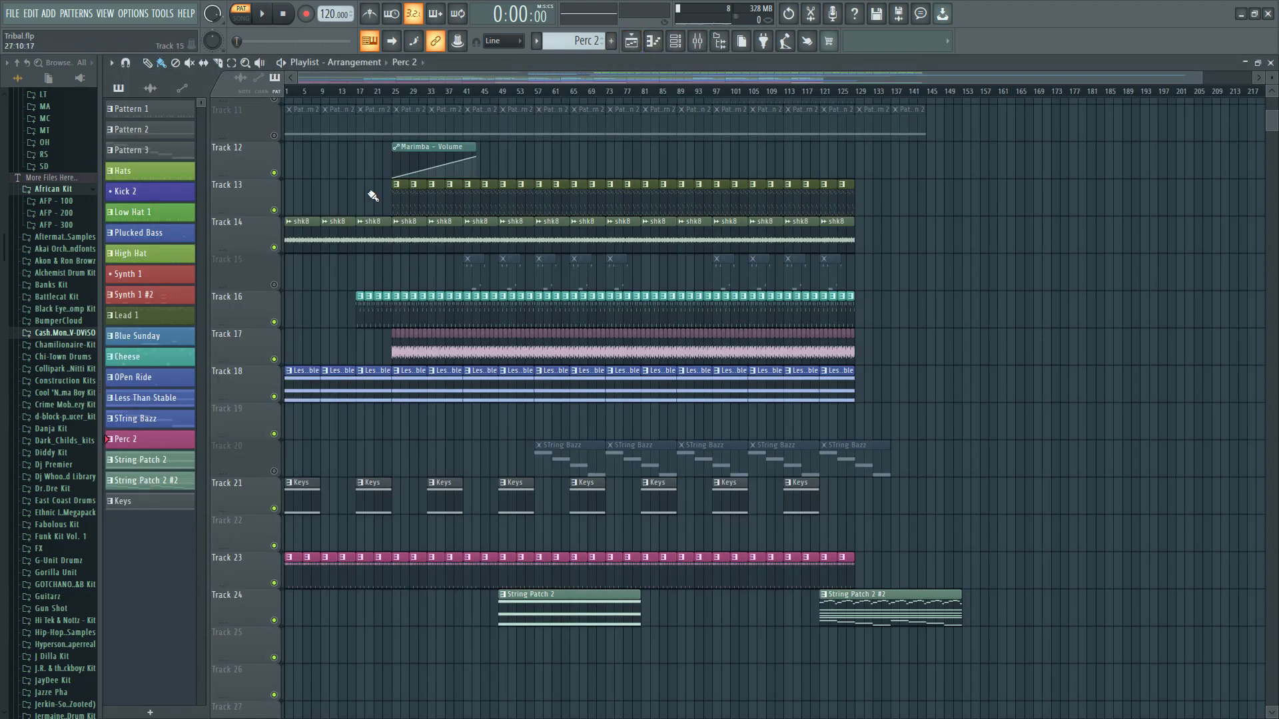
left_click(272, 19)
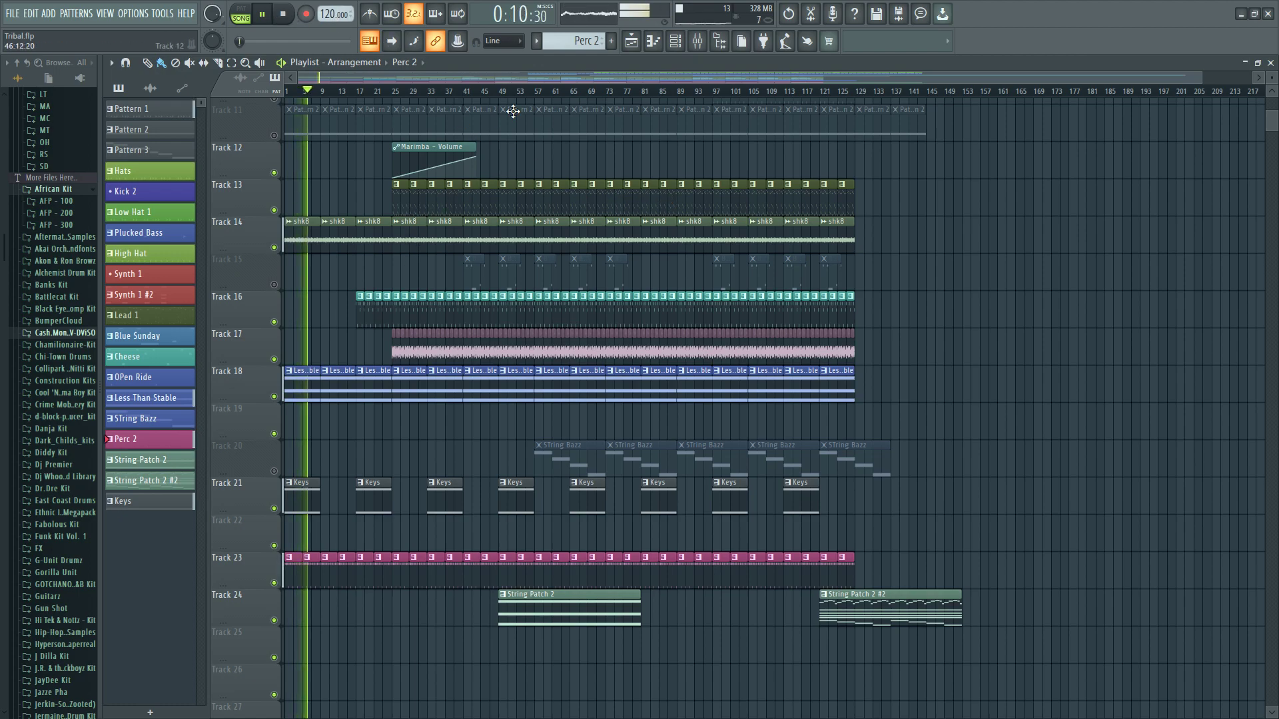
key("F6")
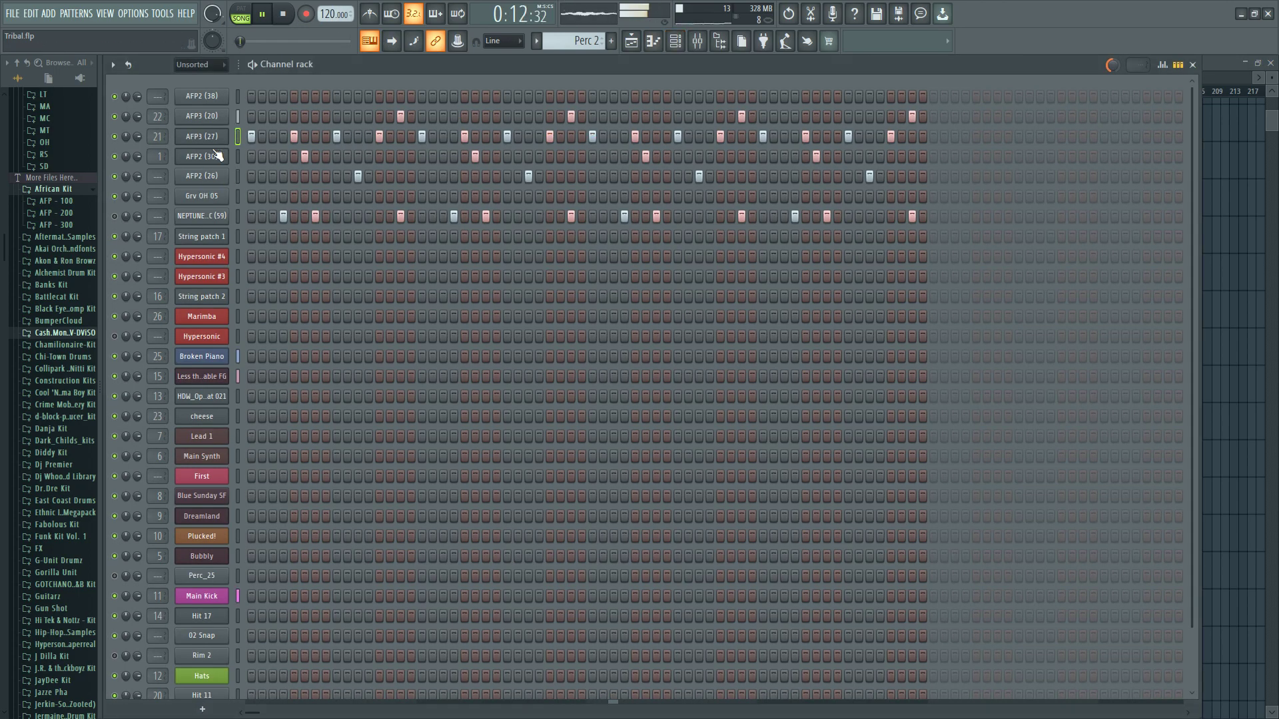
left_click(114, 176)
- Shift all AFP2 (30) notes about 4 ticks later in the piano roll and return to the channel rack
right_click(215, 157)
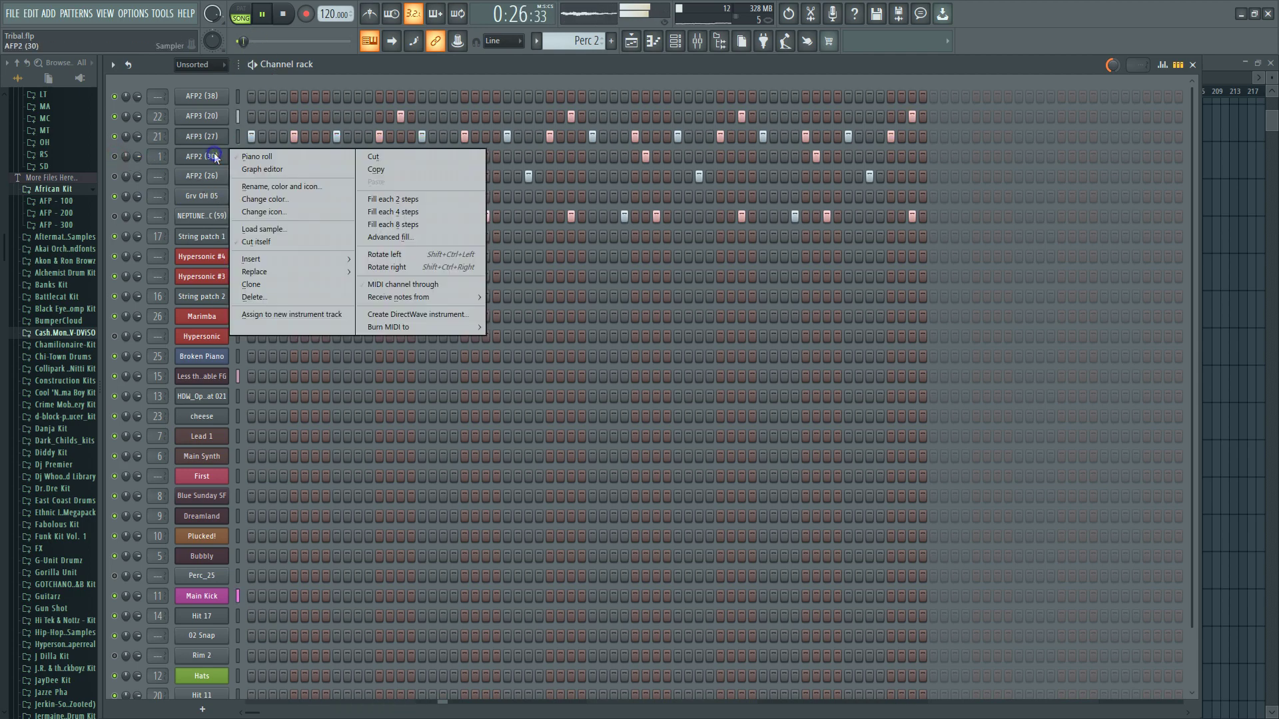
left_click(274, 158)
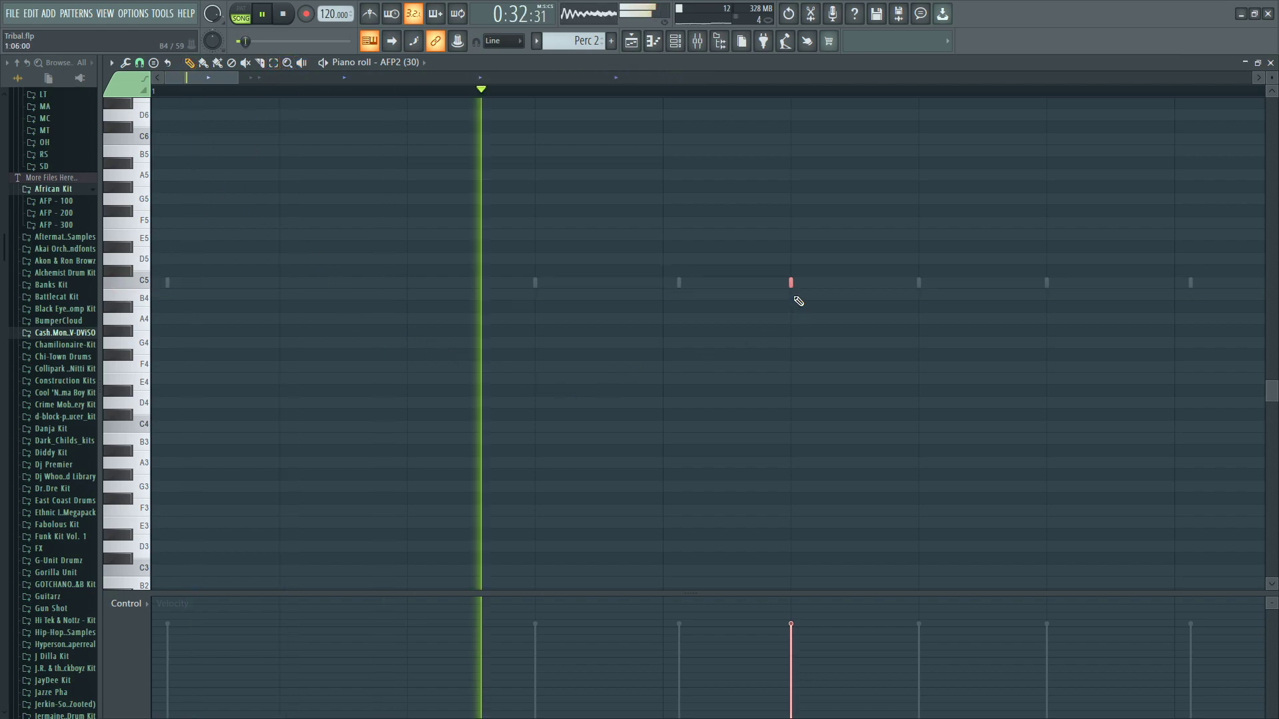
left_click_drag(793, 283, 811, 285)
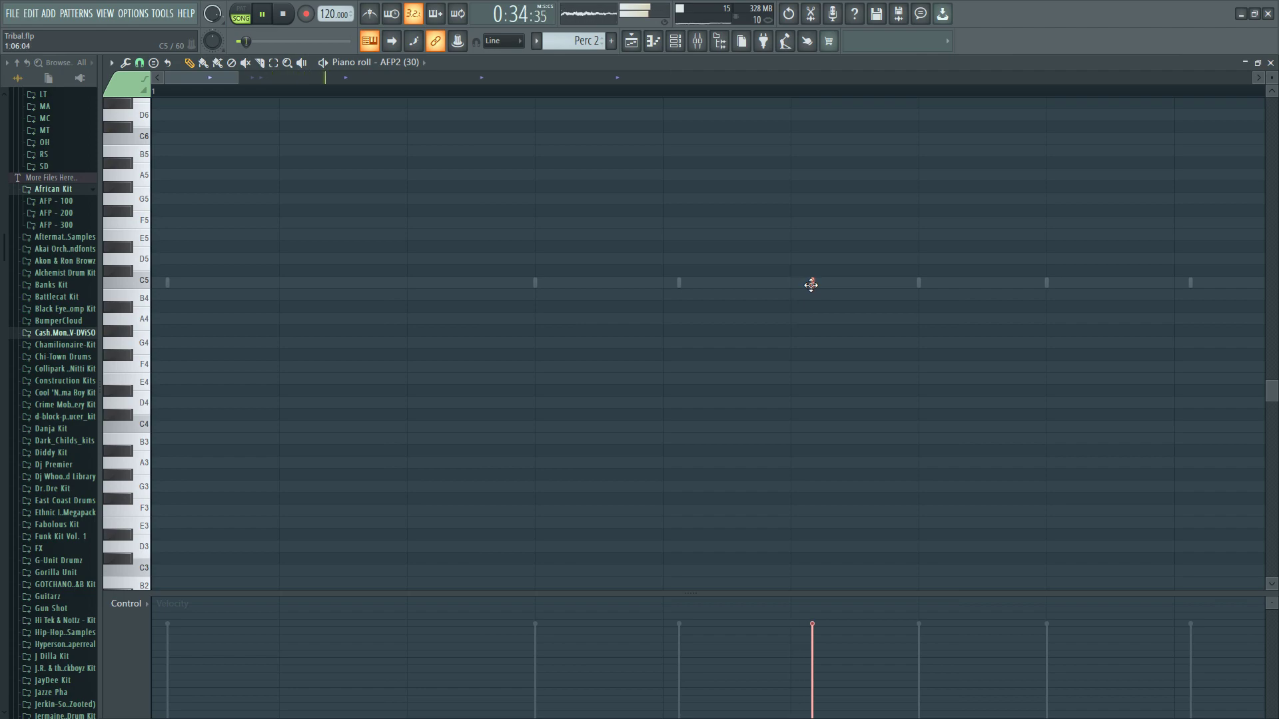
left_click(674, 41)
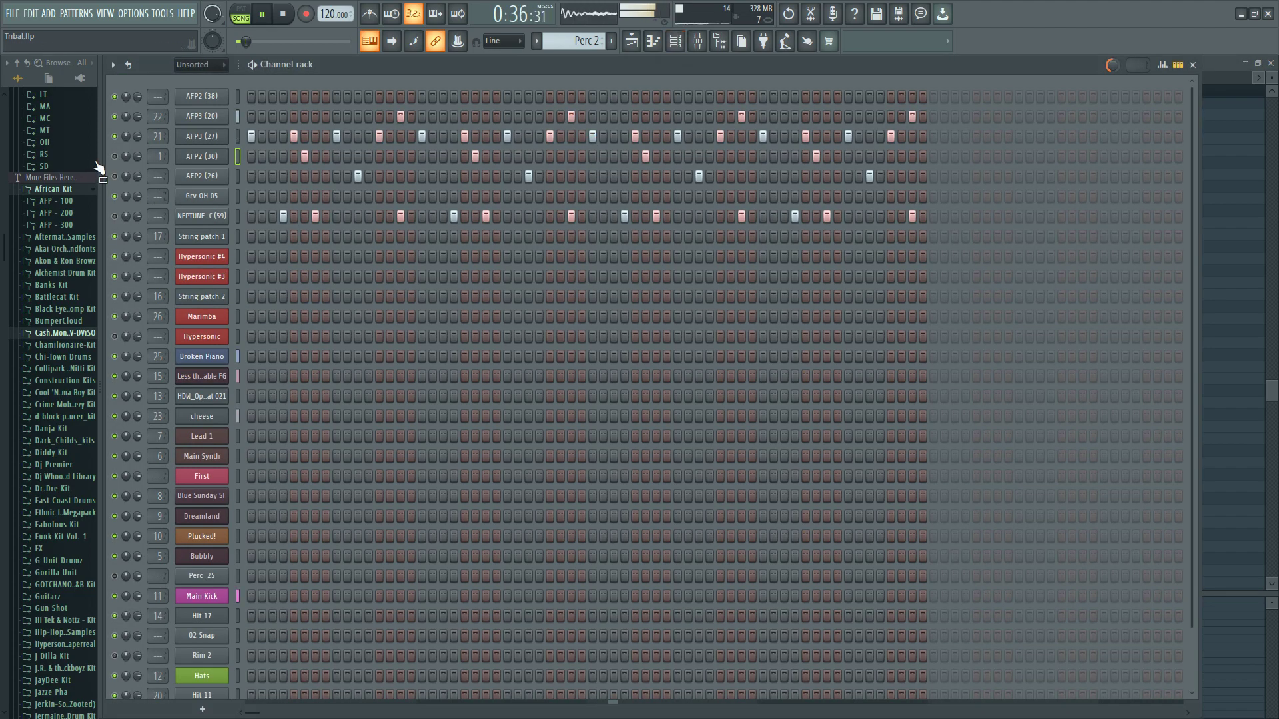
left_click(209, 158)
- Review the playlist and channel rack while the arrangement plays through its opening bars, and stop playback
left_click(632, 43)
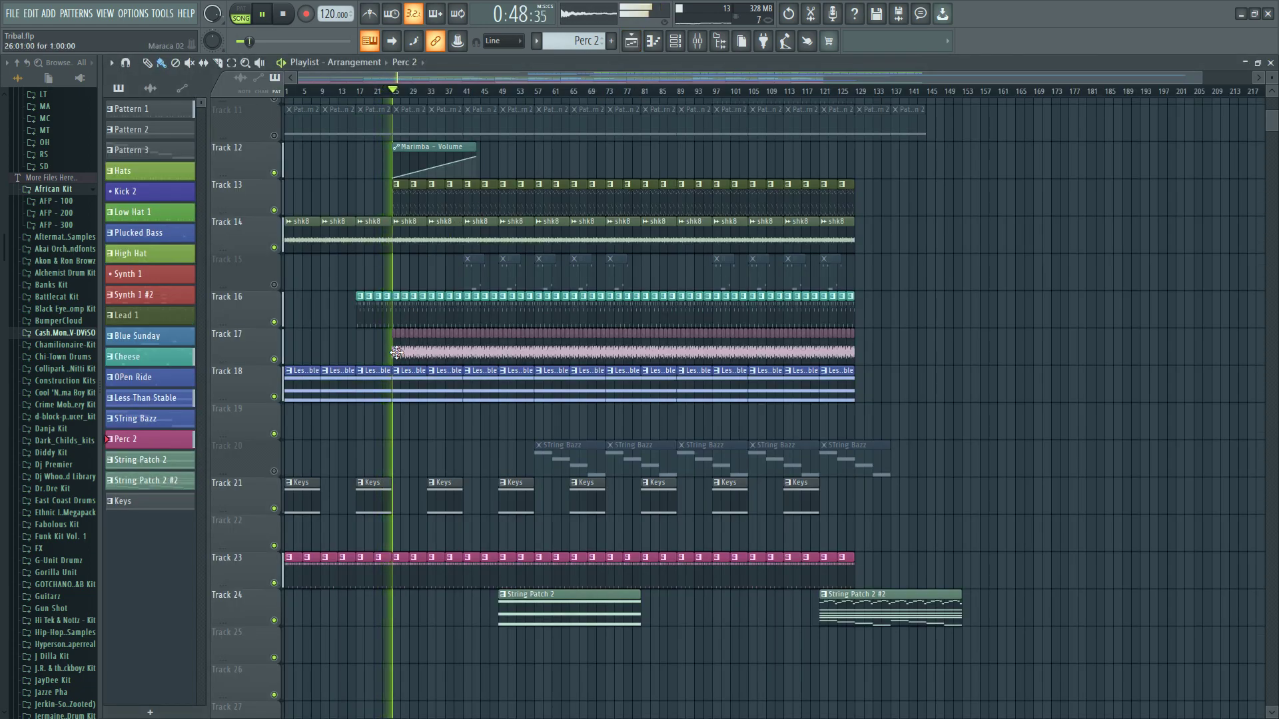
left_click(679, 41)
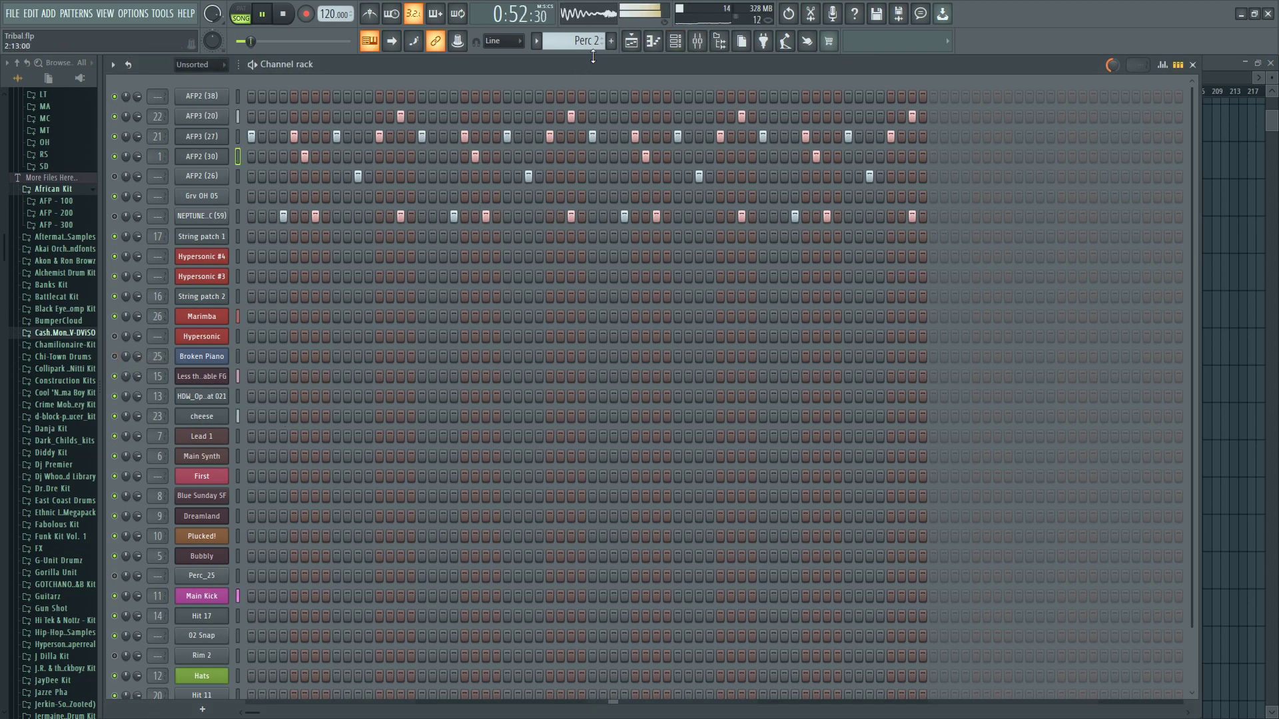
left_click(631, 41)
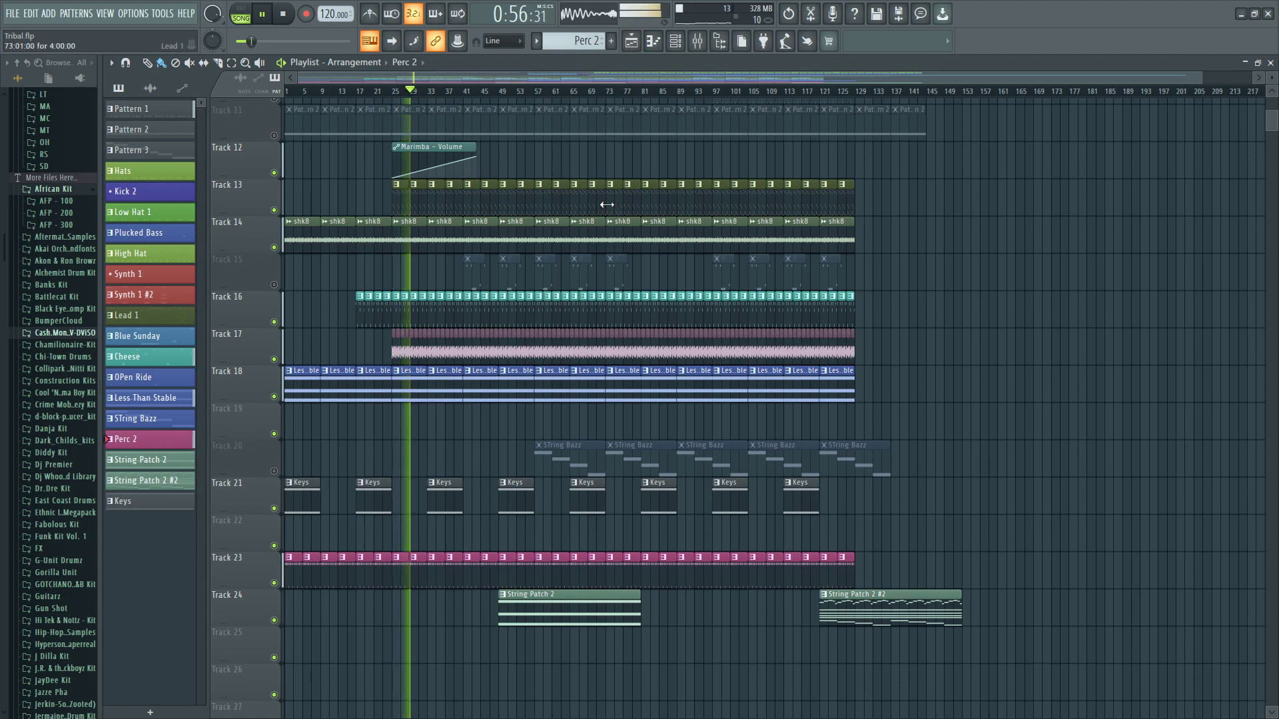
scroll(626, 247, "up", 2)
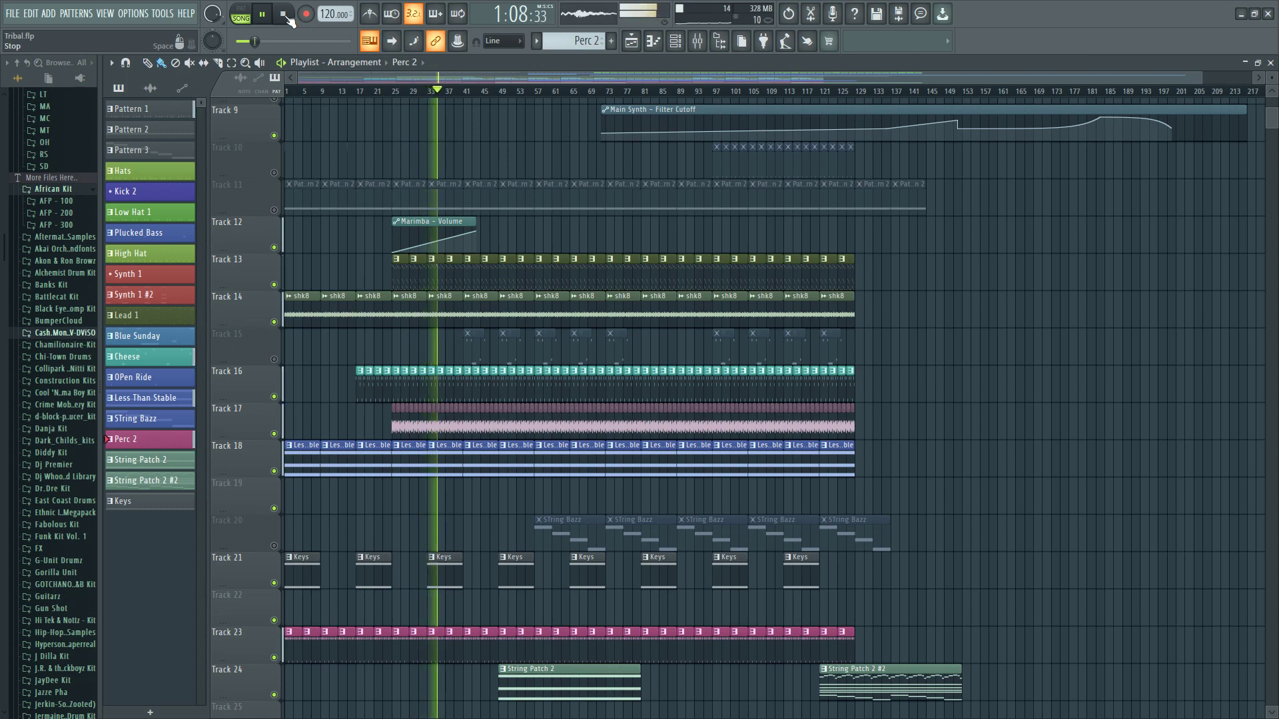
left_click(288, 16)
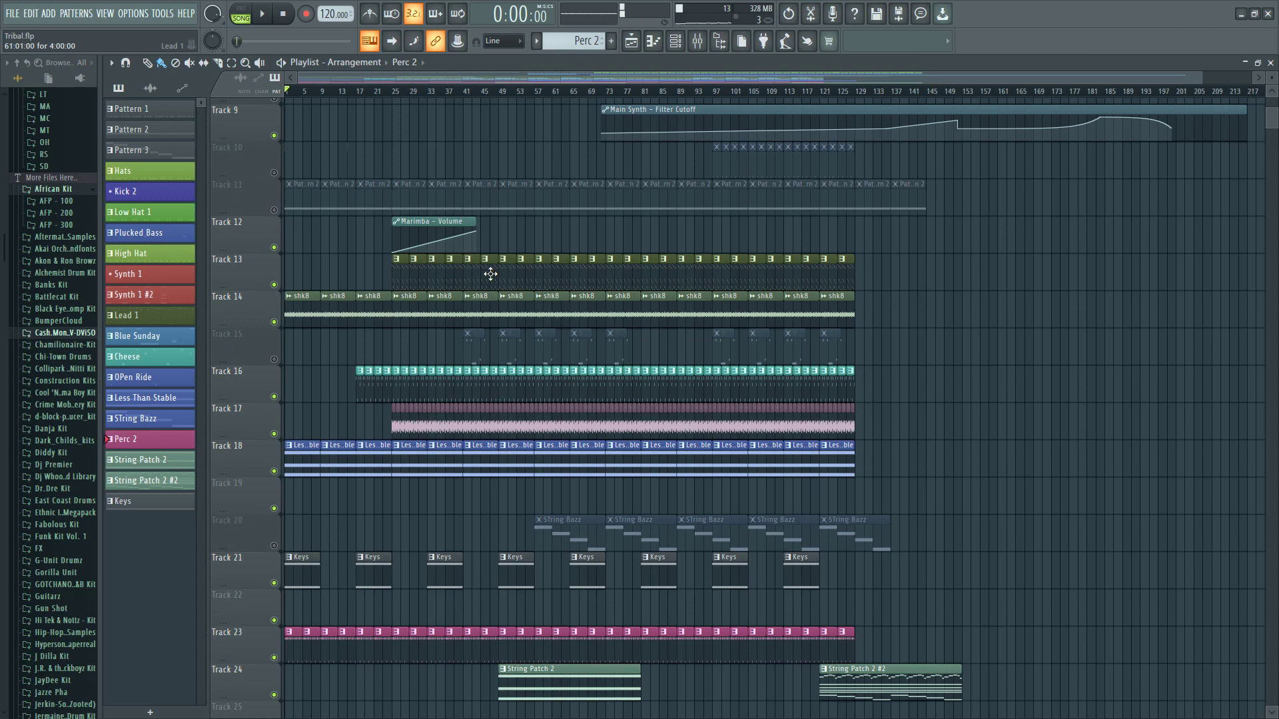
- Open a Lead 1 clip on Track 13 to inspect its Marimba notes, and place the playlist's playhead at bar 45
scroll(569, 630, "down", 2)
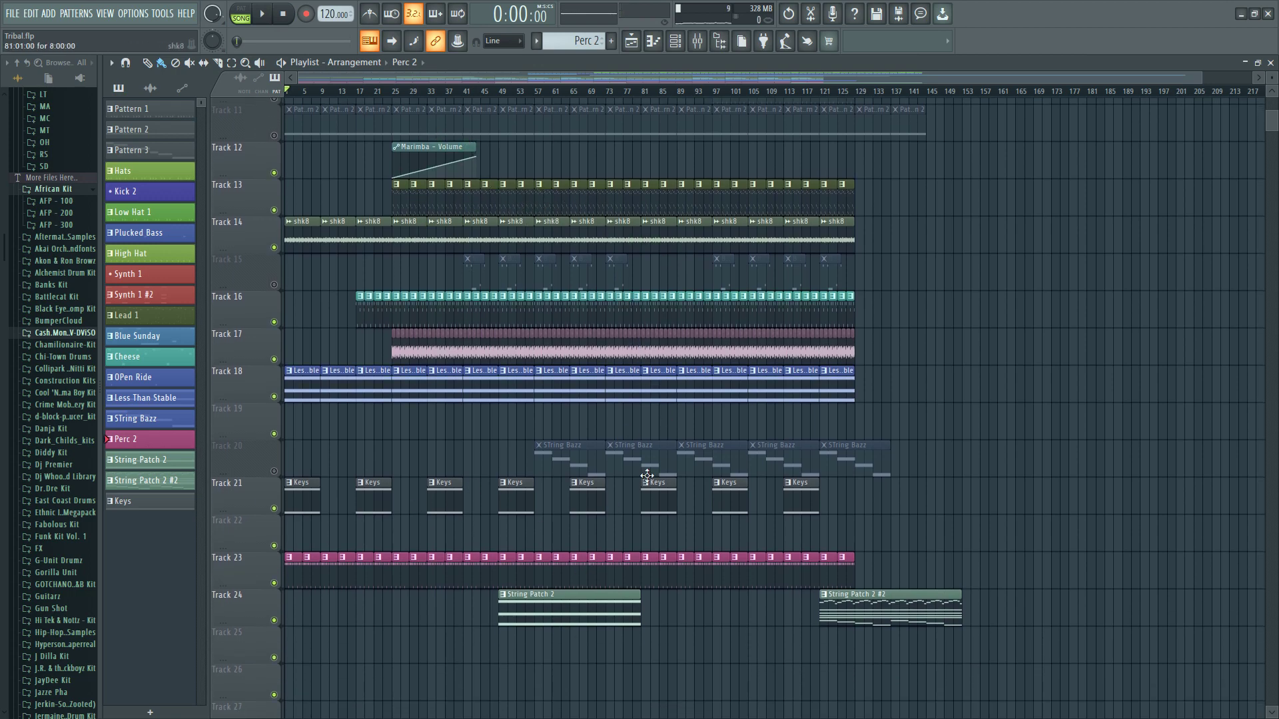
double_click(509, 208)
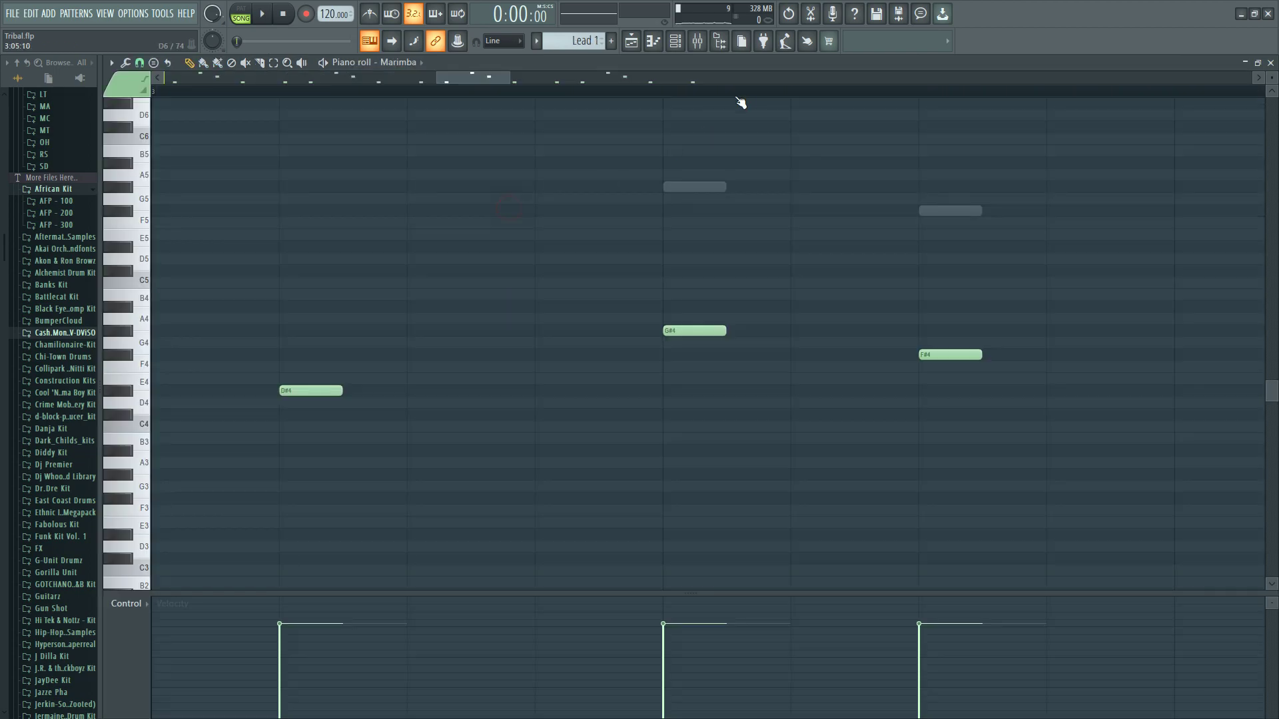
left_click_drag(499, 78, 429, 79)
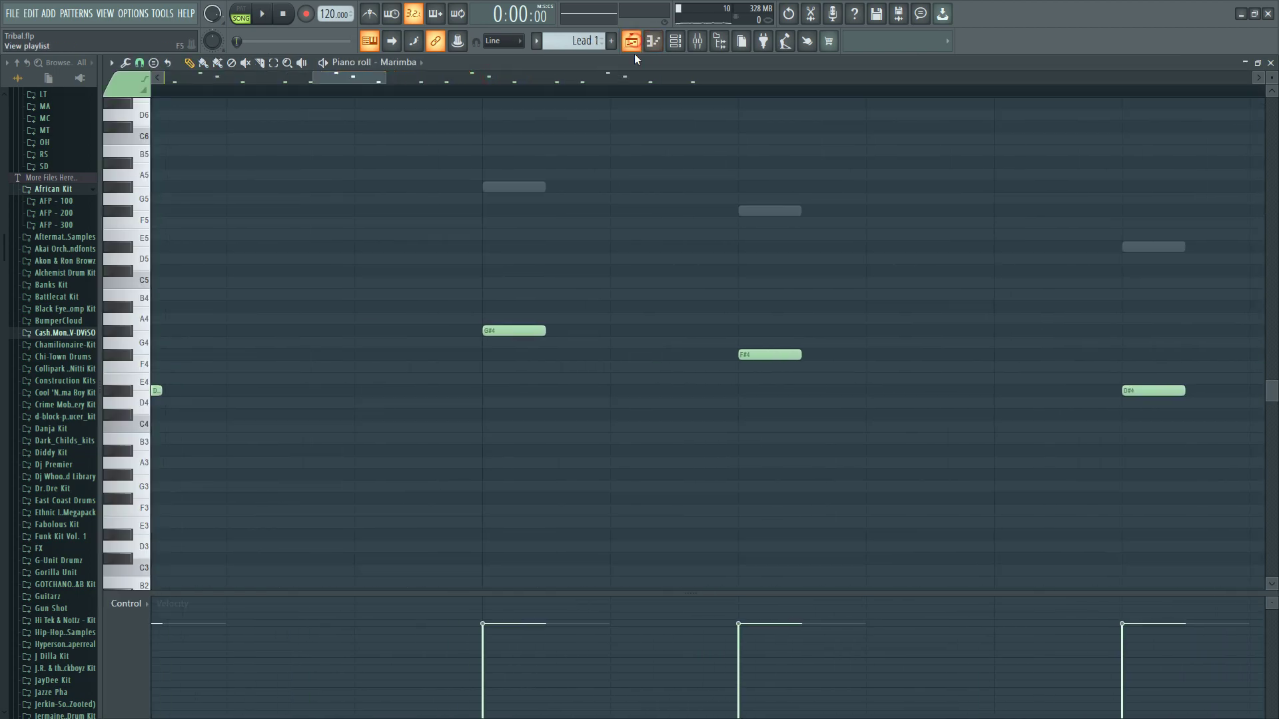
left_click(631, 41)
left_click(482, 91)
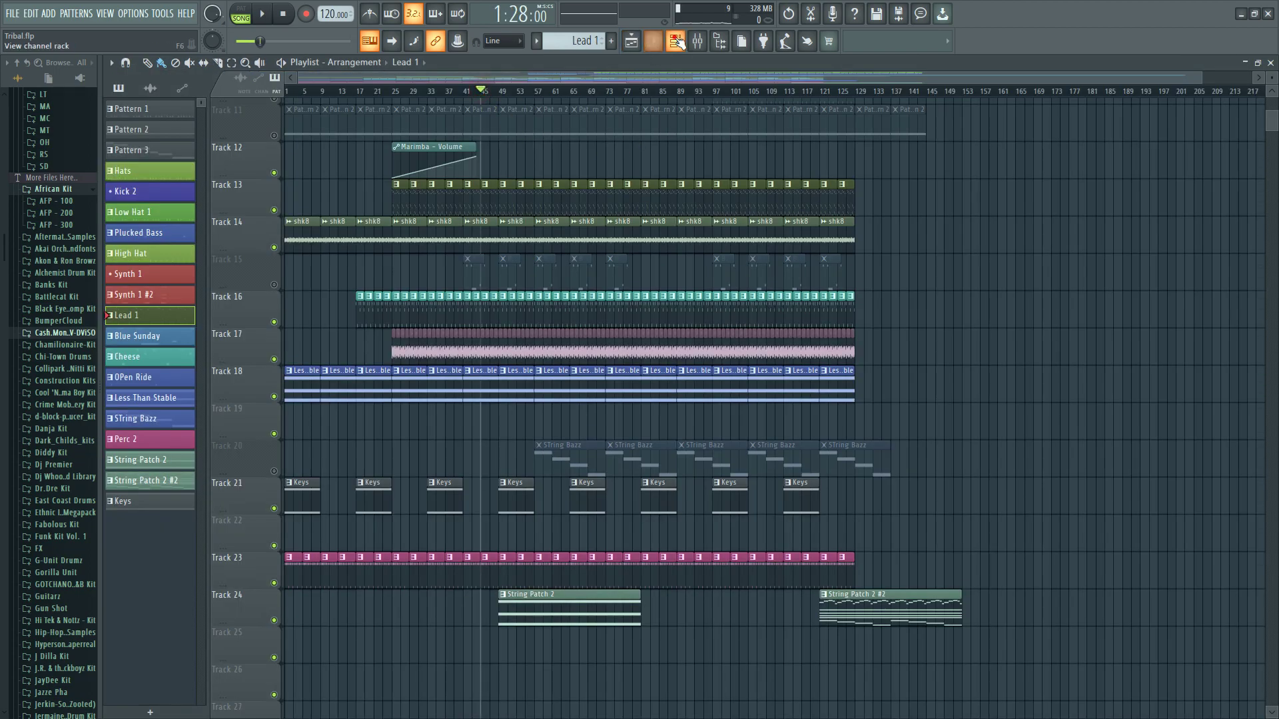
- Open the Marimba notes of Lead 1 from the channel rack, audition the pattern, and examine all four bars in the piano roll
left_click(676, 41)
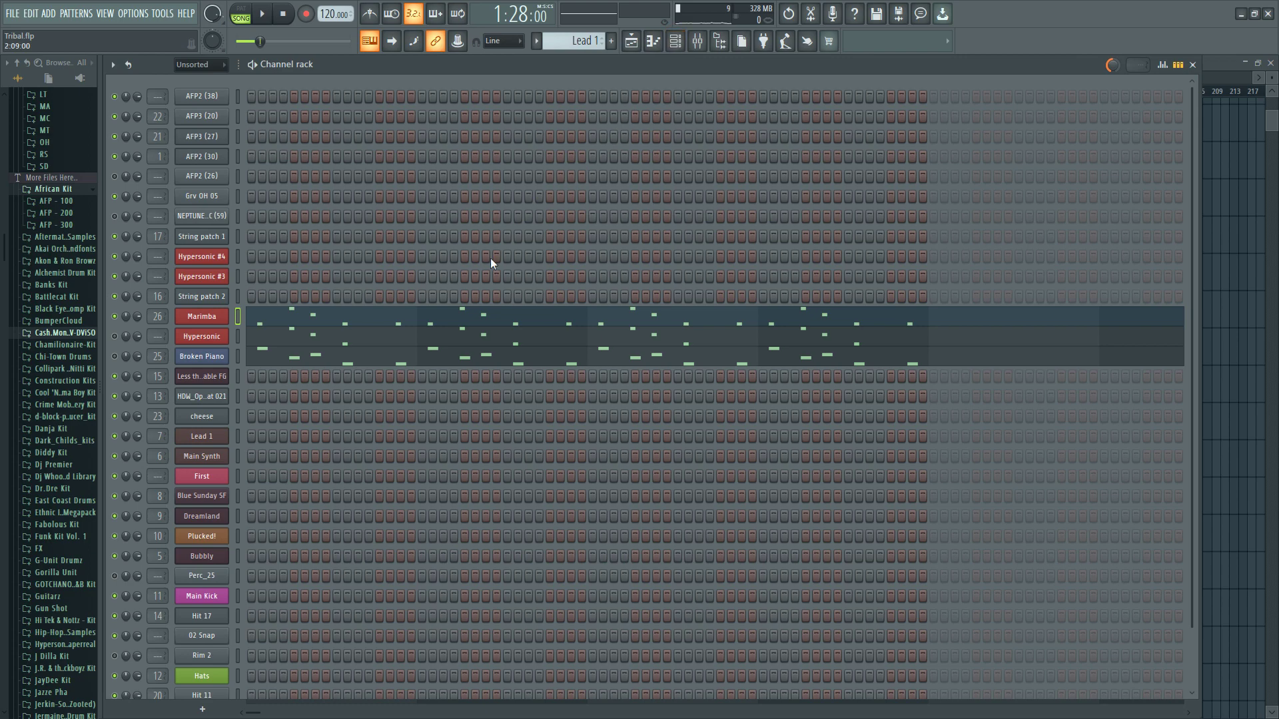
left_click(390, 324)
left_click(261, 14)
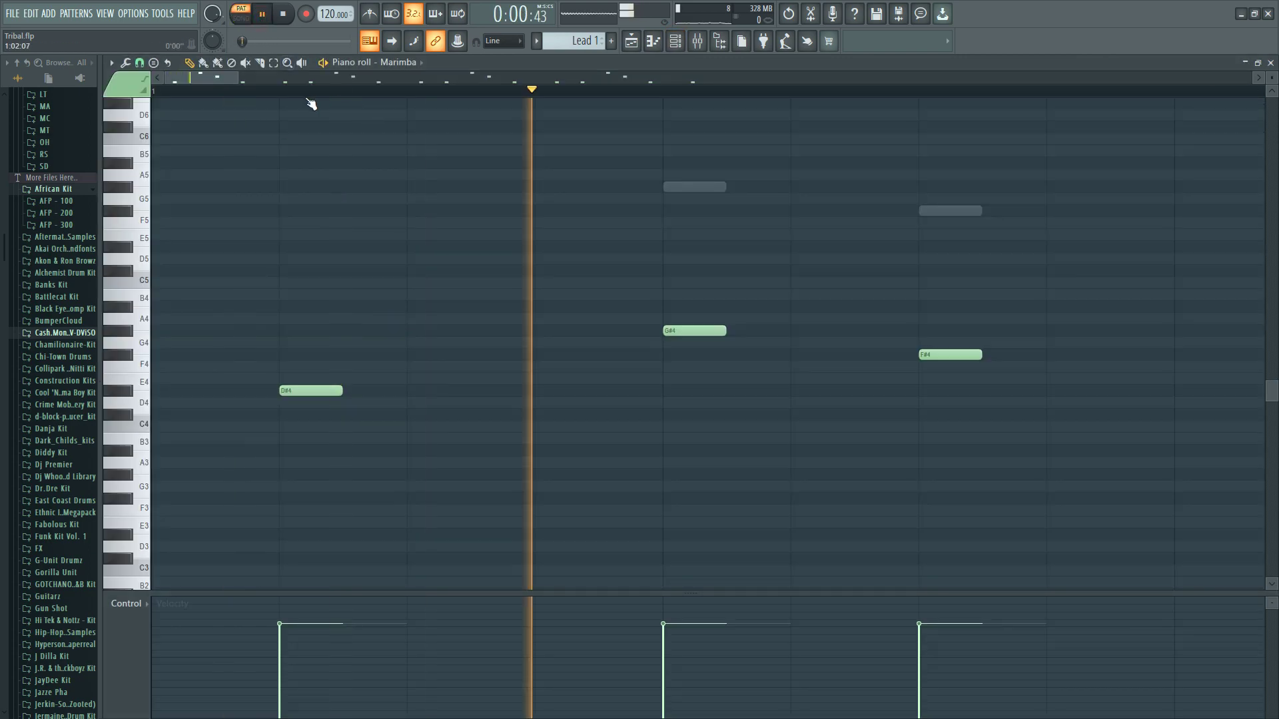
left_click_drag(242, 78, 1033, 174)
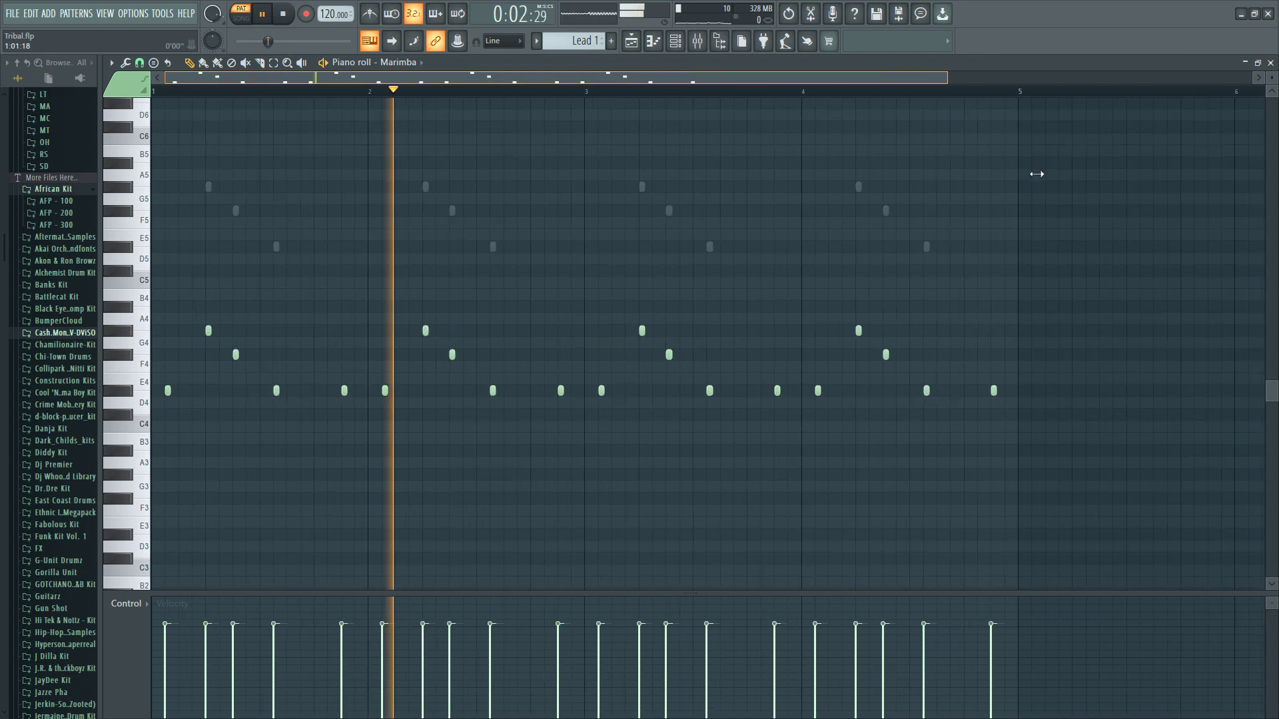
left_click(282, 14)
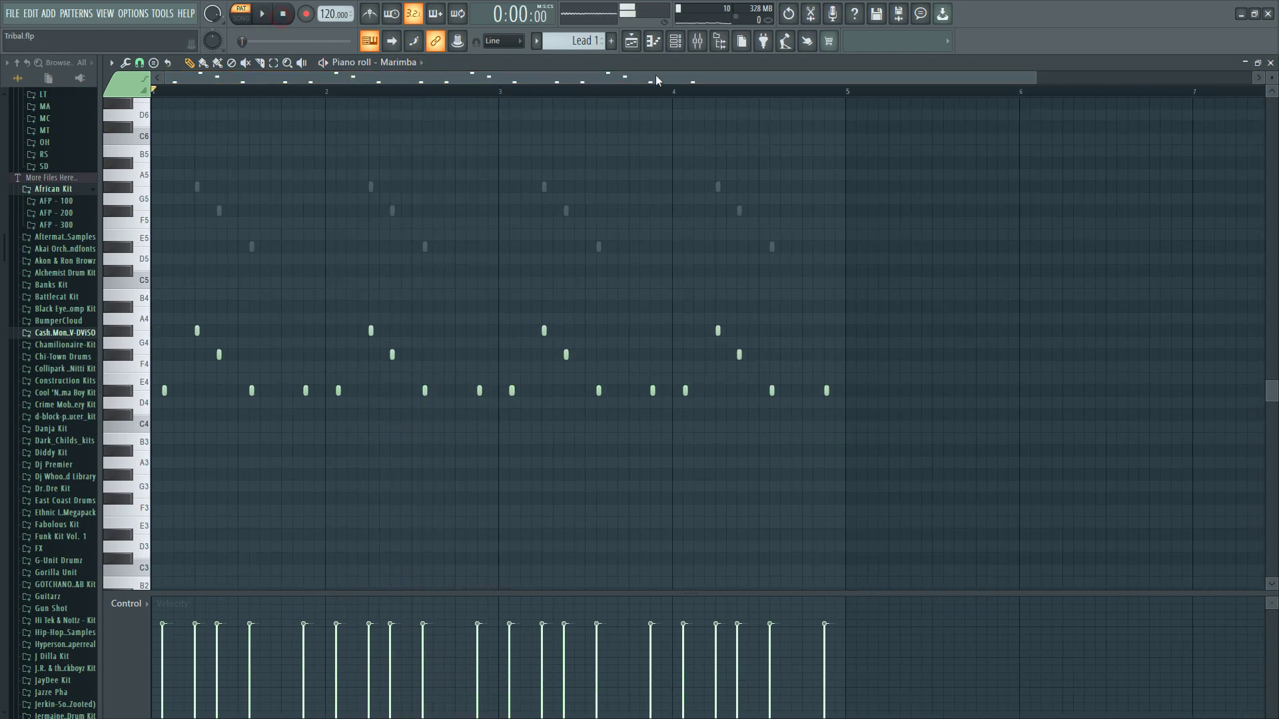
- Toggle the Marimba channel in the channel rack, replay the Lead 1 pattern, and review its notes in the piano roll
left_click(678, 44)
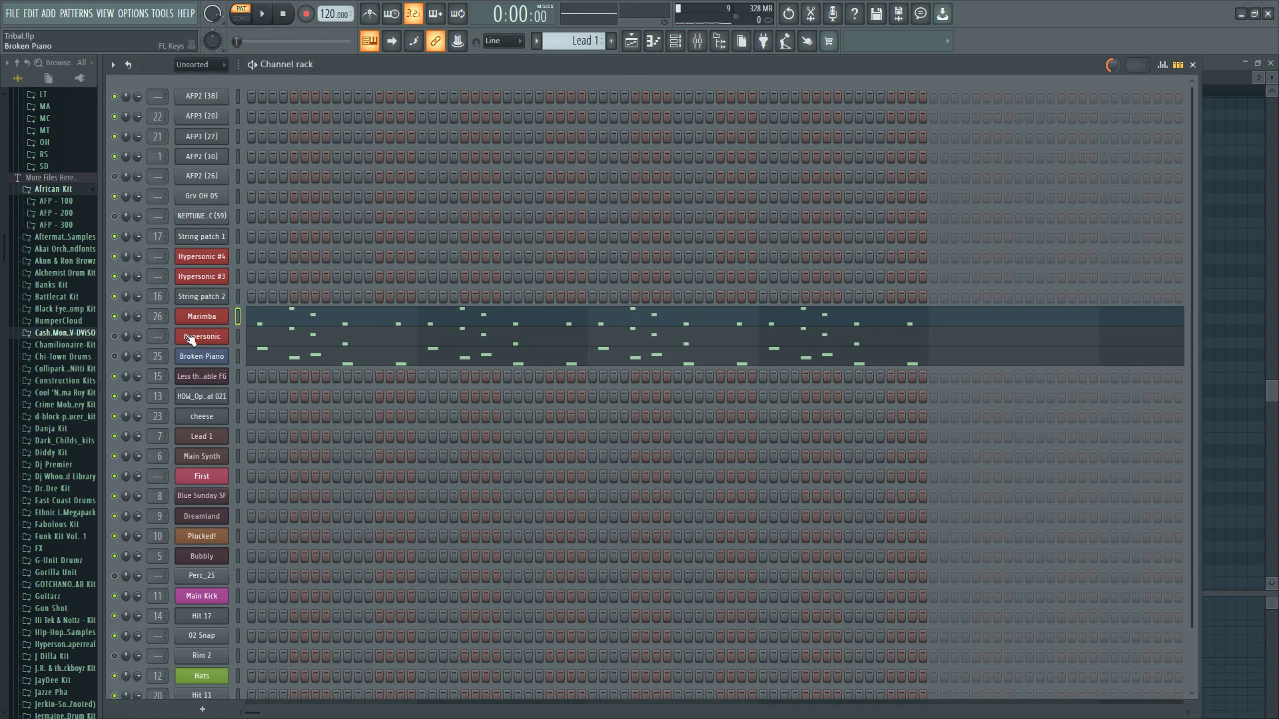
left_click(115, 317)
left_click(275, 15)
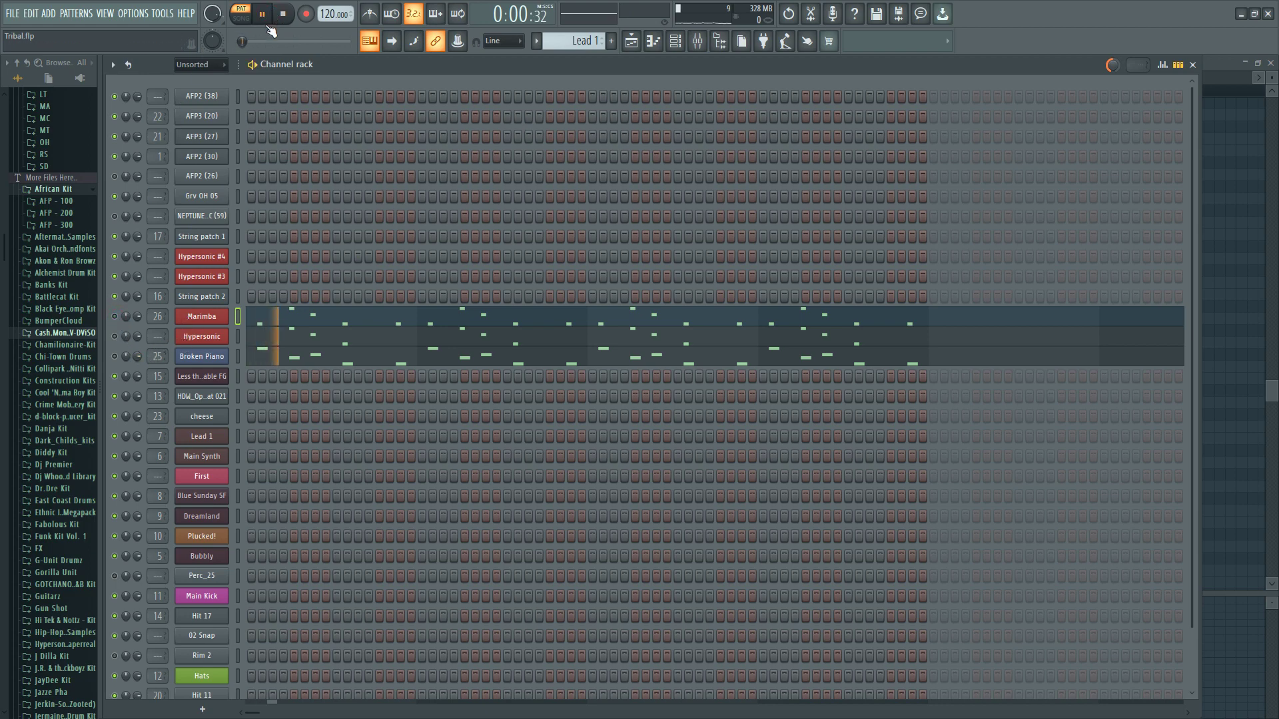
left_click(338, 313)
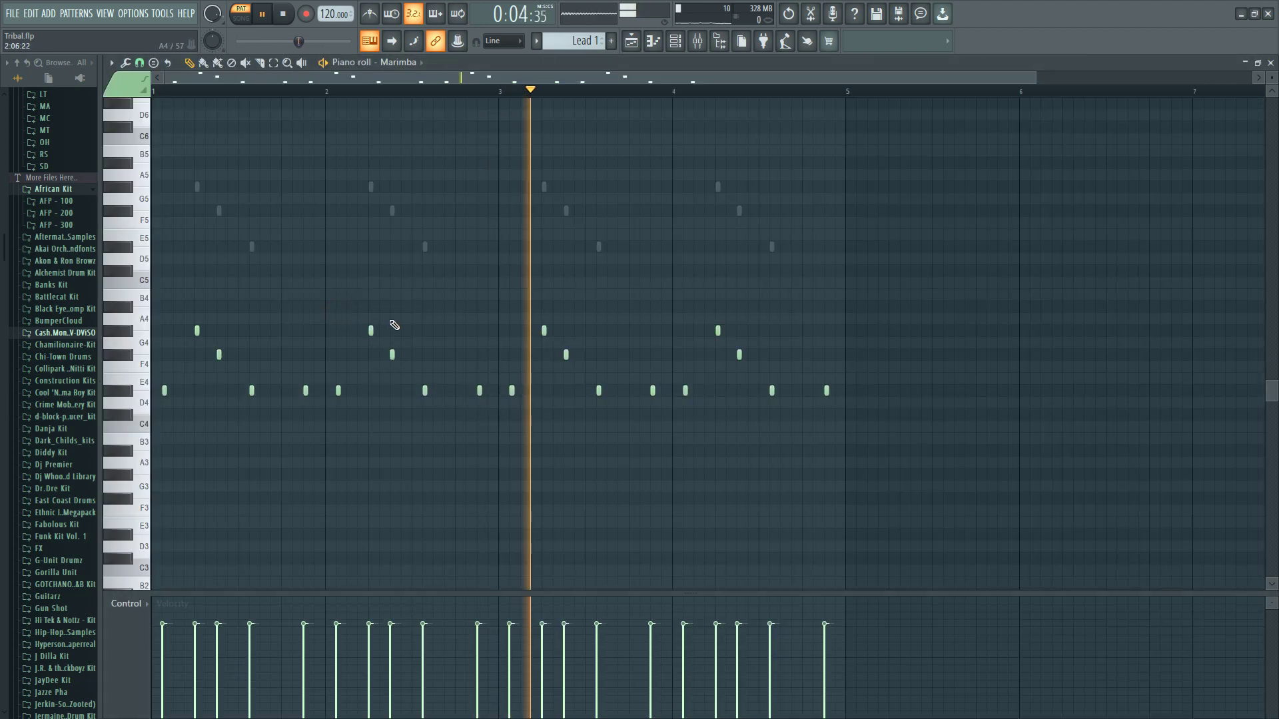
left_click(282, 13)
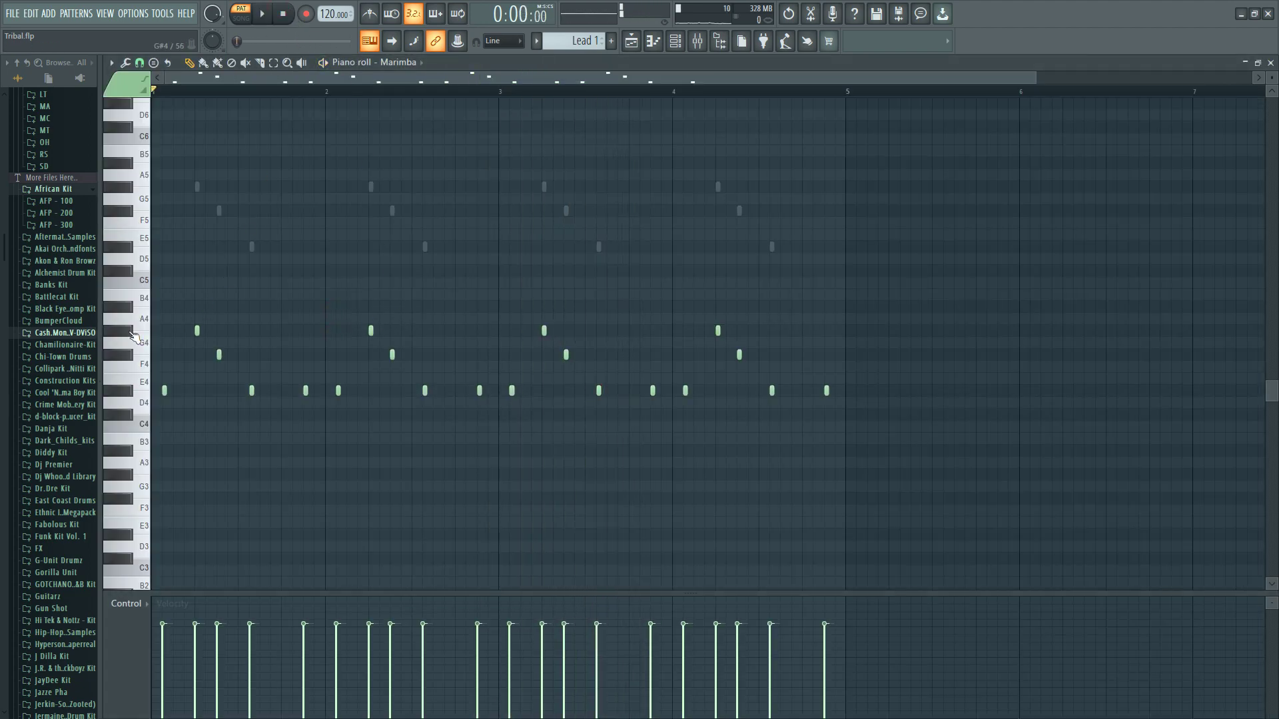
- Raise all Marimba notes of Lead 1 by one octave and audition the pattern
left_click(133, 356)
key("ctrl+Up")
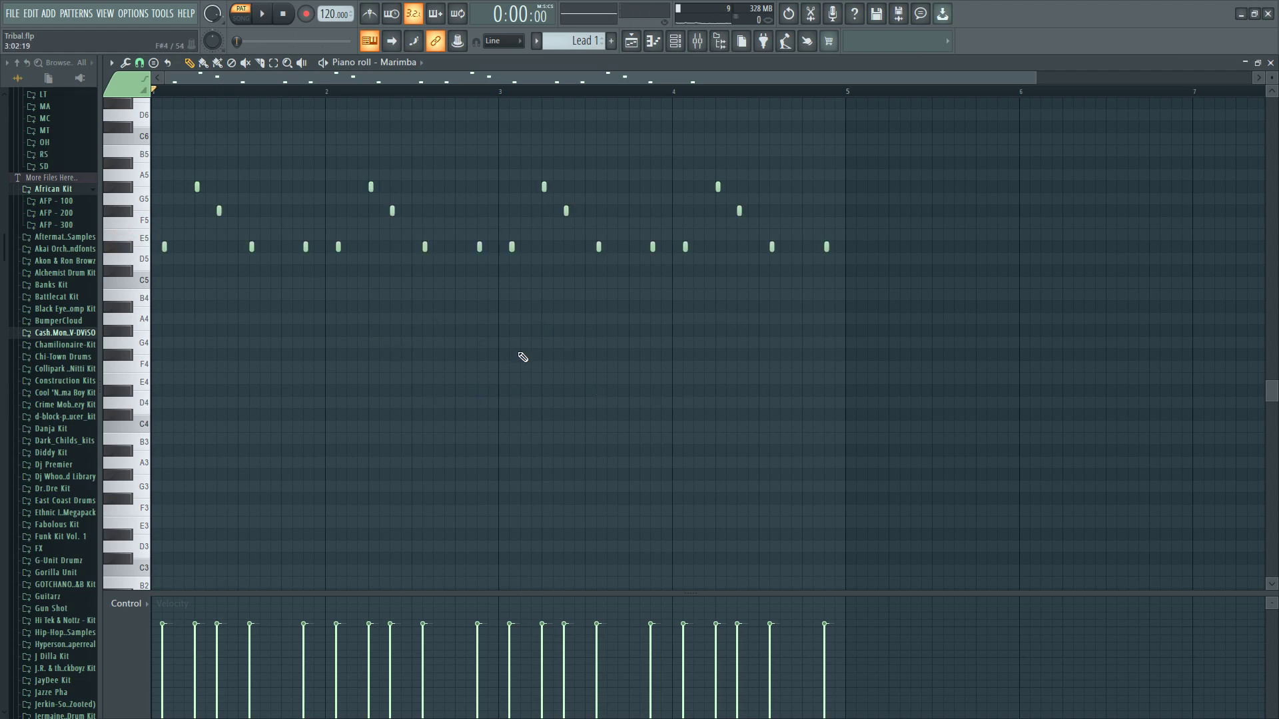
left_click(262, 14)
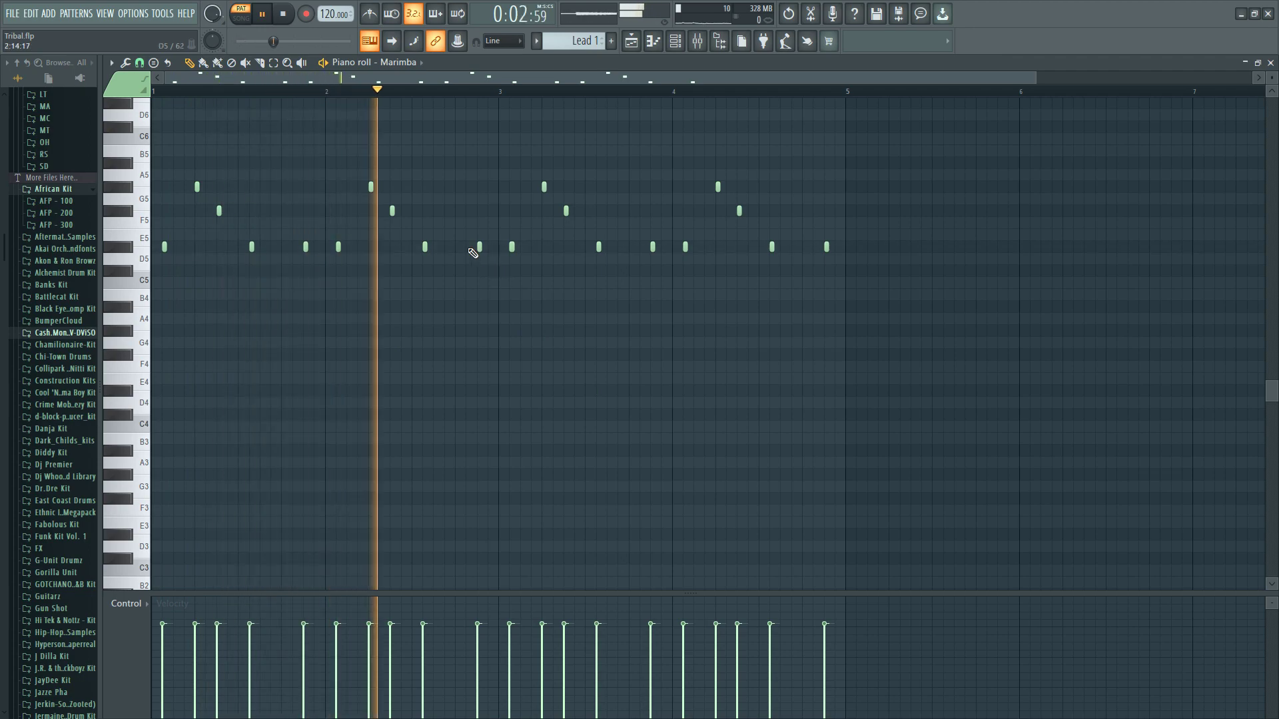
left_click(287, 16)
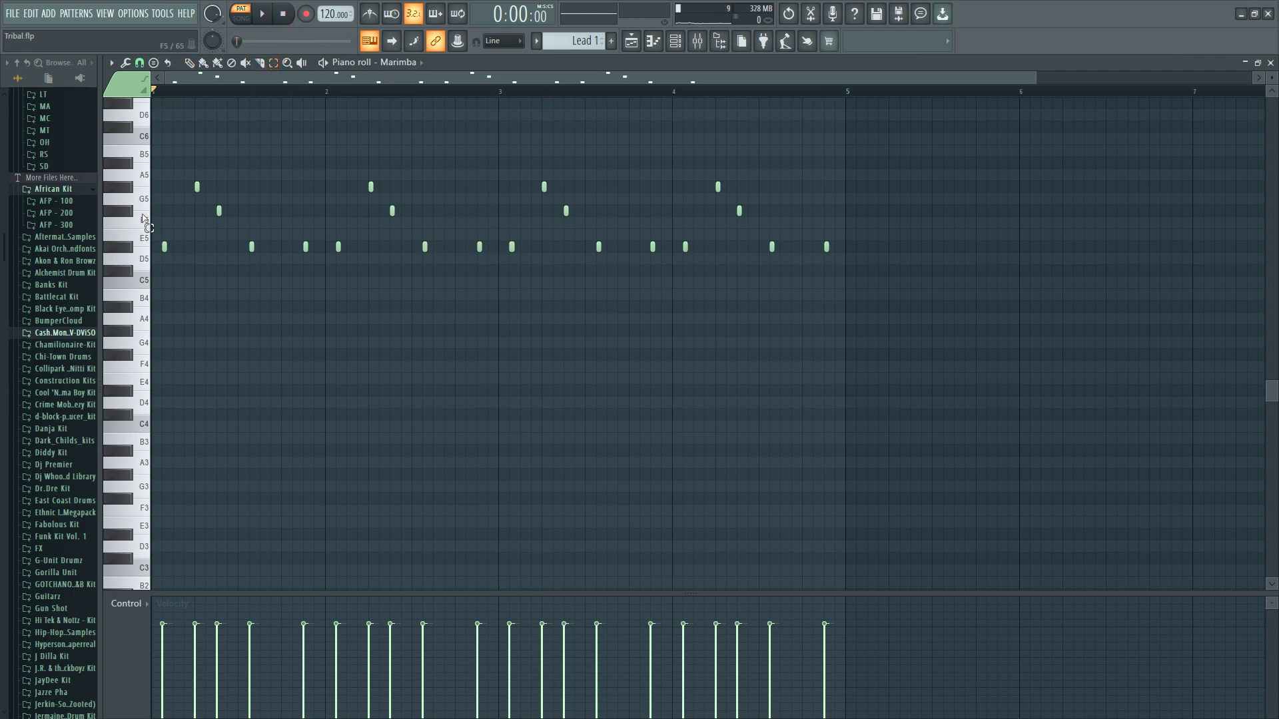
- Lower the G#5 and F#5 Marimba notes in all four bars by one octave while the pattern plays
left_click(260, 17)
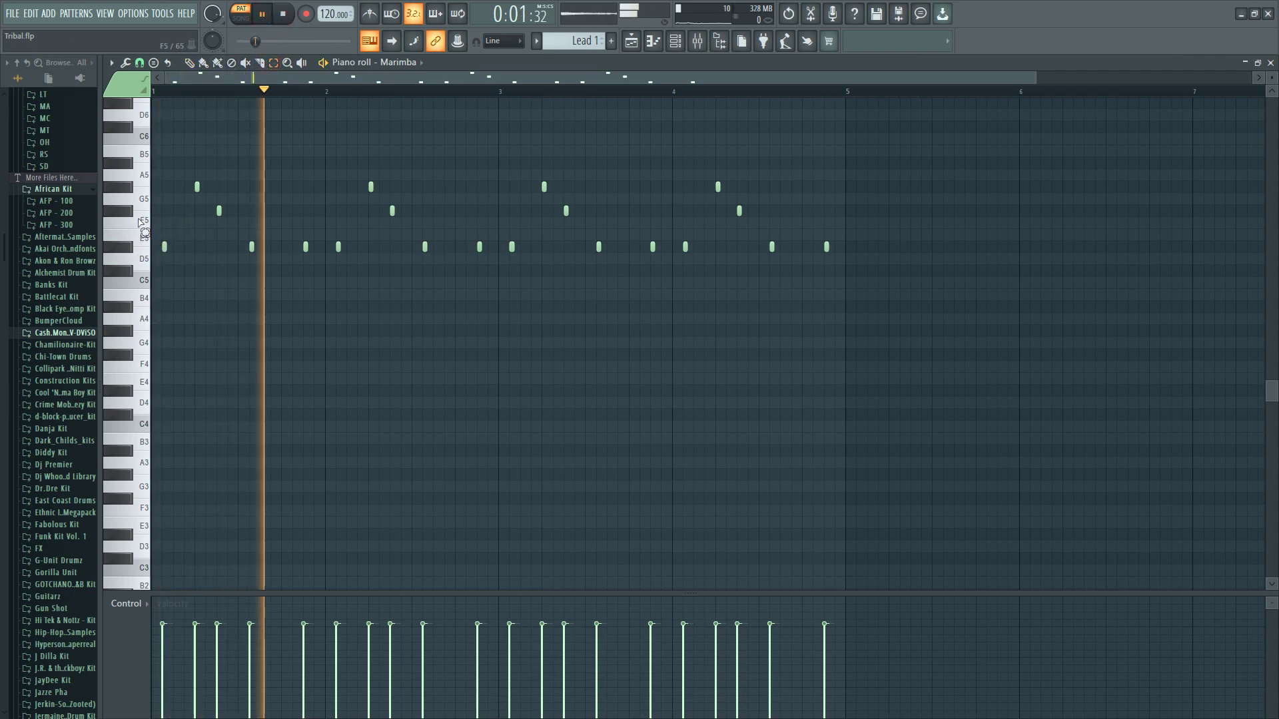
double_click(126, 193)
key("ctrl+Down")
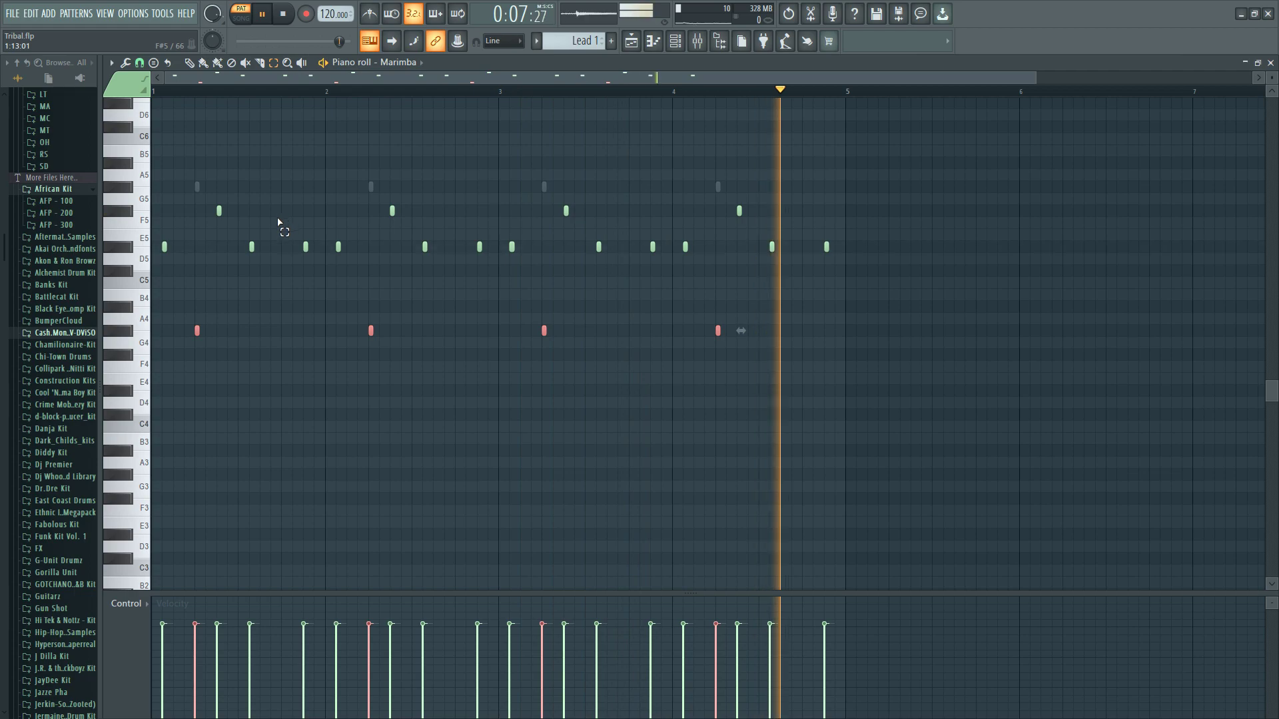
double_click(108, 211)
key("ctrl+Down")
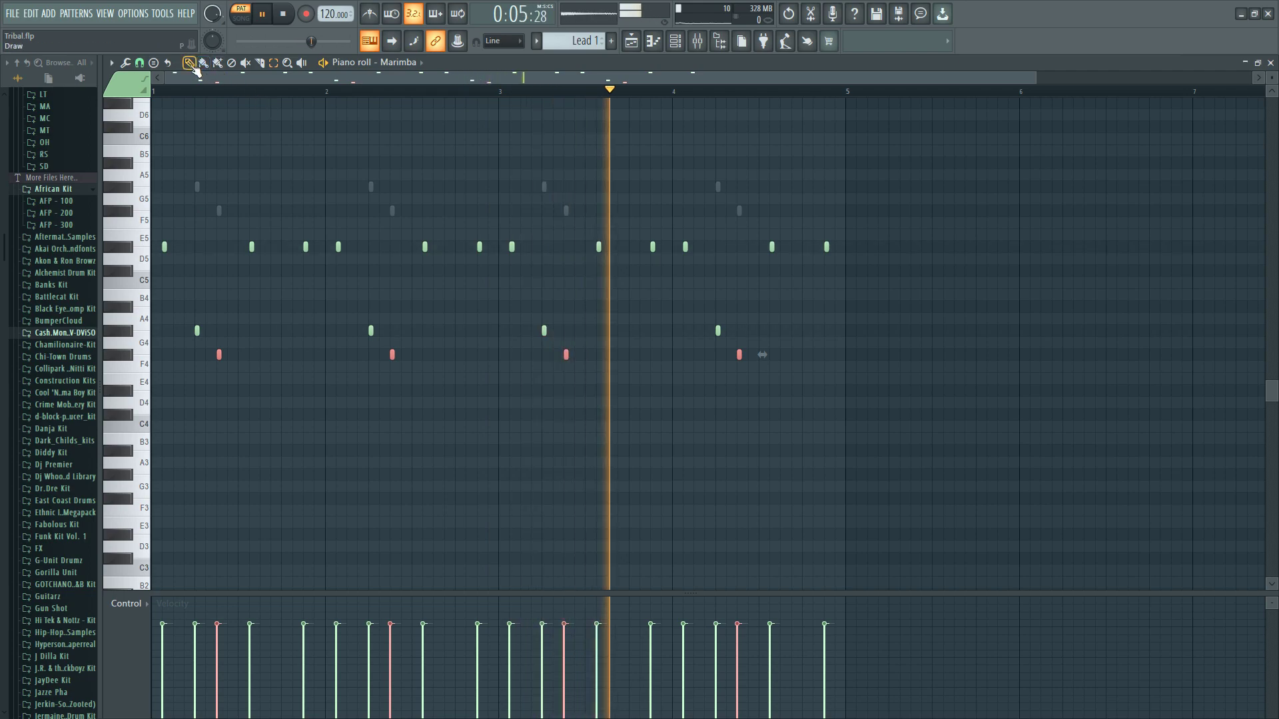
- Duplicate the F#4 notes of all four bars and place the copies at A#5, just ahead of the G#4 notes
left_click(122, 167)
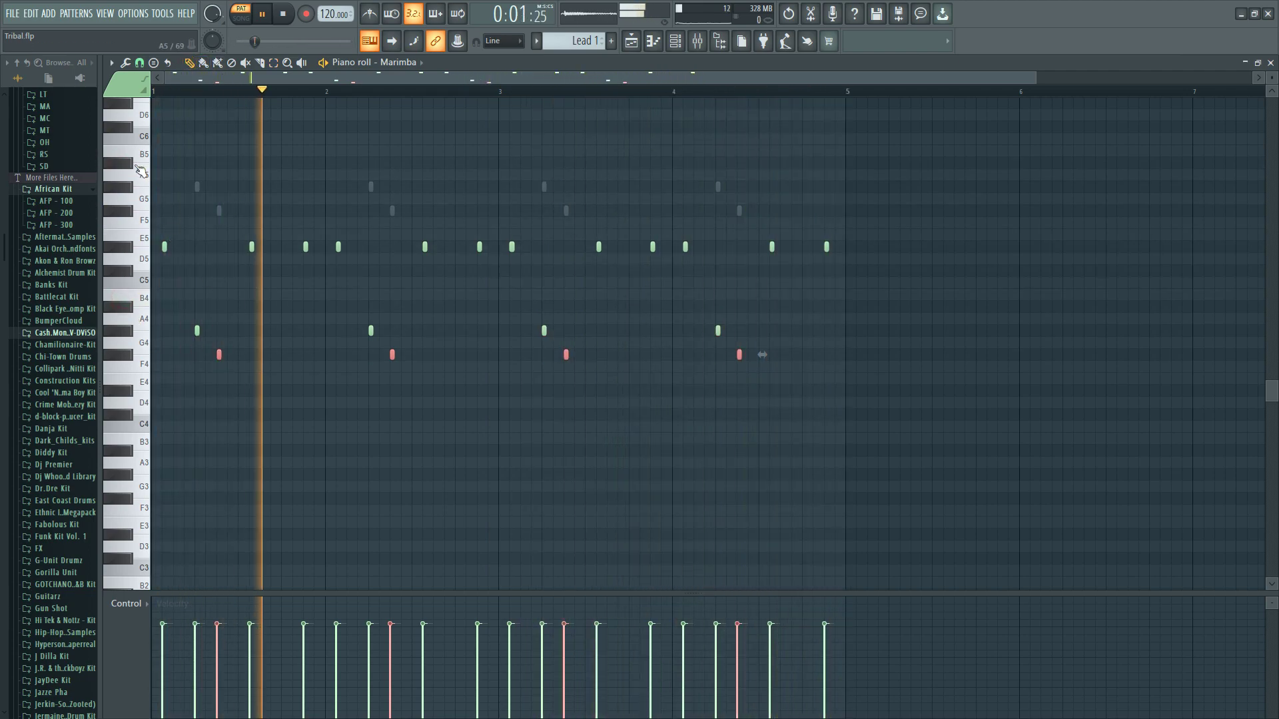
left_click_drag(1036, 78, 552, 77)
left_click(270, 64)
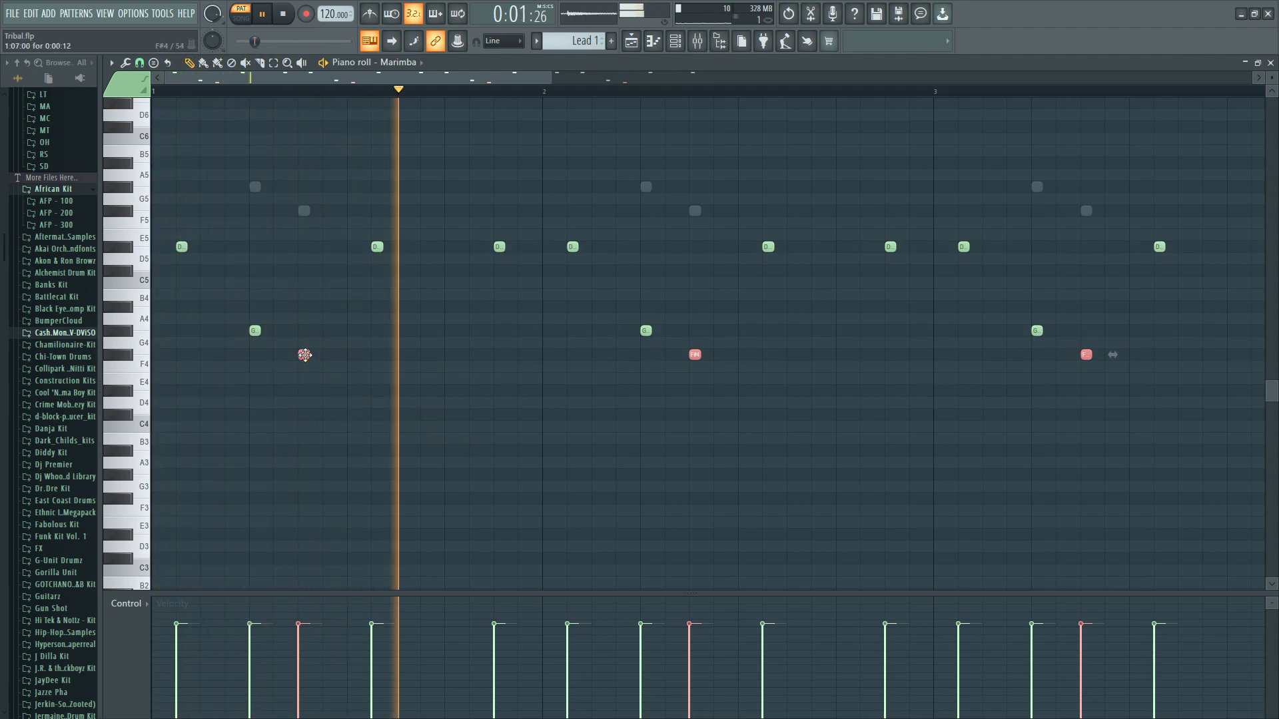
left_click_drag(304, 354, 237, 306)
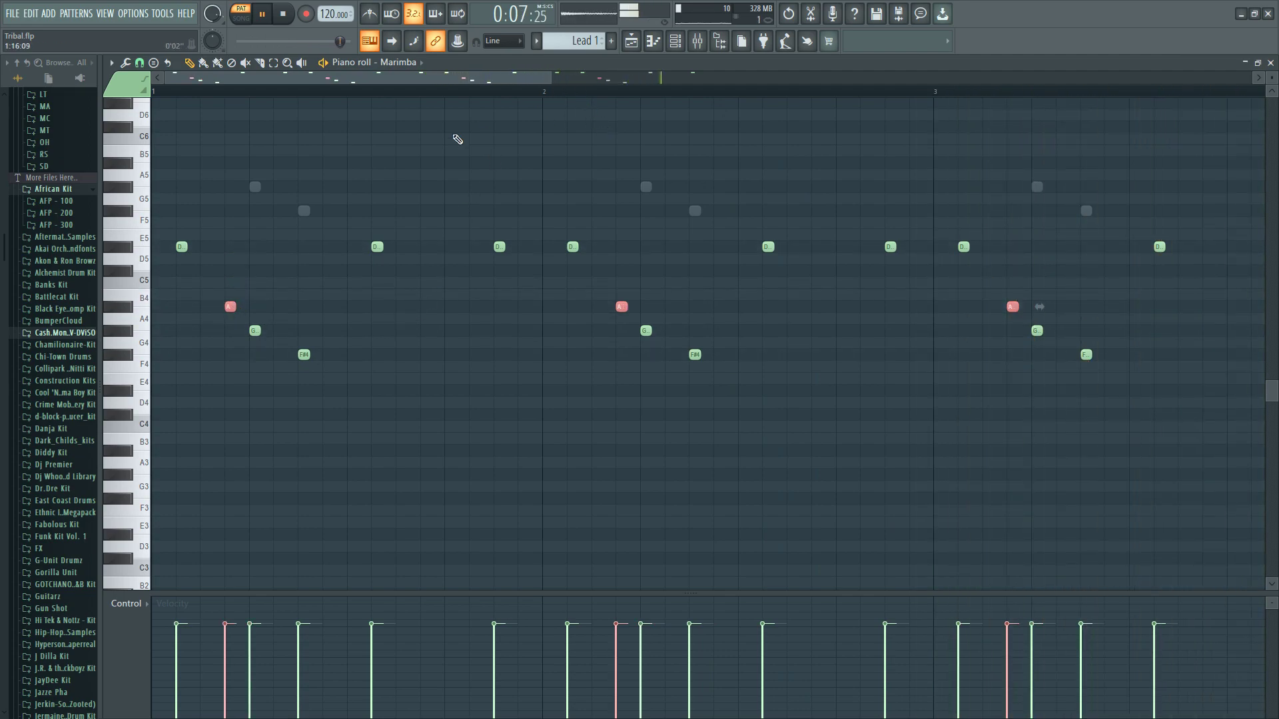
right_click(231, 307)
key("ctrl+z")
left_click_drag(231, 306, 229, 186)
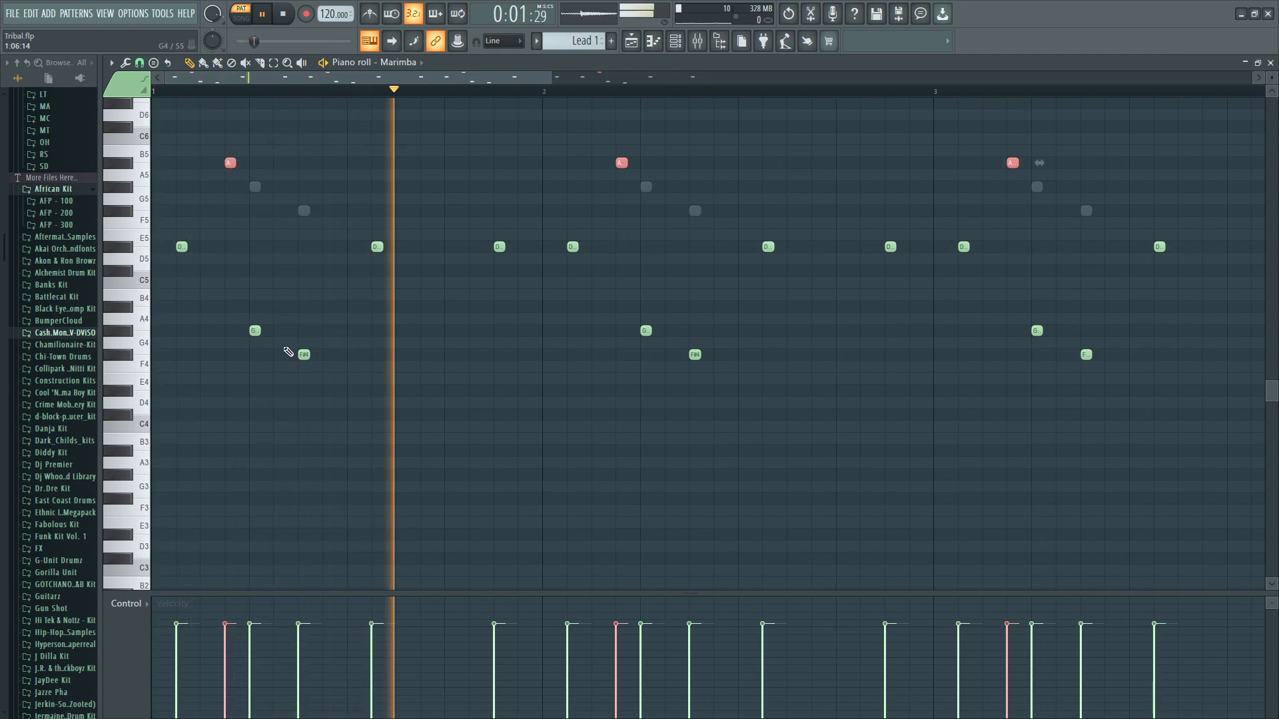
- Move the copied A#5 notes to D#6, slightly after each bar's first D#5, and save the project
left_click_drag(228, 163, 205, 271)
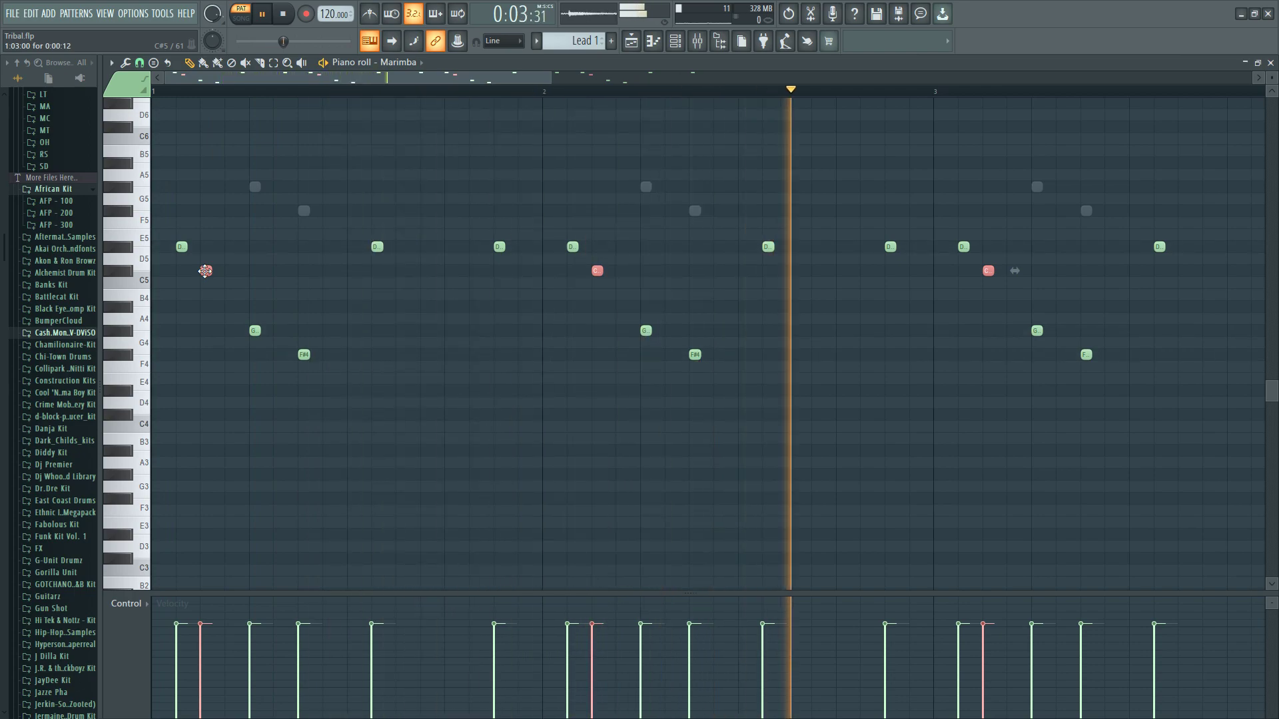
left_click(261, 16)
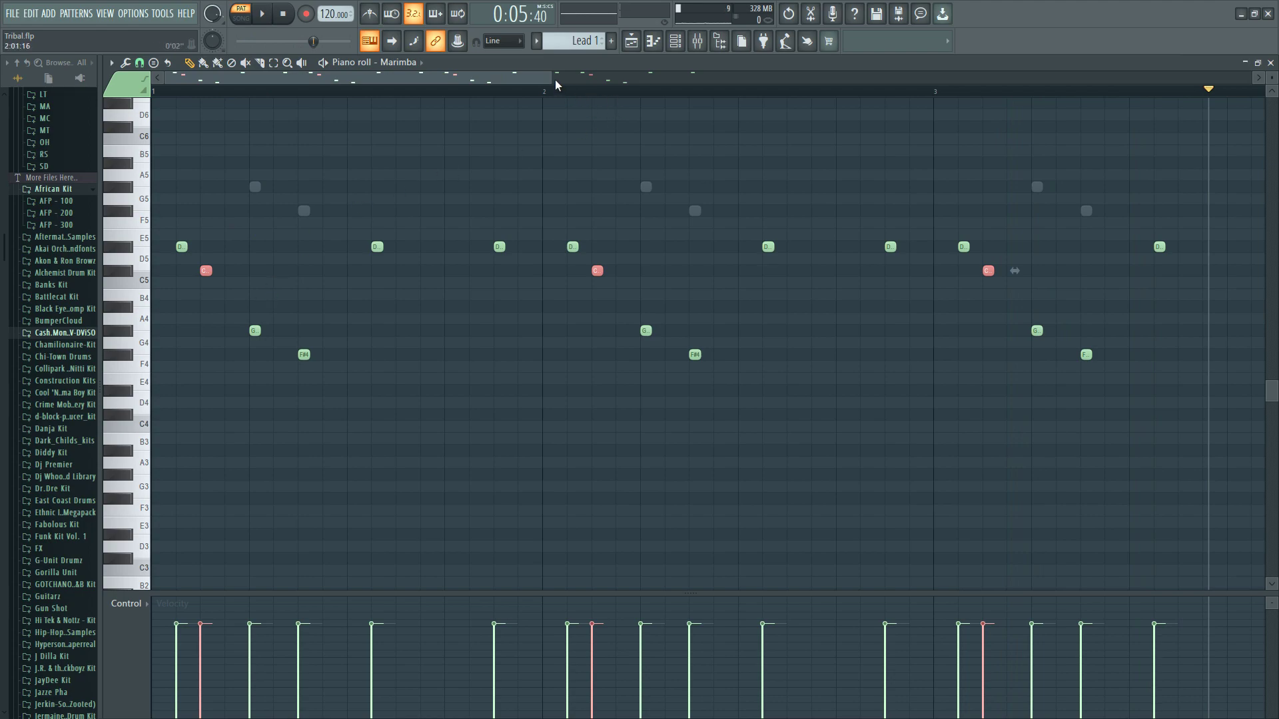
left_click_drag(549, 78, 193, 83)
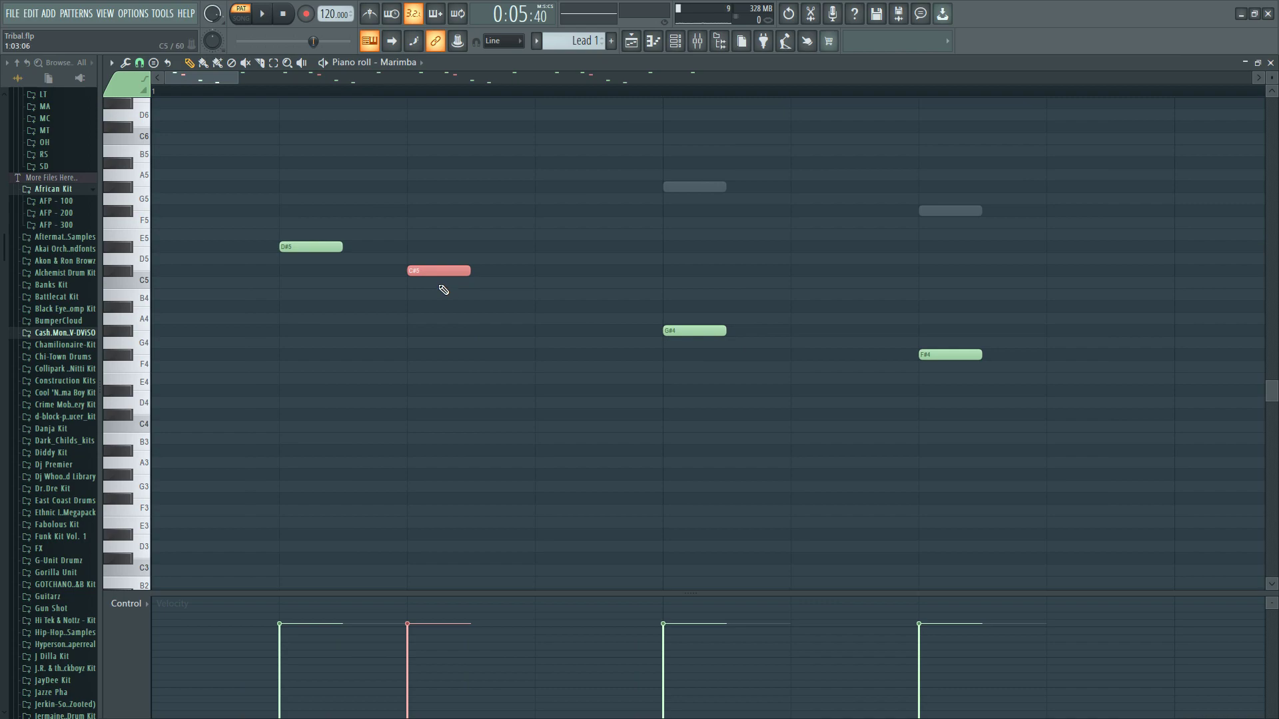
left_click_drag(386, 275, 336, 112)
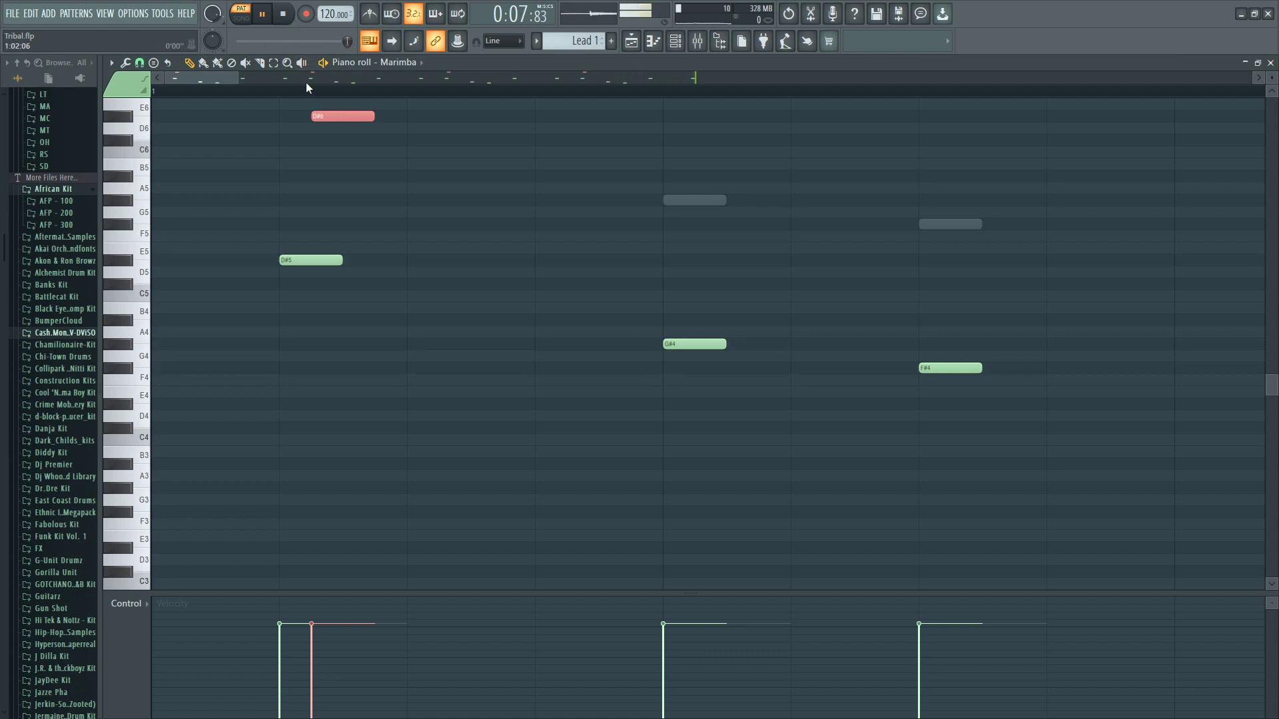
scroll(244, 78, "down", 5)
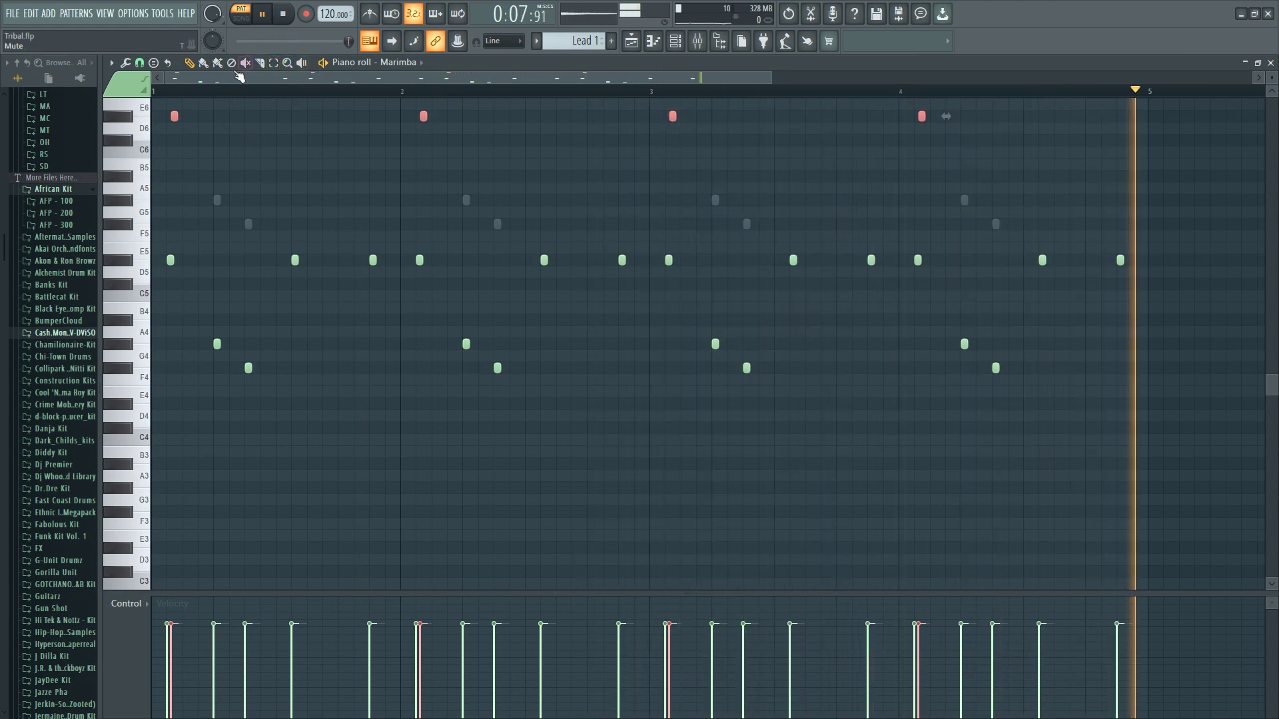
key("space")
key("ctrl+s")
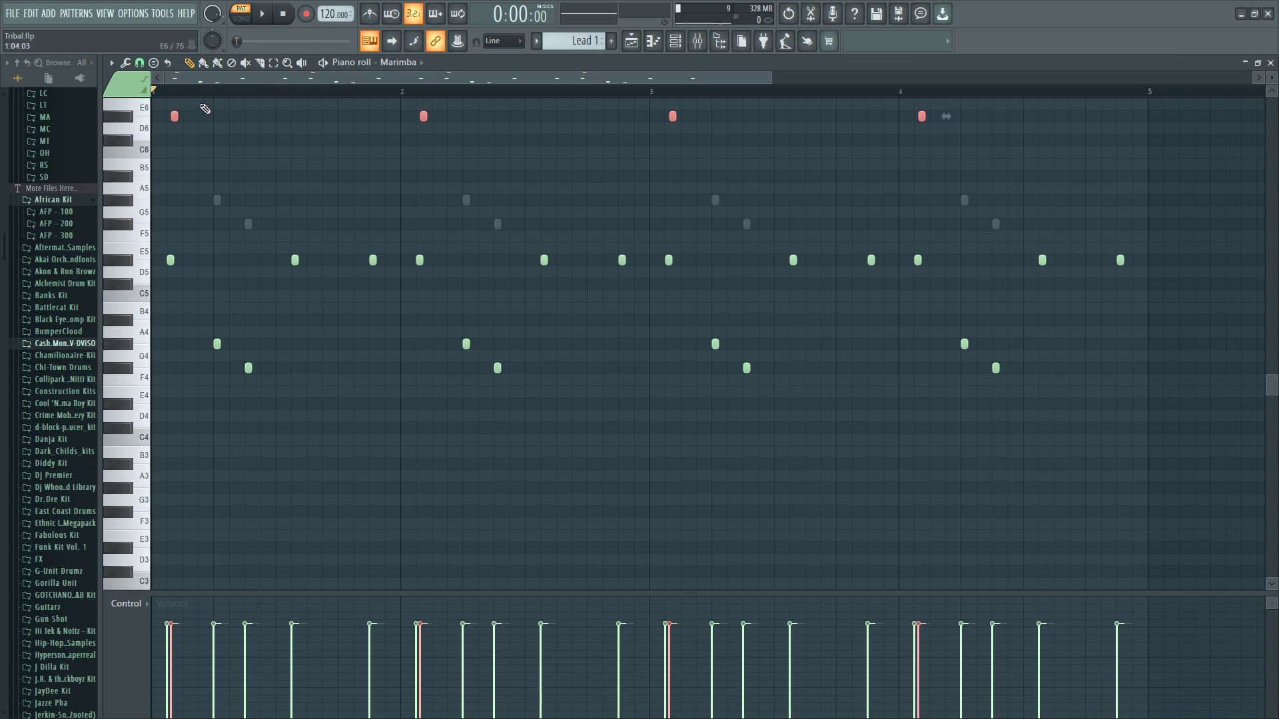
- Duplicate the D#6 notes, place the copies at A#5 slightly after each bar's G#4, and audition the pattern
left_click_drag(769, 81, 428, 82)
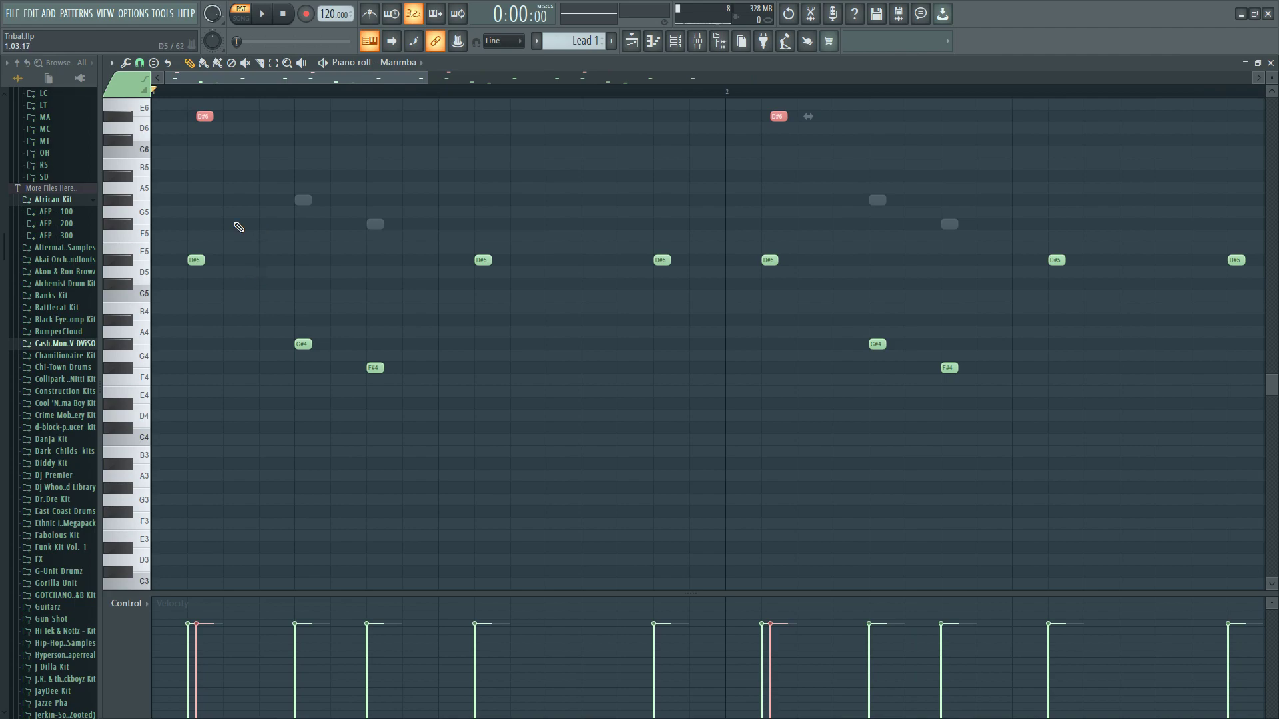
left_click_drag(225, 122, 277, 161)
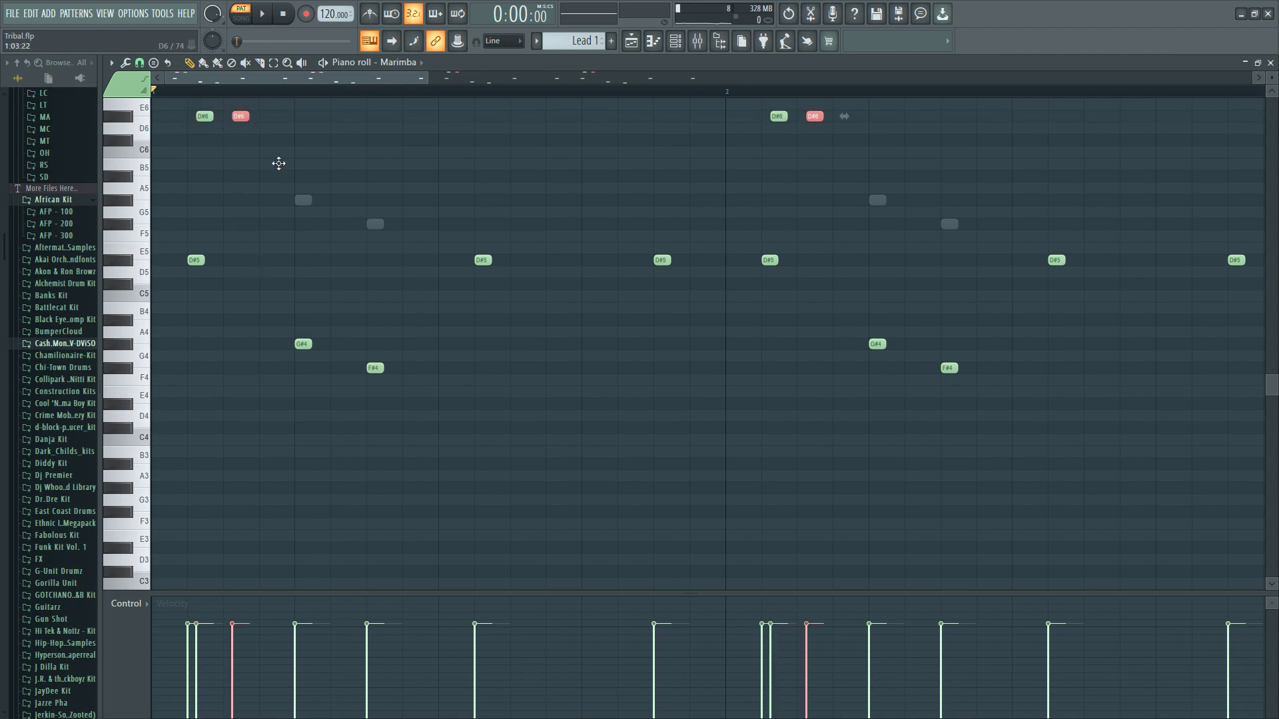
left_click_drag(305, 228, 316, 193)
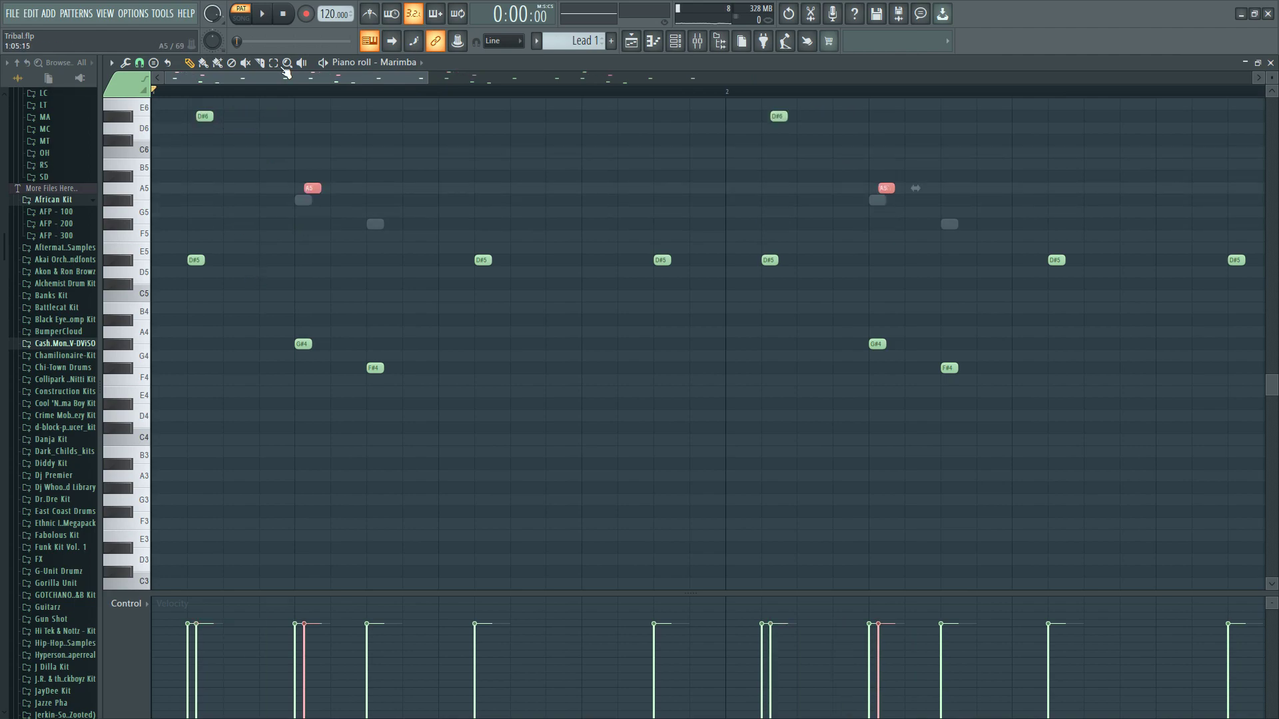
left_click(265, 15)
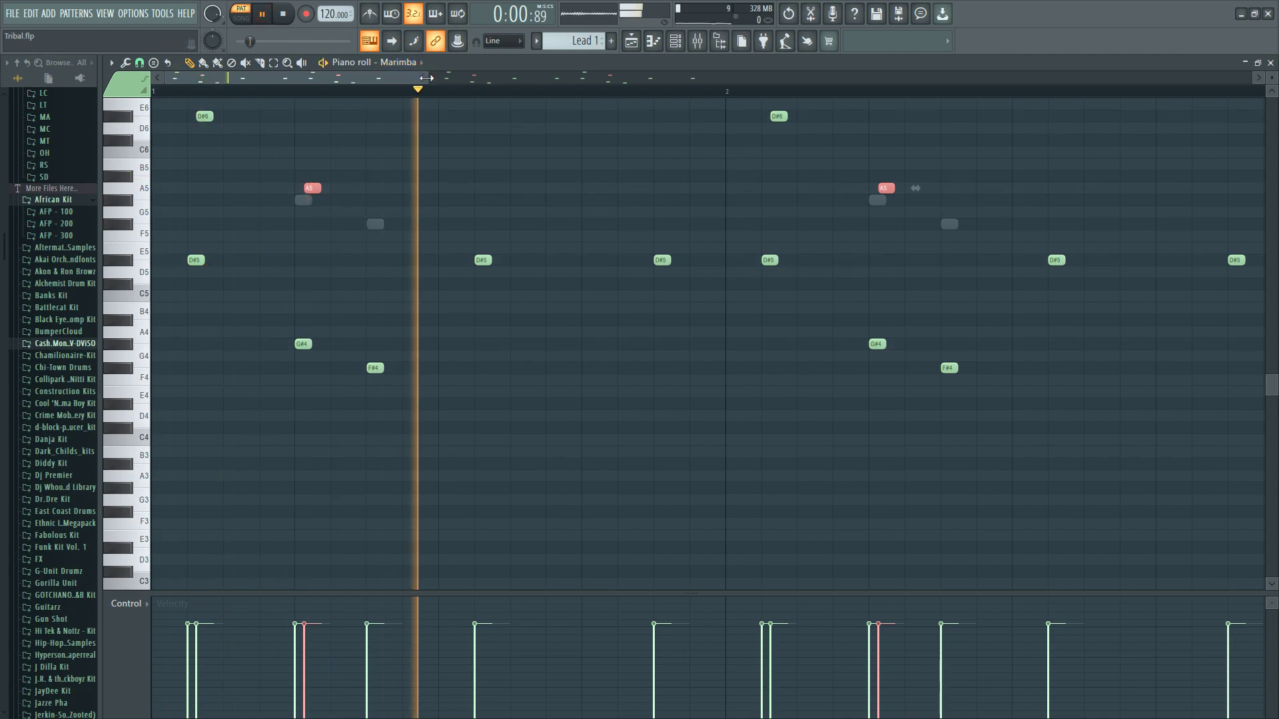
scroll(351, 193, "up", 2)
key("shift+Up")
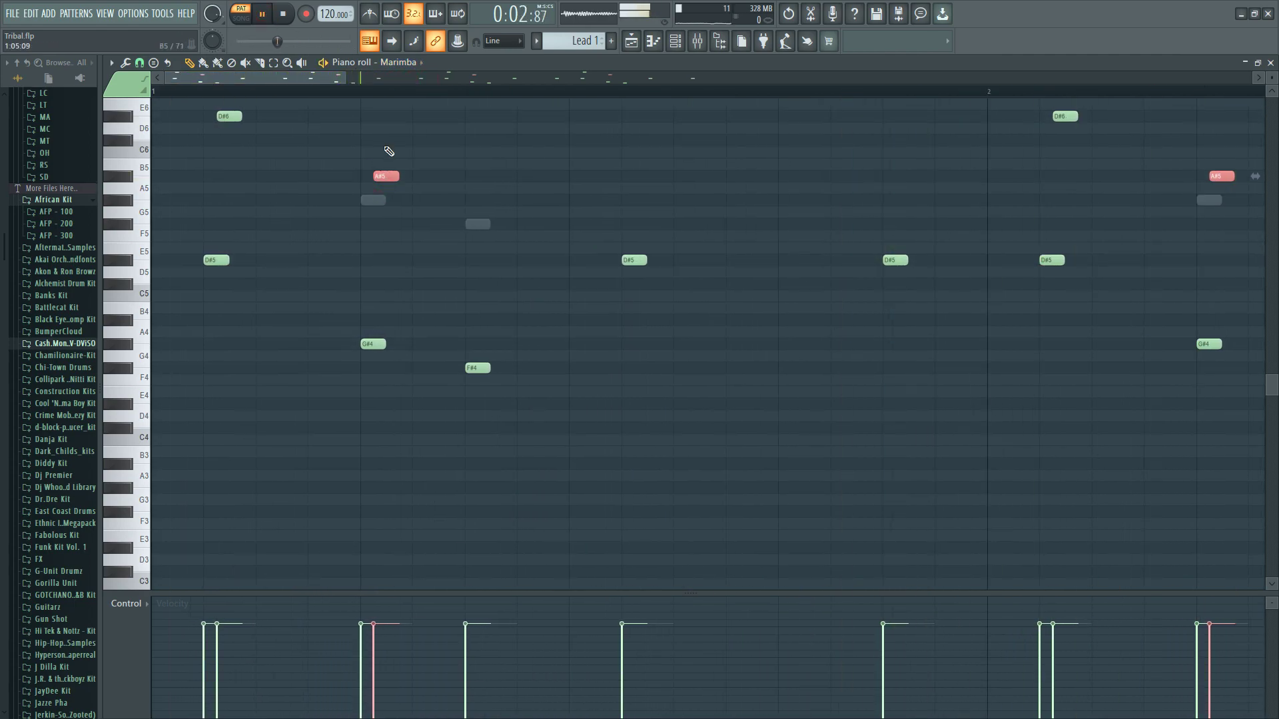
left_click_drag(345, 78, 373, 79)
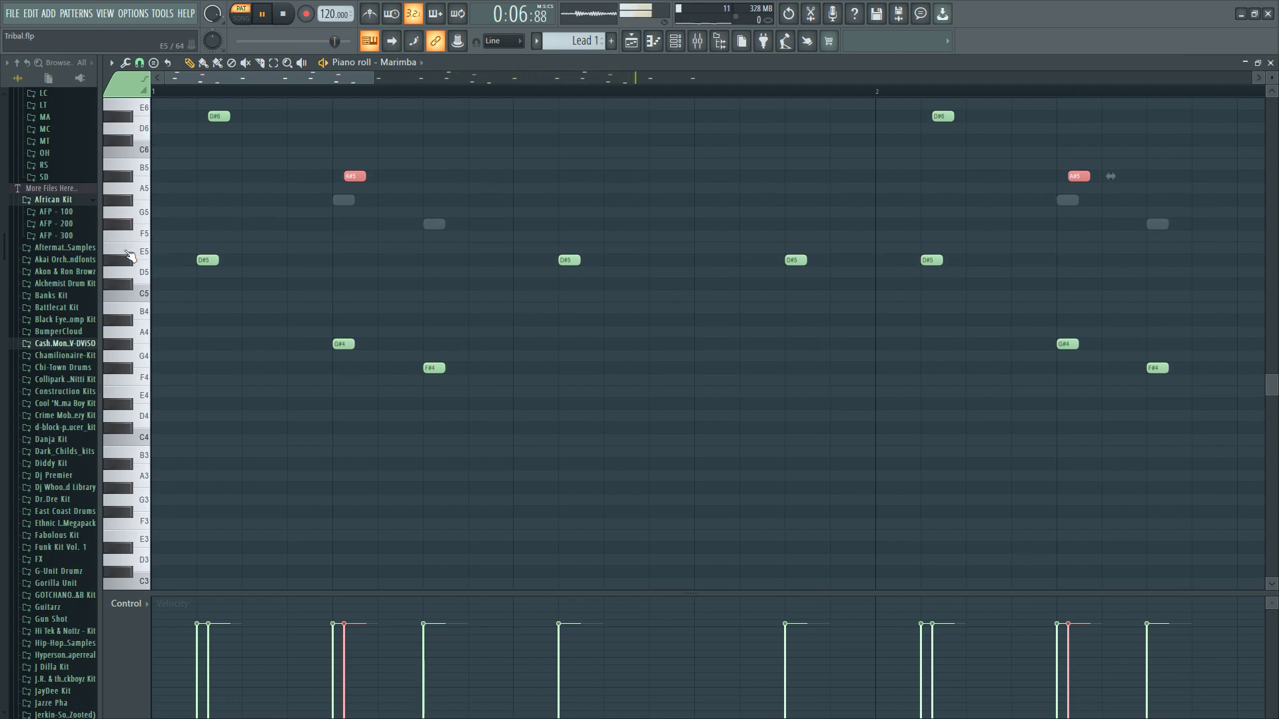
left_click(287, 14)
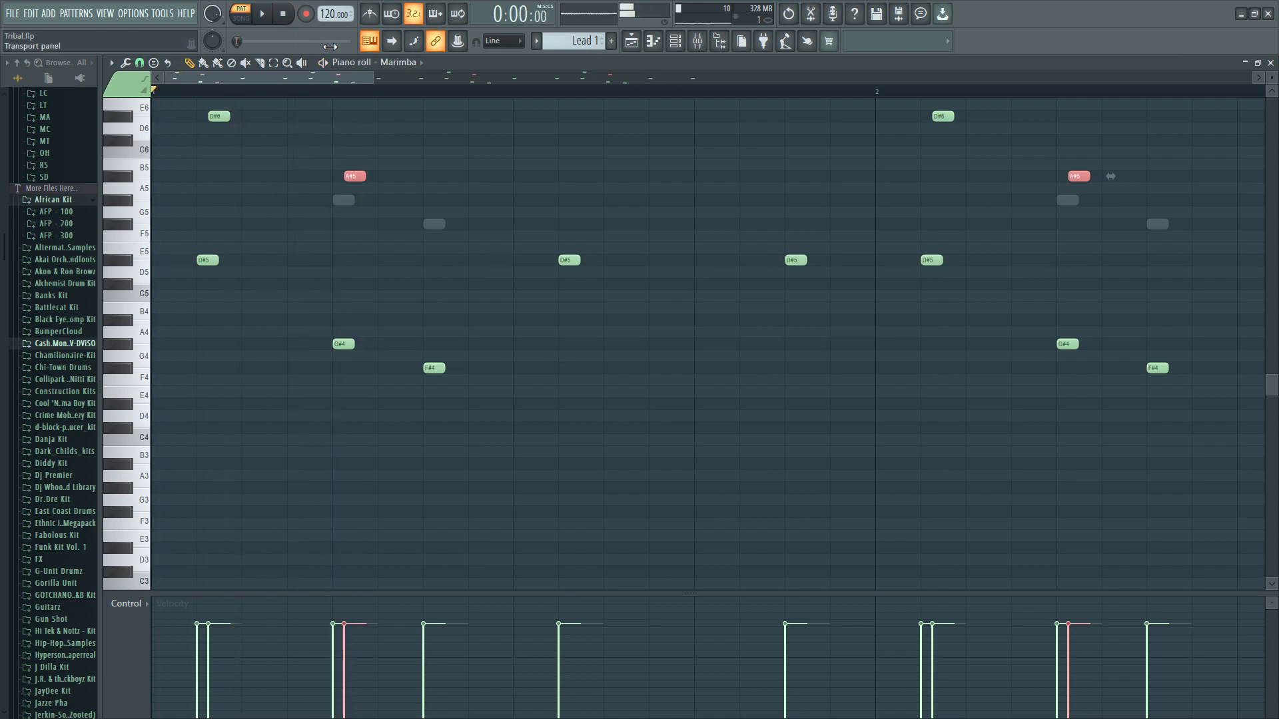
- Select all notes of the four-bar Marimba phrase and duplicate them into bars 5 to 8
left_click_drag(383, 80, 1136, 79)
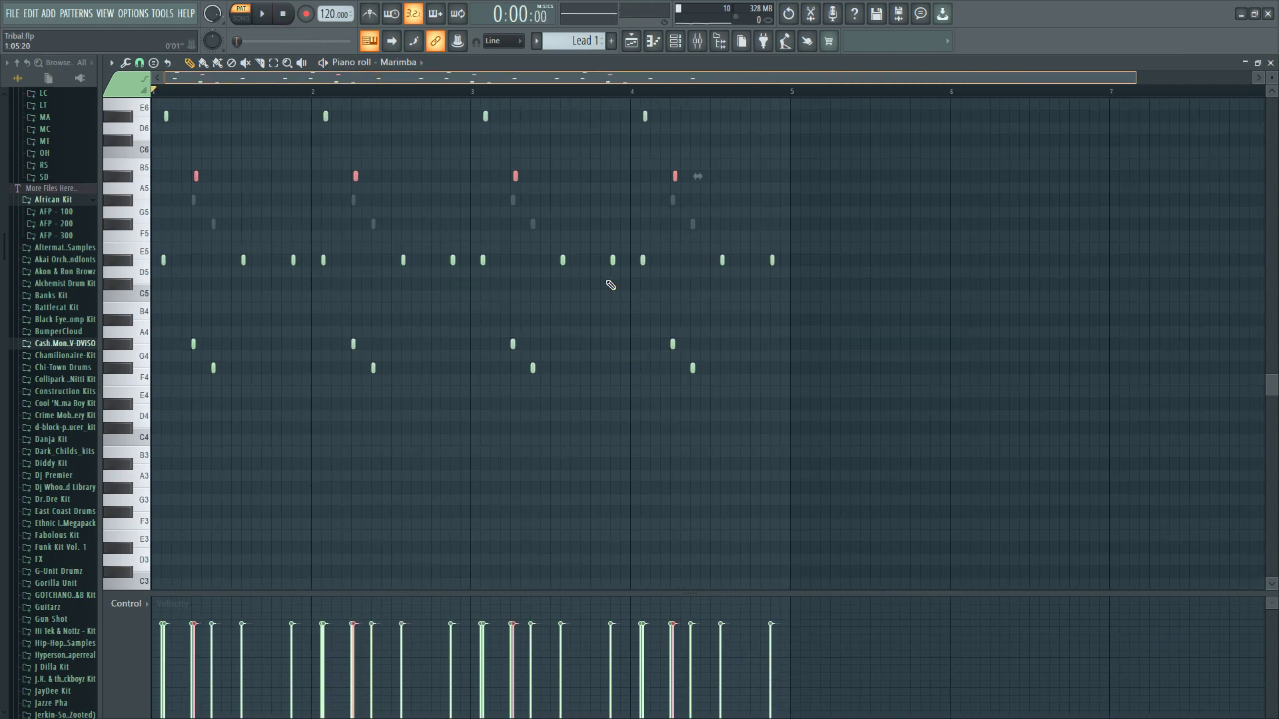
scroll(500, 199, "up", 4)
left_click_drag(848, 147, 150, 517)
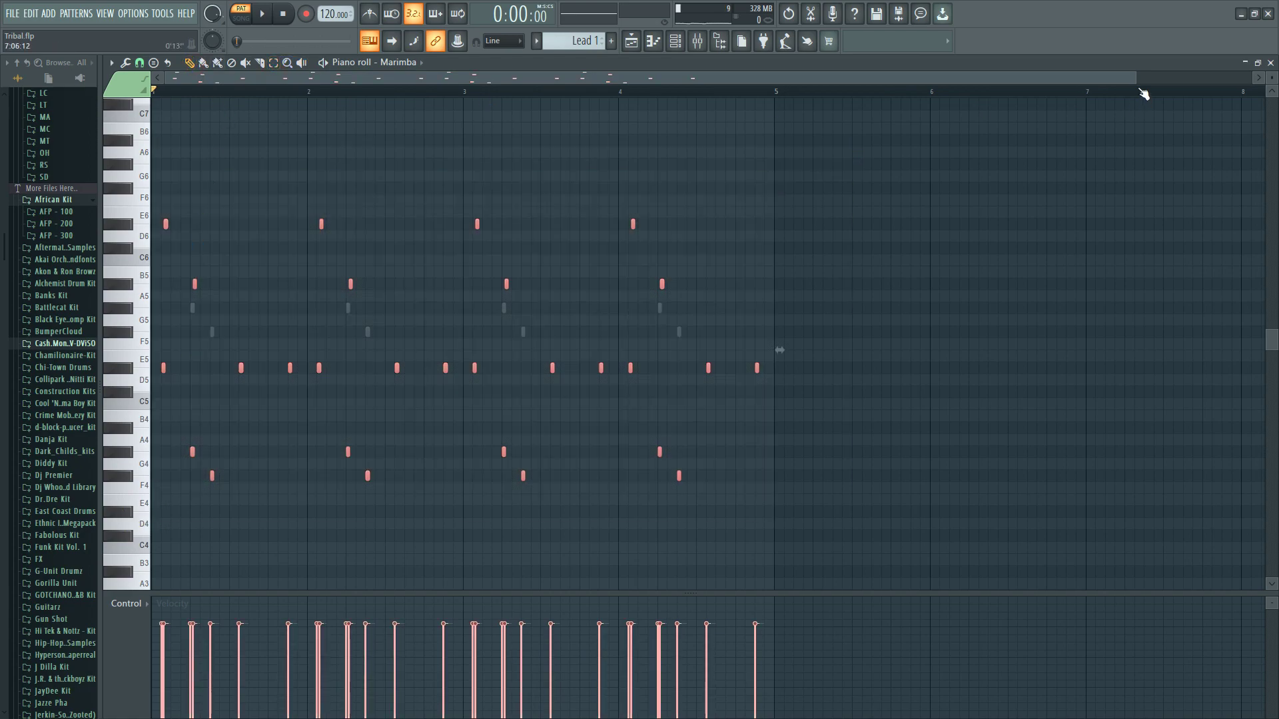
left_click_drag(1143, 93, 823, 106)
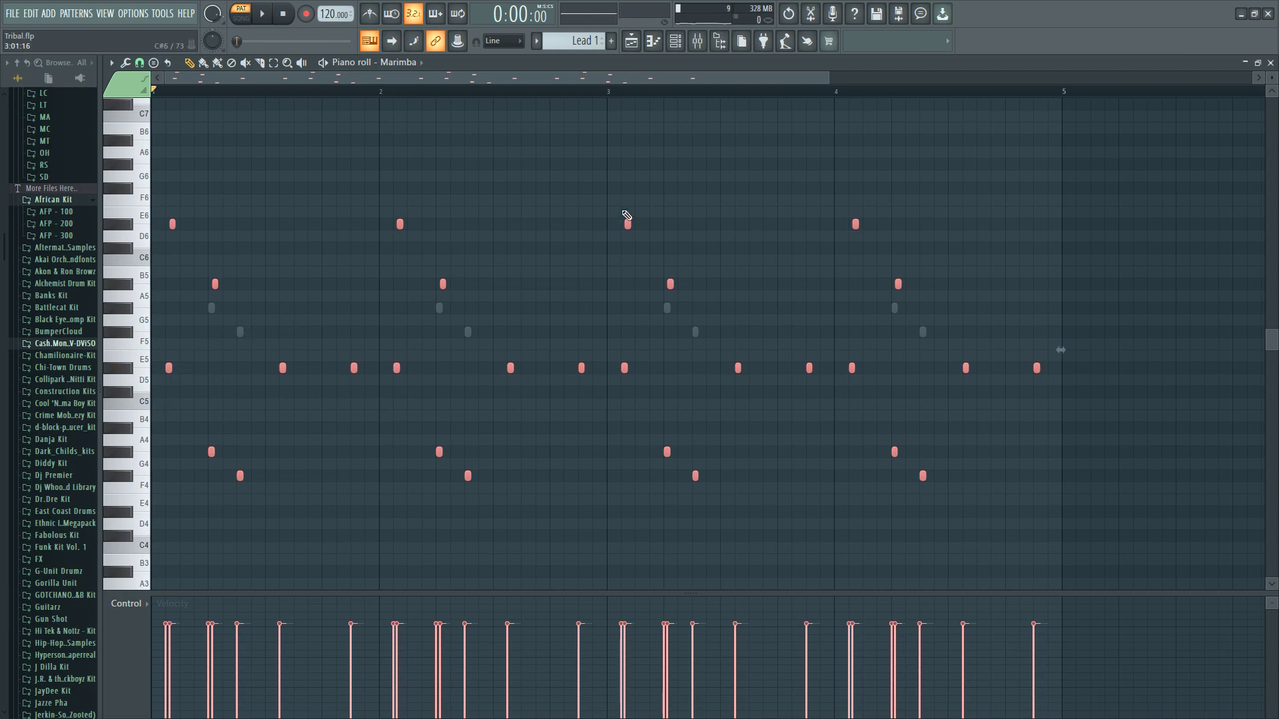
left_click_drag(827, 83, 896, 78)
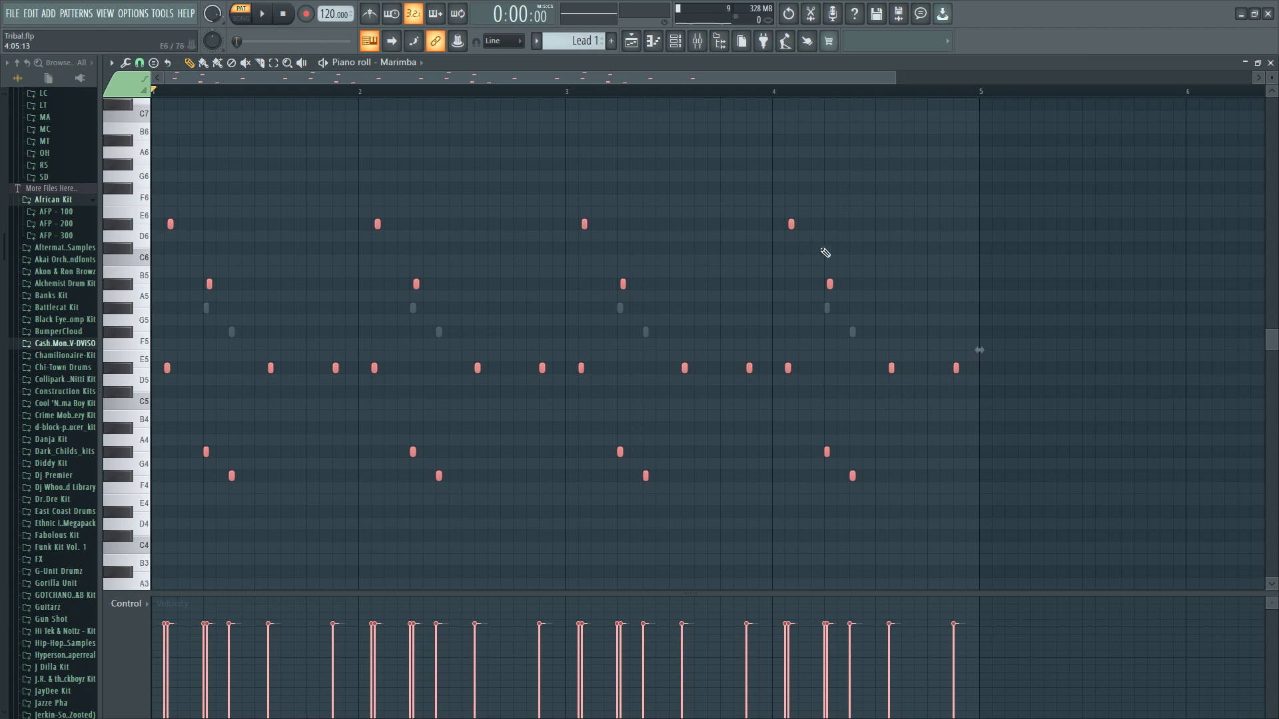
left_click_drag(167, 369, 988, 370)
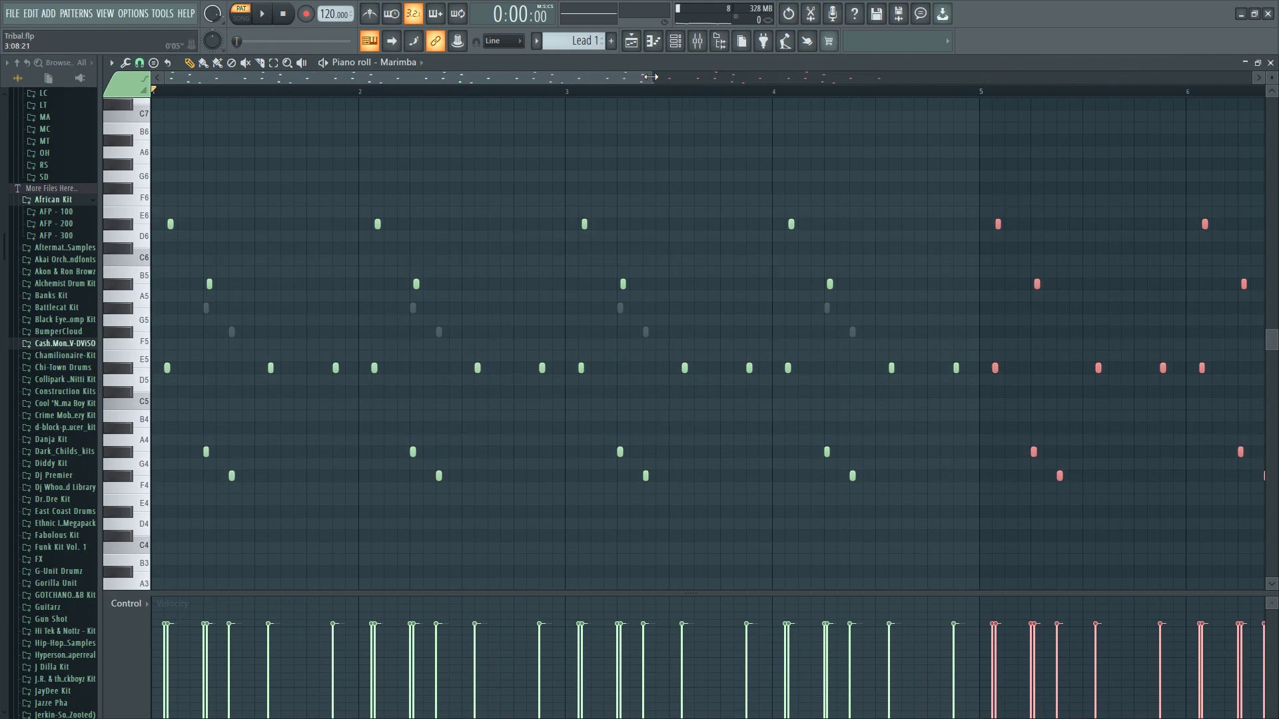
- Duplicate the four-bar Marimba phrase into bars 9 to 12 and 13 to 16 while the pattern plays
key("space")
left_click_drag(650, 76, 917, 350)
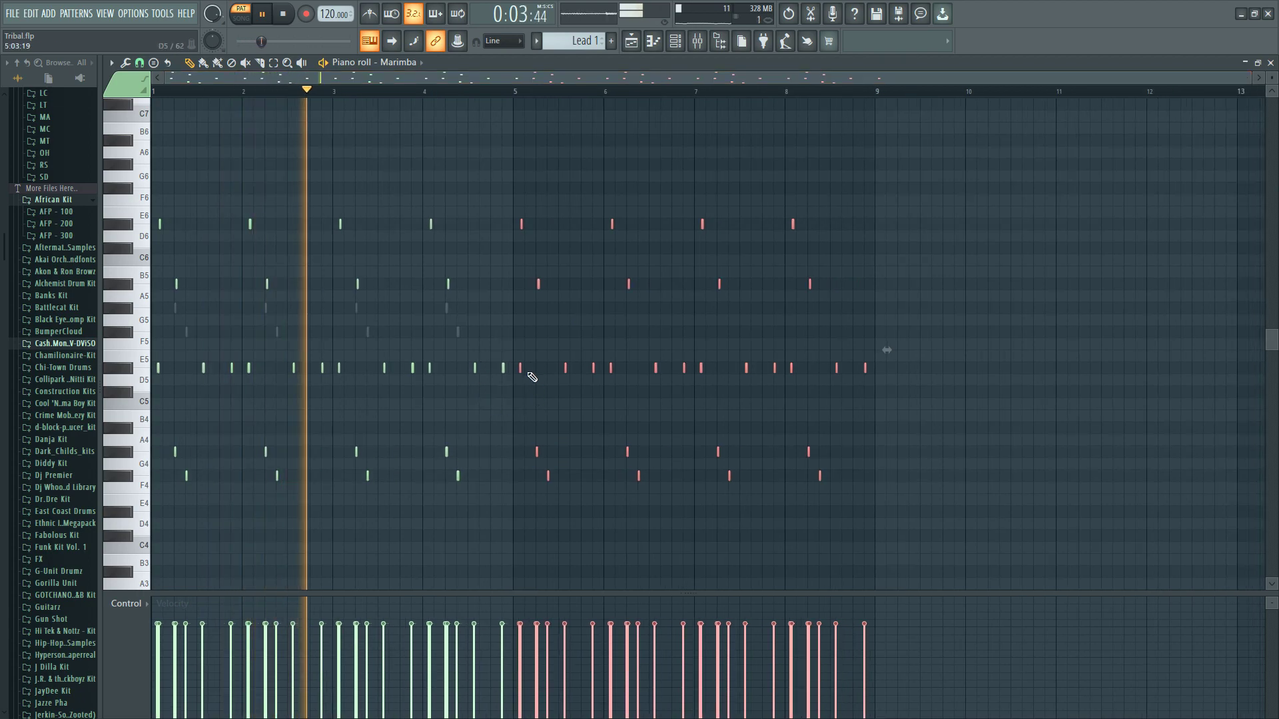
left_click_drag(521, 371, 893, 371)
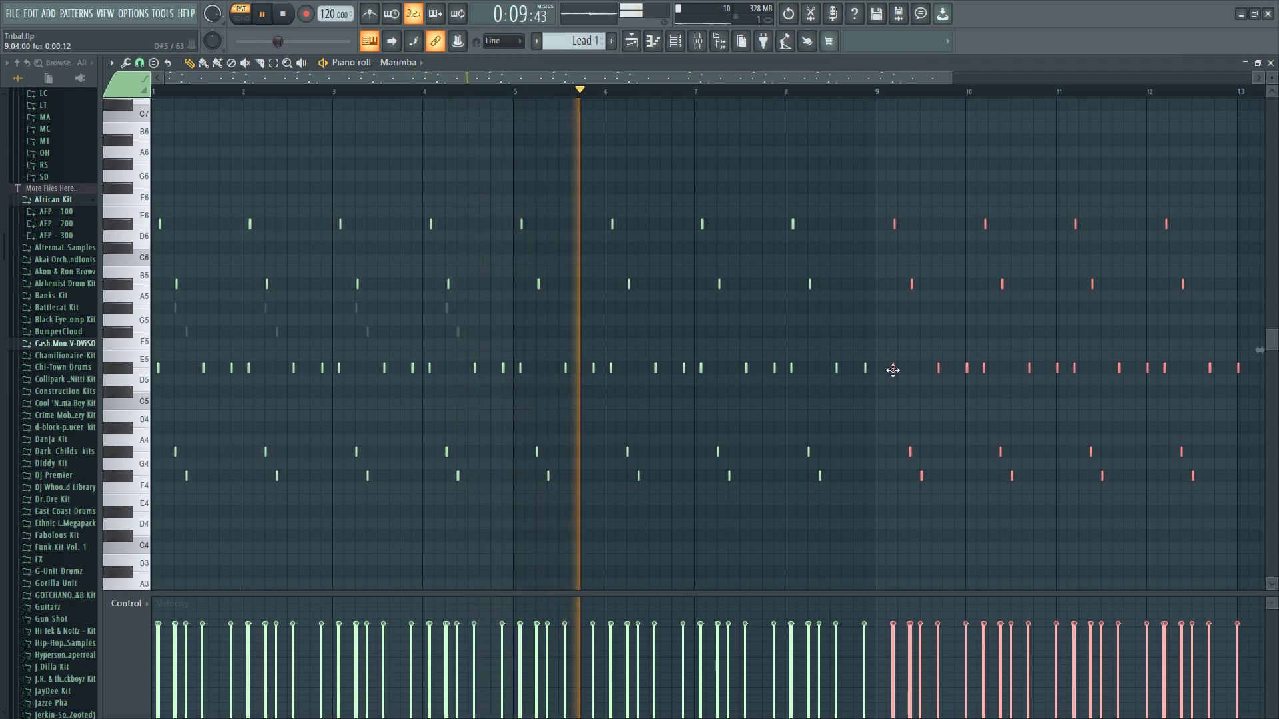
left_click_drag(888, 370, 876, 370)
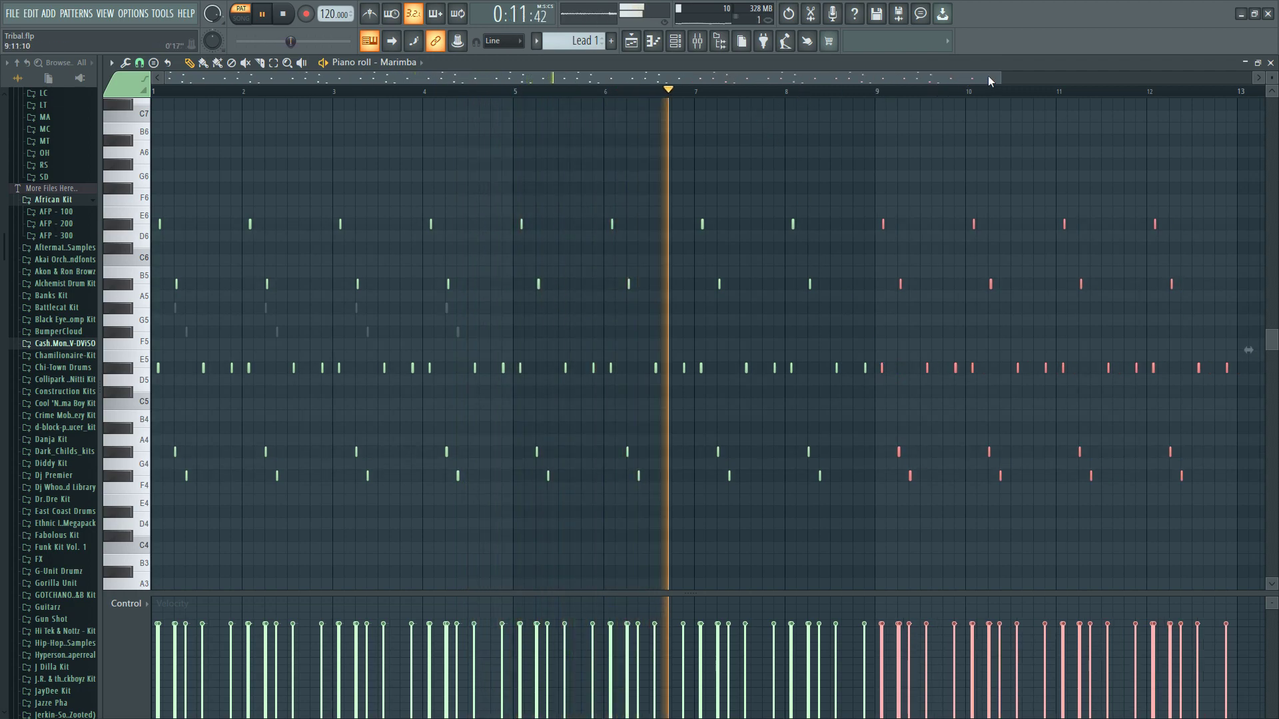
left_click_drag(1004, 79, 1240, 78)
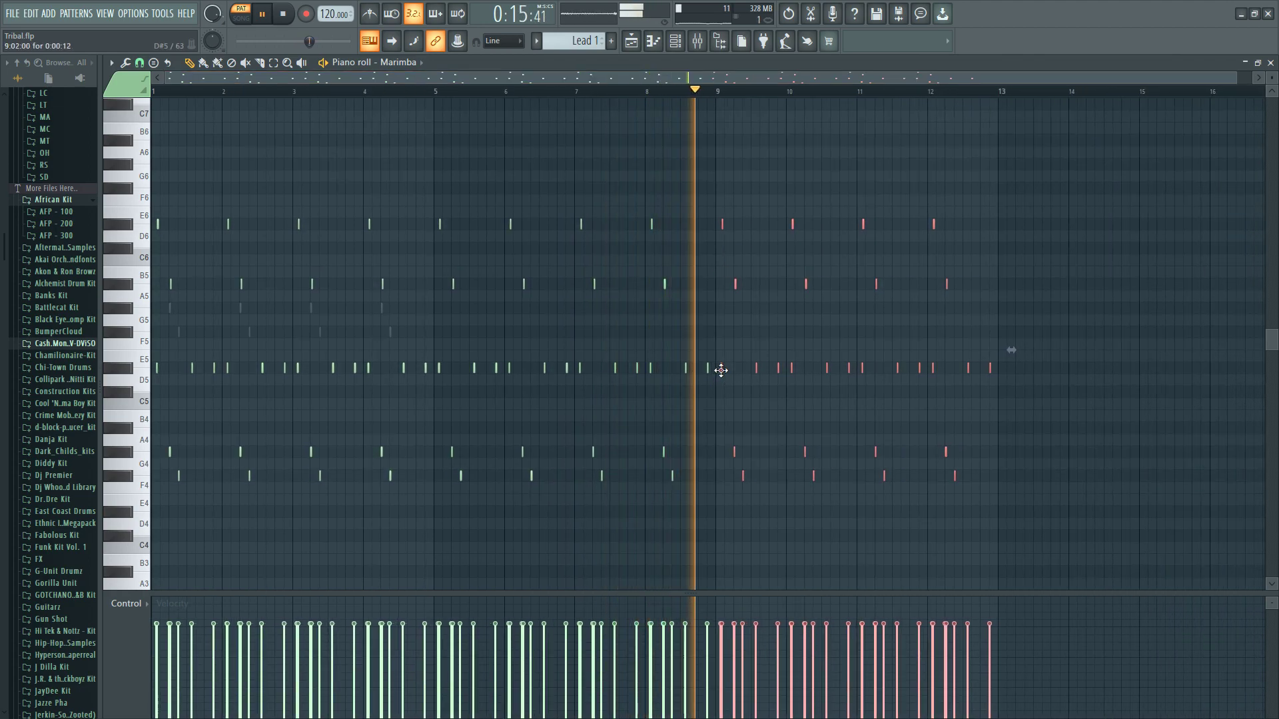
left_click_drag(721, 370, 771, 367)
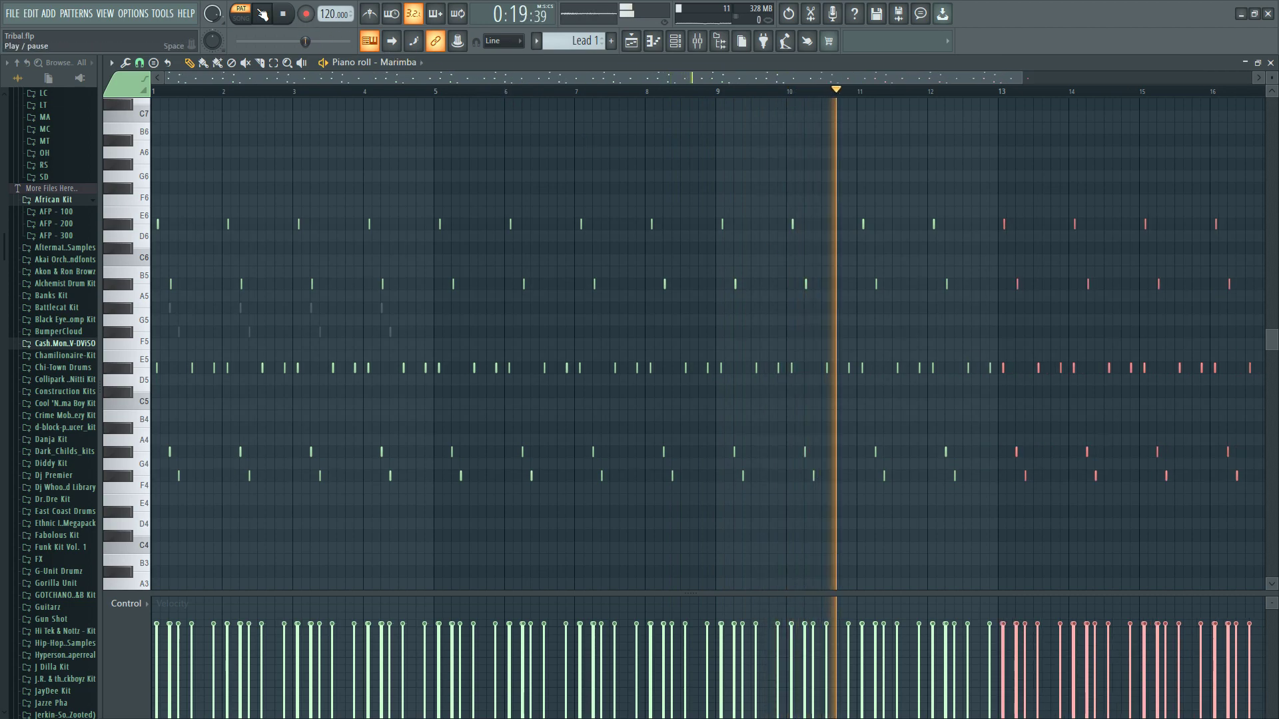
key("space")
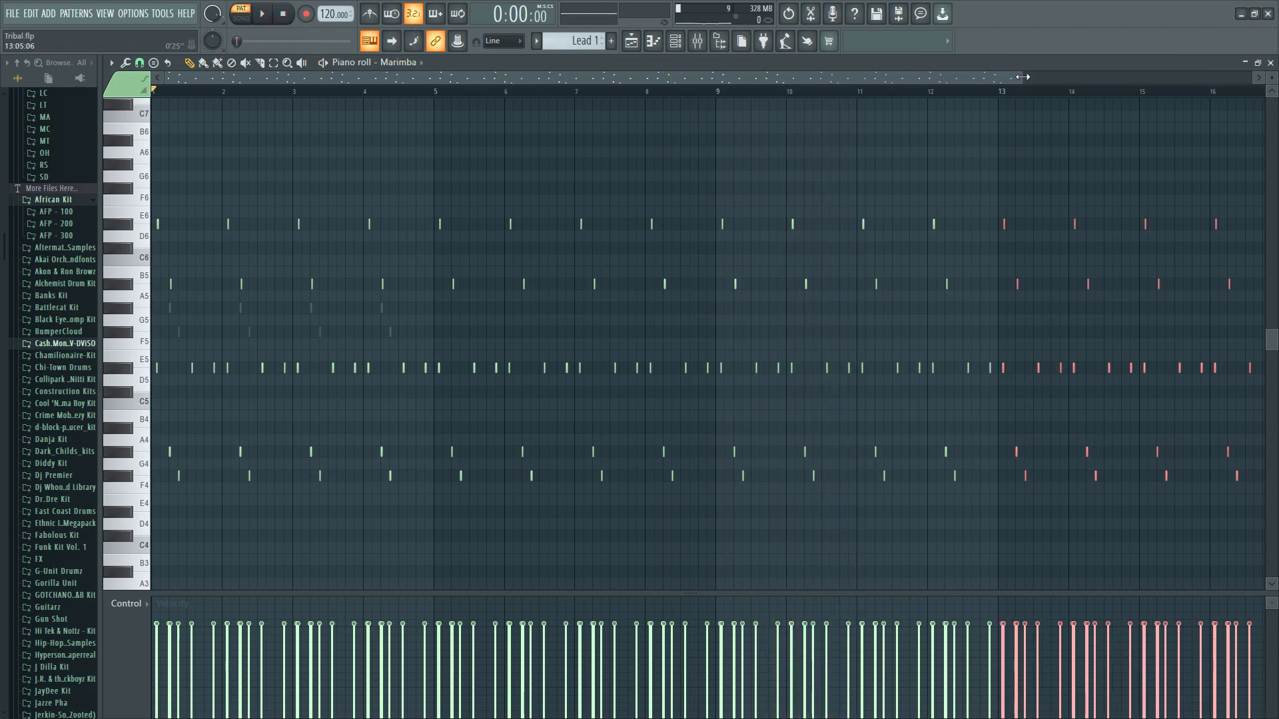
- Select the four A#5 notes in bars 5 to 8 of the Marimba pattern and lower them to G#5
left_click_drag(1022, 76, 817, 77)
left_click(273, 63)
left_click_drag(855, 255, 530, 304)
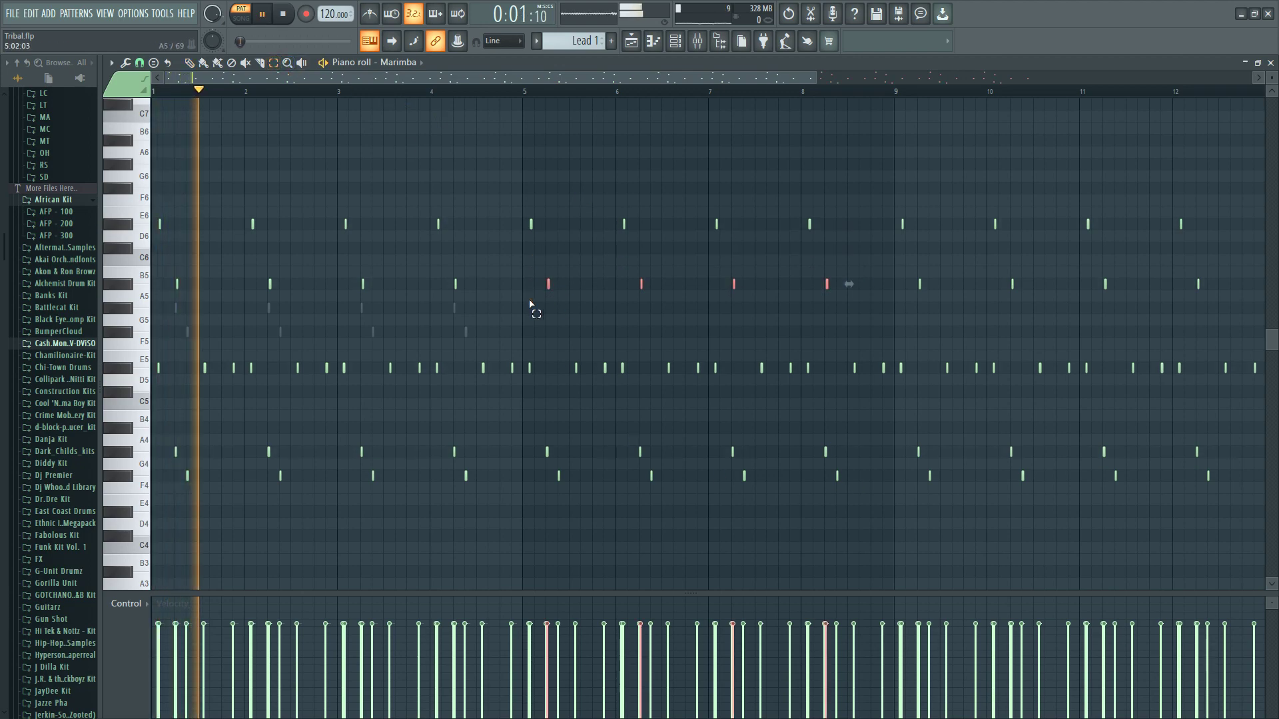
key("Down")
key("Down")
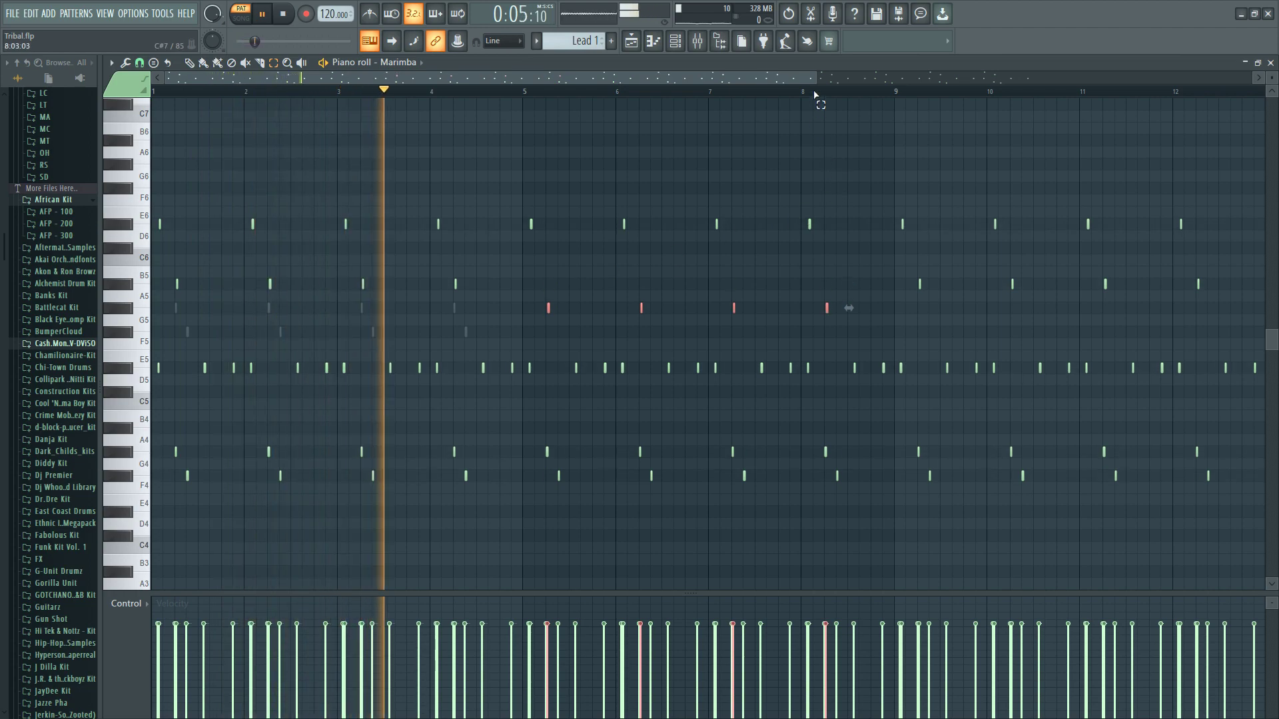
- Lower the four A#5 notes in bars 9 to 12 to F#5, listen through the pattern, and stop playback
left_click_drag(817, 78, 877, 89)
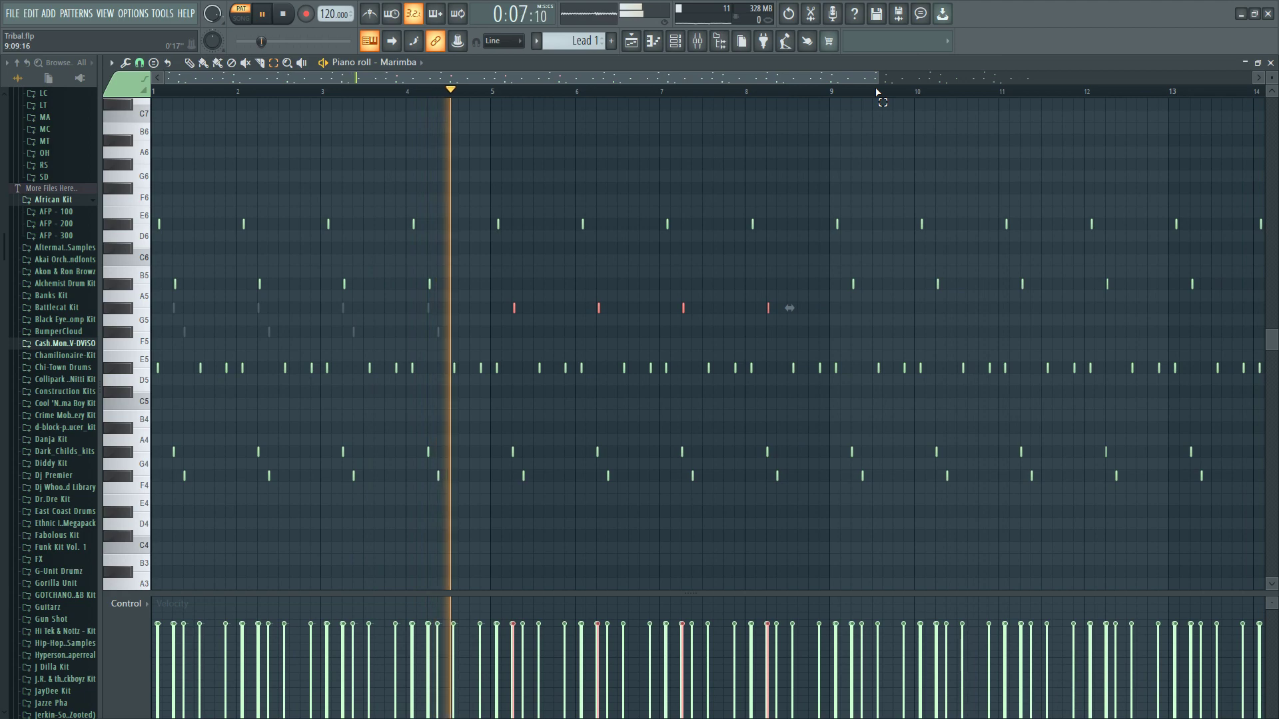
left_click_drag(795, 78, 842, 78)
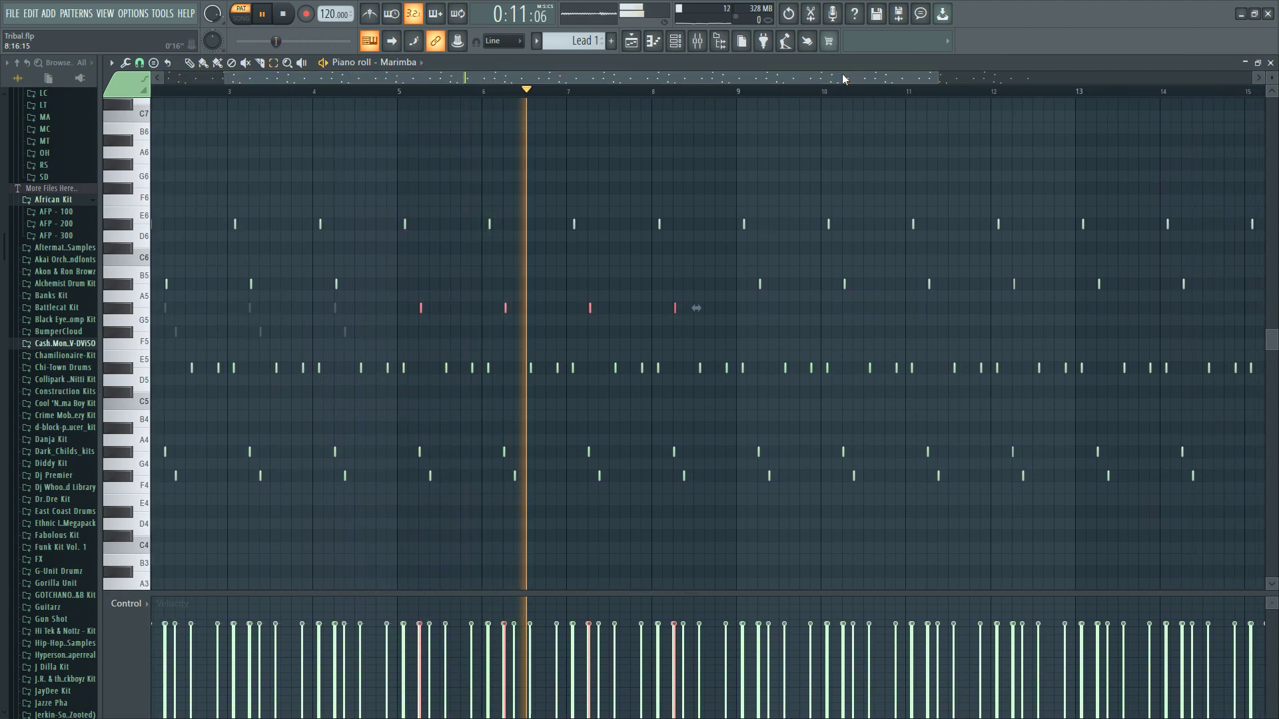
left_click_drag(1037, 272, 738, 306)
key("shift+Down")
key("shift+Down")
key("shift+Down")
key("shift+Down")
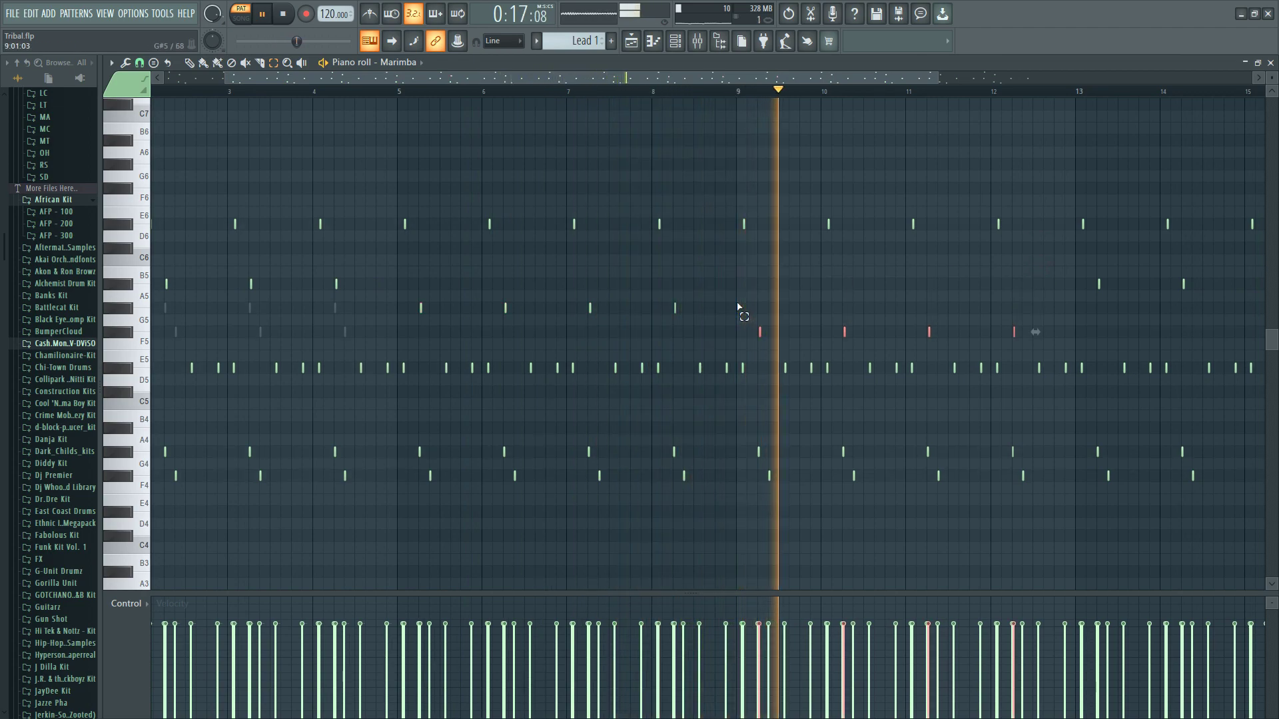
left_click_drag(739, 78, 958, 84)
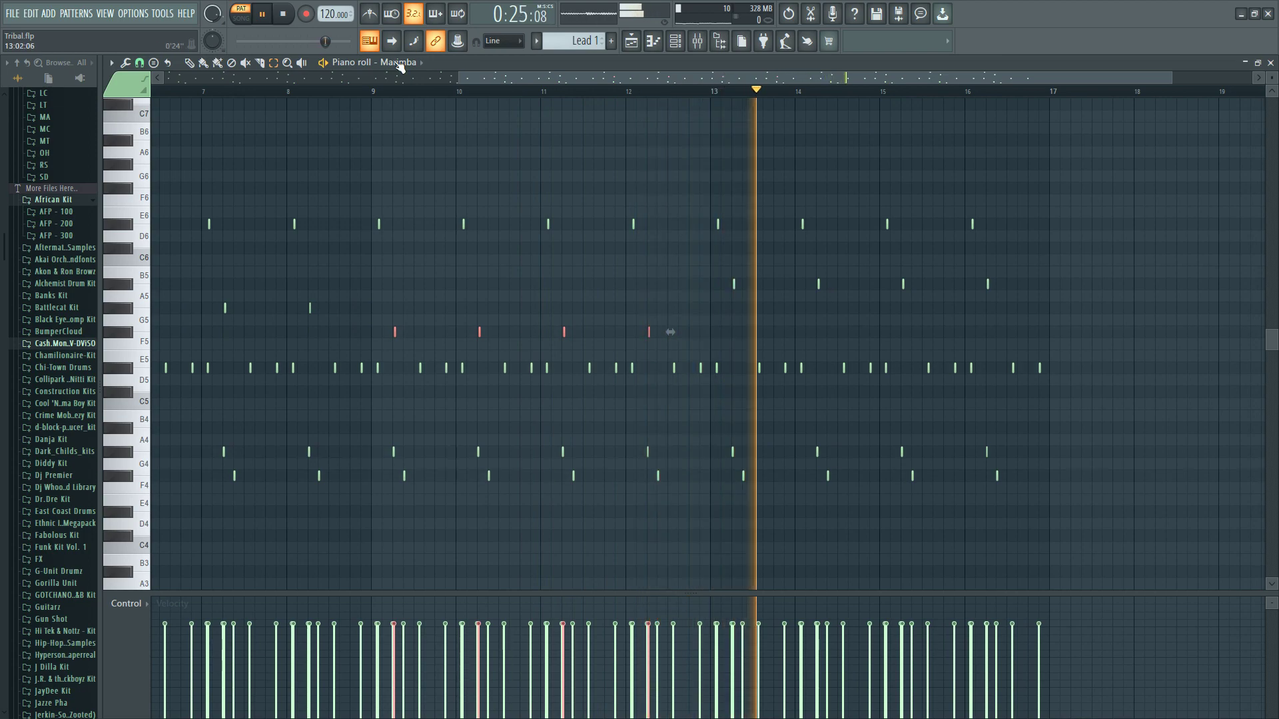
left_click(287, 21)
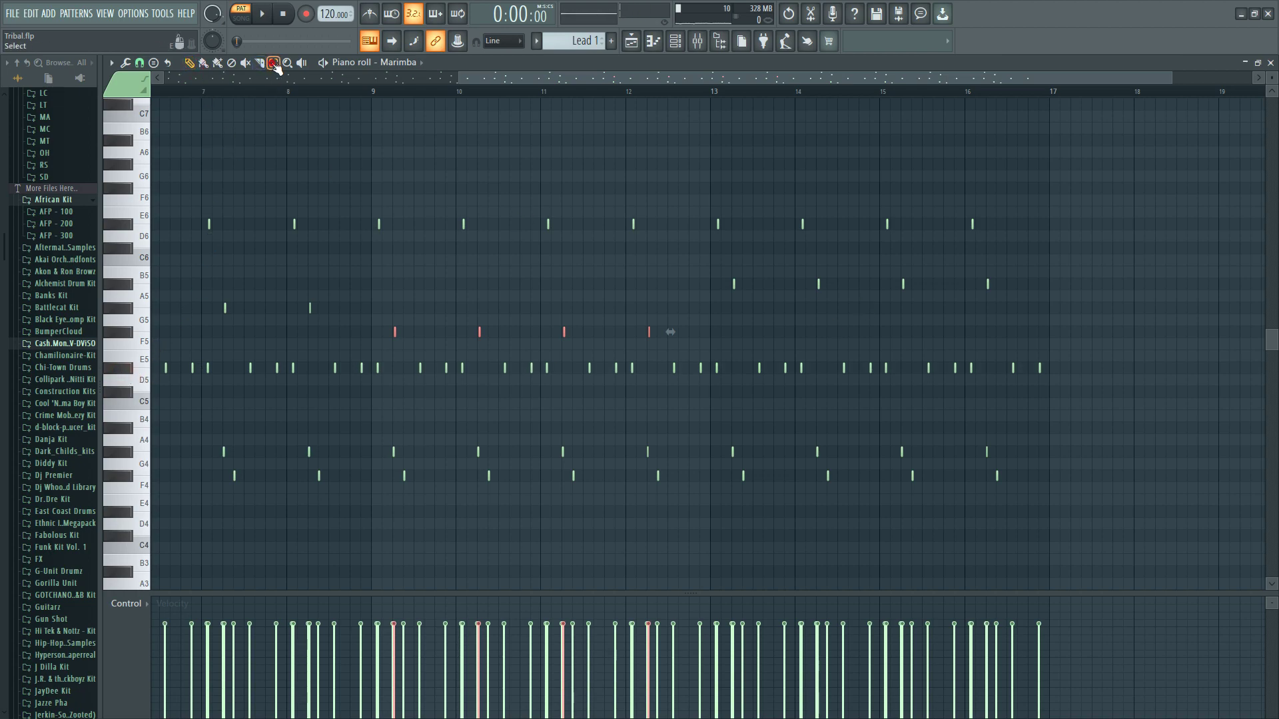
- Lower the four A#5 notes in bars 13 to 16 of the Marimba pattern to D#5
left_click_drag(1024, 280, 691, 299)
key("shift+Down")
key("shift+Down")
key("shift+Down")
key("shift+Down")
key("shift+Down")
key("shift+Down")
key("shift+Down")
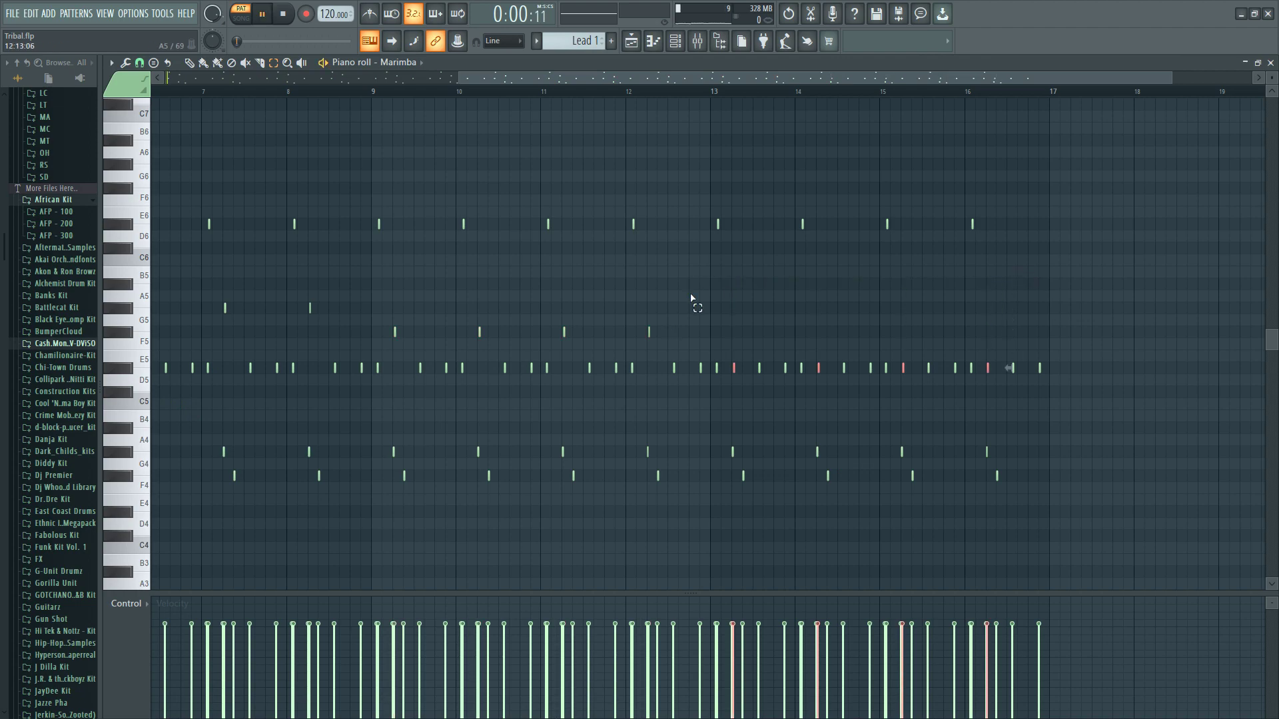
left_click_drag(851, 78, 337, 134)
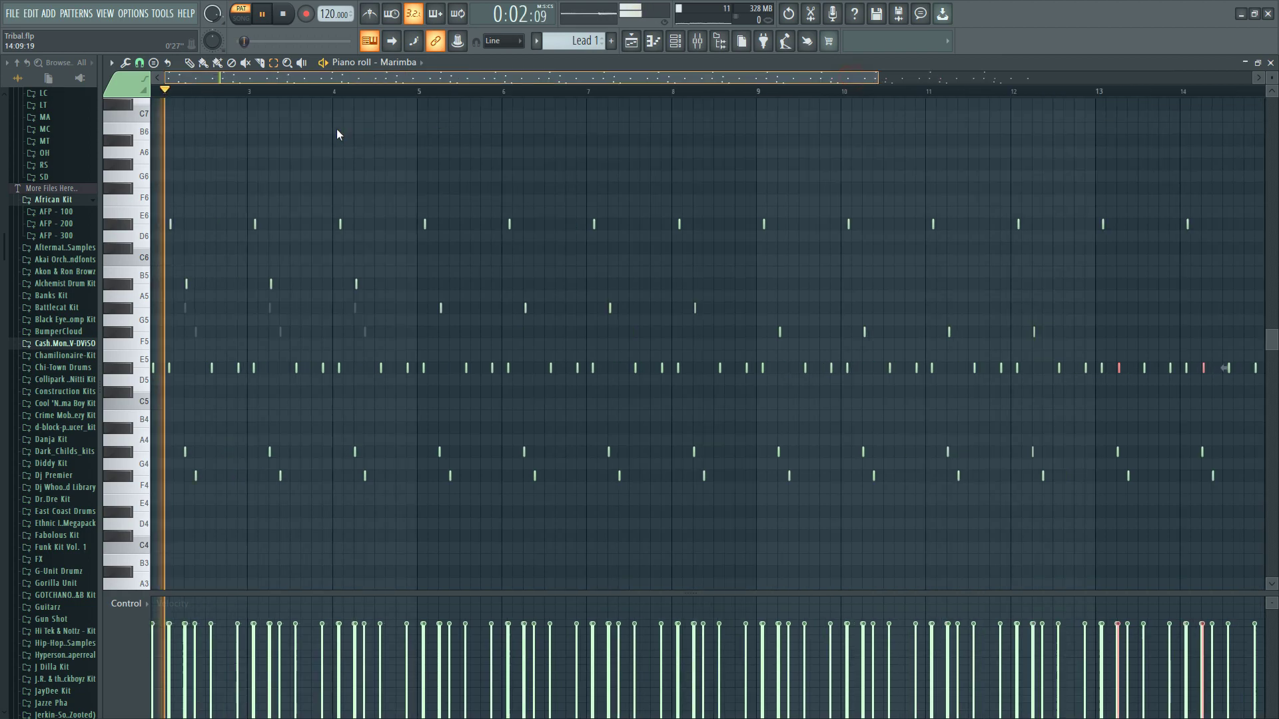
- Remove the Lead 1 clips on Track 13, keeping only the one starting at bar 25, and stop playback
left_click(630, 40)
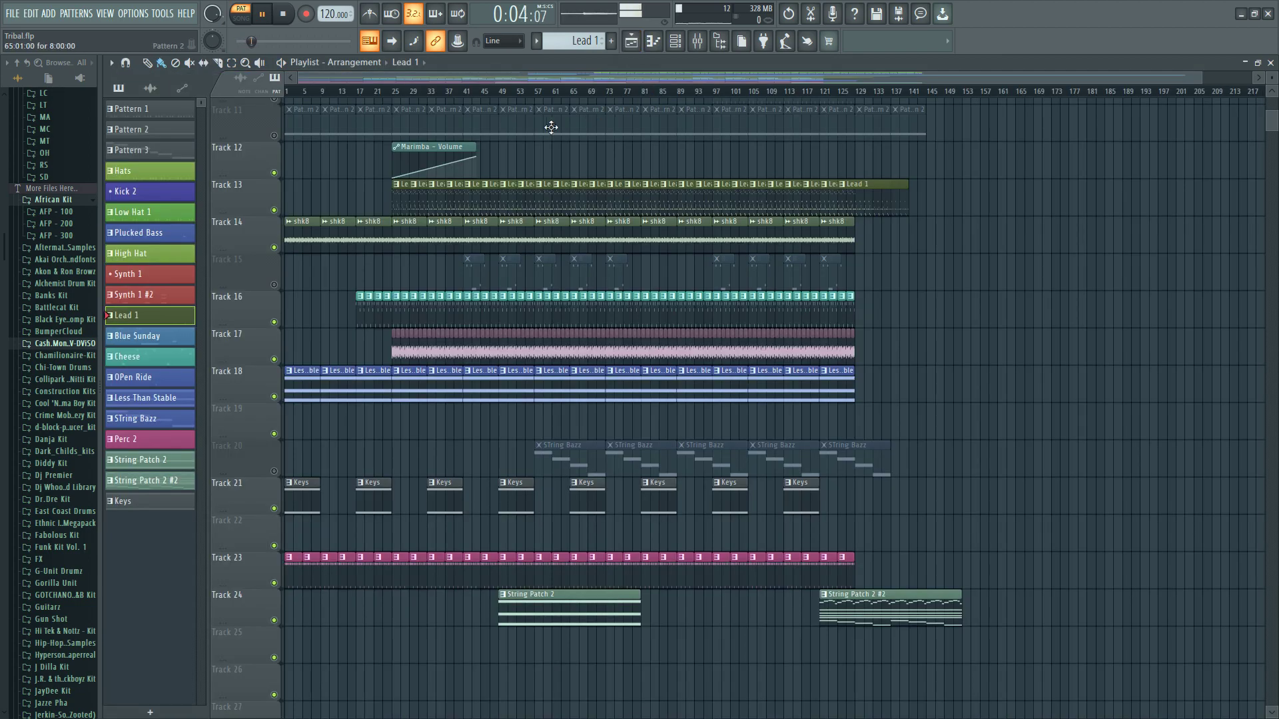
left_click_drag(907, 198, 457, 200)
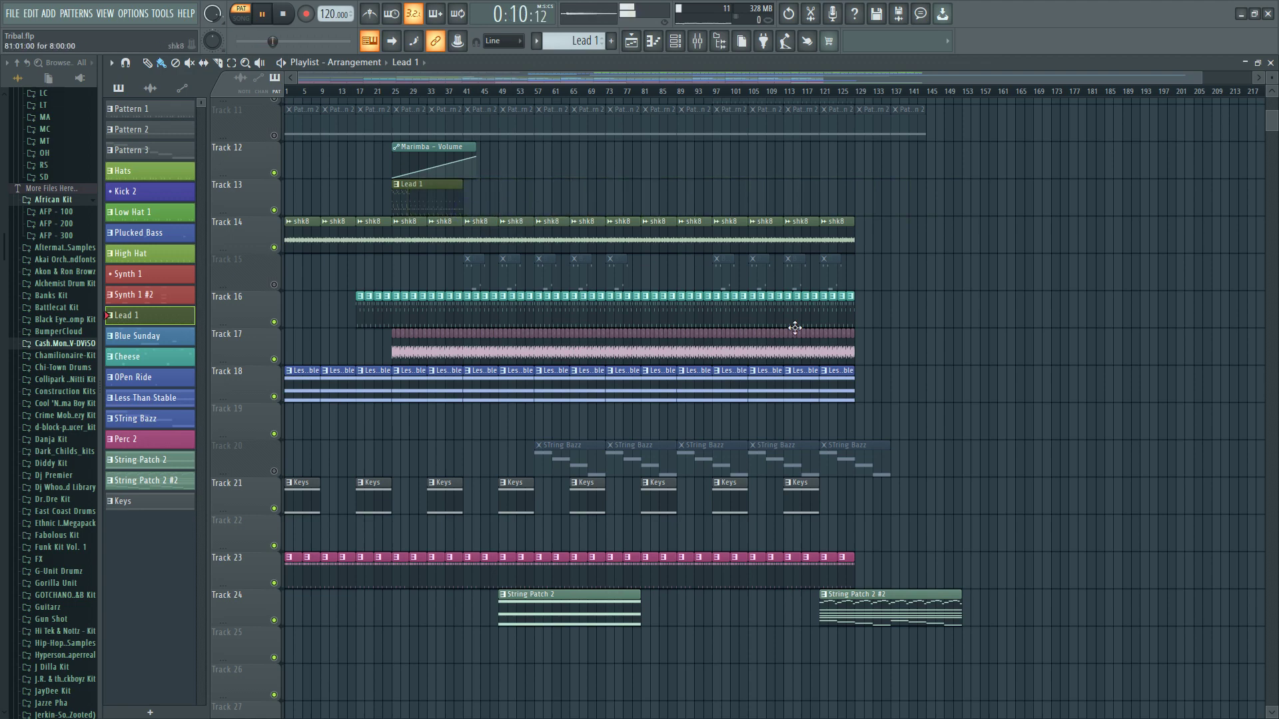
left_click(897, 615)
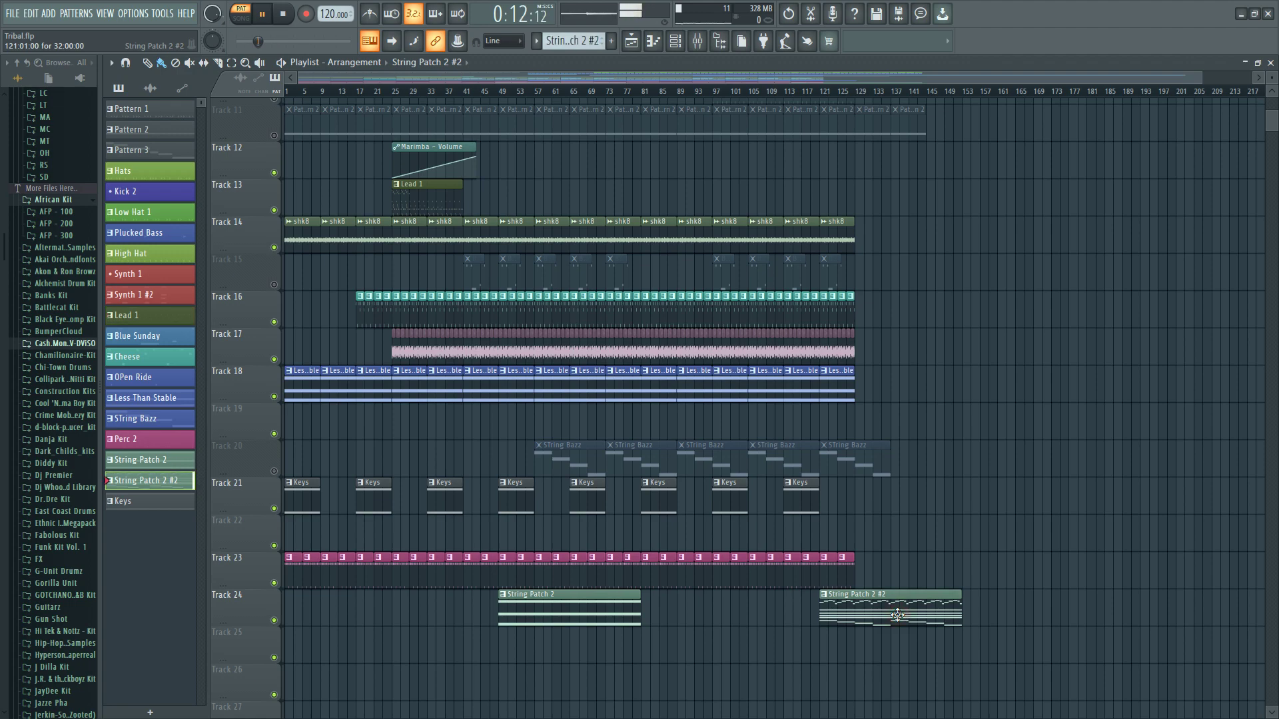
left_click(288, 16)
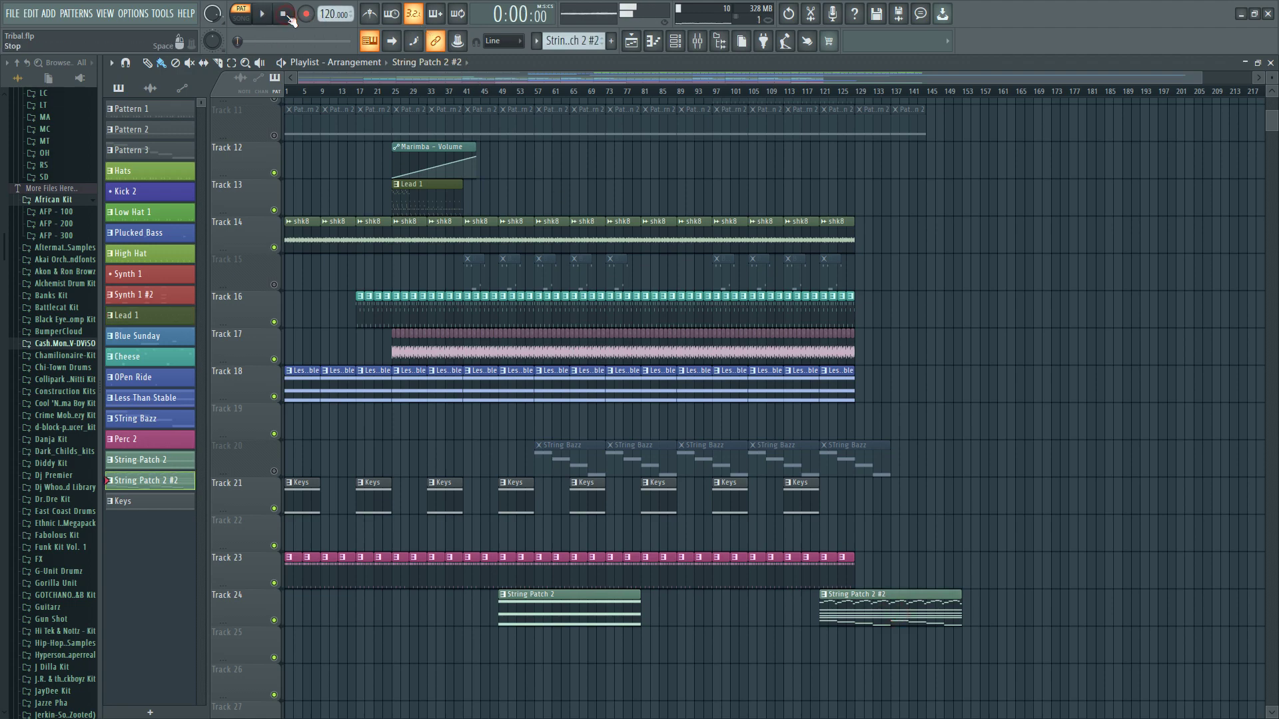
- Audition the reworked Lead 1 pattern with the String patch 1 channel selected for playing along, and stop playback
double_click(434, 200)
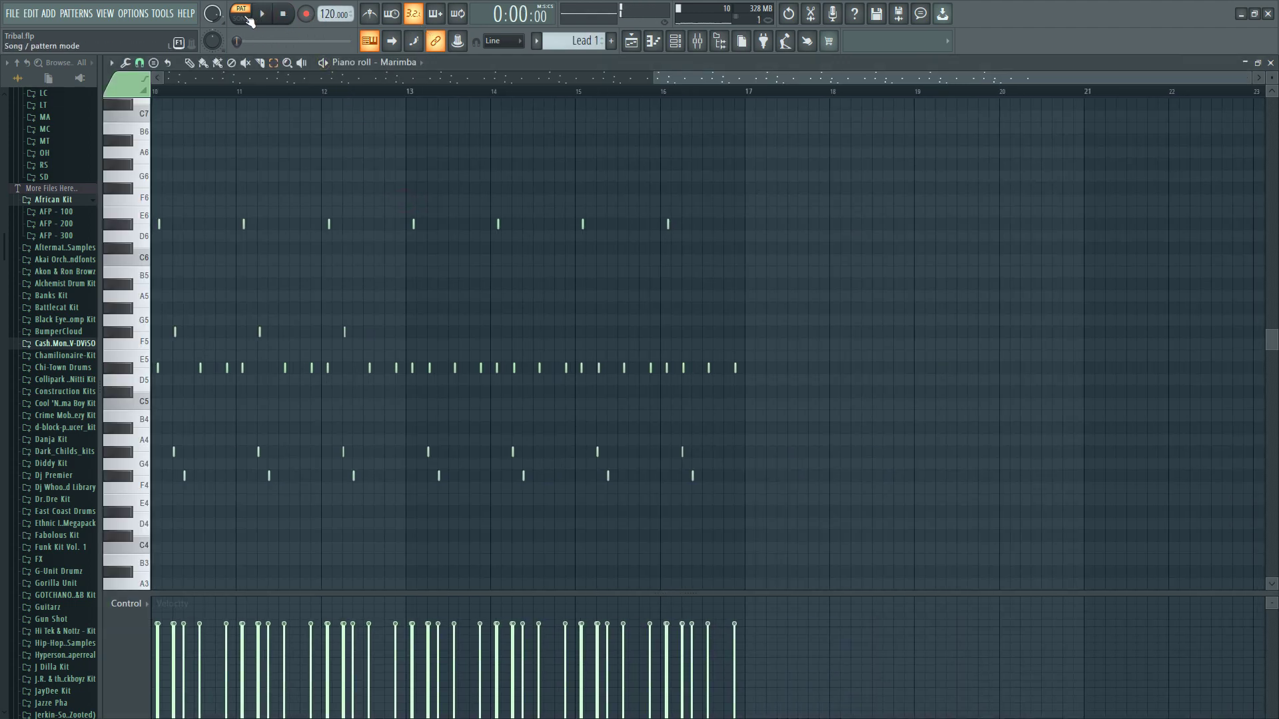
key("space")
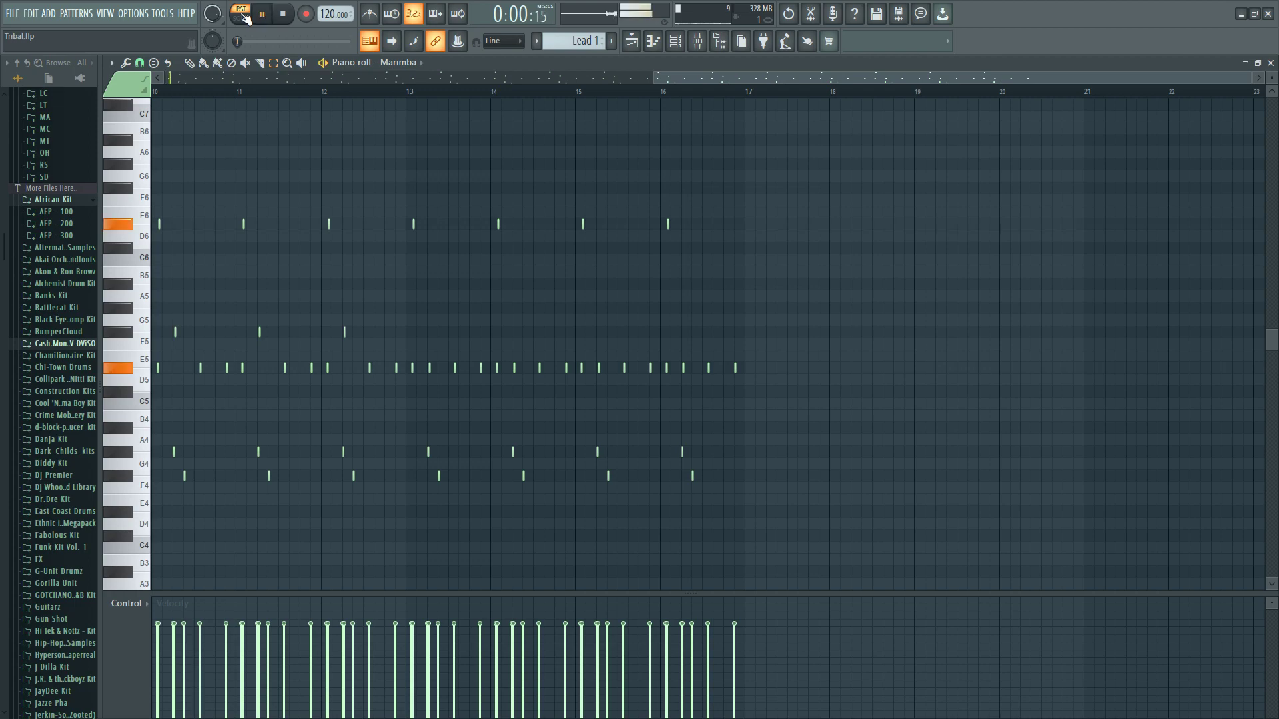
left_click(674, 40)
scroll(272, 562, "down", 3)
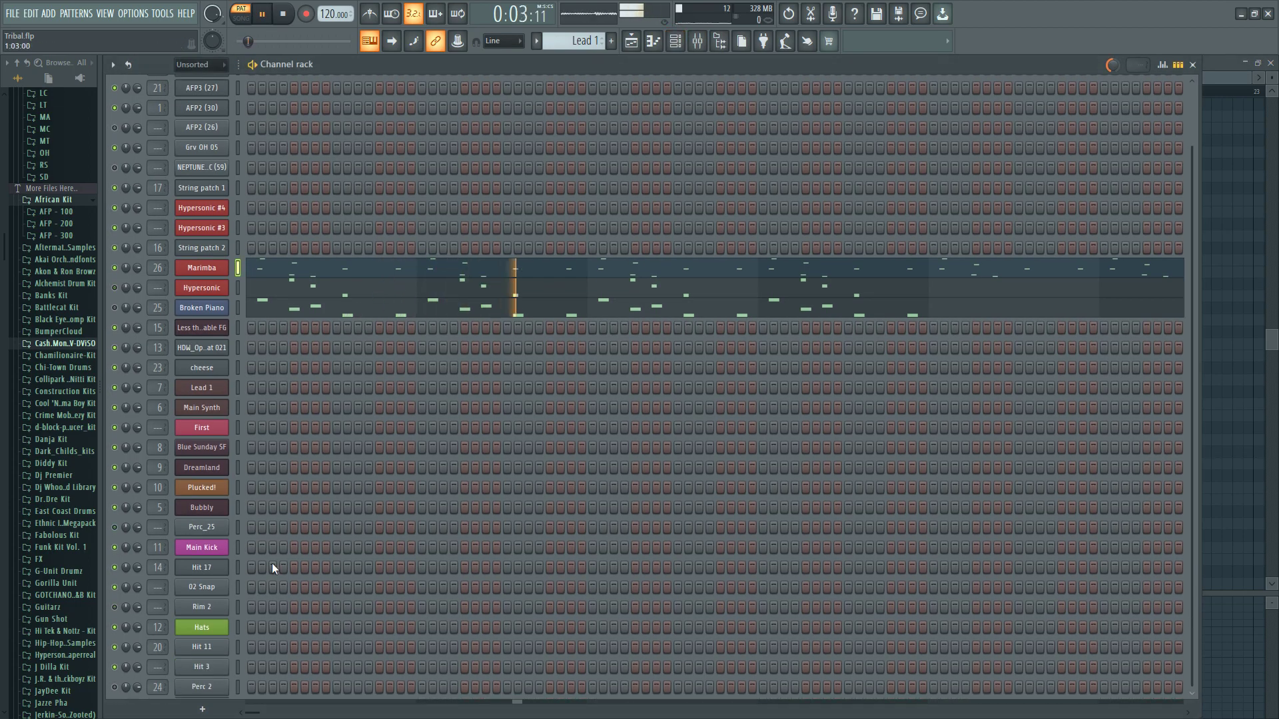
scroll(254, 529, "up", 2)
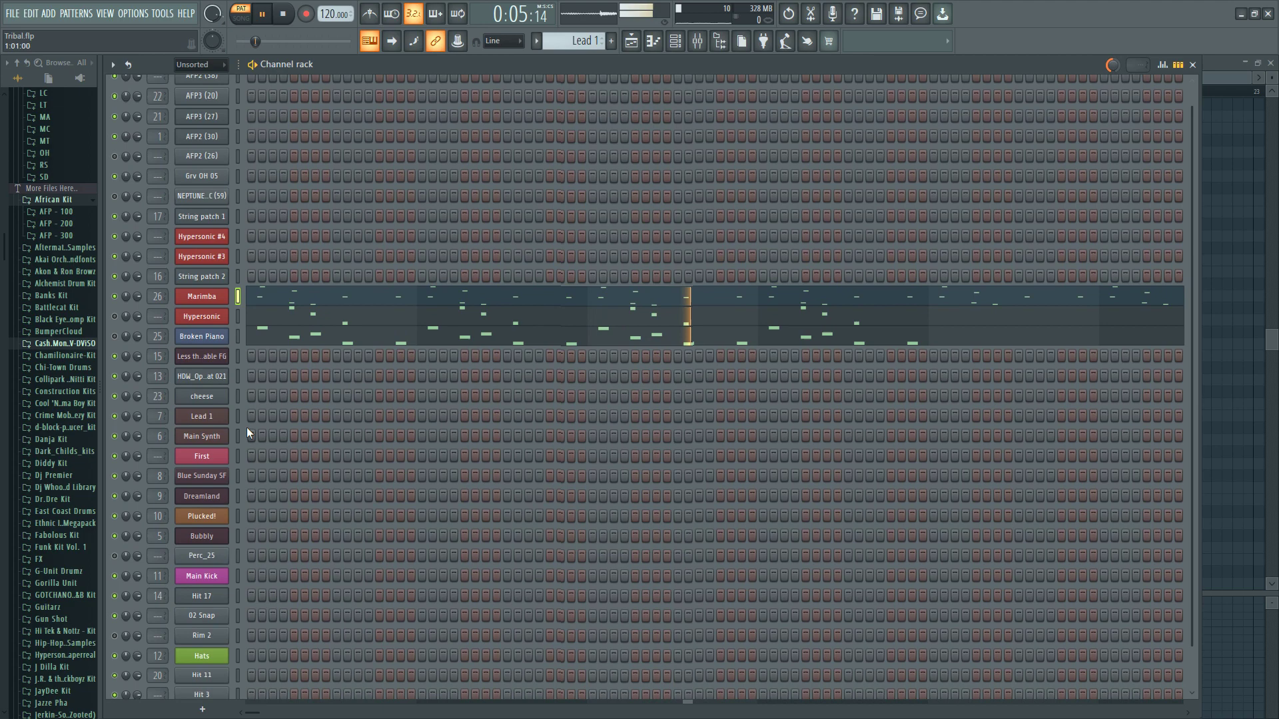
scroll(235, 342, "up", 1)
left_click(236, 235)
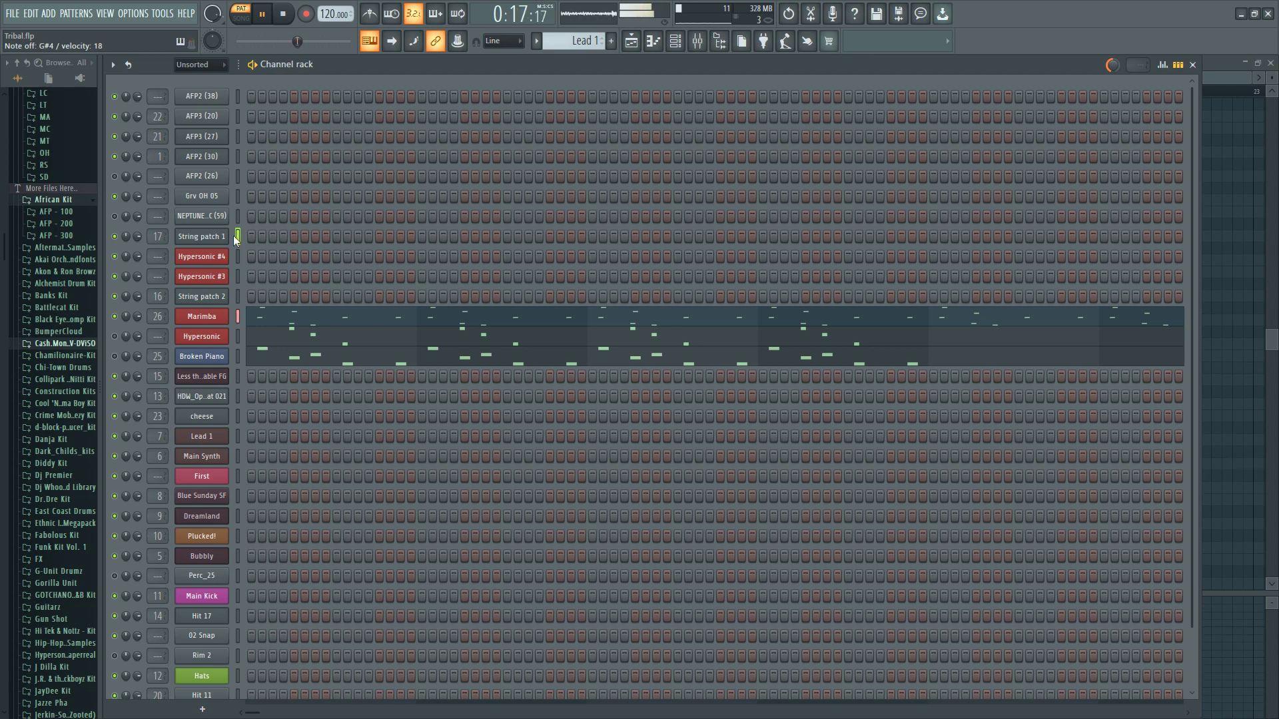
key("space")
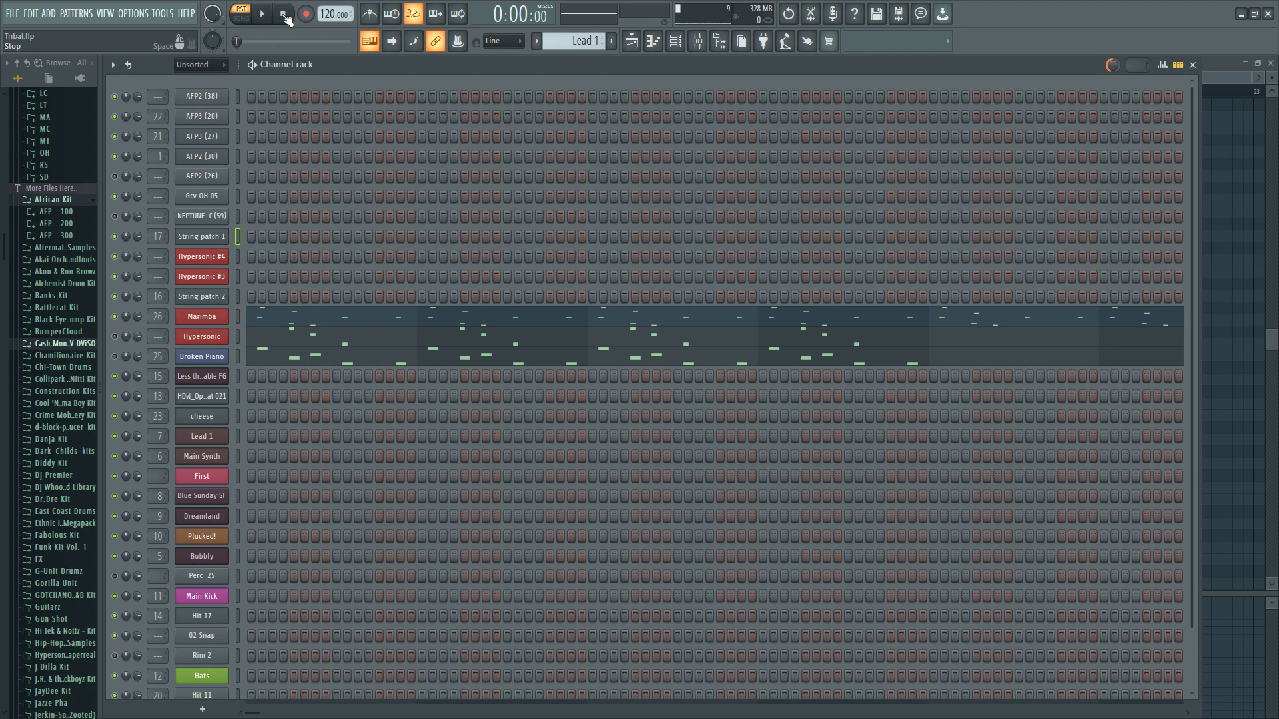
- Repeat the 16-bar Lead 1 clip six times along Track 13 from bar 41, and play the song from bar 25
left_click(632, 43)
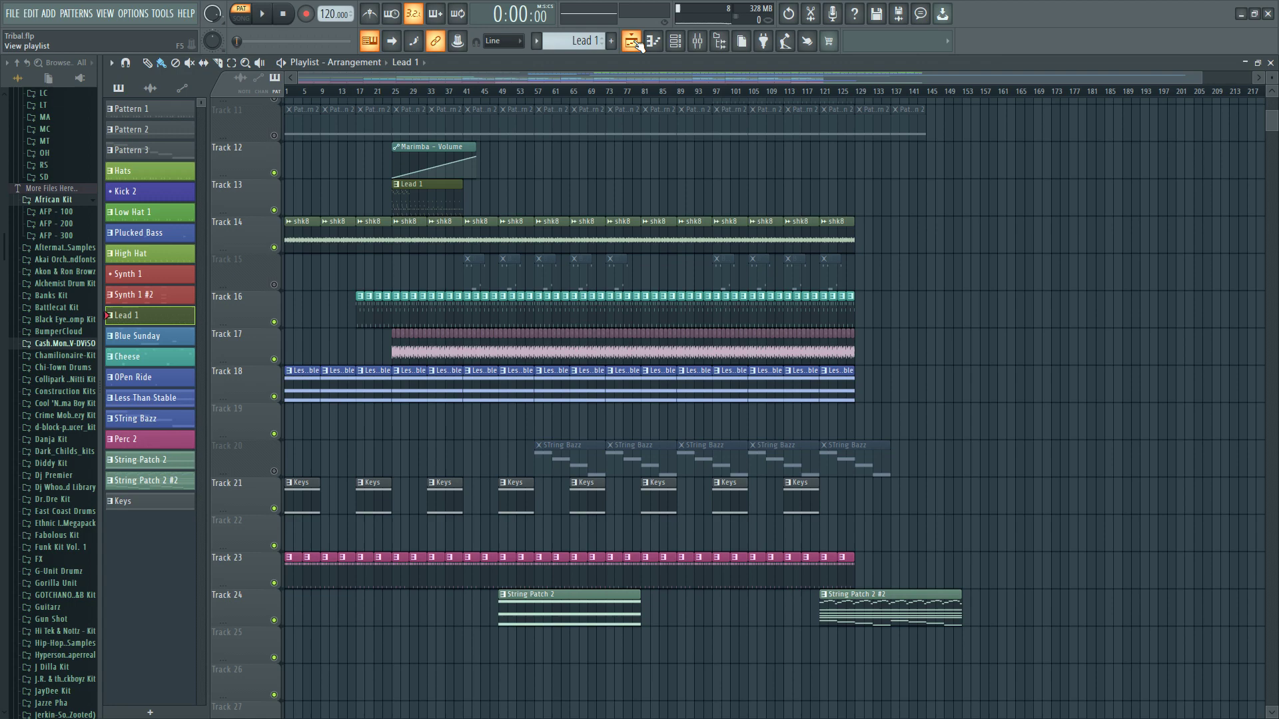
mouse_move(470, 201)
left_mouse_down()
mouse_move(589, 209)
mouse_move(839, 201)
left_mouse_up()
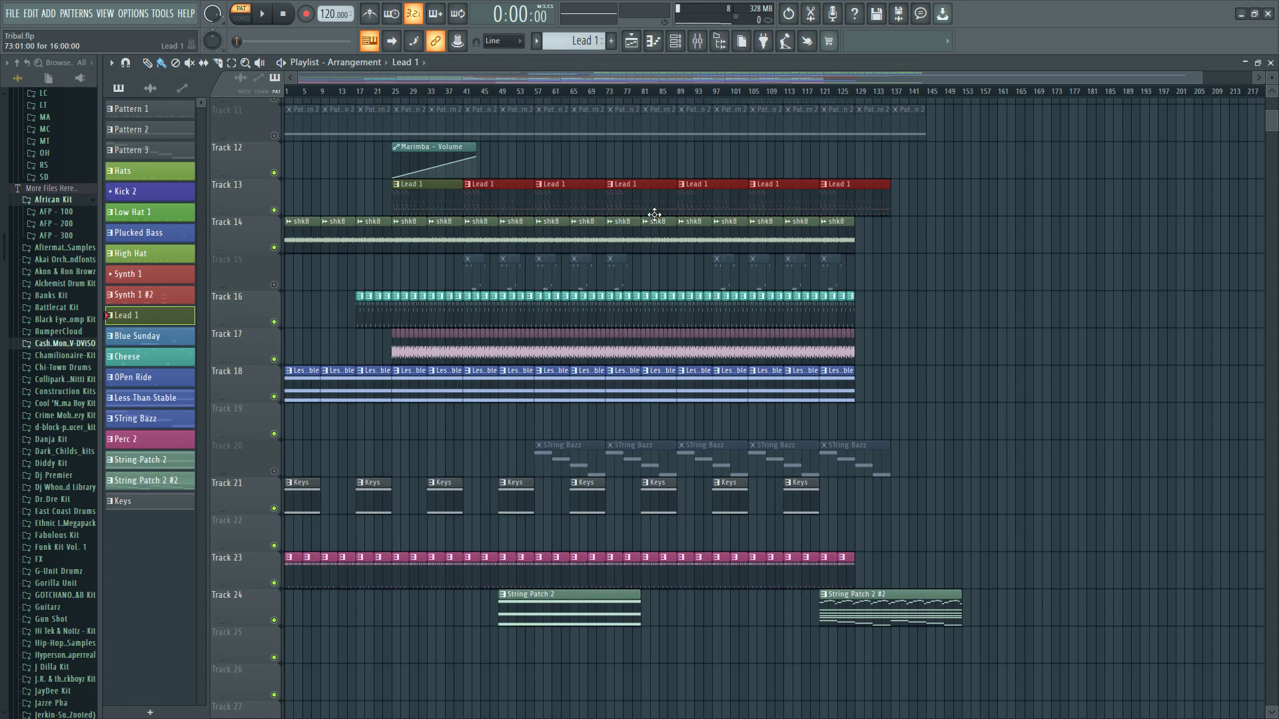
left_click(398, 96)
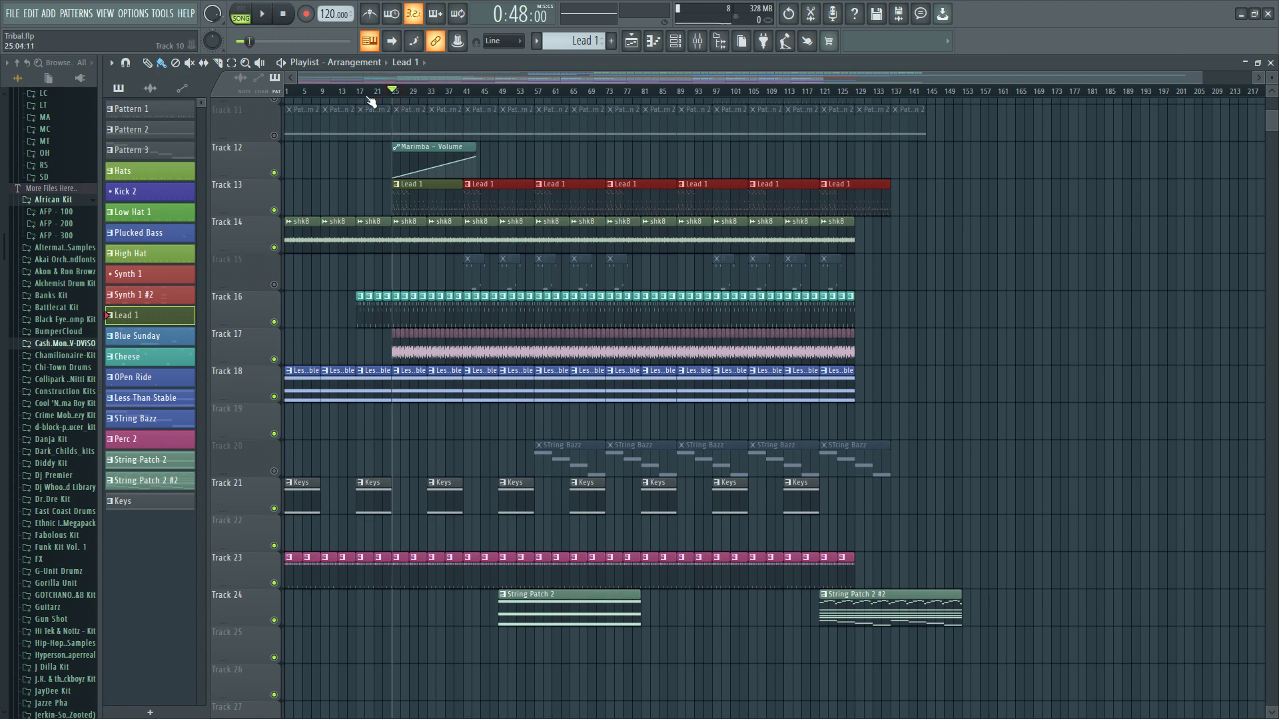
left_click(263, 15)
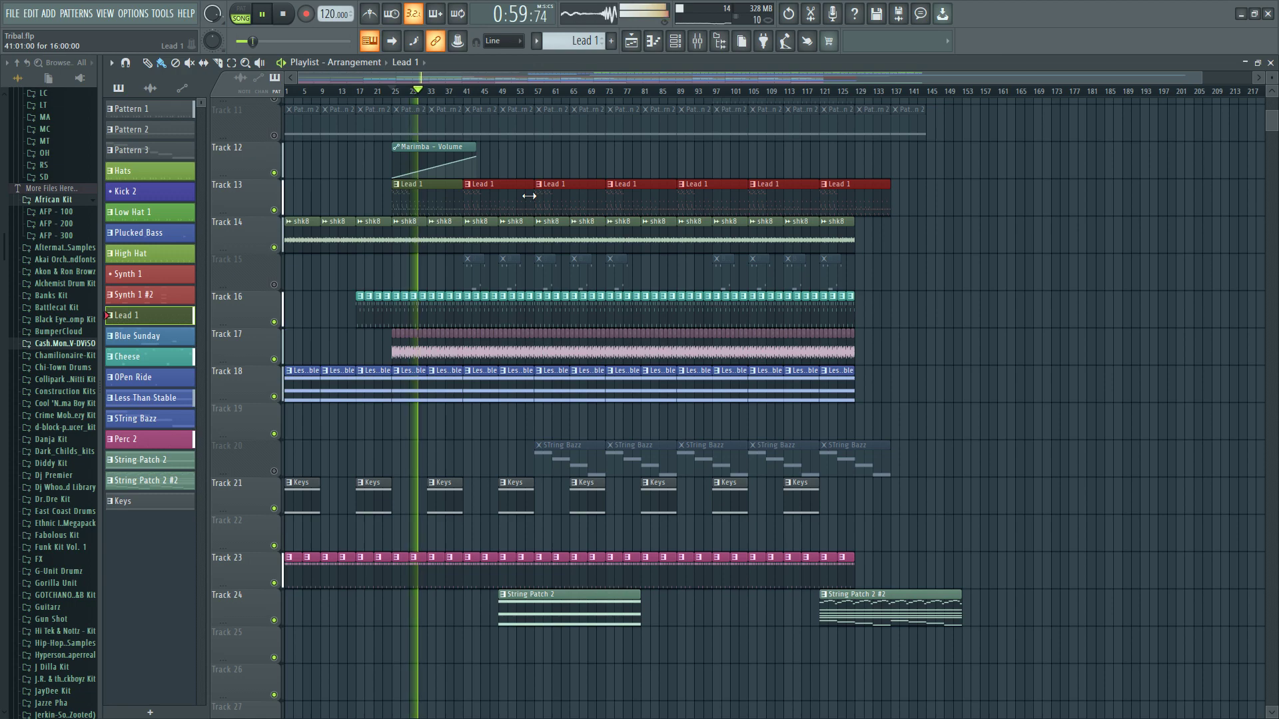
- Check the held notes of String Patch 2 during song playback, return to the arrangement, and stop the song
double_click(556, 616)
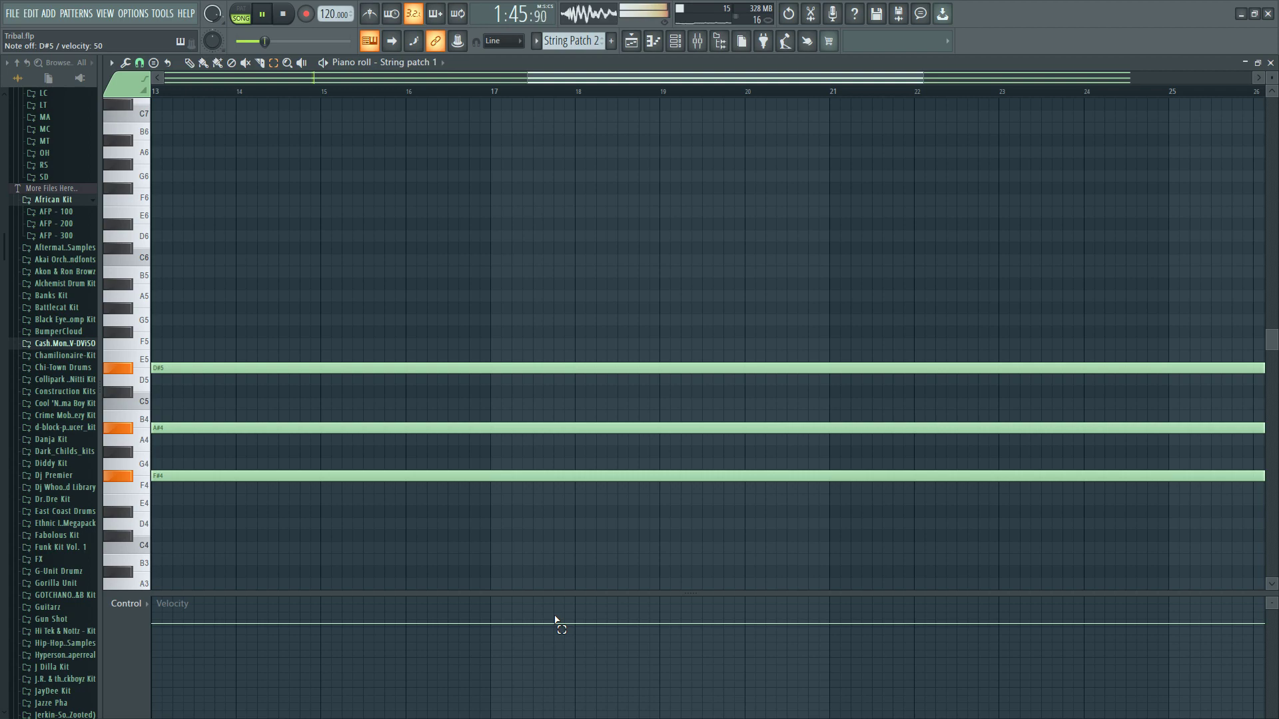
key("F5")
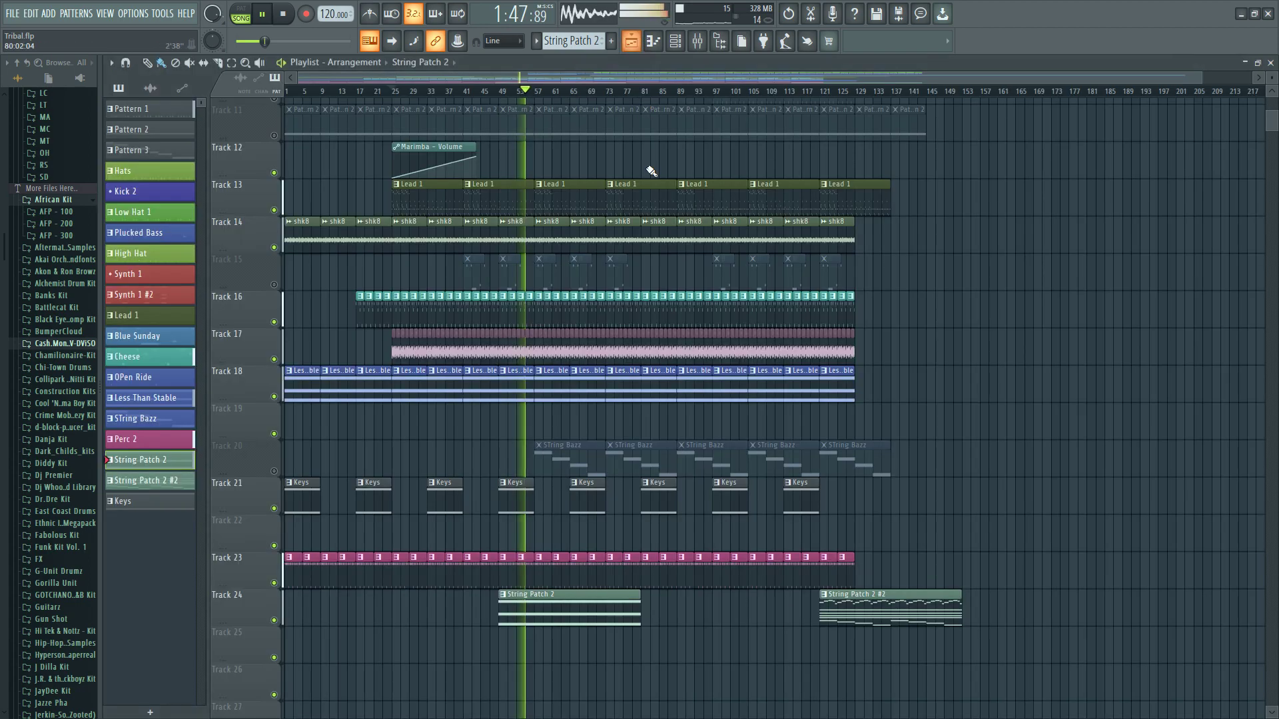
left_click(287, 14)
left_click(286, 15)
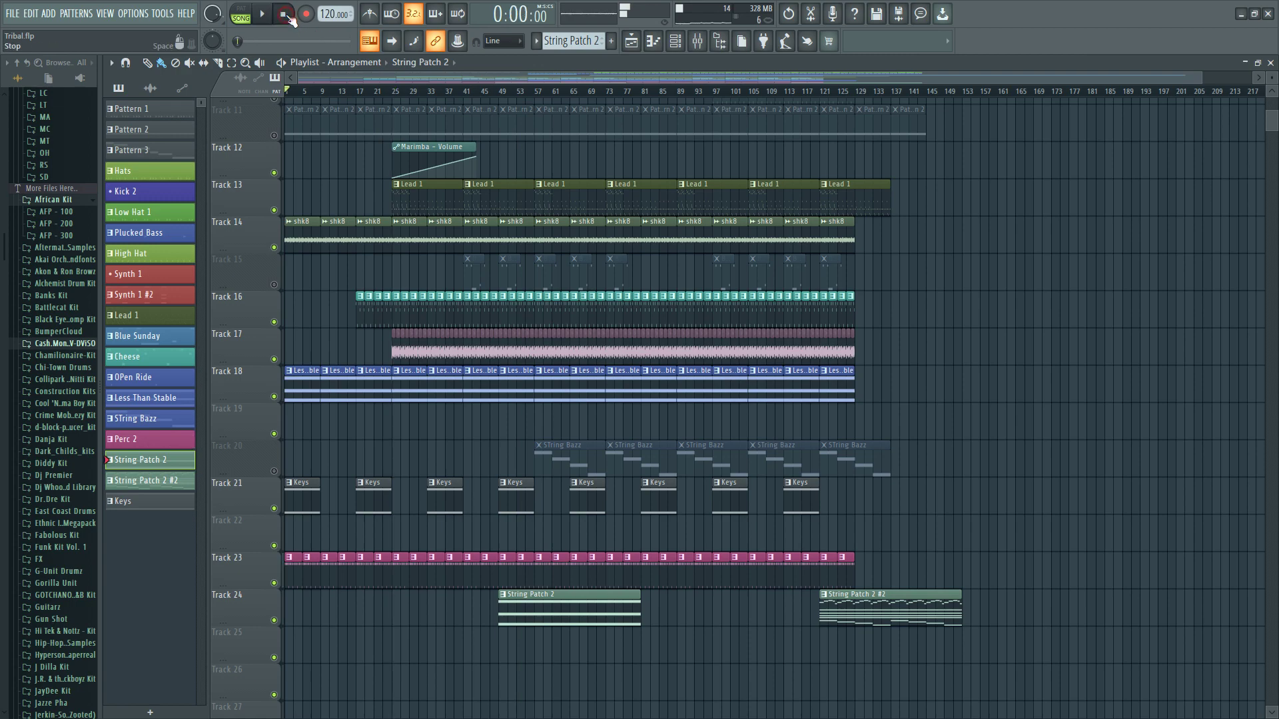
- Move the String Patch 2 clip on Track 24 to bar 25 and fill Track 13 from bar 25 to 57 with four-bar Lead 1 clips
left_click_drag(562, 611, 528, 585)
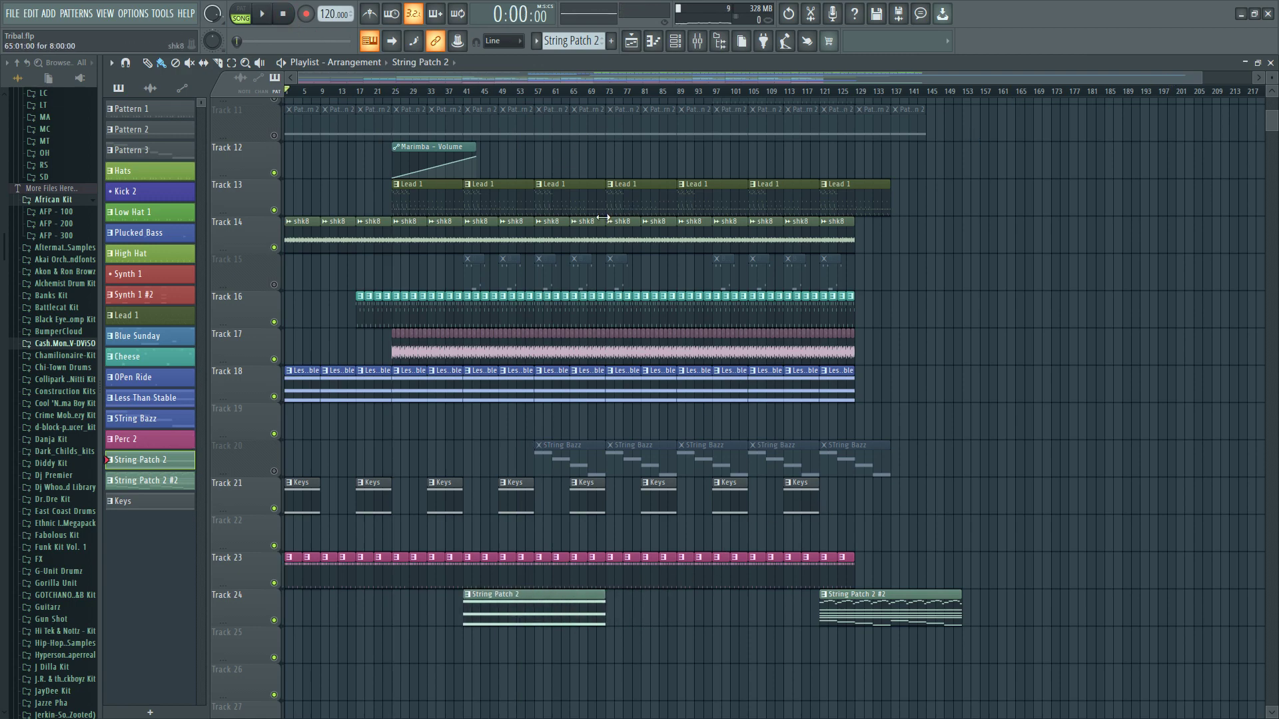
left_click_drag(492, 201, 505, 200)
left_click(496, 201)
mouse_move(458, 210)
left_mouse_down()
mouse_move(407, 208)
mouse_move(436, 206)
left_mouse_up()
left_click_drag(523, 597, 456, 610)
right_click(509, 200)
left_click(433, 203)
left_click_drag(453, 202, 511, 205)
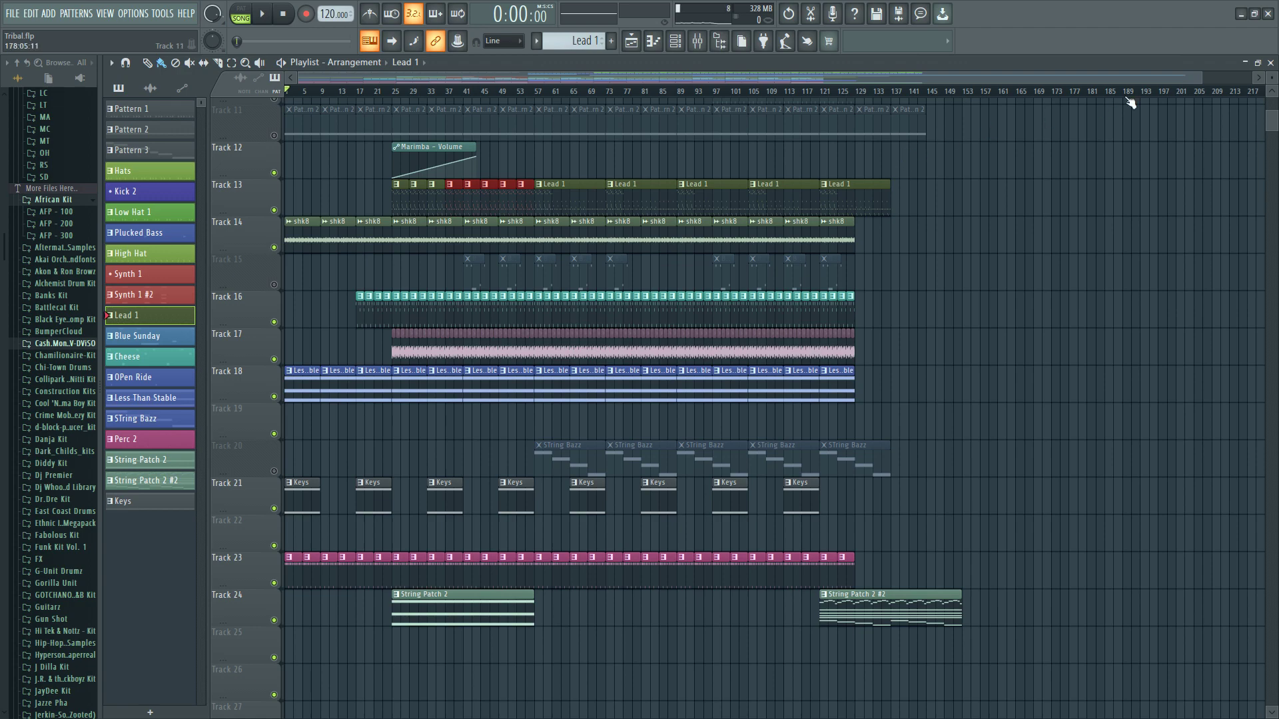
- Select bars 25 to 59 in the playlist and open the String patch 1 channel settings to check its mixer track
left_click_drag(1203, 76, 851, 177)
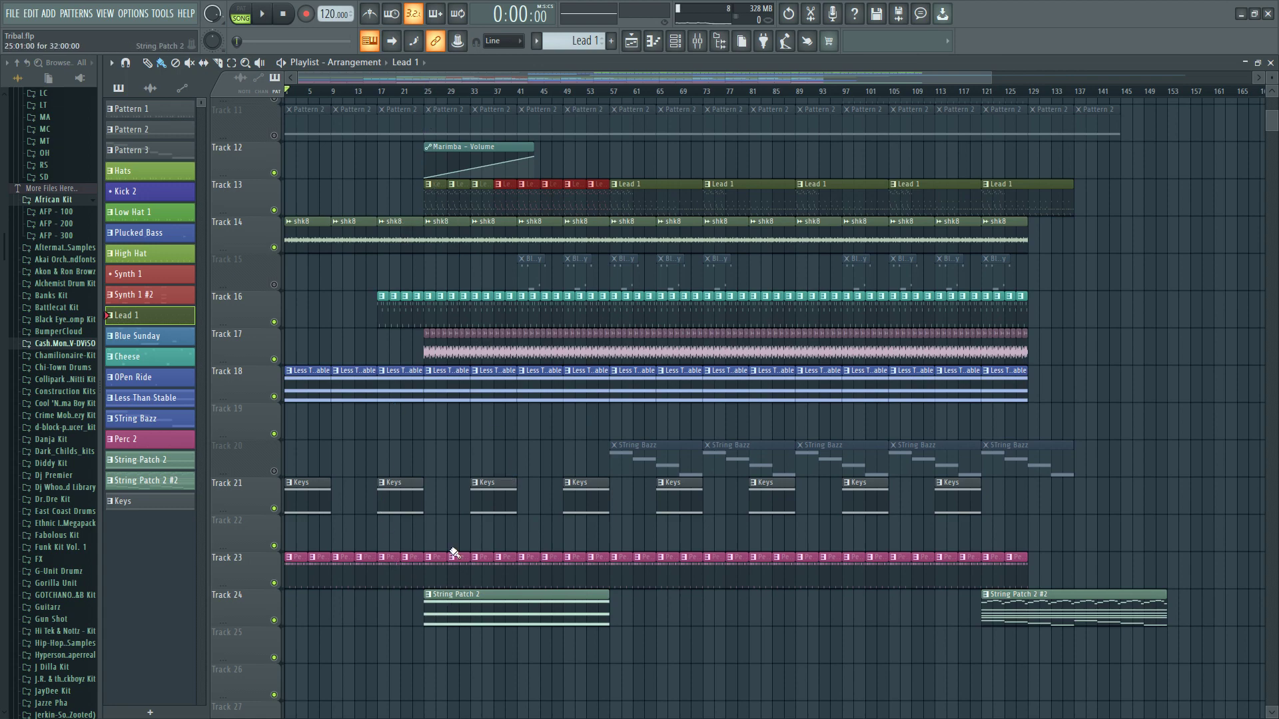
left_click_drag(427, 91, 610, 92)
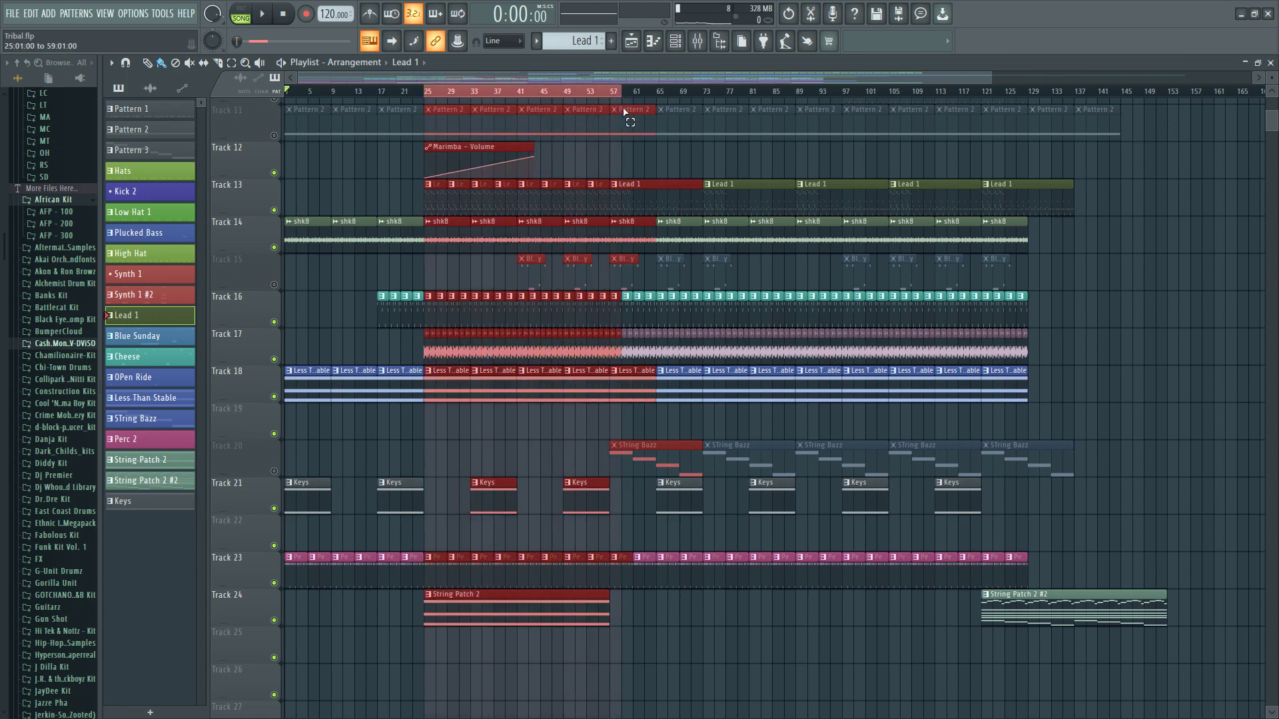
double_click(506, 602)
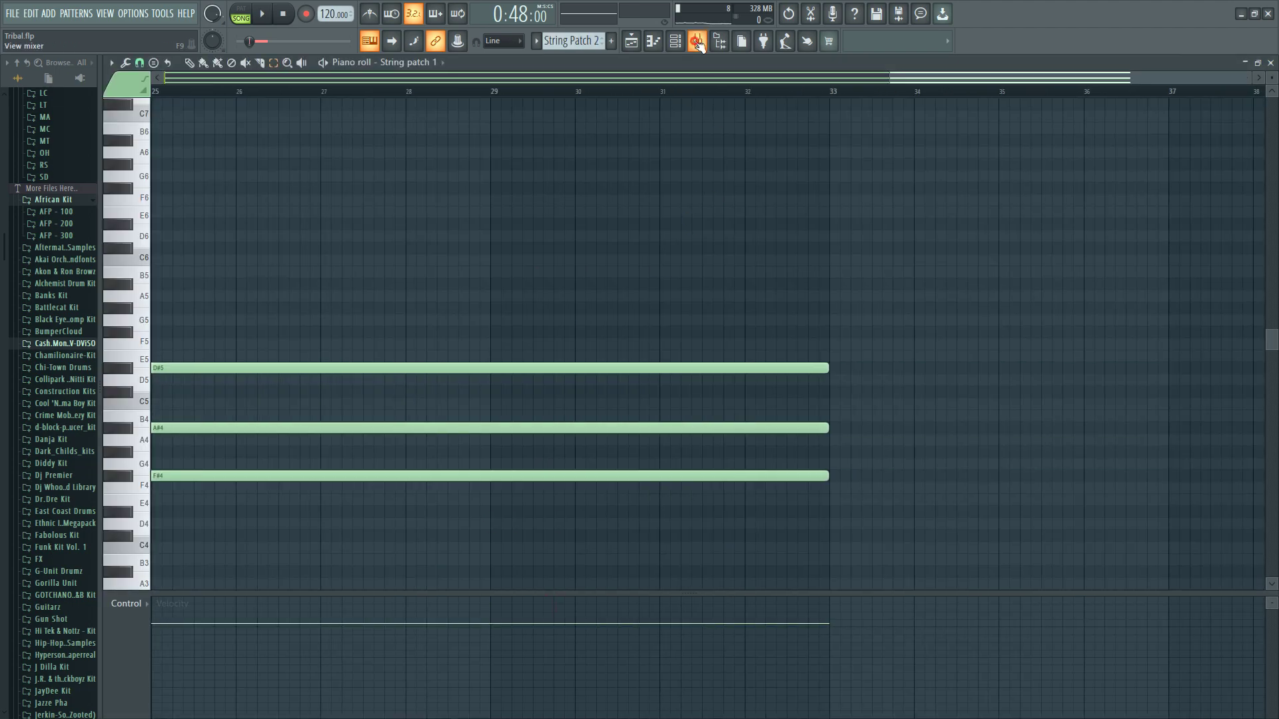
key("F9")
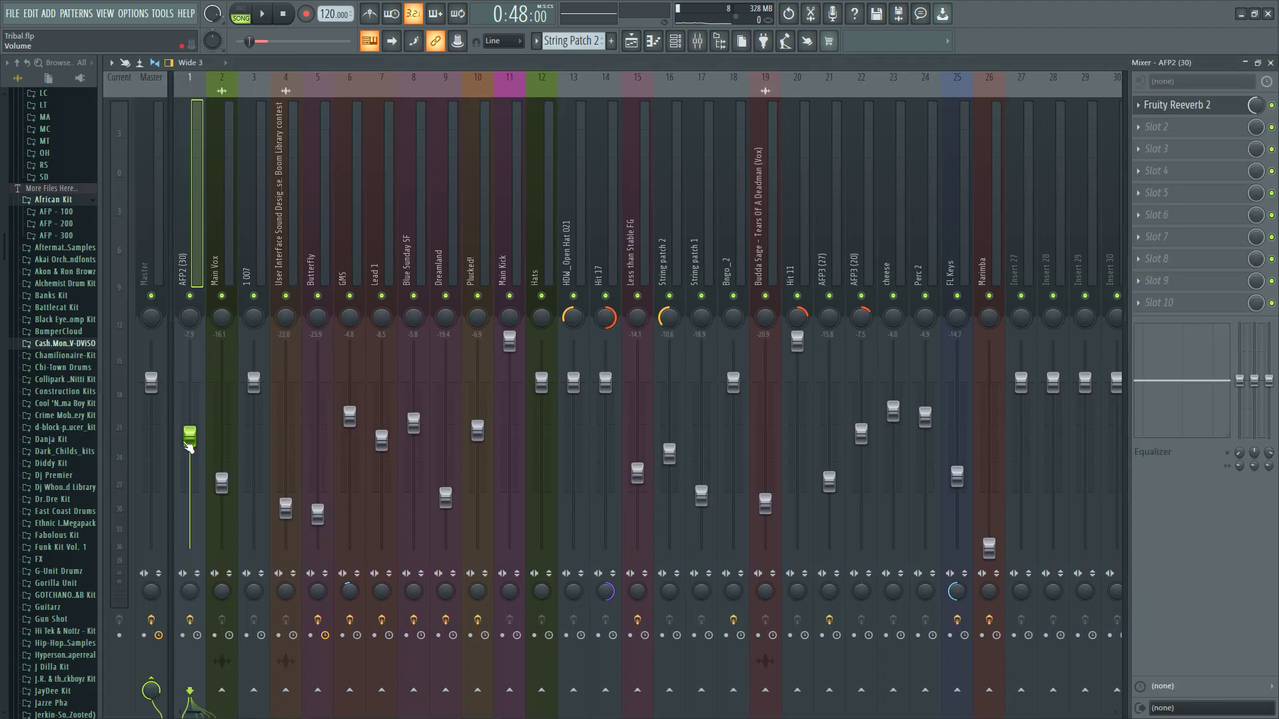
key("F6")
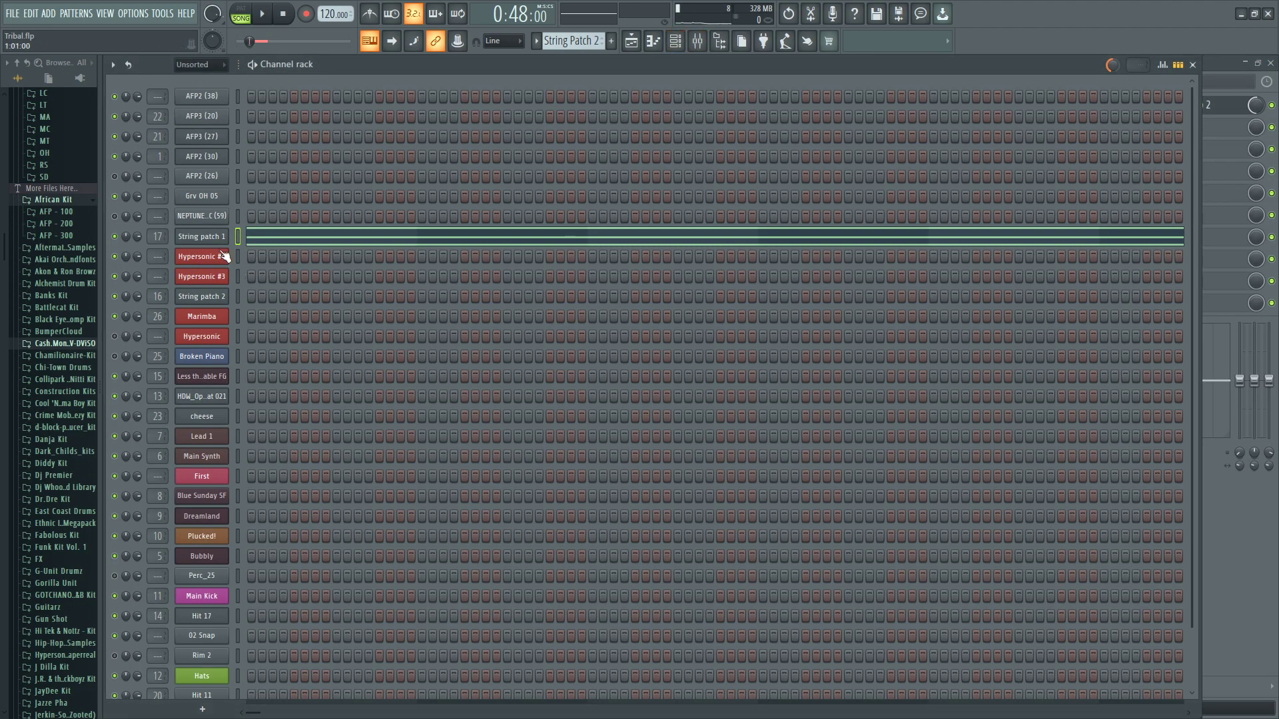
left_click(216, 238)
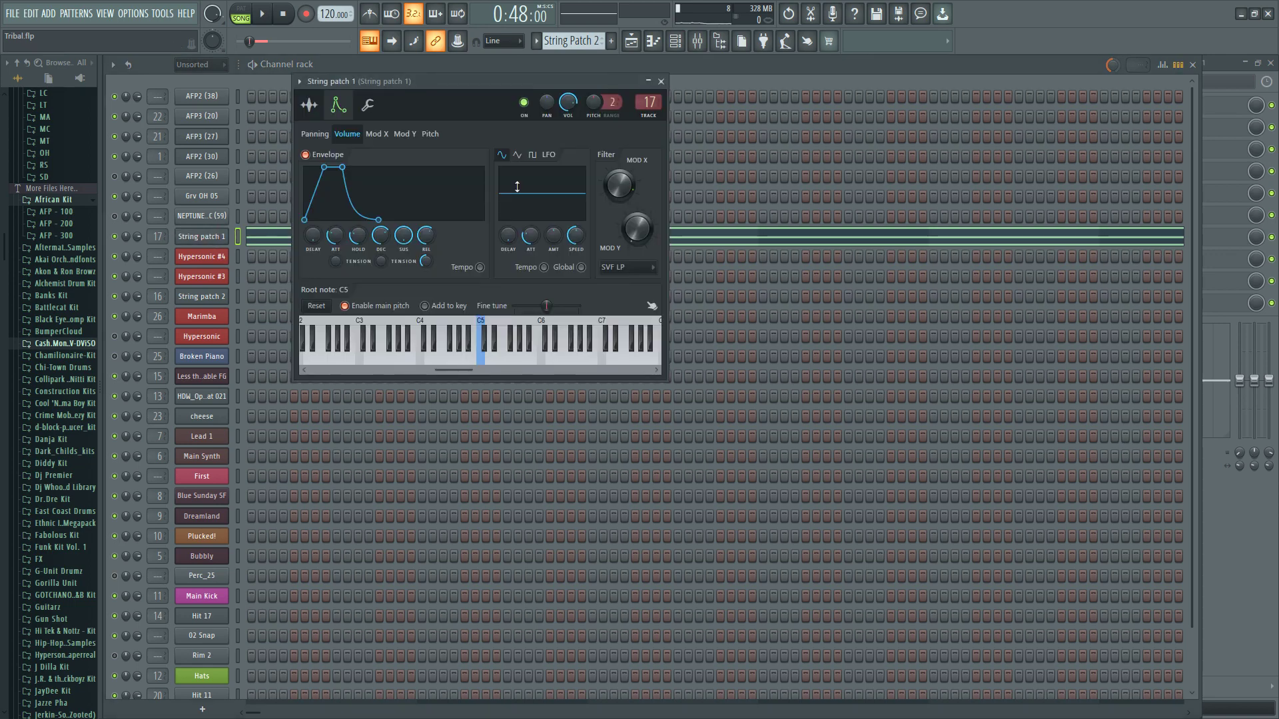
- Create an automation clip for the String patch 1 mixer volume over the selected bars and return to the playlist
left_click(699, 47)
right_click(708, 499)
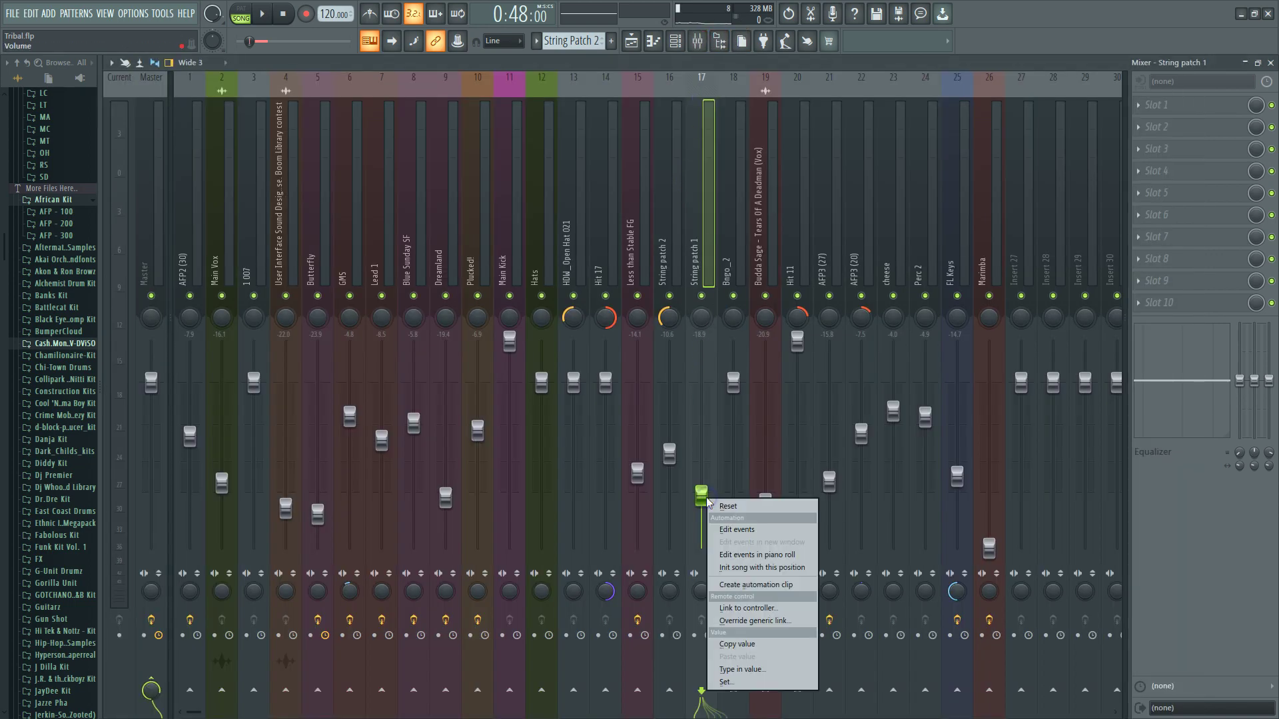
left_click(630, 41)
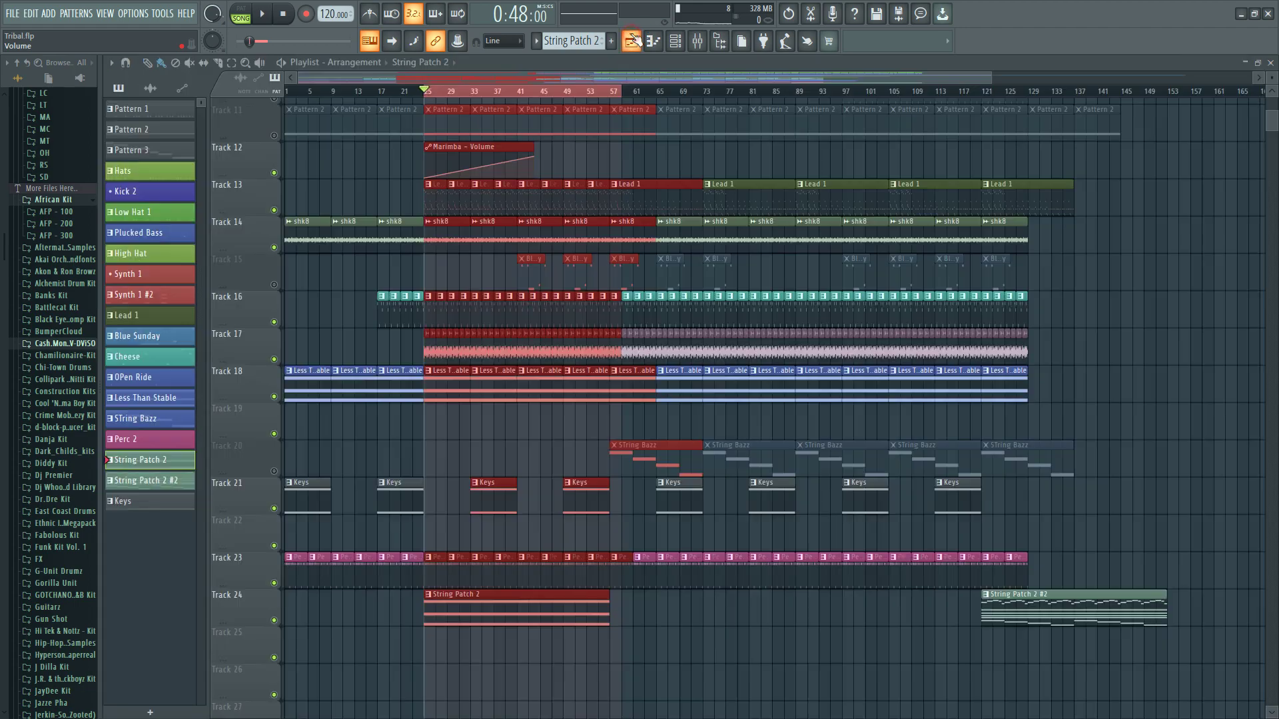
left_click(451, 62)
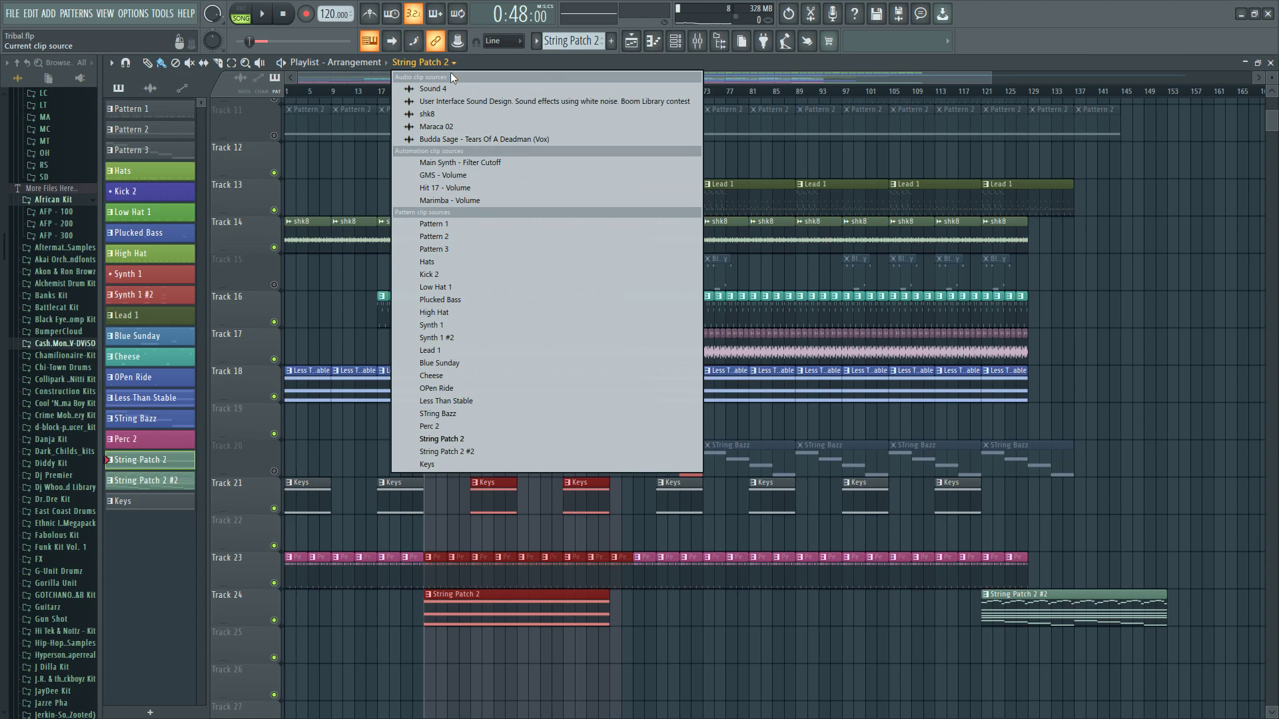
left_click(700, 42)
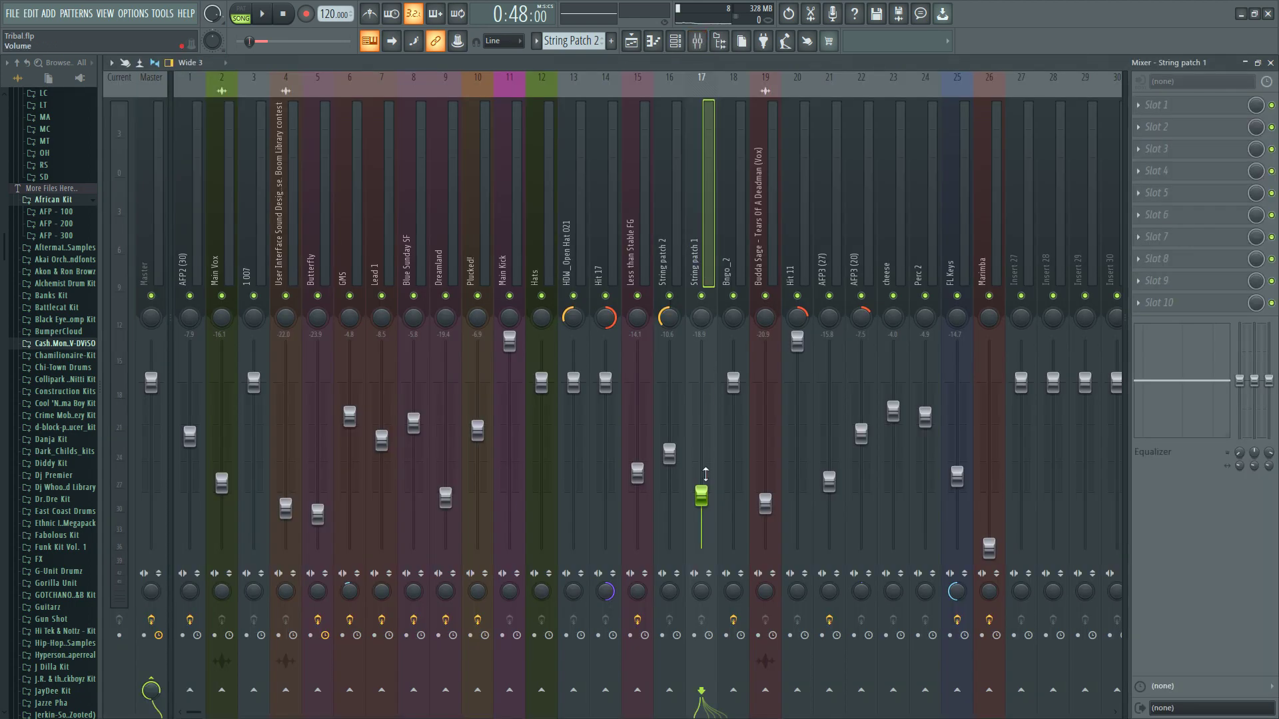
right_click(708, 504)
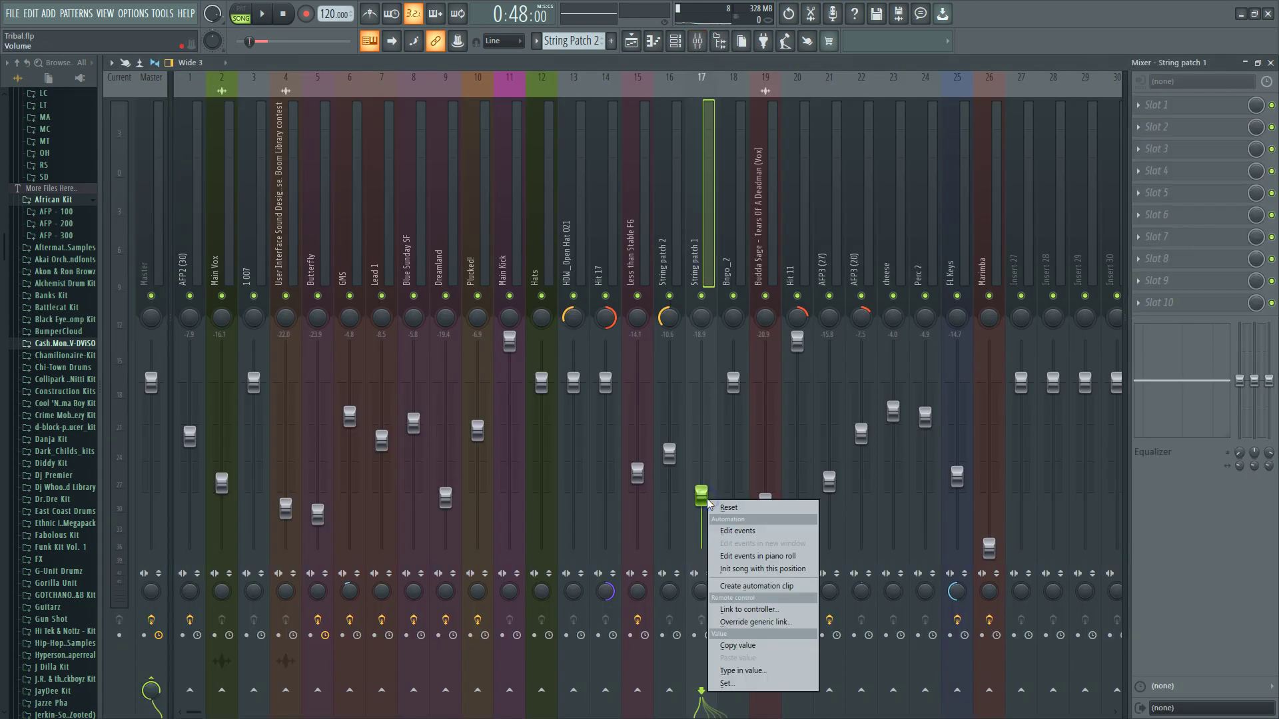
left_click(764, 589)
left_click(630, 41)
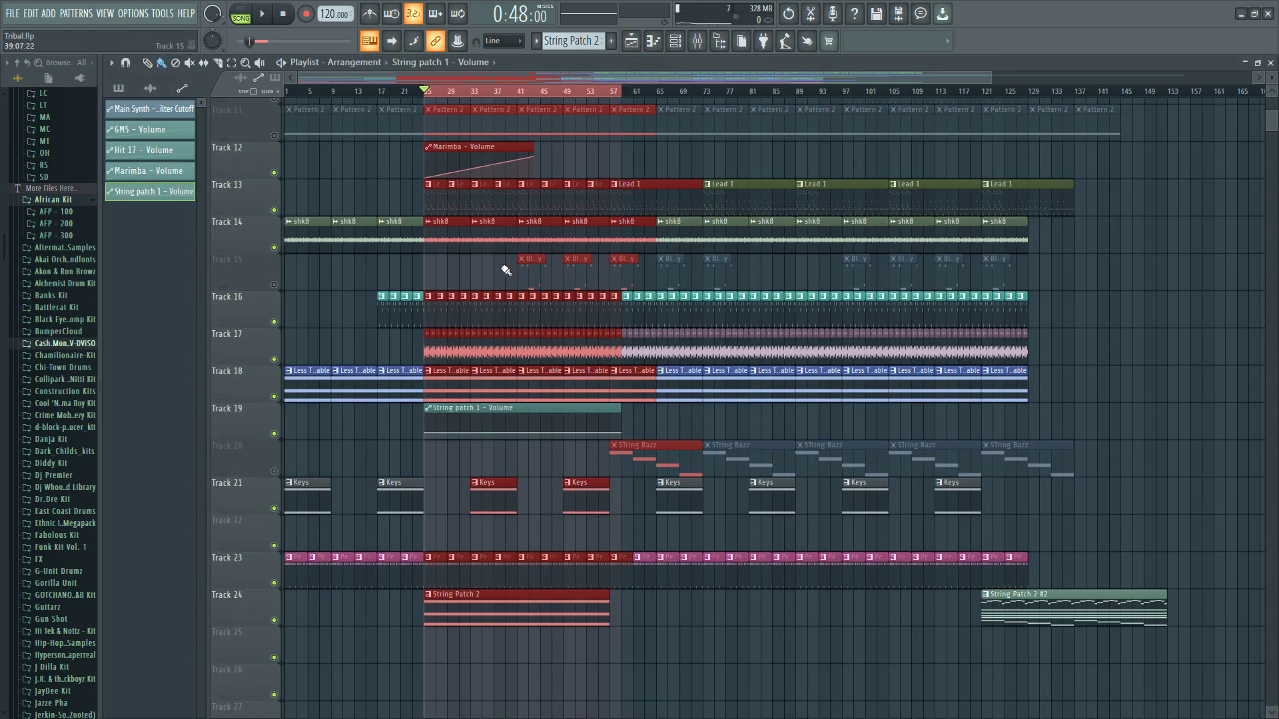
- On Track 24, move String Patch 2 to bar 41, add a second copy at bar 73, and move String Patch 2 #2 to bar 105
left_click(391, 162)
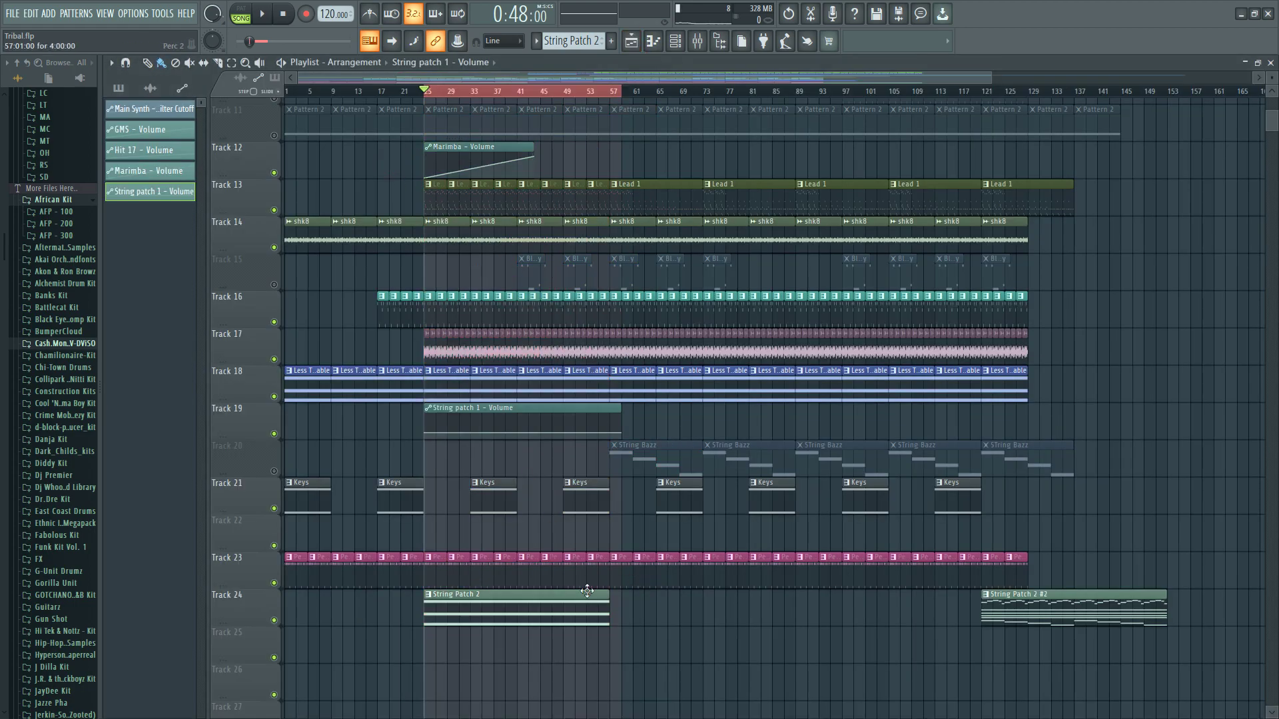
left_click_drag(541, 608, 635, 617)
left_click(717, 611)
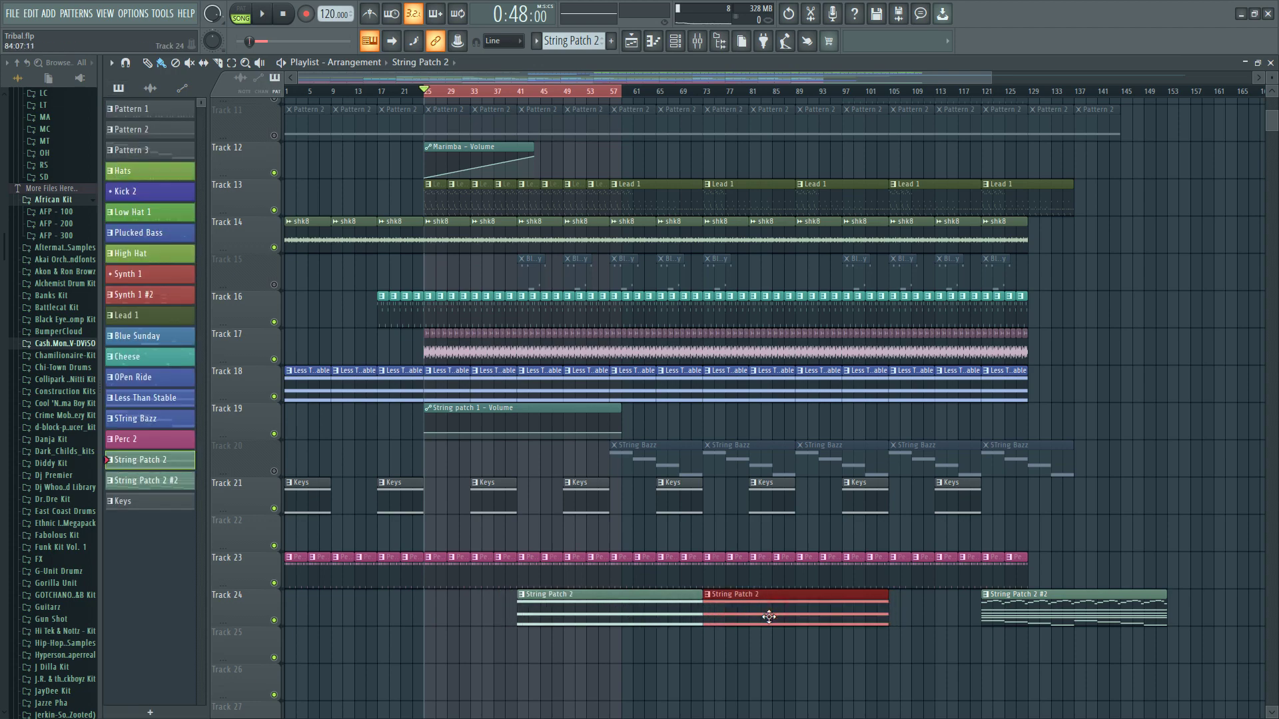
left_click_drag(859, 614, 855, 614)
left_click_drag(1044, 617, 951, 624)
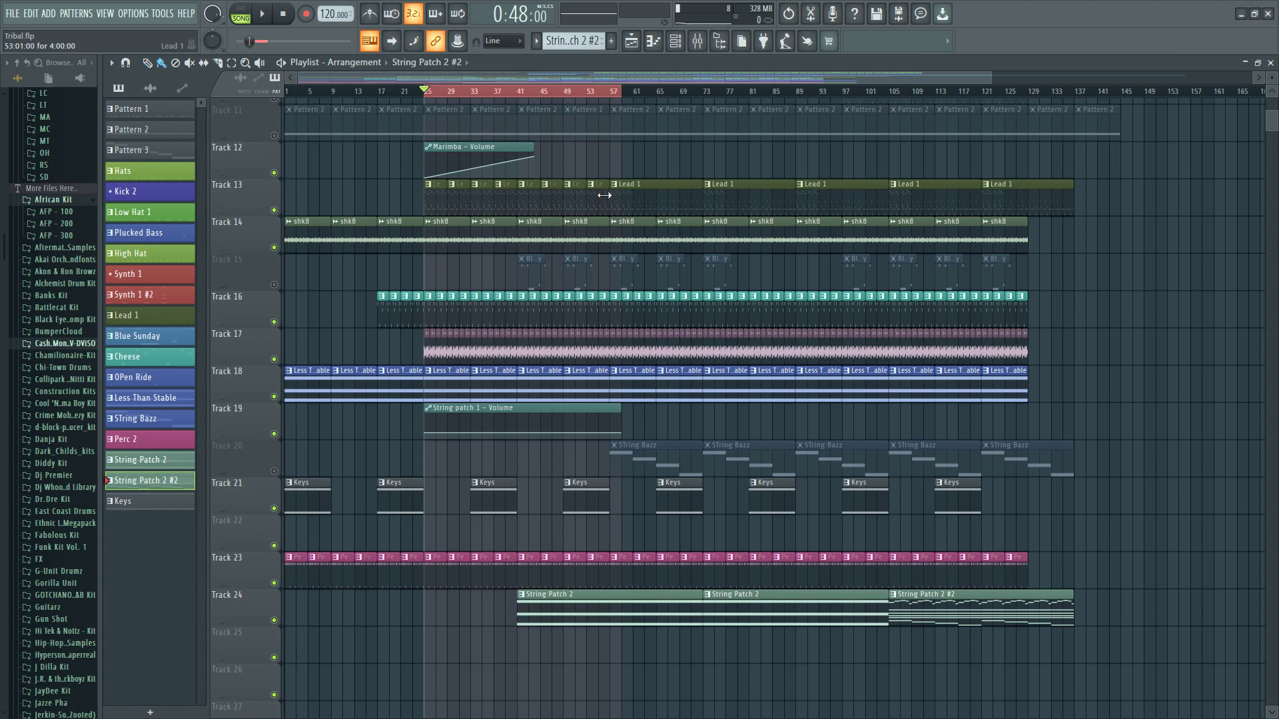
- Replace the 16-bar Lead 1 clip at bar 57 on Track 13 with four-bar Lead 1 clips, and play the song from bar 25
right_click(658, 208)
left_click(603, 201)
mouse_move(617, 206)
left_mouse_down()
mouse_move(694, 212)
mouse_move(670, 211)
left_mouse_up()
left_click(681, 206)
left_click(261, 13)
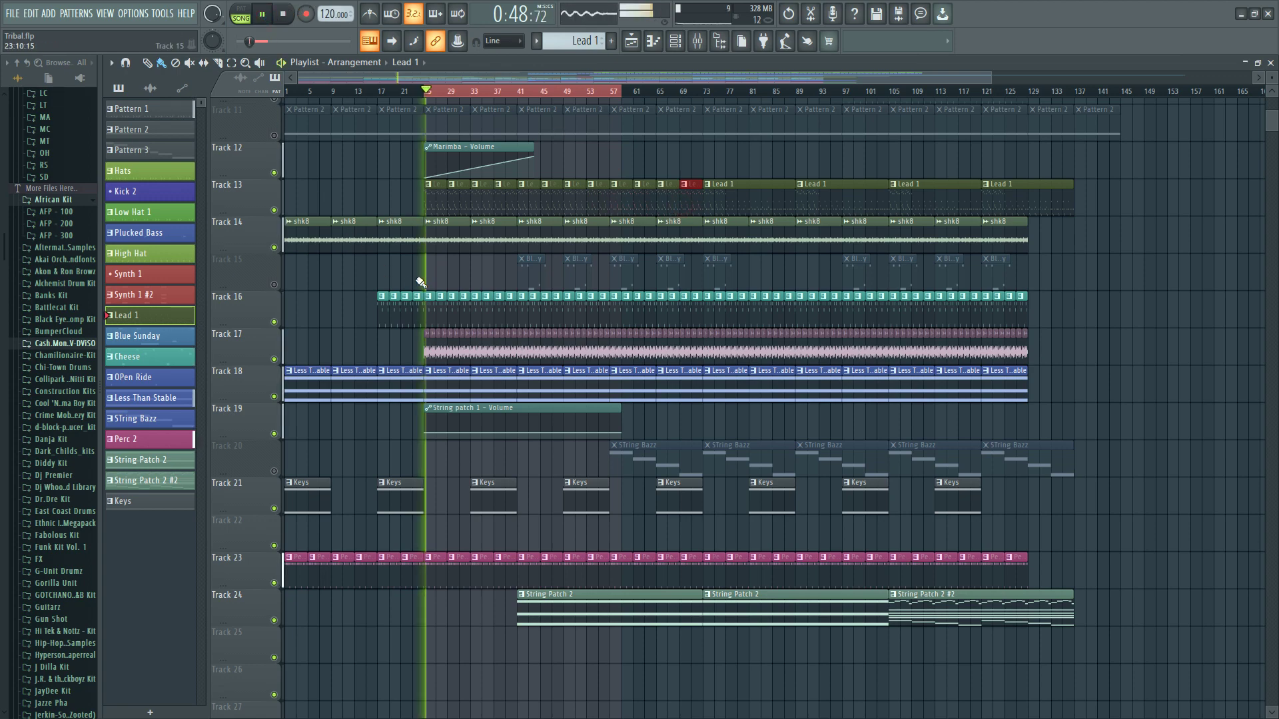
left_click(529, 98)
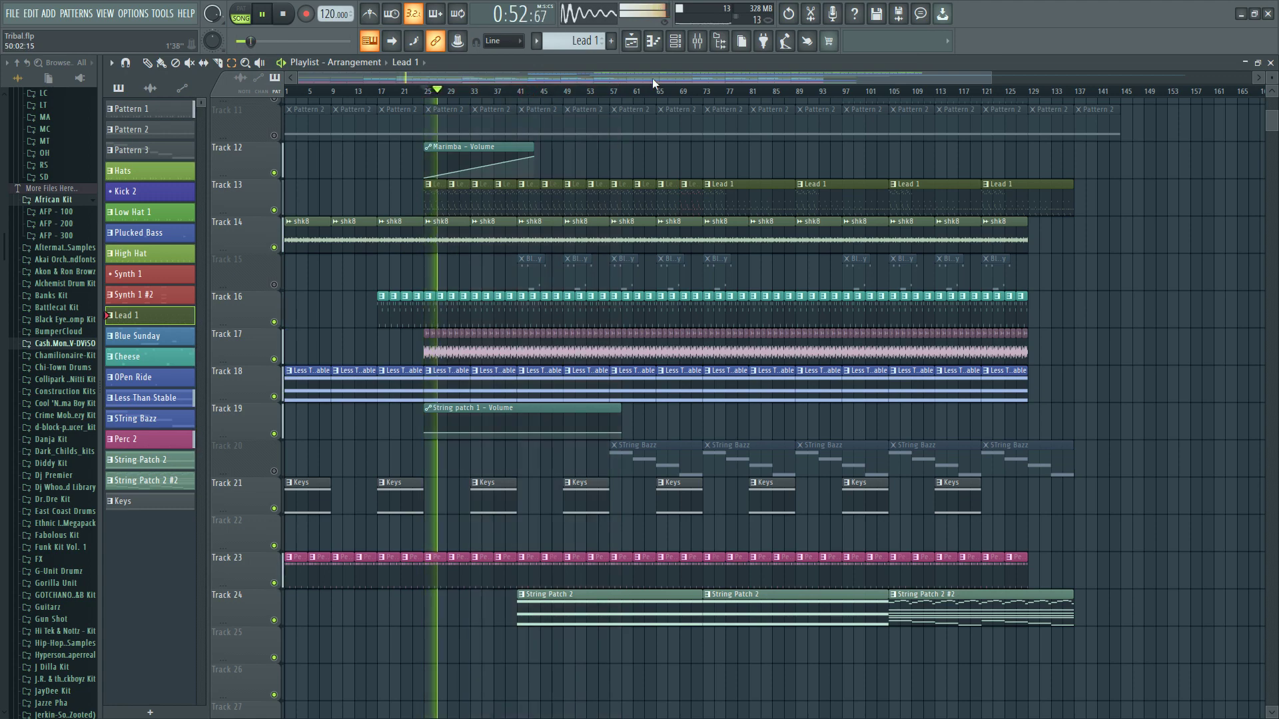
- Open the Foley_FX folder of the musicradar real-world FX samples in the browser while the song plays
left_click(675, 43)
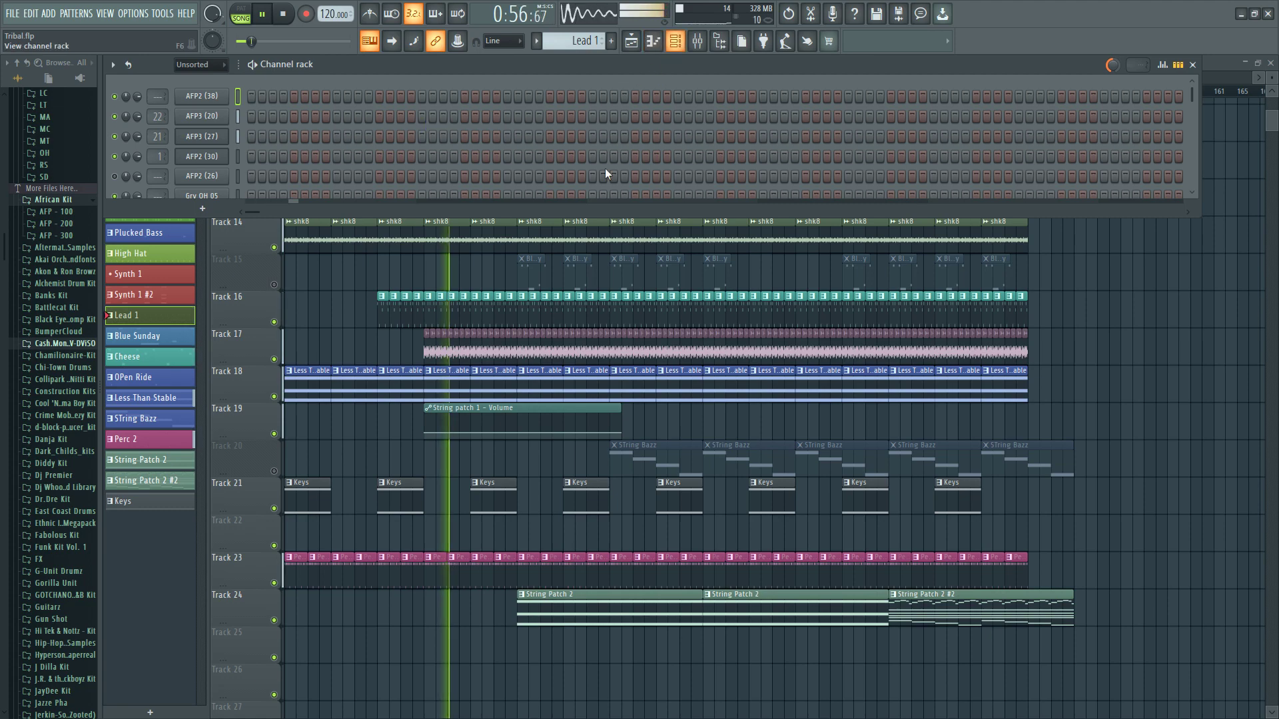
scroll(52, 519, "down", 5)
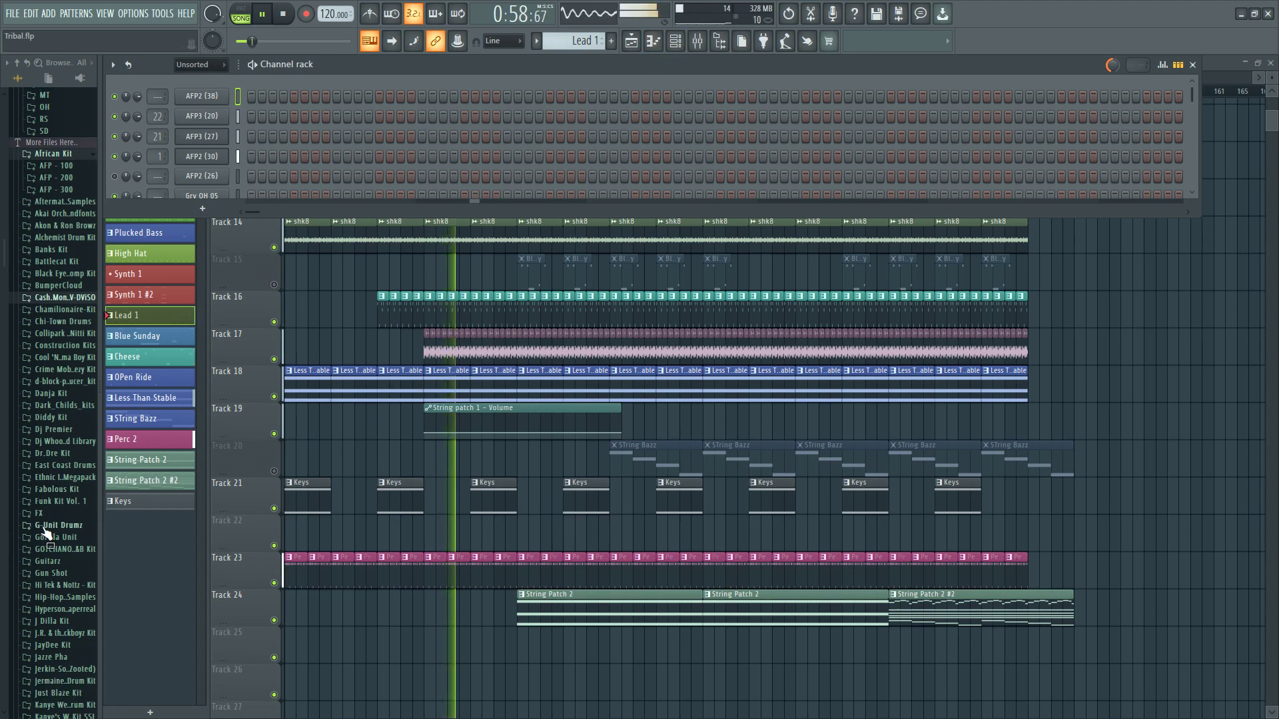
scroll(52, 513, "down", 3)
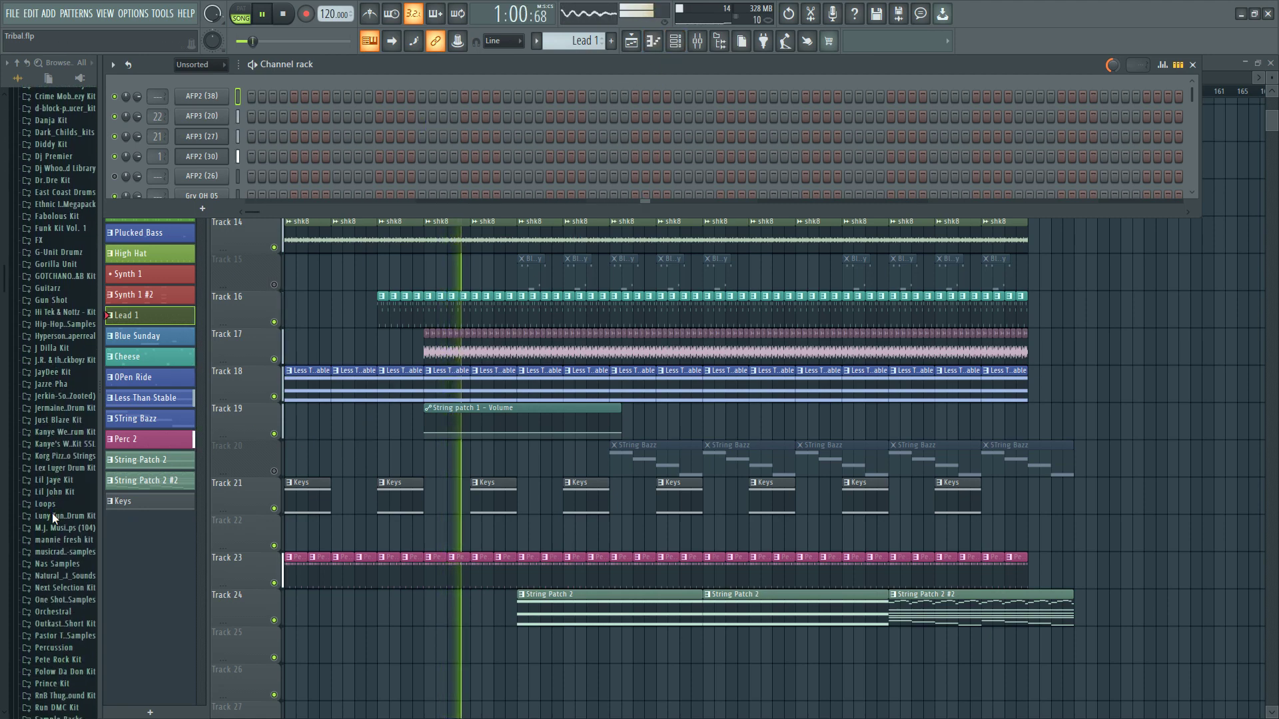
scroll(56, 512, "down", 2)
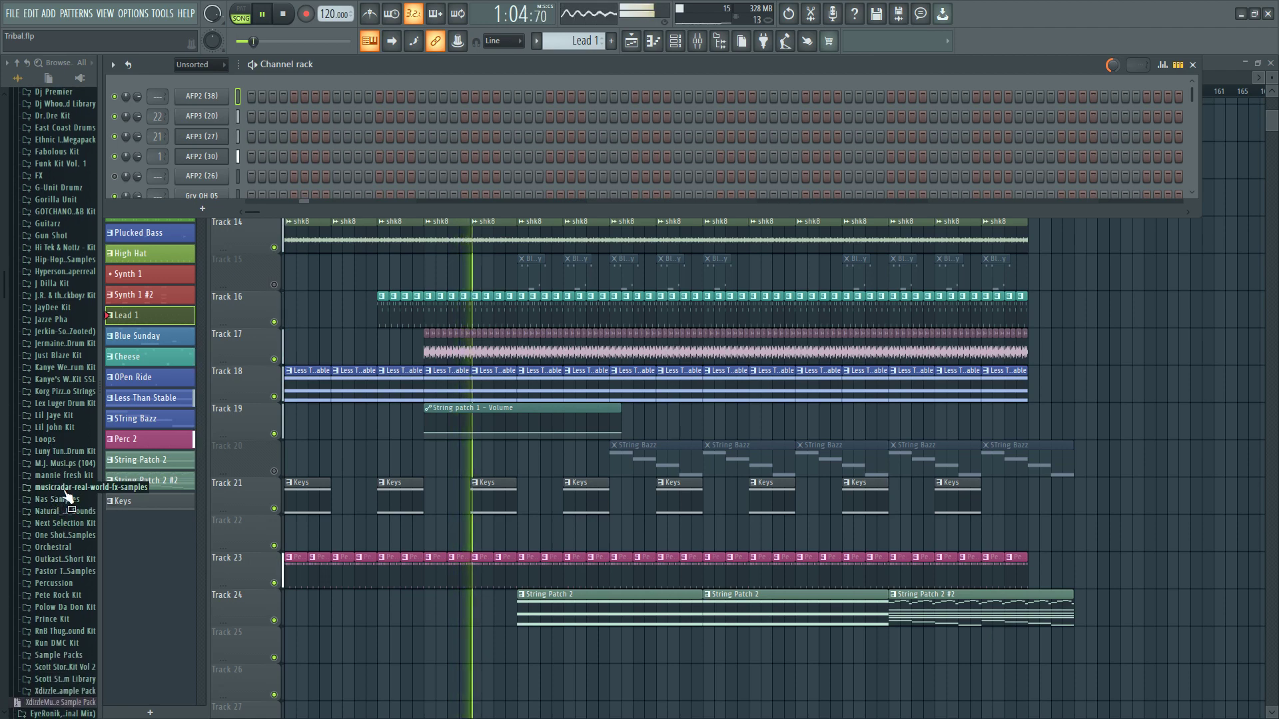
left_click(63, 491)
left_click(67, 498)
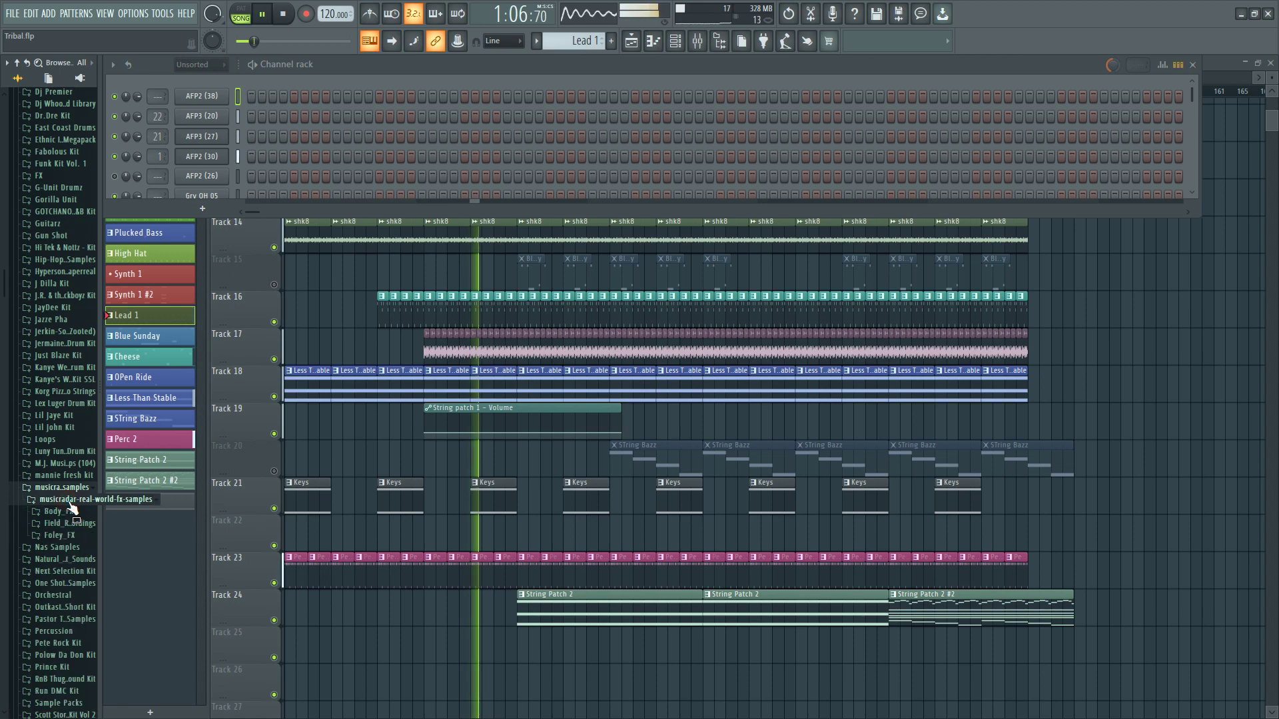
scroll(72, 496, "down", 2)
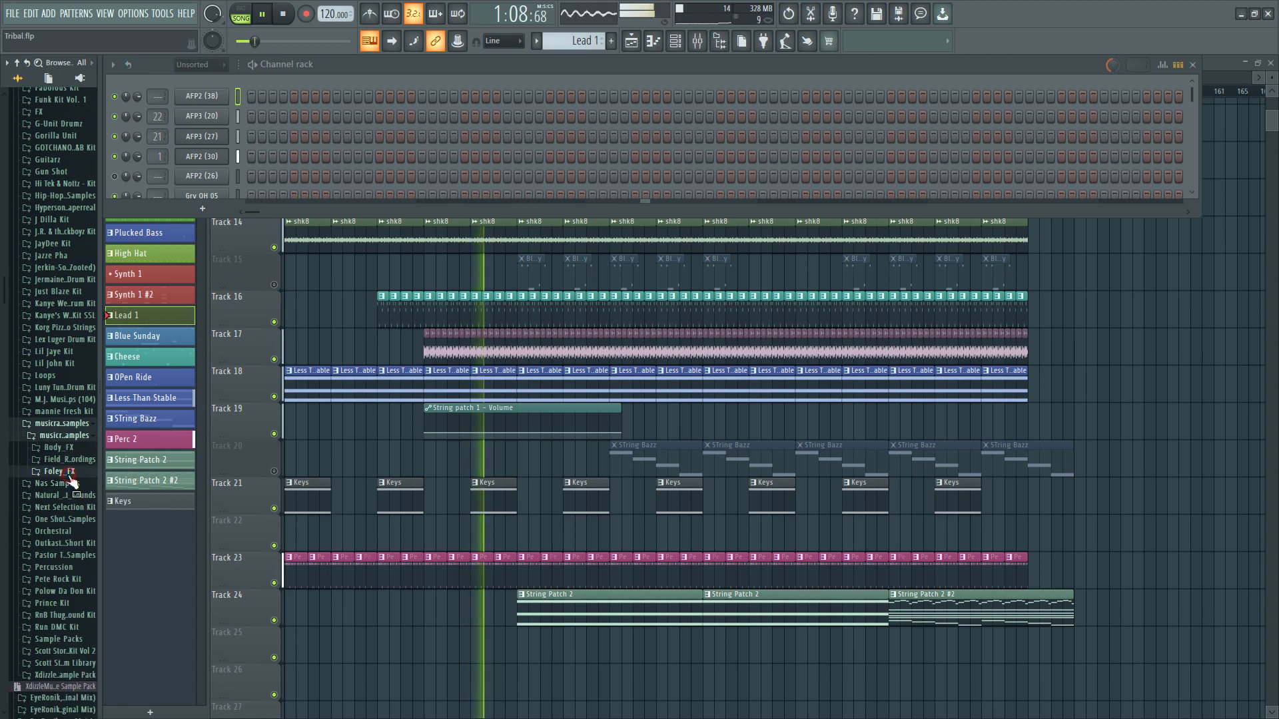
left_click(68, 474)
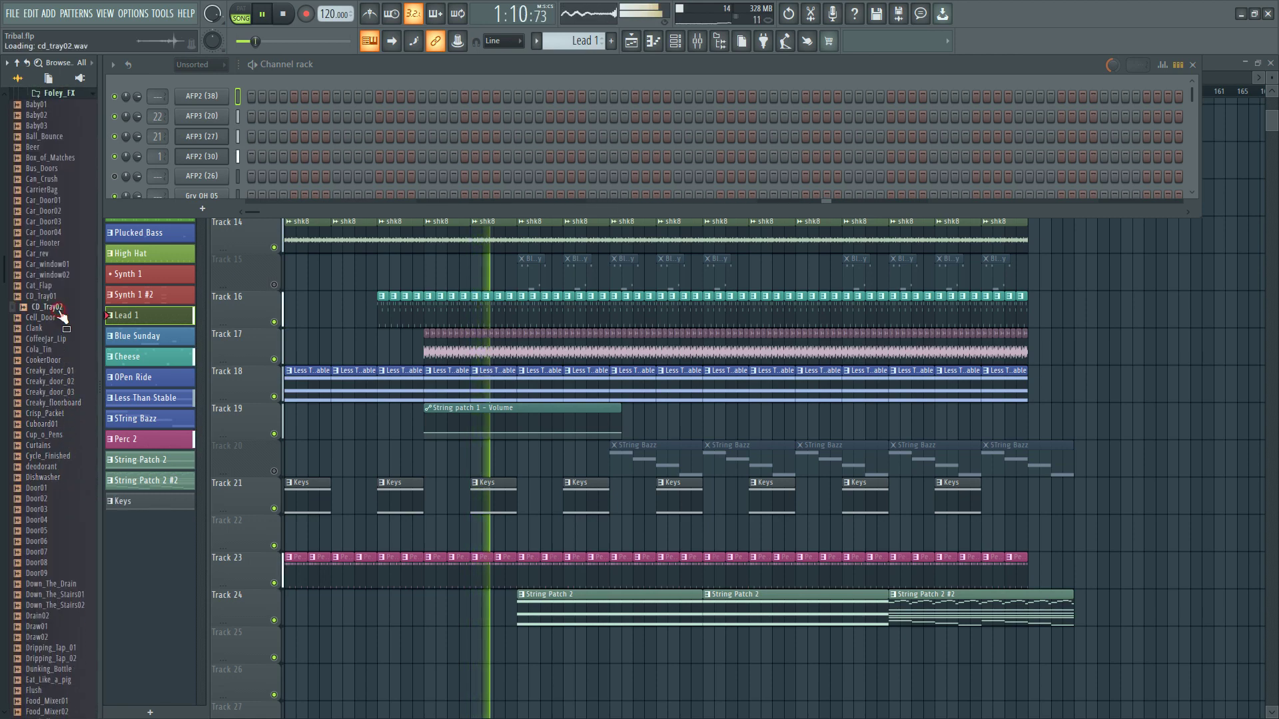
- Audition Foley_FX samples, place Food_Mixer01 on Track 25 at bar 41, and stop the song
left_click(41, 510)
left_click(37, 551)
left_click(44, 594)
scroll(42, 586, "down", 6)
left_click(44, 510)
left_click_drag(44, 516, 518, 646)
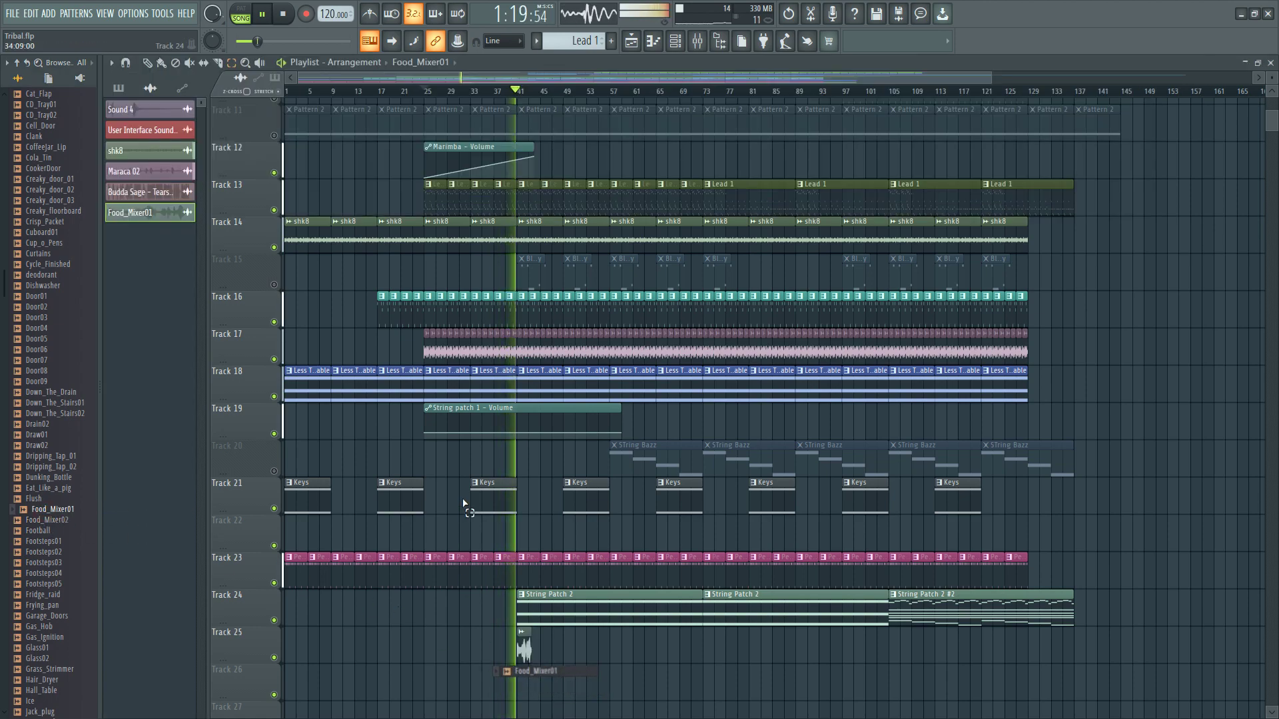
left_click(286, 17)
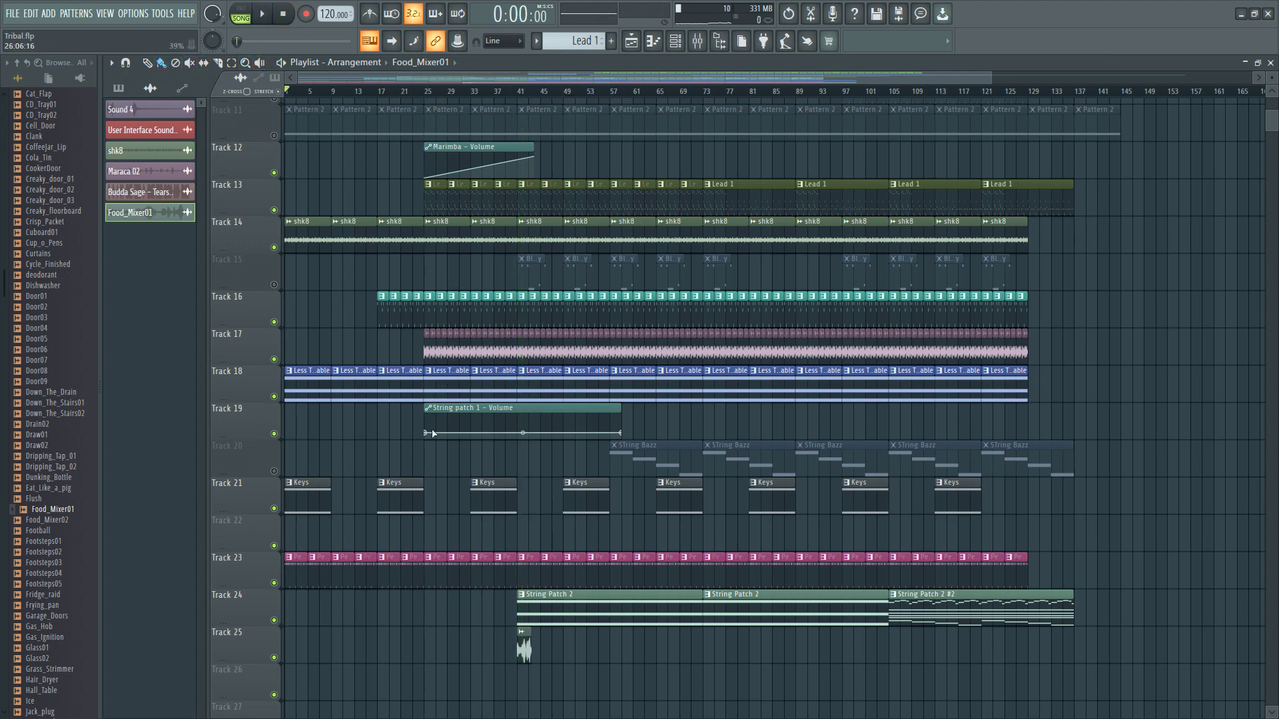
- Lower the start point of the String patch 1 volume automation and place its clip on Track 19 from bar 41 to 65
left_click_drag(430, 432, 429, 440)
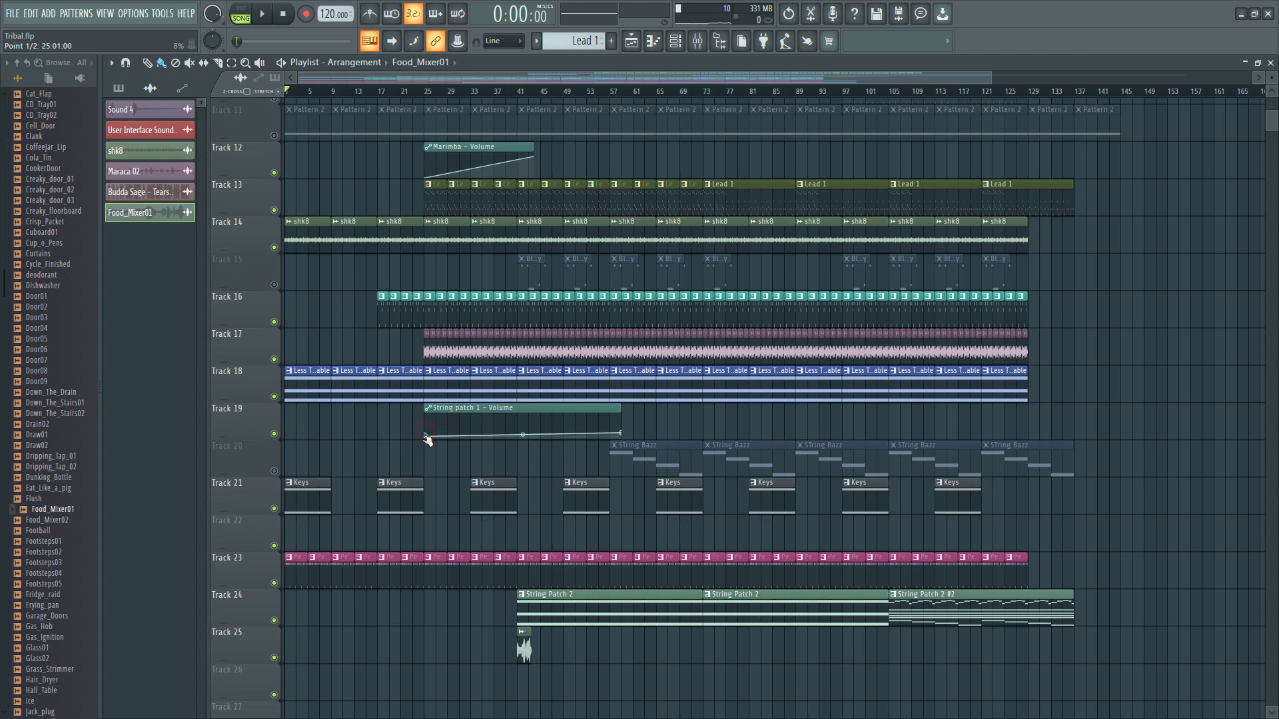
left_click(635, 604)
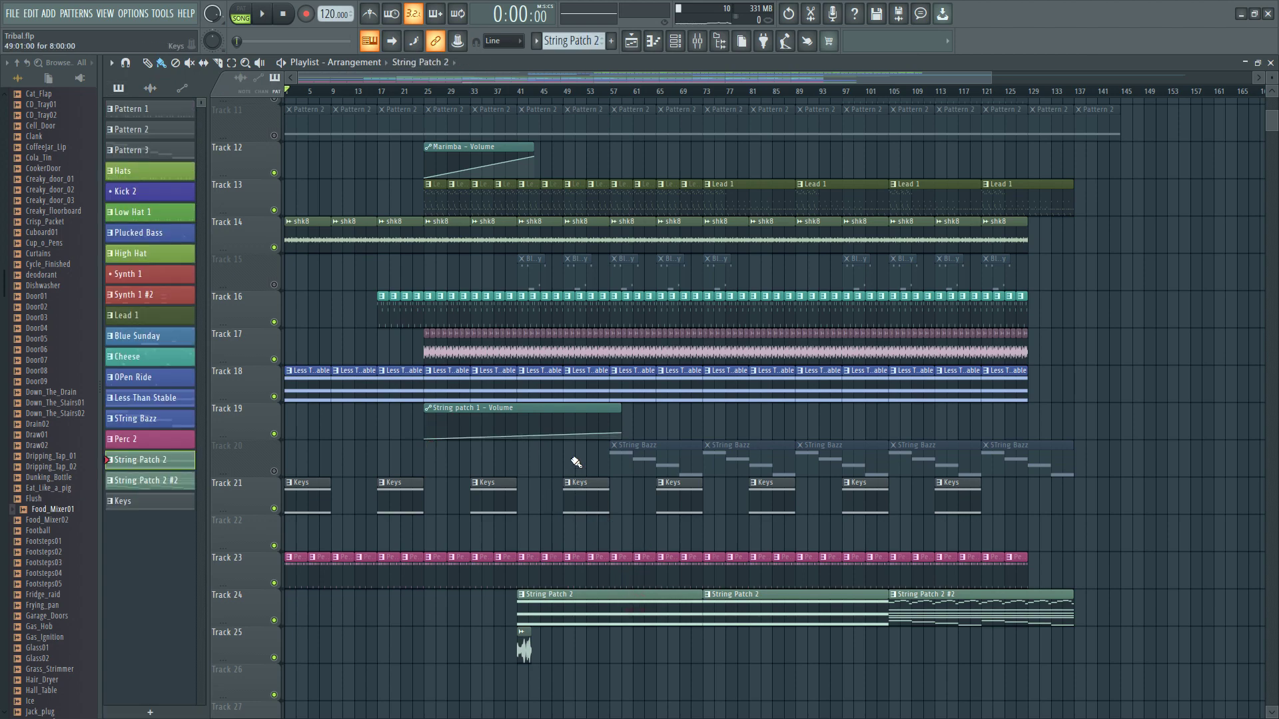
right_click(537, 381)
left_click_drag(572, 395, 544, 404)
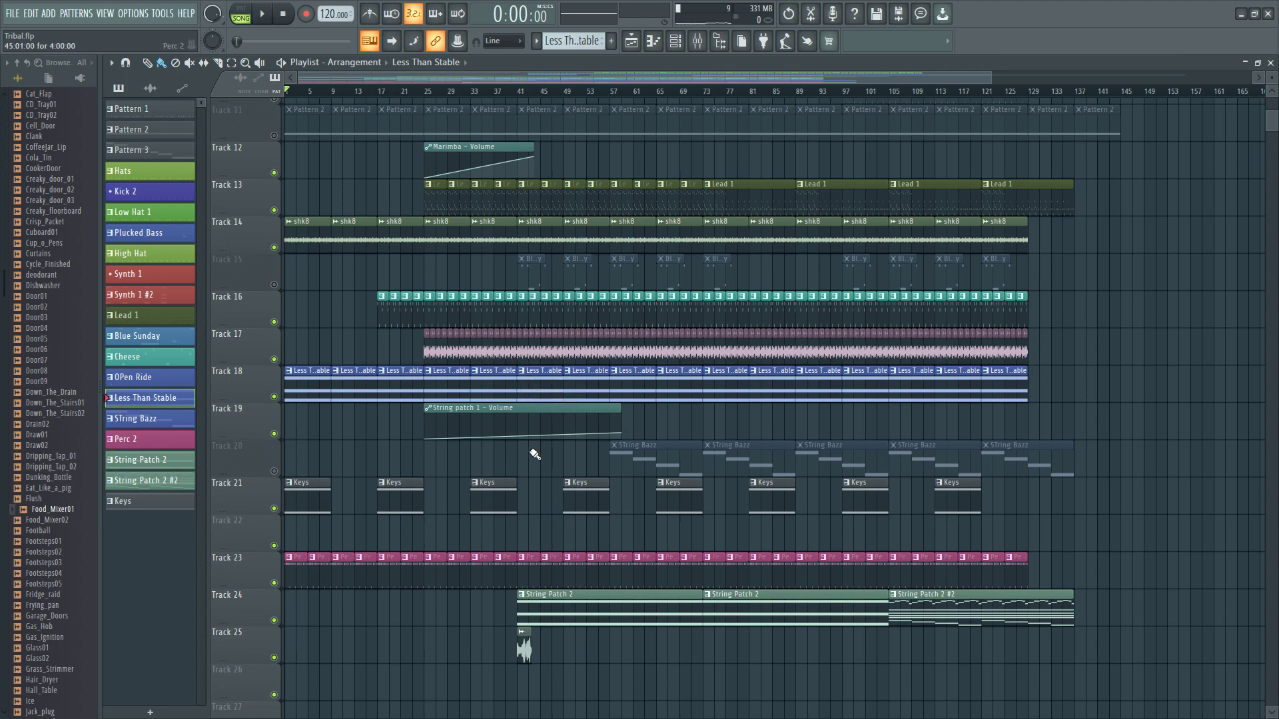
left_click_drag(553, 410, 646, 422)
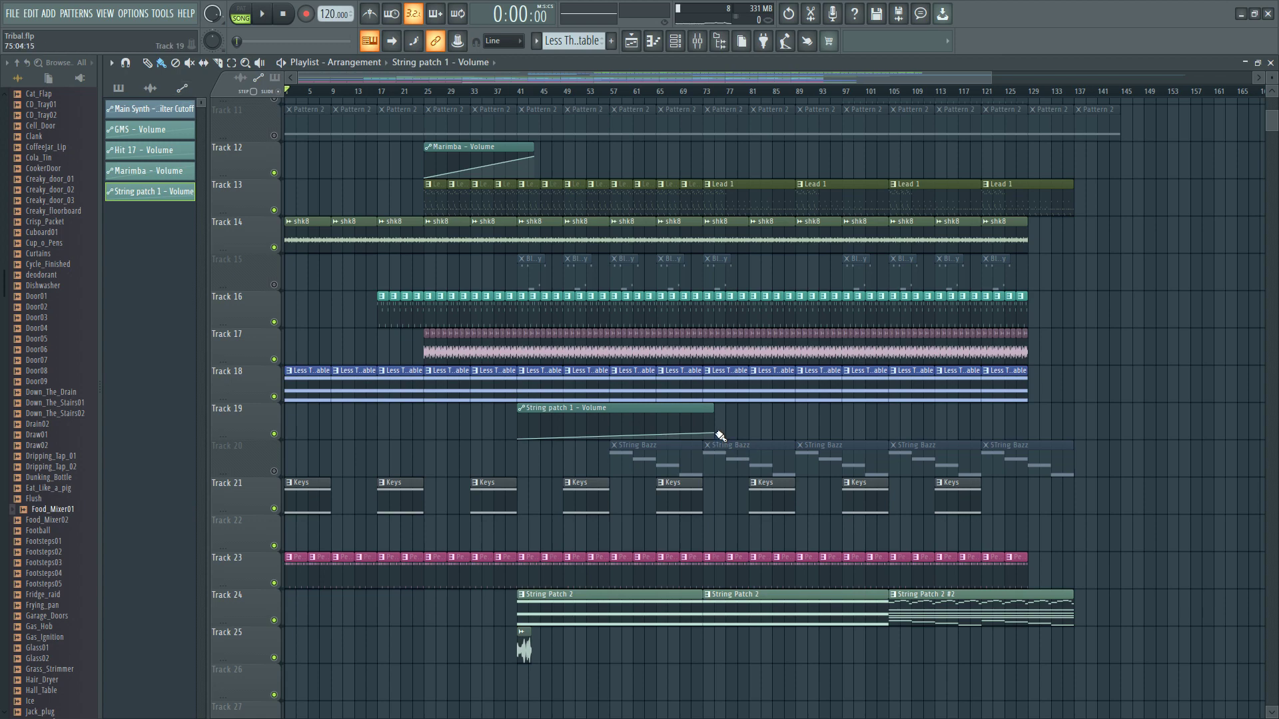
left_click_drag(715, 434, 644, 434)
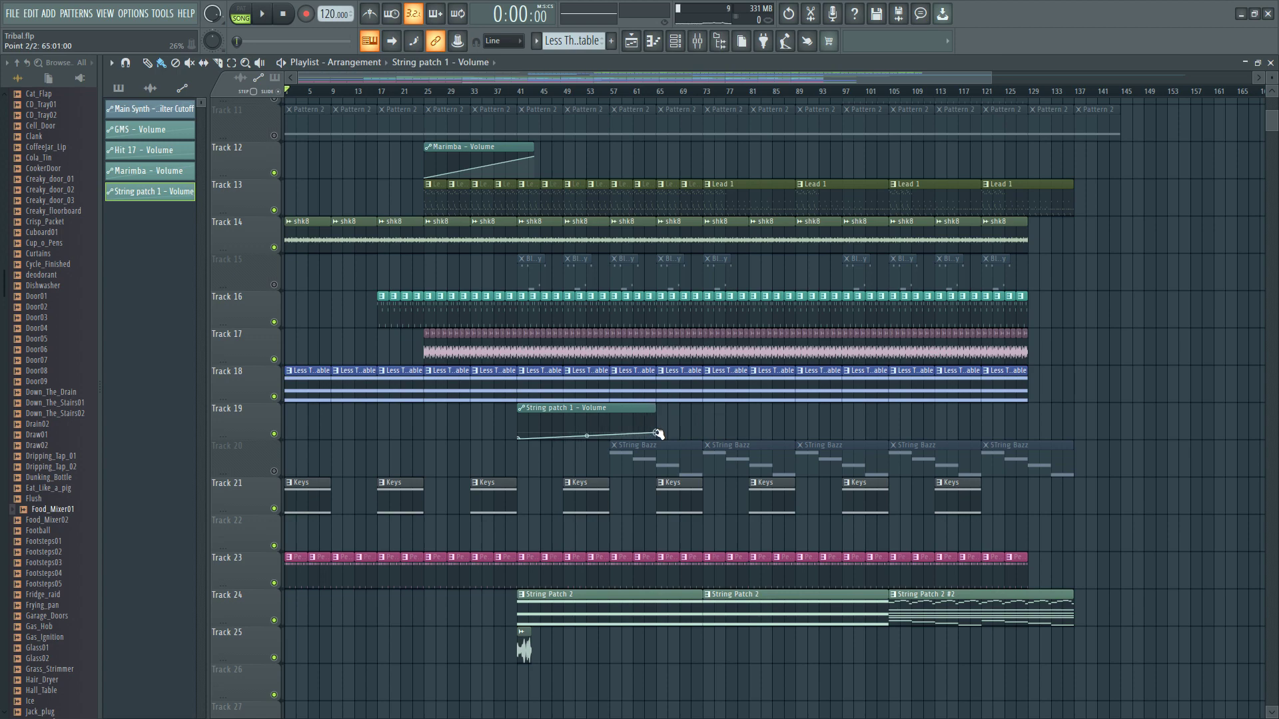
- Move the Food_Mixer01 audio away to bar 57 on Track 30 and before bar 41 on Track 31, and play from bar 41
left_click(520, 92)
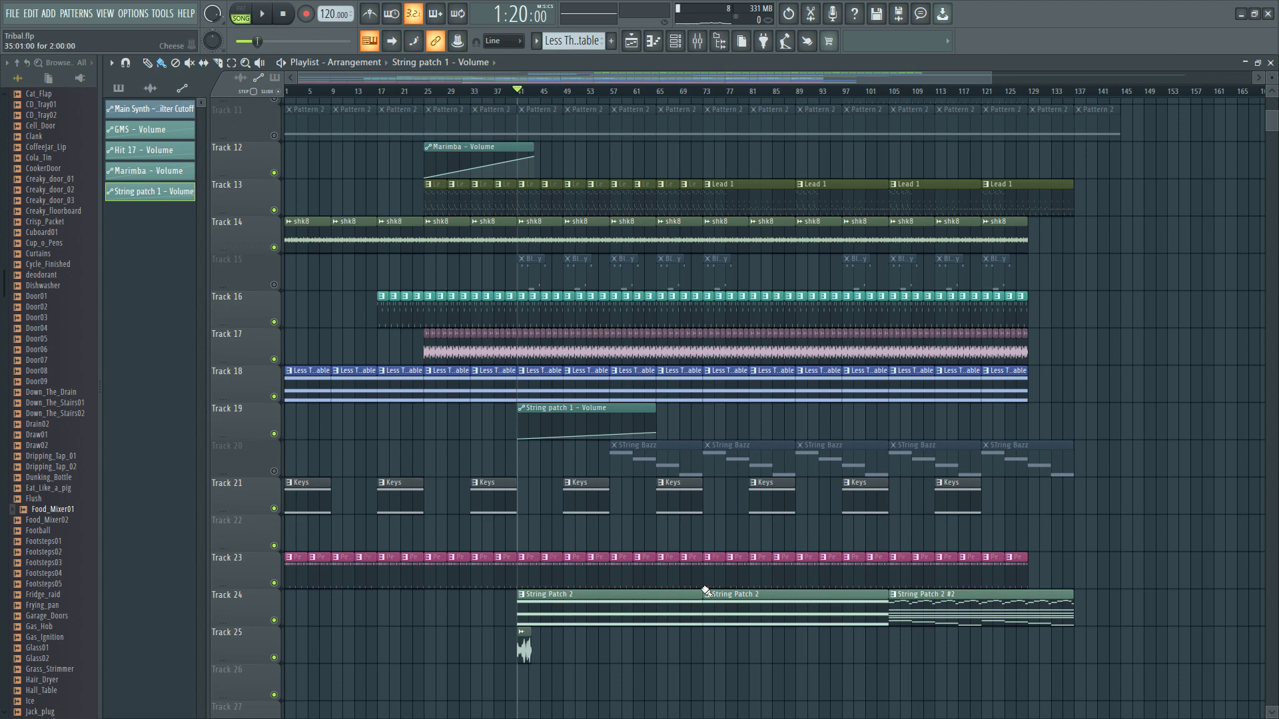
scroll(827, 627, "down", 7)
left_click(531, 419)
left_click_drag(535, 424, 616, 576)
left_click_drag(523, 398, 520, 640)
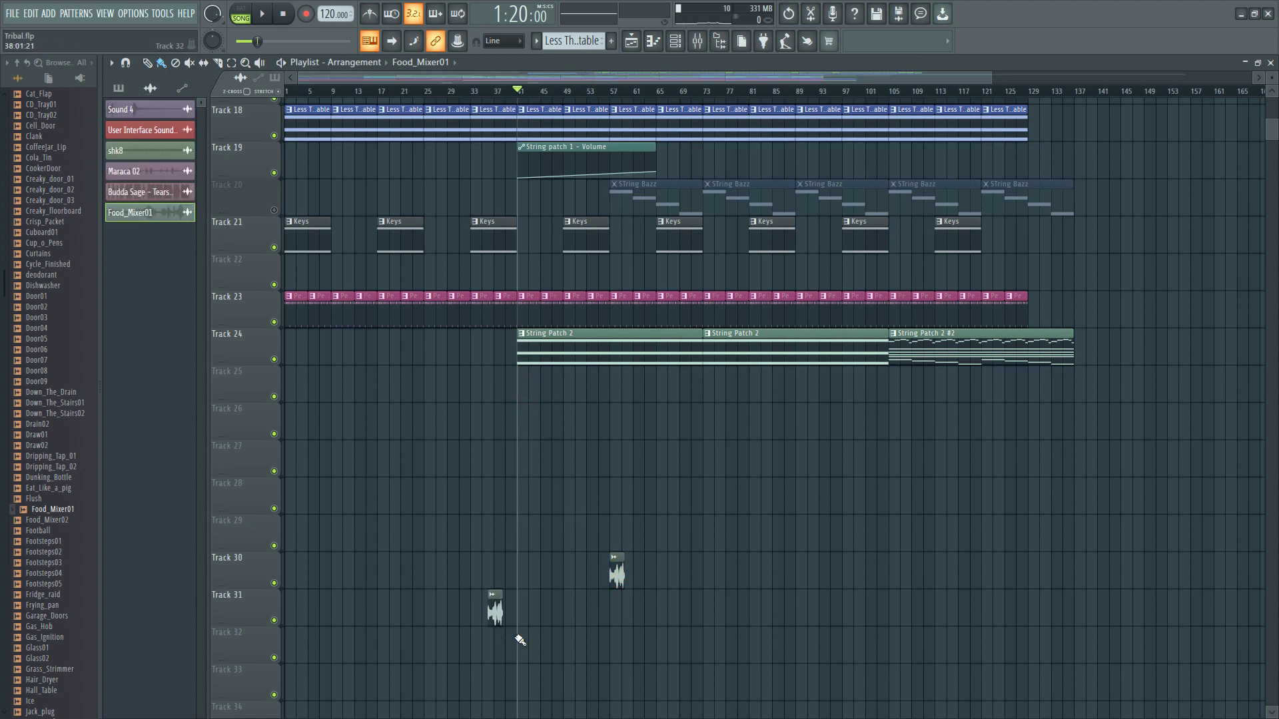
left_click(262, 13)
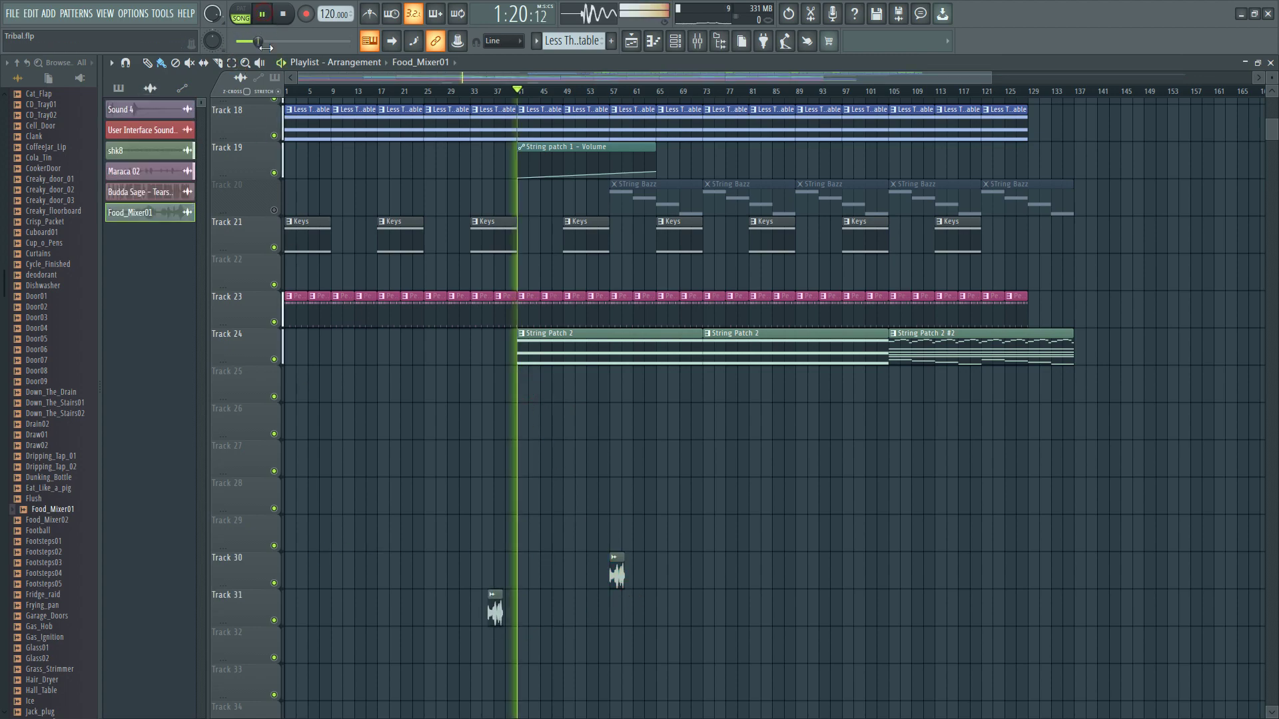
- Audition further Foley_FX samples during playback and place Making_a_brew on Track 28 at bar 49
left_click(50, 574)
scroll(61, 586, "down", 6)
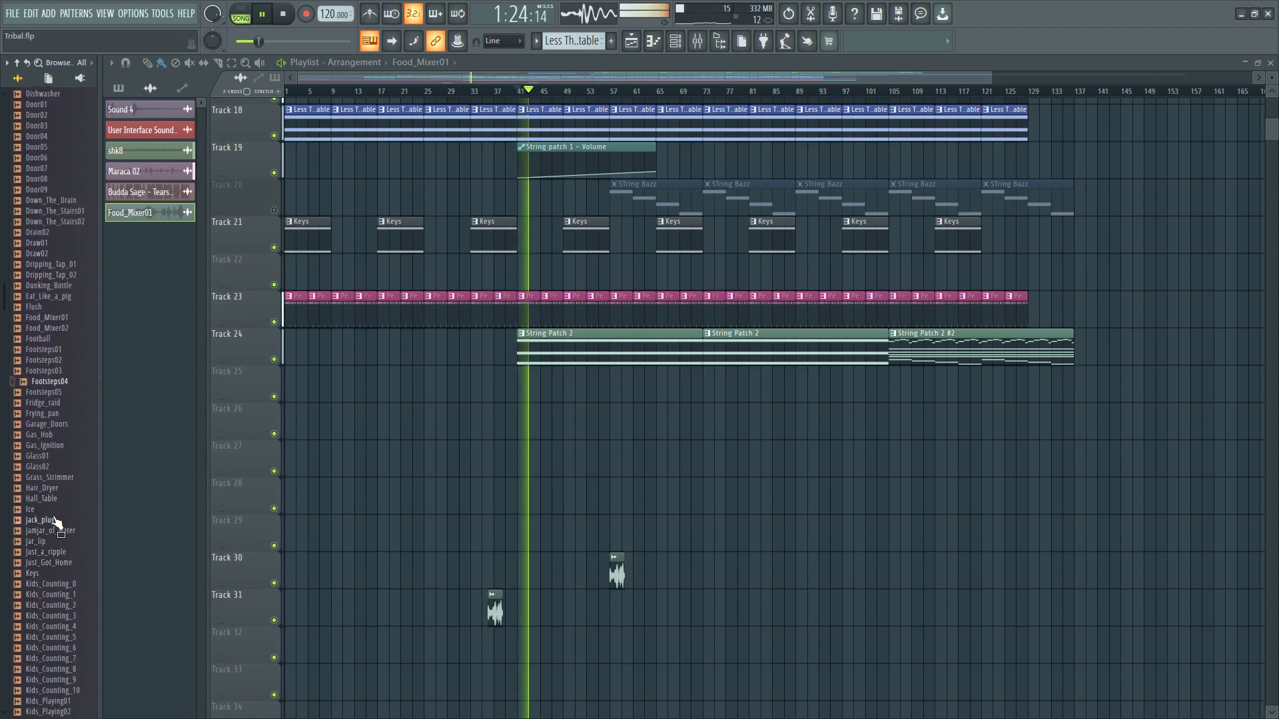
left_click(58, 530)
scroll(59, 573, "down", 2)
left_click(59, 552)
scroll(59, 609, "down", 1)
scroll(61, 611, "down", 3)
left_click(55, 551)
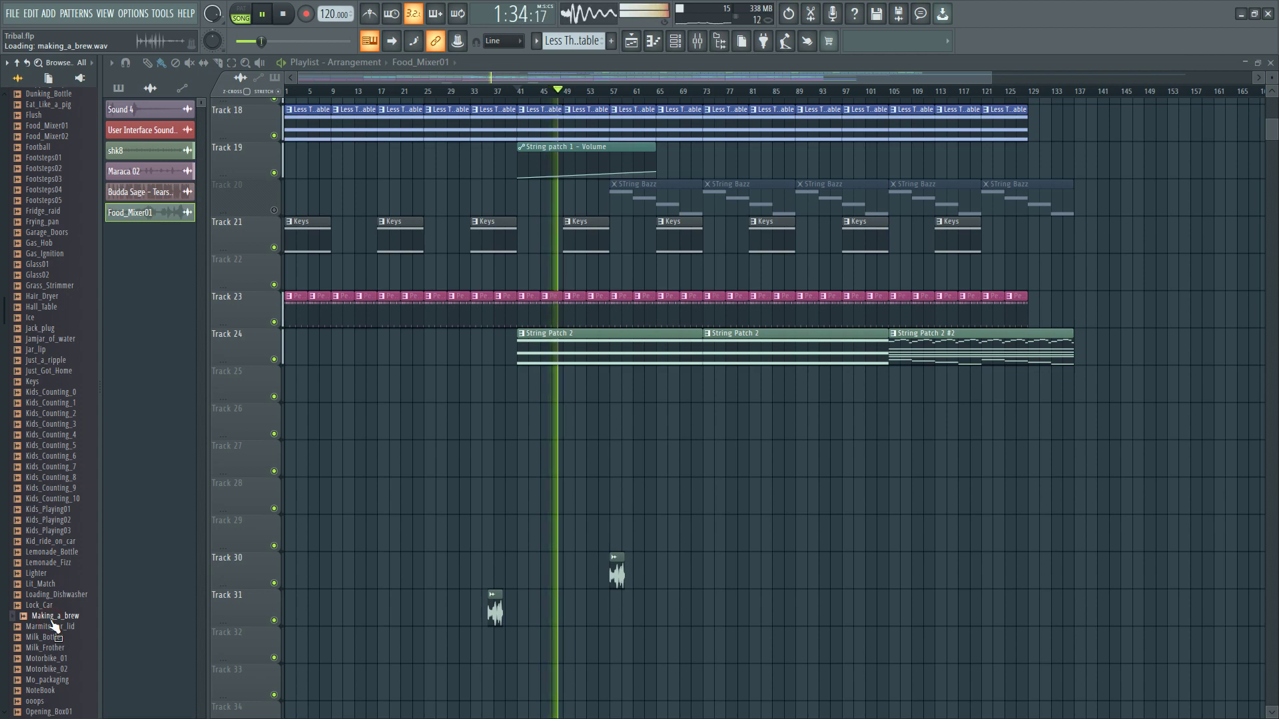
left_click_drag(54, 626, 589, 509)
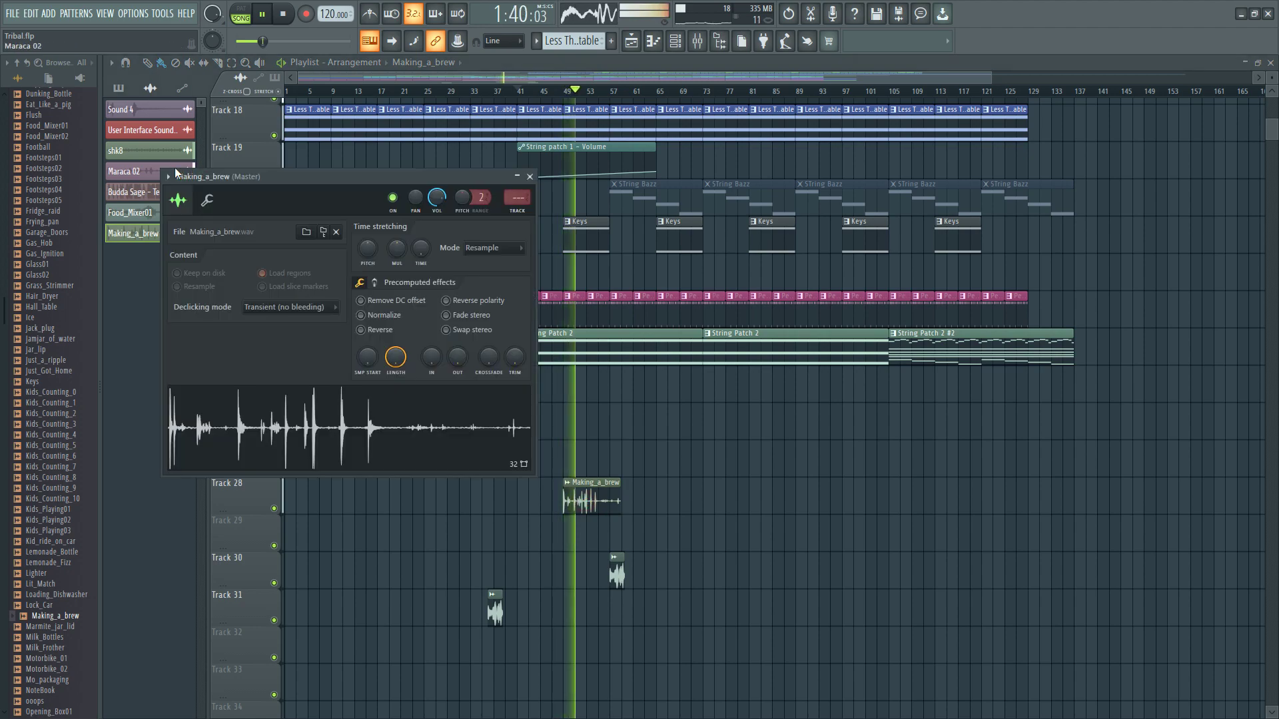
- Route the Making_a_brew channel to a free mixer track, lower its fader, and return to the playlist
left_click(169, 176)
left_click(366, 221)
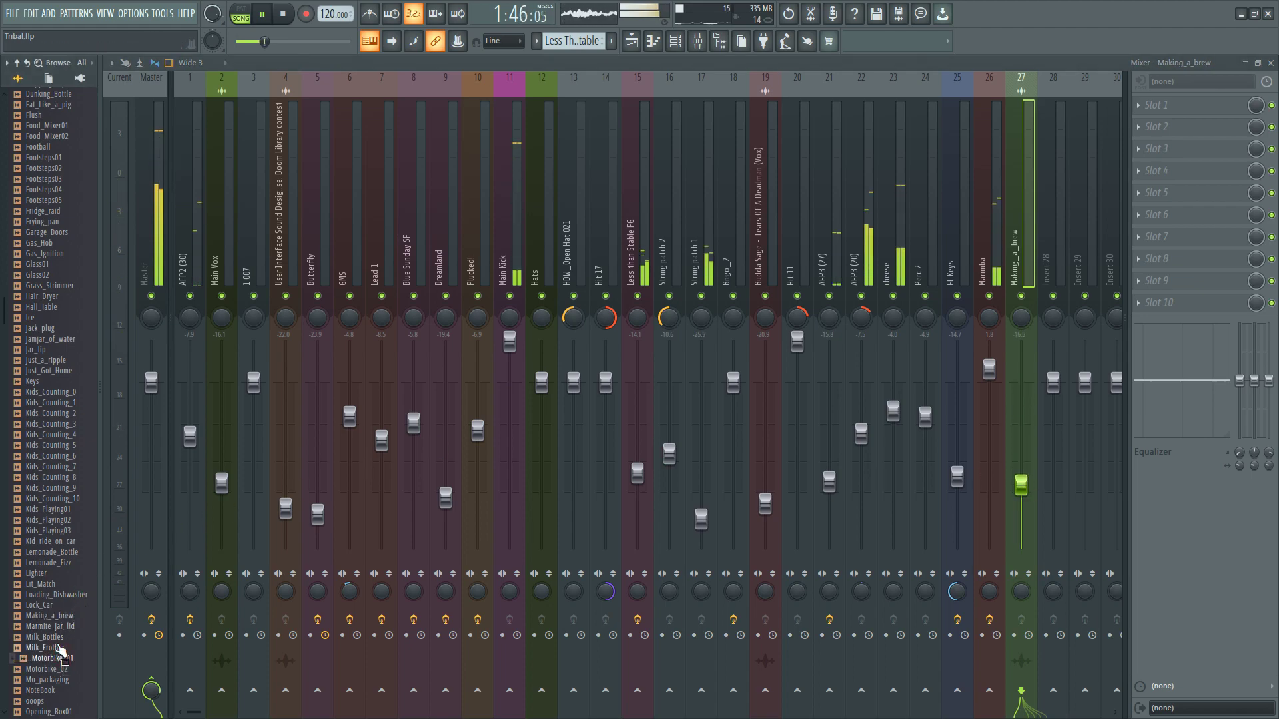
scroll(46, 216, "up", 4)
scroll(50, 186, "up", 6)
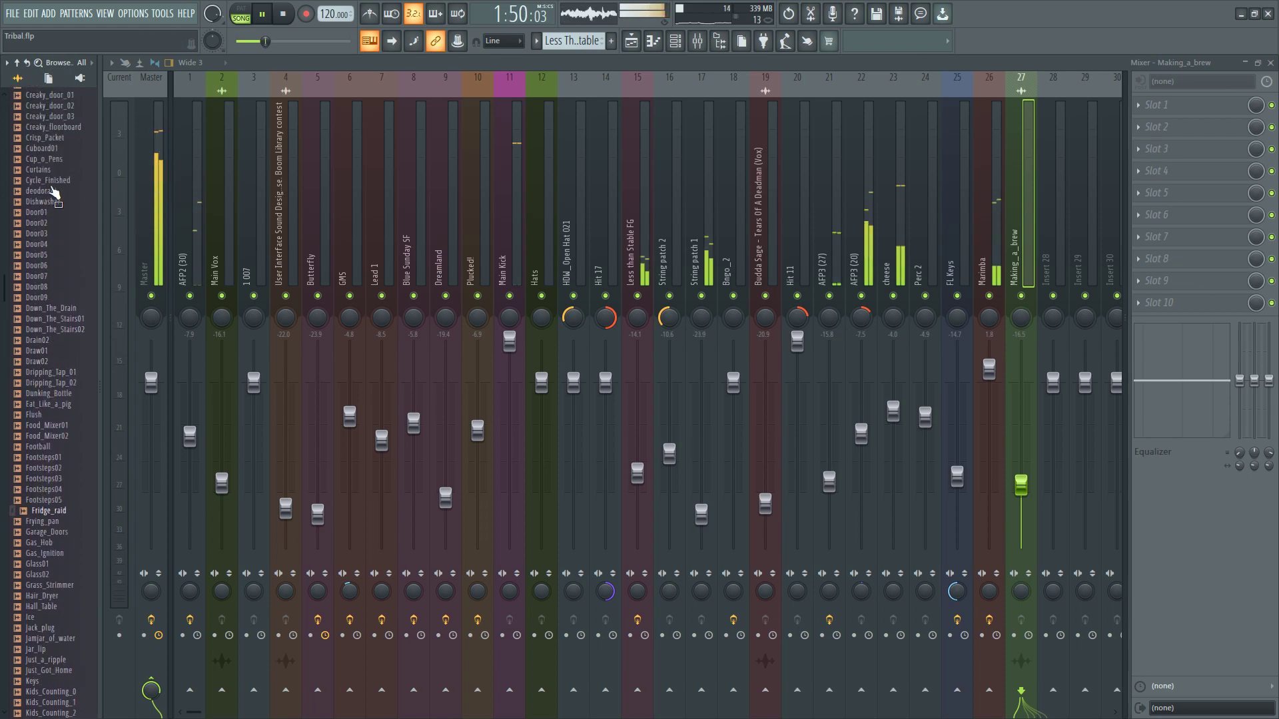
left_click(636, 41)
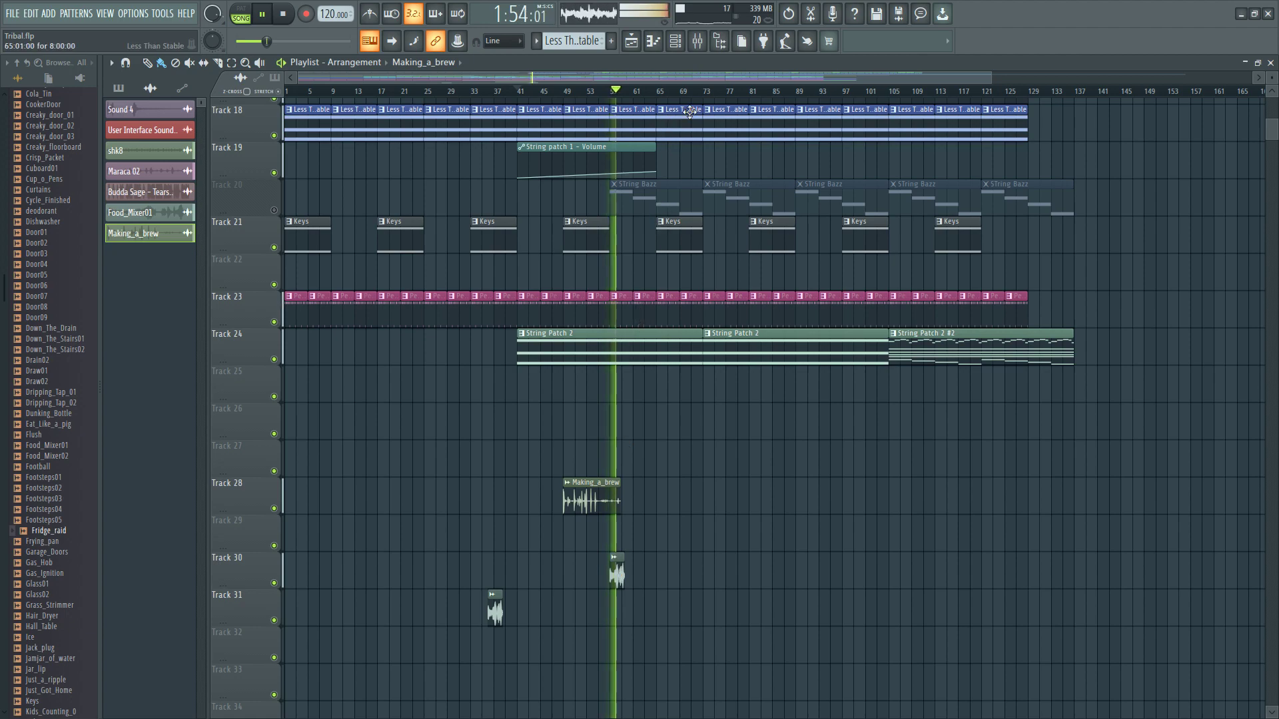
- Route Food_Mixer01 to a free mixer track and lower the faders of Food_Mixer01 and Hit 17
double_click(612, 574)
left_click(150, 160)
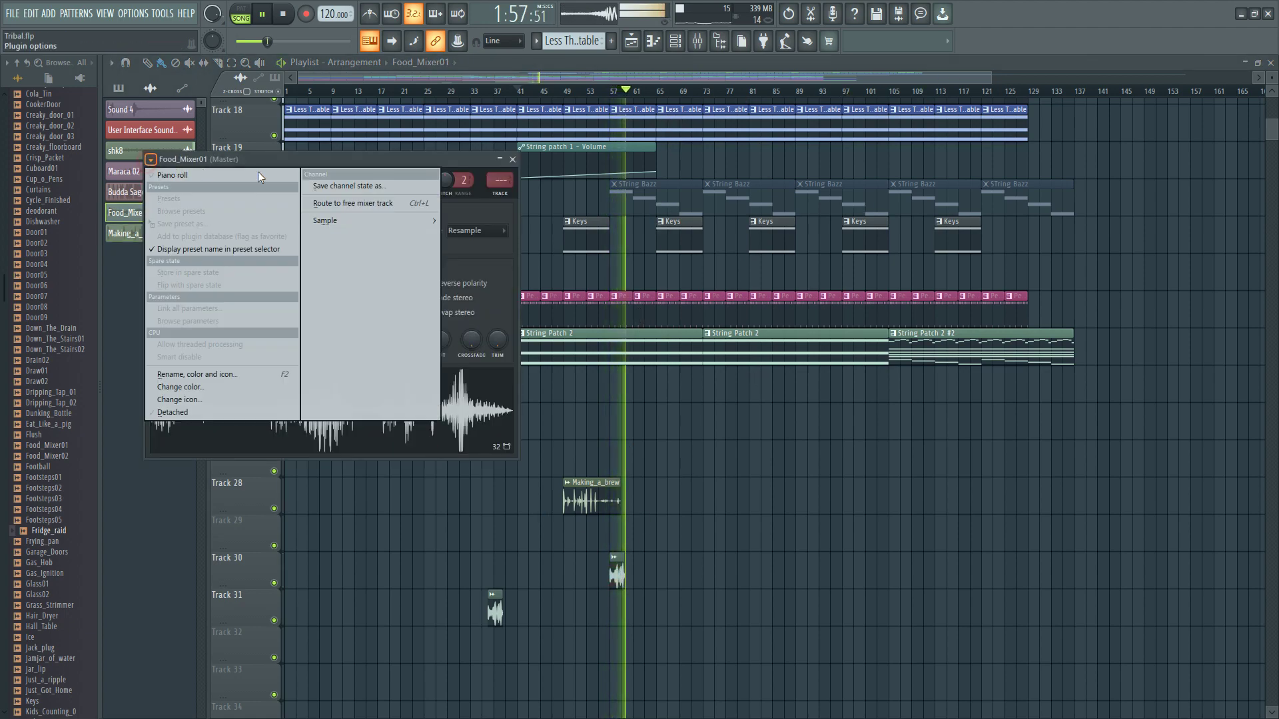
left_click(365, 202)
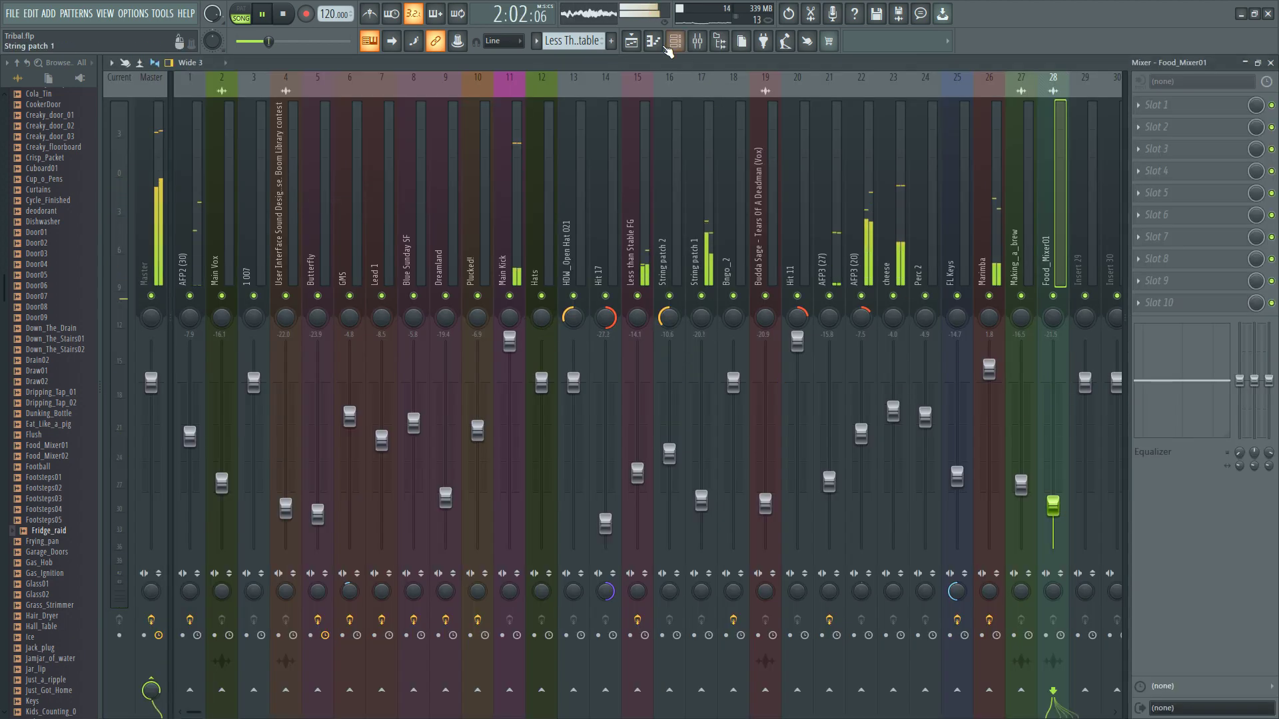
left_click(638, 45)
- Review the arrangement's tracks and the STring Bazz notes in the piano roll while the song plays
scroll(807, 272, "up", 5)
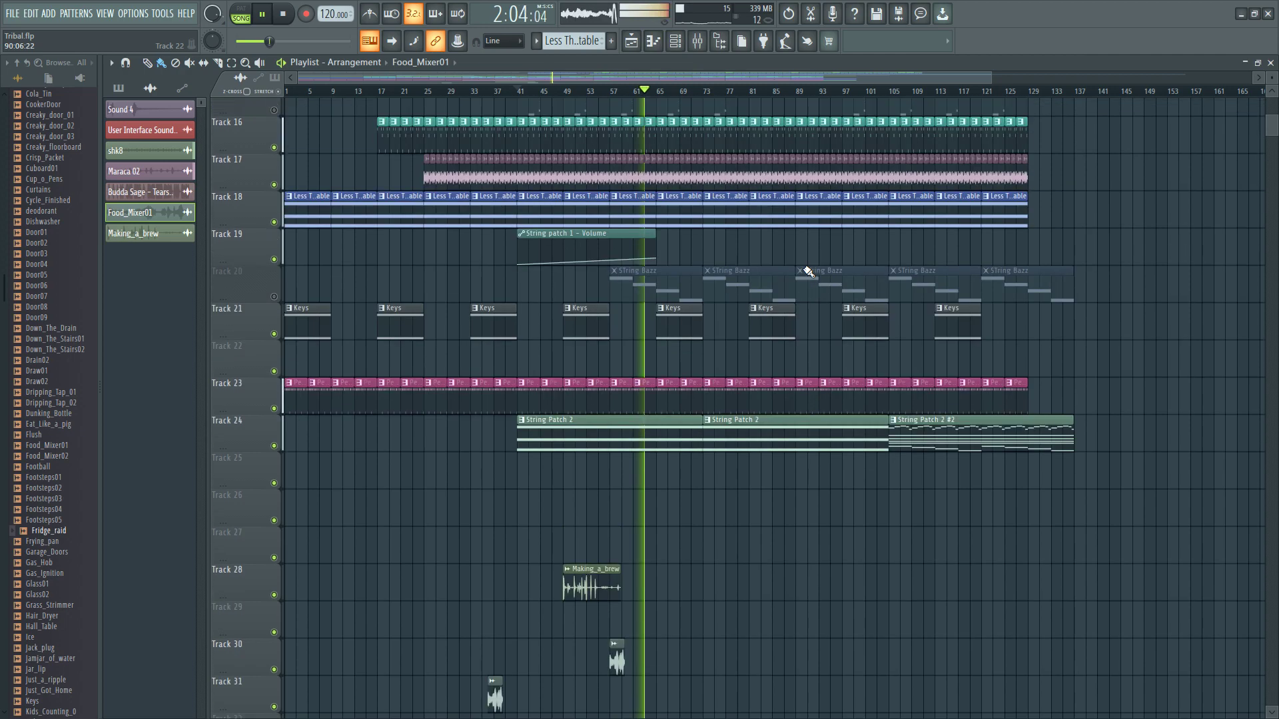
scroll(609, 211, "up", 4)
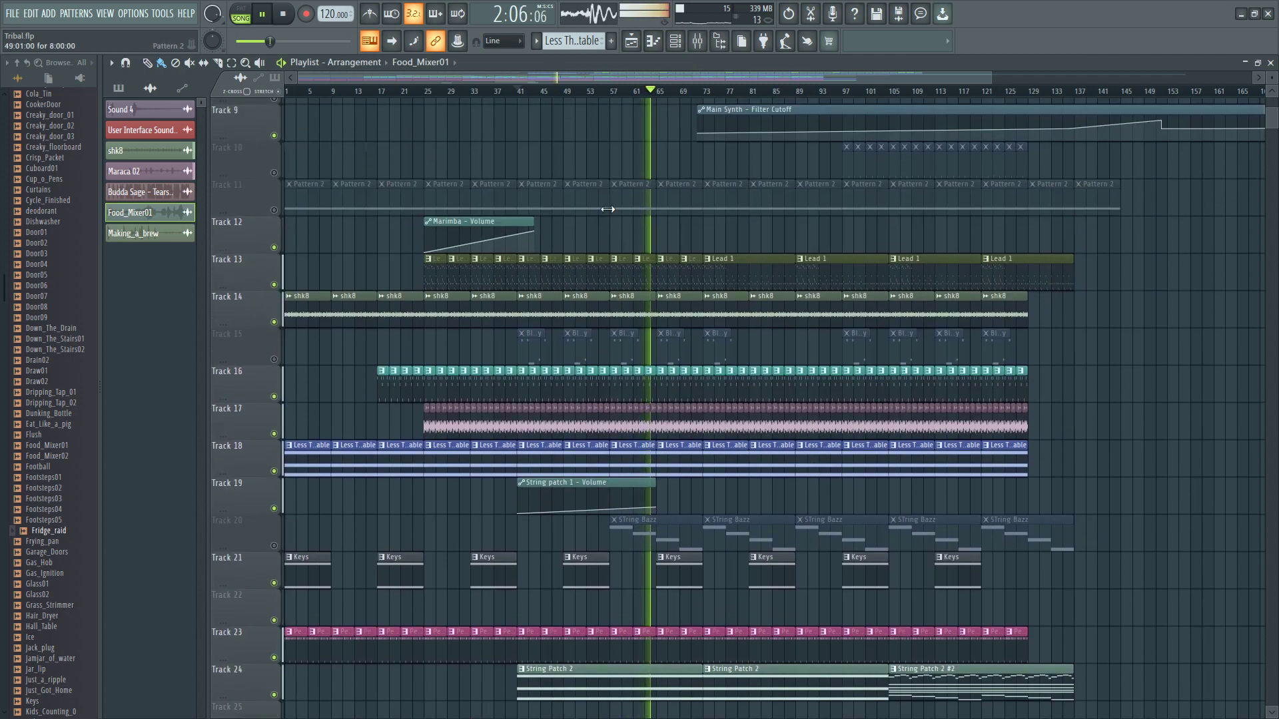
scroll(566, 328, "down", 3)
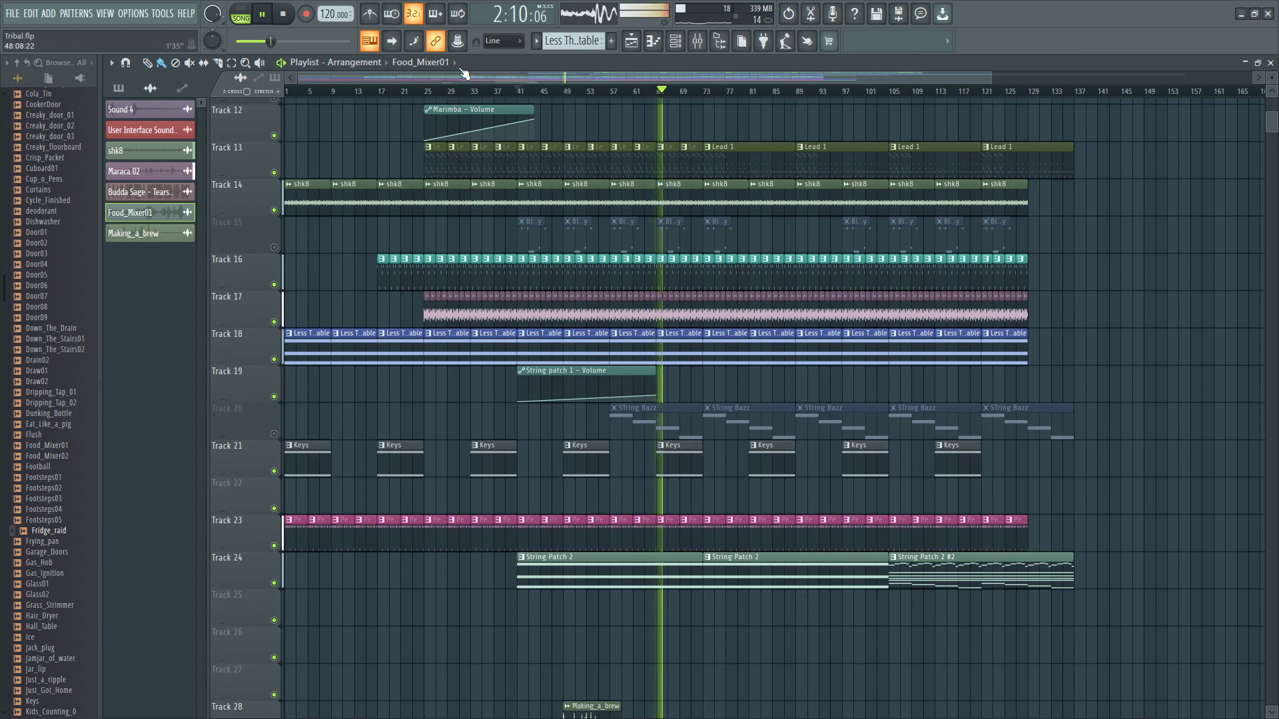
left_click(674, 42)
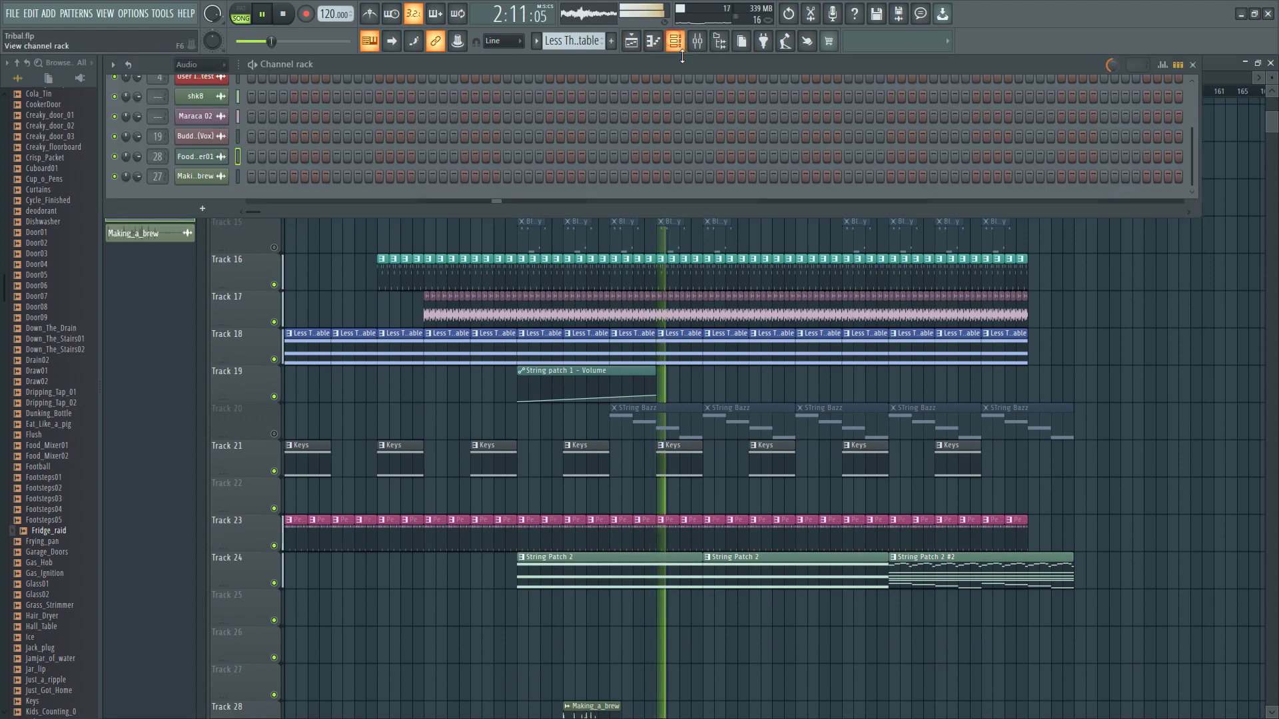
left_click(630, 42)
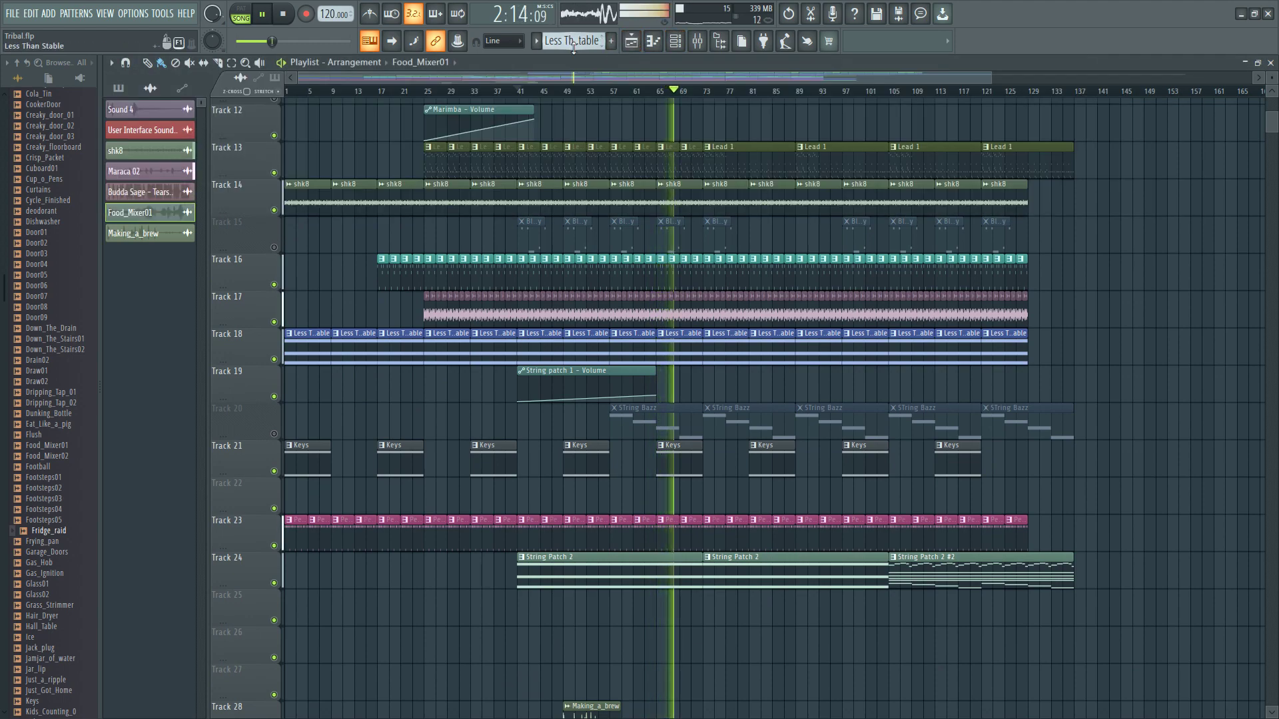
scroll(805, 333, "down", 3)
scroll(805, 334, "up", 4)
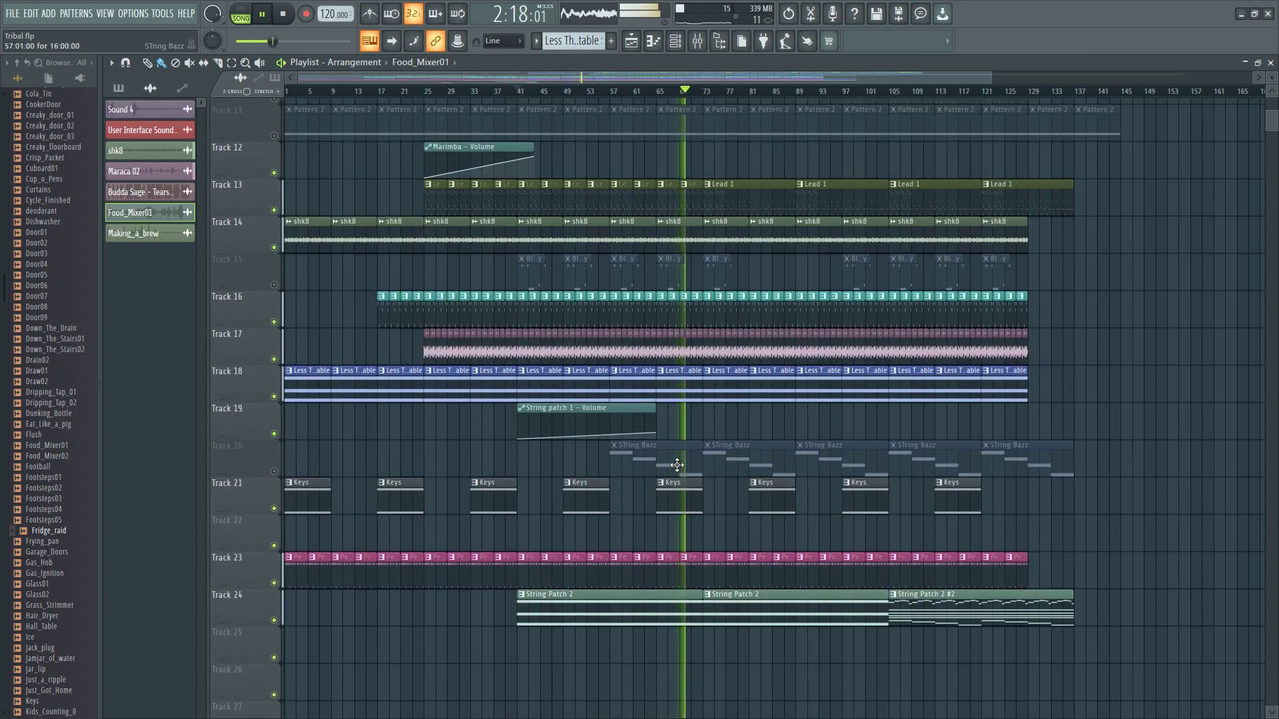
double_click(680, 464)
left_click_drag(850, 86, 261, 78)
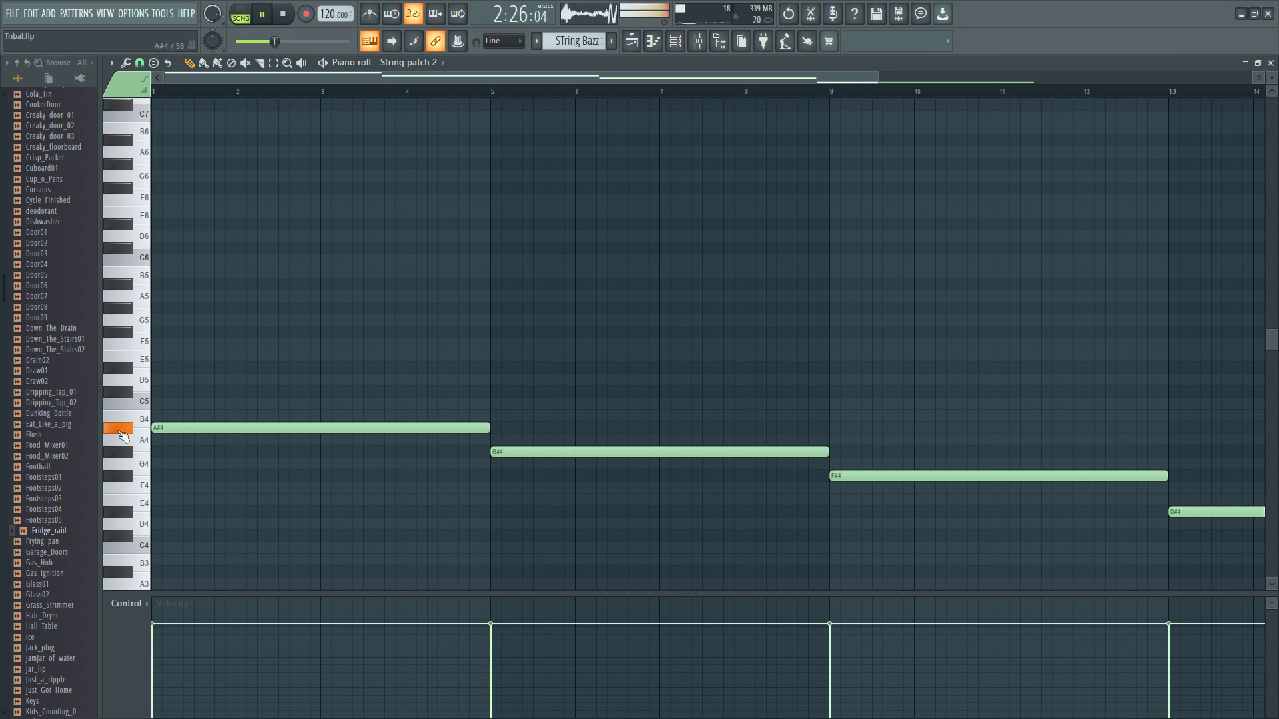
left_click(632, 42)
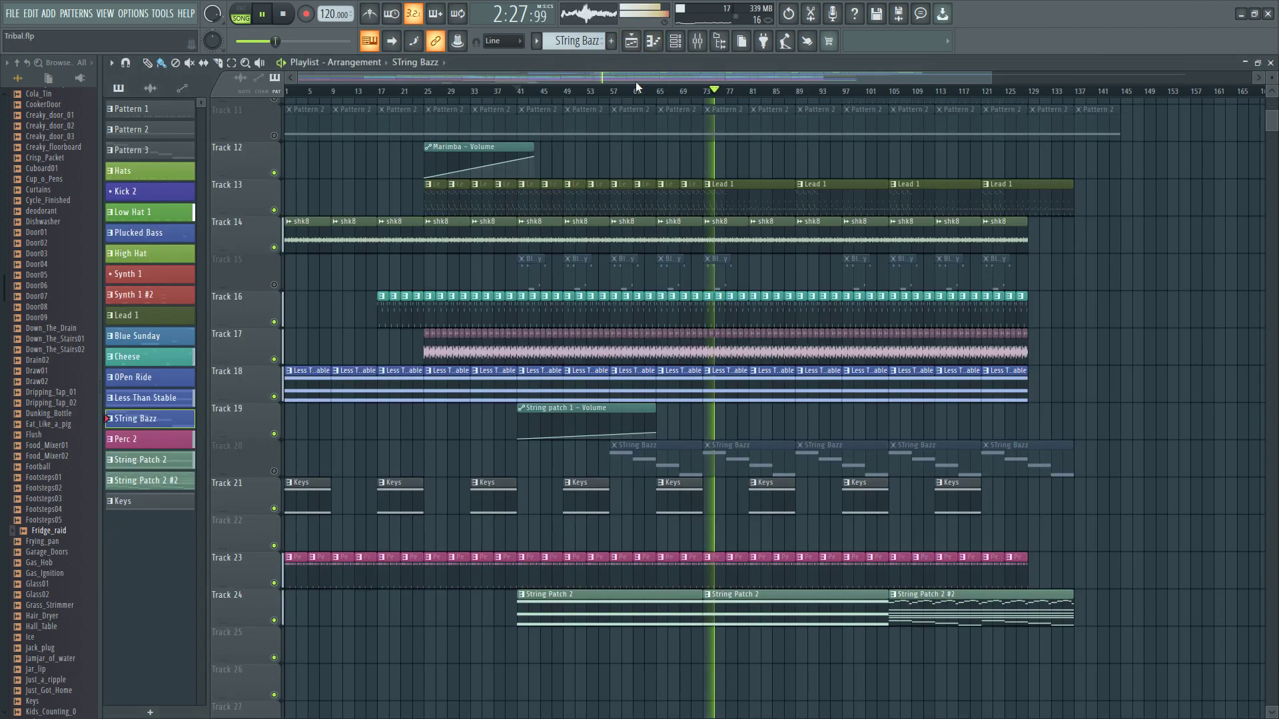
- Stop the song and replace the second String Patch 2 clip on Track 24 with the String Patch 2 #2 clip at bar 73
left_click(292, 20)
left_click(292, 20)
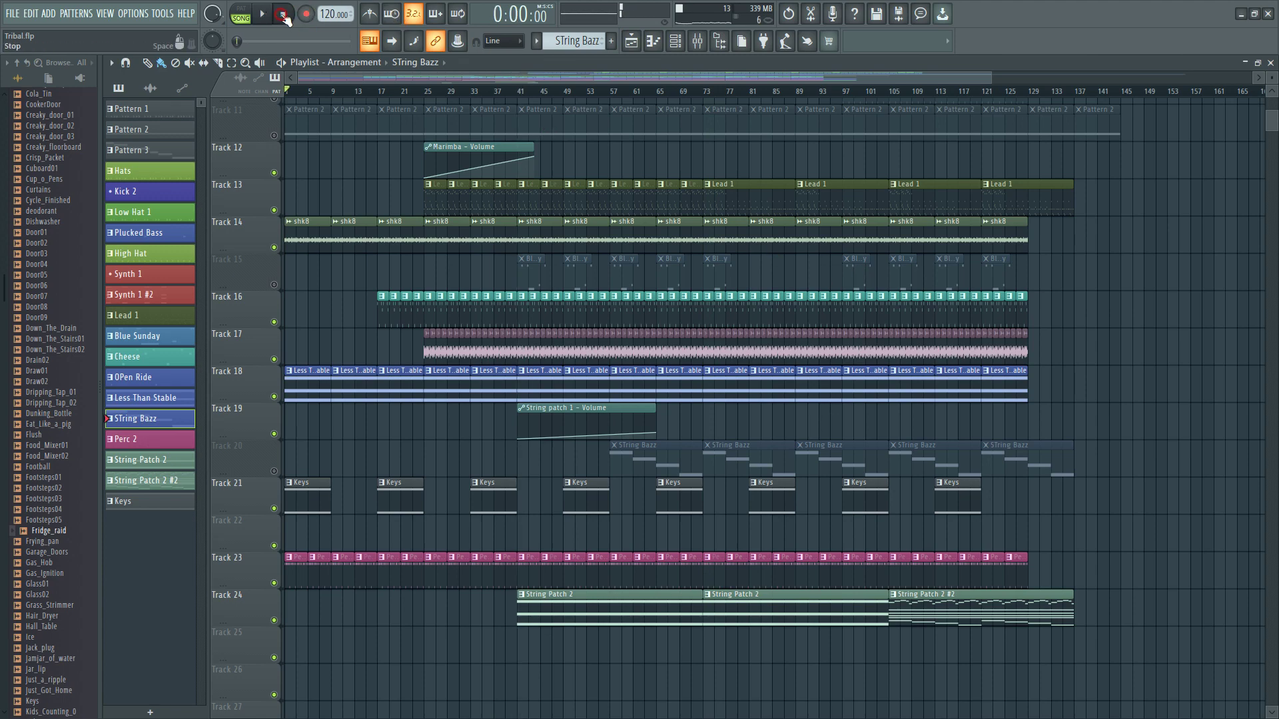
right_click(796, 610)
left_click_drag(950, 616, 753, 617)
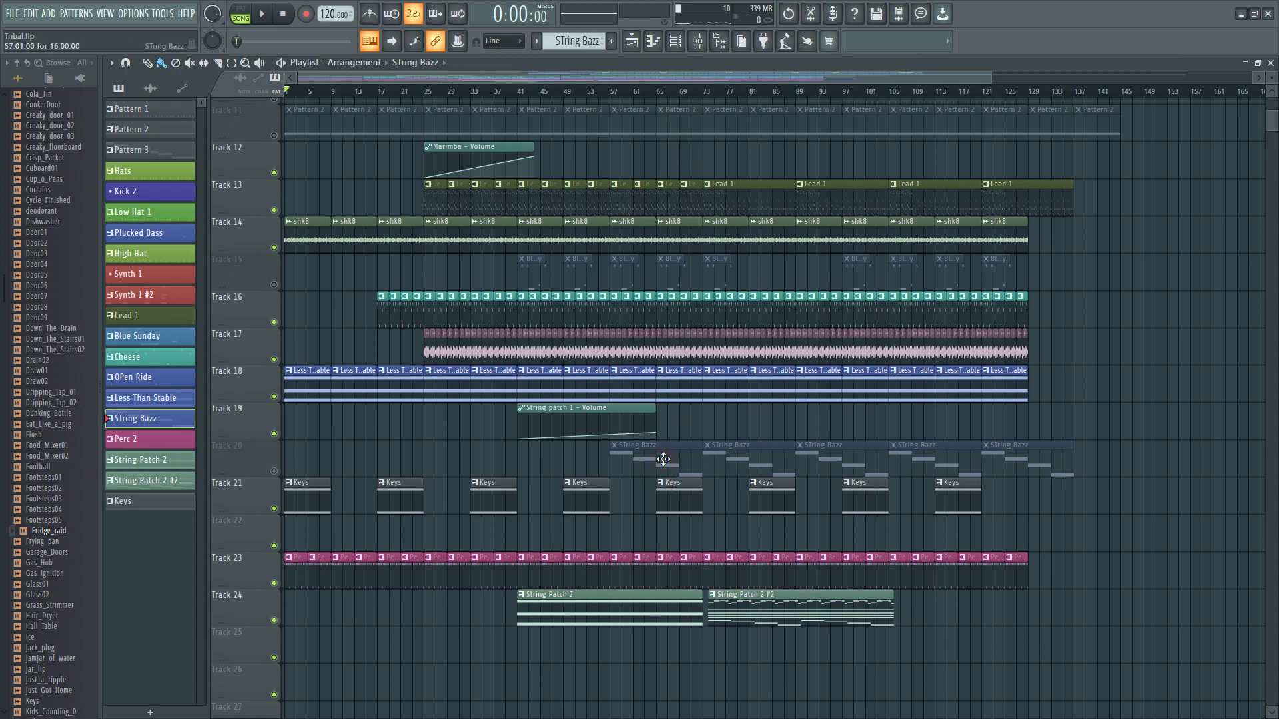
- Add a D#6 note spanning bars 1 to 17 to the STring Bazz pattern and return to the playlist
double_click(748, 464)
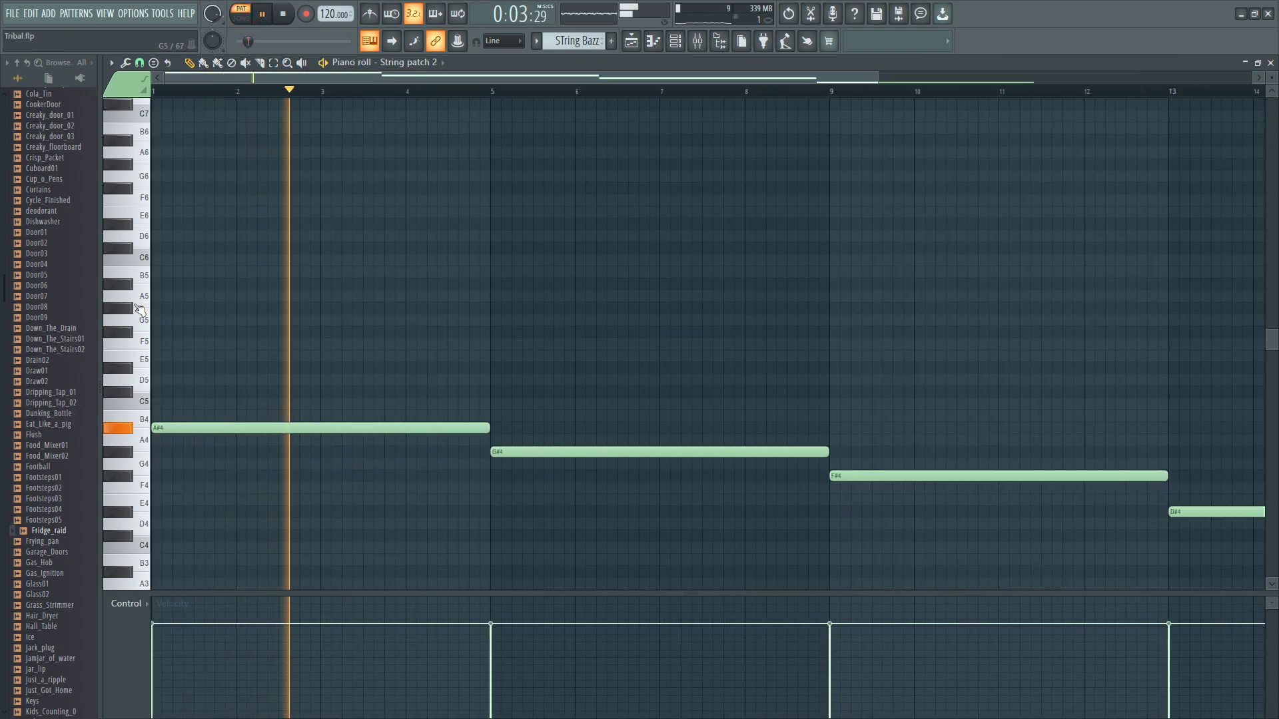
left_click_drag(130, 256, 126, 226)
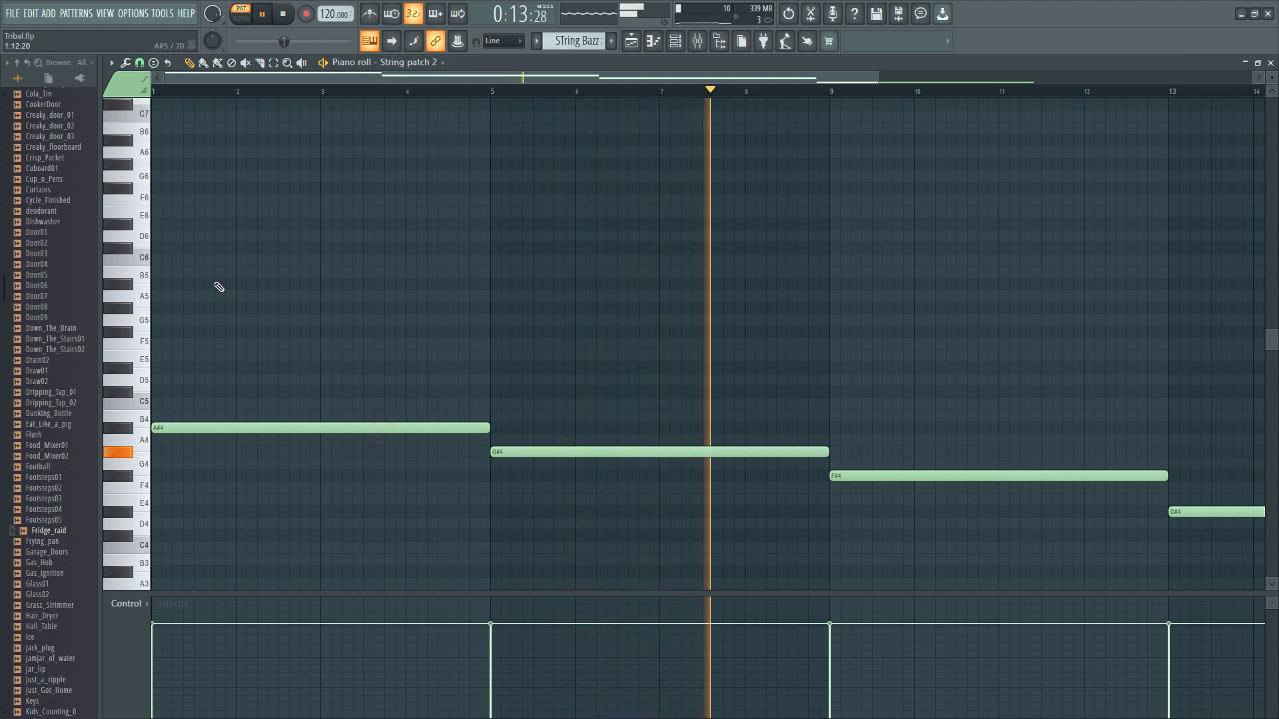
scroll(219, 287, "up", 2)
left_click(157, 297)
left_click_drag(486, 299, 1162, 334)
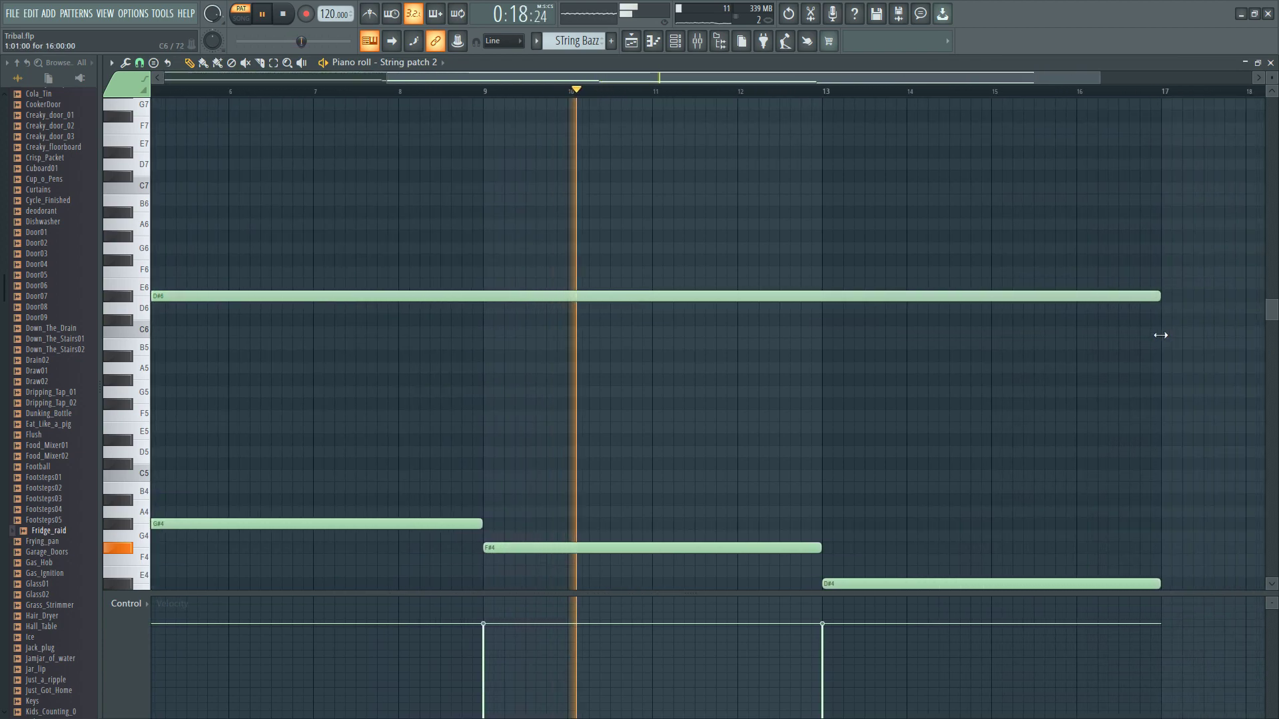
left_click(632, 42)
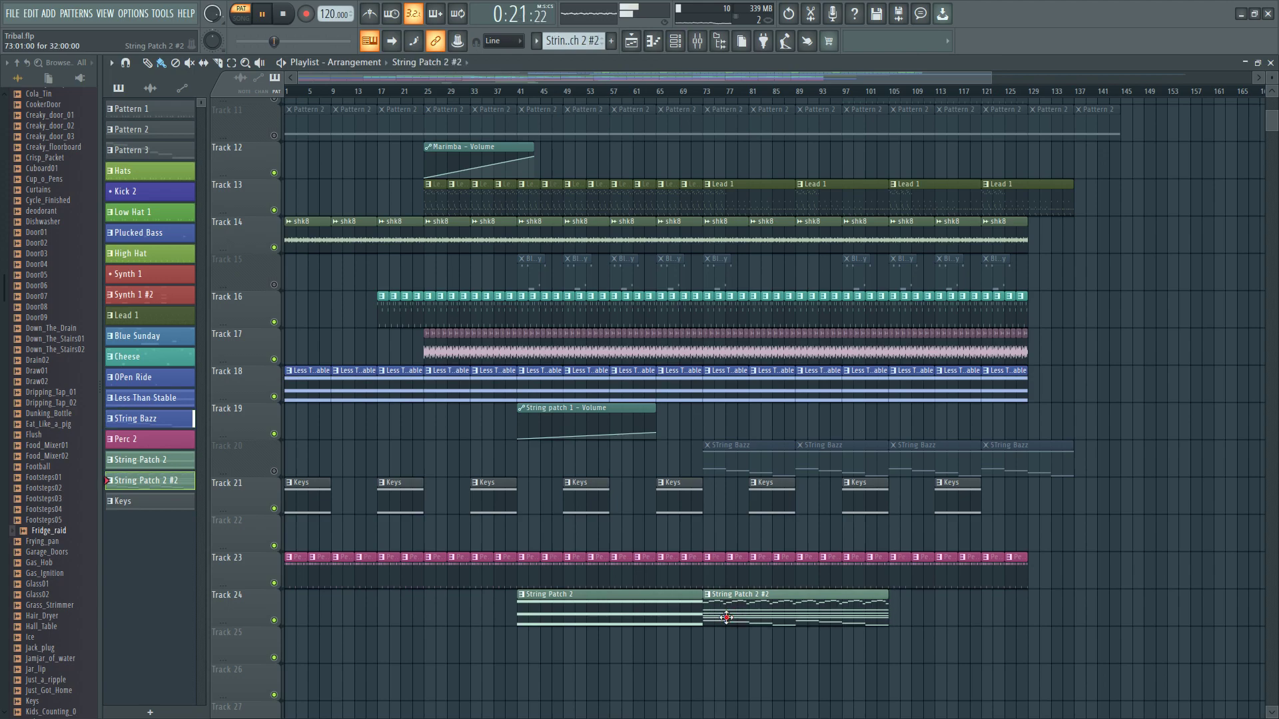
- Examine the String patch 1 notes of the String Patch 2 #2 pattern in the piano roll while it plays
double_click(726, 617)
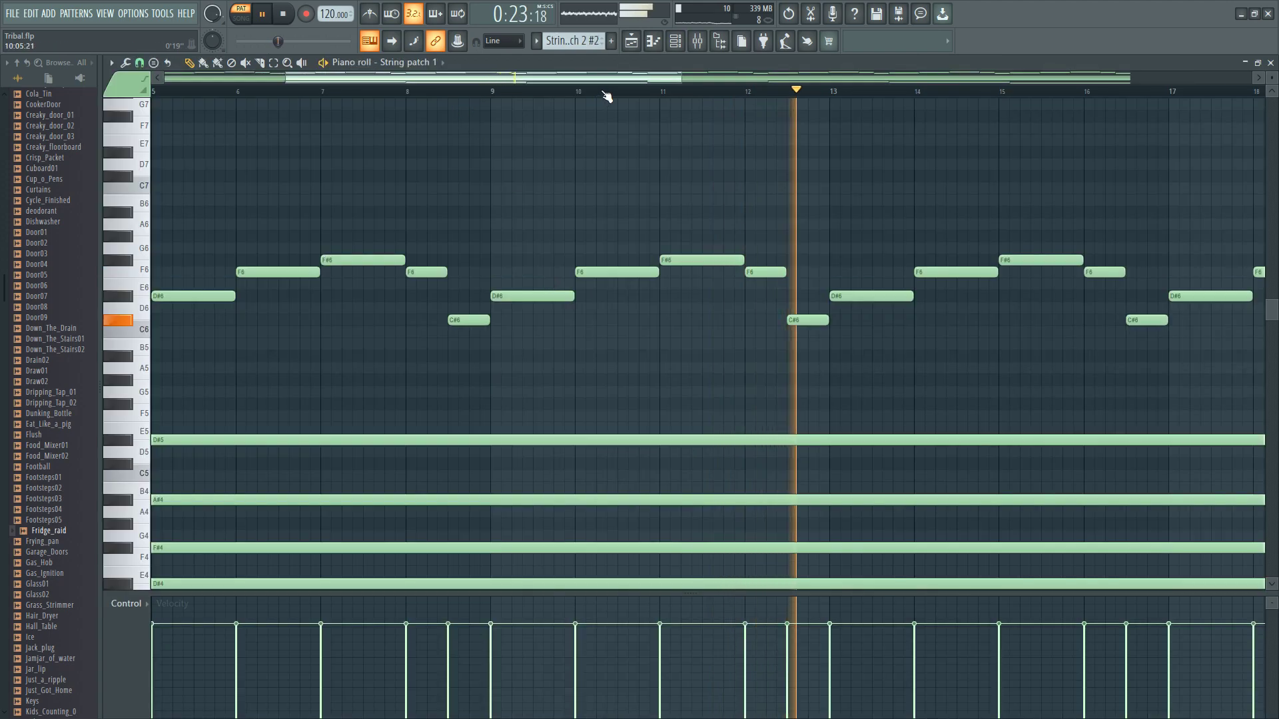
scroll(606, 97, "down", 4)
scroll(666, 286, "down", 6)
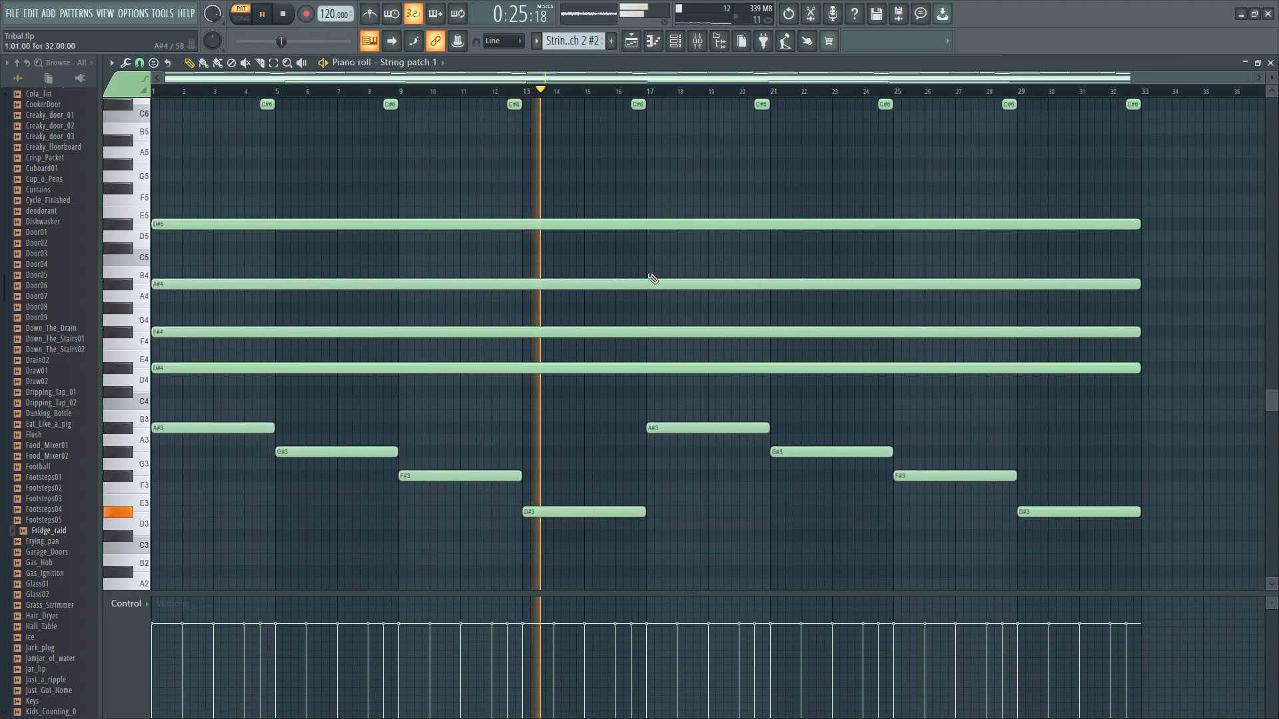
scroll(665, 287, "up", 2)
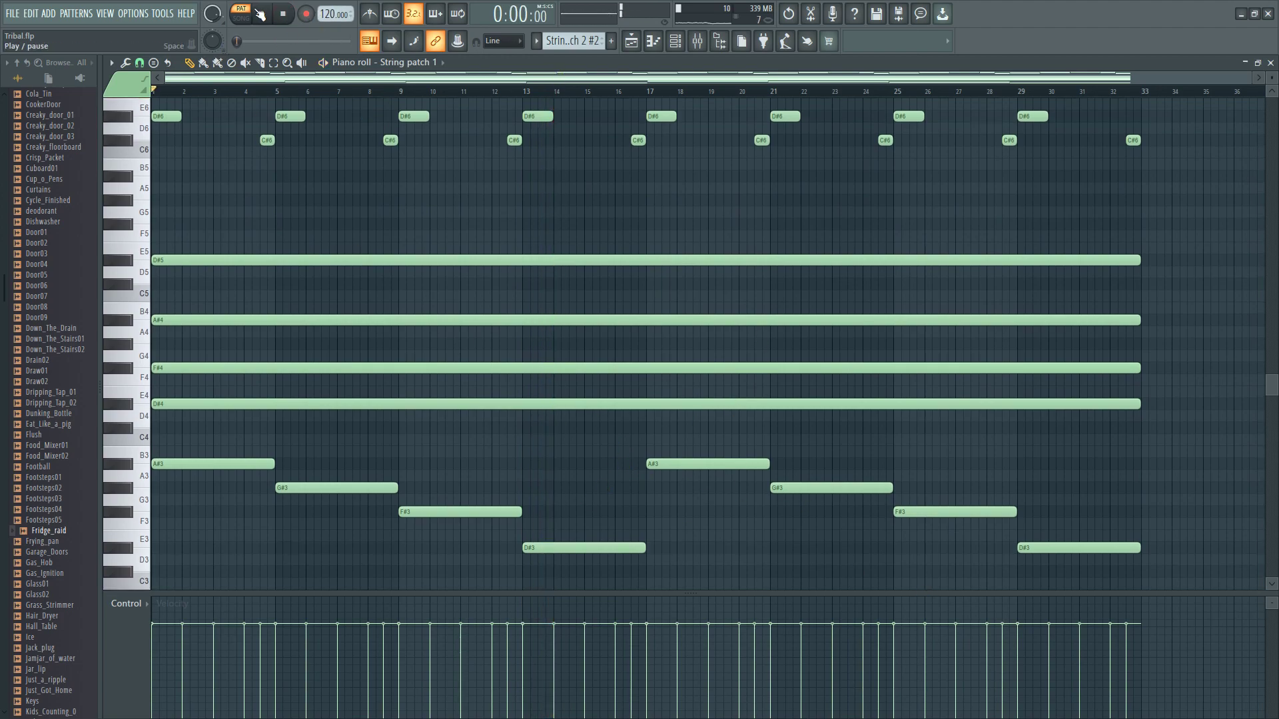
left_click(261, 14)
scroll(486, 314, "down", 4)
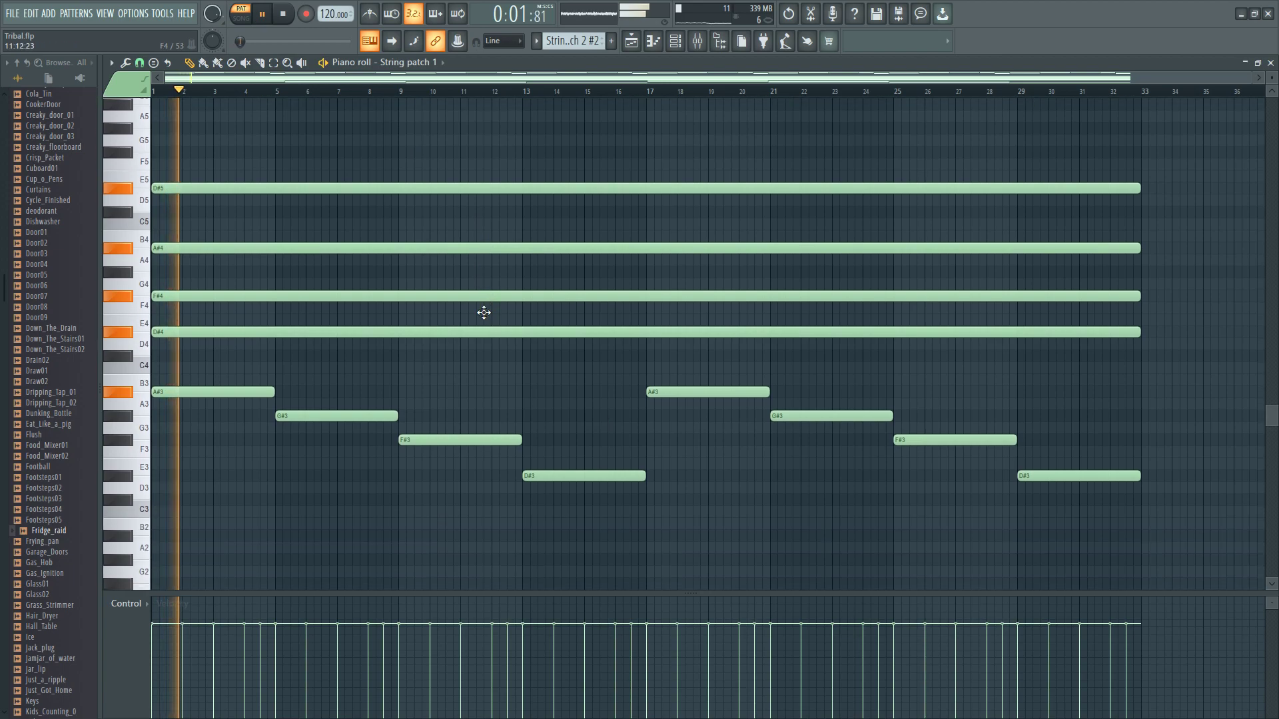
scroll(483, 313, "up", 4)
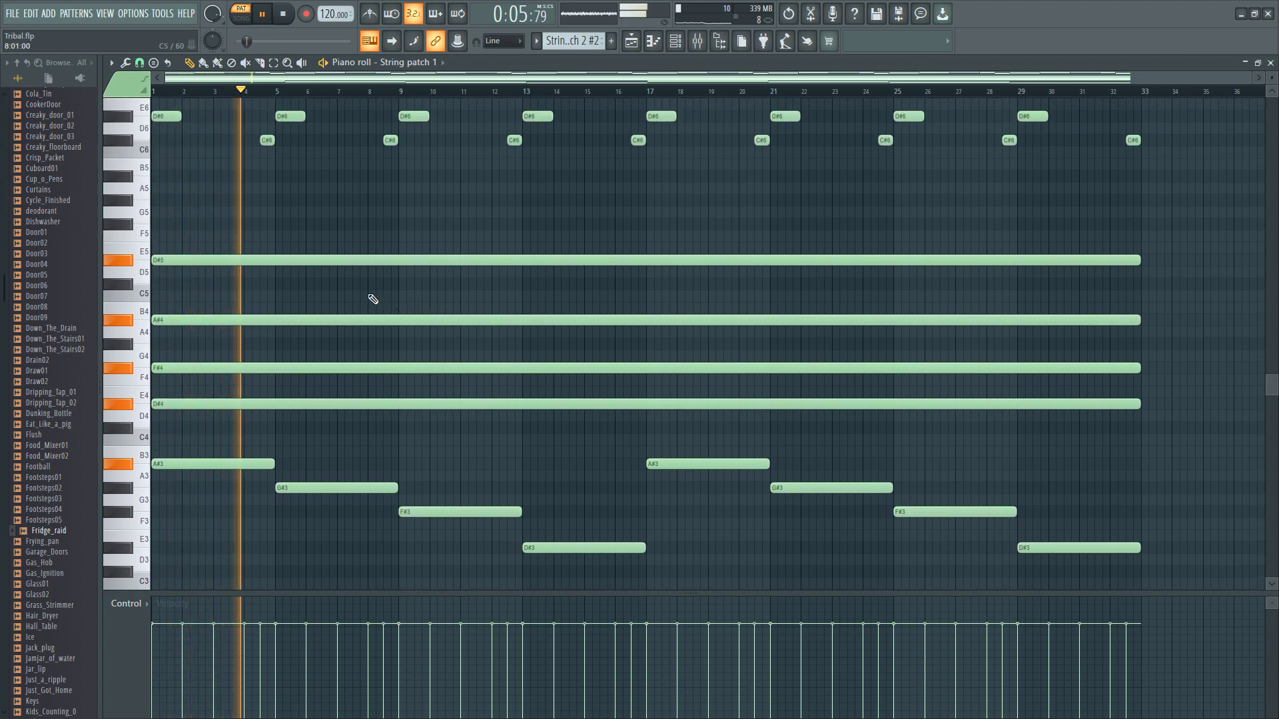
scroll(373, 299, "up", 6)
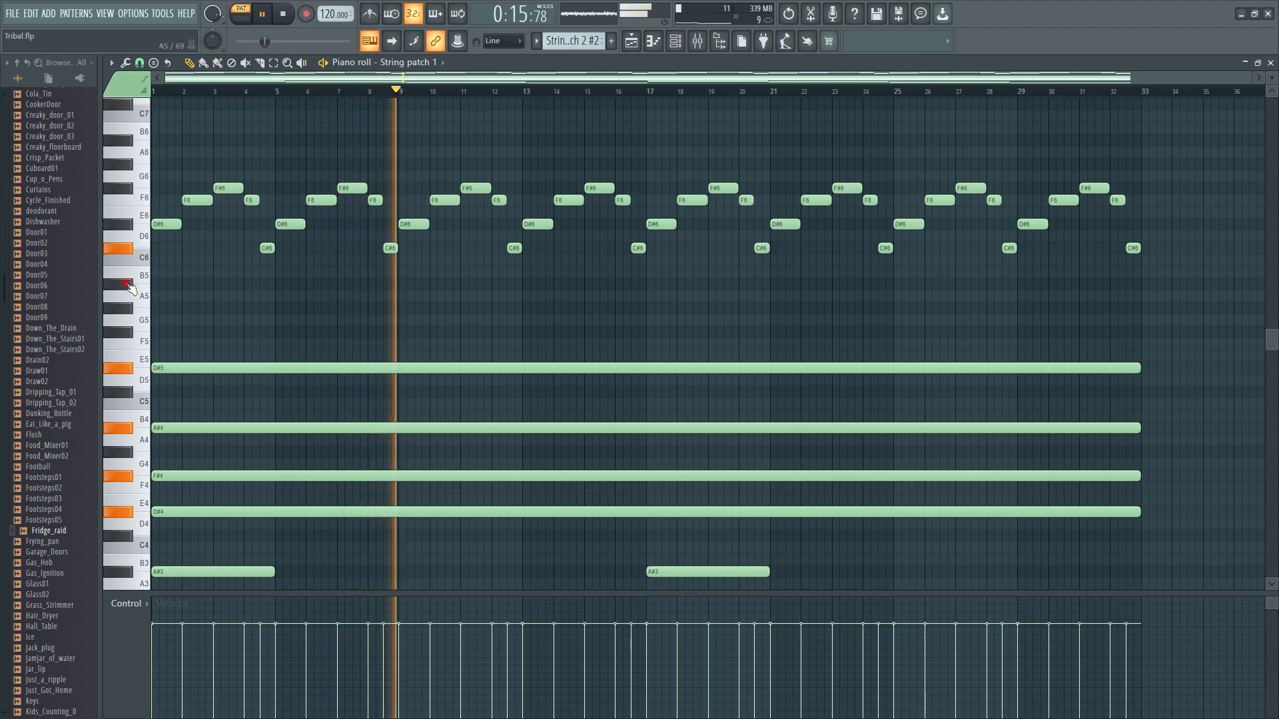
- Sound the A#5 key and add an A#5 note at bar 9 with a length of 3:08:00
left_click(129, 286)
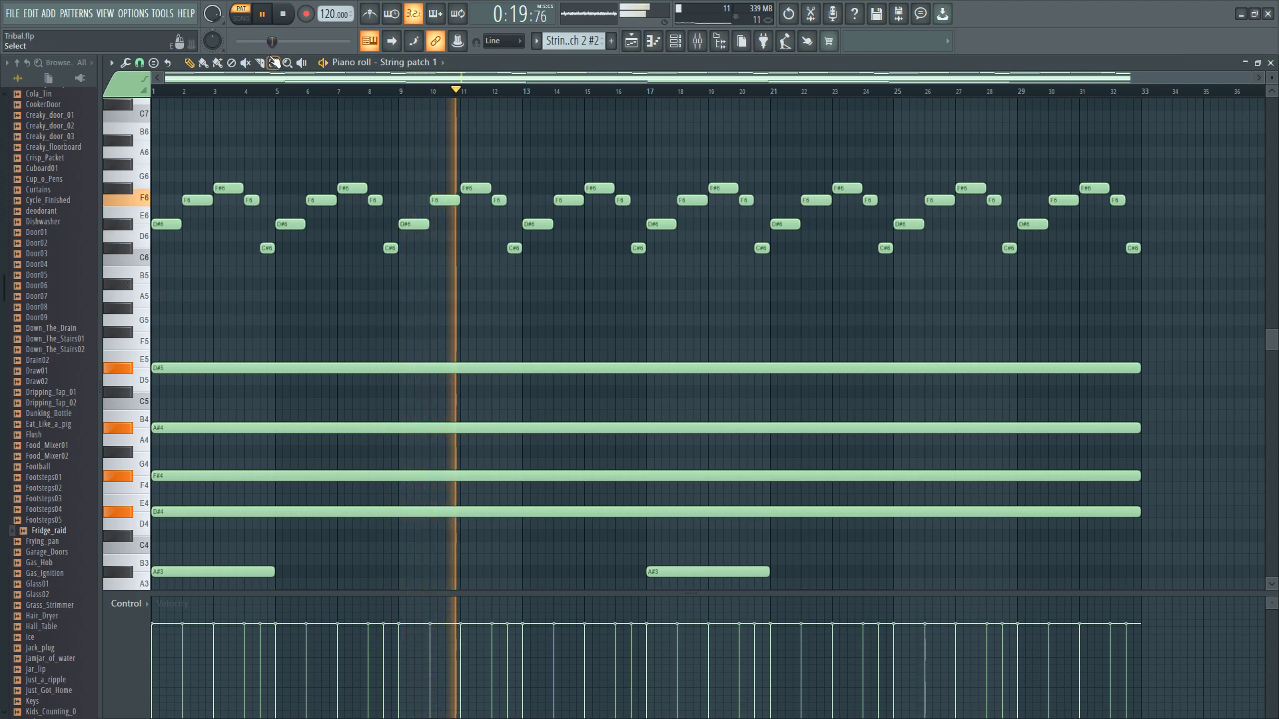
left_click(406, 283)
left_click_drag(430, 284, 508, 288)
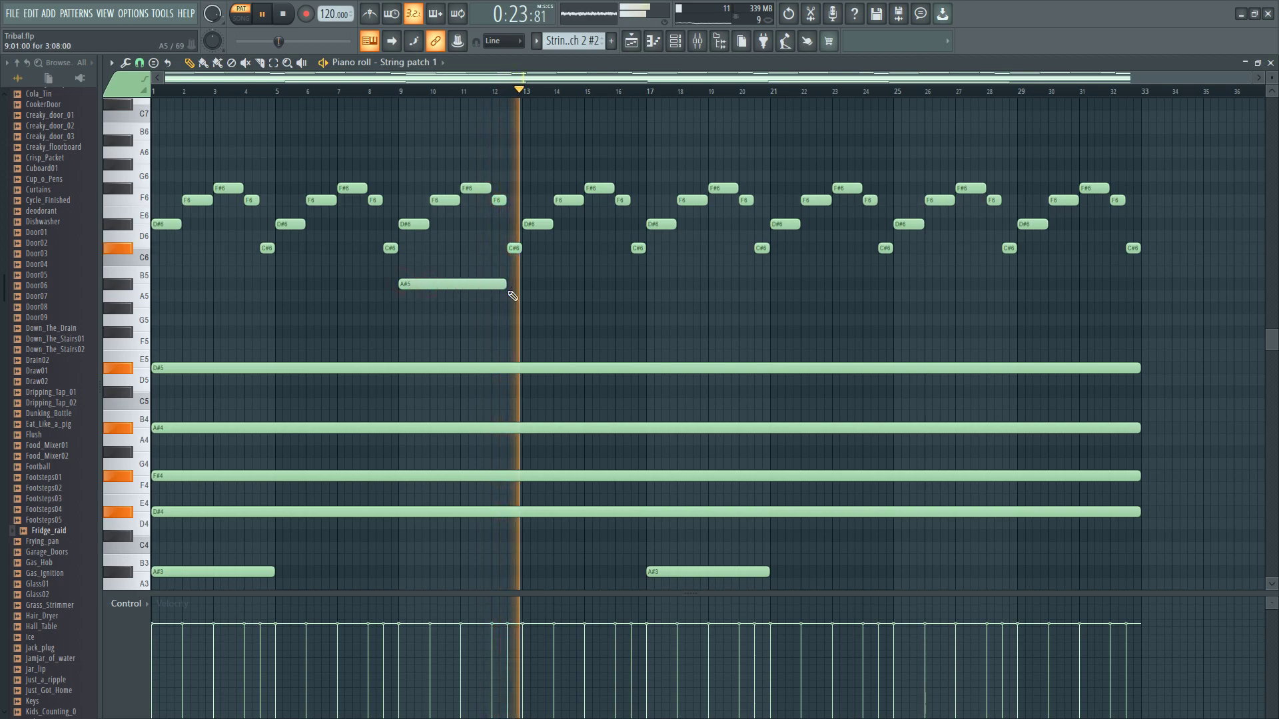
- Delete the F6 and F#6 notes in bars 14 to 16 and extend the bar 13 D#6 note to about bar 16.5
right_click(601, 191)
right_click(621, 200)
left_click_drag(552, 224, 628, 231)
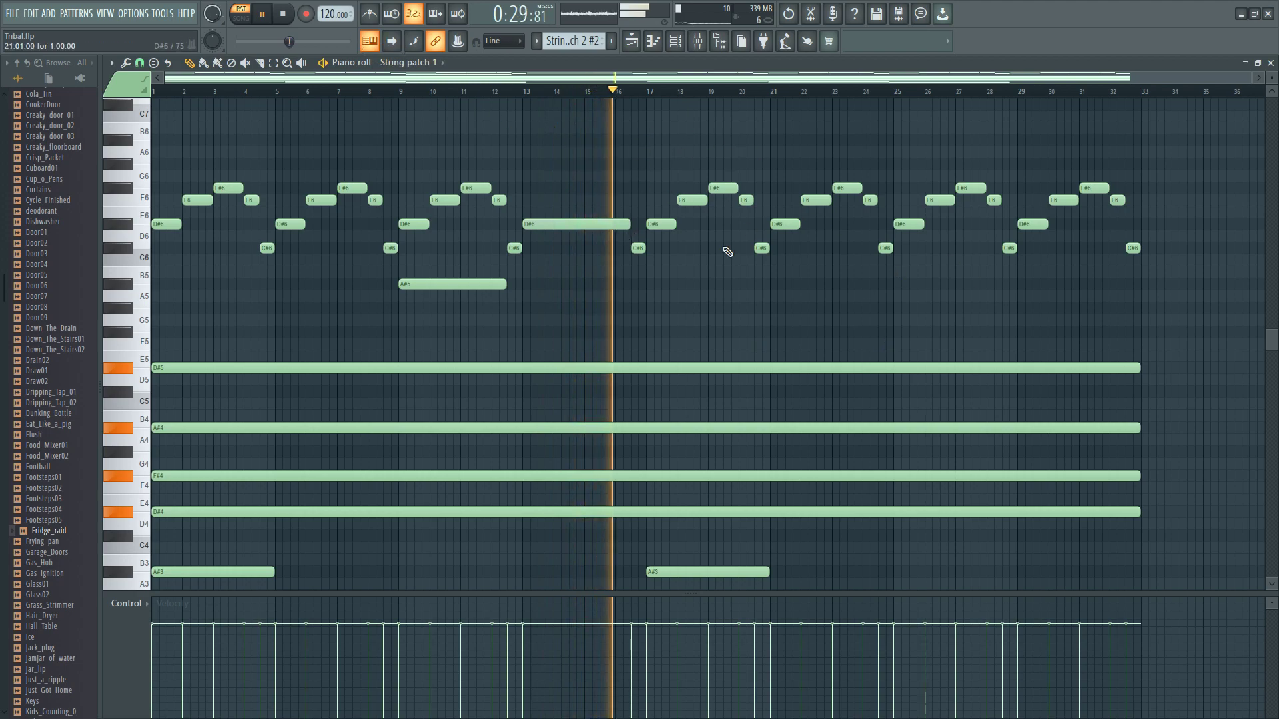
- Delete the F6 and F#6 notes in bars 18 to 20 and extend the bar 17 D#6 note to about bar 20
left_click_drag(530, 79, 604, 78)
right_click(619, 200)
right_click(673, 199)
right_click(650, 188)
left_click_drag(603, 224, 665, 232)
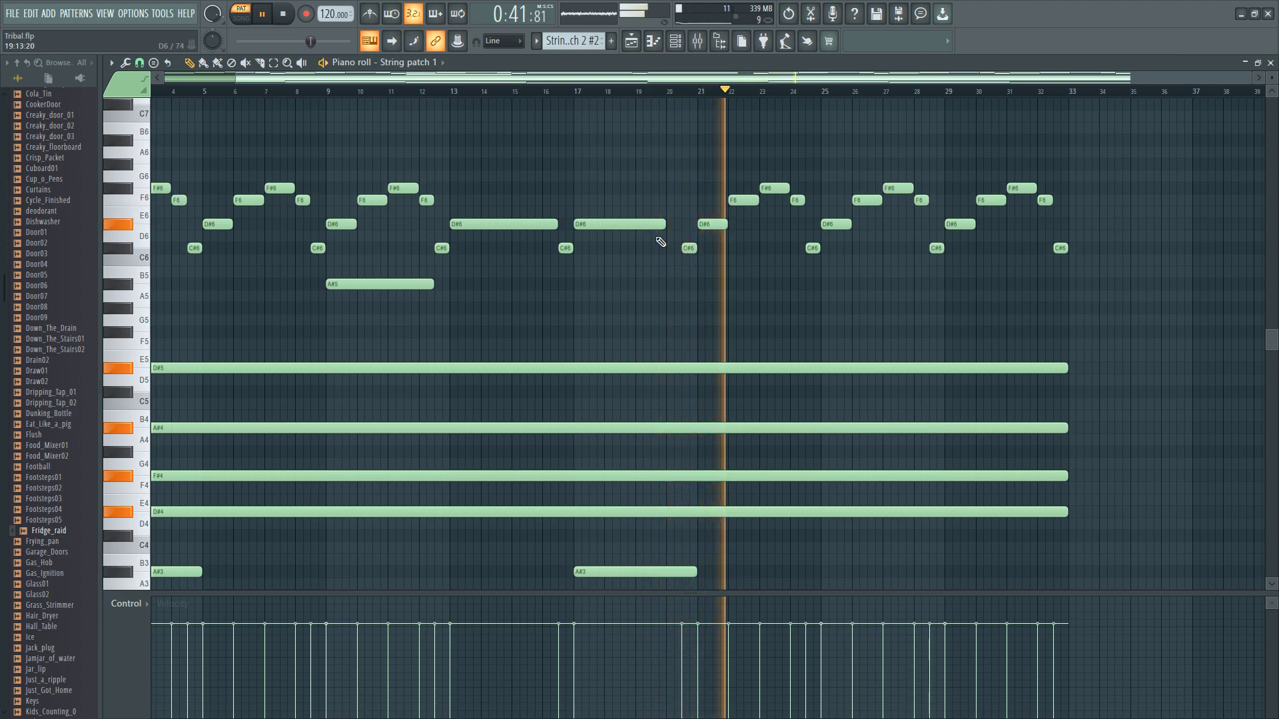
- Add an F#6 note at bar 20, delete the C#6 note just before bar 21, and stop playback
left_click(671, 188)
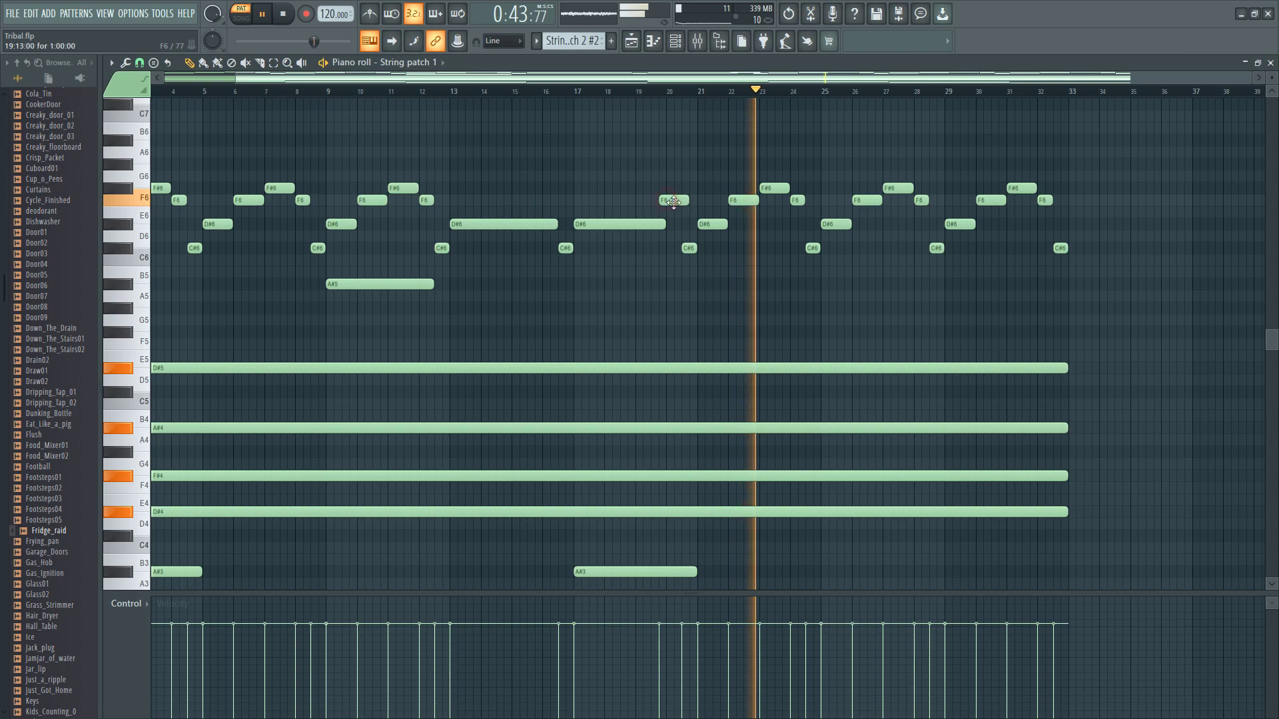
right_click(686, 249)
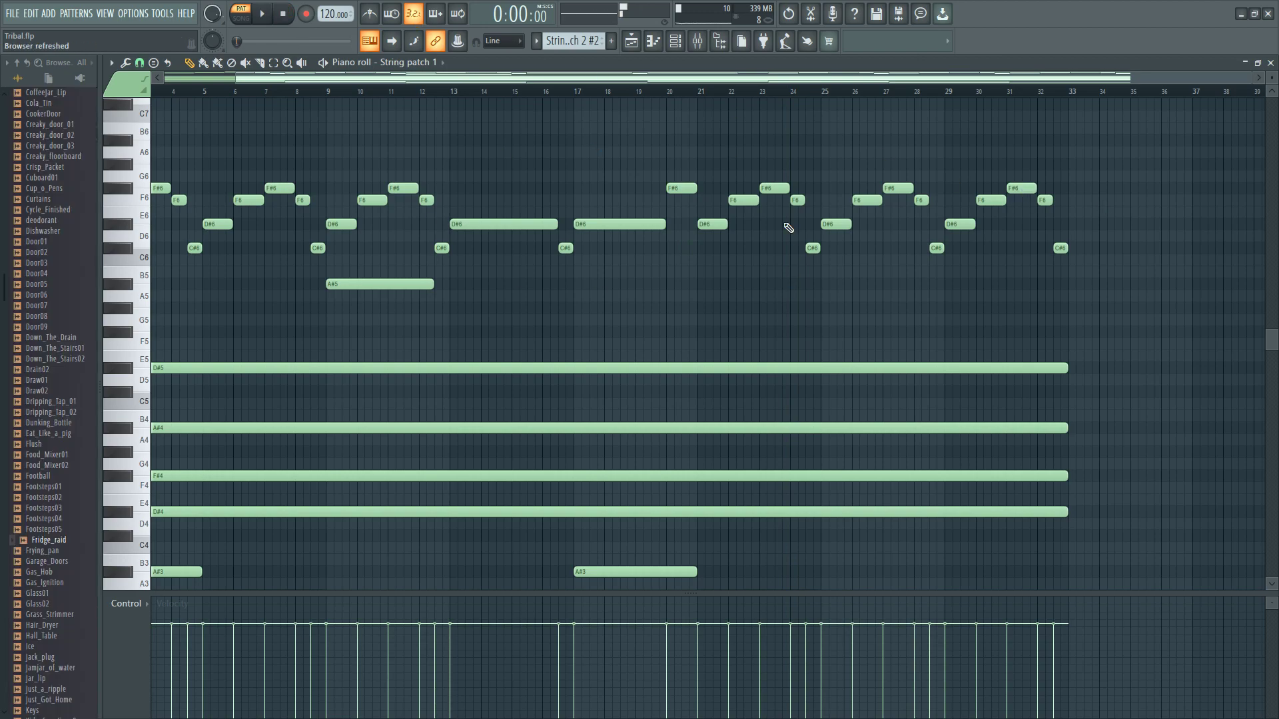
left_click_drag(633, 82, 563, 81)
scroll(552, 400, "down", 3)
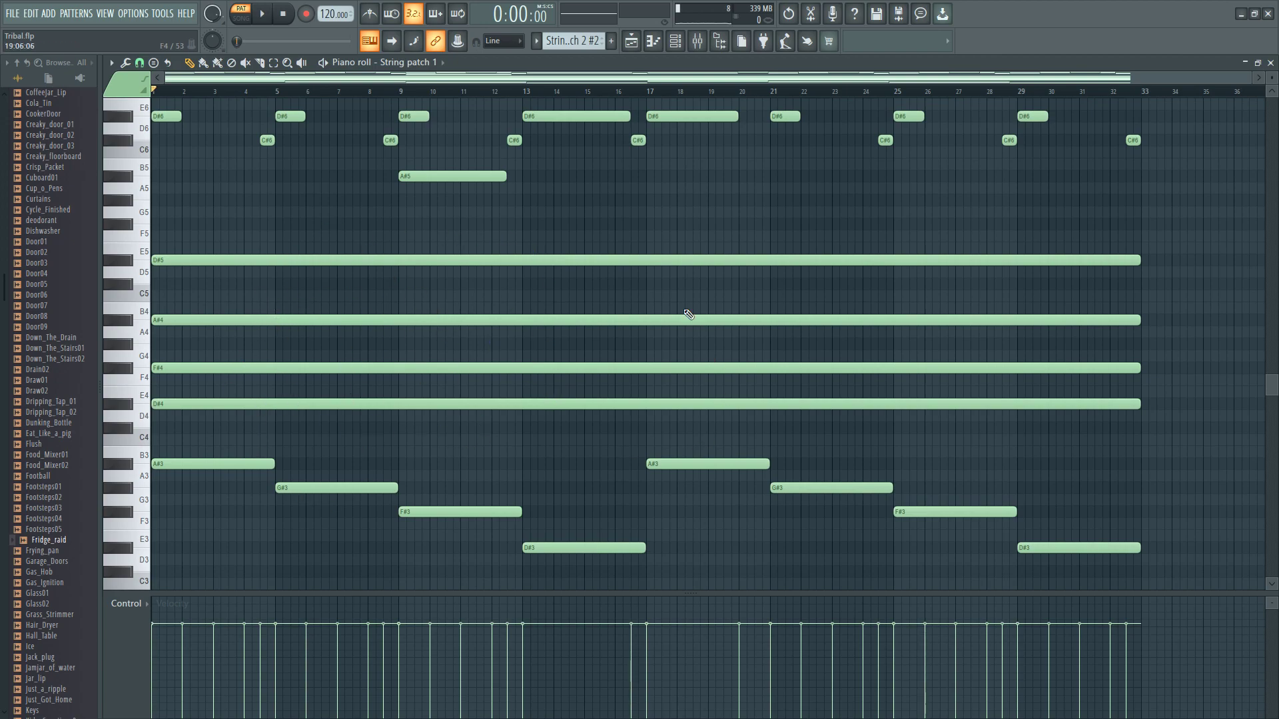
- Delete the sustained F#4 and D#4 notes spanning bars 1 to 32 and play the pattern
scroll(513, 413, "up", 1)
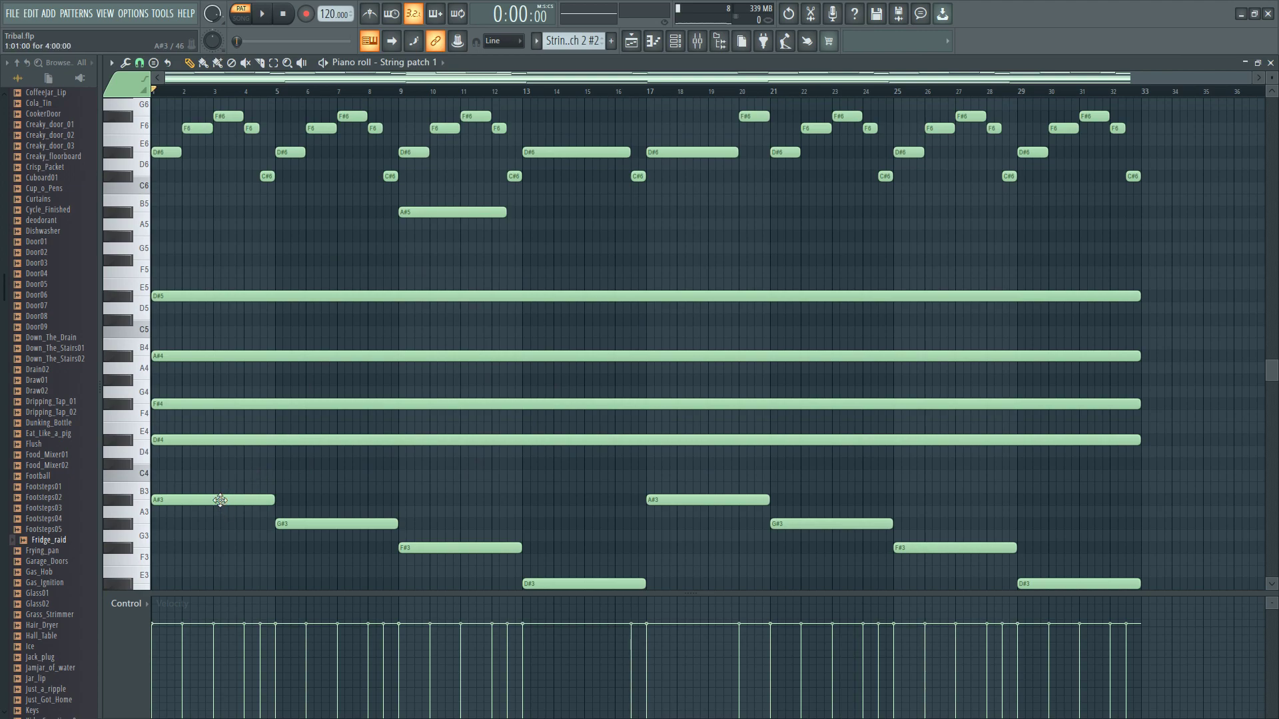
right_click(204, 403)
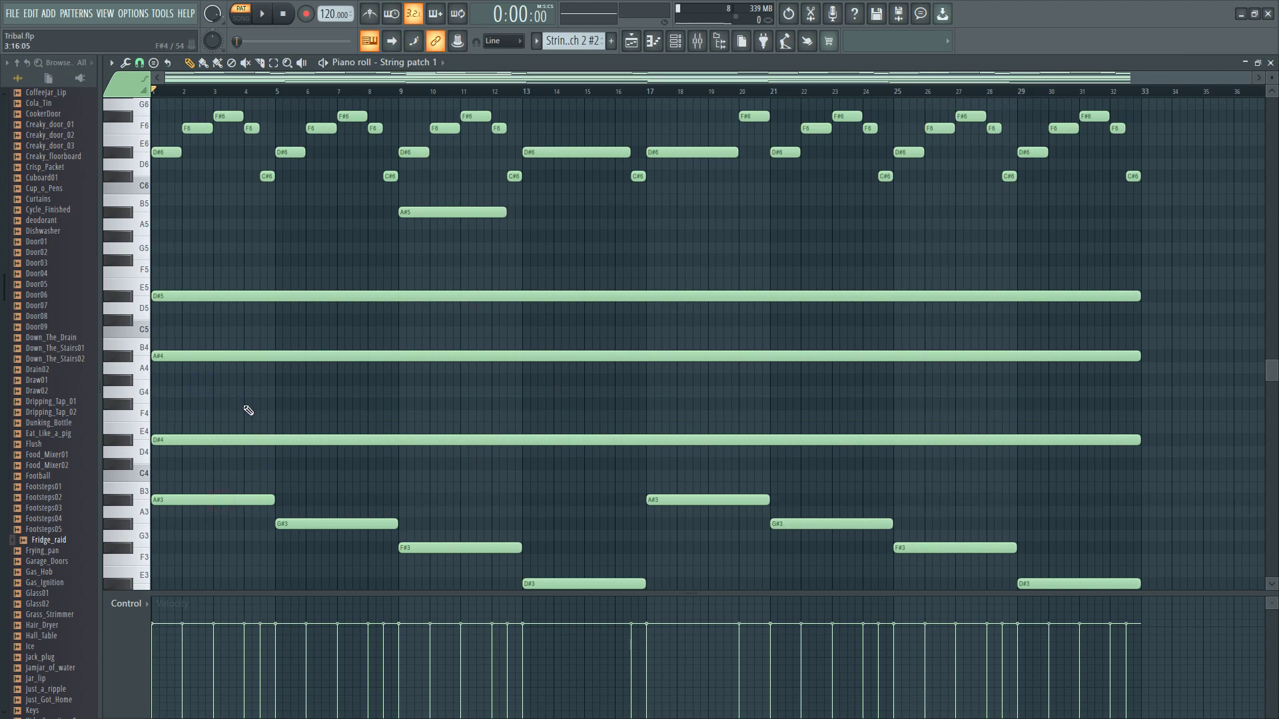
right_click(247, 439)
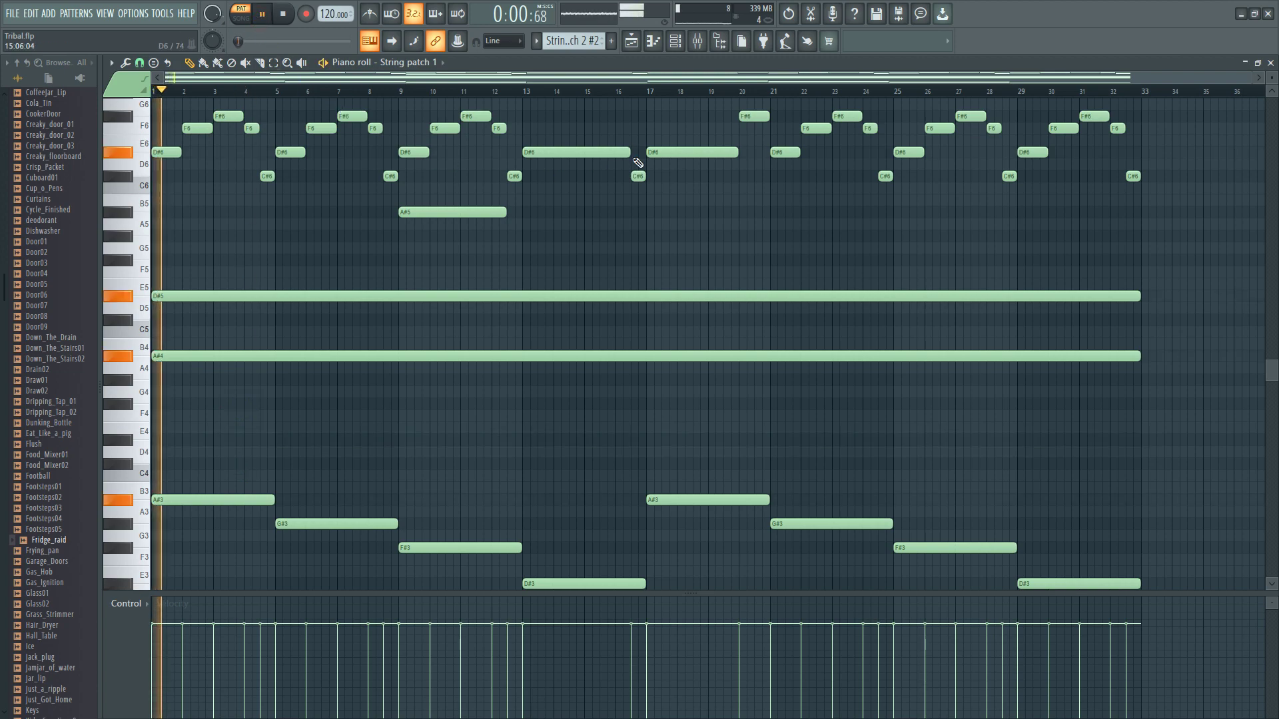
- Rework the bars 5 to 8 melody into a three-bar A#5 note followed by a full-bar F6, deleting the other melody notes there
left_click(1271, 93)
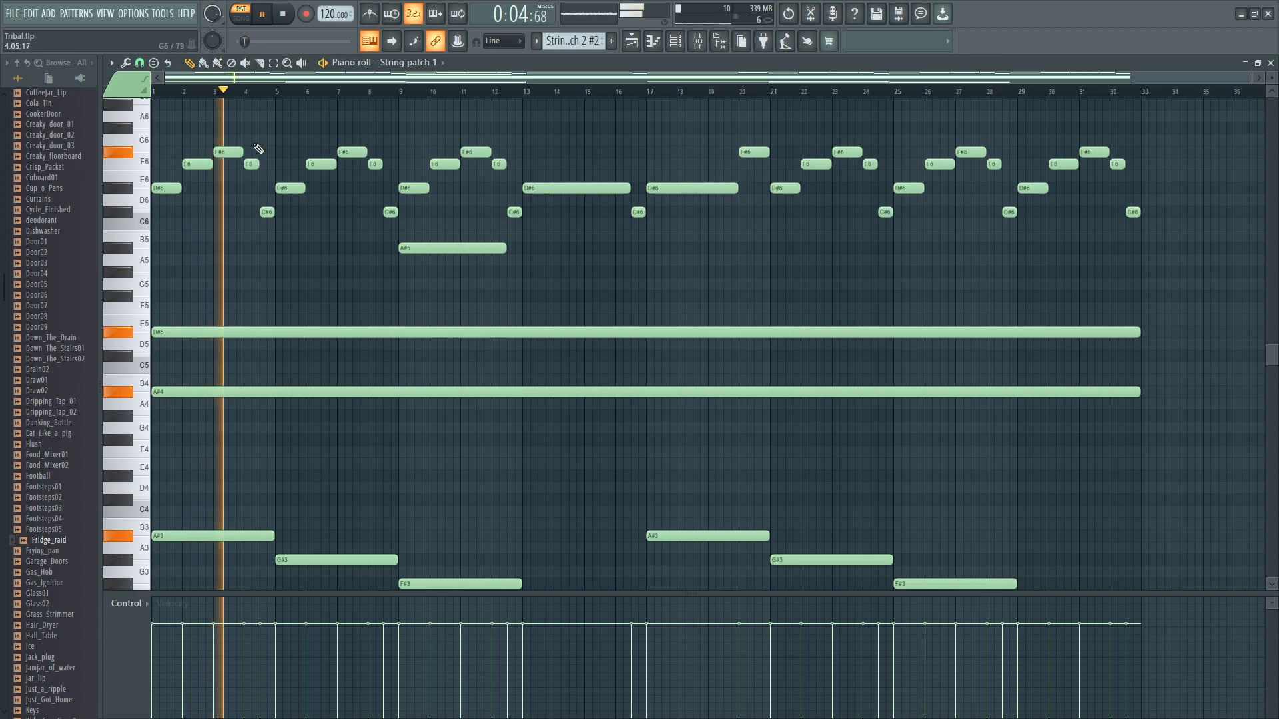
left_click_drag(287, 188, 366, 253)
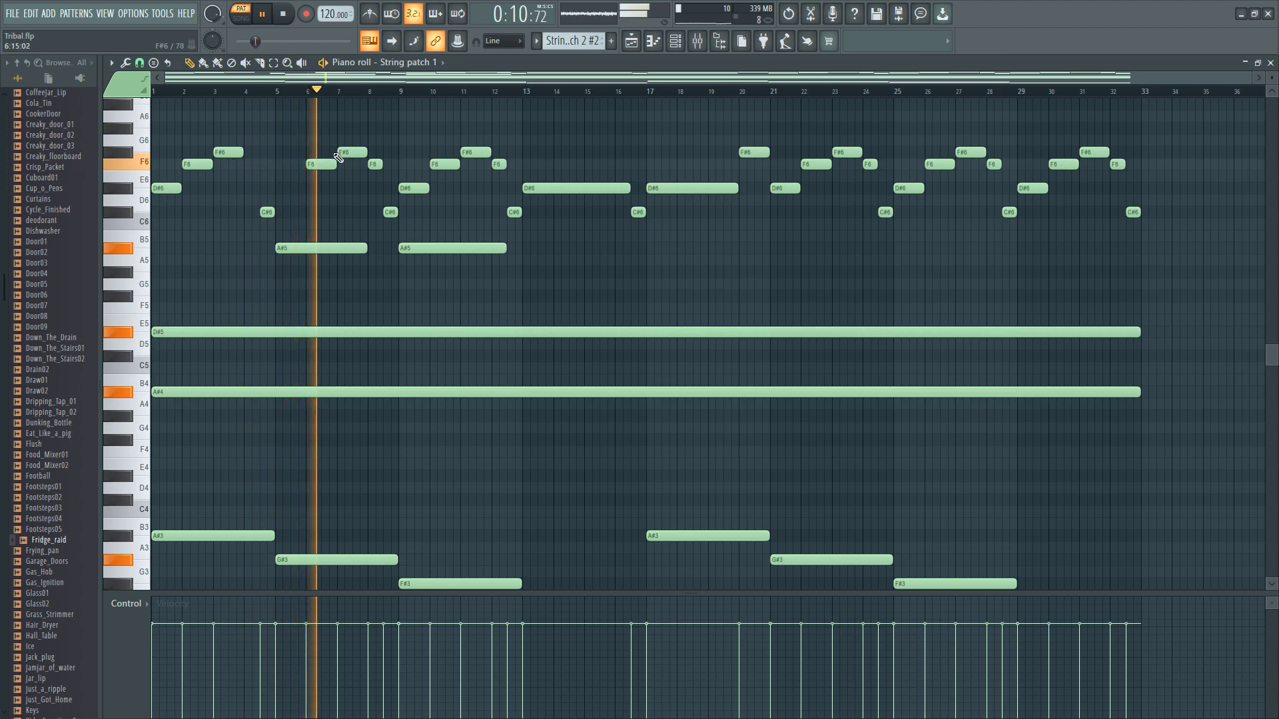
left_click_drag(323, 162, 363, 160)
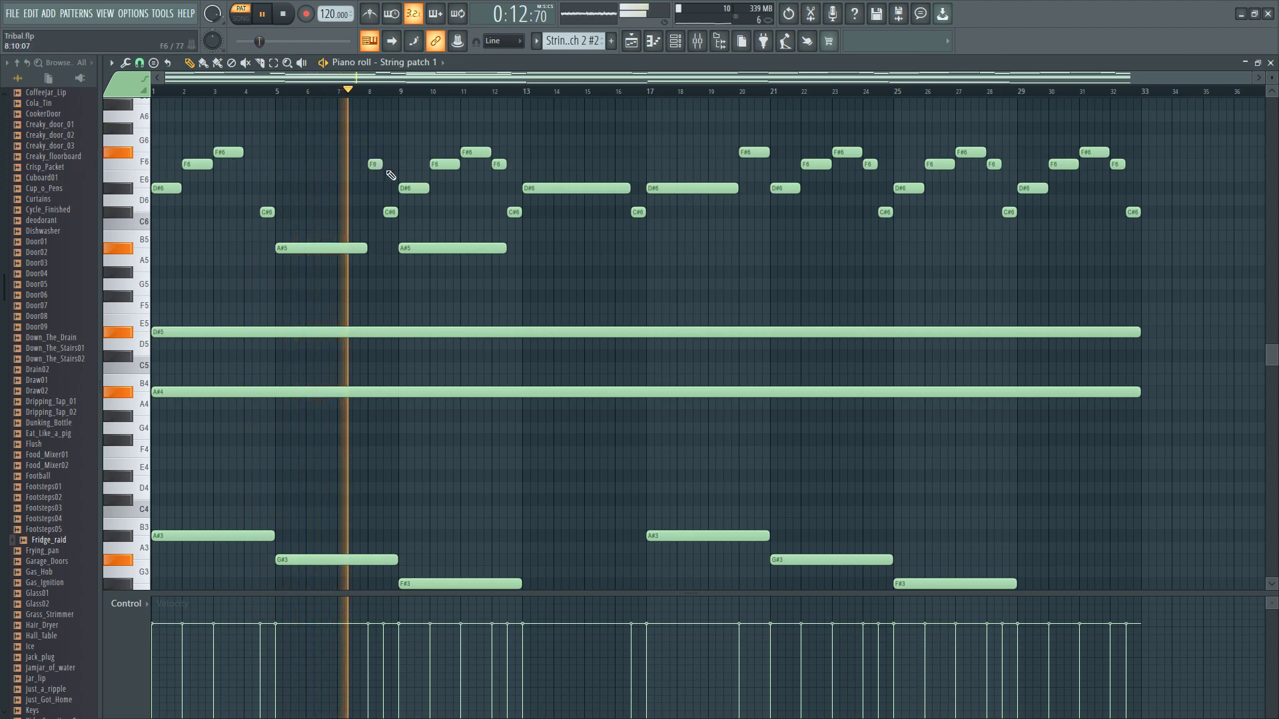
right_click(390, 211)
left_click_drag(383, 165, 397, 165)
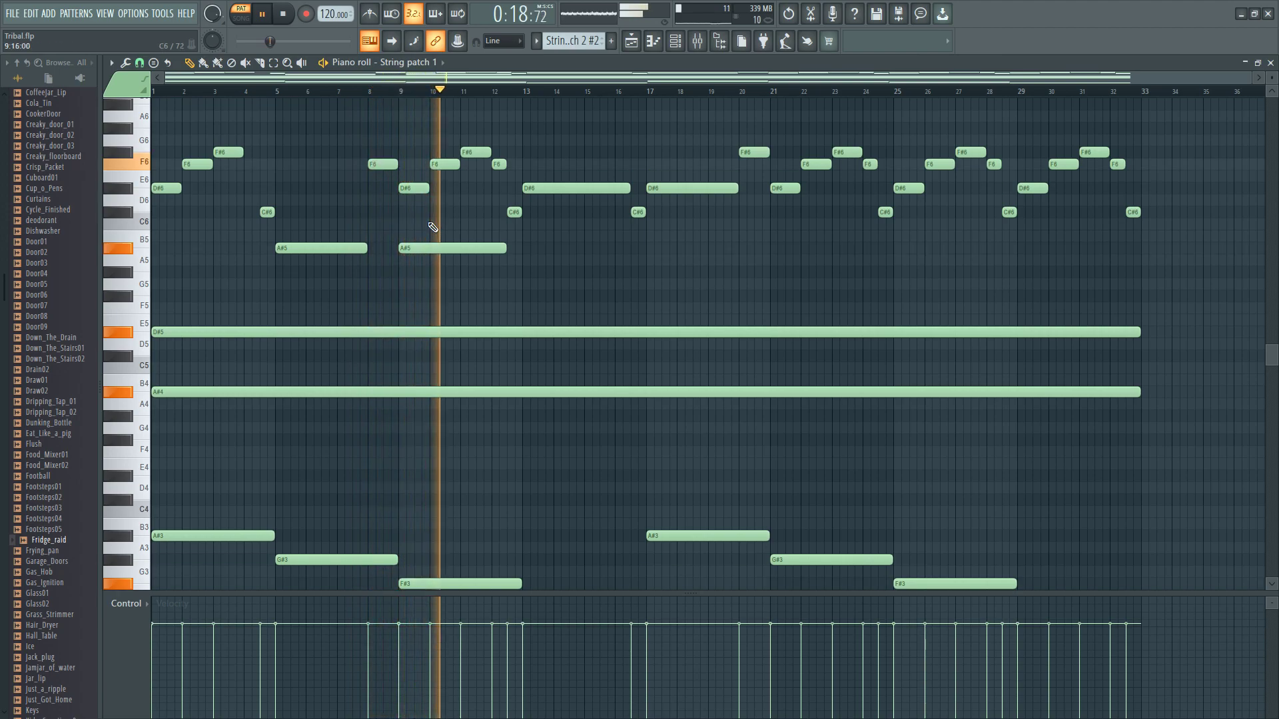
- Shorten the bar 9 A#5 note to three bars, and extend the bar 12 F6 to bar 13 in place of the C#6
scroll(428, 220, "down", 3)
scroll(423, 199, "up", 2)
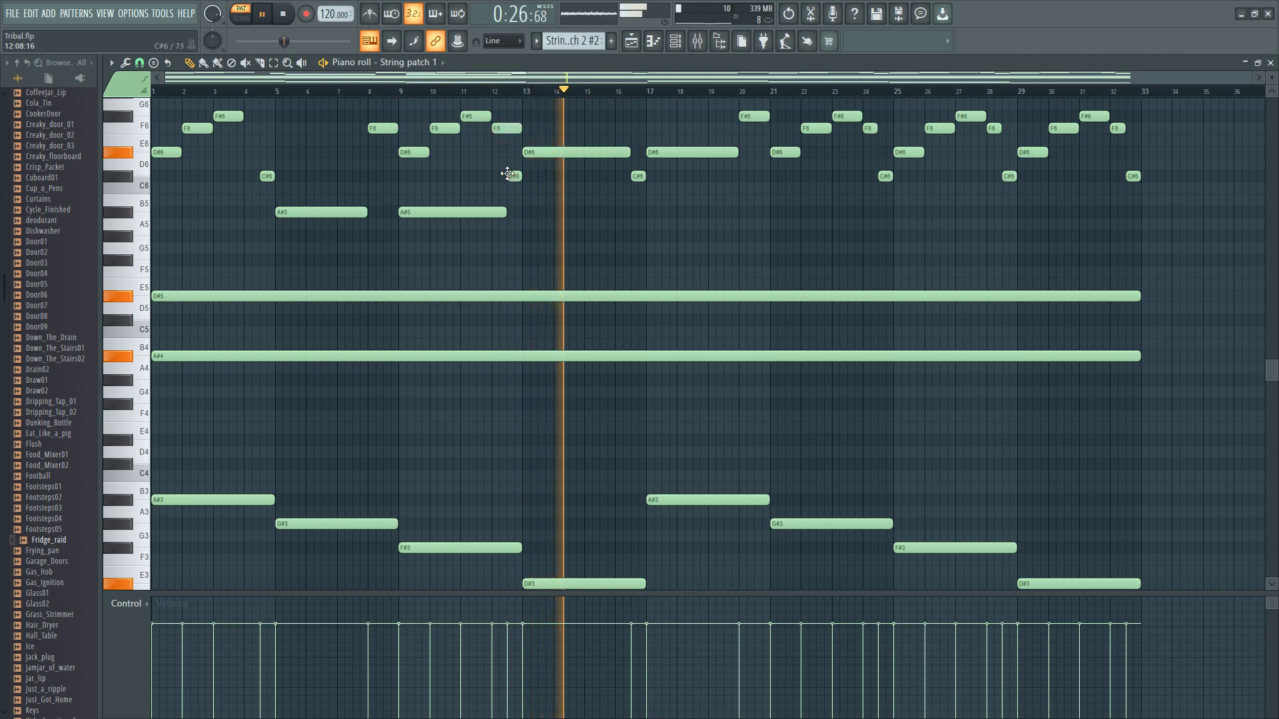
left_click_drag(503, 216, 491, 216)
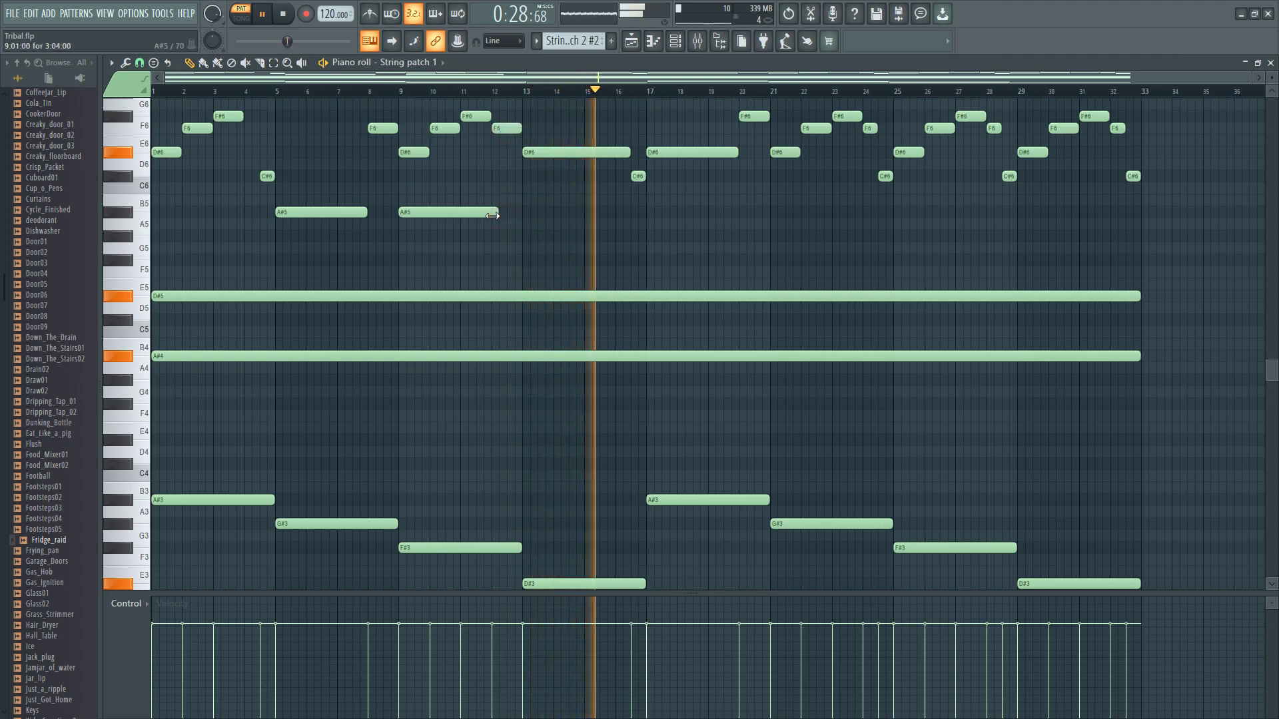
- Audition the D#4, F#4, F4 and D4 keys against the playing pattern and stop playback
scroll(541, 220, "up", 5)
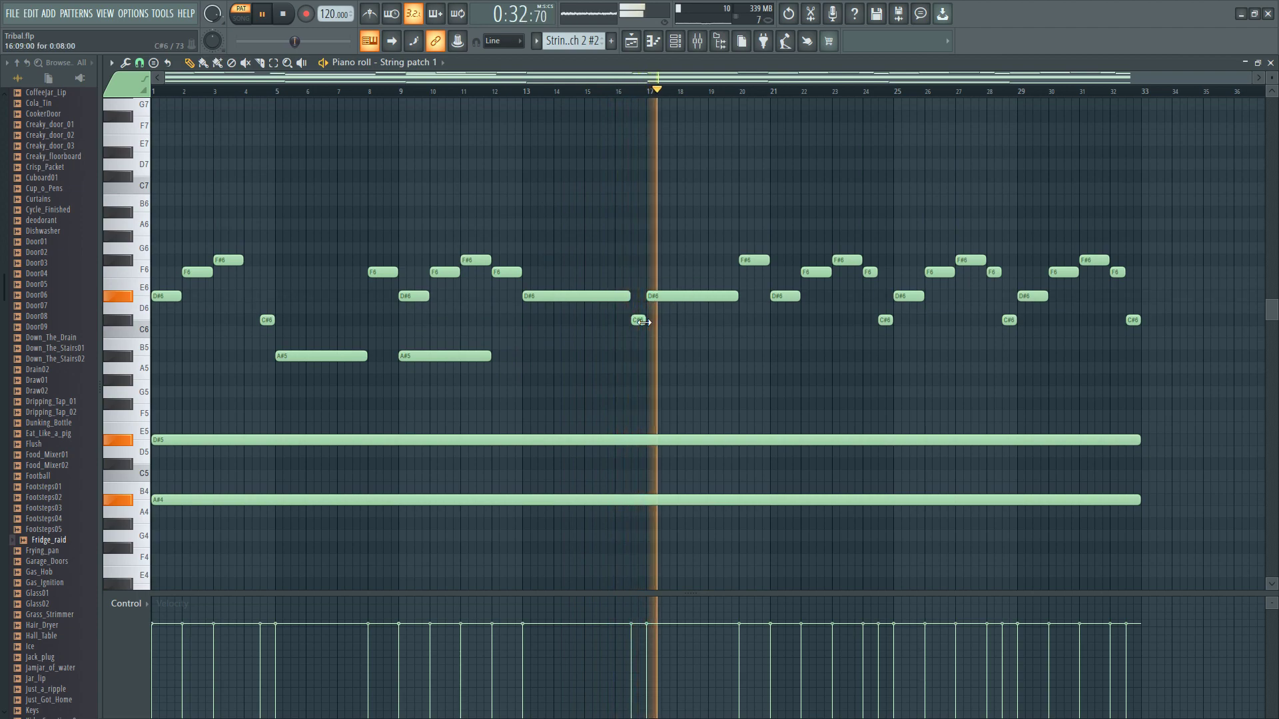
scroll(649, 328, "down", 3)
scroll(650, 327, "down", 1)
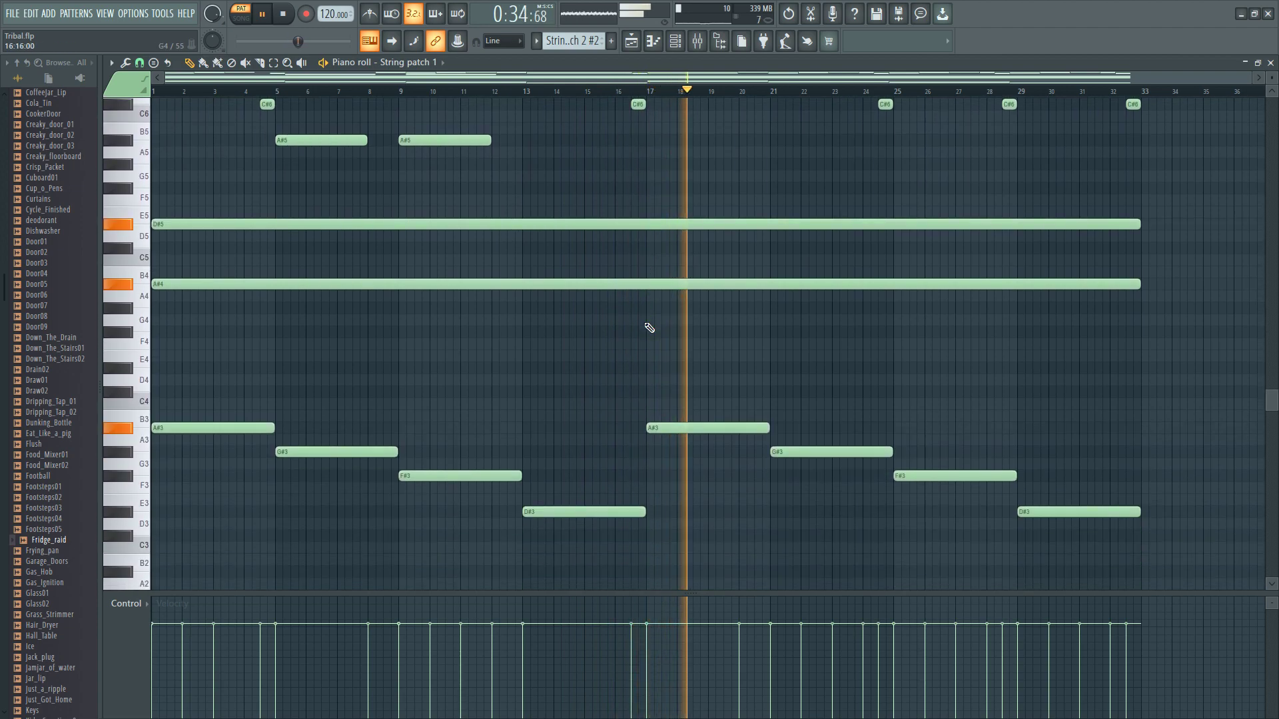
left_click(125, 372)
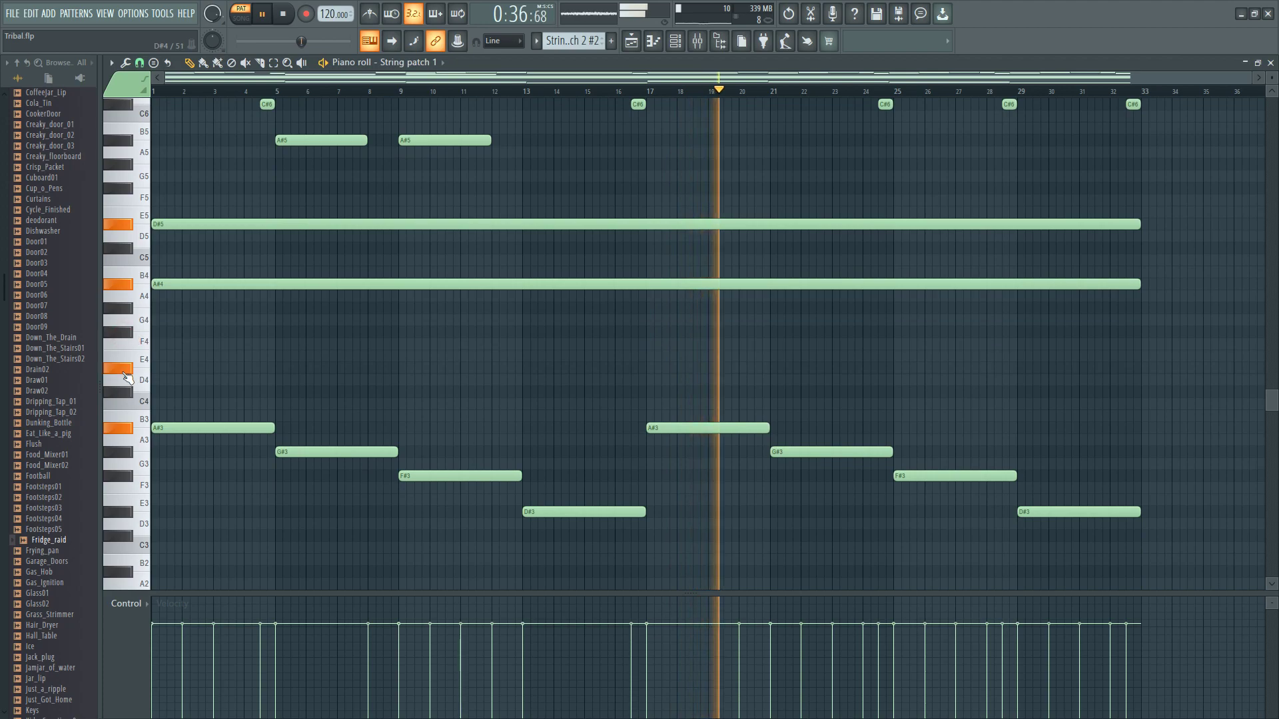
left_click(127, 333)
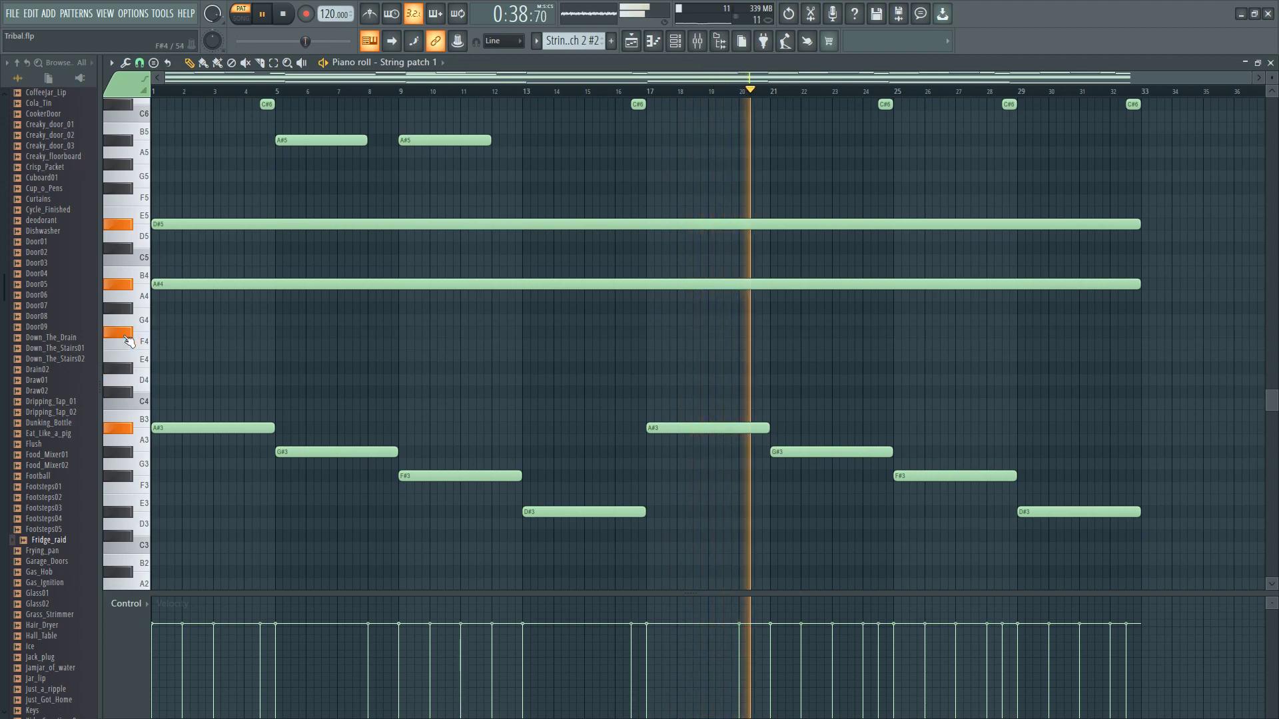
left_click(127, 344)
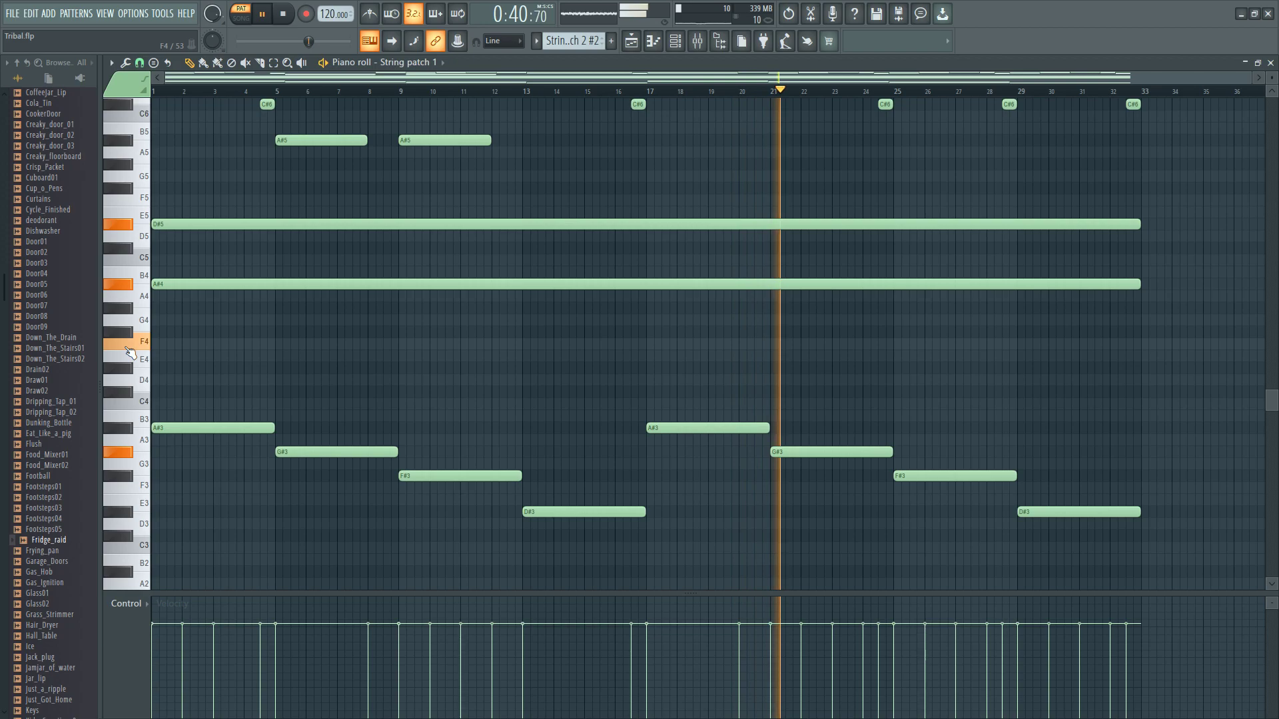
scroll(477, 391, "up", 5)
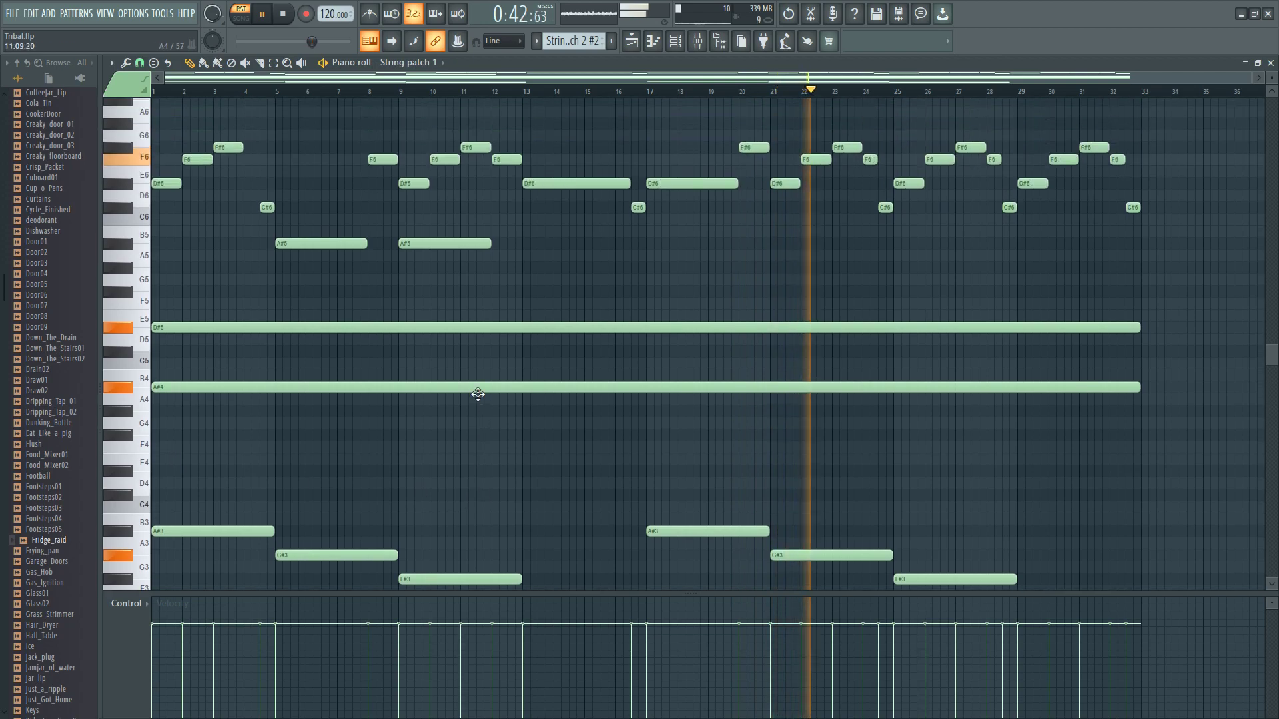
scroll(479, 397, "down", 3)
scroll(483, 400, "up", 4)
scroll(479, 397, "down", 4)
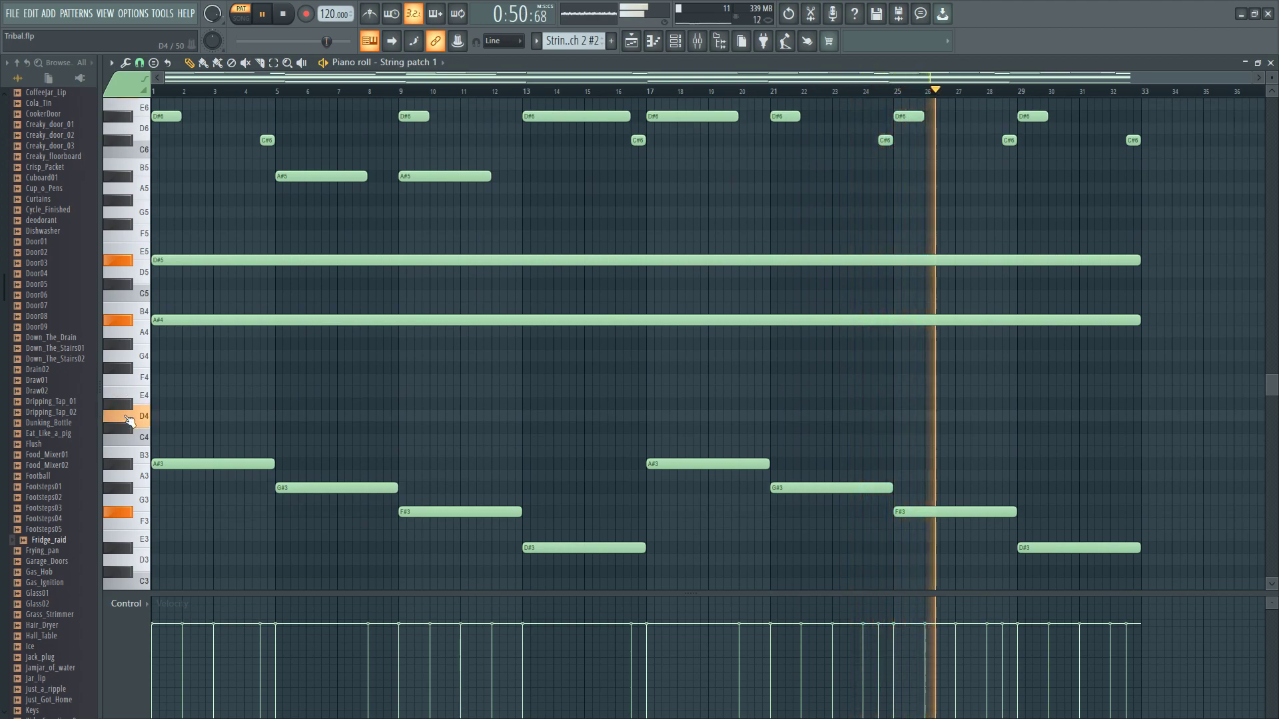
scroll(751, 188, "up", 3)
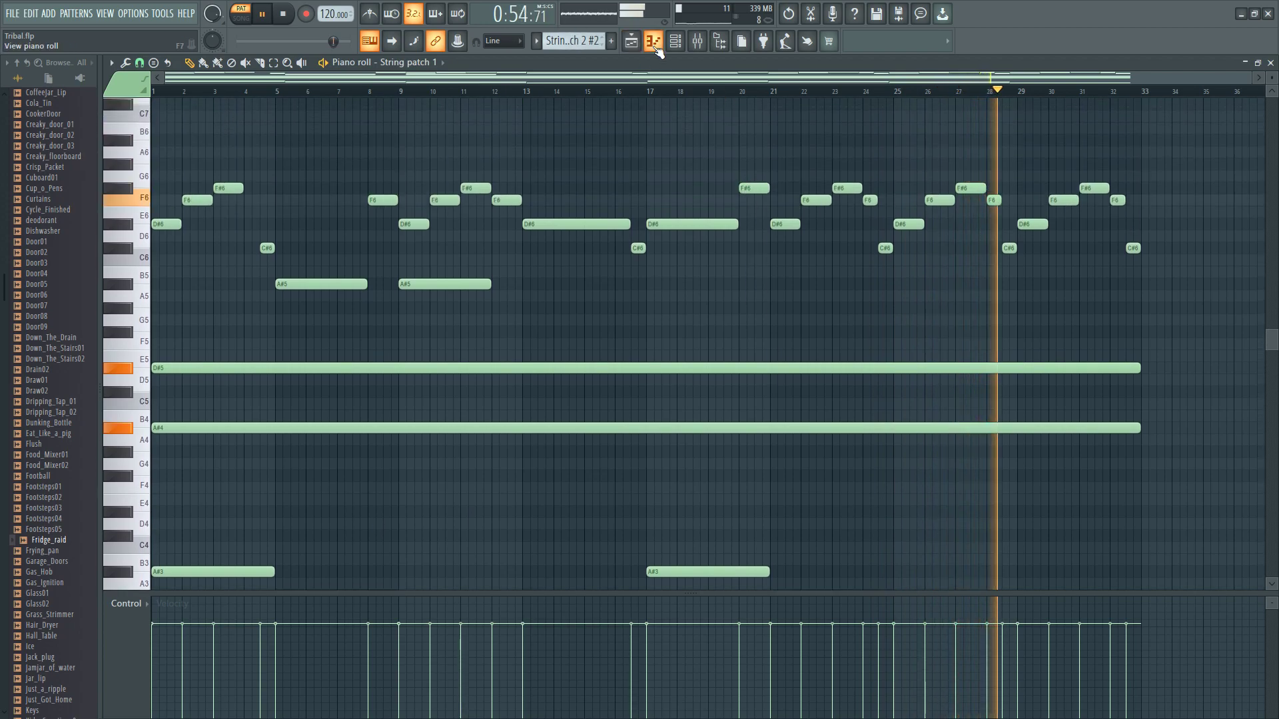
left_click(284, 15)
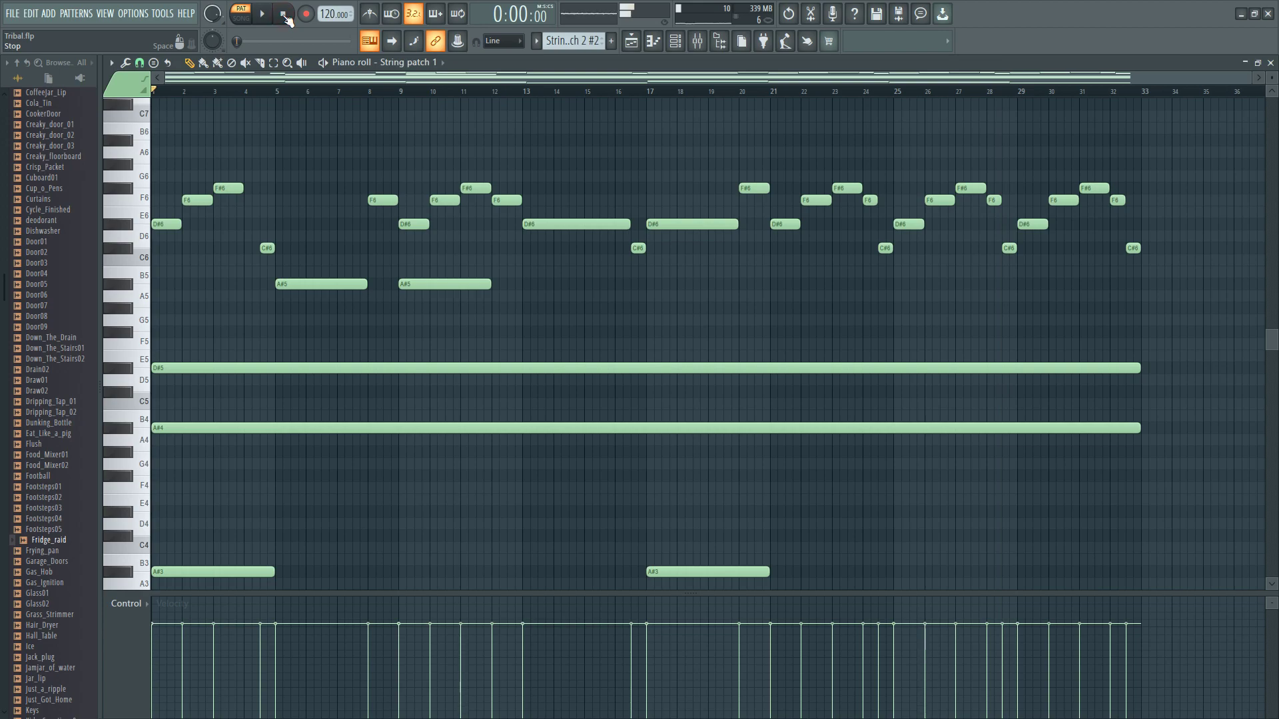
- Unmute Track 20 with the STring Bazz clips in the playlist and play the song from bar 73
left_click(637, 44)
scroll(765, 417, "down", 3)
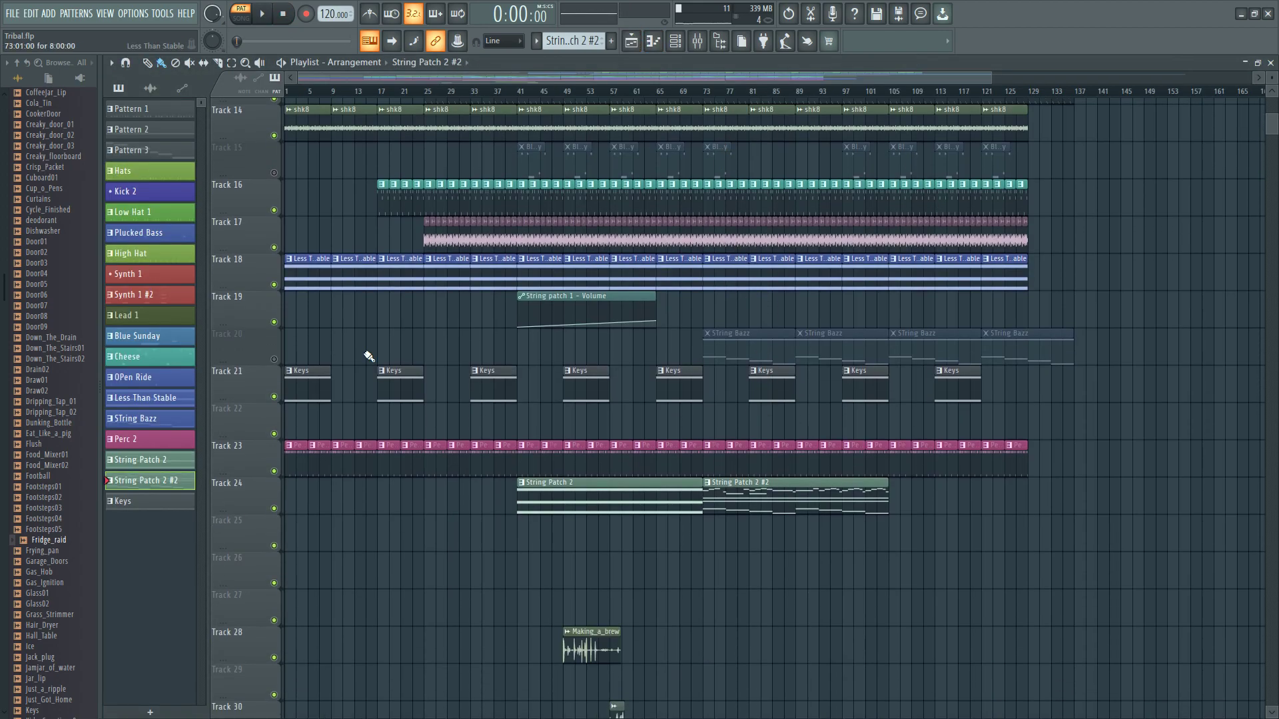
left_click(273, 360)
scroll(709, 266, "up", 5)
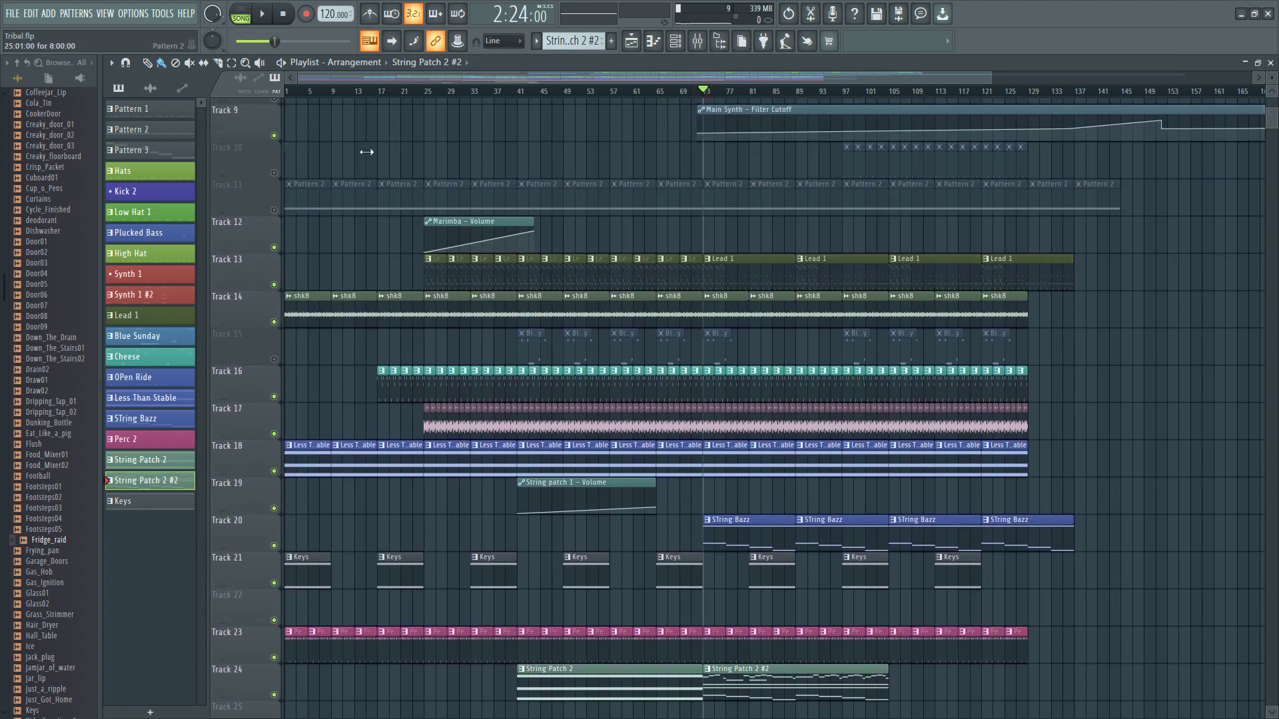
left_click(268, 15)
scroll(819, 418, "up", 3)
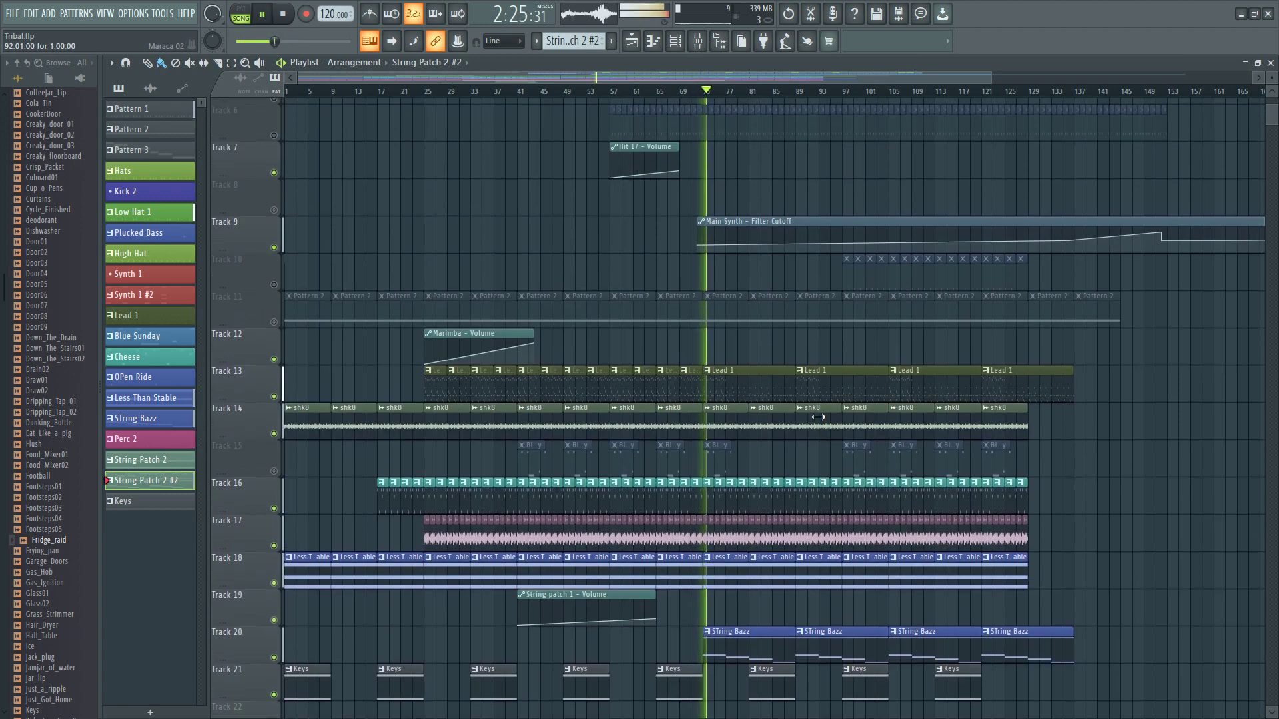
- Open the Lead 1 pattern from its Track 13 clip and view its Marimba notes
double_click(827, 385)
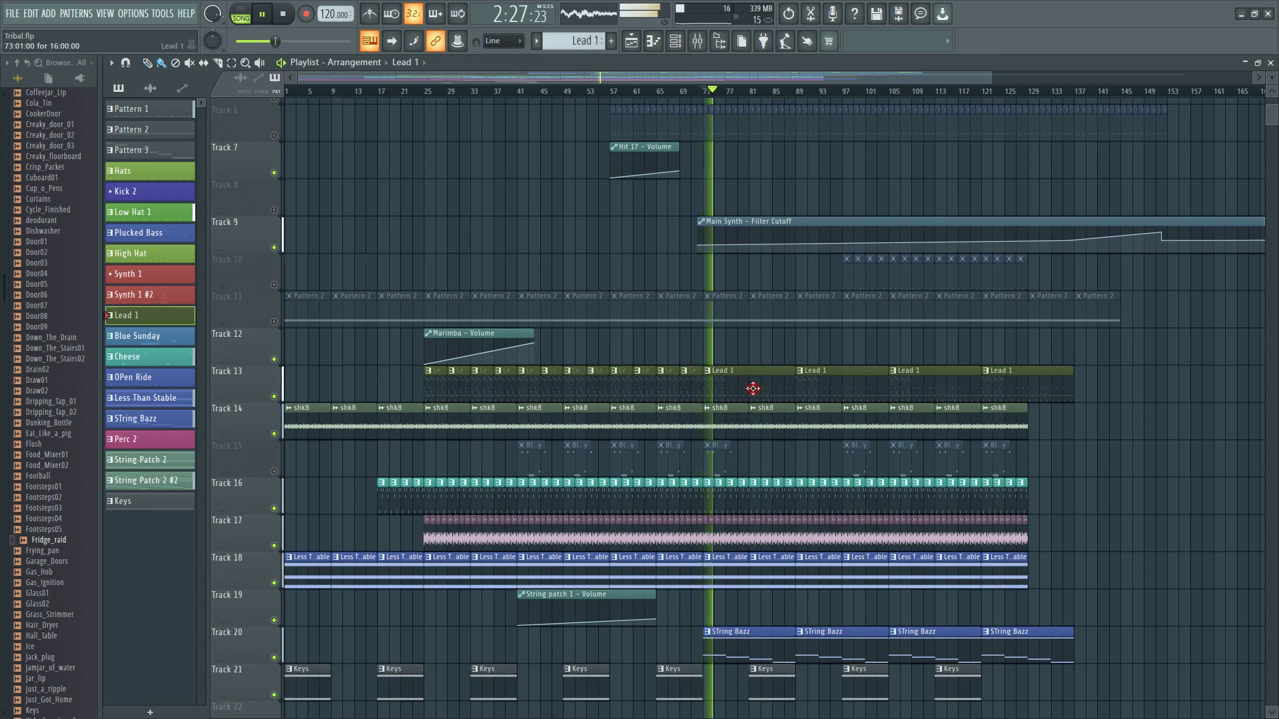
left_click_drag(690, 80, 249, 108)
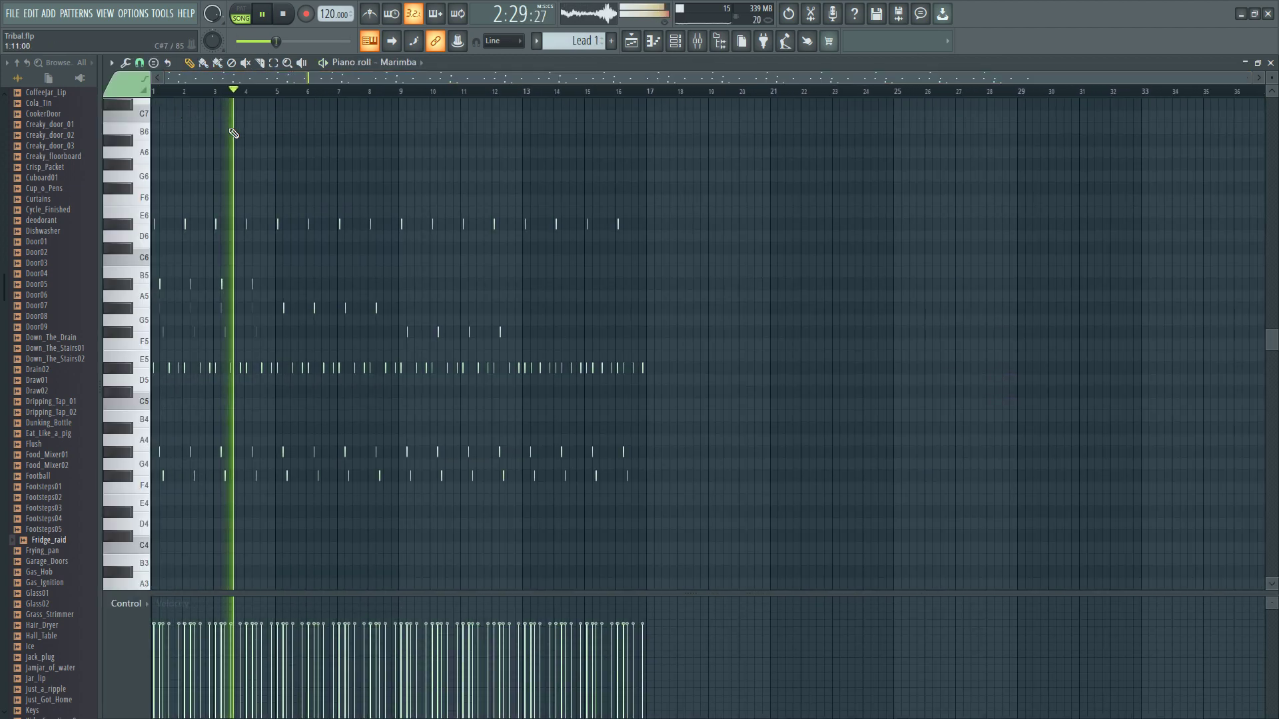
scroll(856, 391, "down", 3)
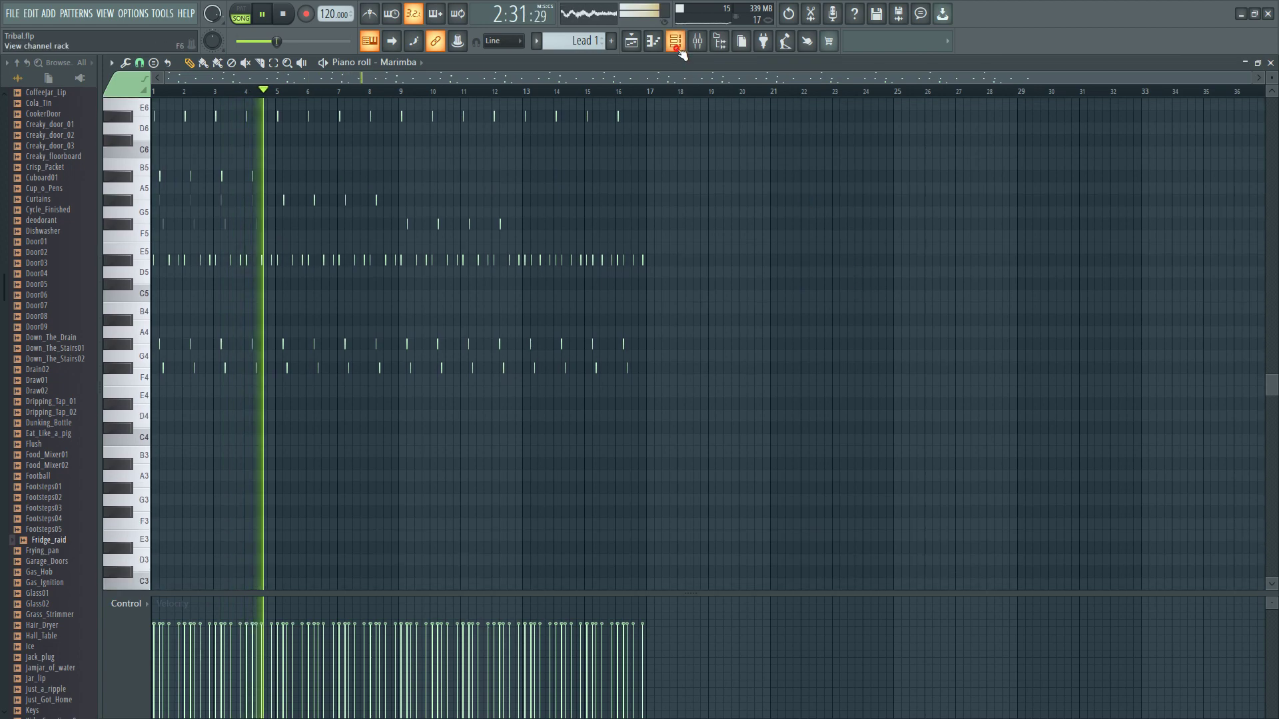
- Look through the channel rack, opening the Plucked! instrument and the options of the Grv OH 05 channel
left_click(674, 40)
left_click_drag(609, 215, 502, 590)
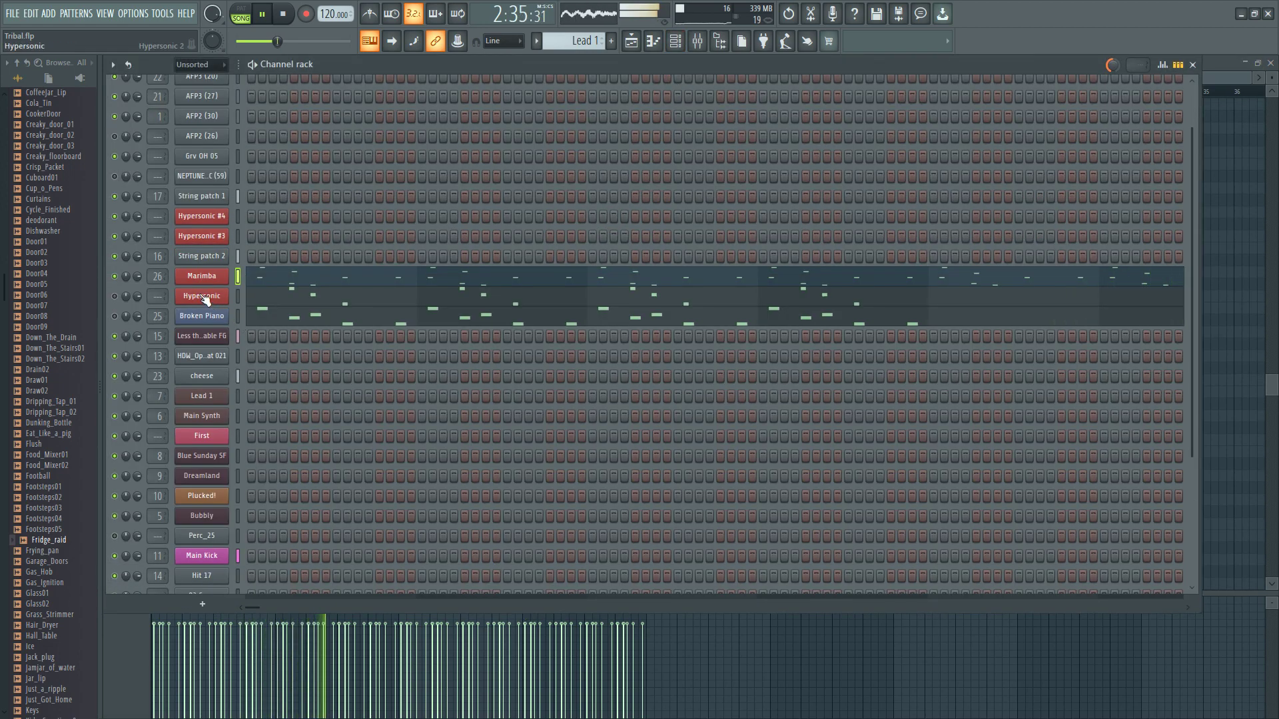
scroll(213, 363, "down", 4)
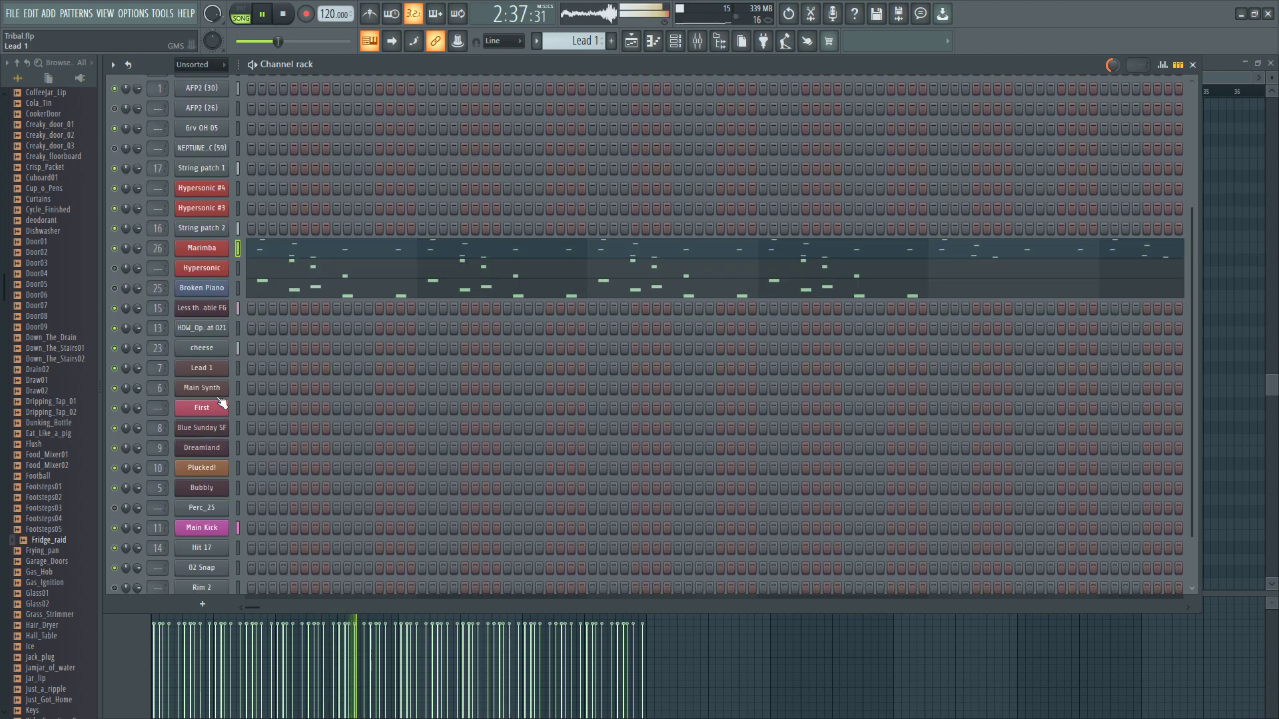
left_click(225, 419)
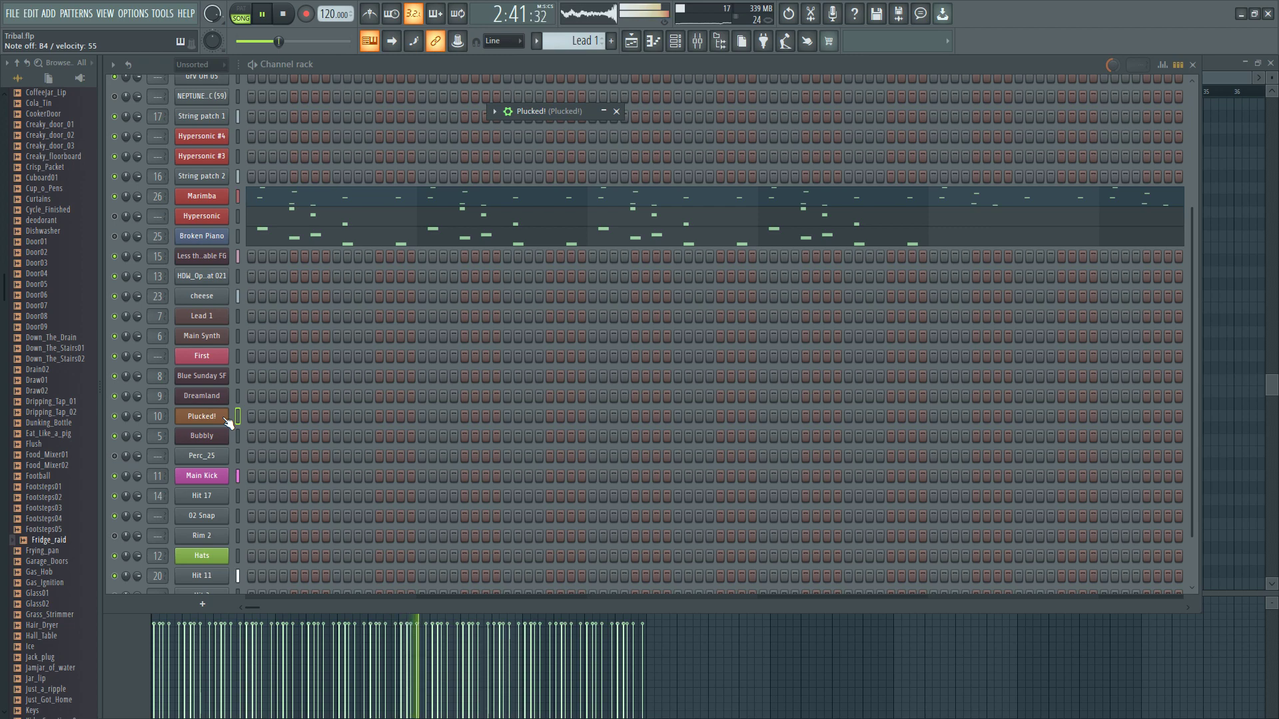
scroll(228, 423, "up", 6)
right_click(198, 200)
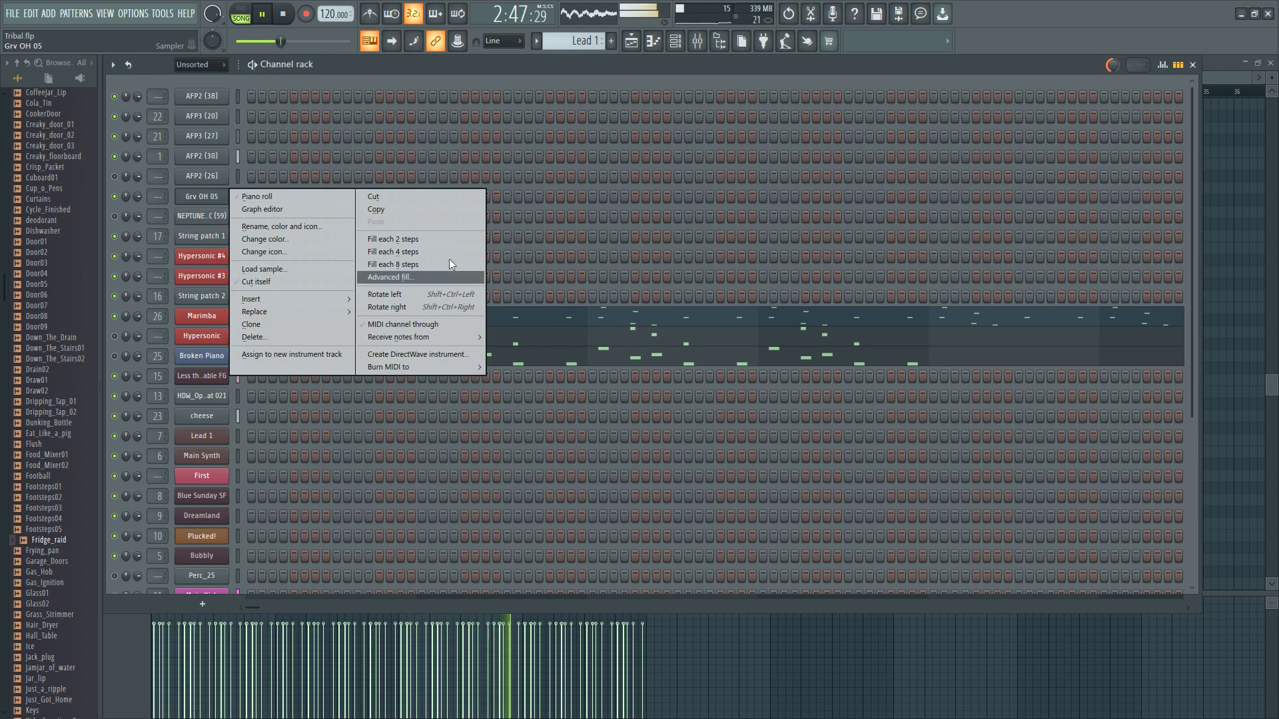
- Leave the foley samples and browse the atmosphere recordings in the Natural_Ambient_Sounds folder
left_click(43, 141)
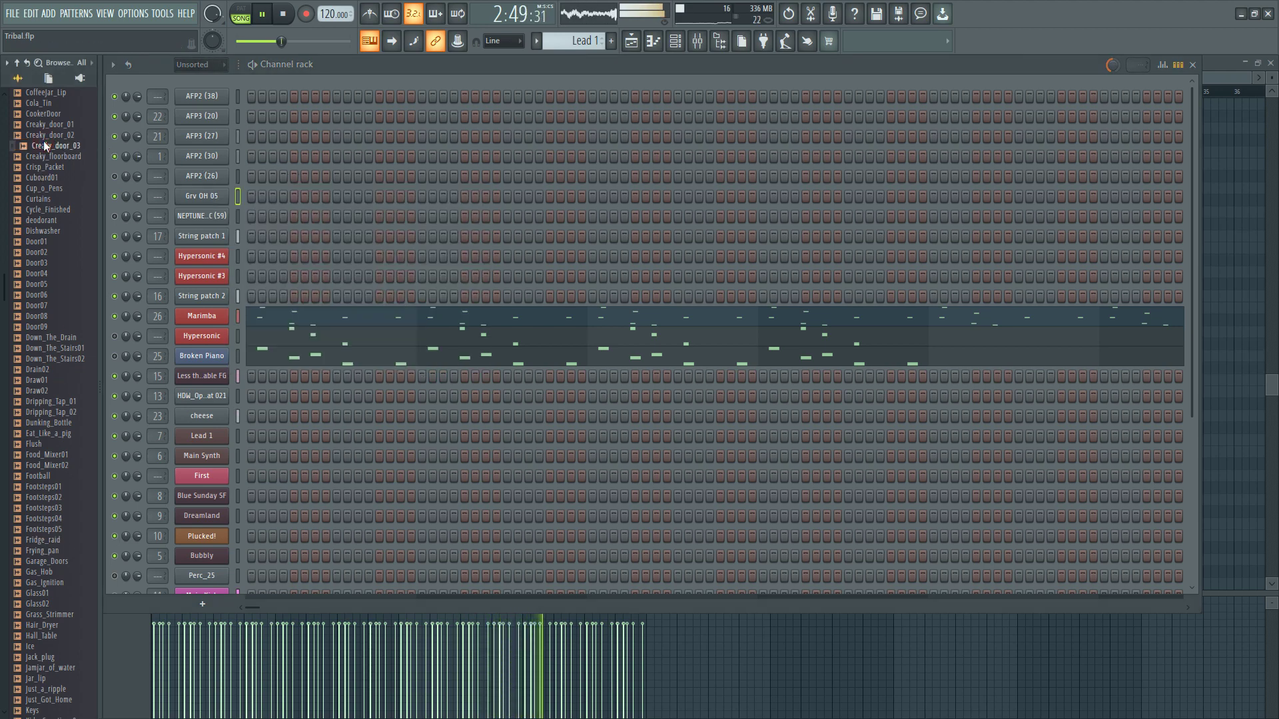
scroll(42, 141, "up", 10)
left_click(43, 168)
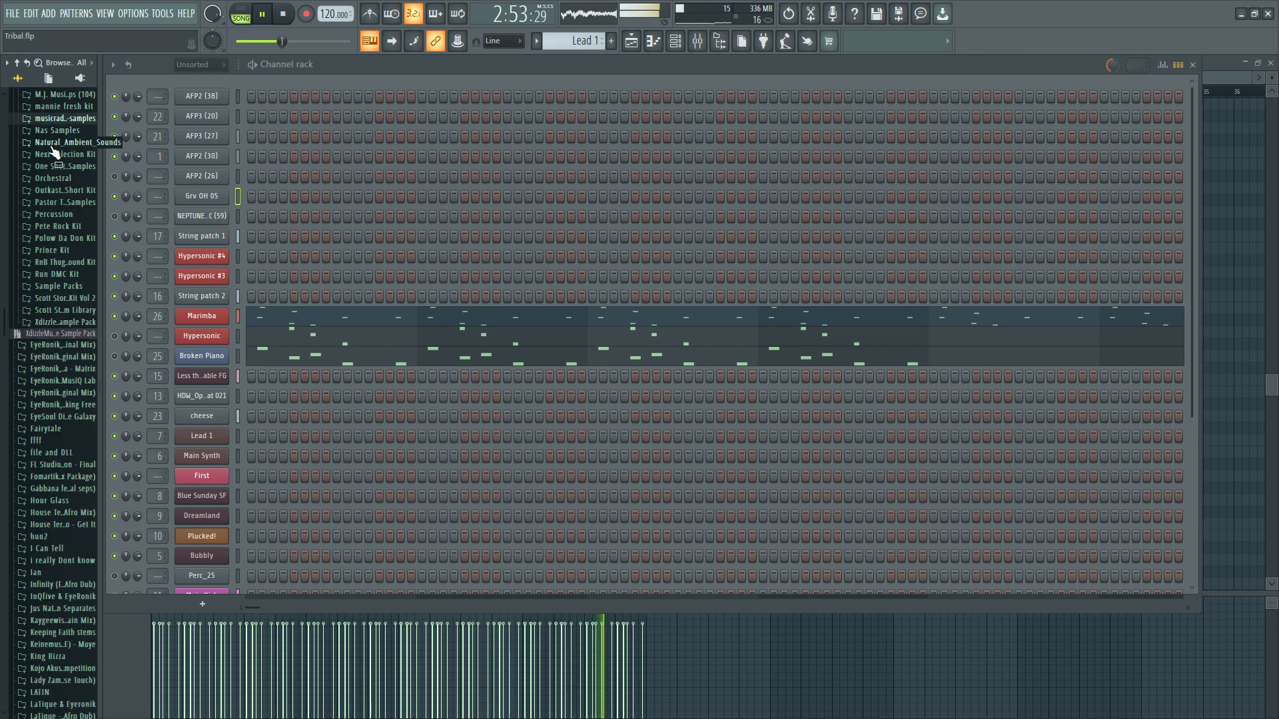
left_click(52, 143)
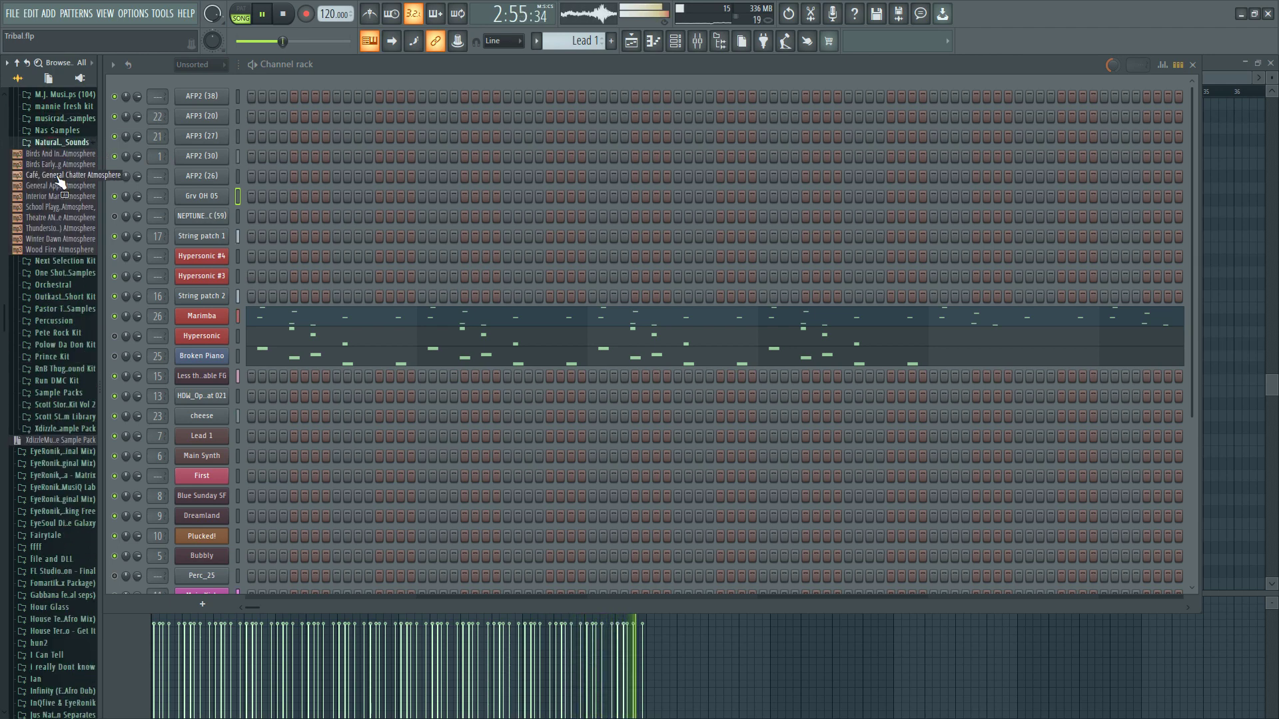
left_click_drag(56, 175, 54, 227)
- Look through the sample kit folders up to the AFP folders and stop playback
scroll(57, 203, "up", 7)
scroll(55, 201, "down", 3)
scroll(57, 230, "up", 5)
scroll(54, 227, "up", 5)
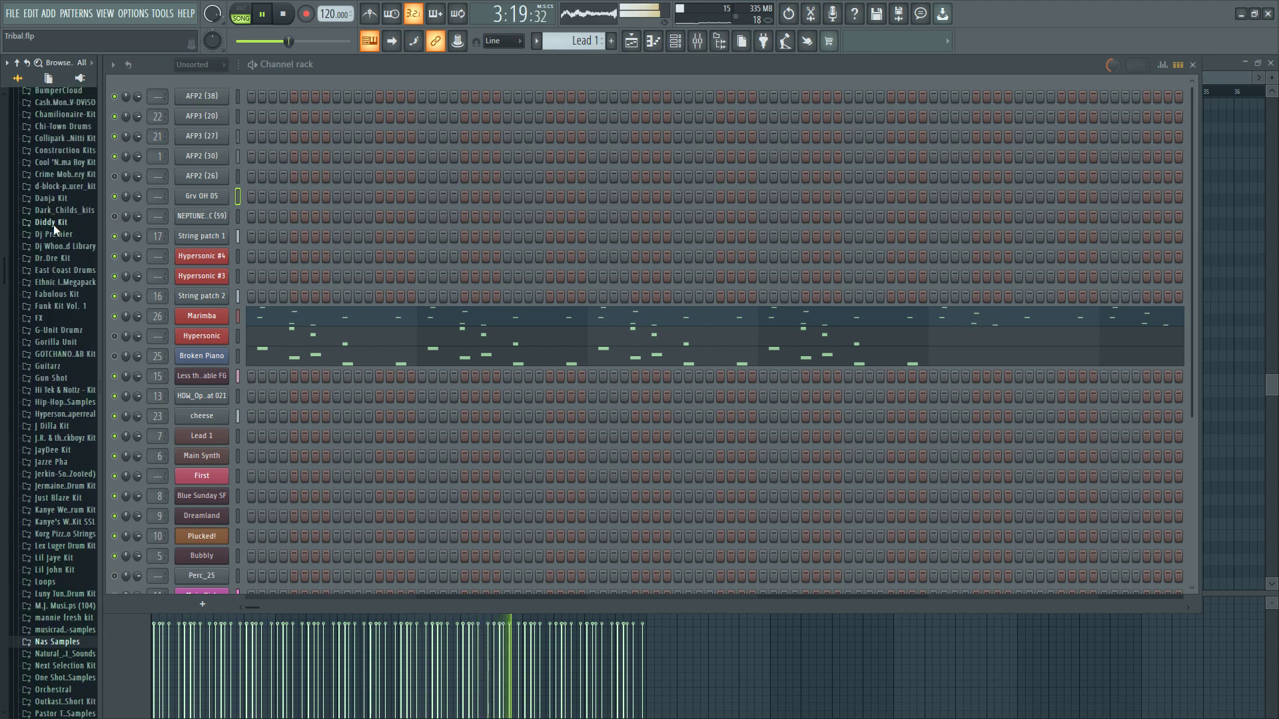
scroll(54, 225, "up", 4)
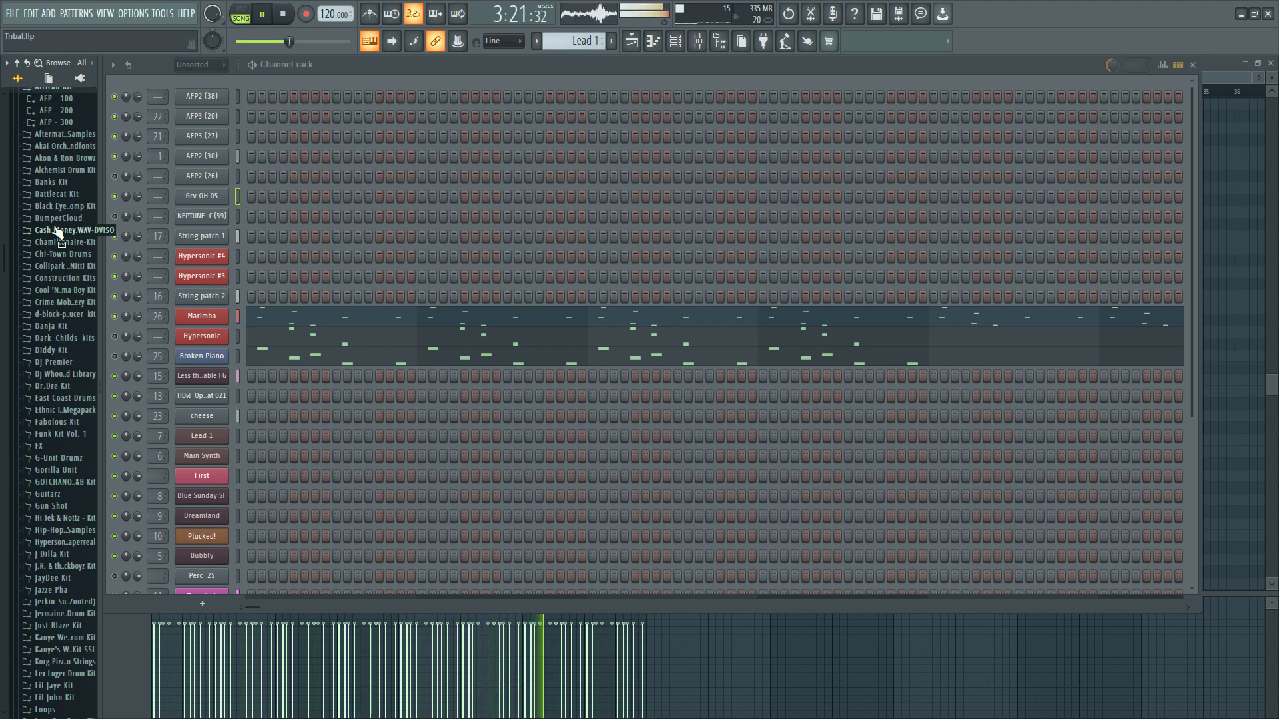
left_click(283, 15)
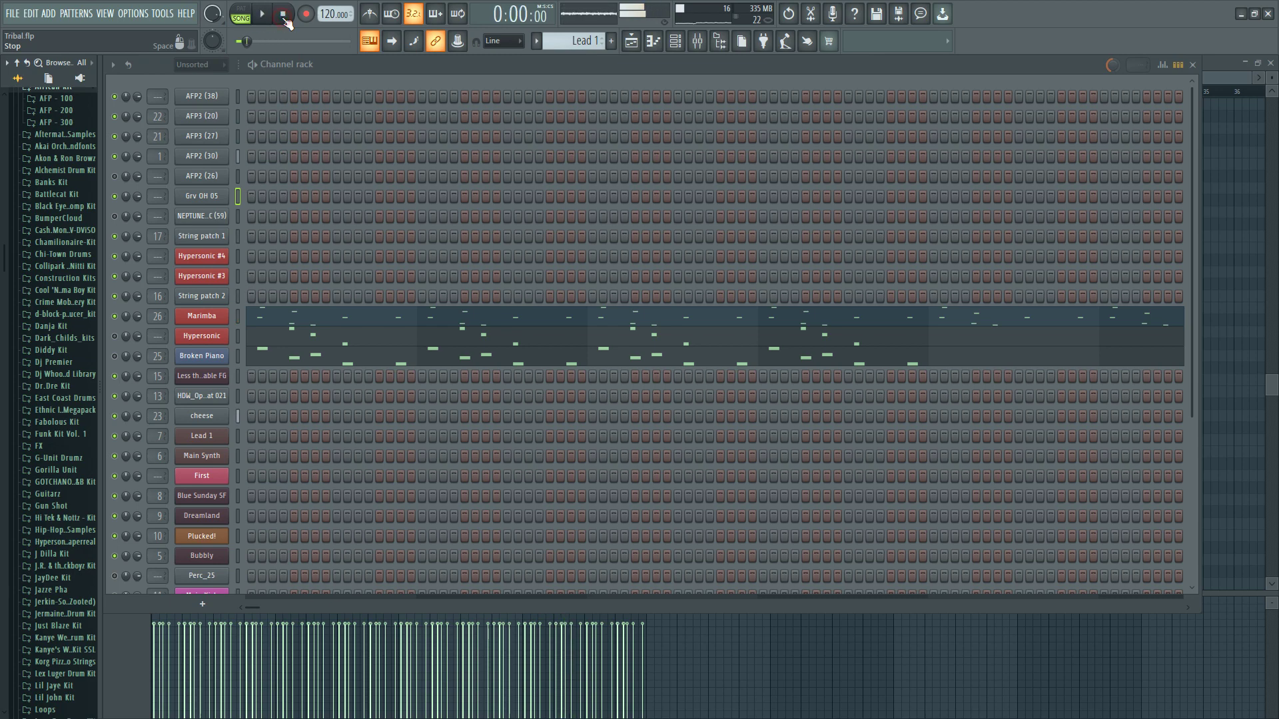
- Insert a new Plucked! instrument channel directly above the Marimba channel and dismiss its plugin window
left_click(398, 318)
scroll(812, 349, "up", 3)
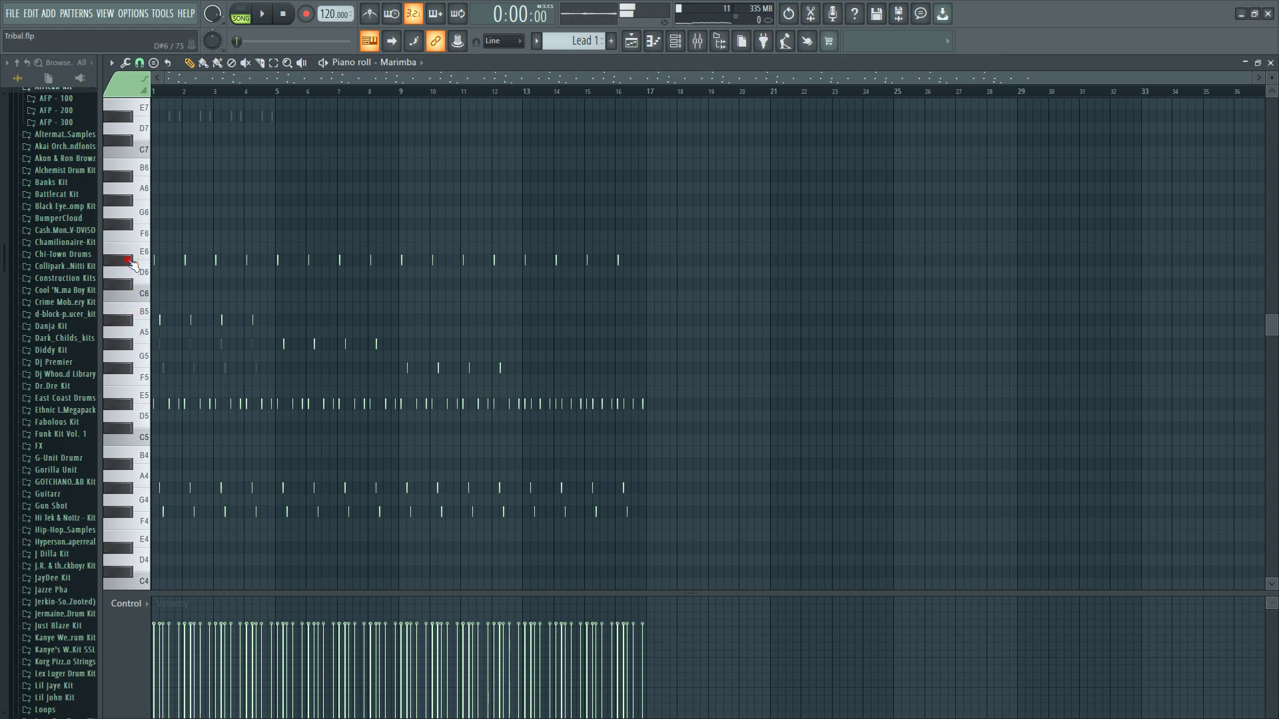
left_click(678, 44)
right_click(212, 321)
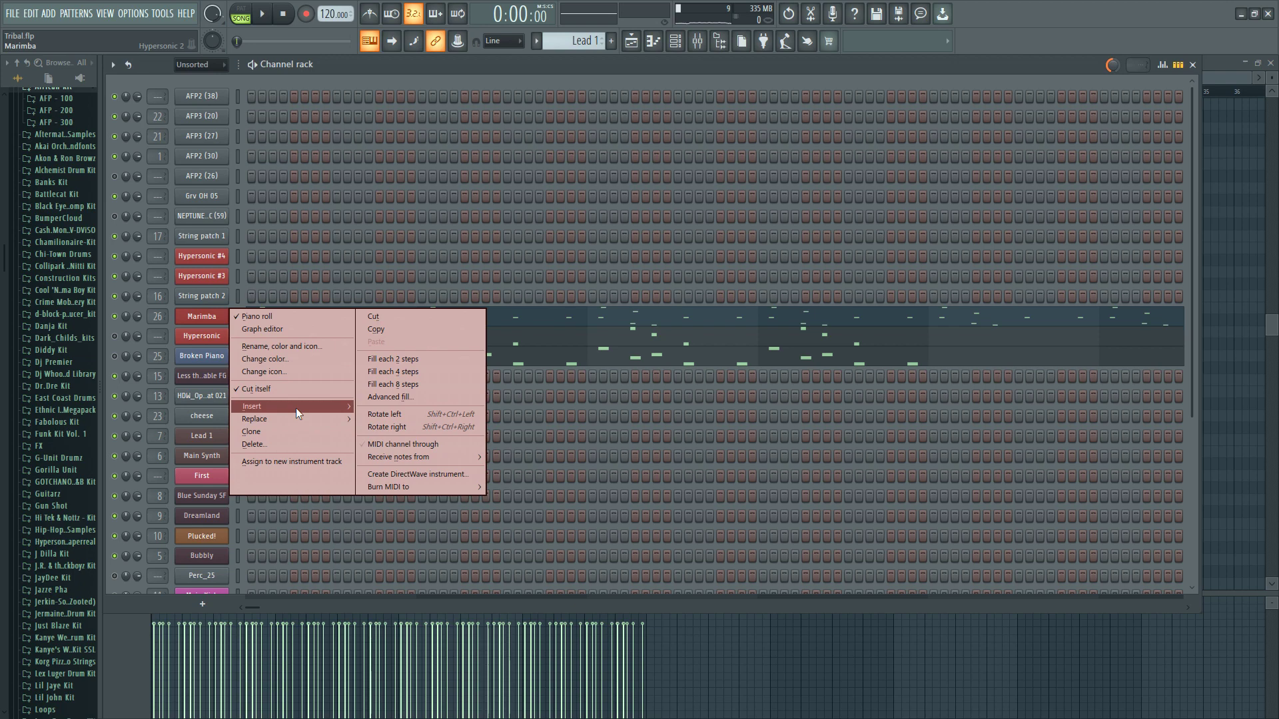
mouse_move(296, 407)
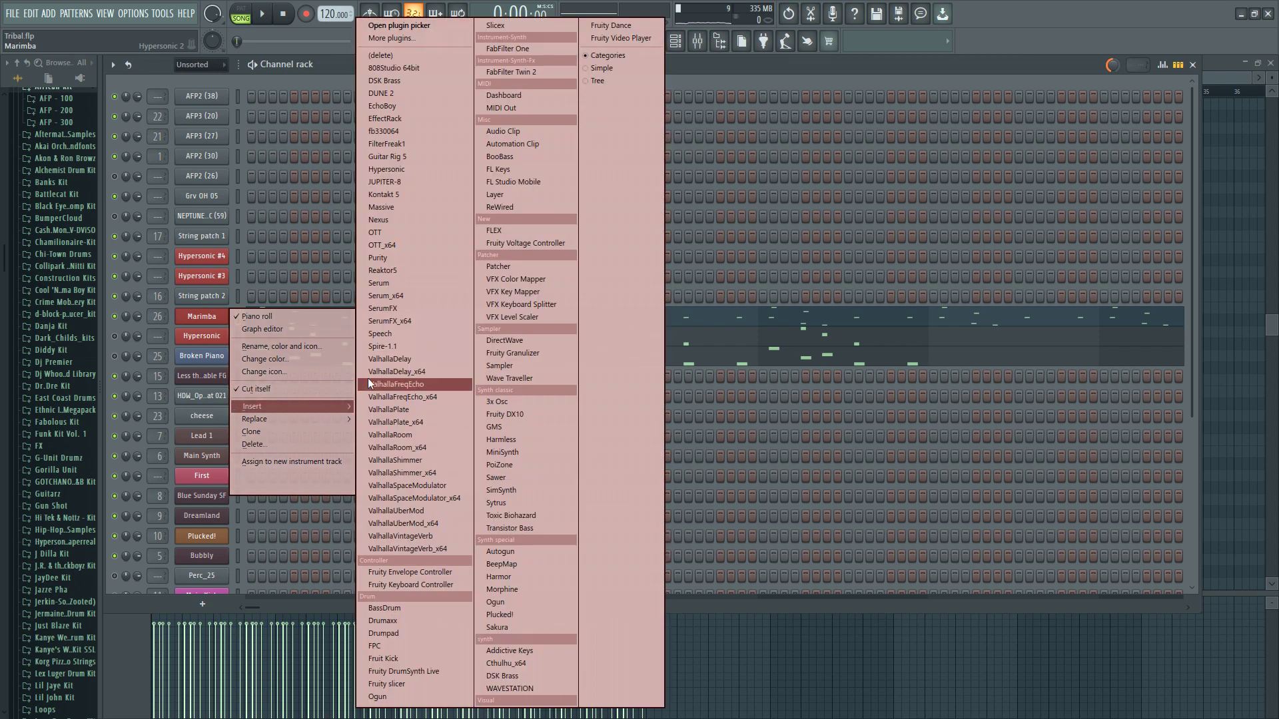
key("p")
key("a")
key("p")
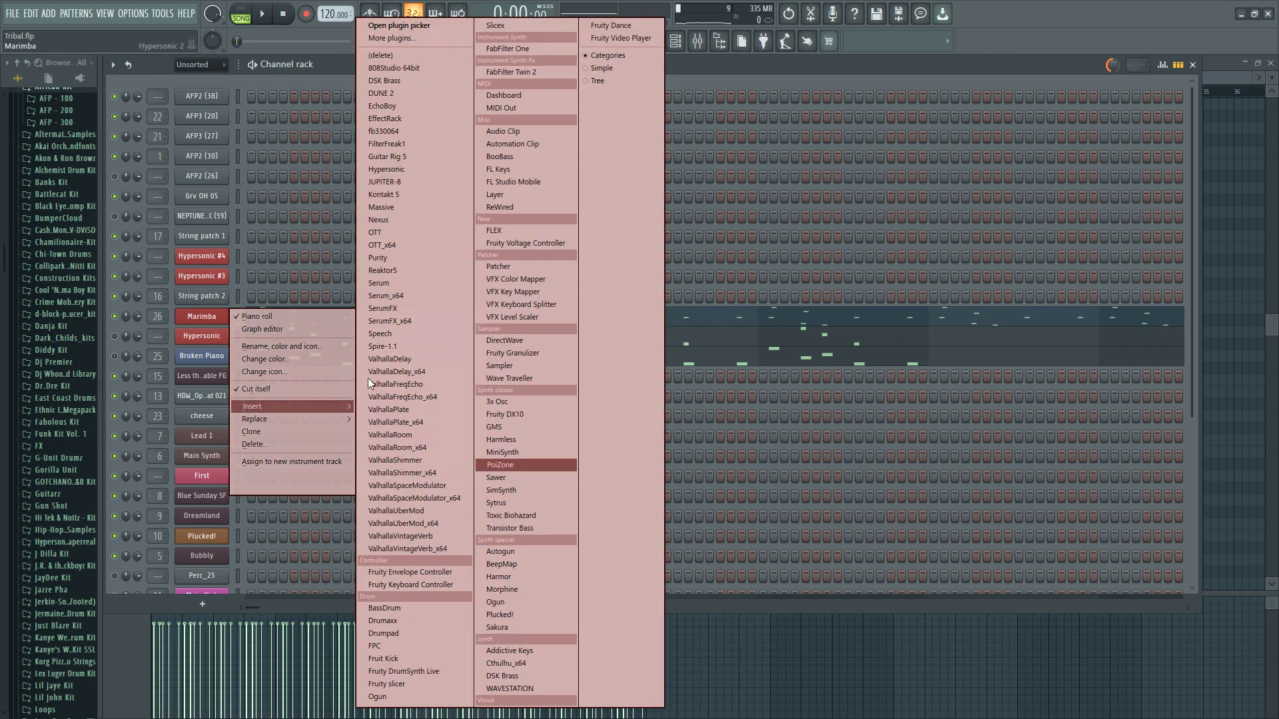
key("p")
key("Return")
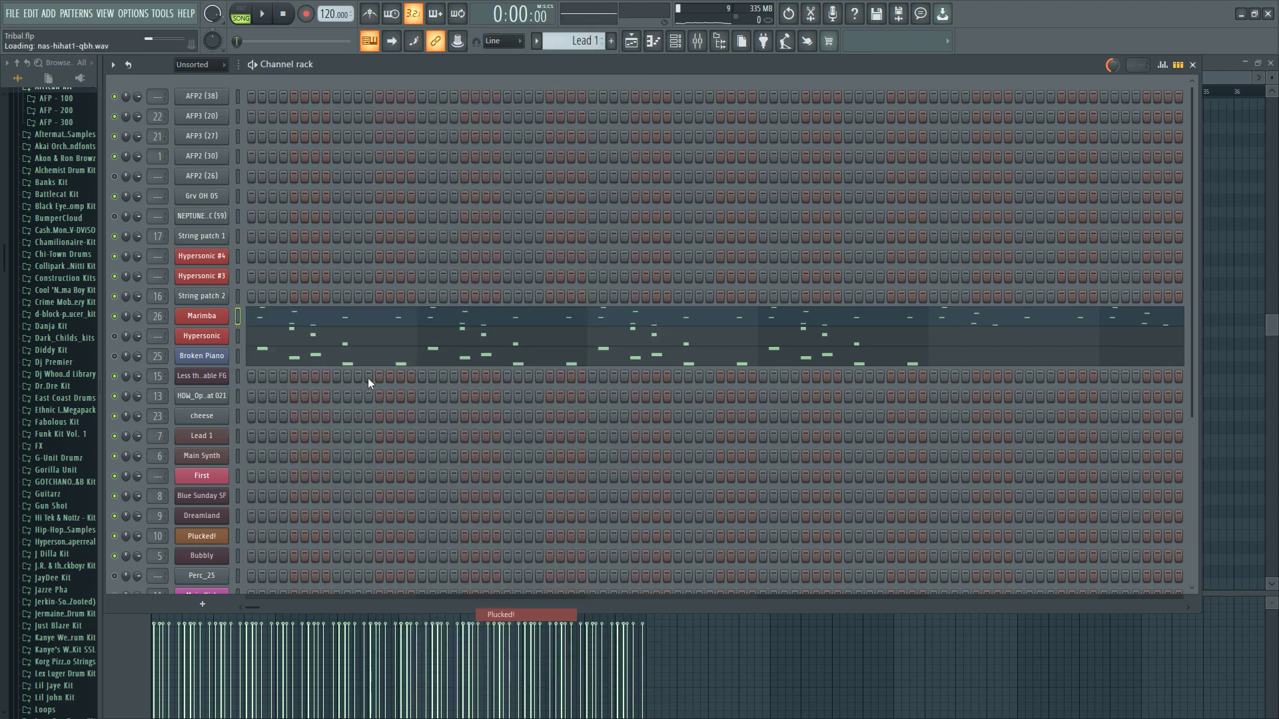
left_click_drag(338, 192, 442, 178)
left_click(518, 181)
- Copy the Marimba channel's notes and paste them into the Plucked! #2 channel
right_click(217, 337)
left_click(380, 353)
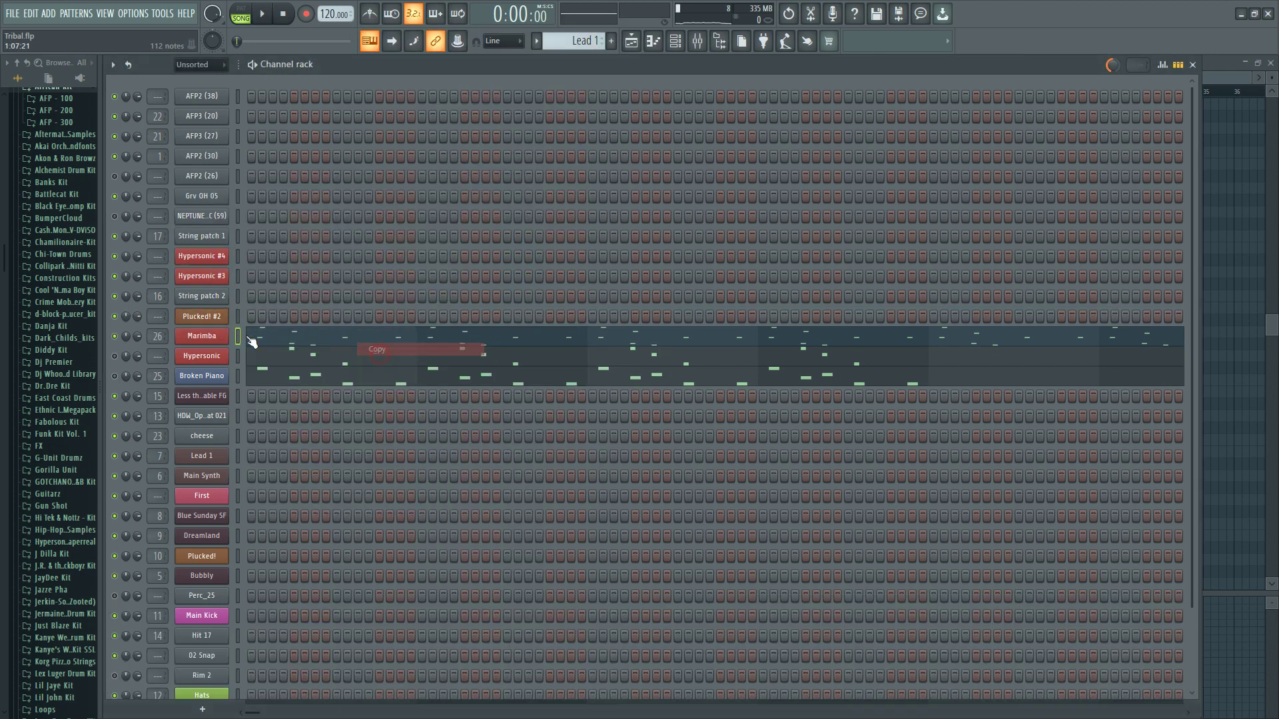
right_click(214, 317)
left_click(391, 341)
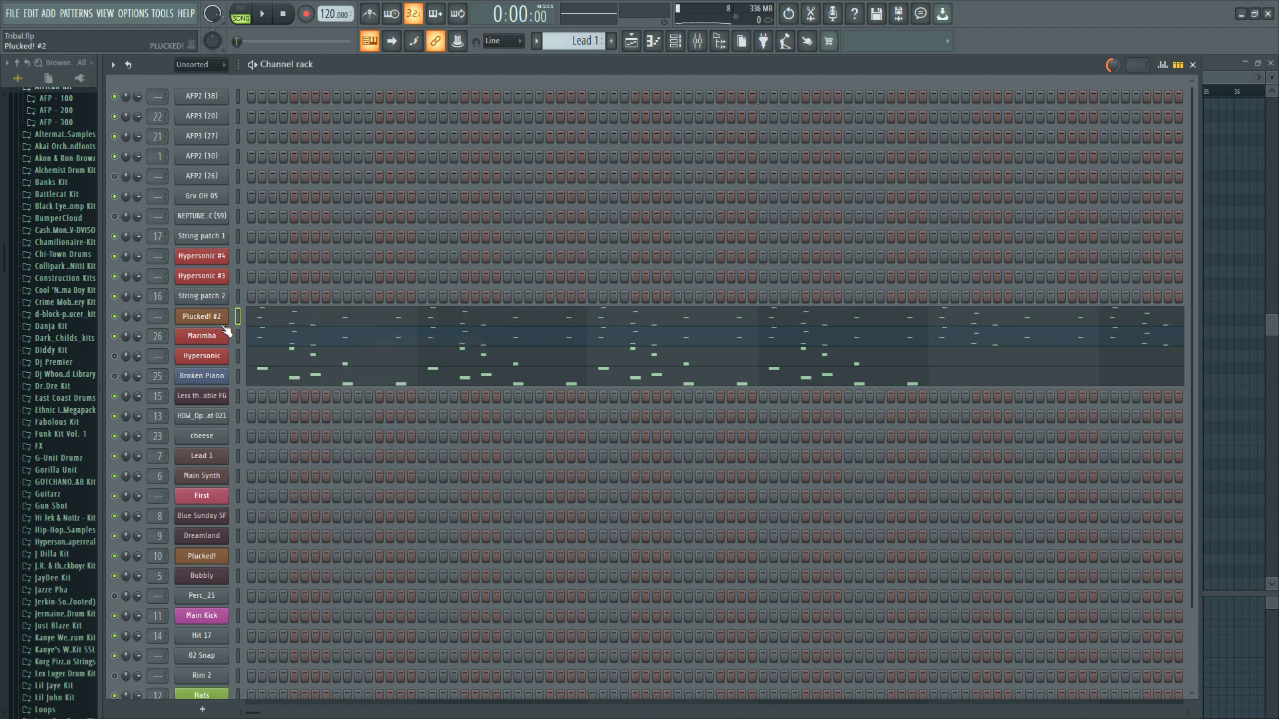
- Open the Plucked! #2 notes in the piano roll, switch playback to pattern mode and audition the opening bars
left_click(357, 323)
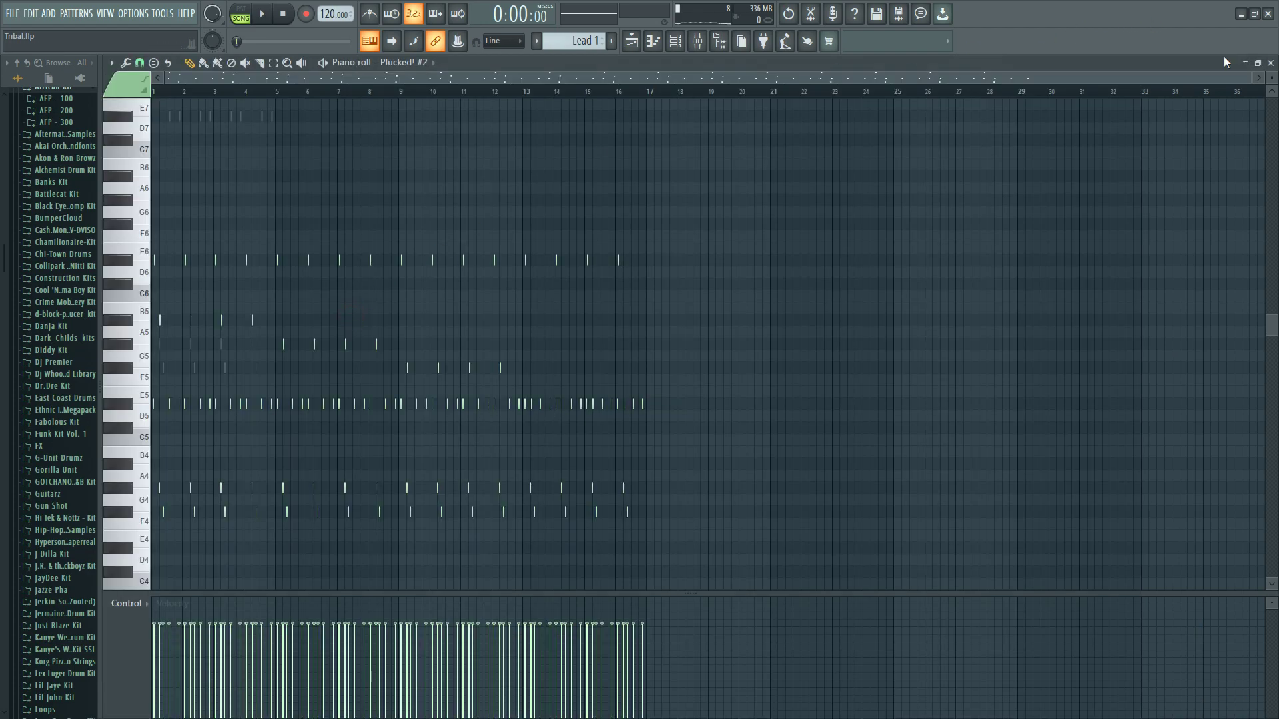
left_click_drag(1247, 75, 457, 74)
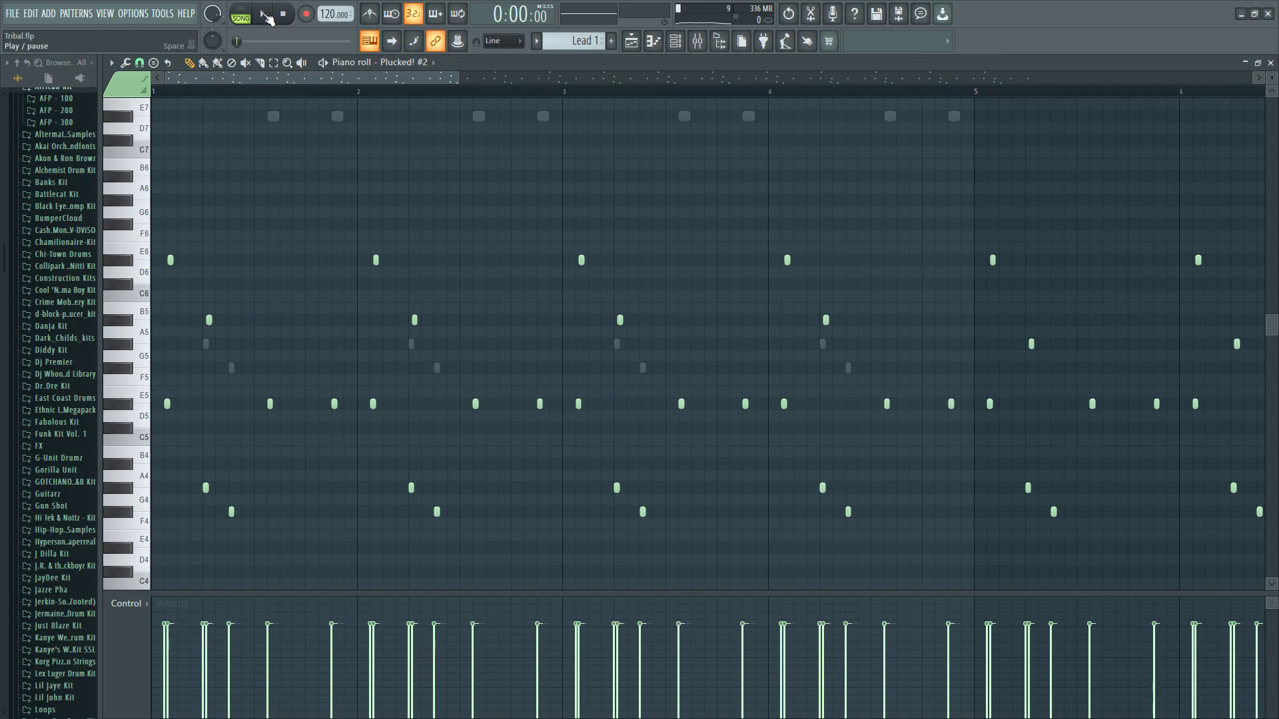
key("l")
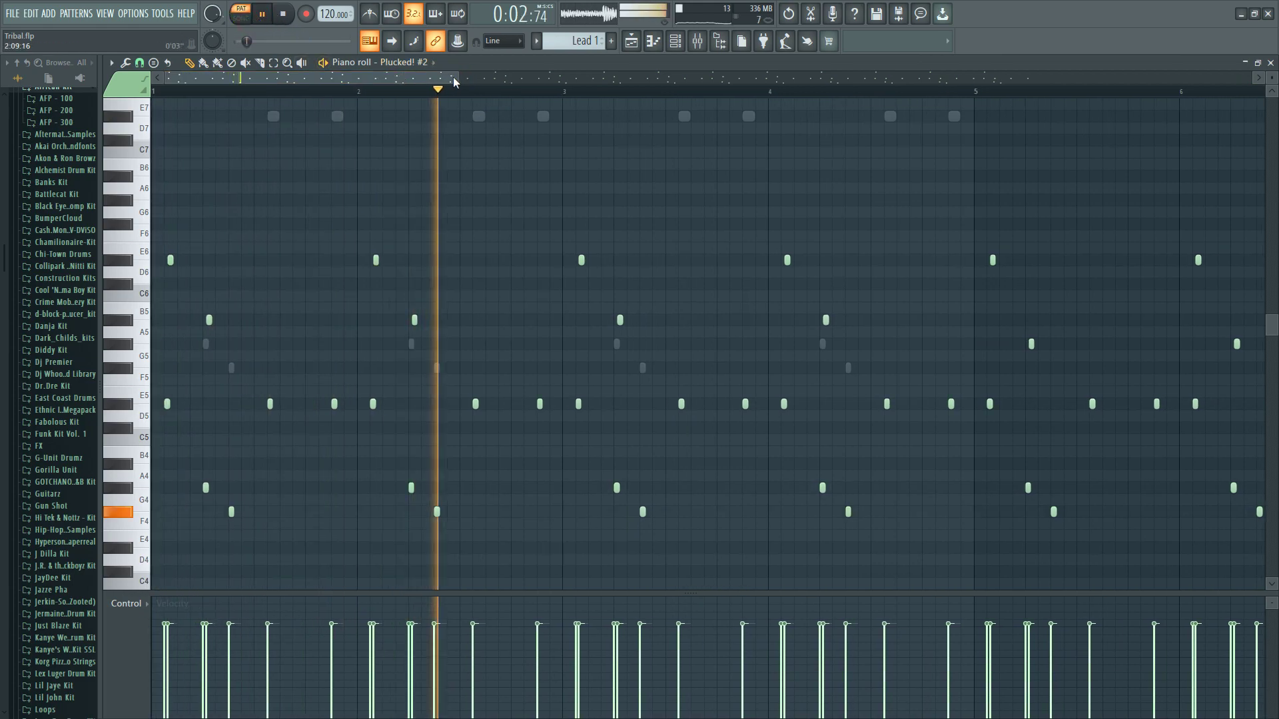
left_click_drag(457, 77, 646, 77)
key("space")
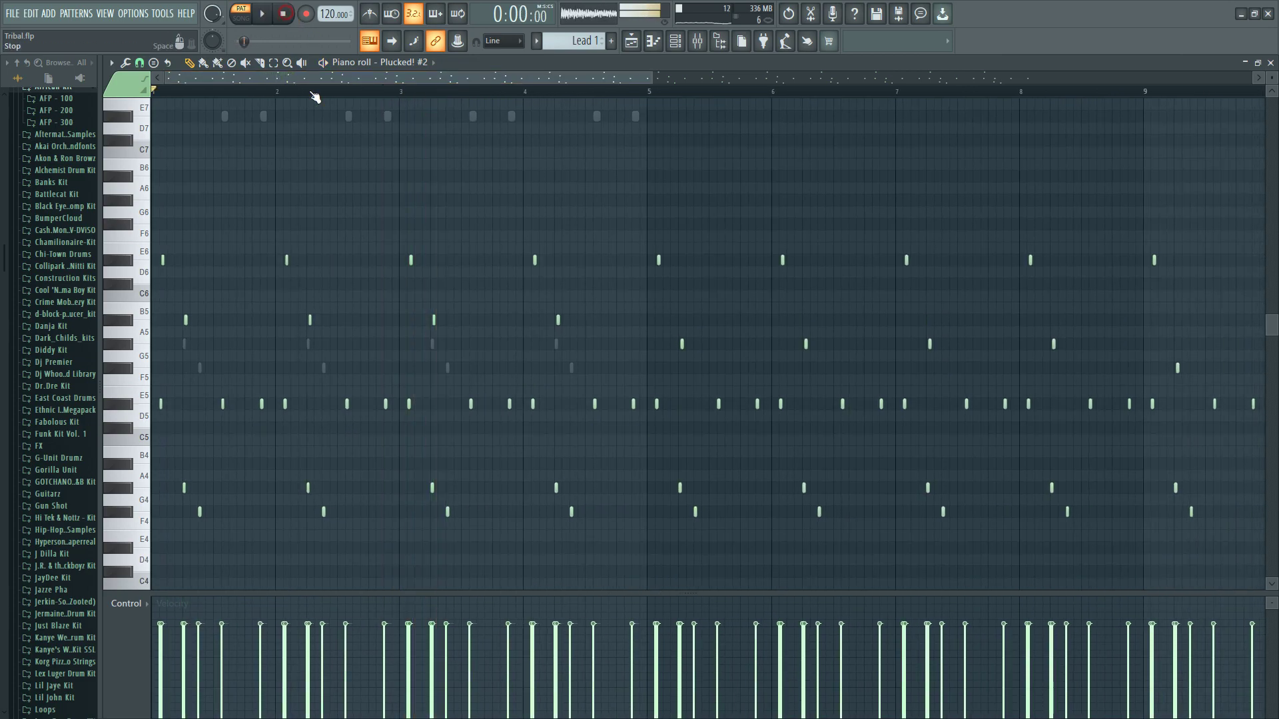
scroll(319, 166, "up", 2)
scroll(870, 486, "down", 2)
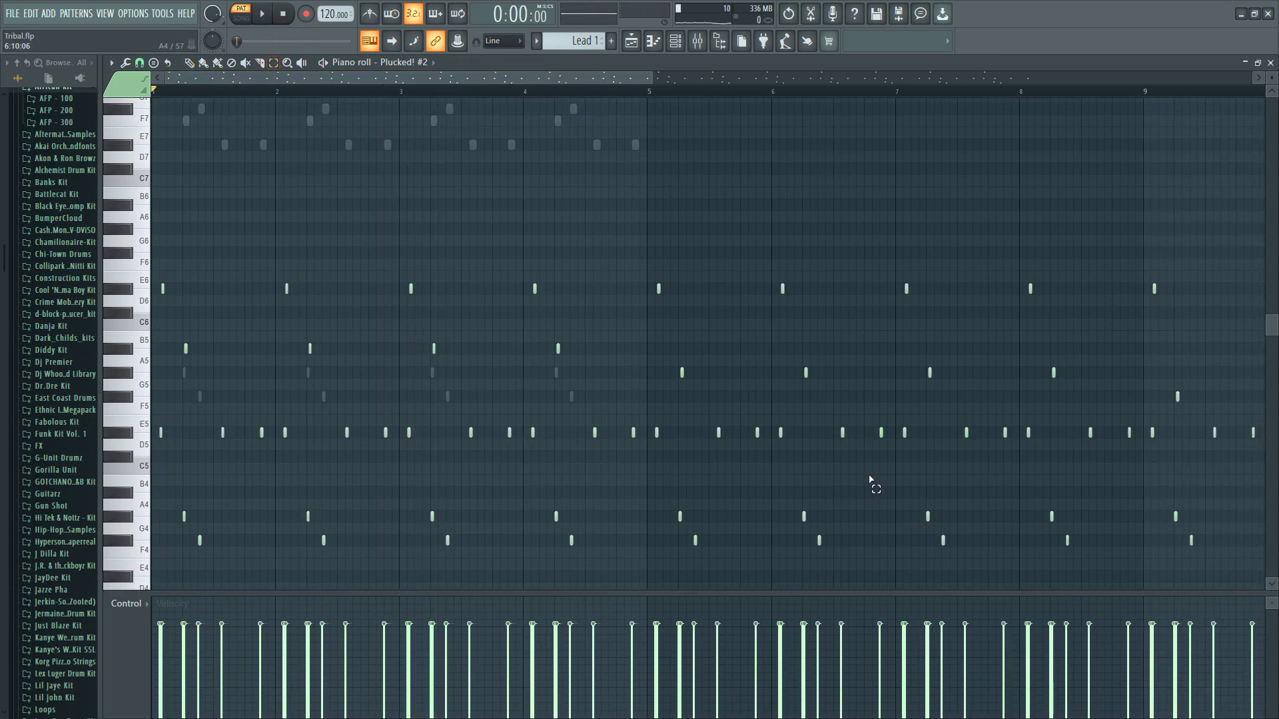
- Route the Plucked! #2 instrument to a free mixer track
left_click(675, 42)
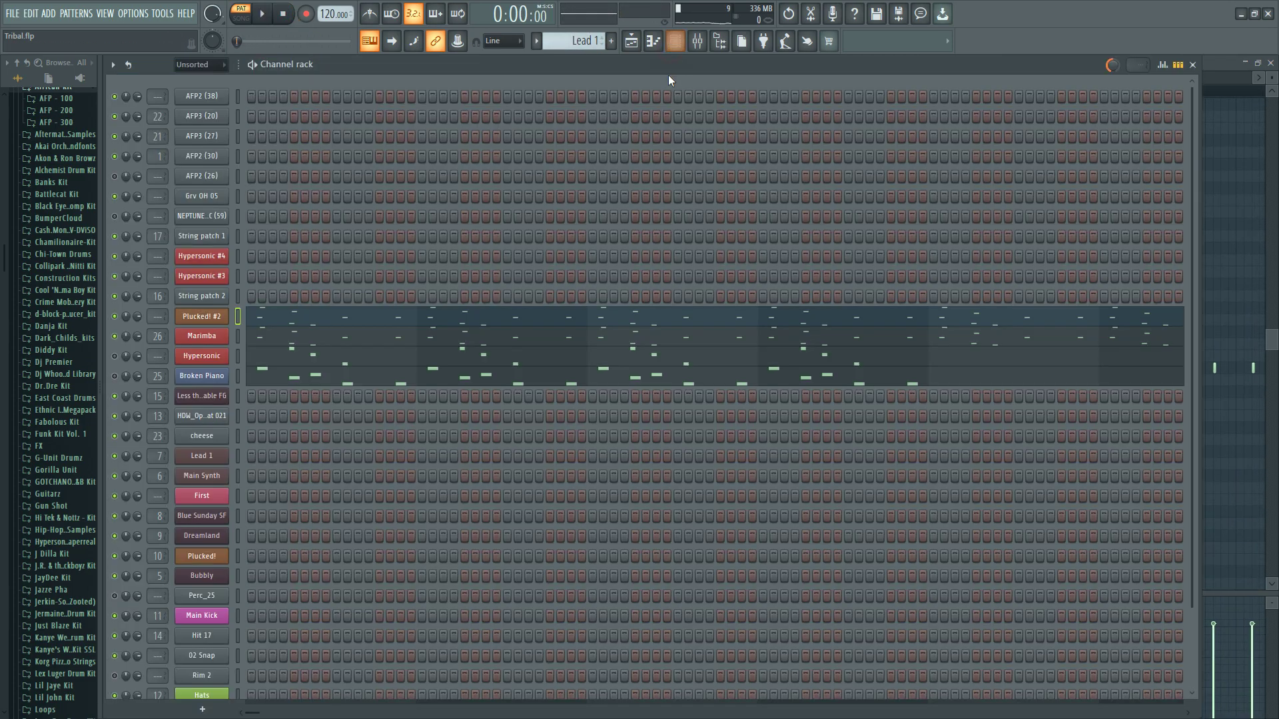
left_click(200, 317)
left_click(288, 179)
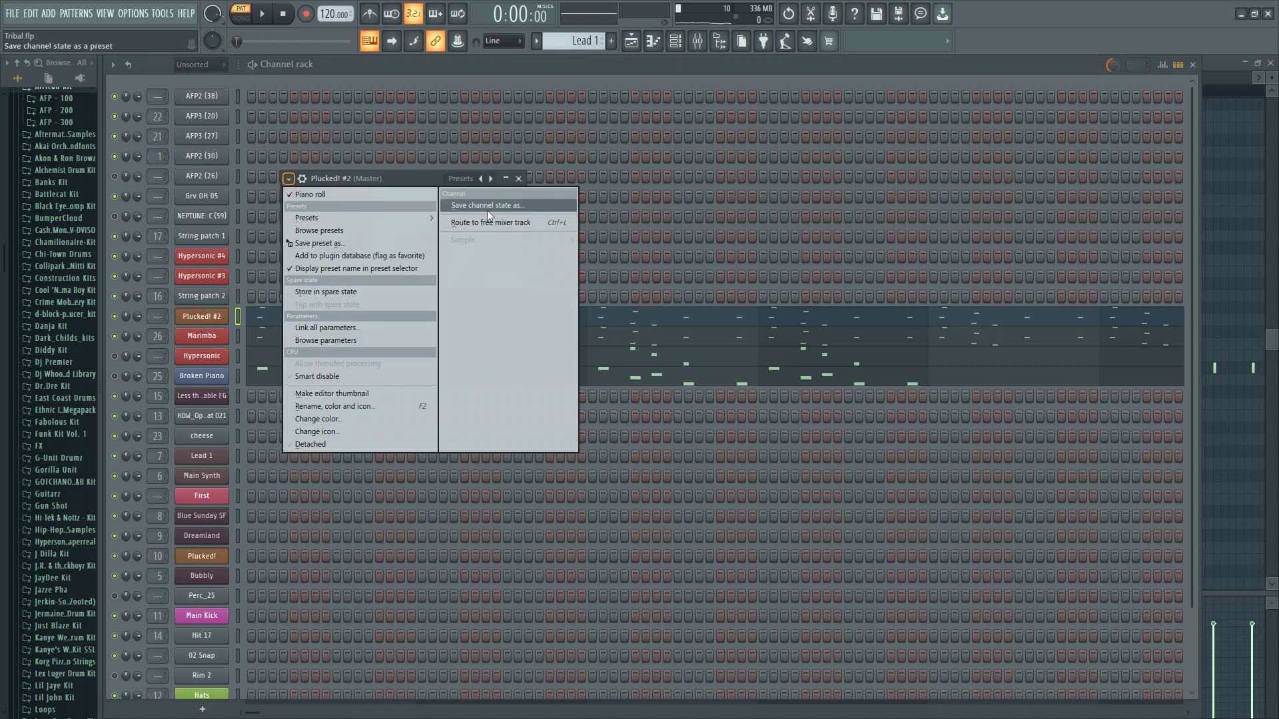
left_click(514, 224)
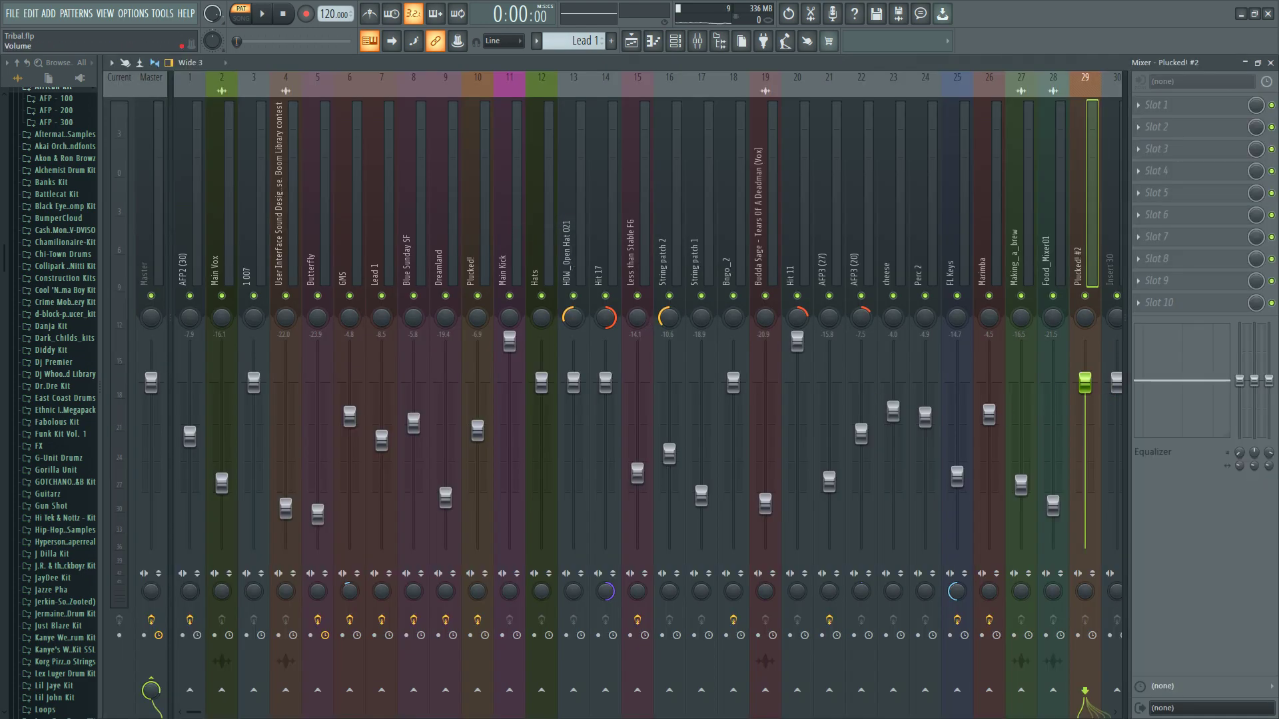
- Load Fruity Reverb 2 into Slot 2 of the Plucked! #2 mixer track and adjust its settings
left_click(1188, 127)
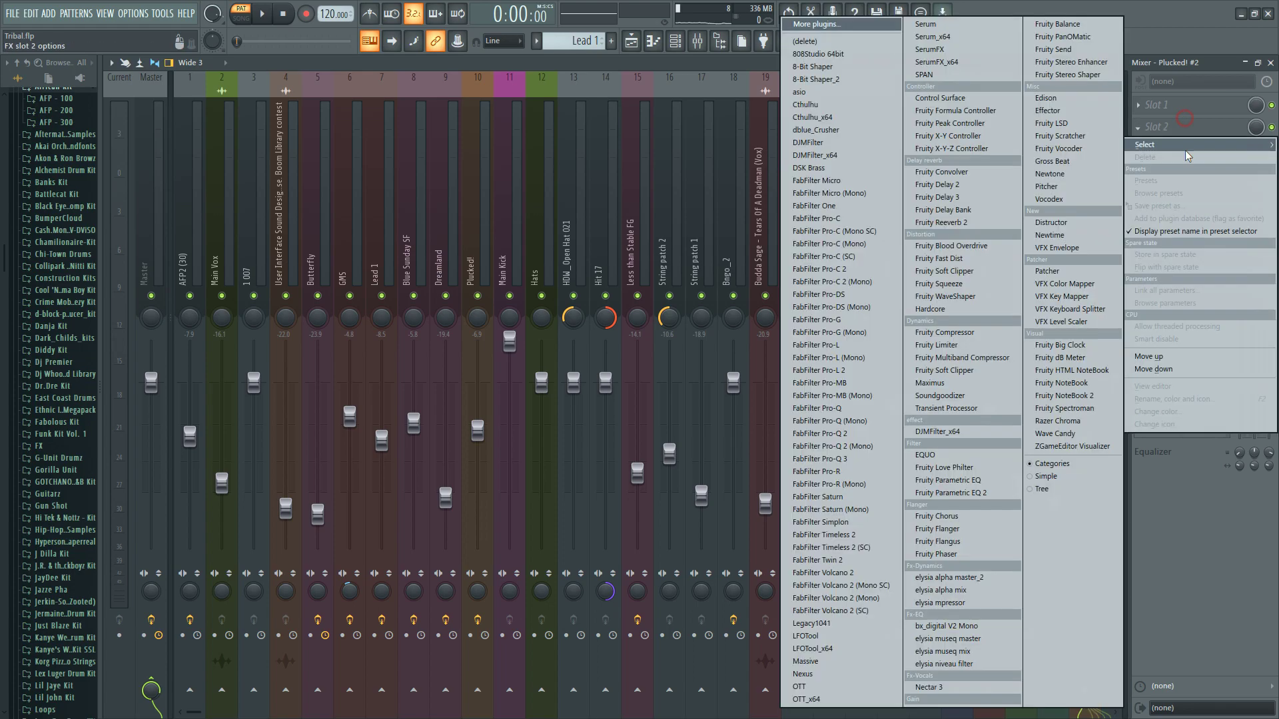
left_click(958, 226)
left_click_drag(460, 234, 460, 220)
- Play the Lead 1 pattern while following the Plucked! #2 notes in the piano roll, and stop playback
left_click(629, 44)
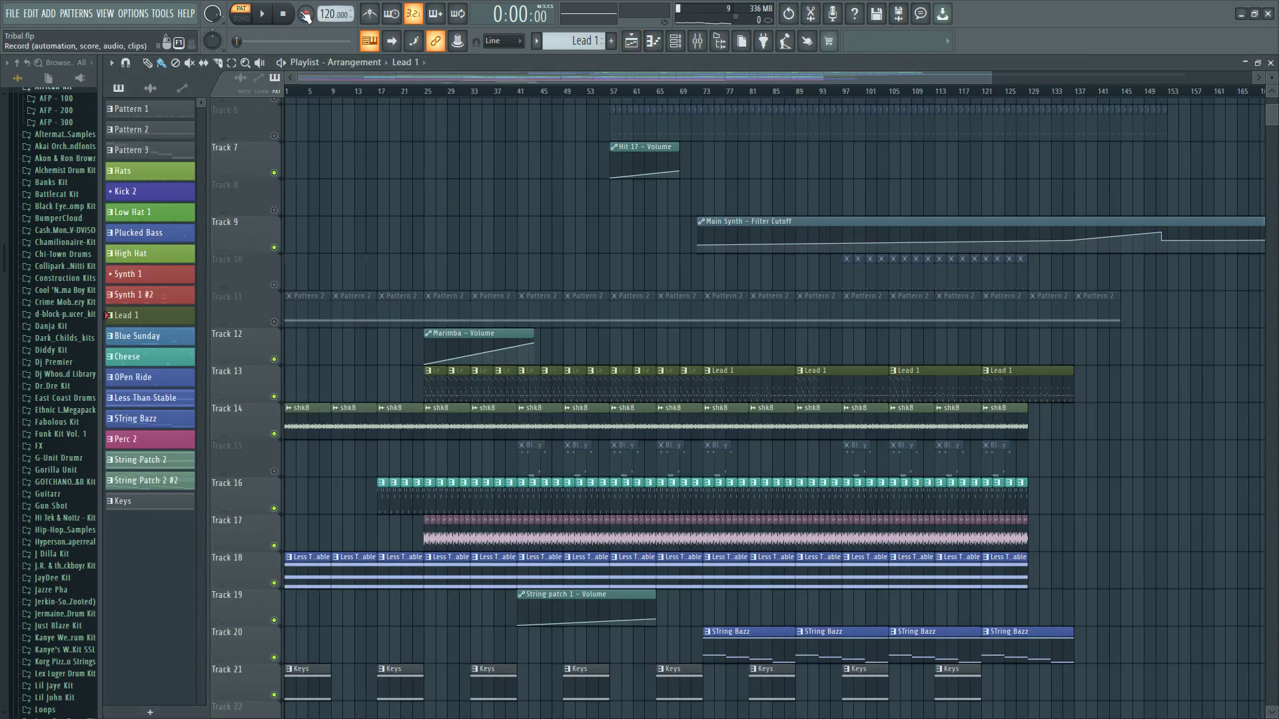
left_click(680, 43)
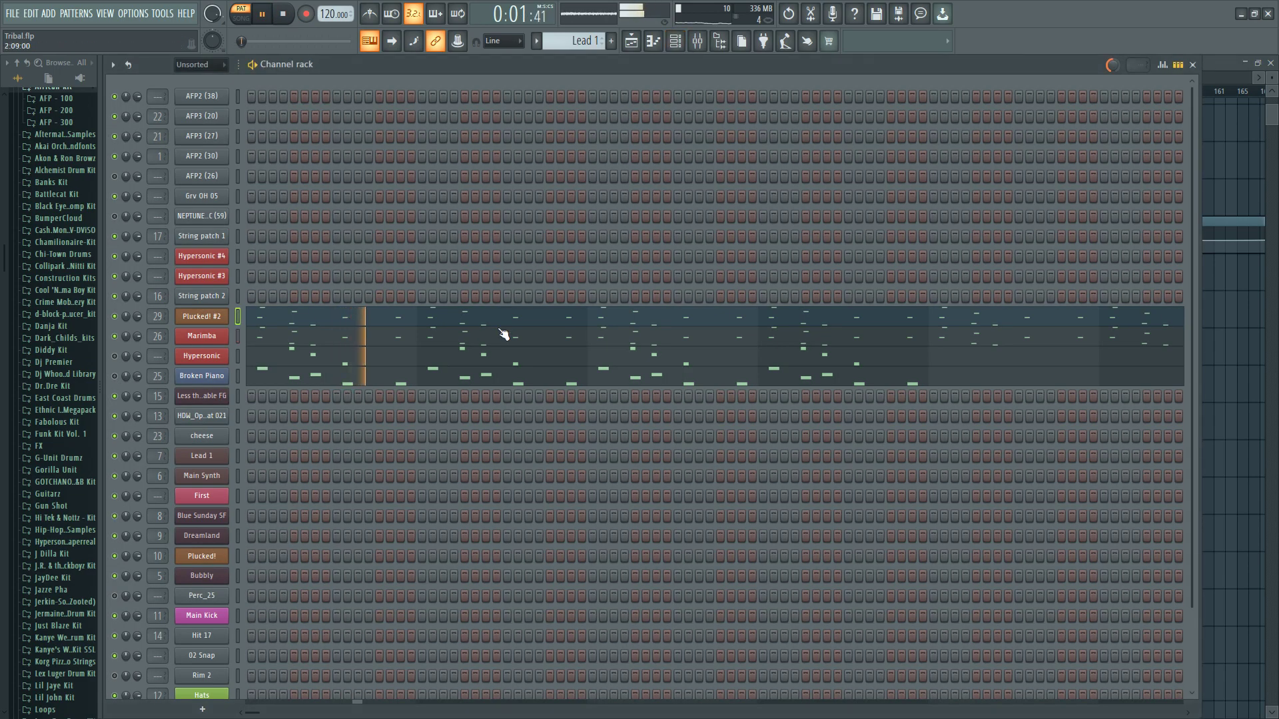
left_click(358, 321)
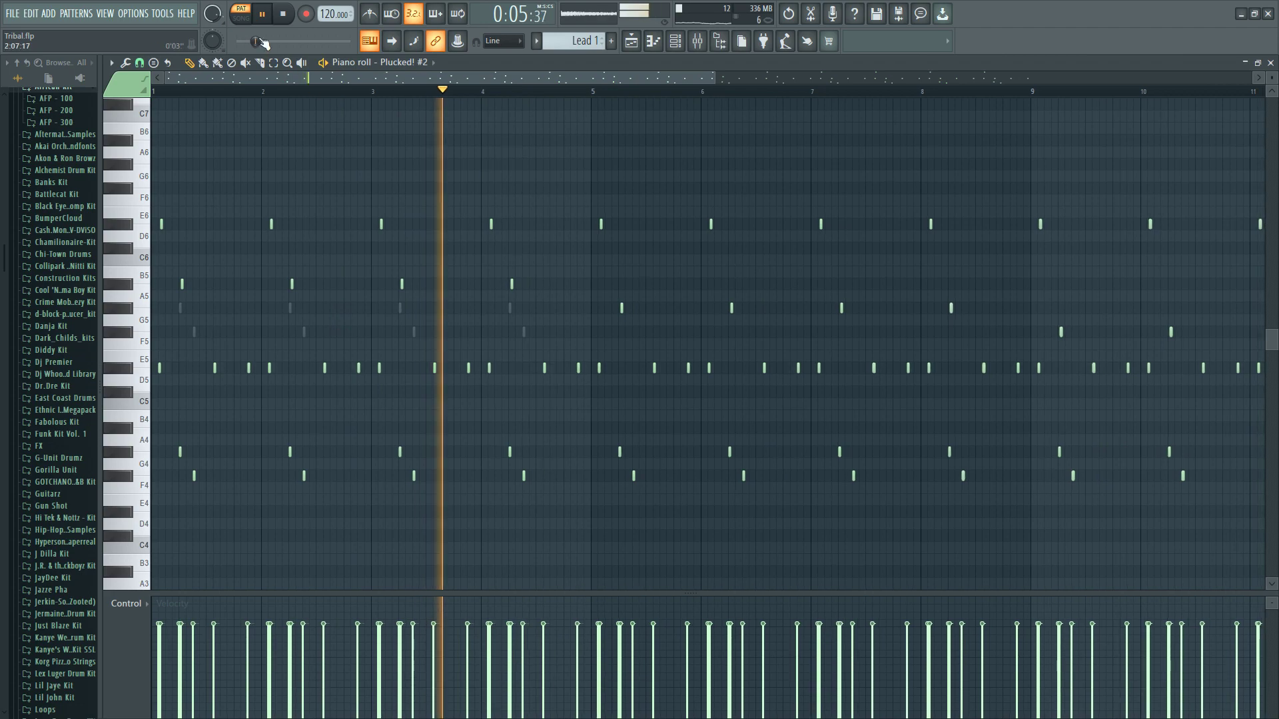
left_click(282, 15)
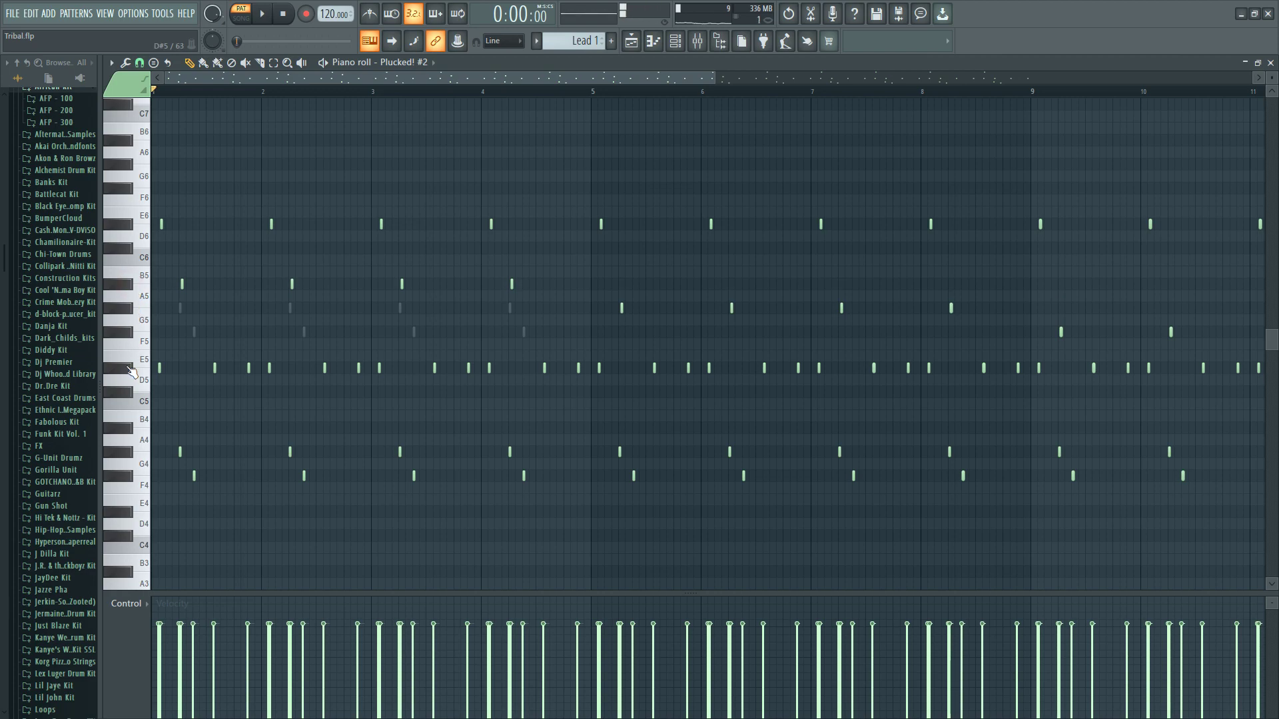
- Remove all Plucked! #2 notes from D#5 downward, keeping only the upper melody notes
left_click_drag(713, 79, 855, 79)
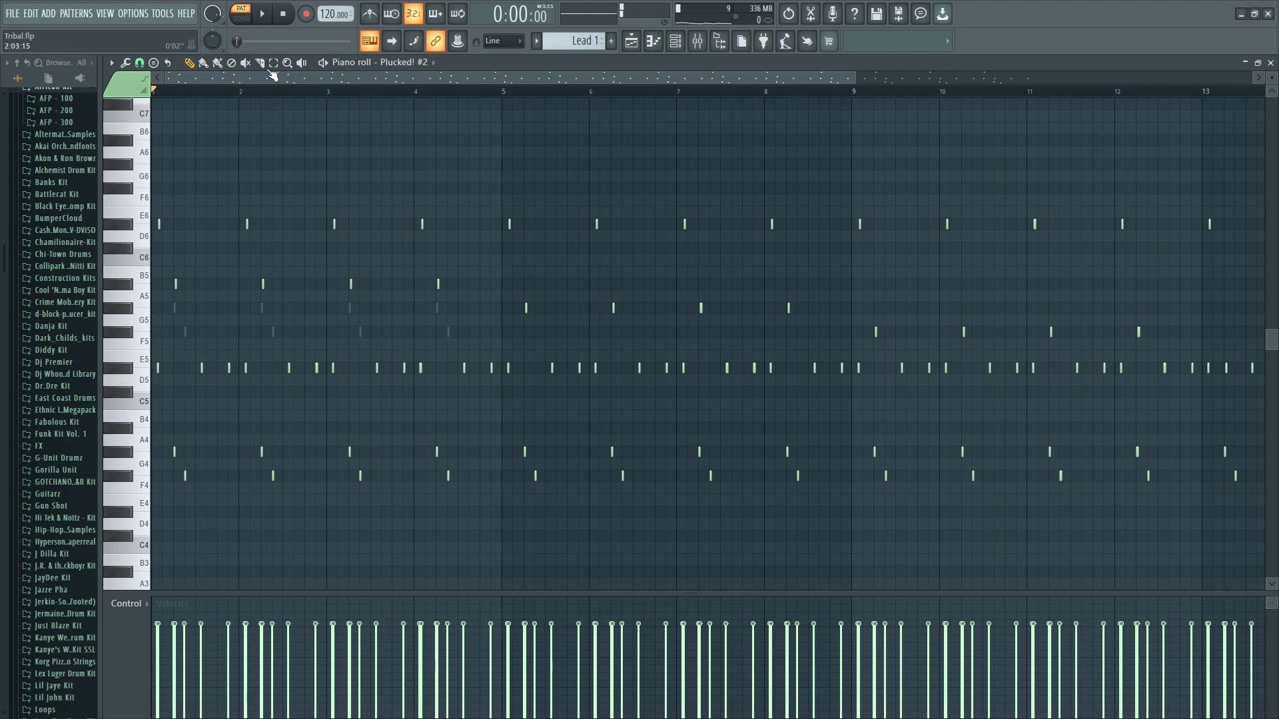
left_click_drag(136, 350, 125, 592)
key("alt+m")
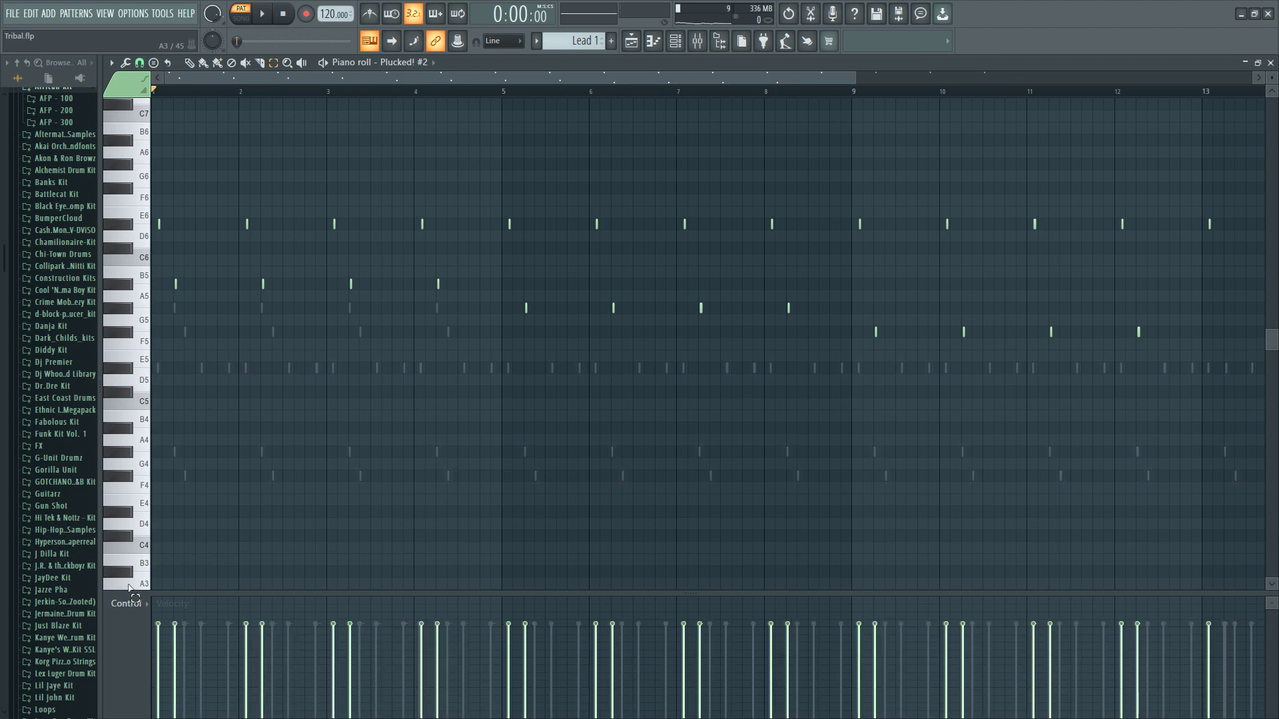
- Select the D#6 notes of Plucked! #2 and audition the thinned part over the first bars
left_click(130, 227)
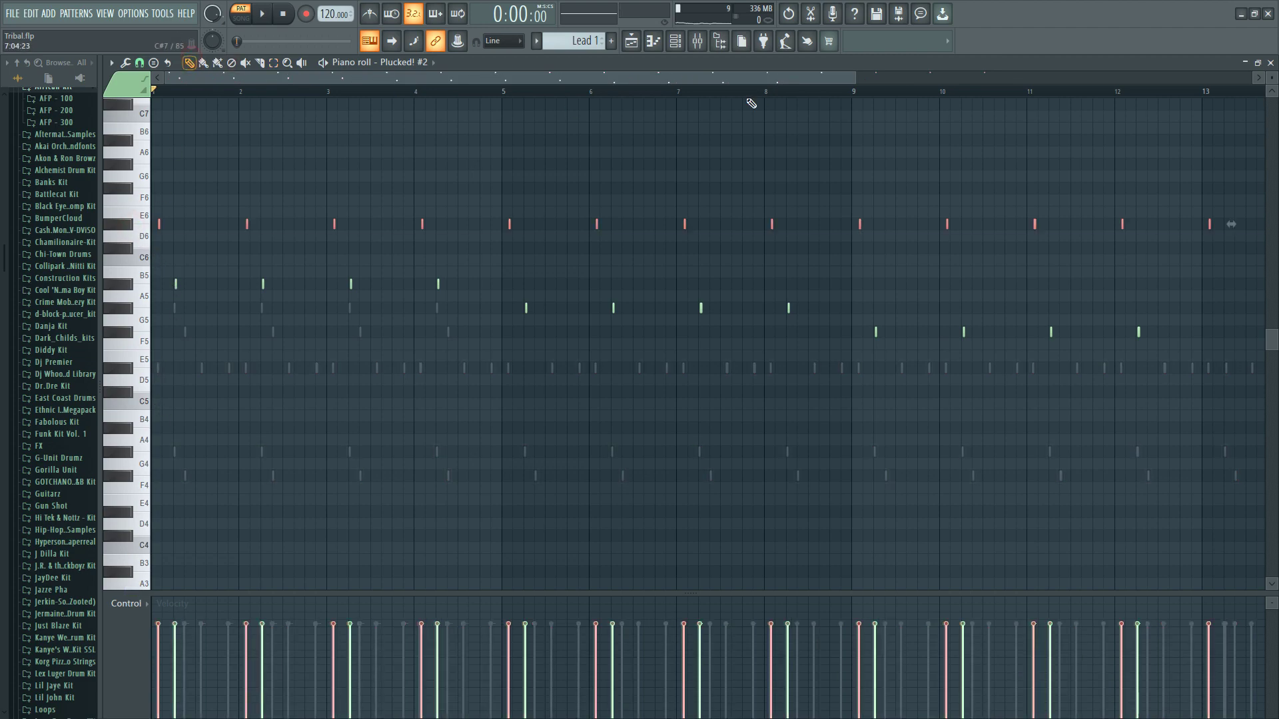
left_click_drag(852, 79, 406, 79)
key("space")
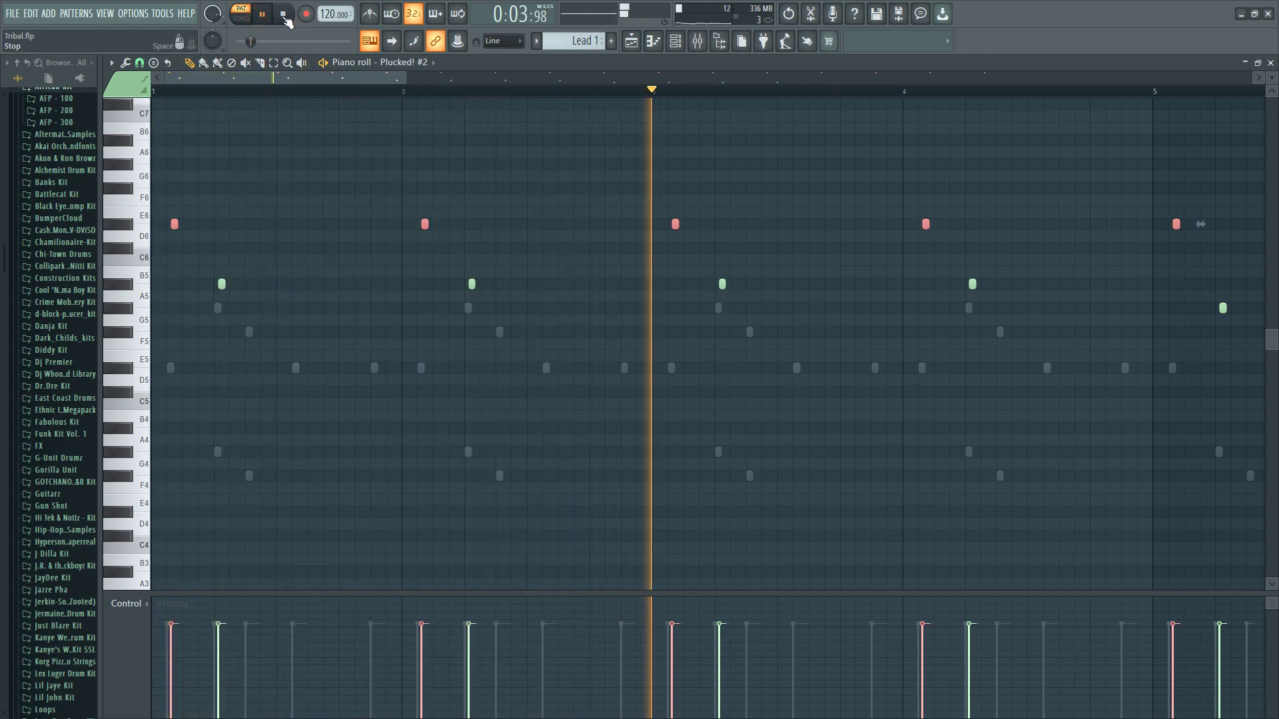
key("space")
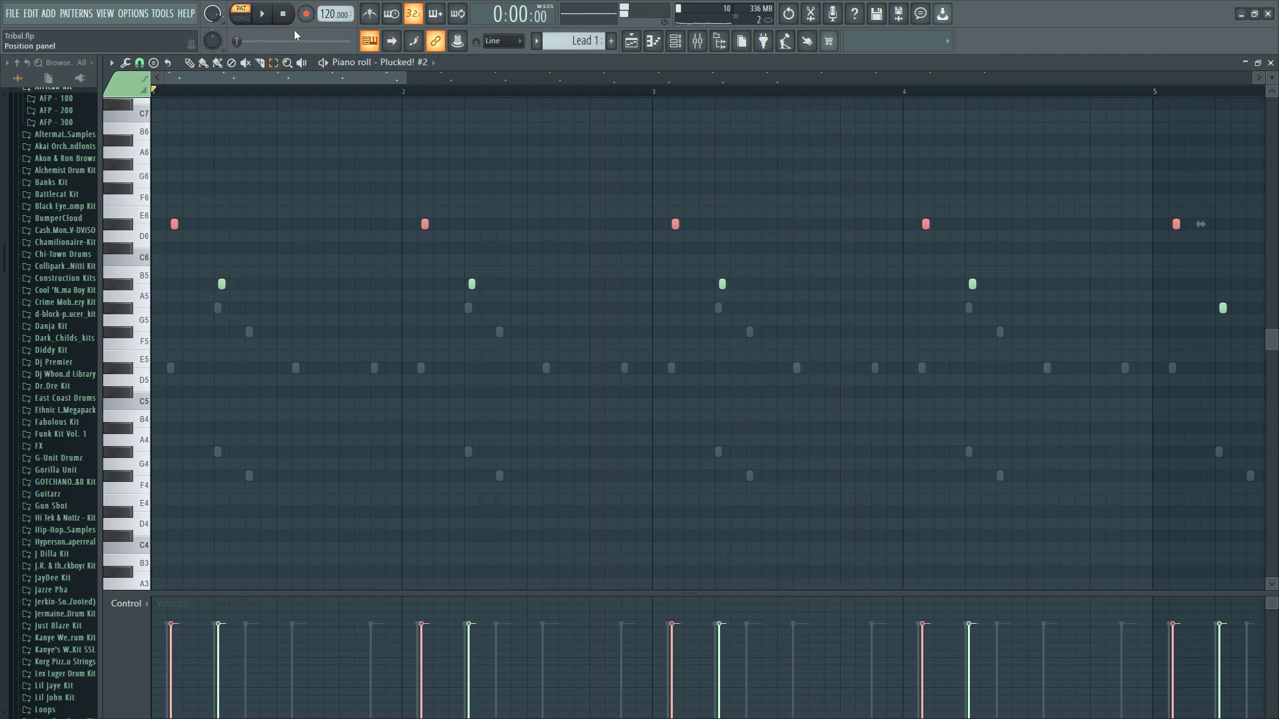
- Move the A#5 notes in the first four bars to D#5 near each bar's end and audition the change
double_click(128, 285)
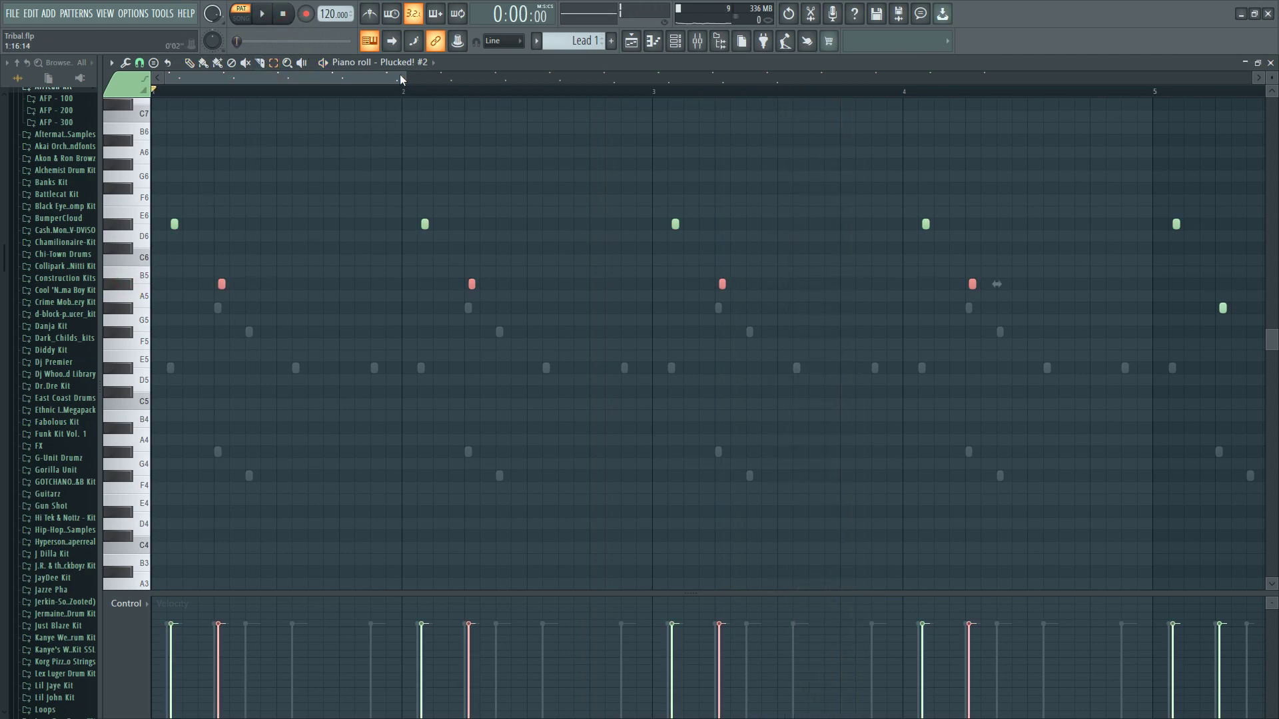
left_click_drag(404, 74, 330, 74)
key("space")
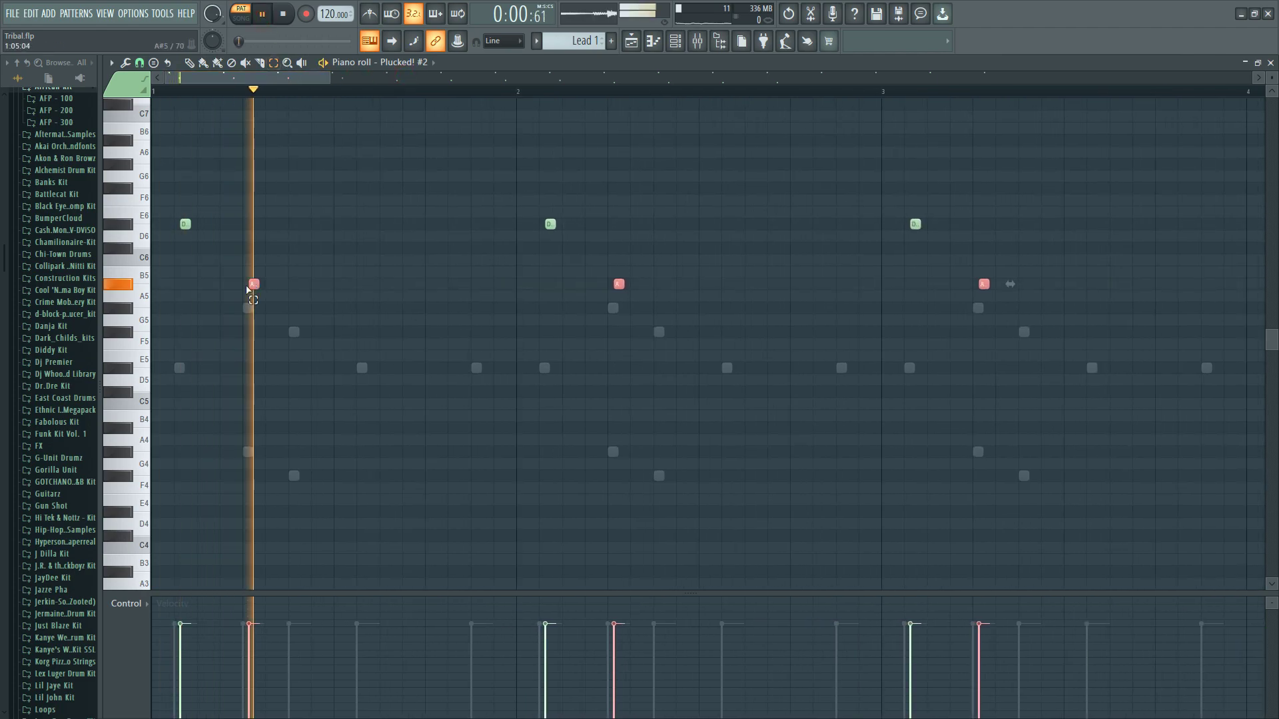
key("space")
left_click_drag(252, 283, 137, 293)
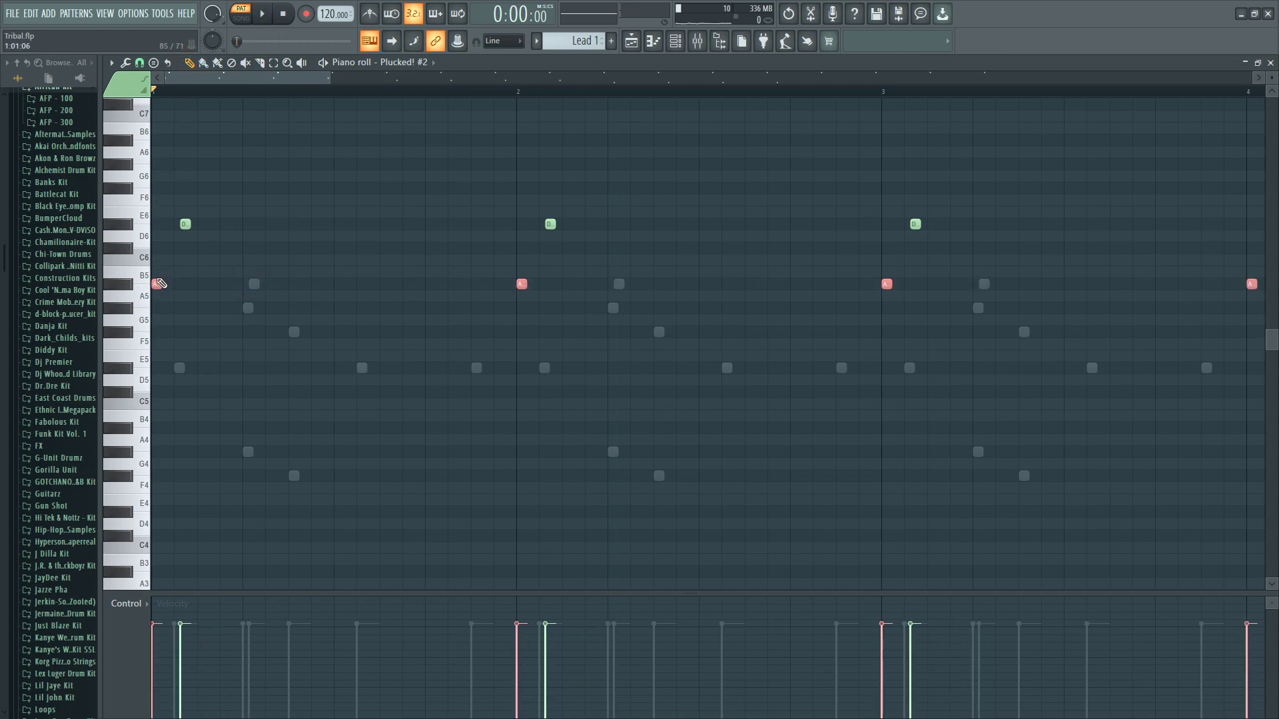
left_click_drag(156, 283, 493, 371)
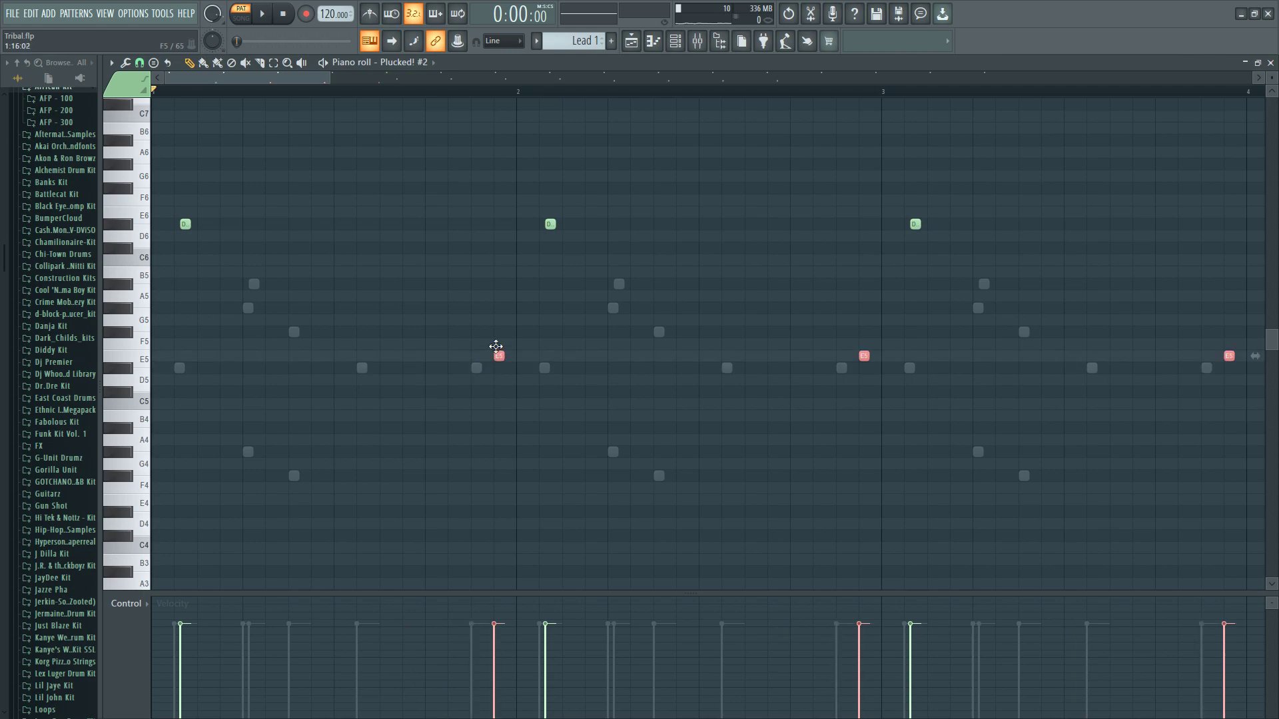
left_click(271, 15)
scroll(436, 112, "down", 2)
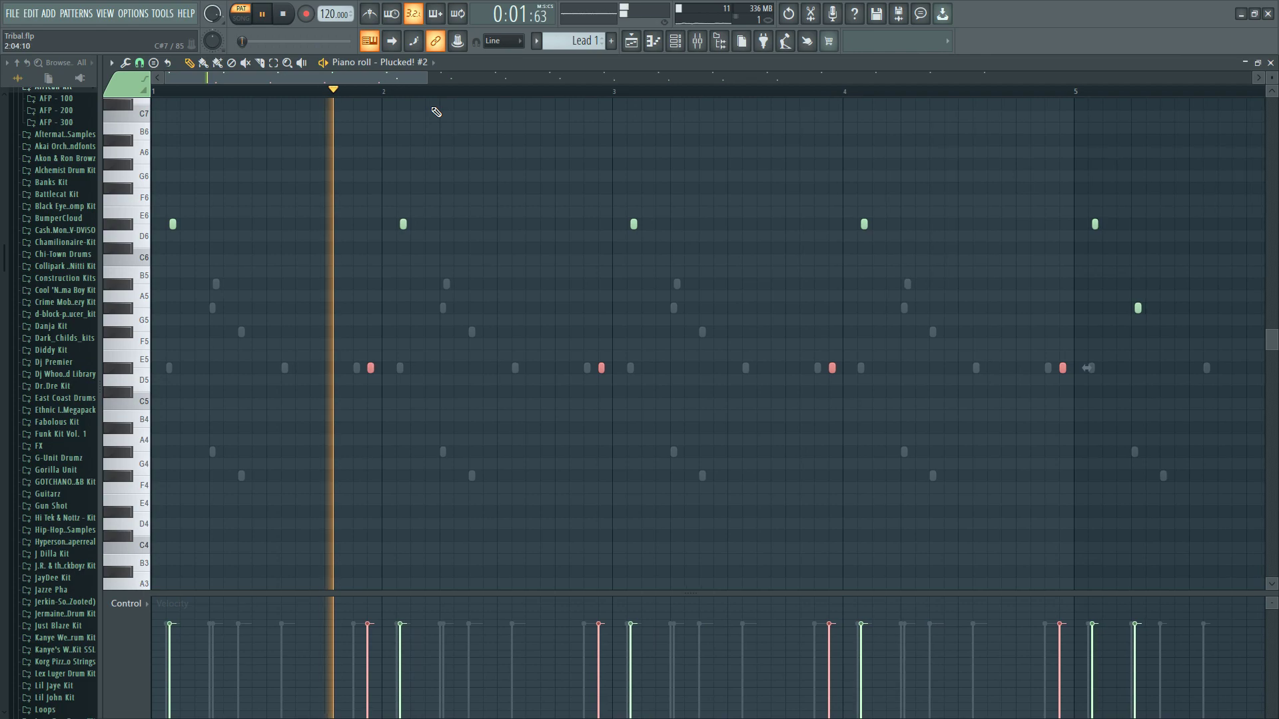
key("space")
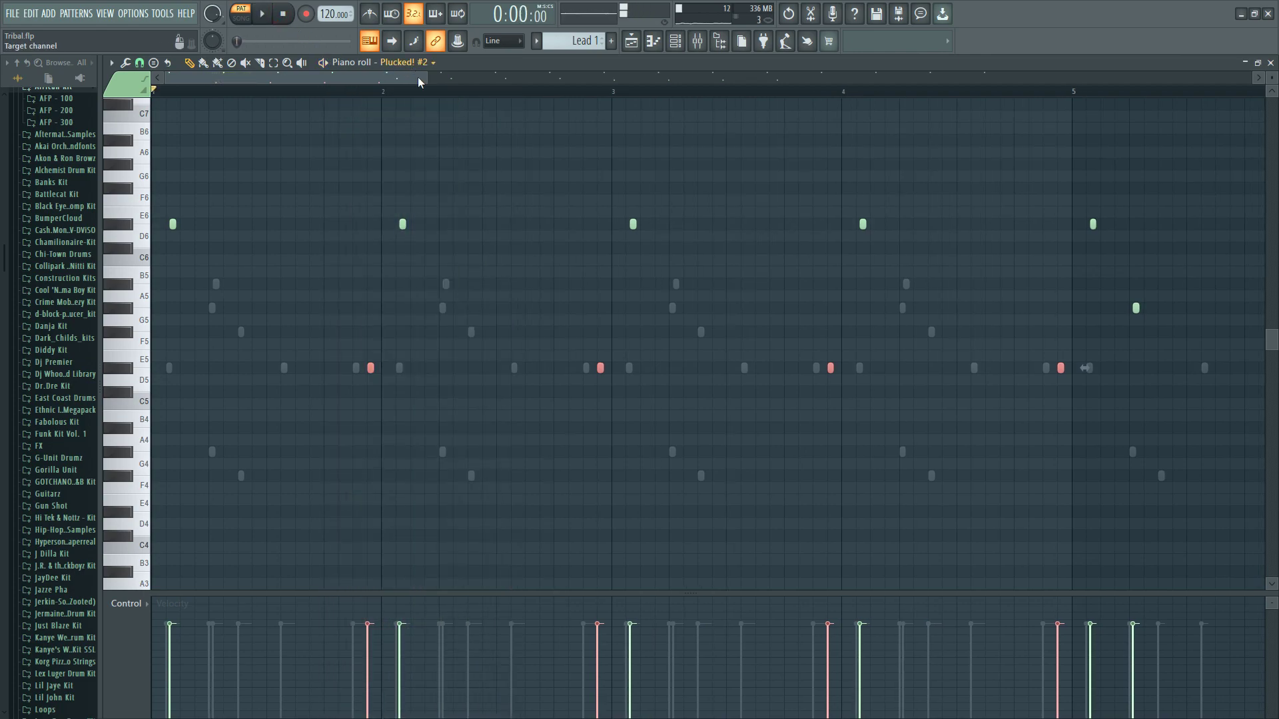
- Add a second D#5 note just before each moved D#5 note in the first four bars and play the pattern
left_click_drag(430, 80, 217, 81)
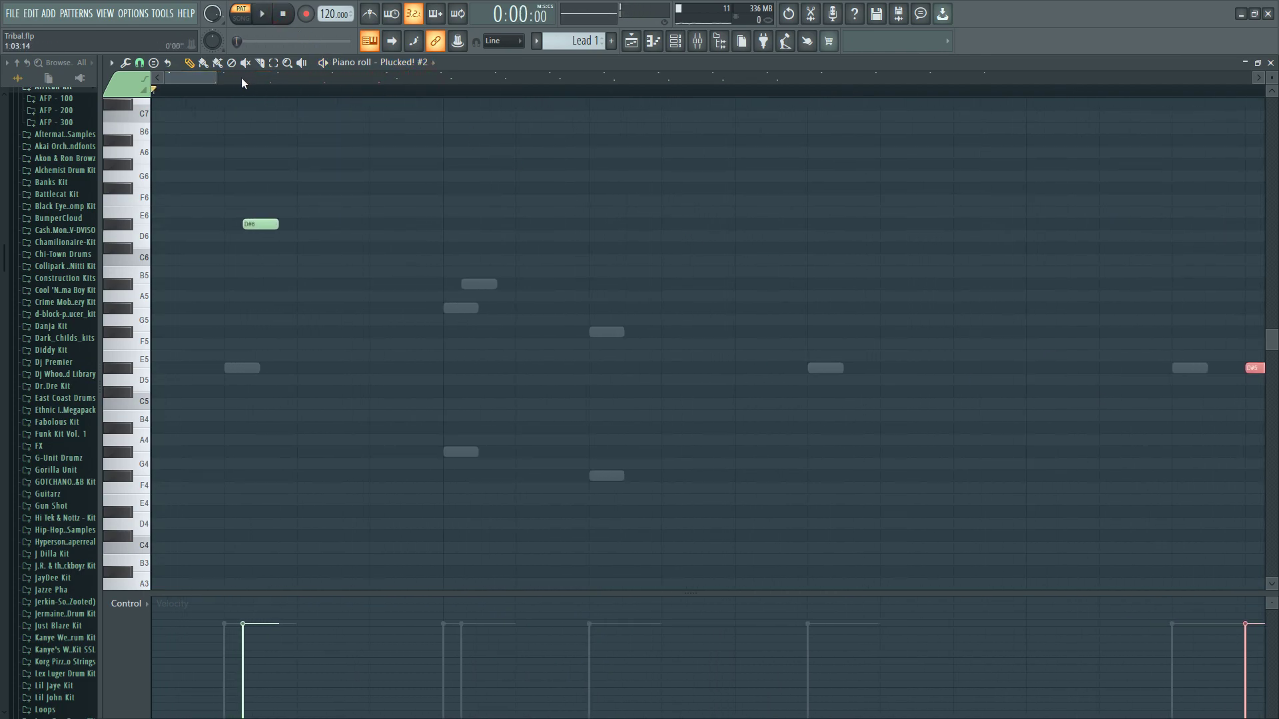
left_click_drag(329, 80, 333, 80)
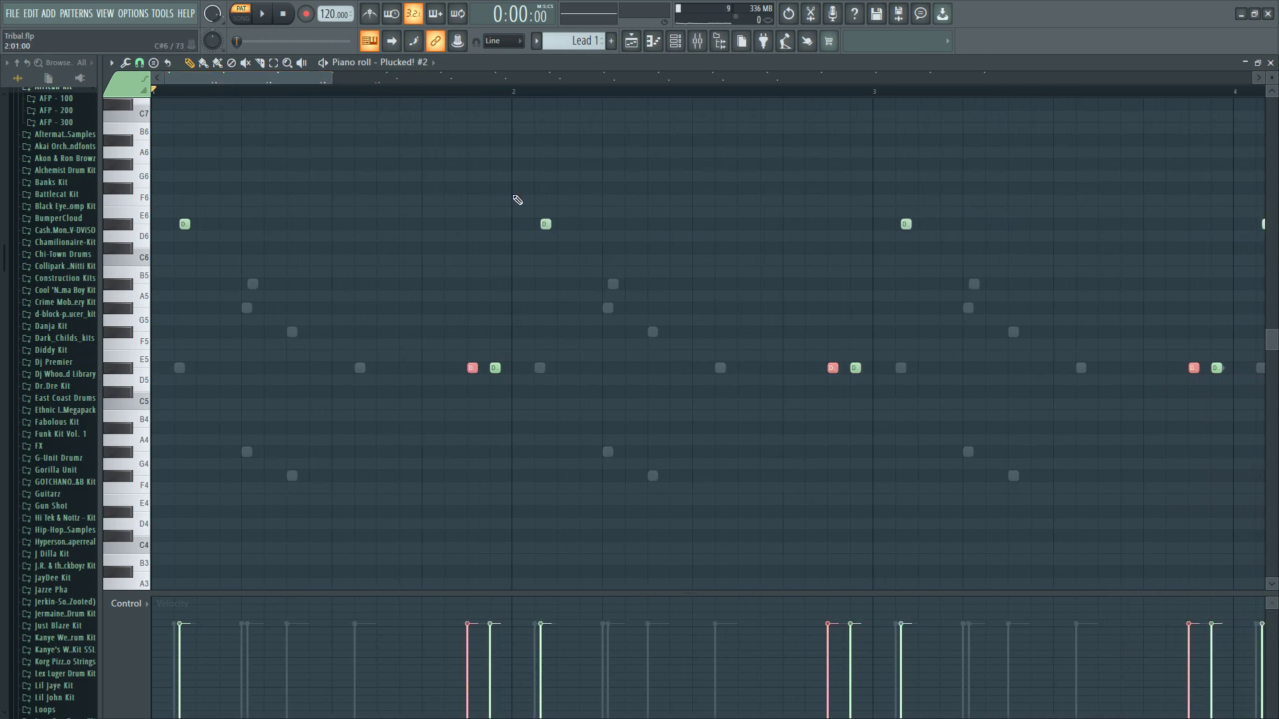
left_click(267, 17)
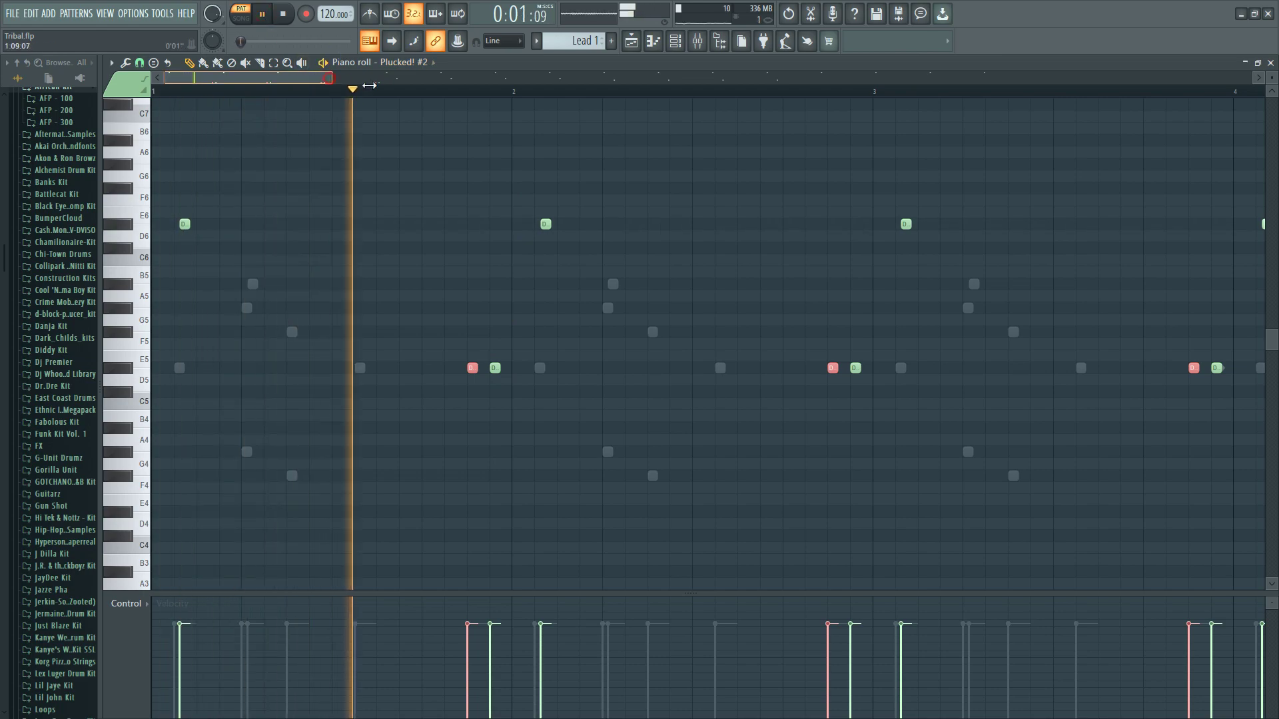
scroll(468, 105, "down", 2)
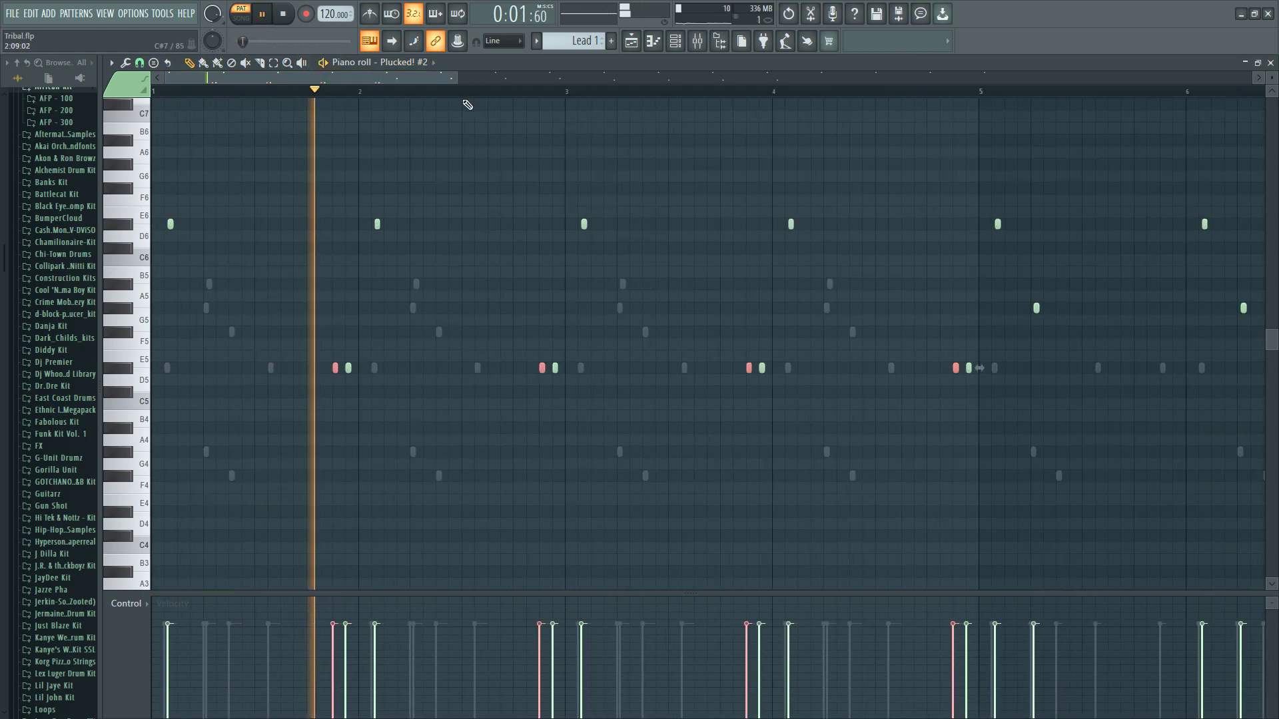
- Copy the paired D#5 notes of Plucked! #2 from the first four bars across bars 5 to 16
left_click(676, 42)
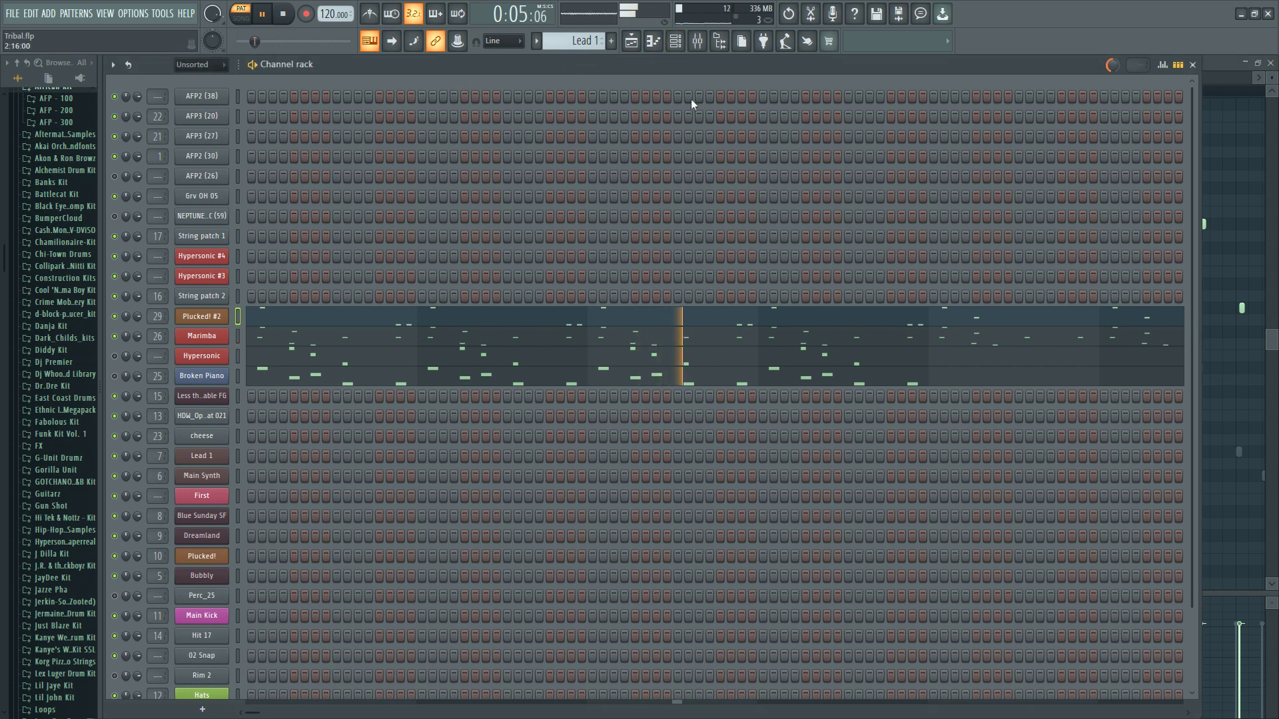
left_click(455, 320)
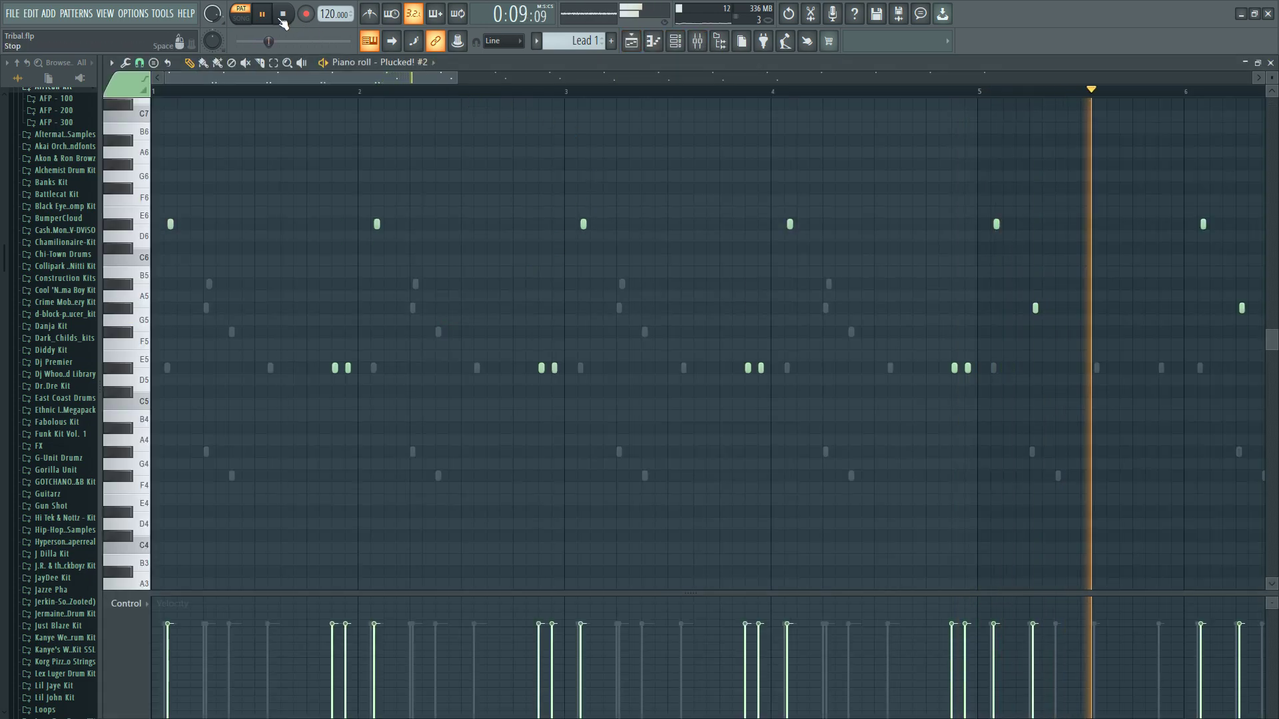
left_click_drag(457, 78, 740, 126)
left_click_drag(606, 377, 193, 376)
left_click(189, 62)
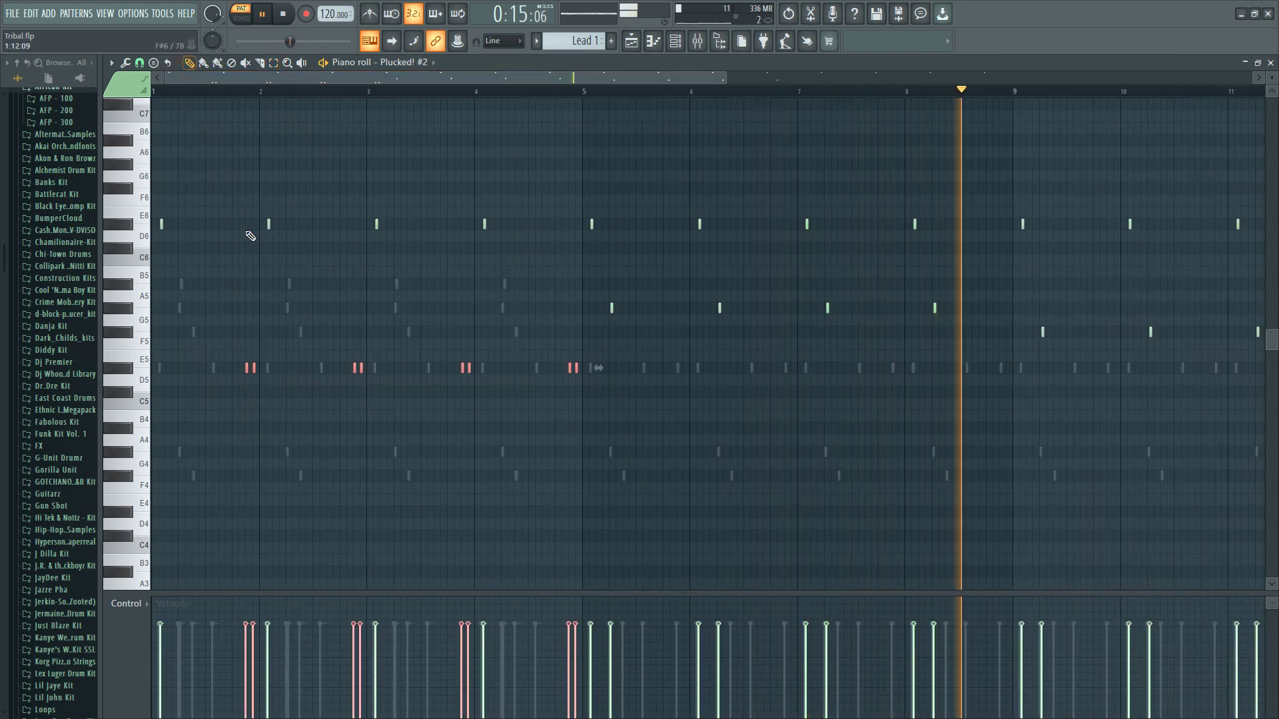
left_click_drag(247, 368, 1110, 373)
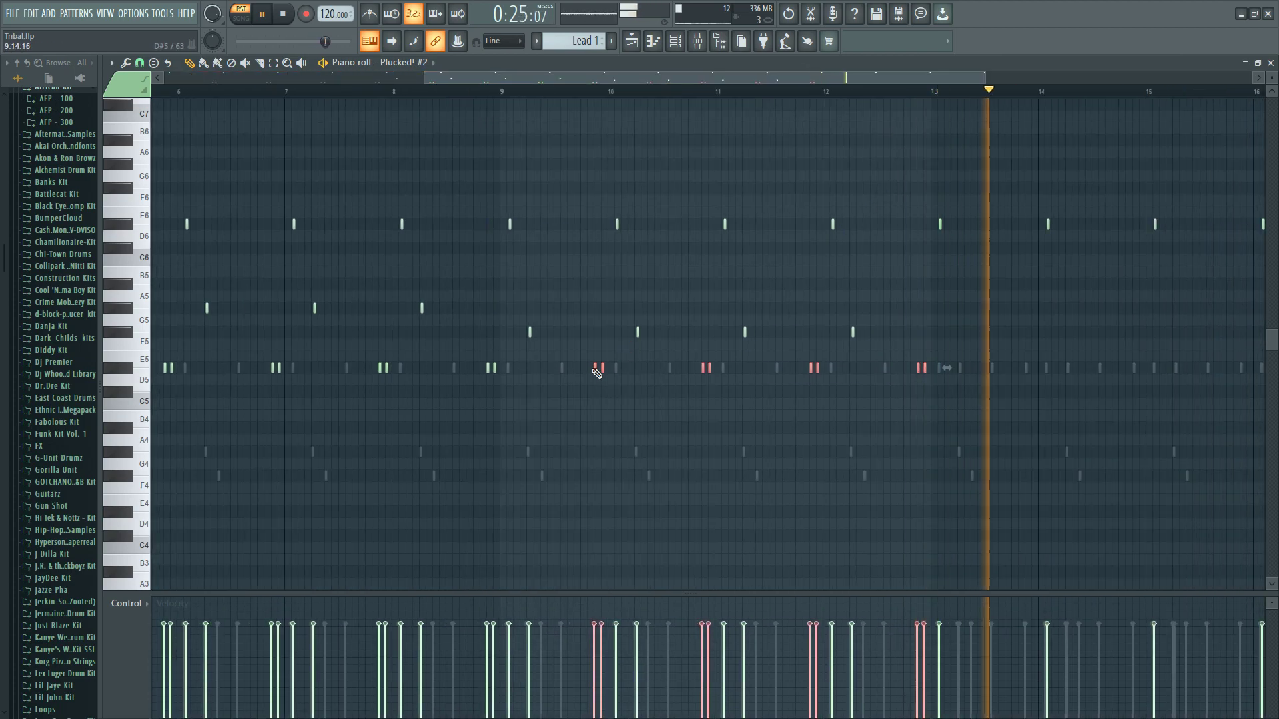
left_click_drag(597, 371, 1126, 366)
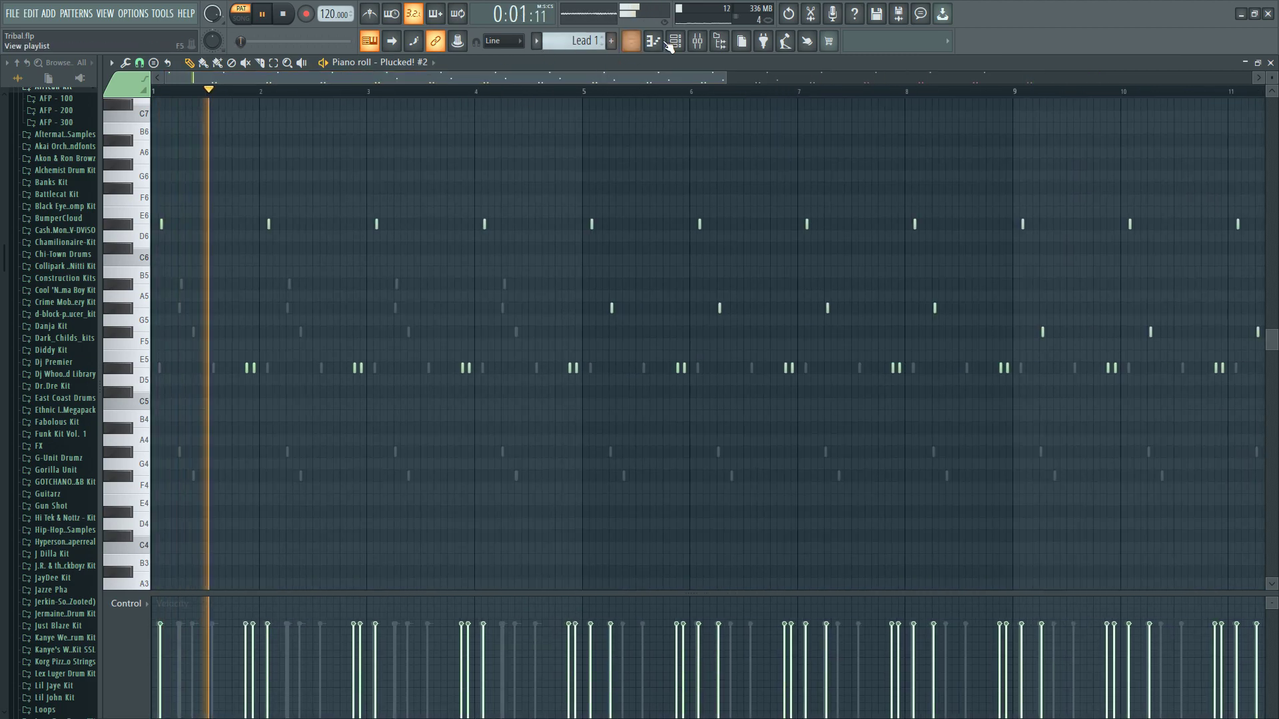
- Double each D#6 note of Plucked! #2 with a slightly offset copy
scroll(538, 76, "up", 1)
left_click_drag(538, 75, 194, 78)
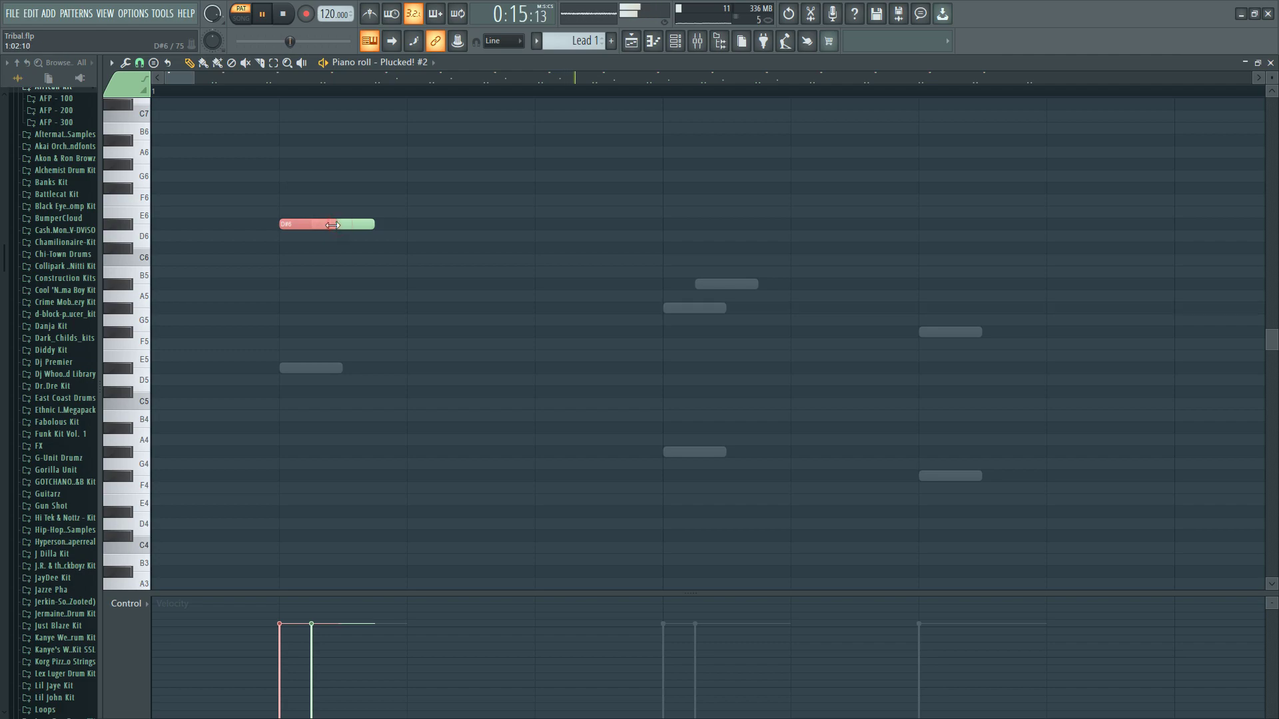
left_click_drag(193, 73, 298, 81)
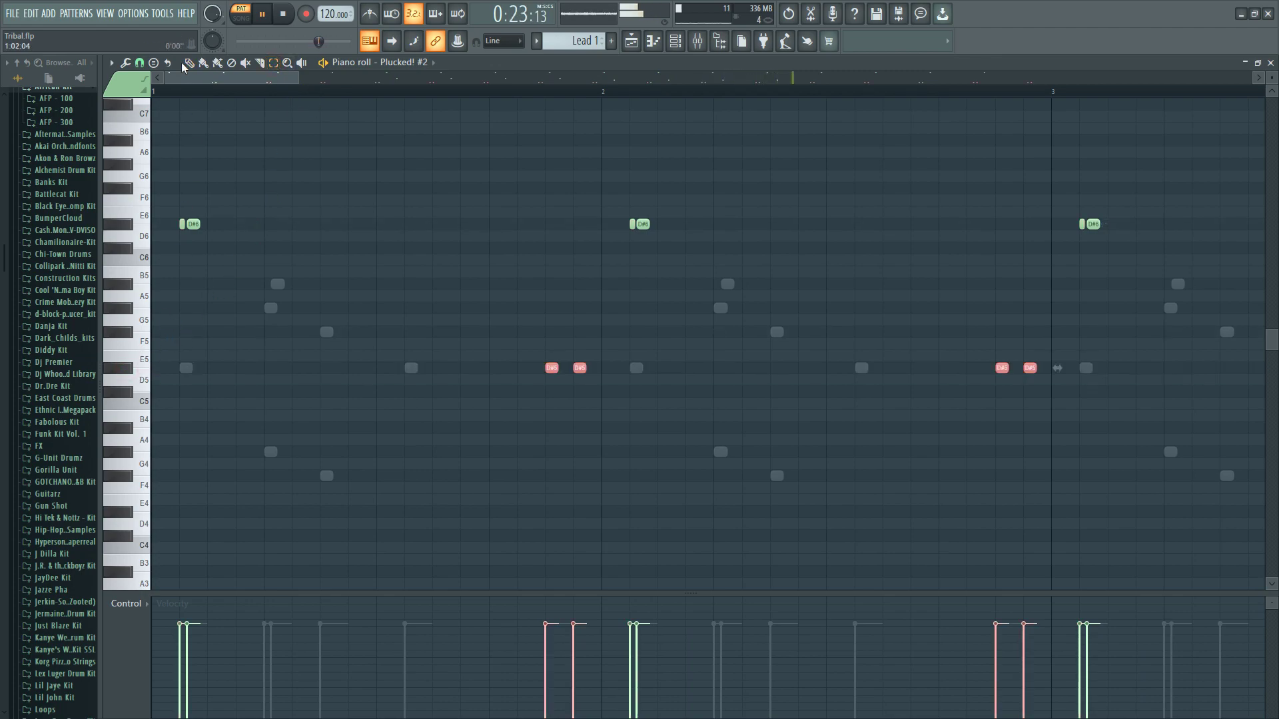
- Double each D#5 note with a slightly later copy and pan the copies about 86% right
scroll(576, 398, "up", 5)
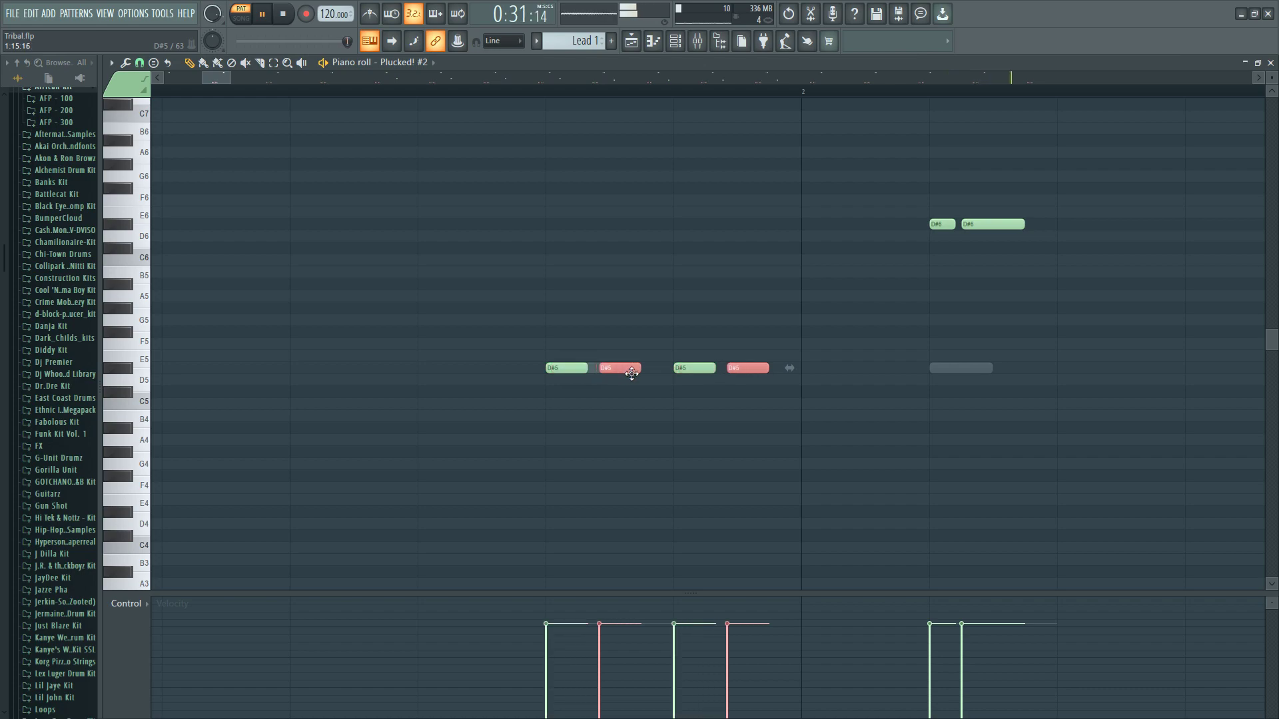
left_click_drag(640, 371, 633, 373)
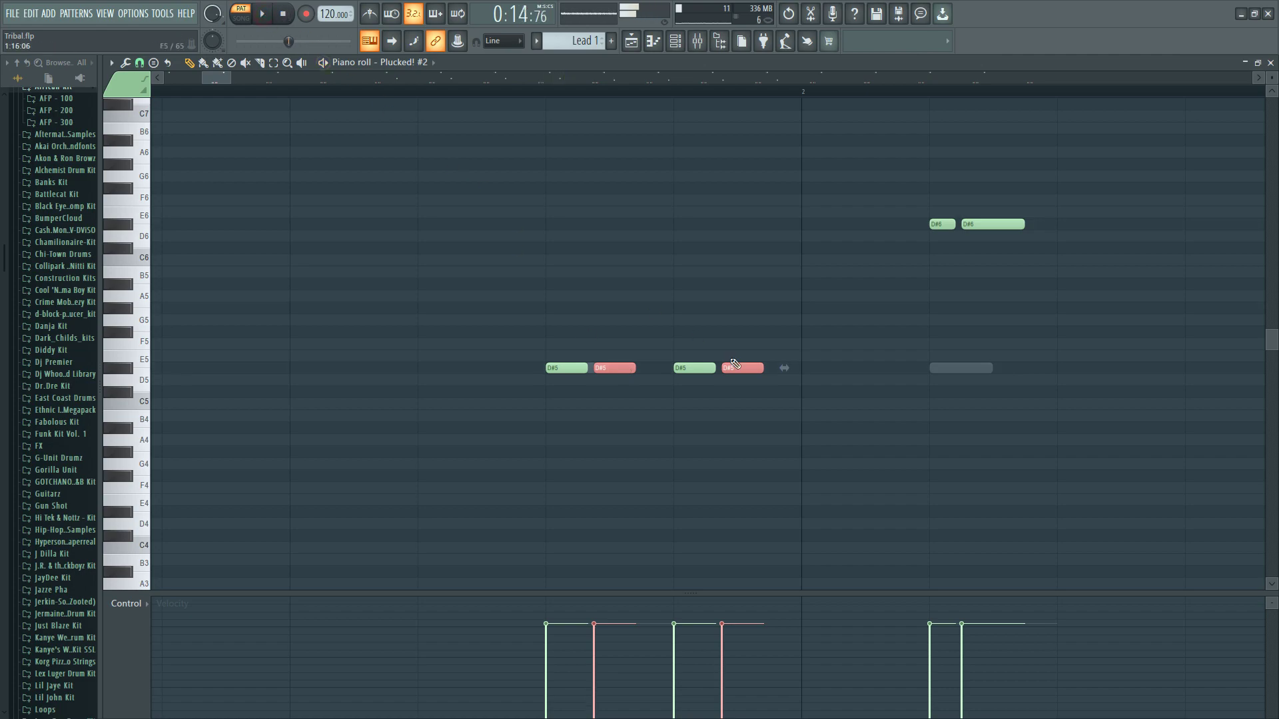
double_click(615, 365)
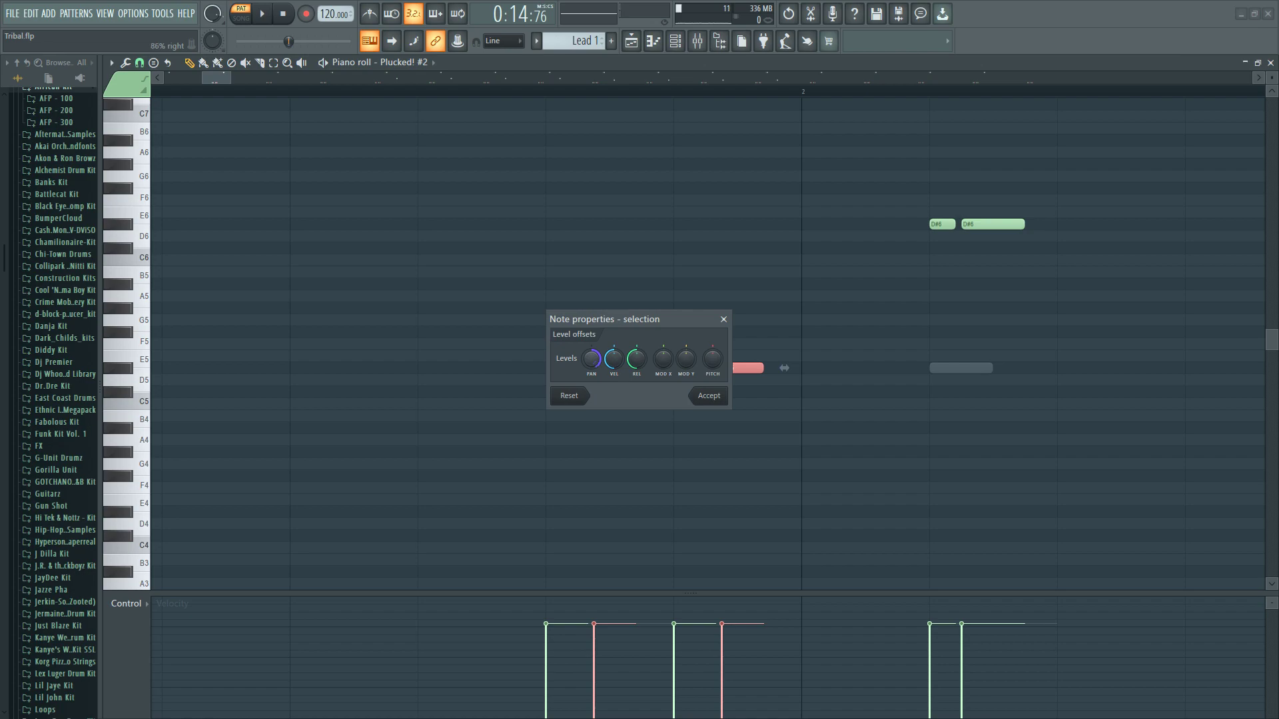
left_click(708, 396)
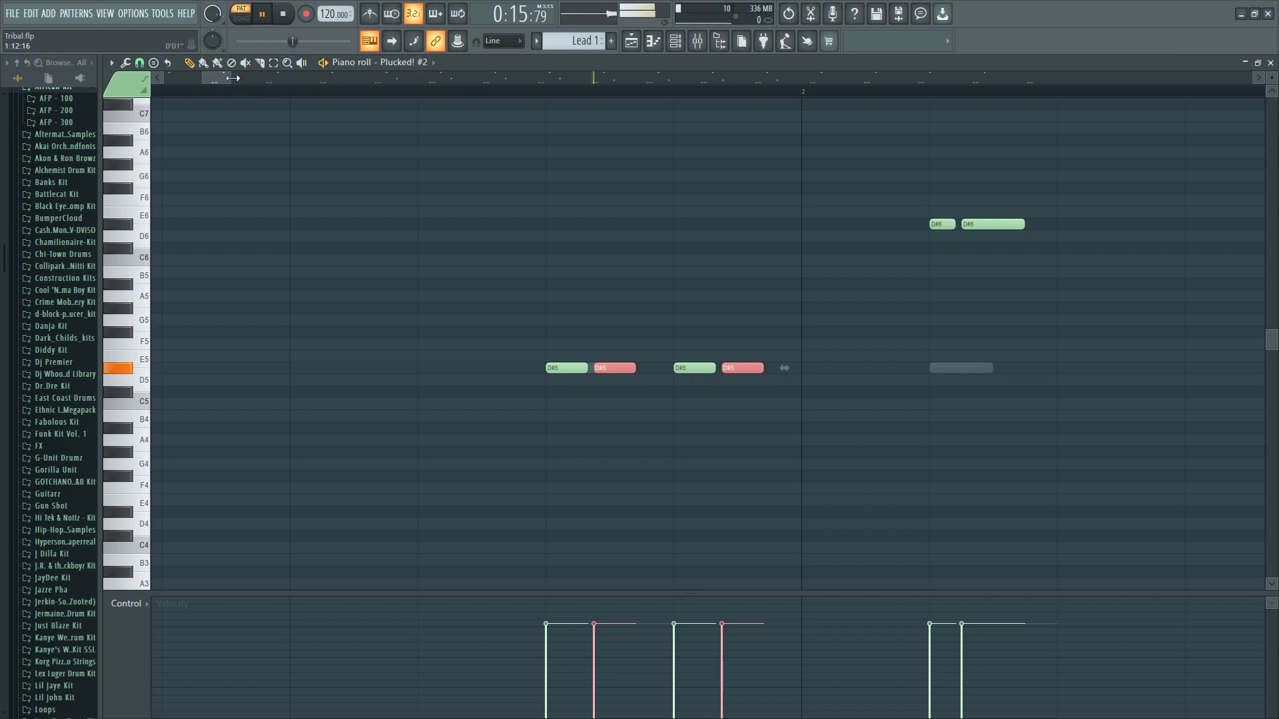
- Pan the original D#5 notes left, parking their copies on D#4 meanwhile and returning them to D#5
left_click_drag(231, 73, 260, 81)
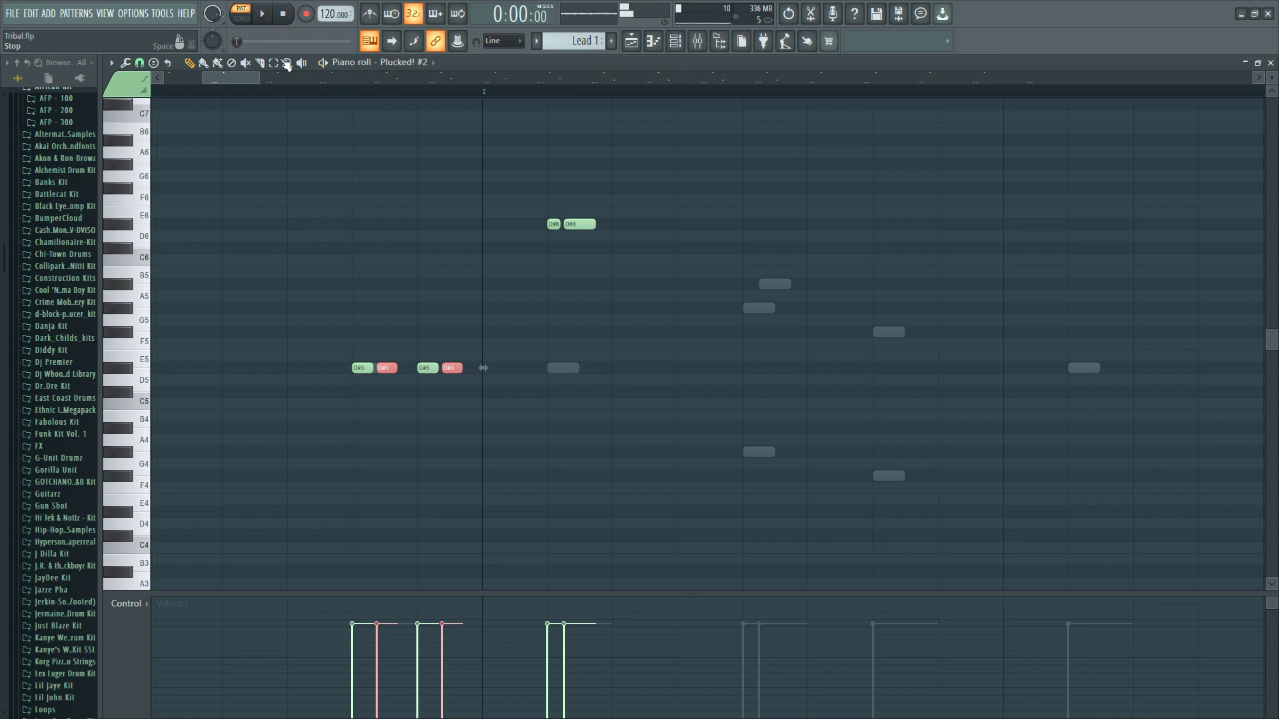
left_click_drag(235, 83, 233, 82)
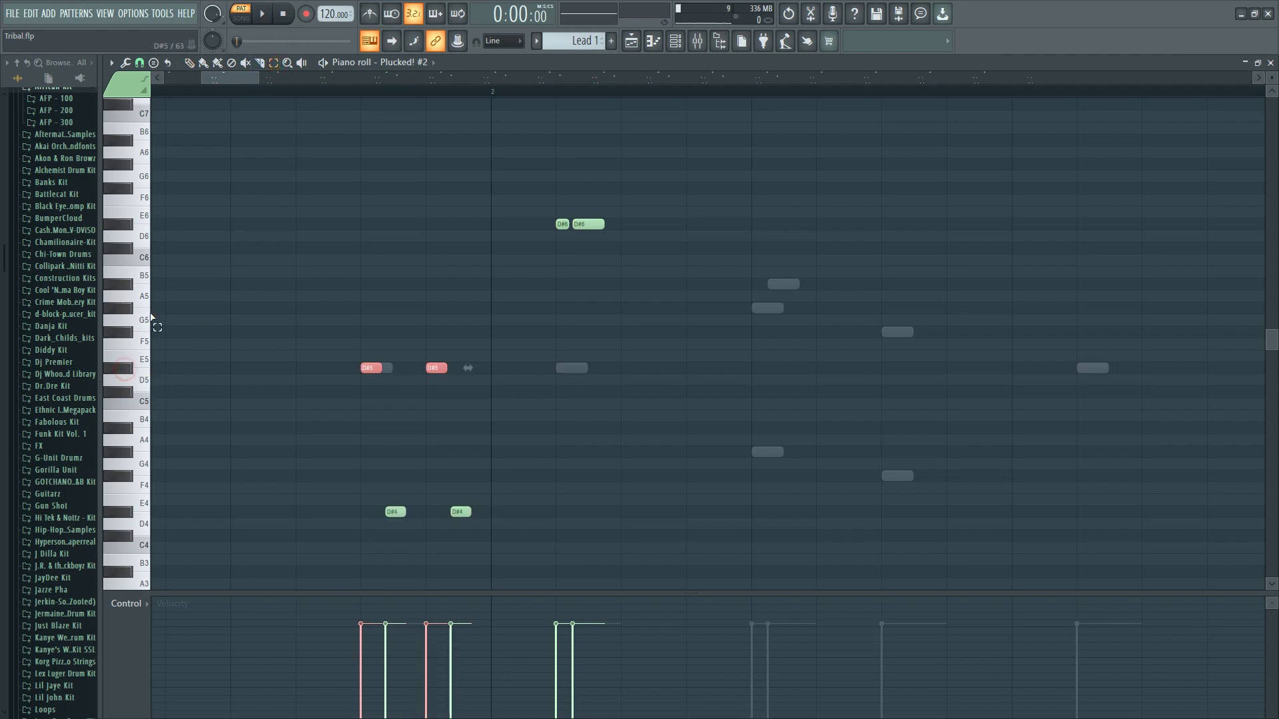
double_click(375, 368)
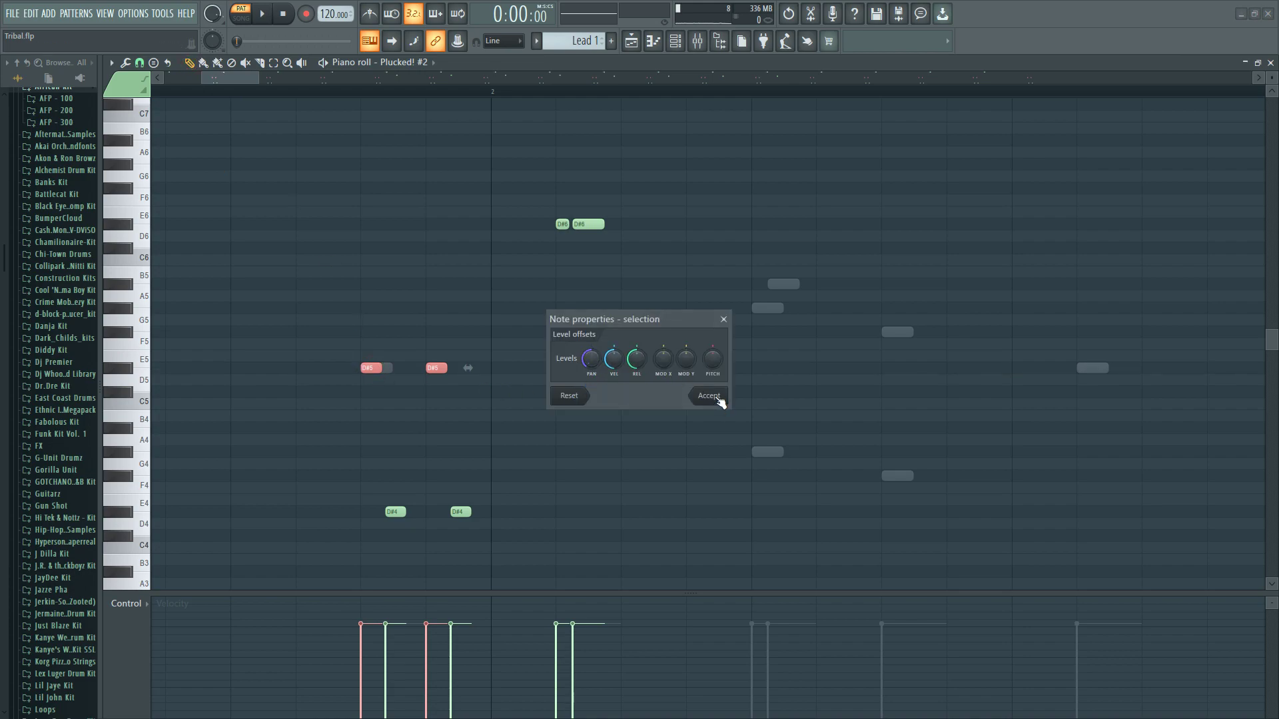
left_click(718, 399)
left_click(124, 513)
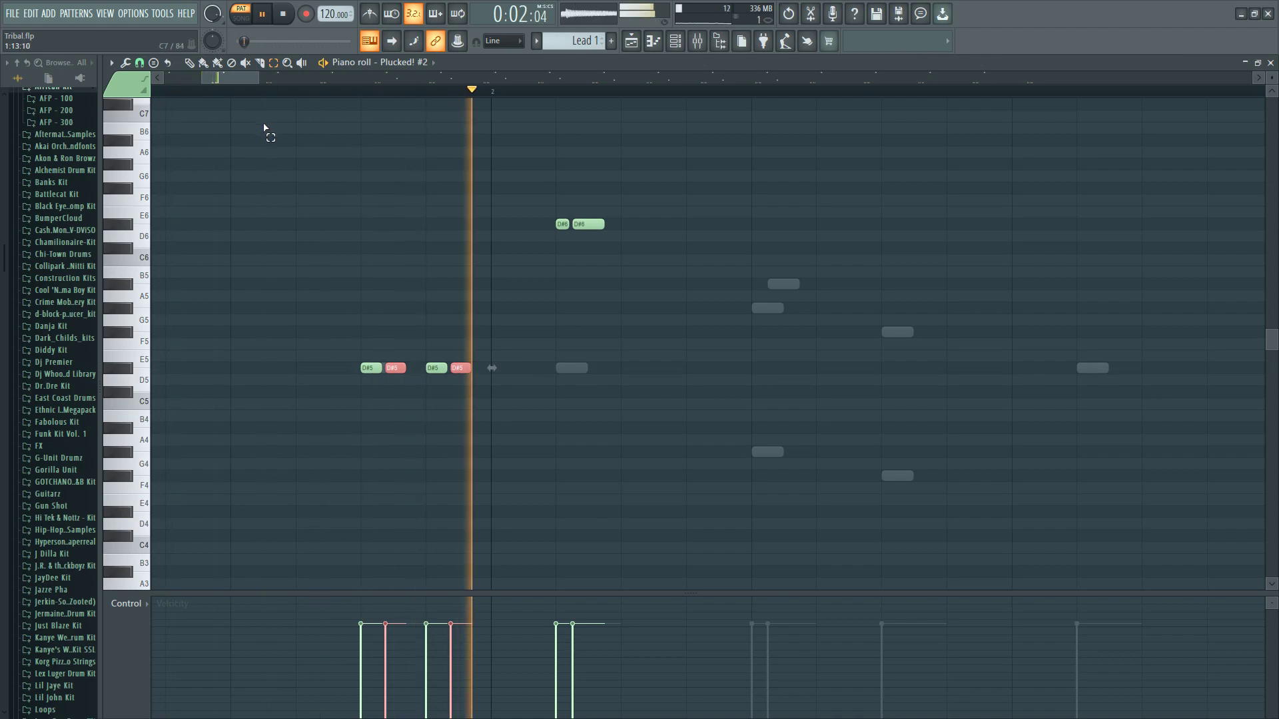
- Play the arrangement from bar 73 and raise the Plucked! #2 mixer track to about -12.1 dB
left_click_drag(258, 75, 493, 74)
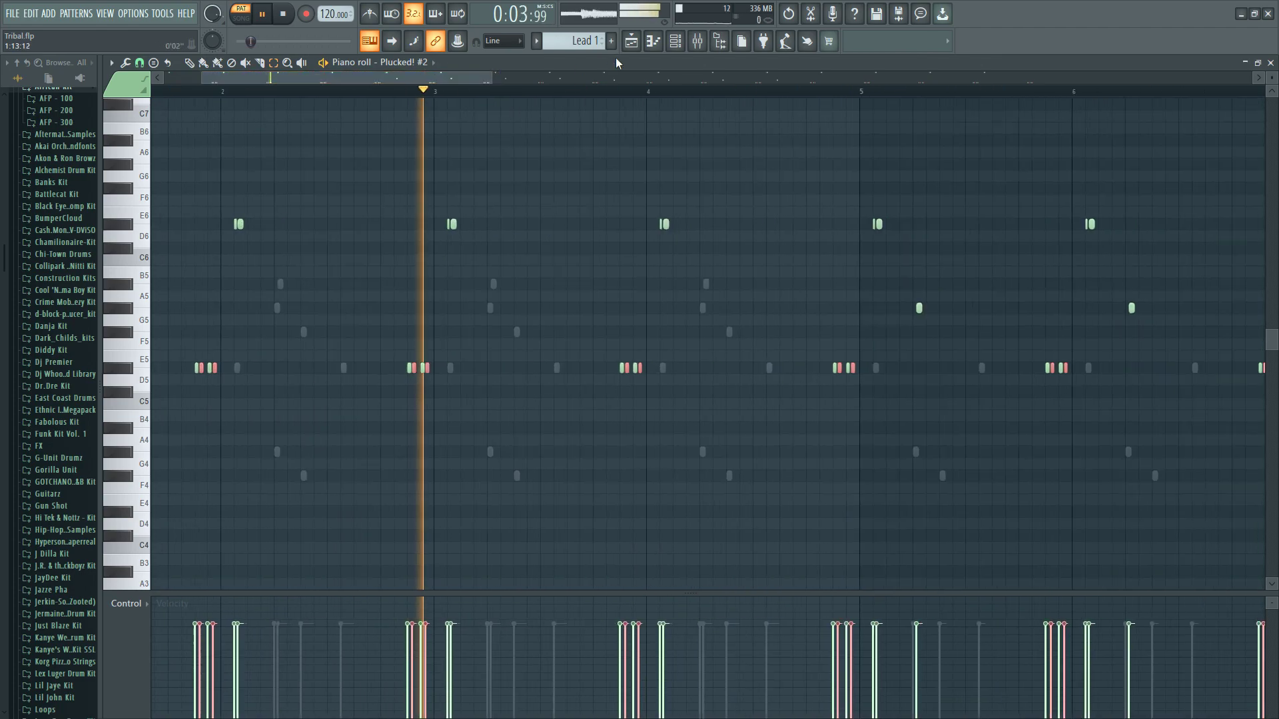
key("space")
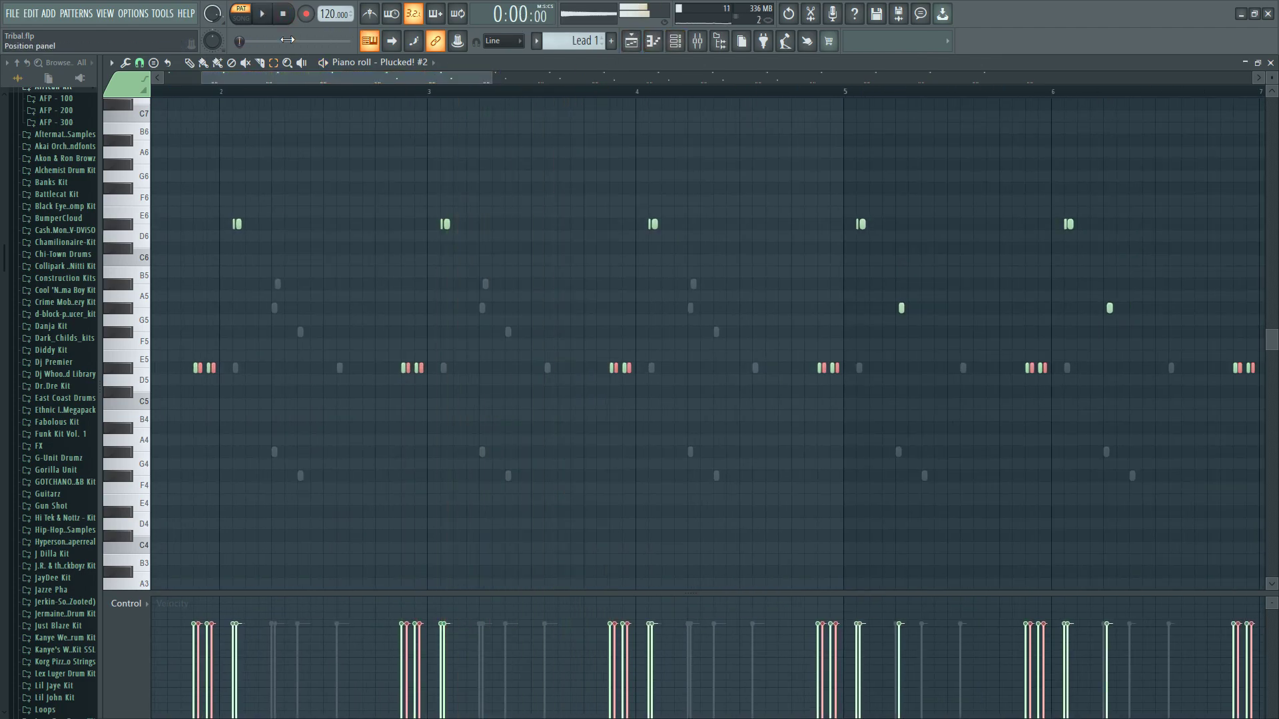
left_click(639, 47)
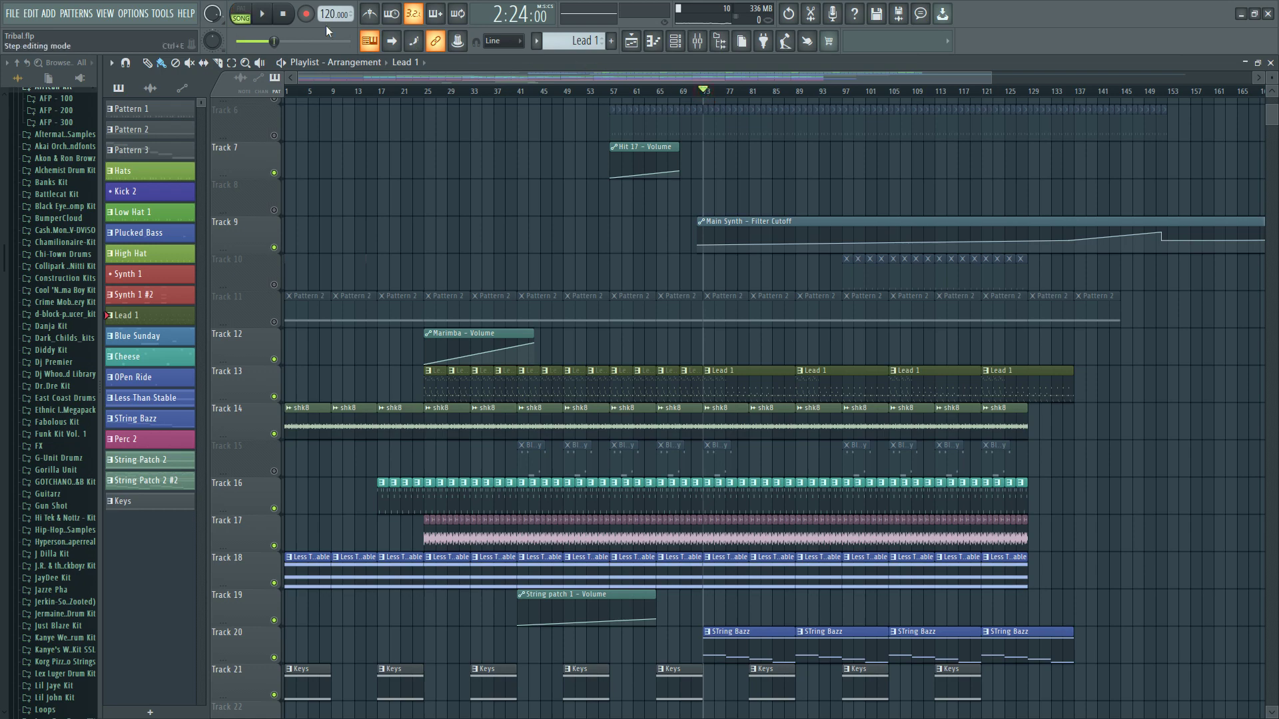
key("space")
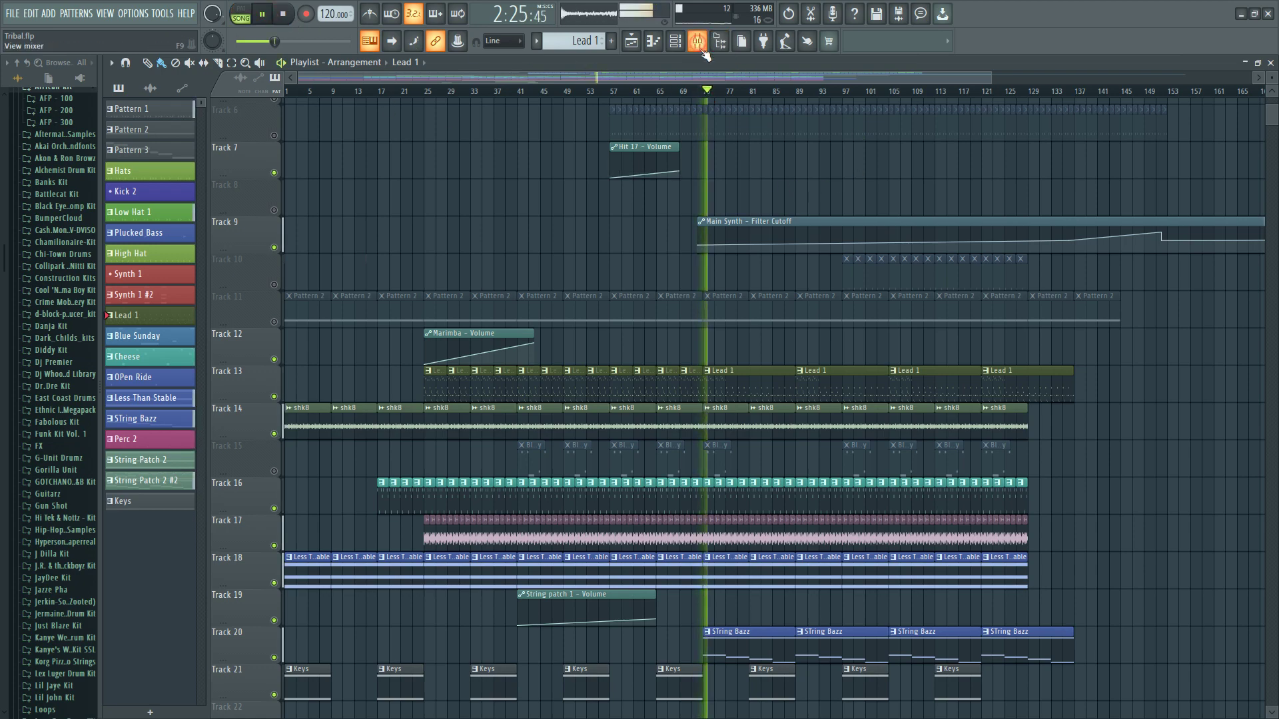
left_click(698, 40)
left_click_drag(1085, 488, 1084, 468)
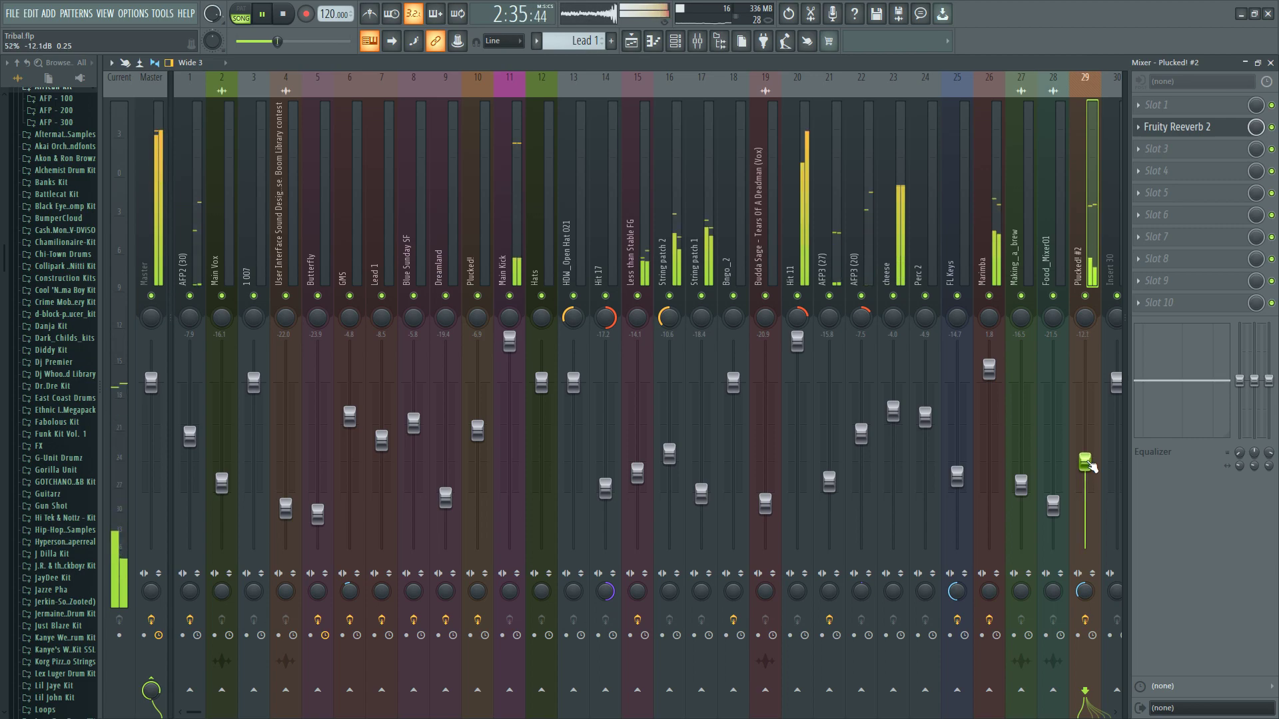
key("F5")
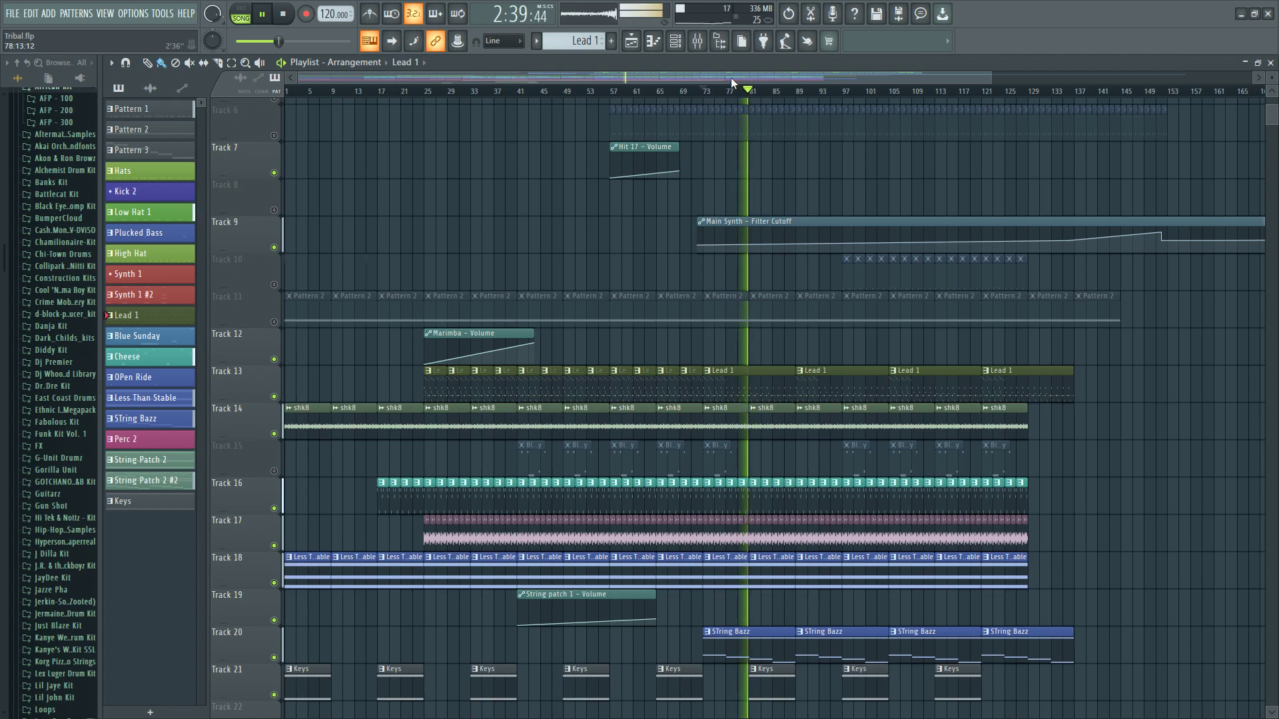
left_click(286, 14)
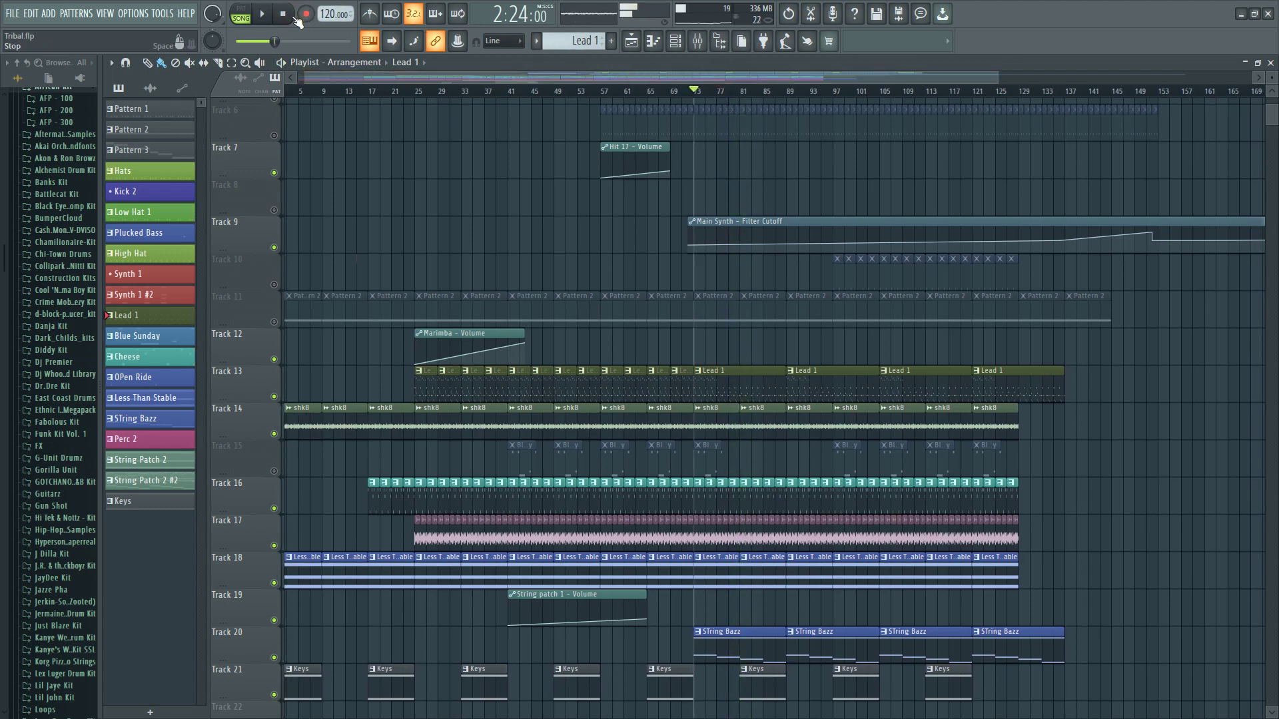
- Add an F#6 note in bar 9 and a two-bar A#6 note from bar 15 to String Patch 2 #2
scroll(1015, 373, "down", 3)
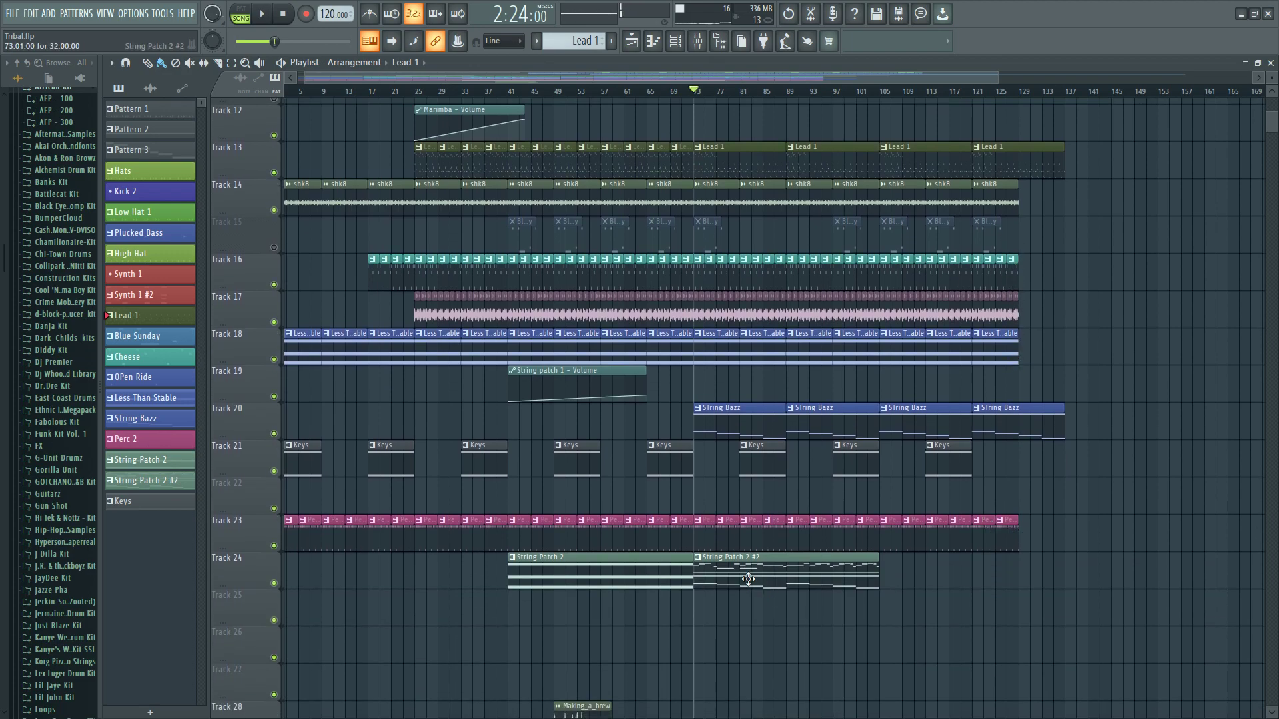
double_click(748, 577)
scroll(766, 91, "up", 4)
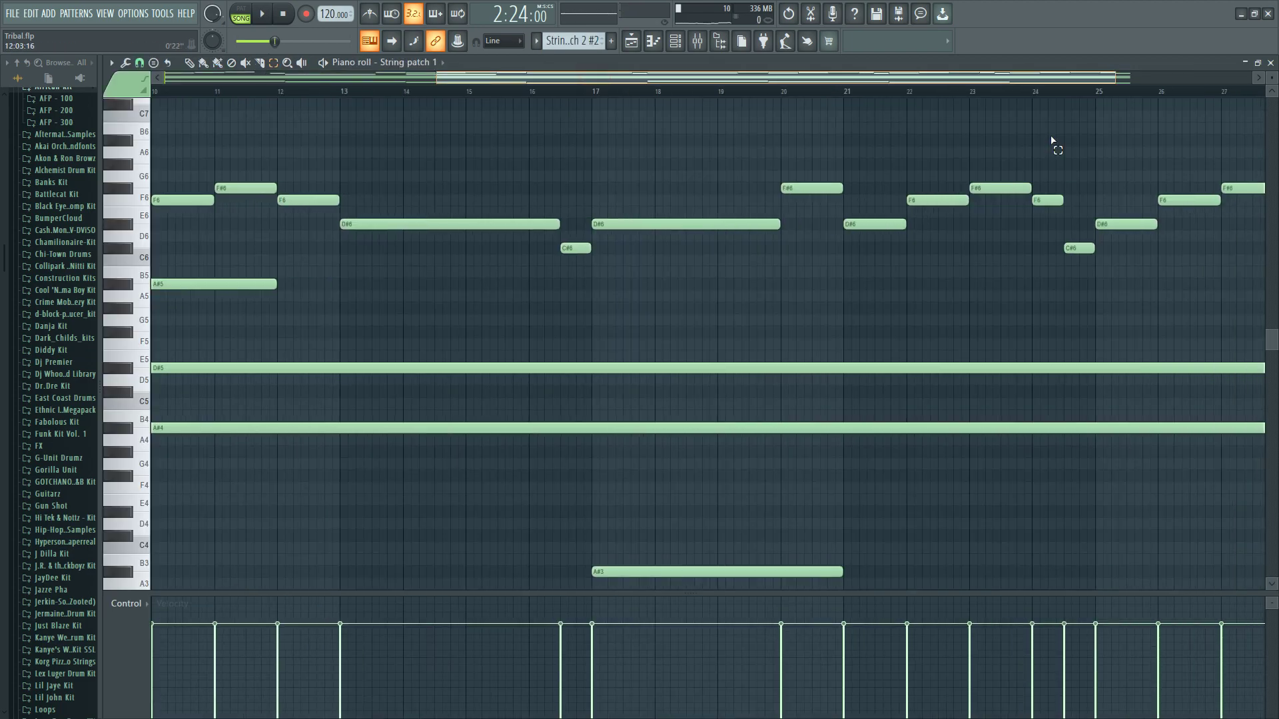
scroll(766, 91, "down", 4)
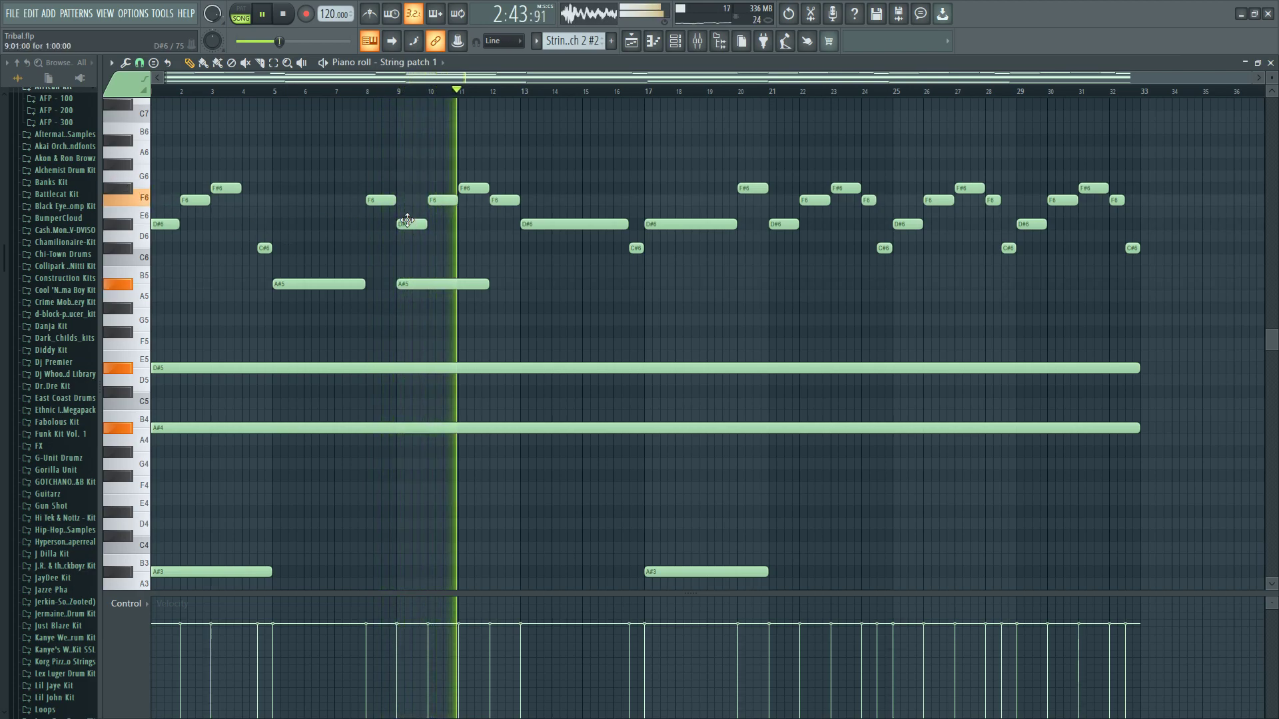
left_click(405, 189)
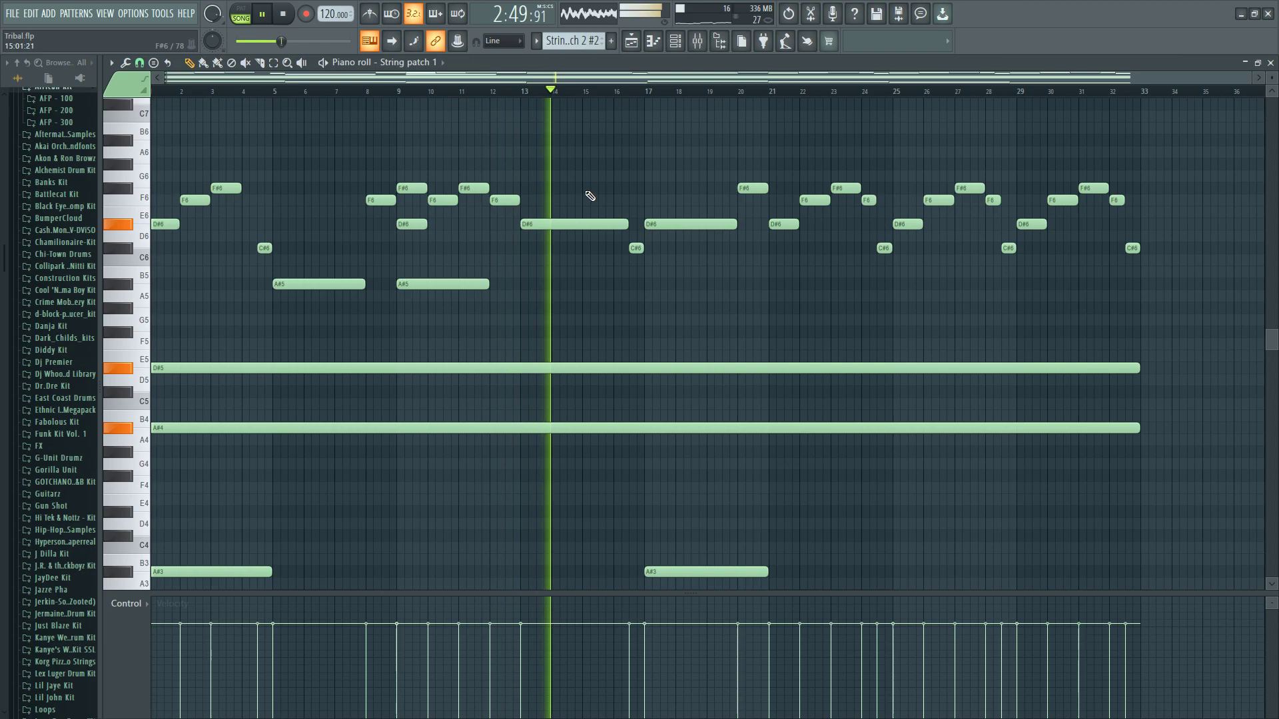
left_click(592, 140)
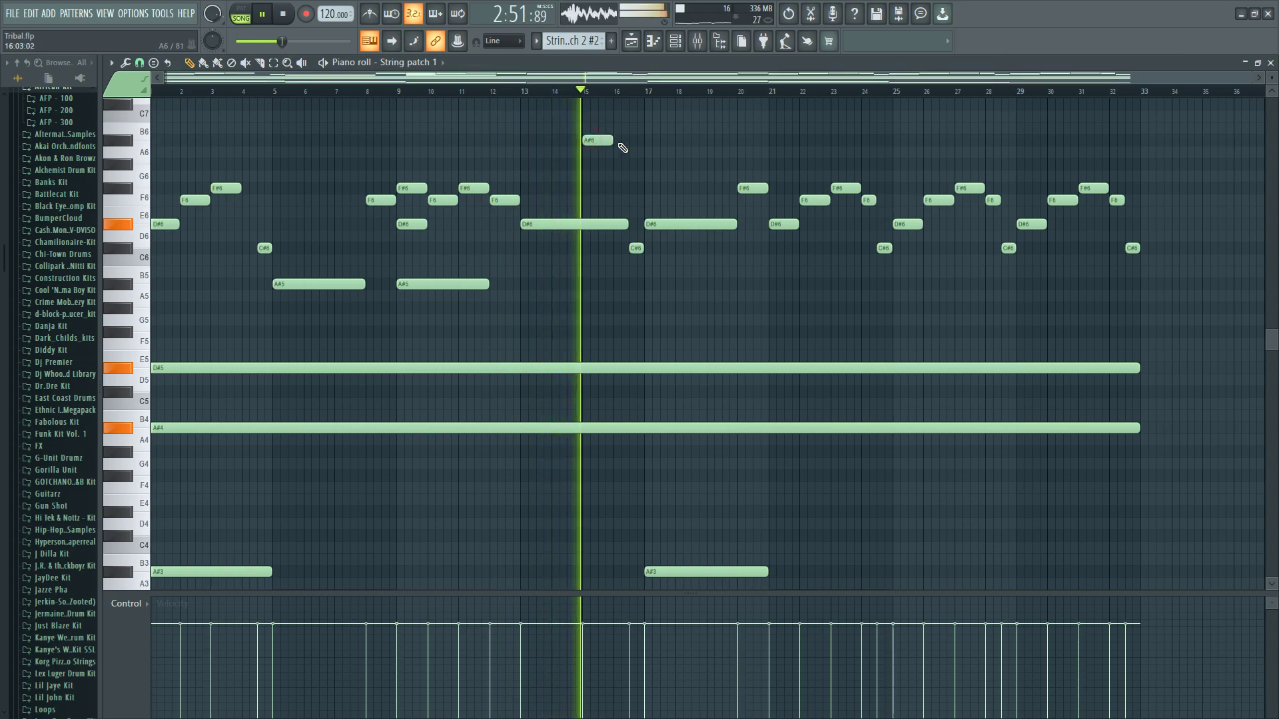
left_click_drag(620, 146, 647, 155)
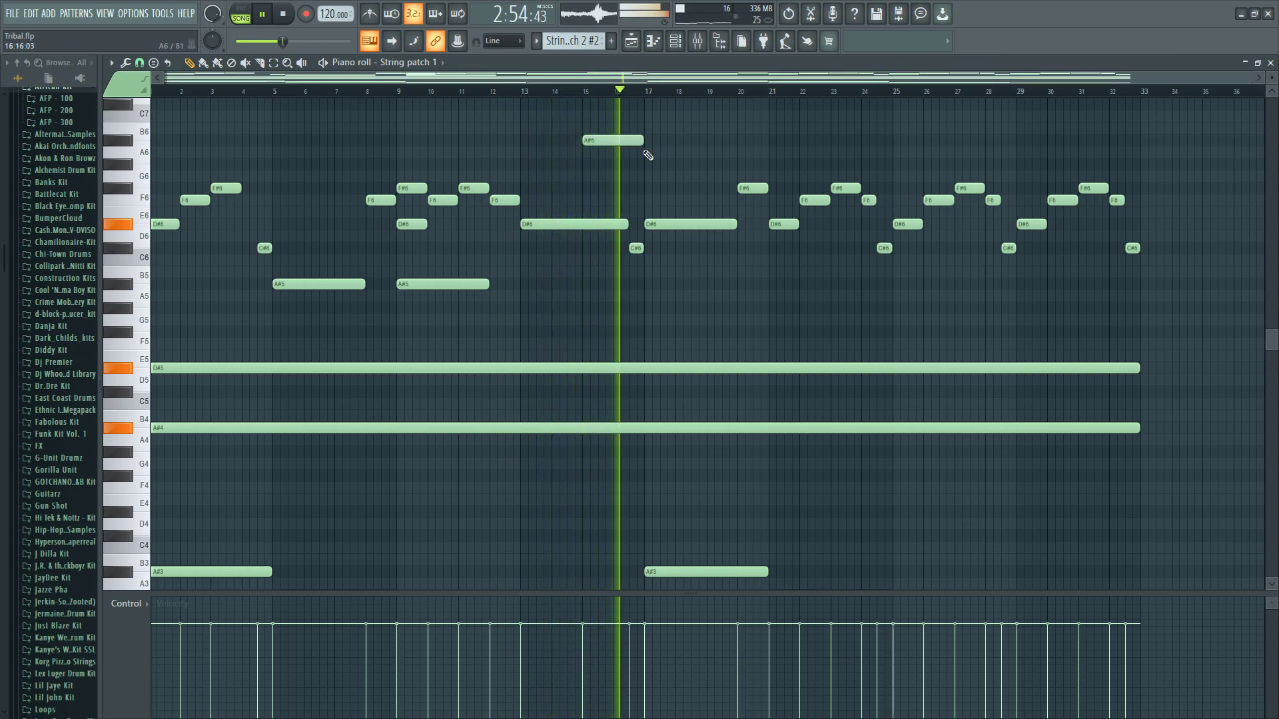
- Delete the C#6 note at the end of bar 16, extend the preceding D#6 note to bar 17 and stop playback
right_click(636, 225)
right_click(637, 247)
left_click_drag(628, 224, 644, 225)
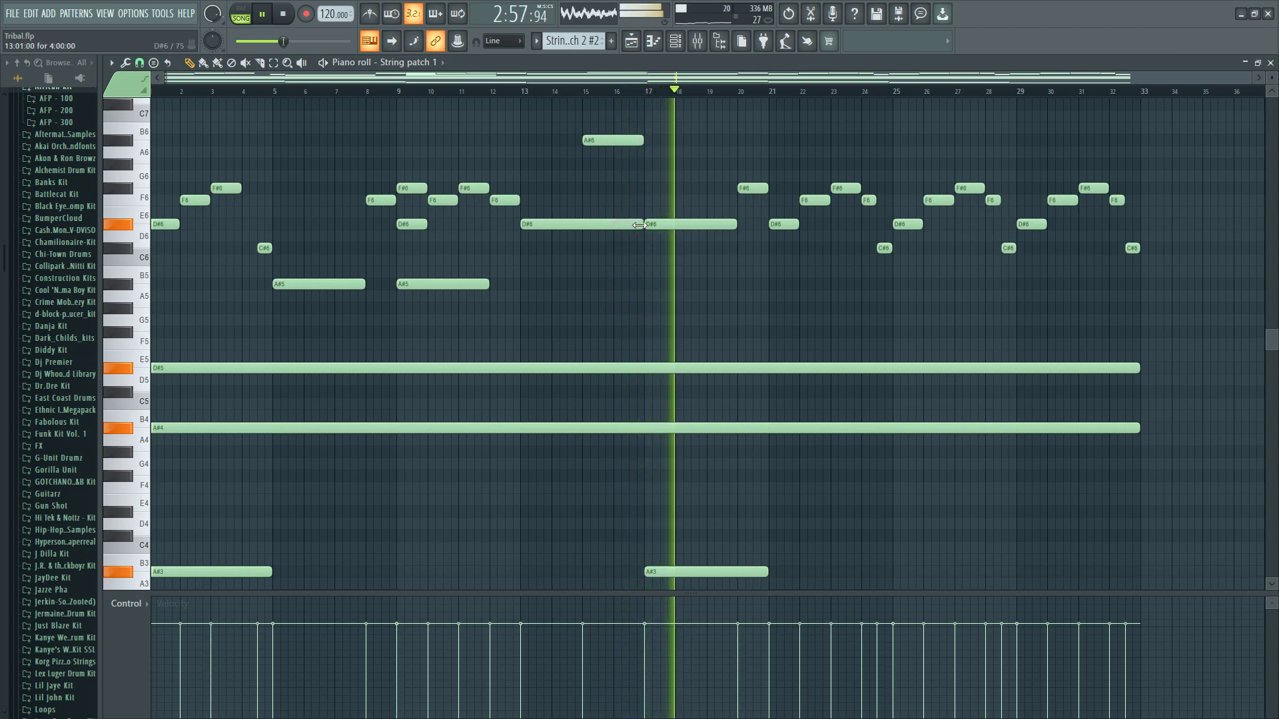
right_click(615, 75)
left_click_drag(638, 83, 644, 80)
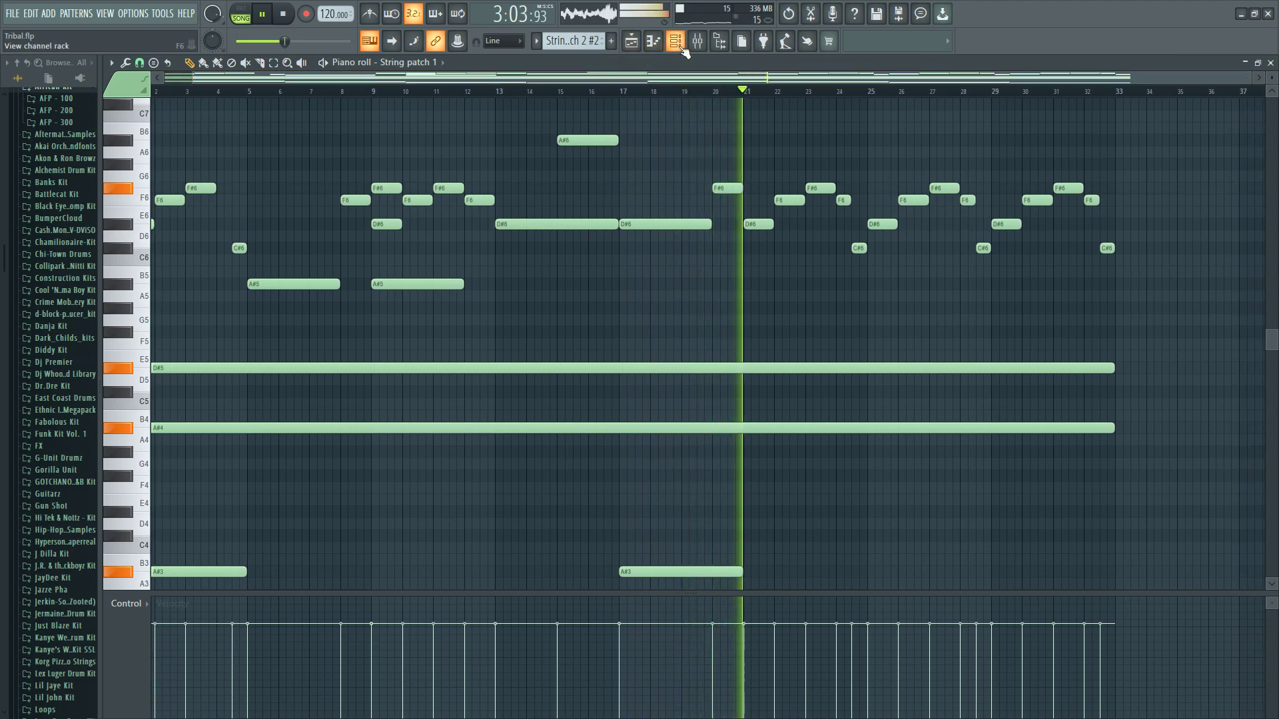
left_click(636, 42)
left_click(284, 14)
left_click(278, 15)
left_click(278, 16)
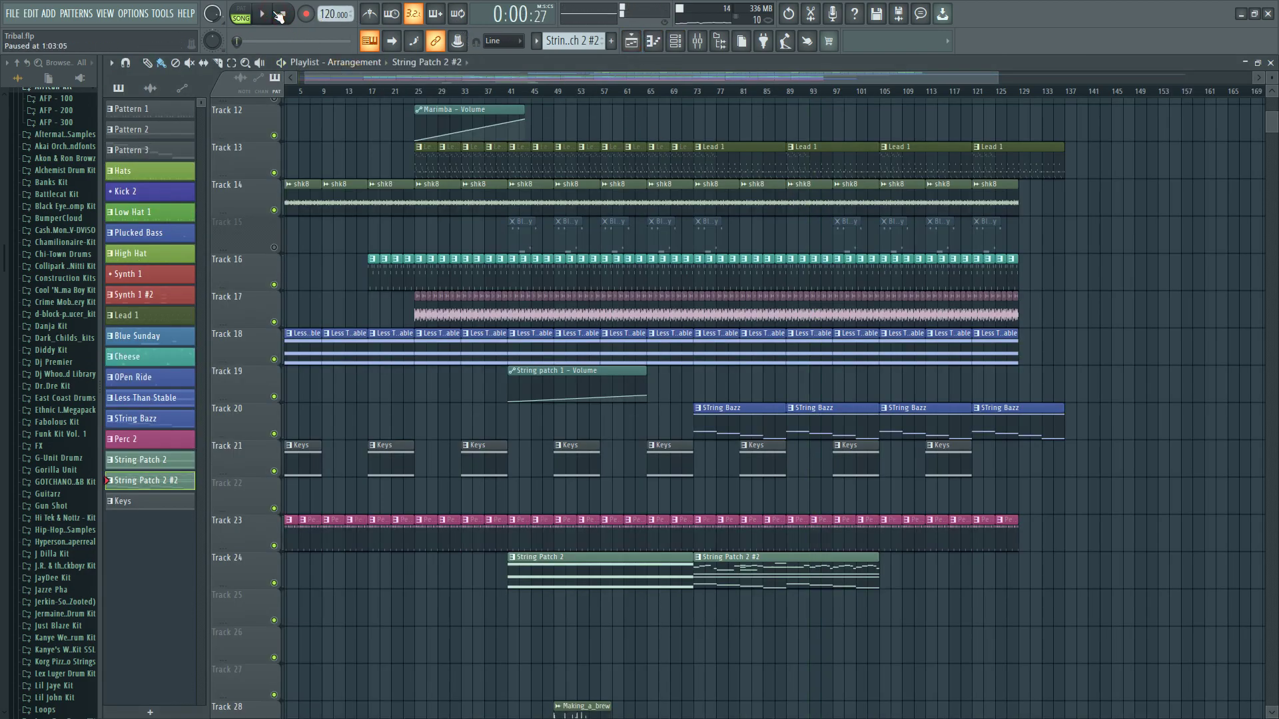
- Open the Plucked! #2 notes of the Lead 1 pattern in the piano roll
left_click(673, 44)
left_click(633, 47)
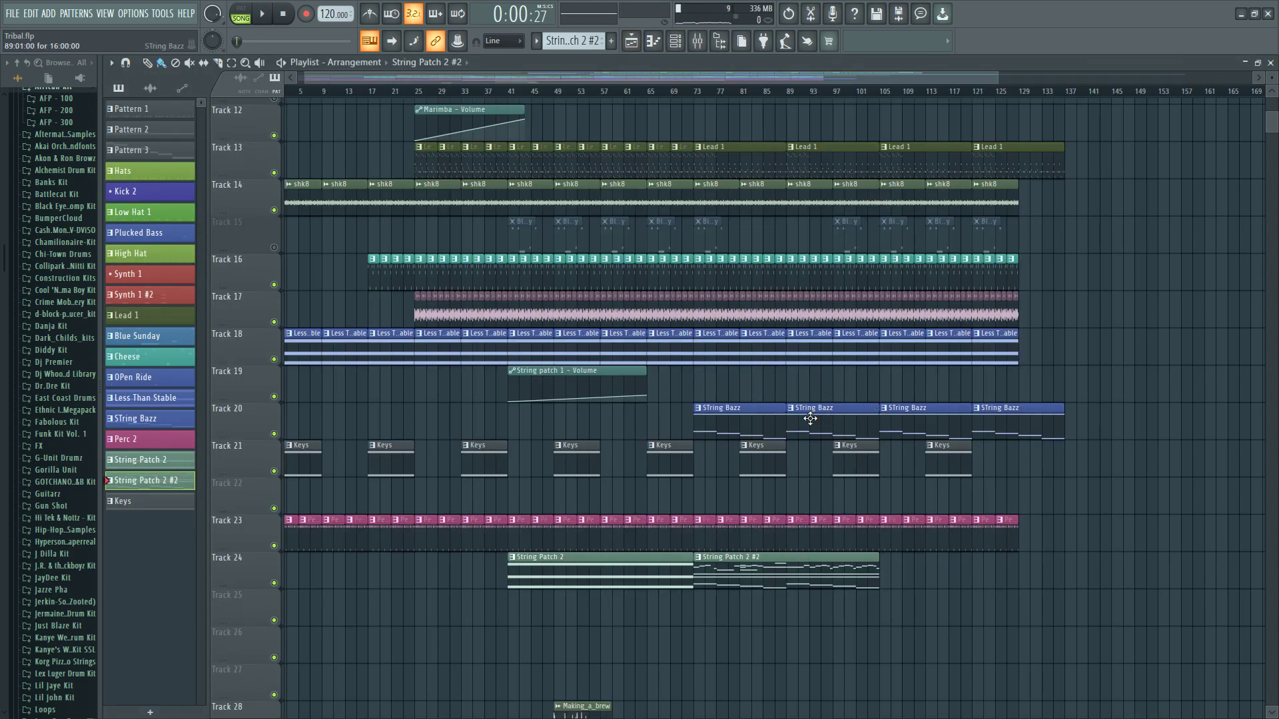
double_click(742, 163)
left_click(697, 41)
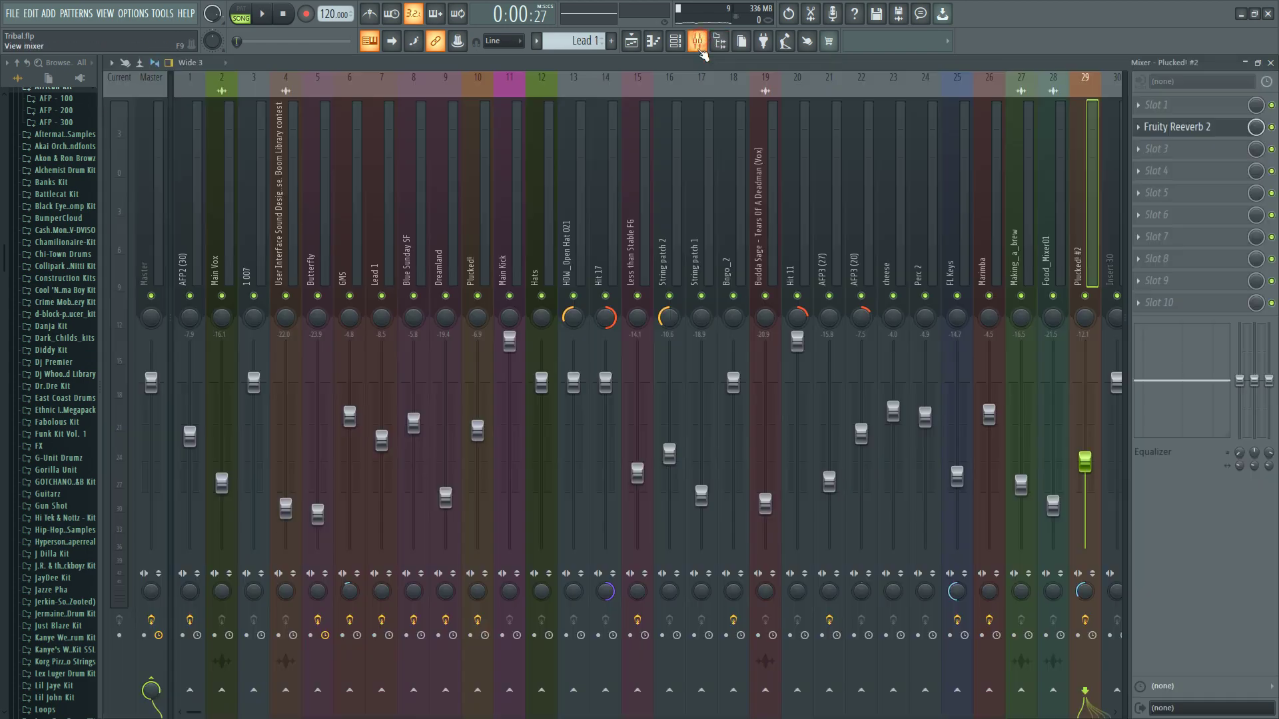
key("F6")
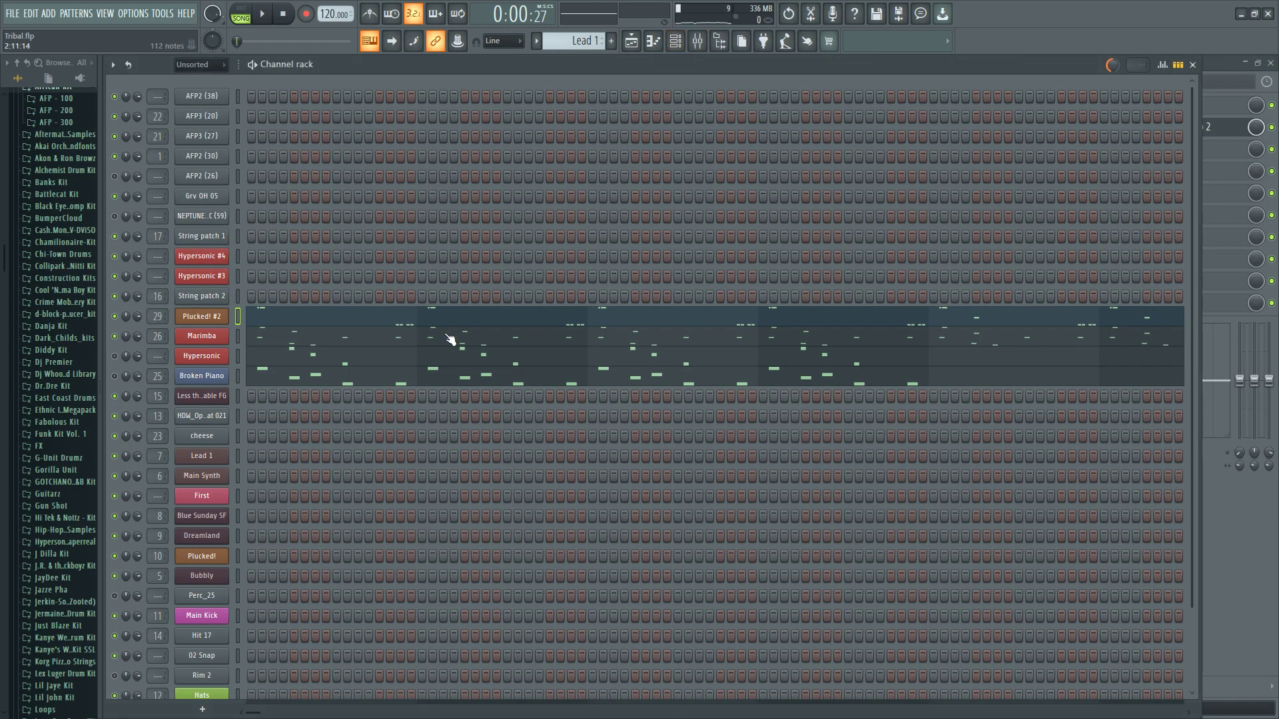
left_click(336, 321)
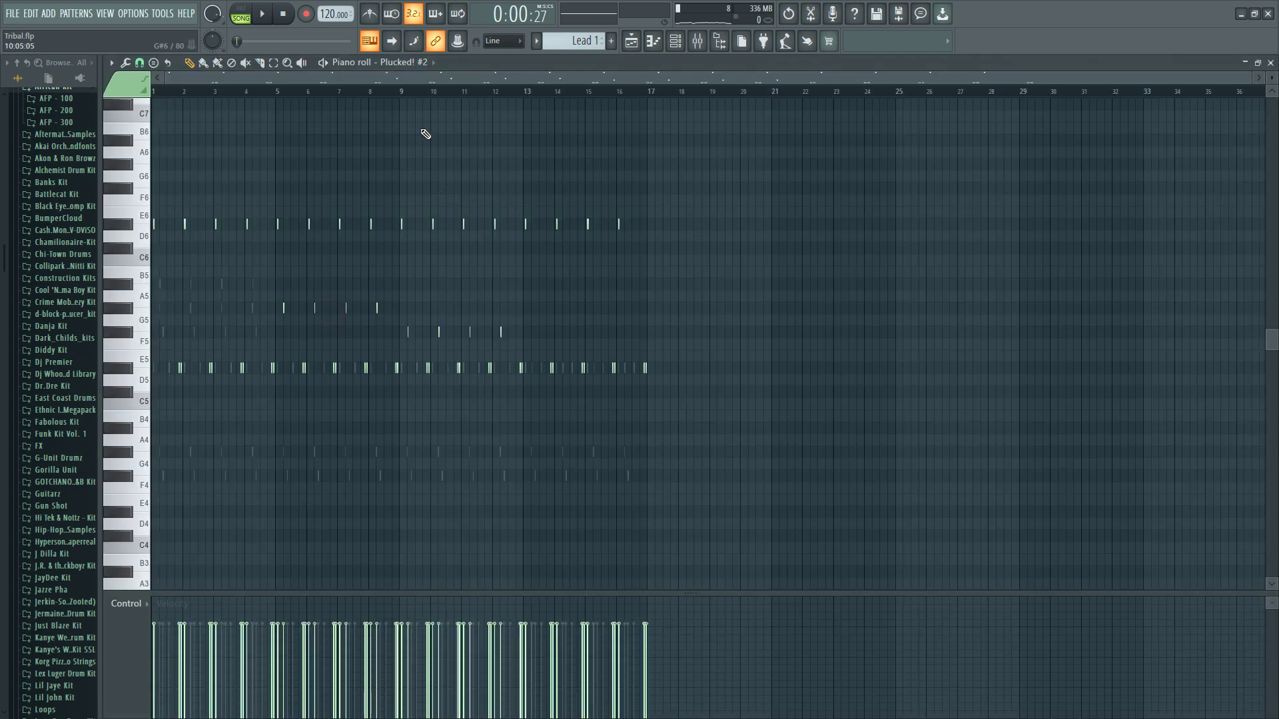
- Delete the G#5 notes in bars 5–8 and the F#5 notes in bars 9–12 from the Plucked! #2 part
scroll(705, 96, "up", 3)
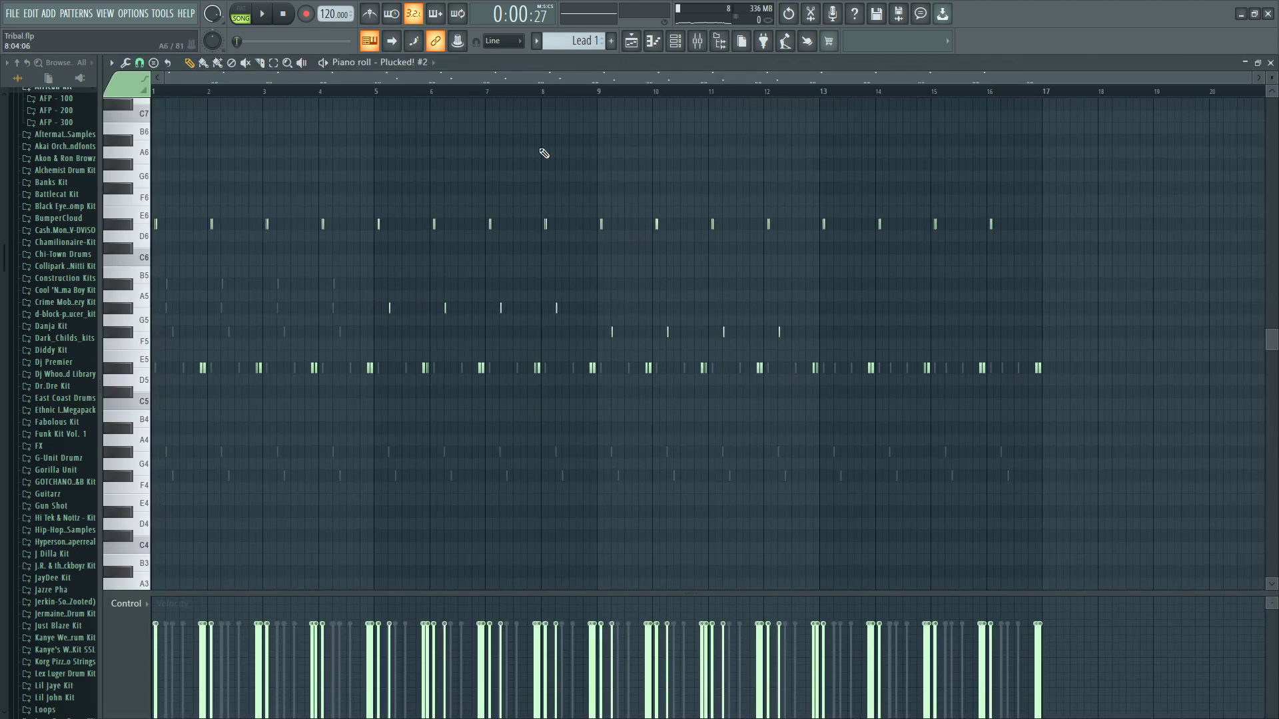
left_click_drag(826, 283, 374, 334)
key("Delete")
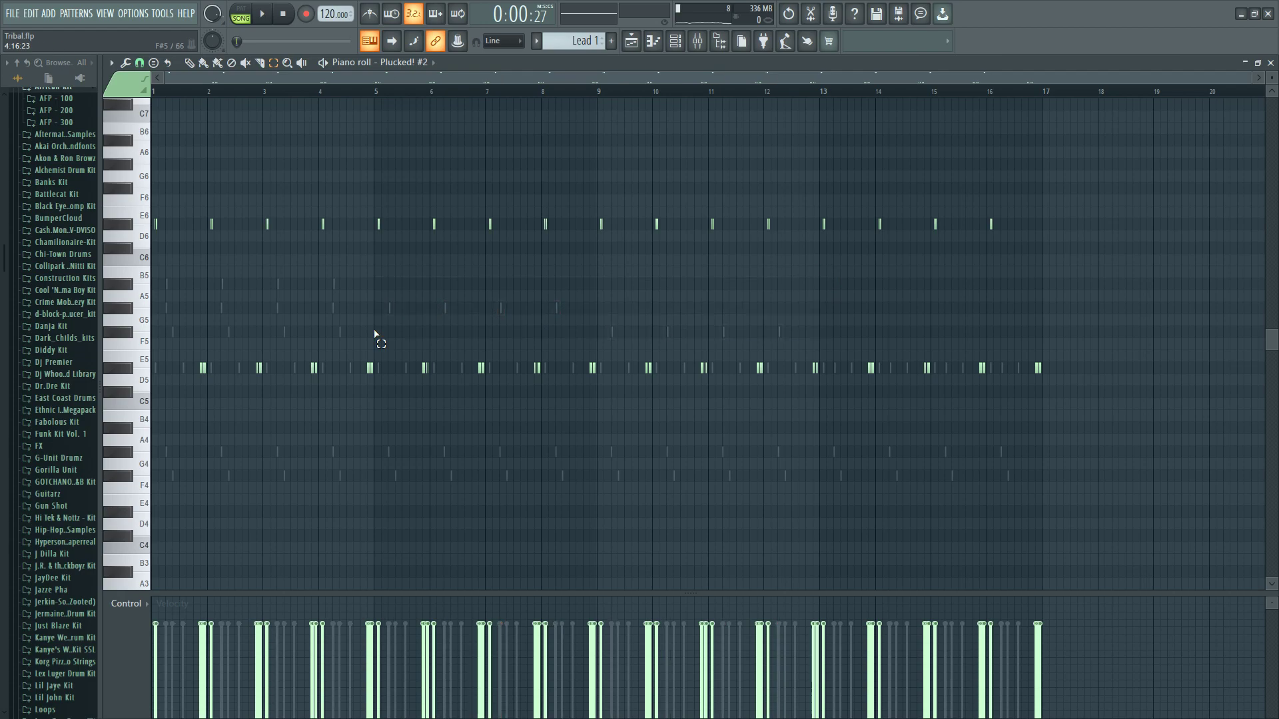
- Cut the Plucked! #2 notes from the Lead 1 pattern and paste them into a new pattern named Plucccc
left_click(687, 43)
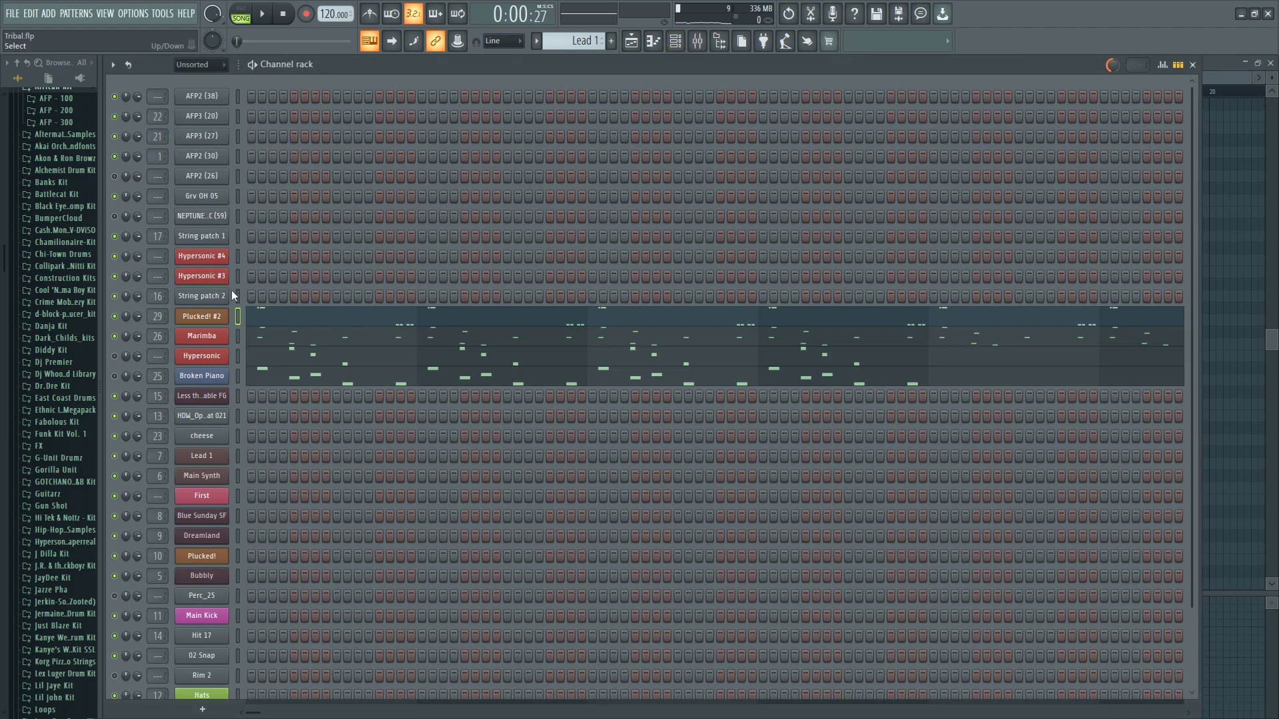
right_click(200, 320)
left_click(441, 319)
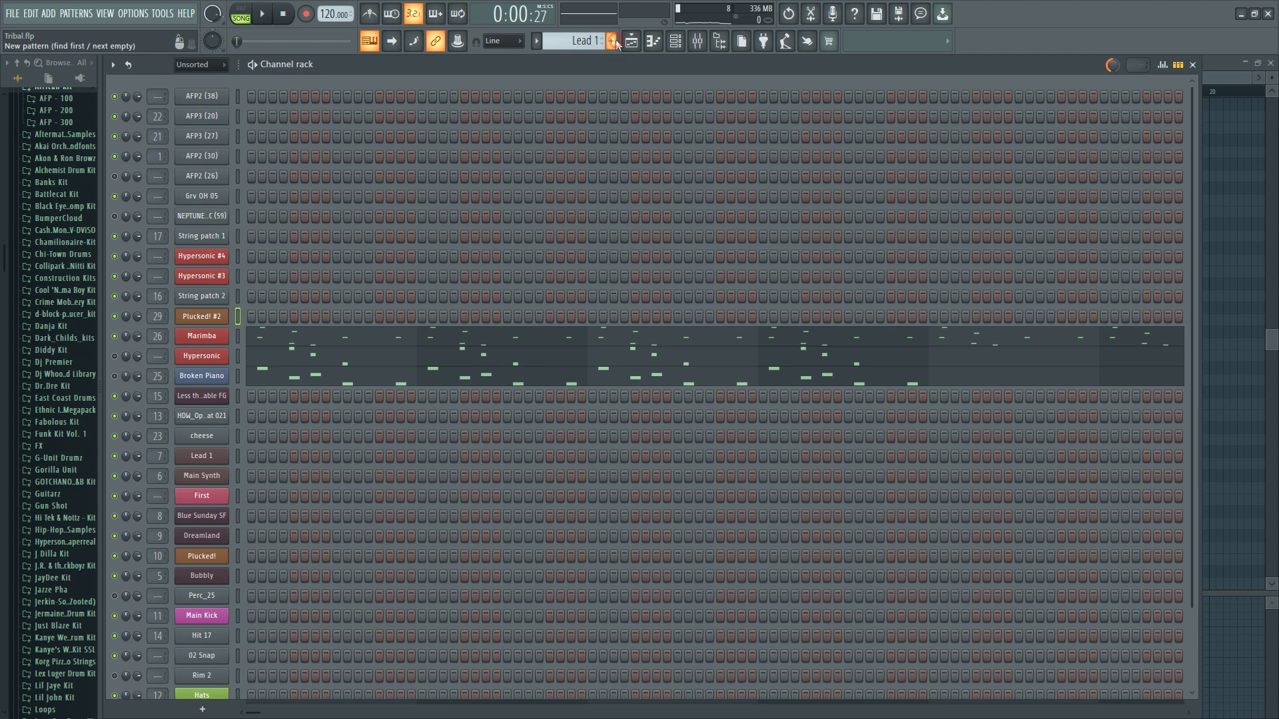
left_click(612, 41)
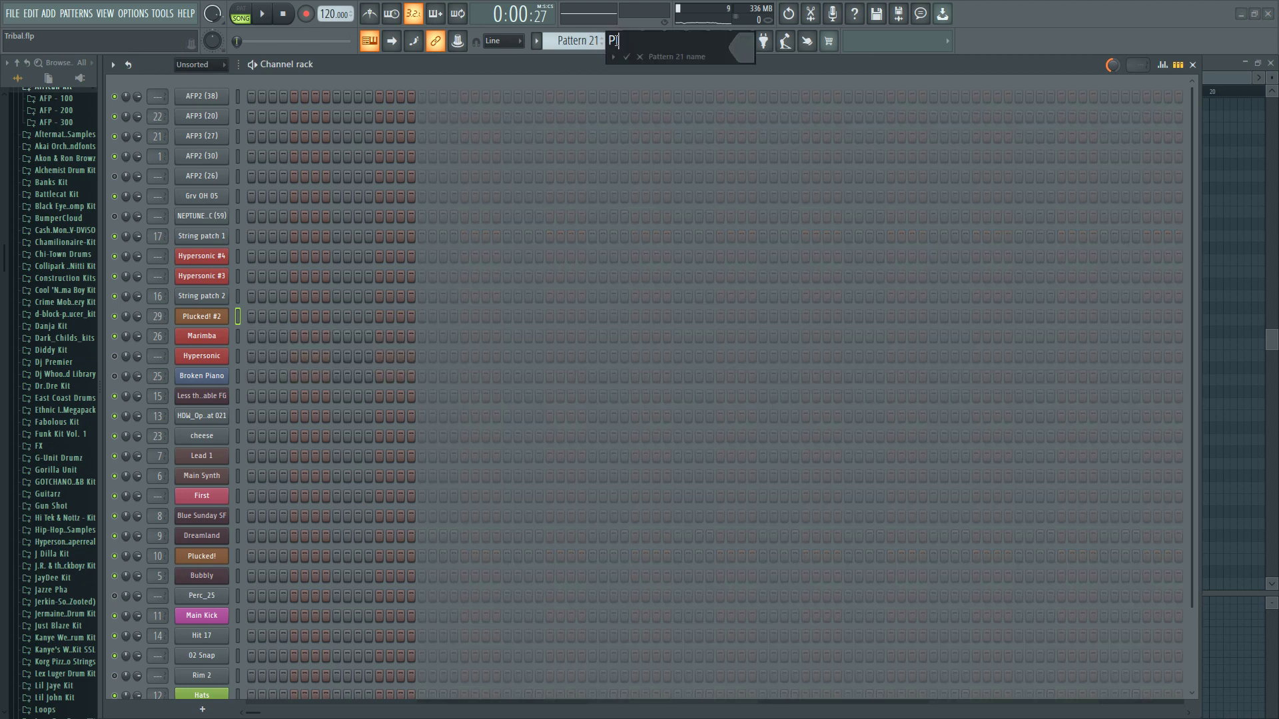
key("Return")
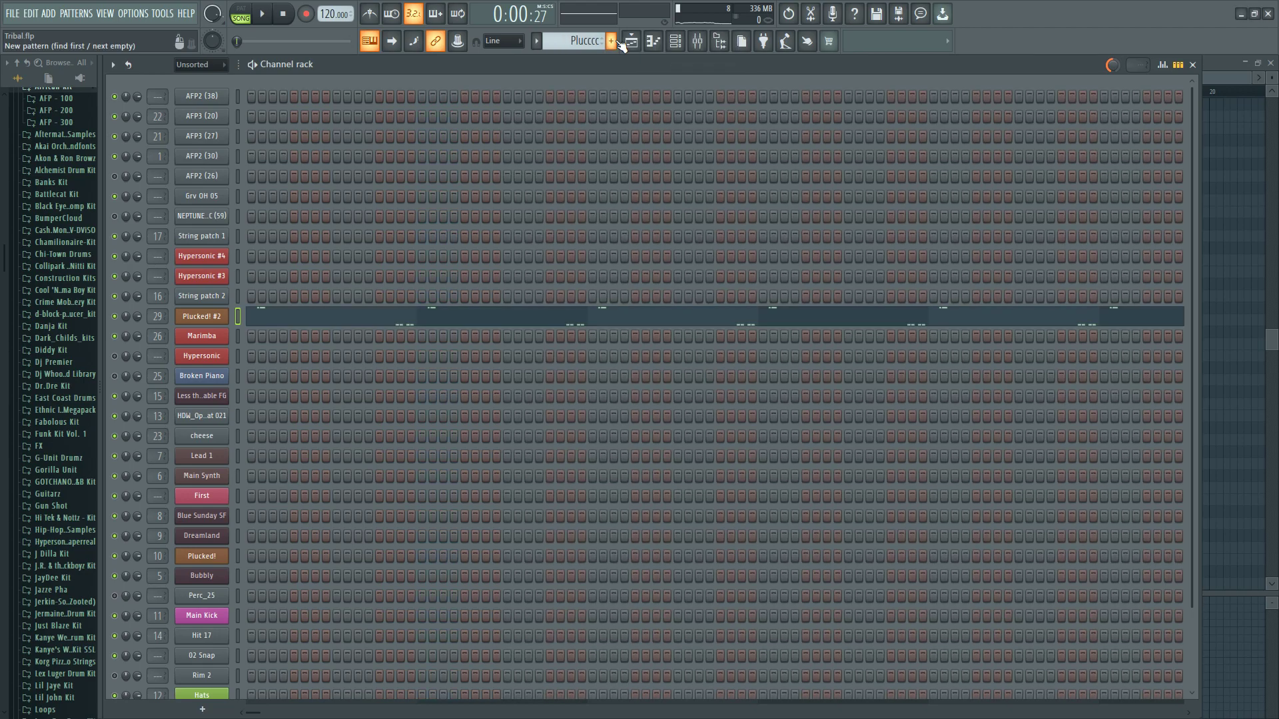
- Place three consecutive Plucccc clips on Track 19 starting at bar 89, and play the arrangement from bar 89
left_click(631, 40)
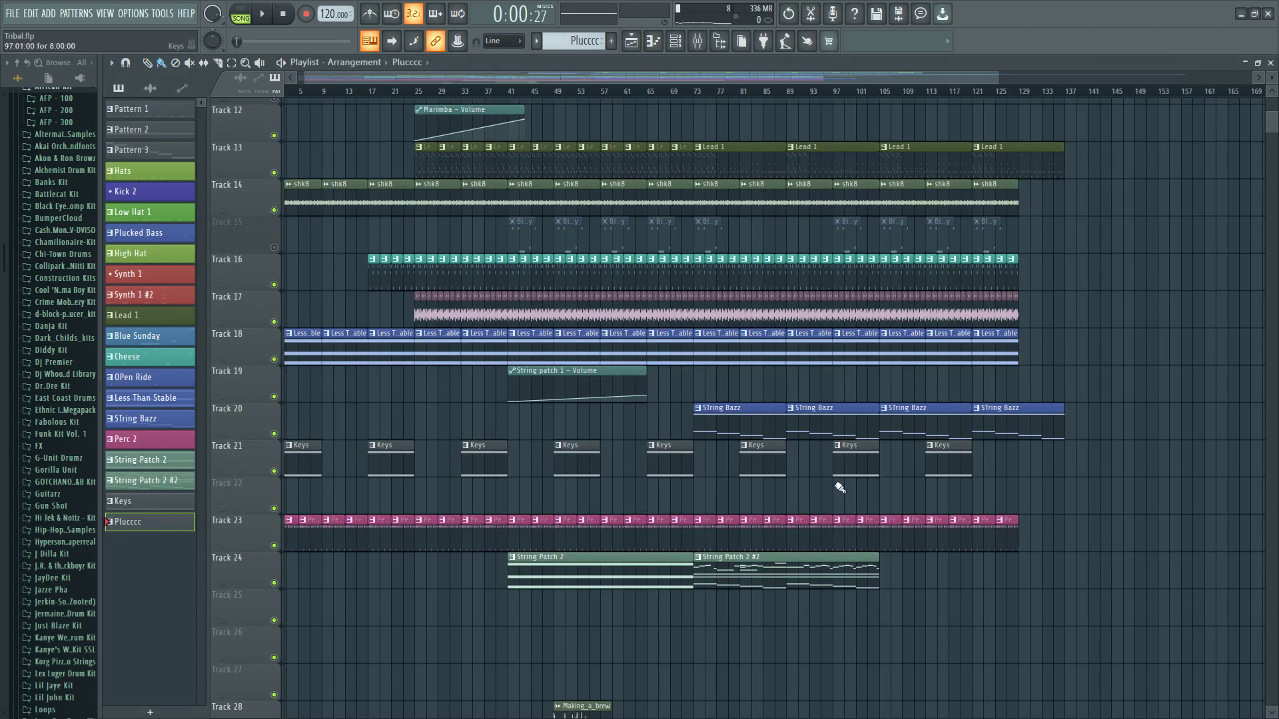
scroll(822, 538, "down", 3)
left_click(786, 281)
left_click_drag(906, 282, 999, 273)
left_click(791, 92)
key("space")
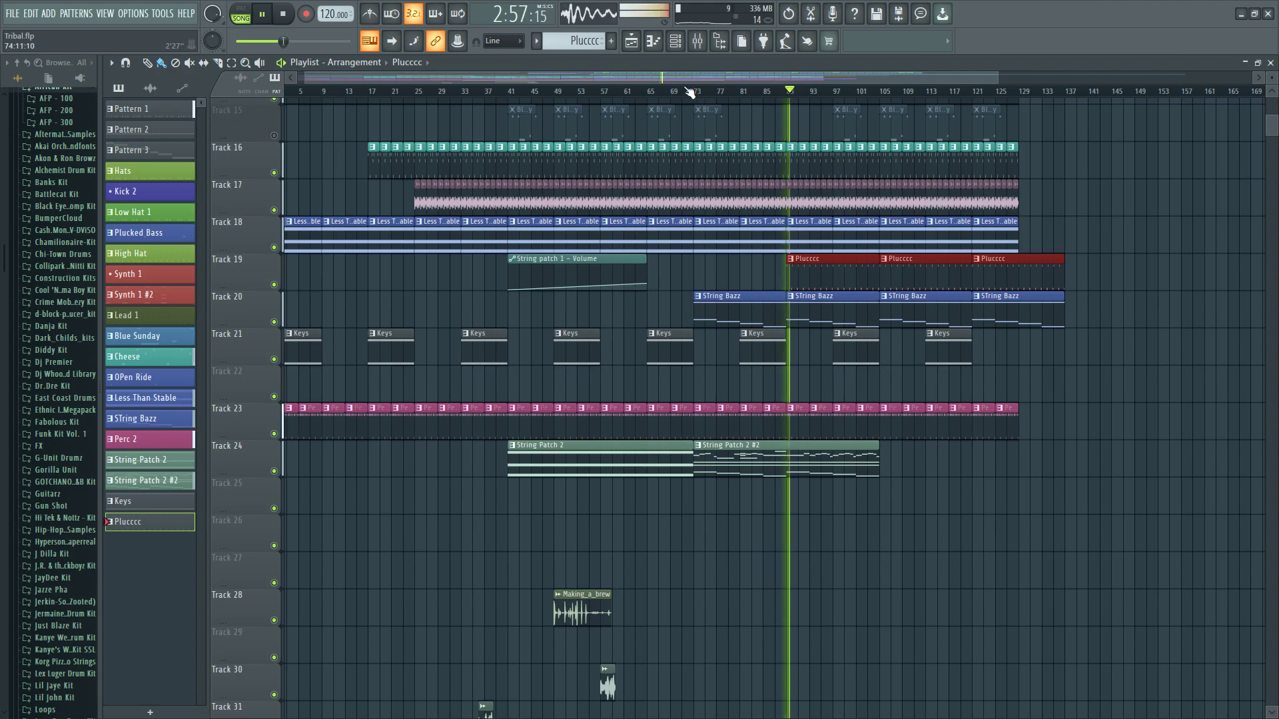
- Add a second String Patch 2 #2 clip on Track 24 after the existing one, near bar 105
left_click(675, 40)
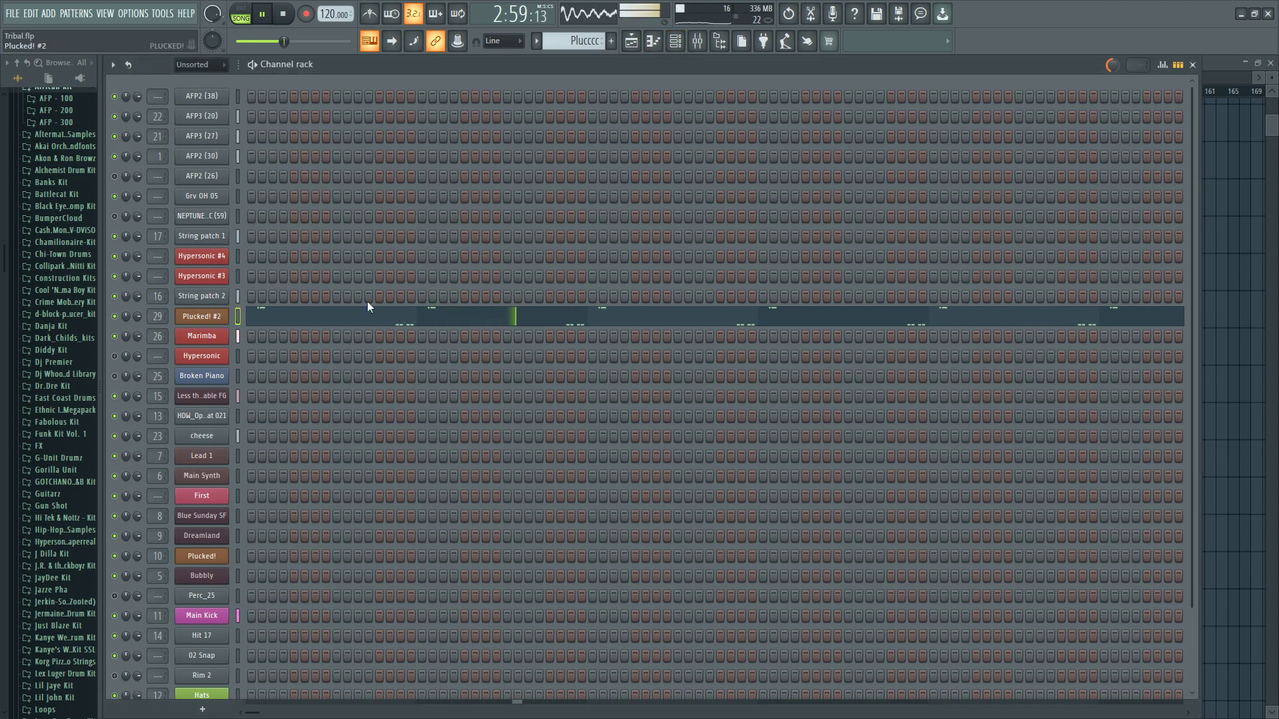
left_click(675, 41)
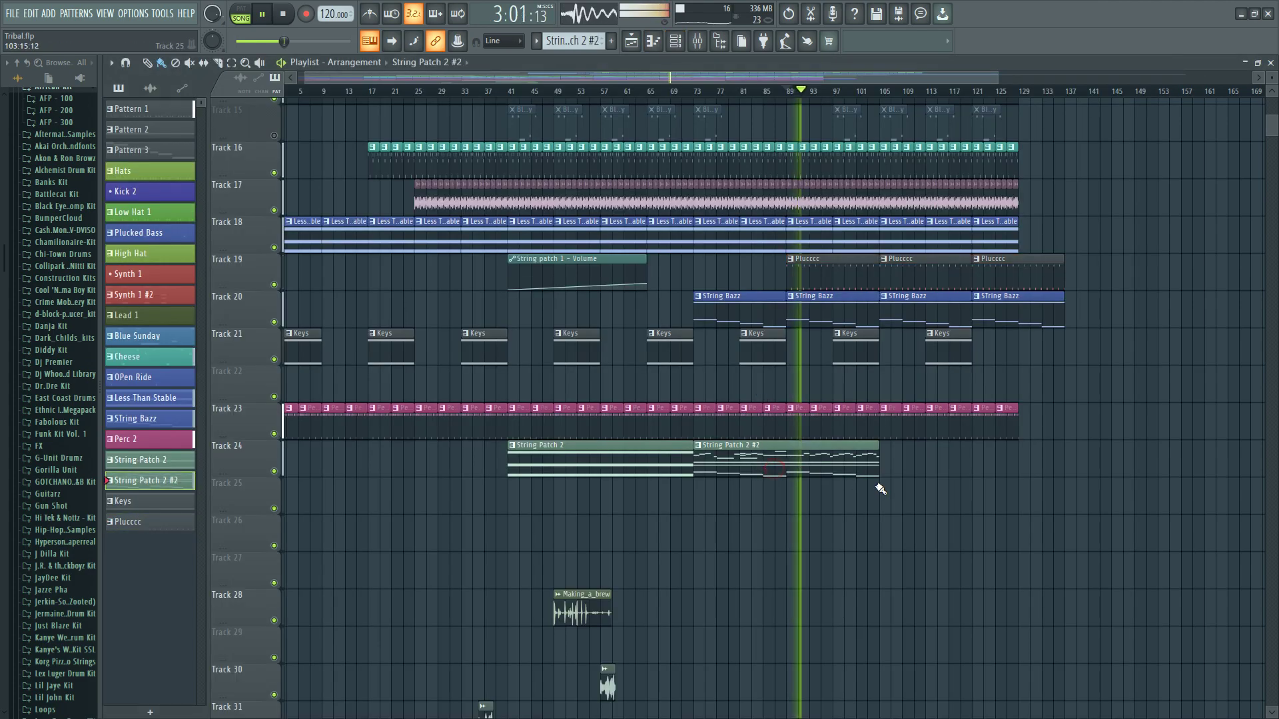
left_click(884, 459)
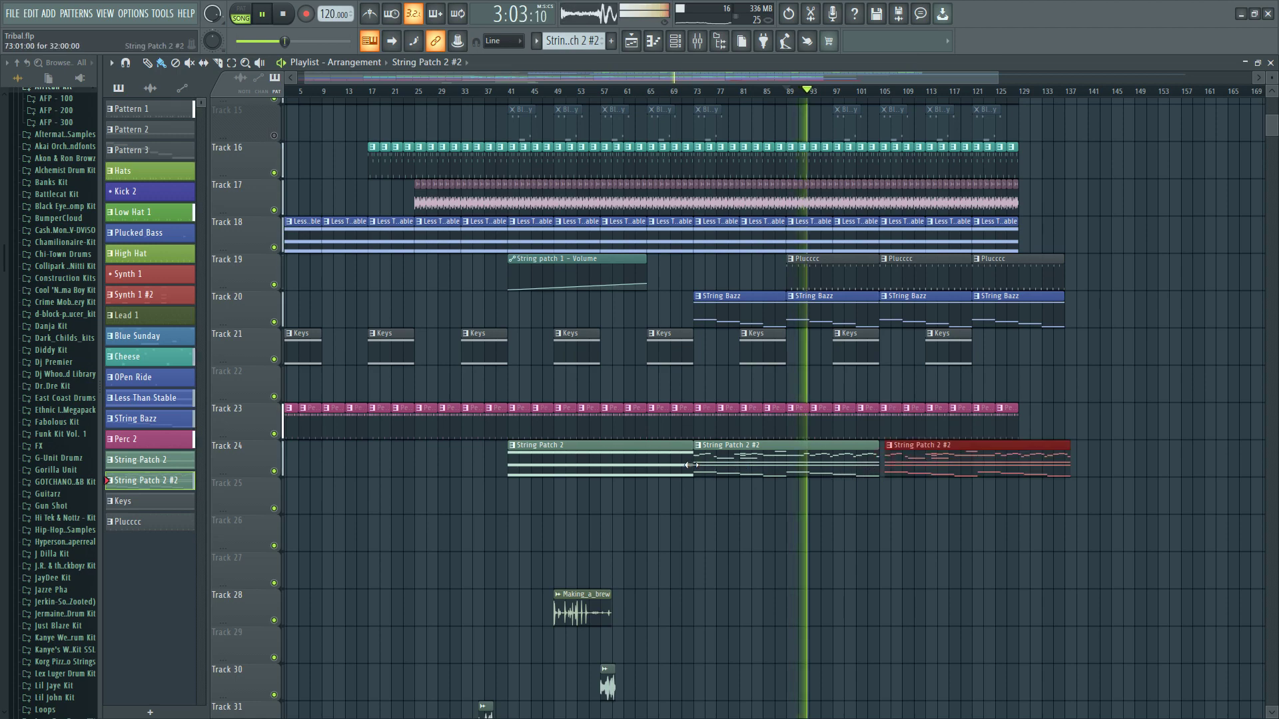
- Examine the String patch 1 melody of String Patch 2 #2 in the piano roll during playback, and return to the playlist
left_click(742, 466)
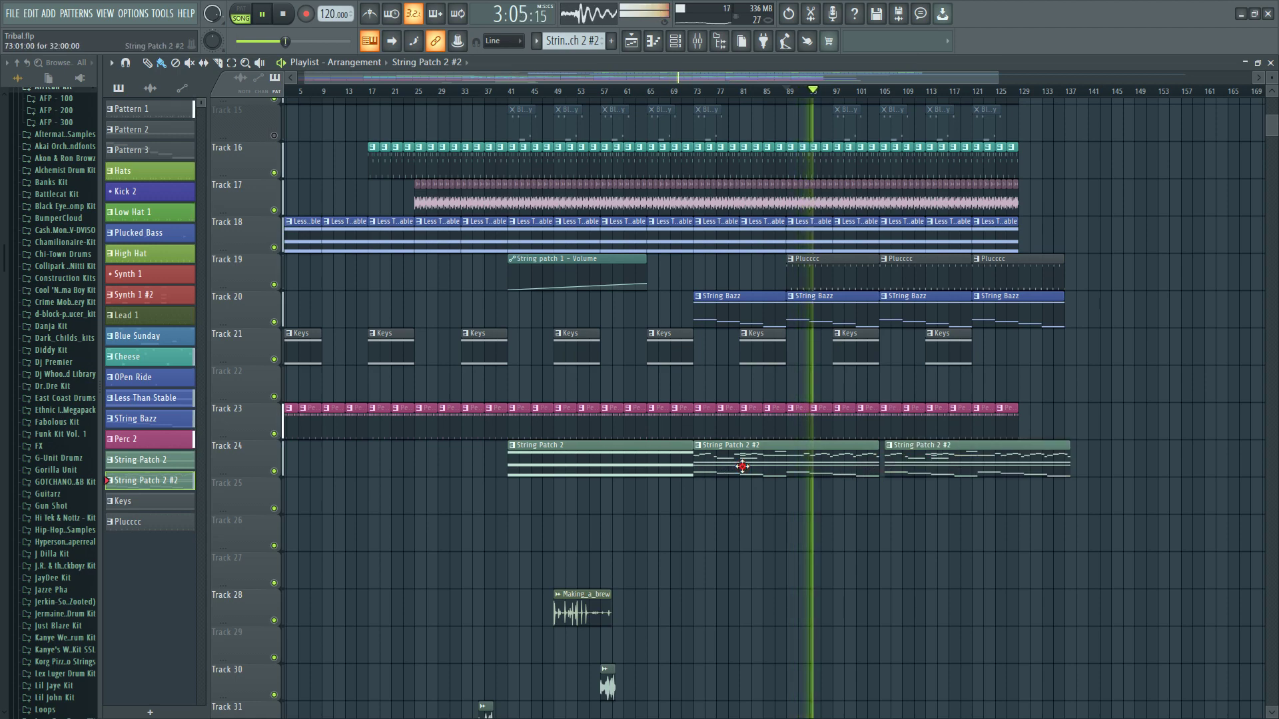
double_click(742, 466)
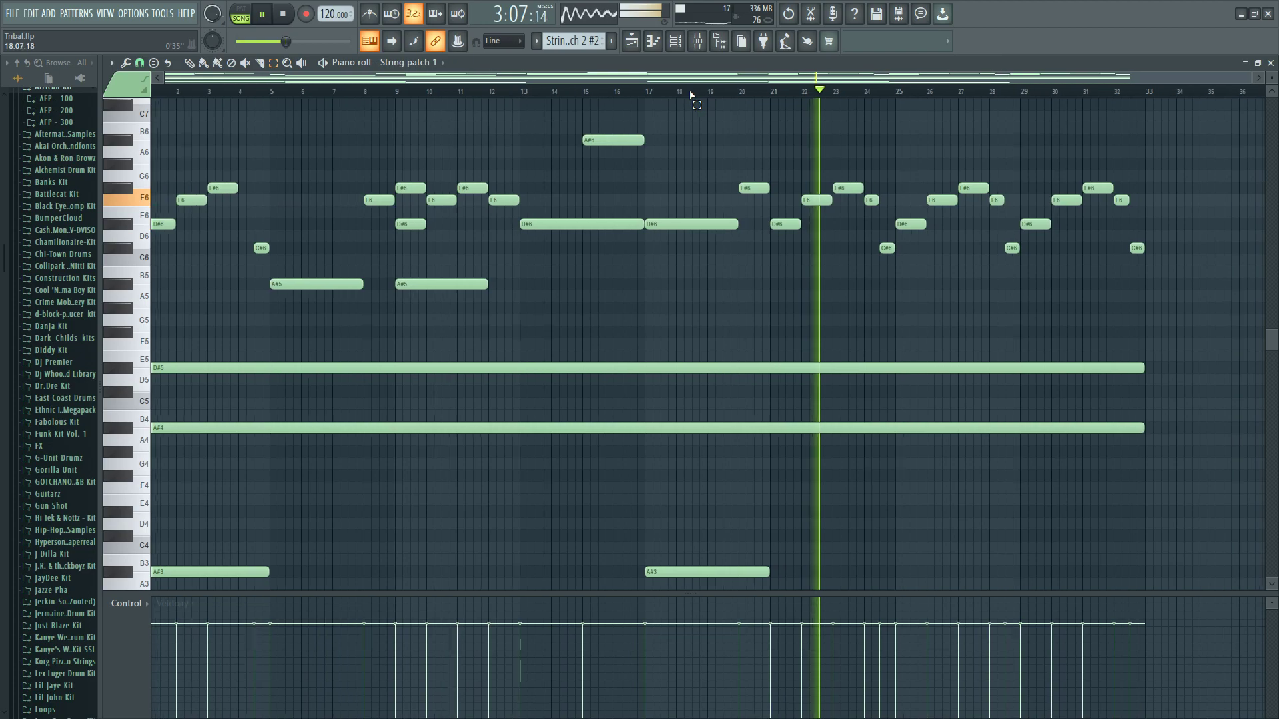
scroll(642, 380, "up", 3)
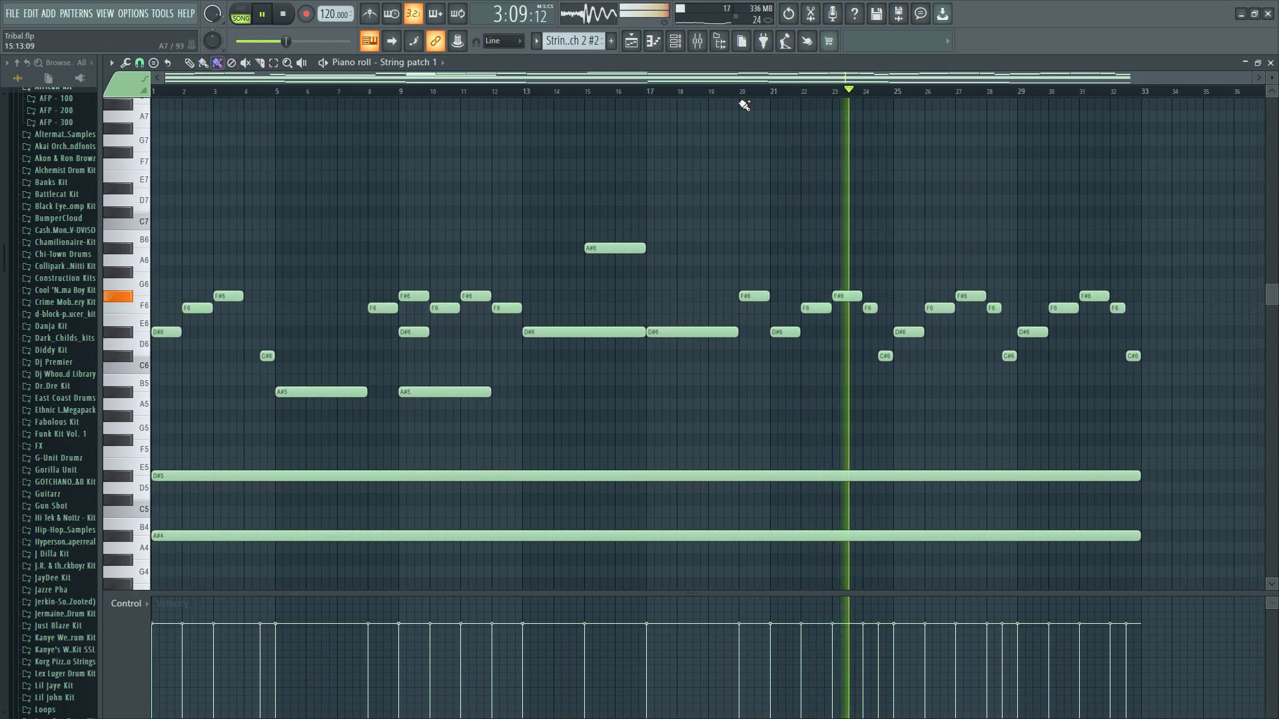
key("F5")
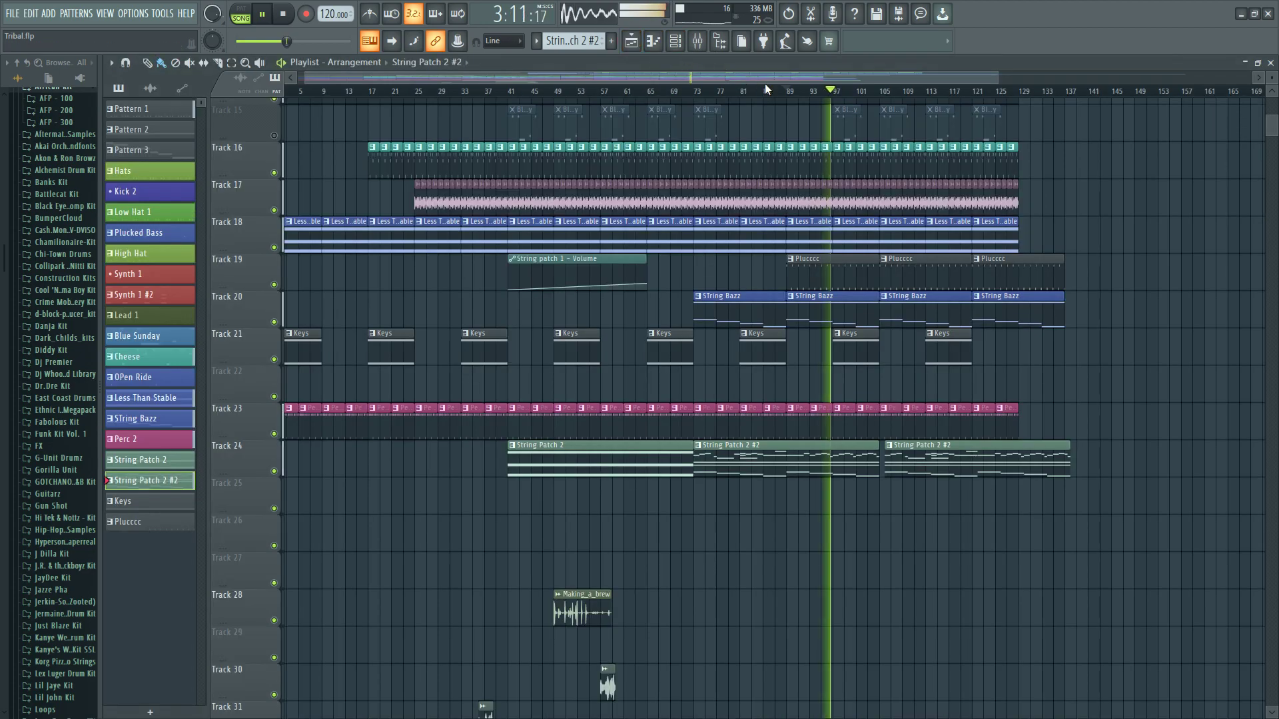
left_click_drag(770, 76, 885, 80)
scroll(742, 94, "up", 2)
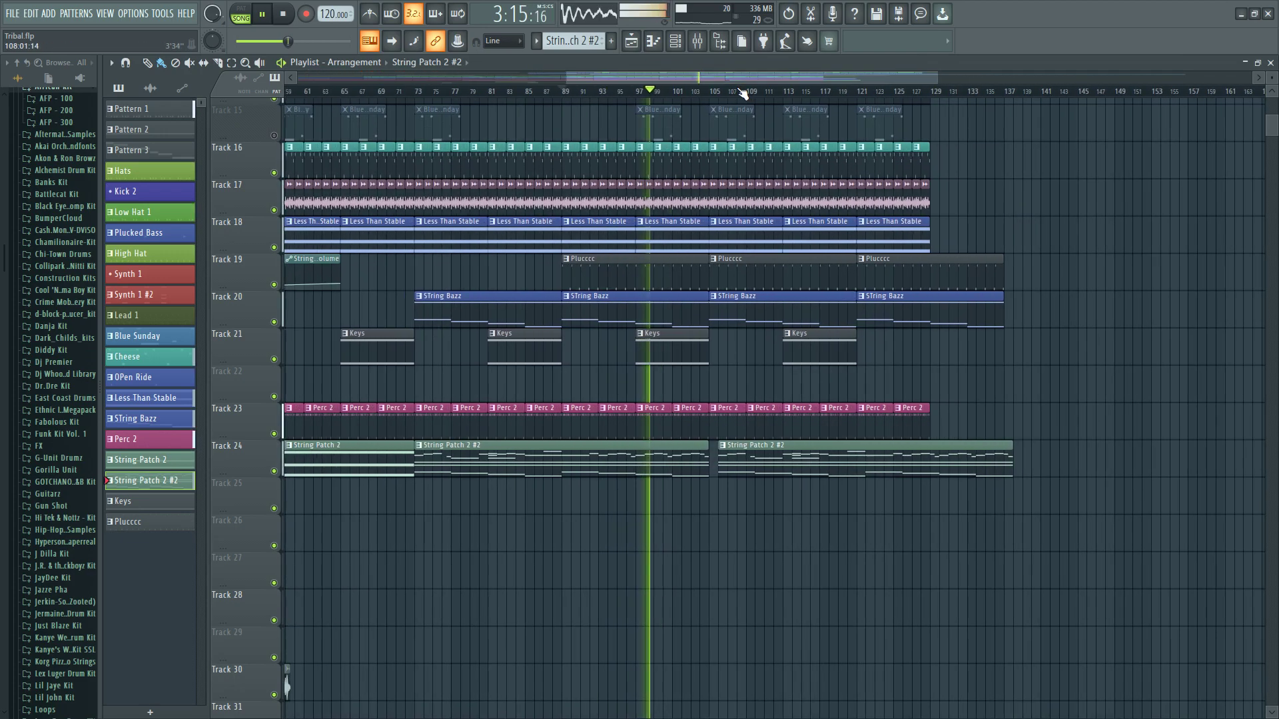
- Move the second String Patch 2 #2 clip on Track 24 so it starts at bar 105
scroll(743, 93, "up", 4)
left_click_drag(751, 468, 743, 466)
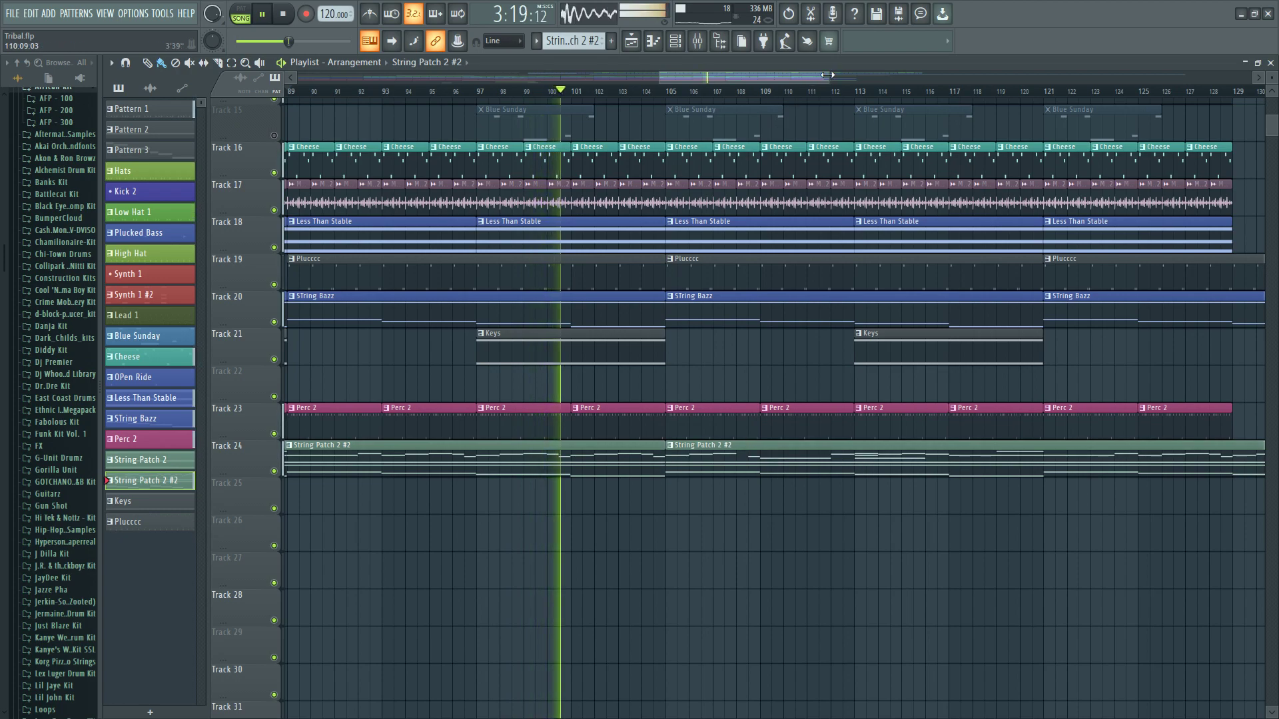
- Briefly unmute Track 11 to audition Pattern 2 in the mix, and mute it again
left_click_drag(827, 75, 939, 75)
scroll(920, 308, "up", 4)
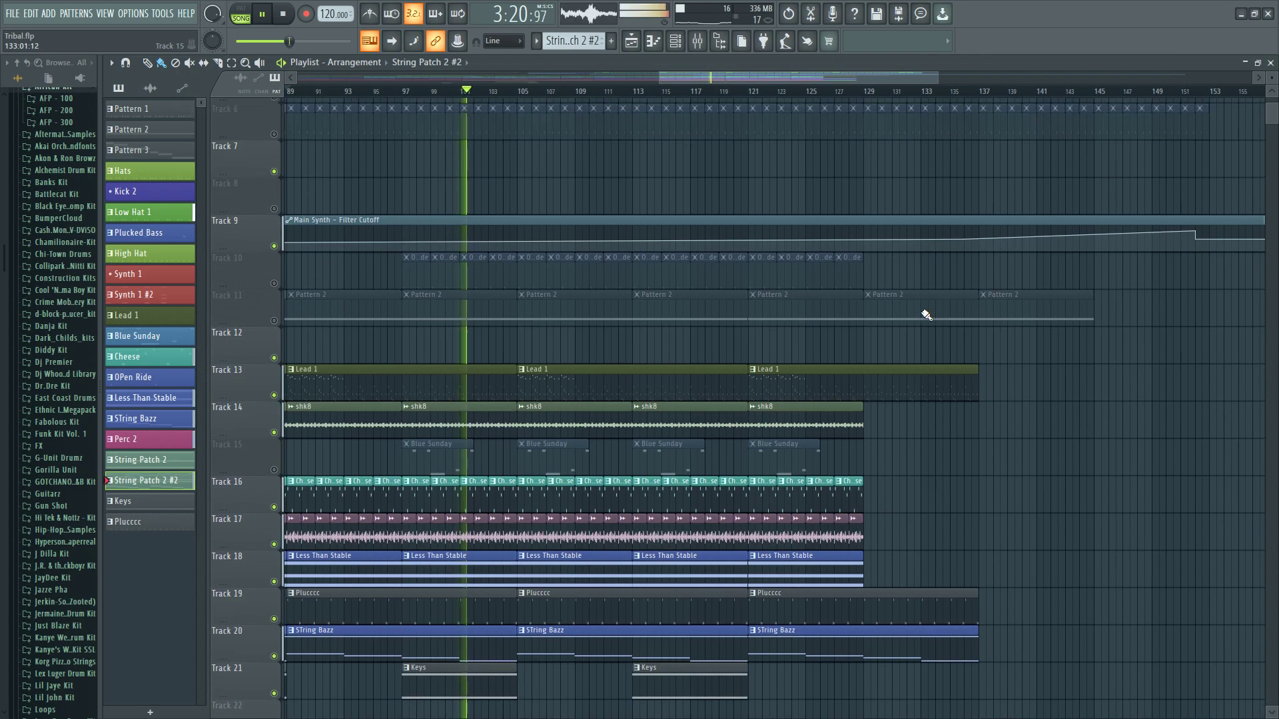
scroll(926, 314, "up", 3)
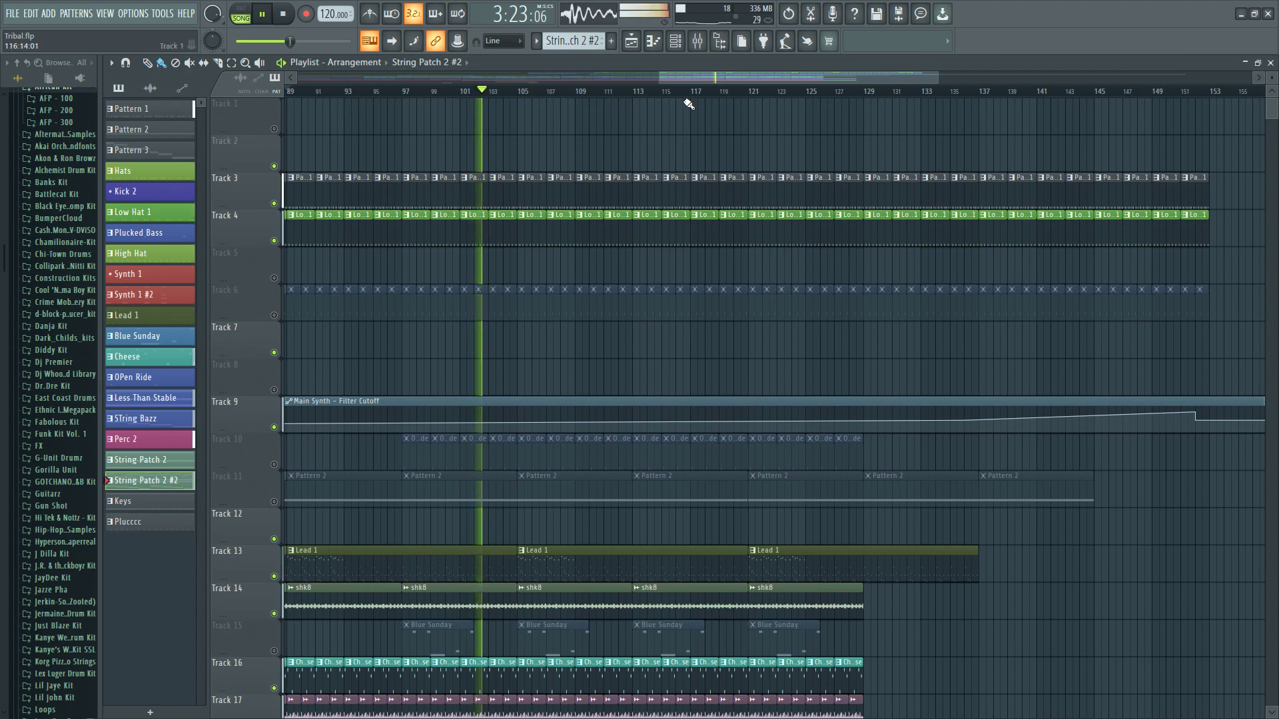
scroll(686, 93, "down", 2)
scroll(685, 314, "down", 3)
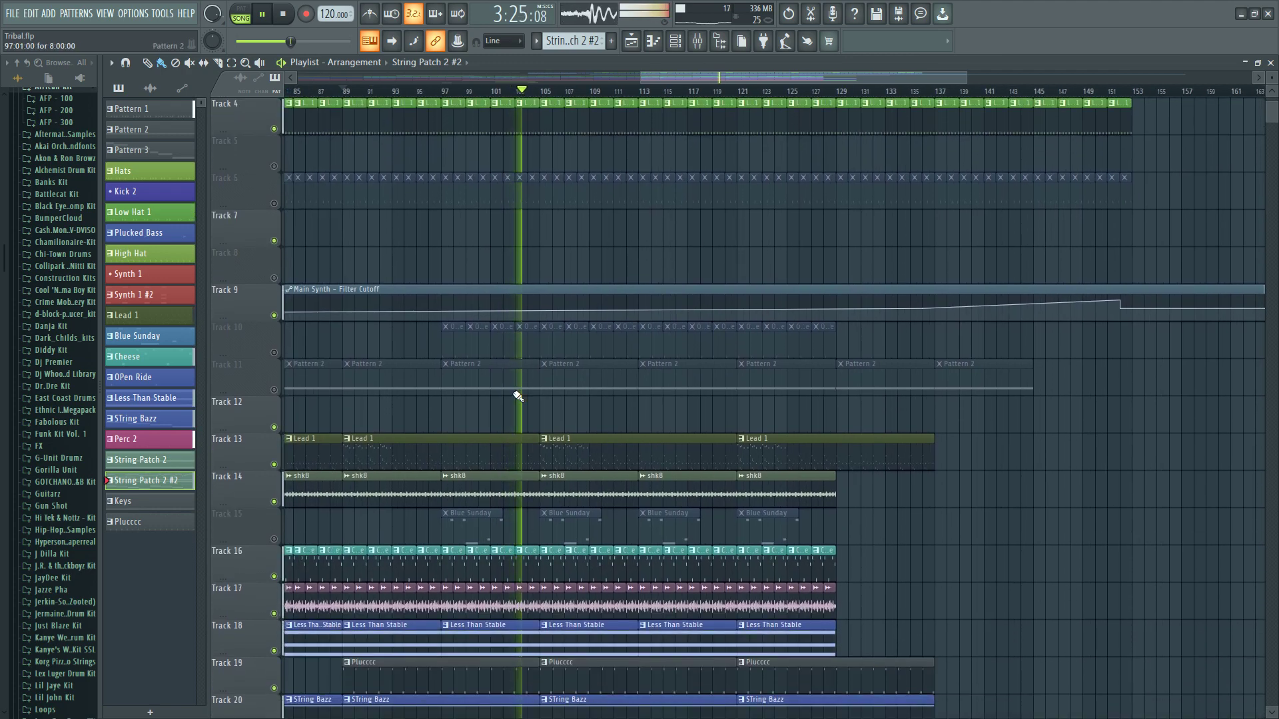
scroll(518, 396, "down", 5)
left_click(276, 205)
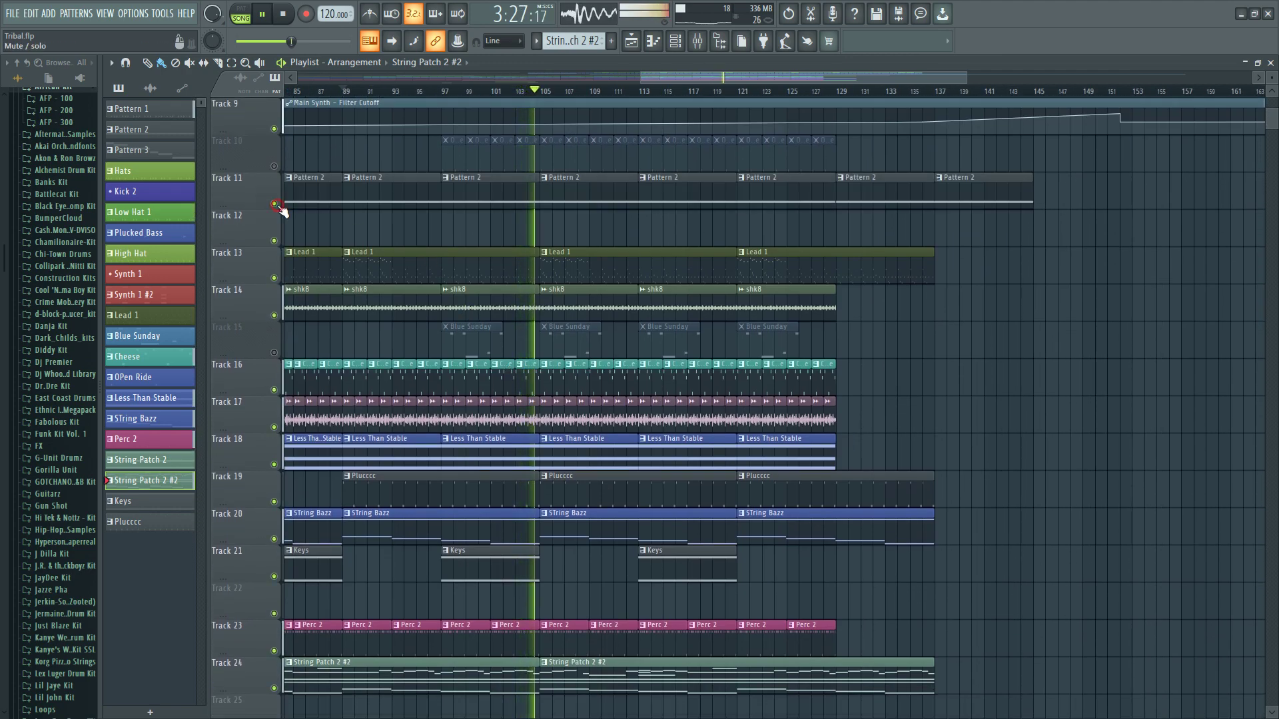
left_click(275, 204)
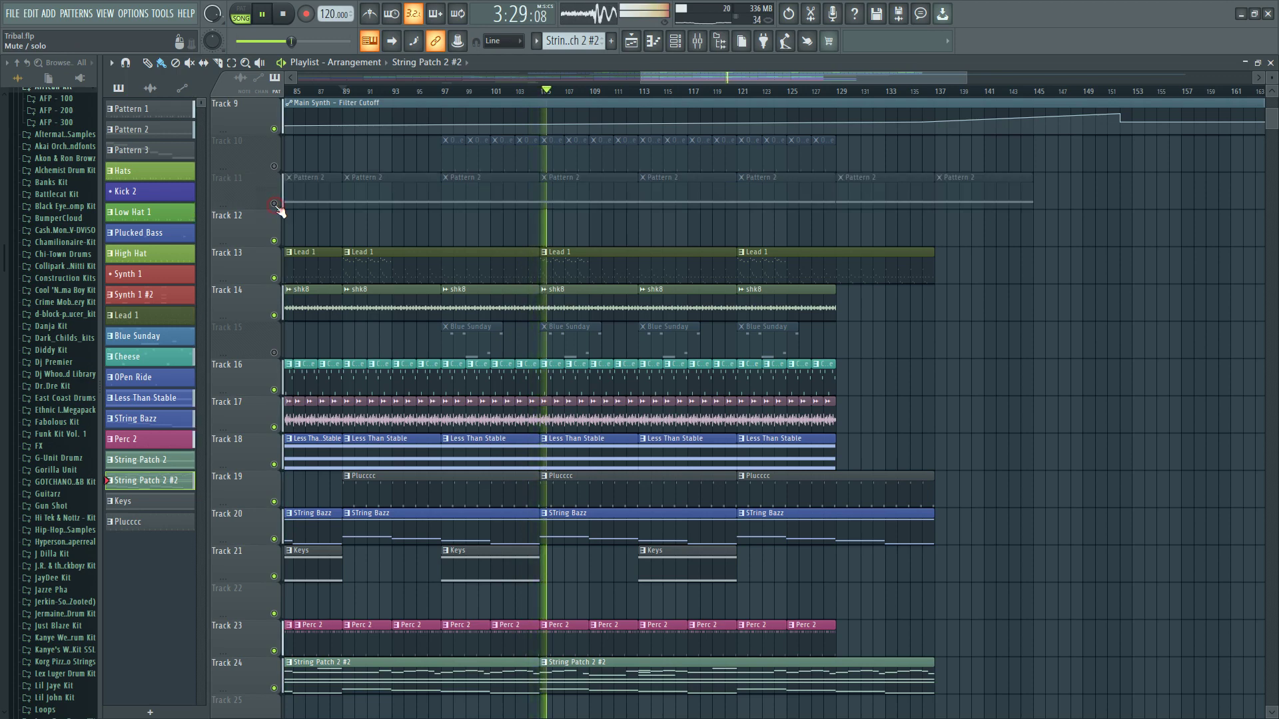
- Look over the arranged tracks and briefly unmute Track 6 to audition it, muting it again
scroll(764, 99, "down", 2)
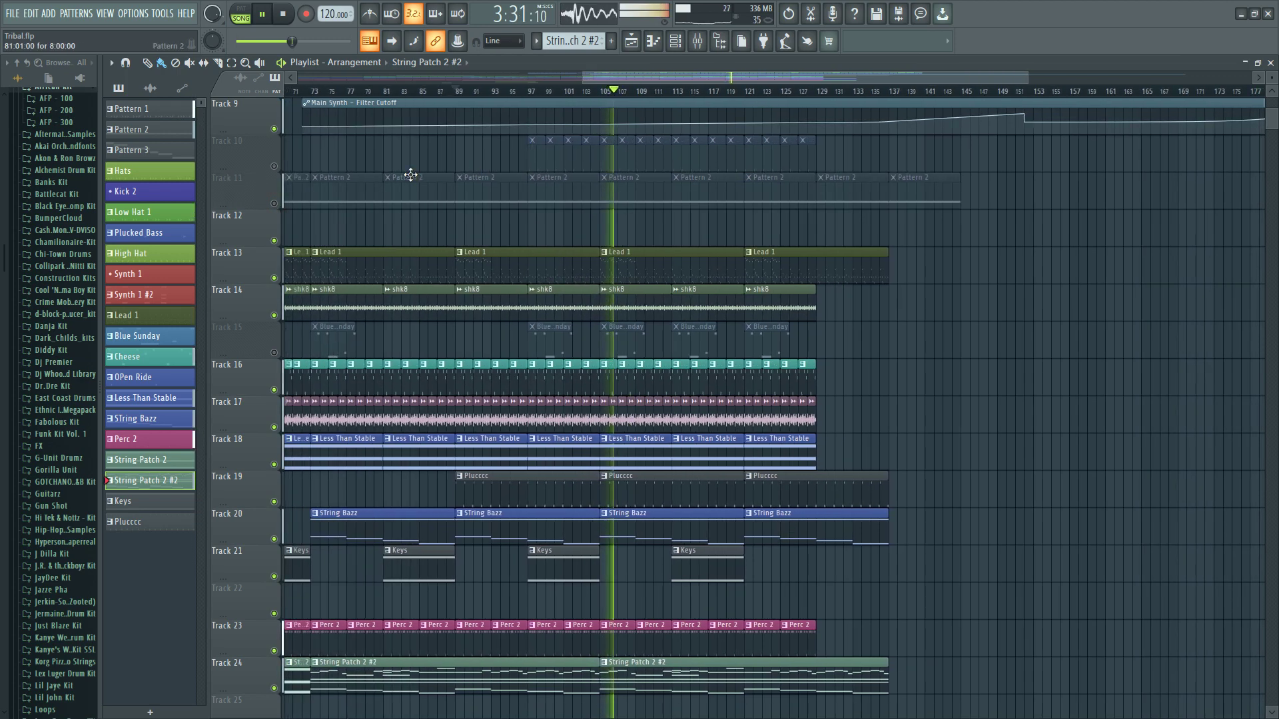
scroll(733, 411, "down", 2)
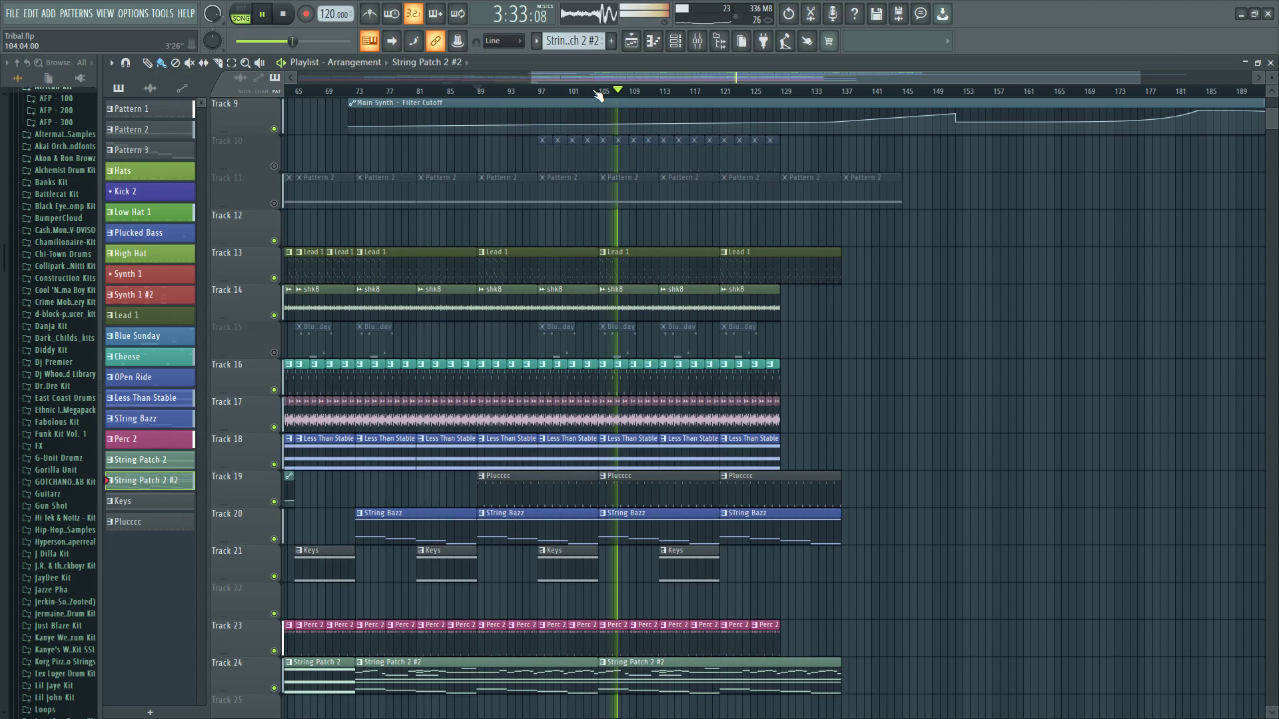
scroll(733, 411, "down", 3)
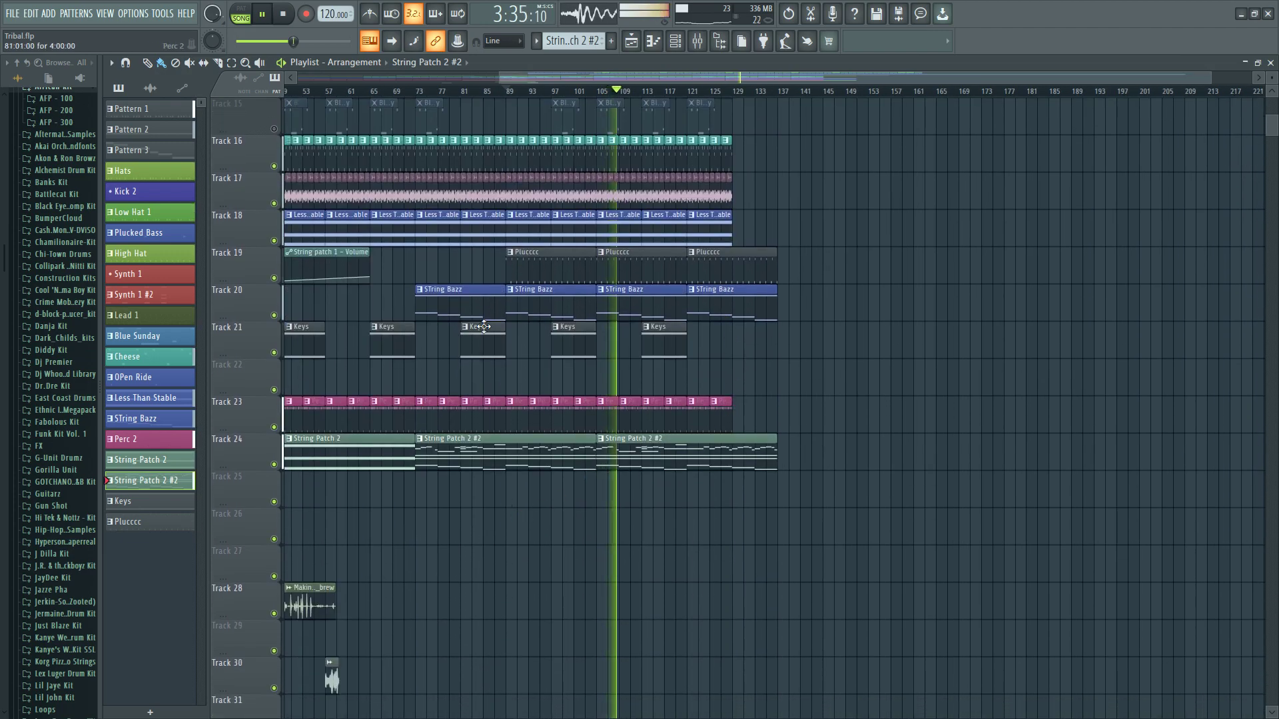
scroll(628, 341, "up", 1)
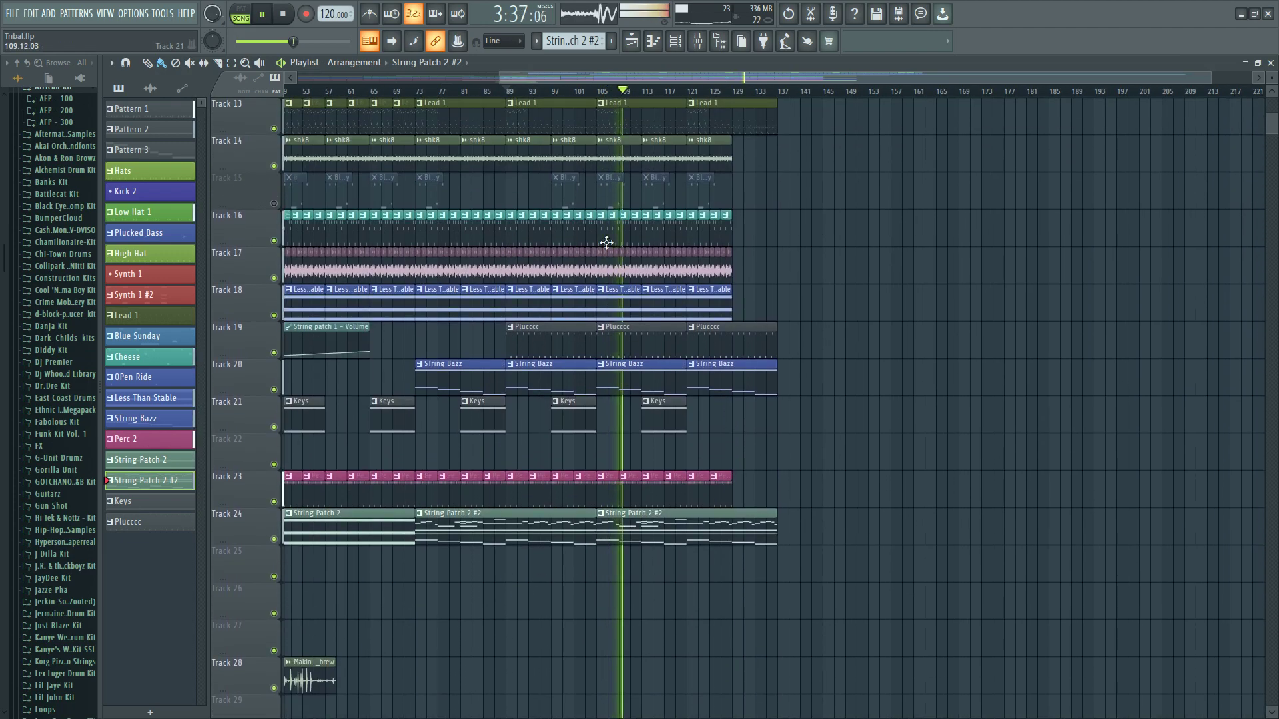
scroll(602, 187, "up", 2)
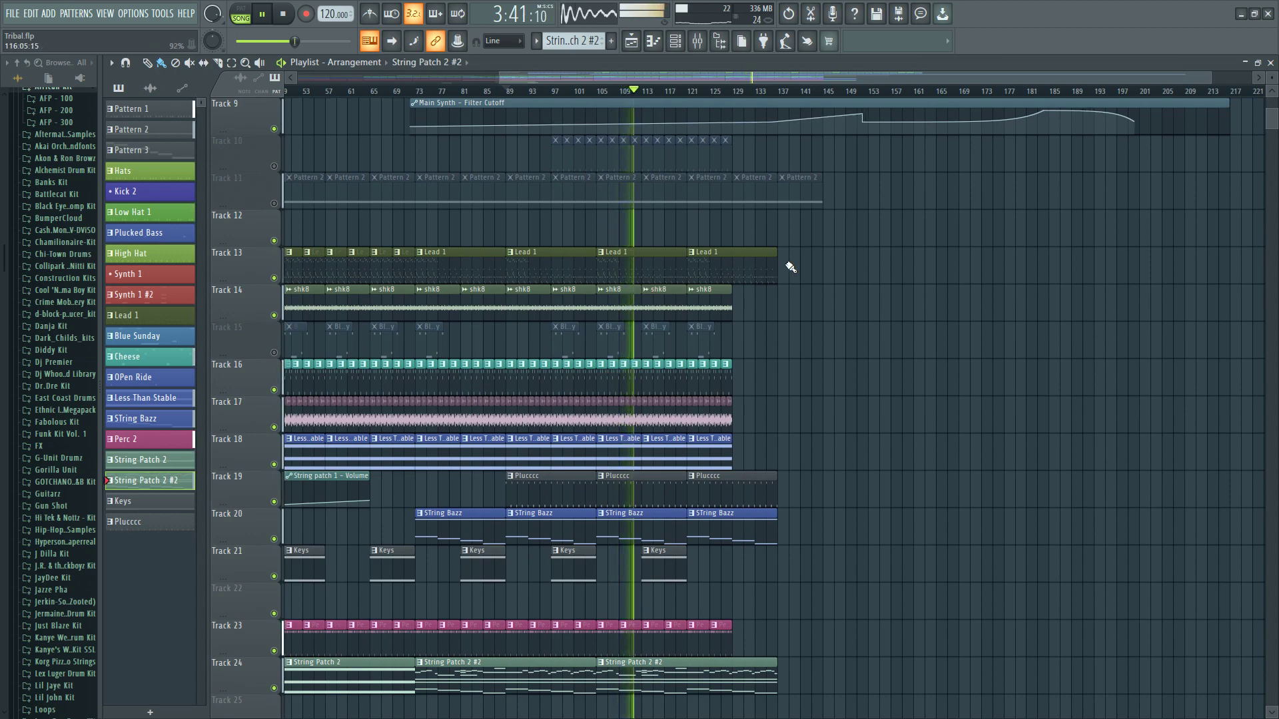
scroll(786, 257, "up", 2)
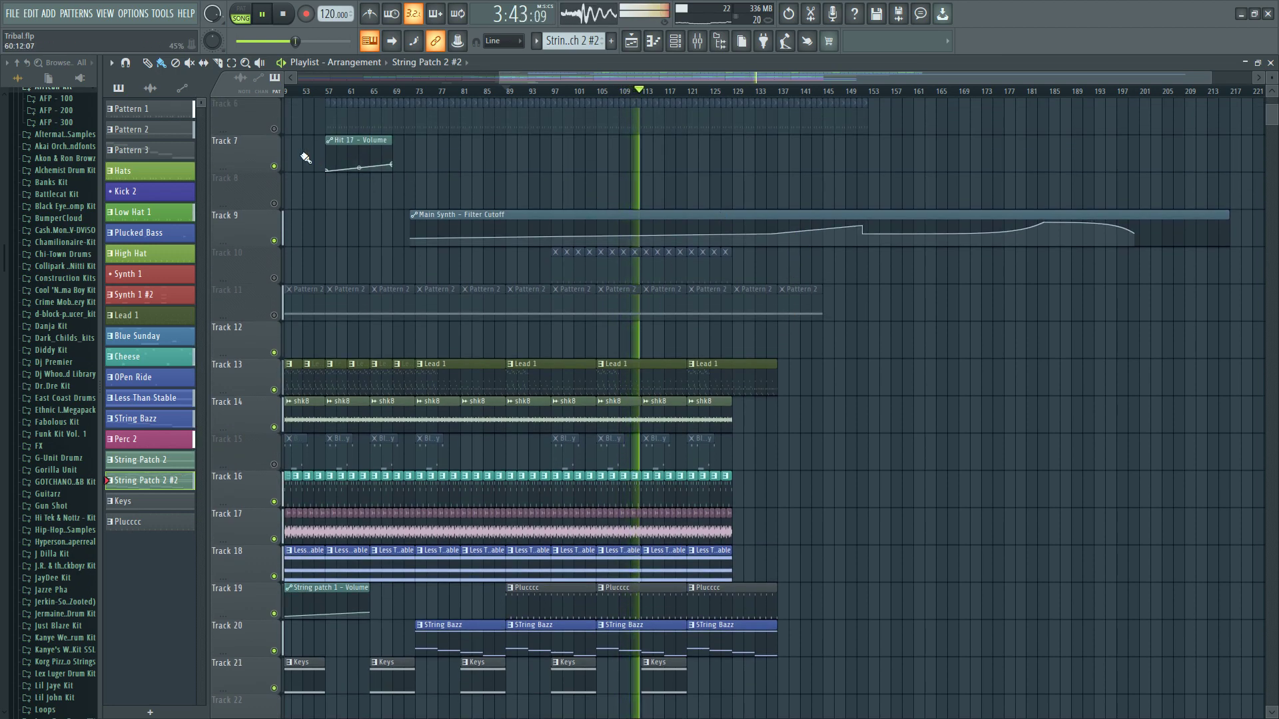
left_click(273, 128)
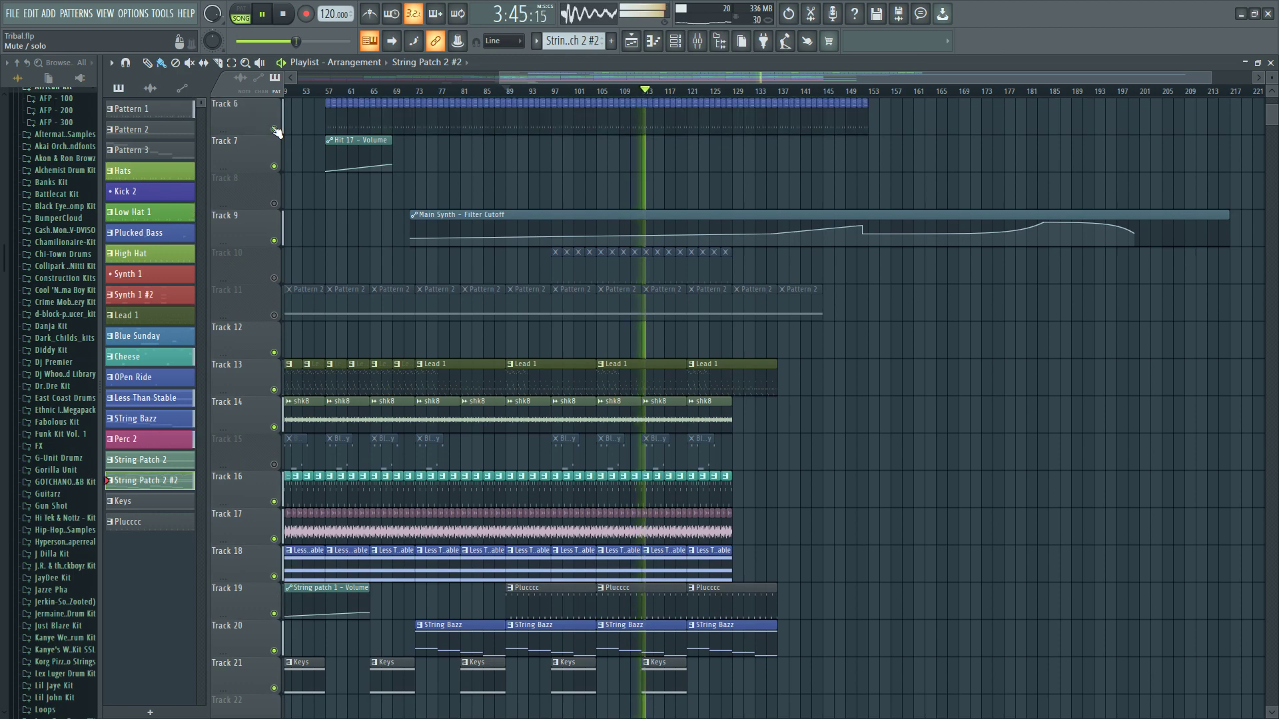
left_click(275, 130)
- Delete the pattern clips on Tracks 3 and 4 from bar 121 onward
scroll(719, 233, "up", 3)
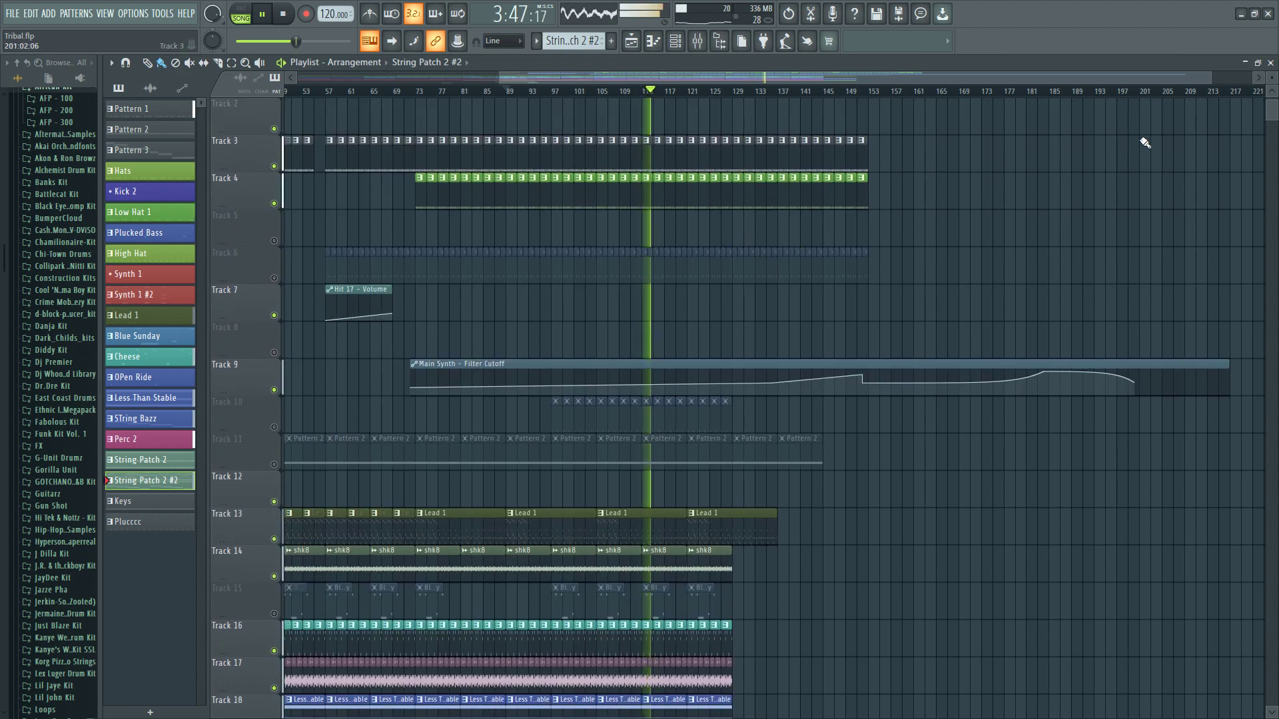
scroll(708, 249, "up", 1)
scroll(715, 453, "down", 6)
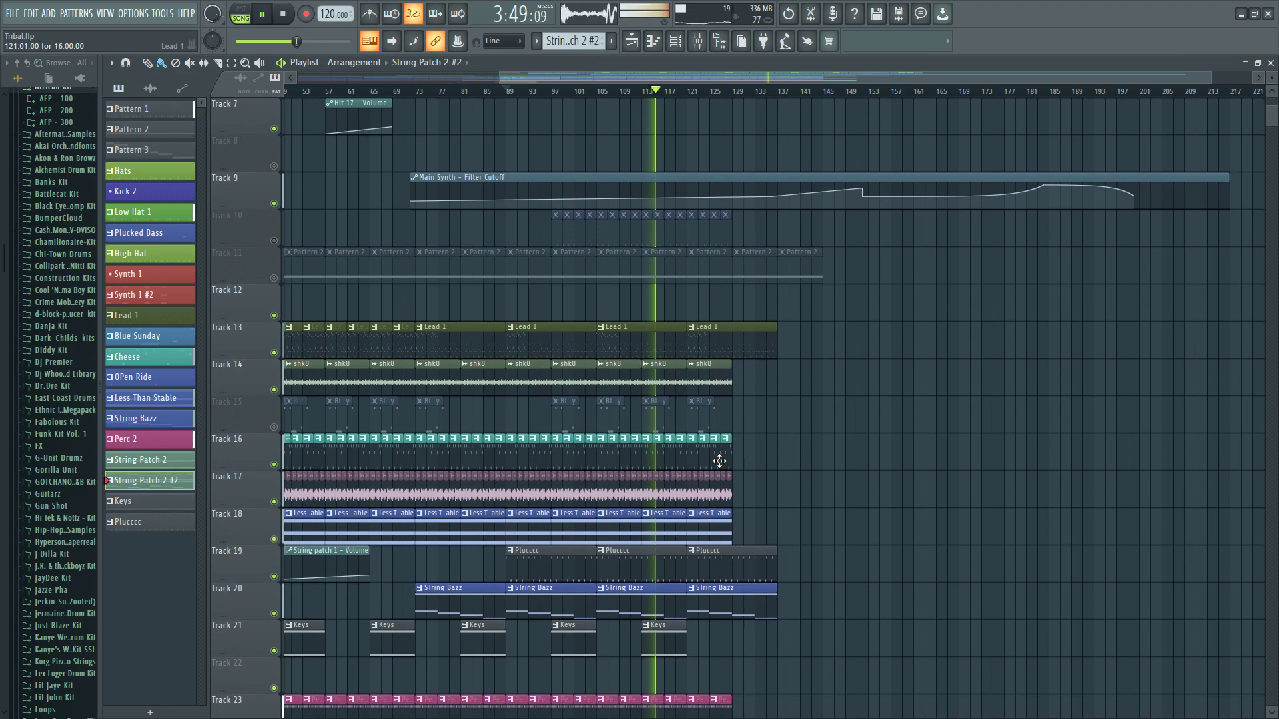
scroll(719, 461, "down", 4)
scroll(737, 409, "up", 5)
scroll(737, 408, "up", 5)
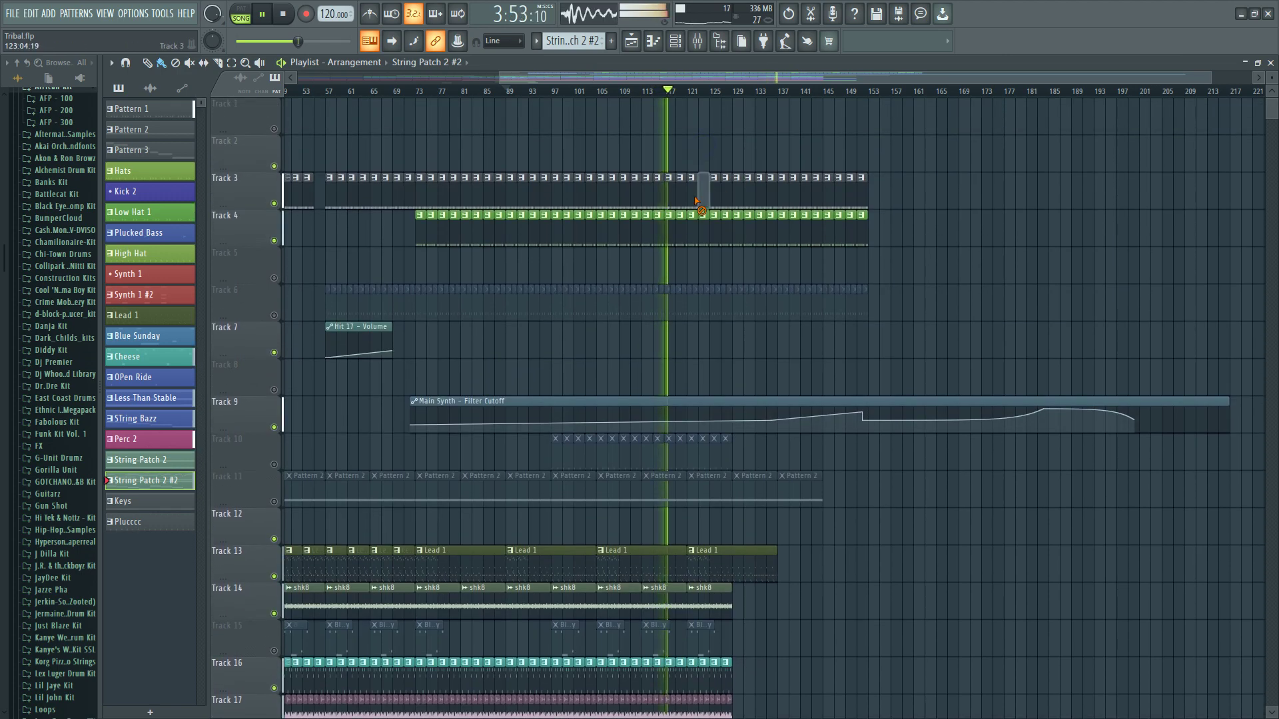
mouse_move(697, 236)
left_mouse_down()
mouse_move(881, 241)
mouse_move(858, 200)
mouse_move(718, 208)
left_mouse_up()
- Delete the clips from bar 121 onward on Tracks 14, 15, 16, 17, 20 and 23
scroll(762, 345, "down", 4)
left_click_drag(756, 470, 738, 473)
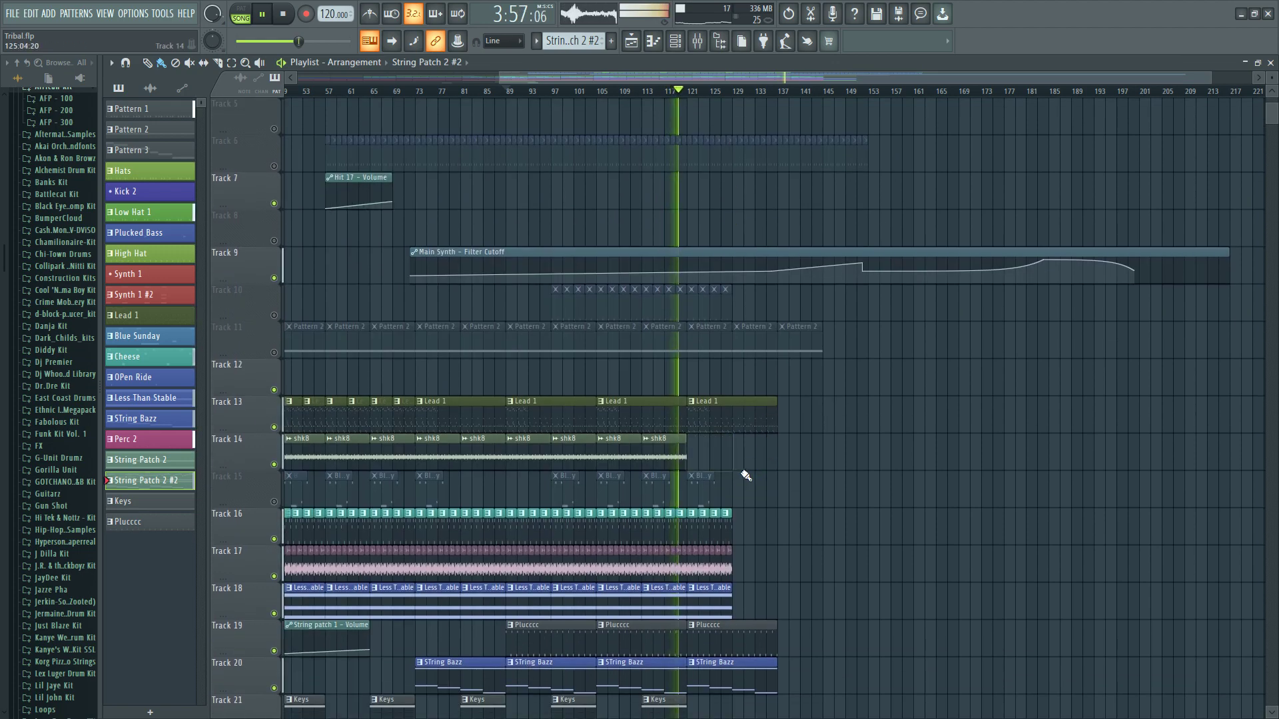
scroll(770, 408, "down", 5)
mouse_move(719, 327)
left_mouse_down()
mouse_move(732, 390)
mouse_move(722, 351)
mouse_move(708, 356)
left_mouse_up()
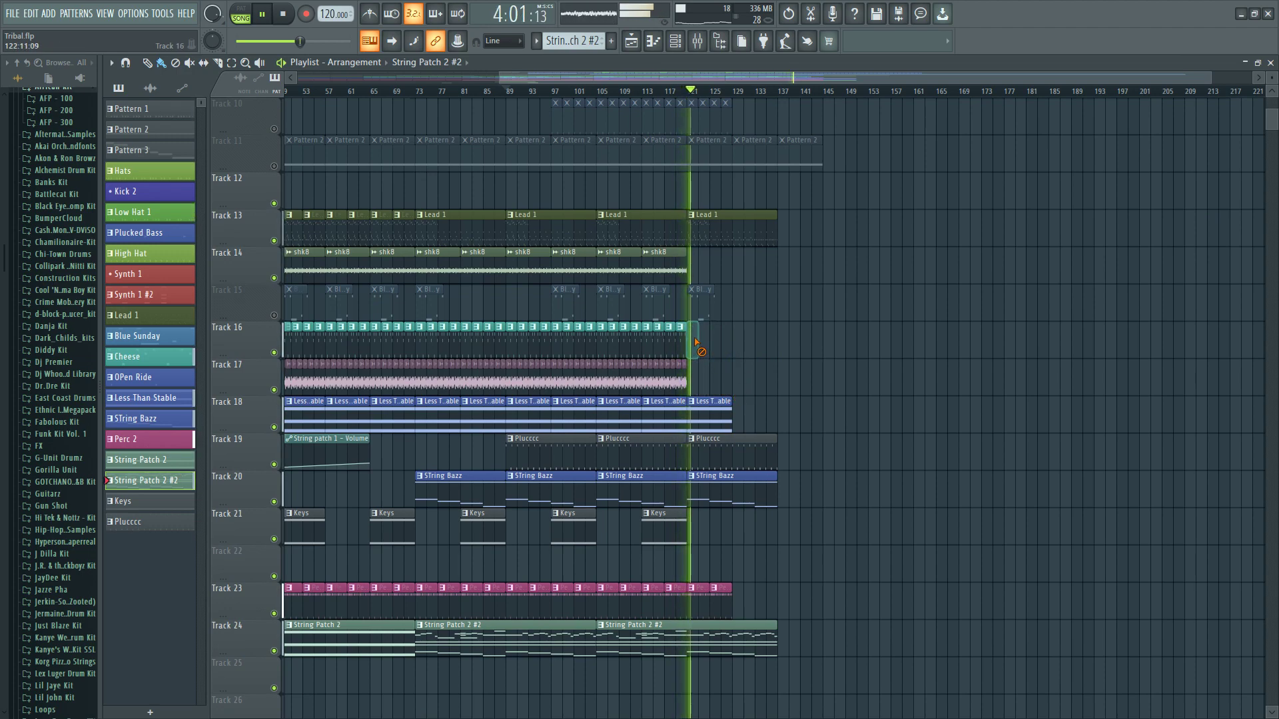
scroll(740, 422, "down", 3)
mouse_move(727, 392)
left_mouse_down()
mouse_move(724, 493)
mouse_move(696, 486)
left_mouse_up()
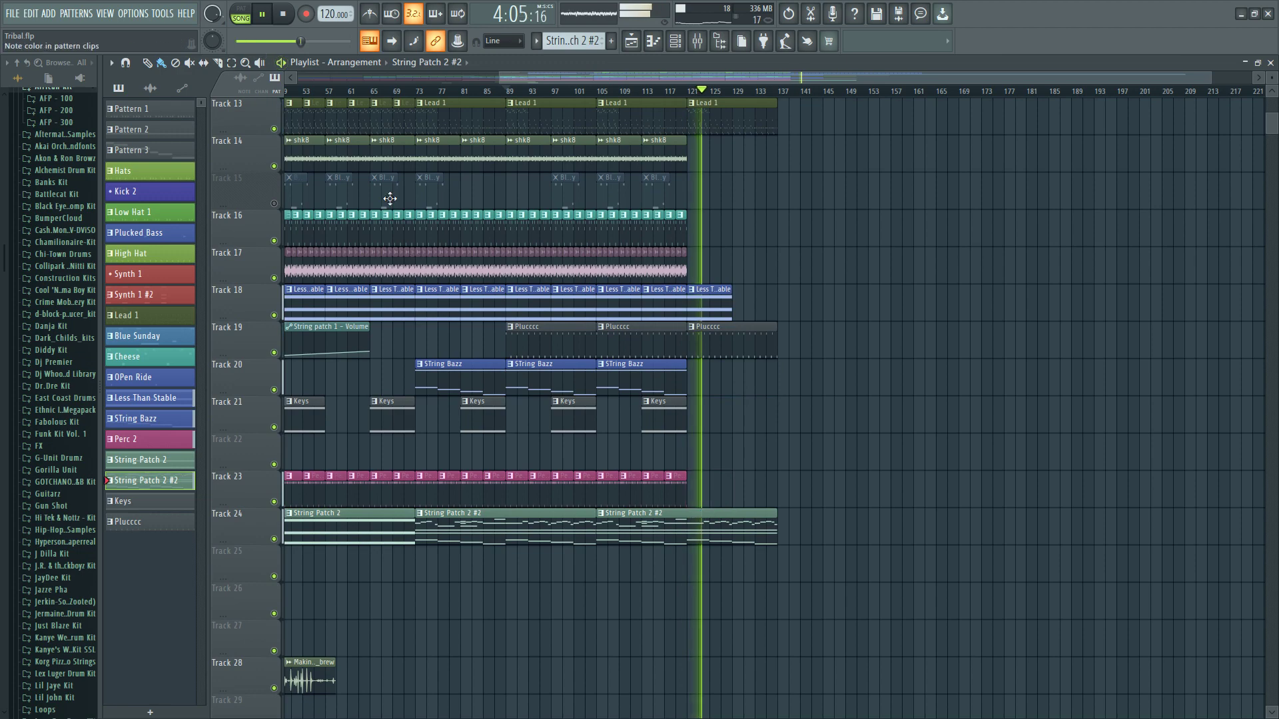
- Paint more Less Than Stable clips on Track 18 from bar 129 to about bar 185
left_click_drag(602, 79, 638, 76)
scroll(704, 426, "up", 3)
left_click(705, 426)
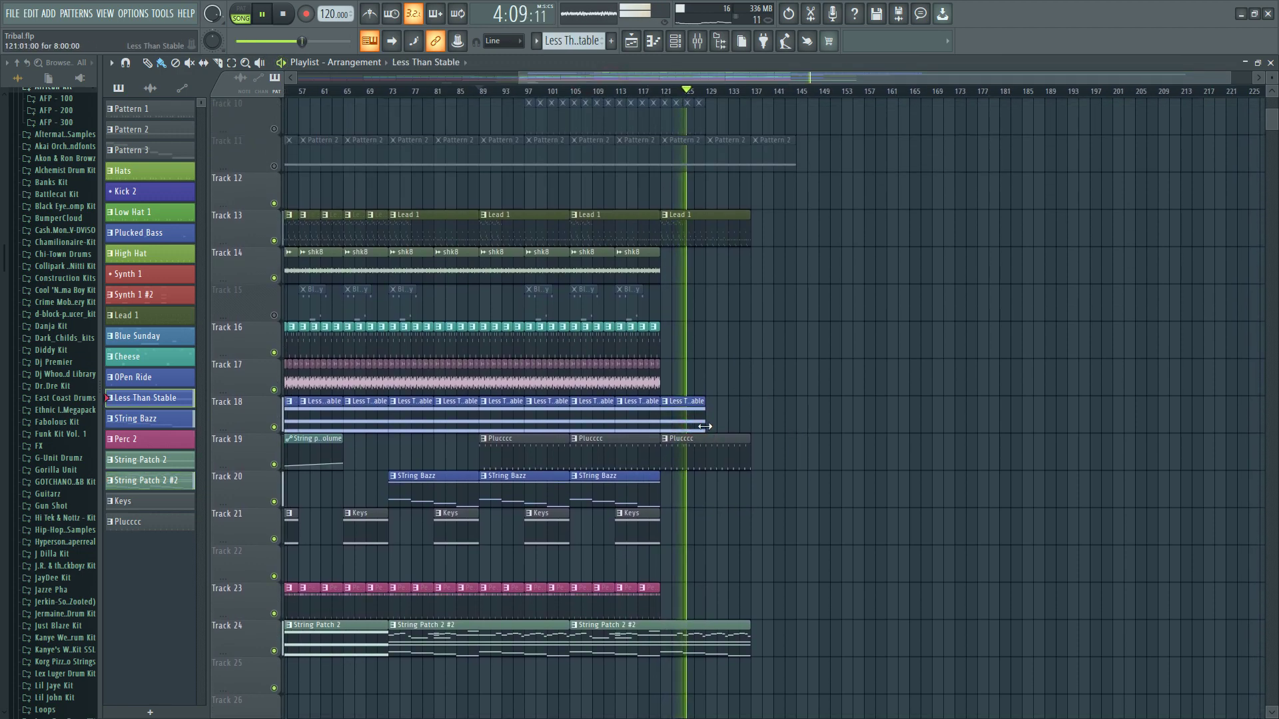
mouse_move(714, 420)
left_mouse_down()
mouse_move(1019, 417)
mouse_move(1007, 425)
left_mouse_up()
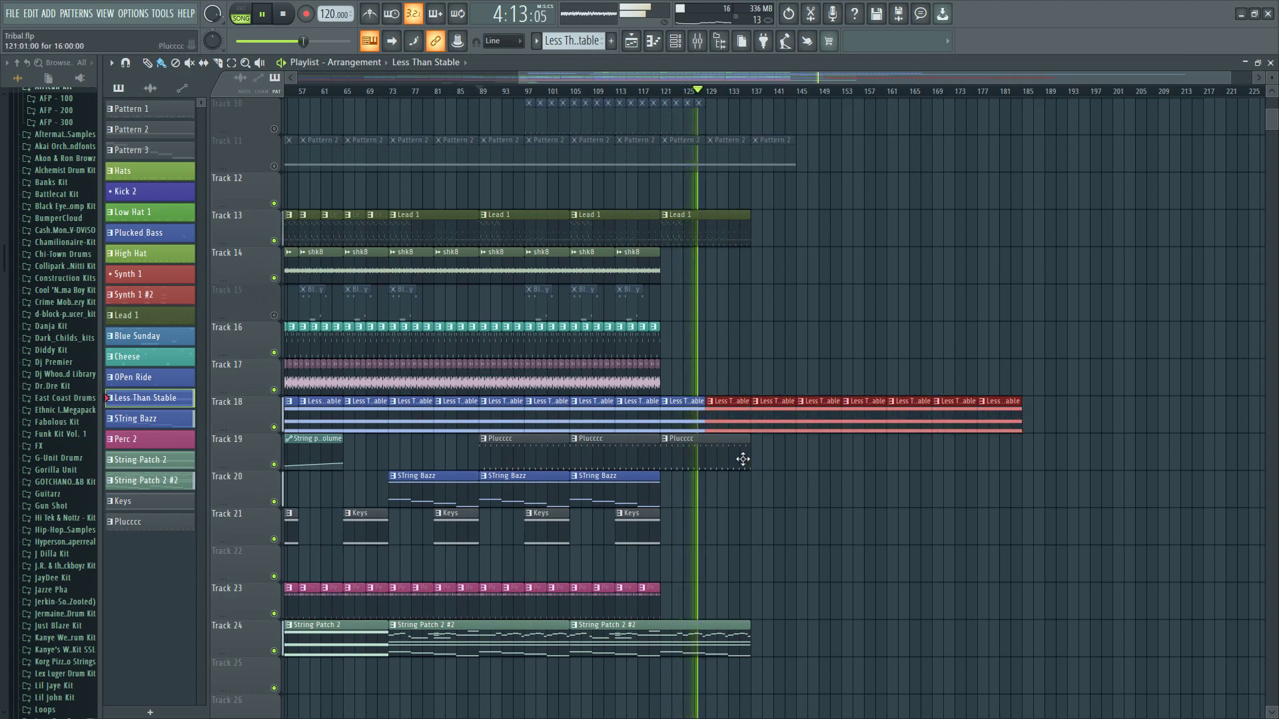
- Audition percussion samples in the African Kit's AFP - 200 folder, including AFP2 (17) and AFP2 (34), and stop the song
scroll(27, 258, "up", 5)
left_click(53, 333)
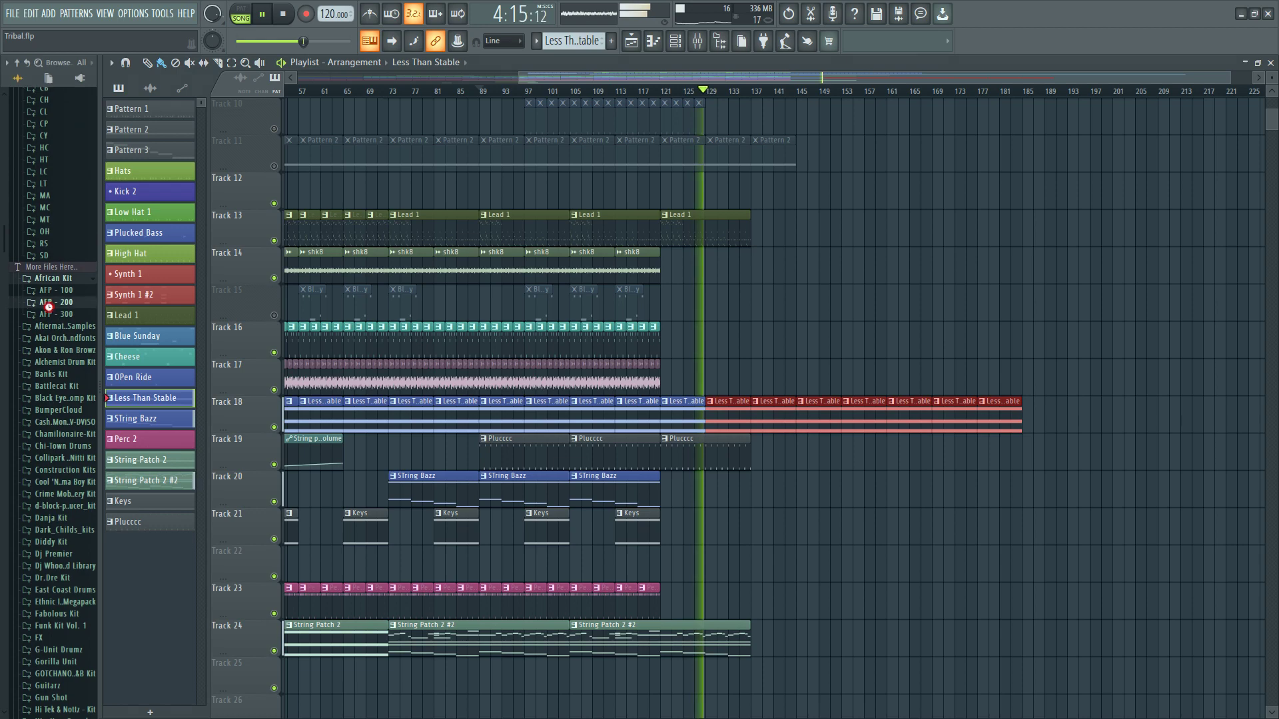
left_click(55, 332)
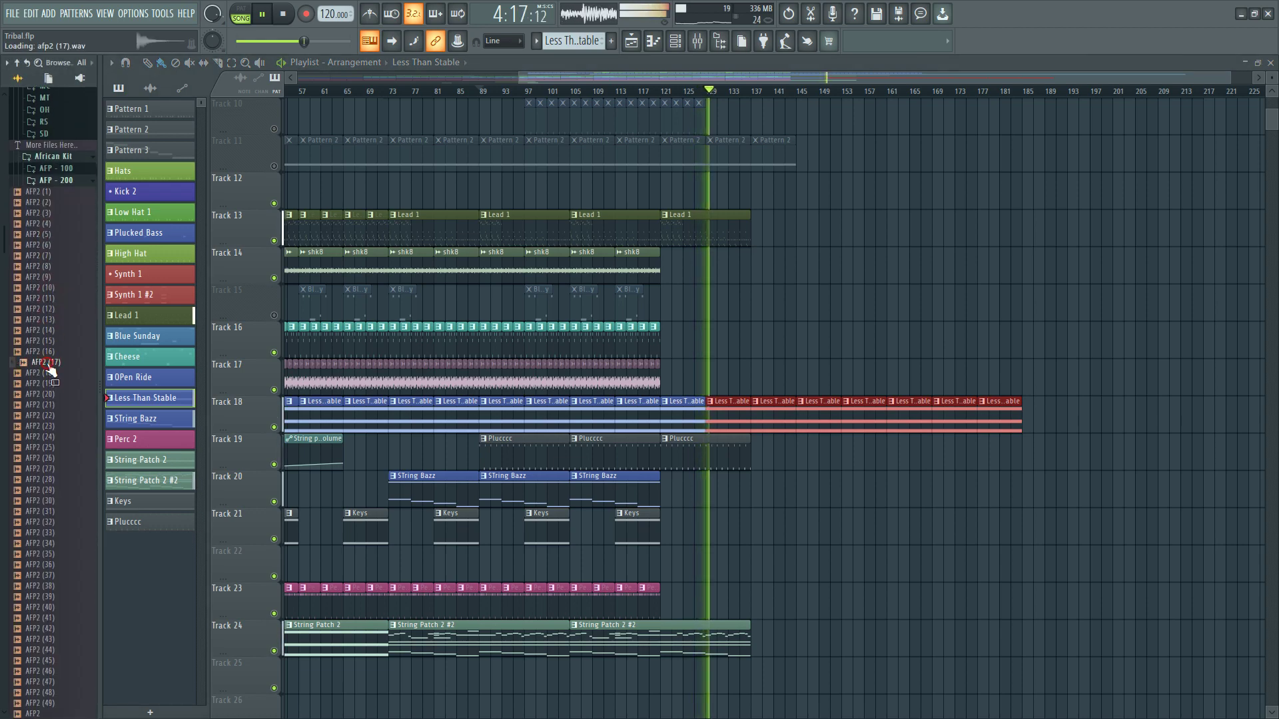
left_click(43, 554)
left_click(43, 543)
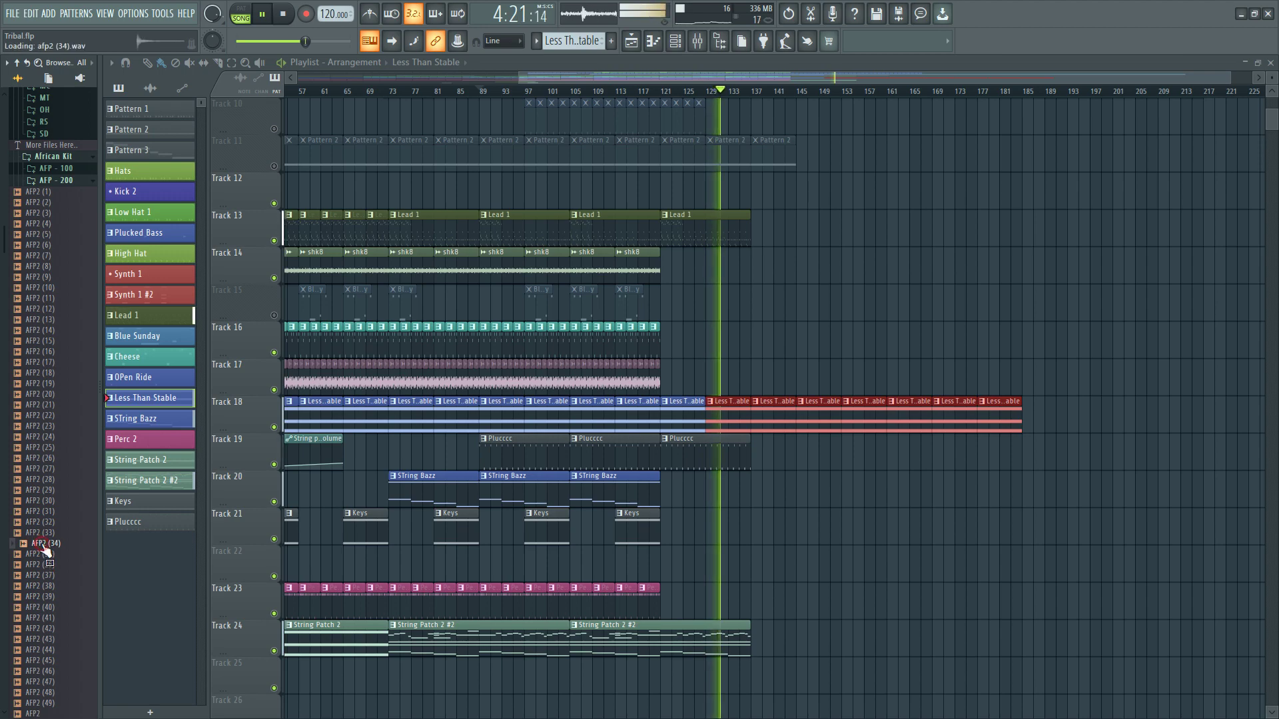
key("space")
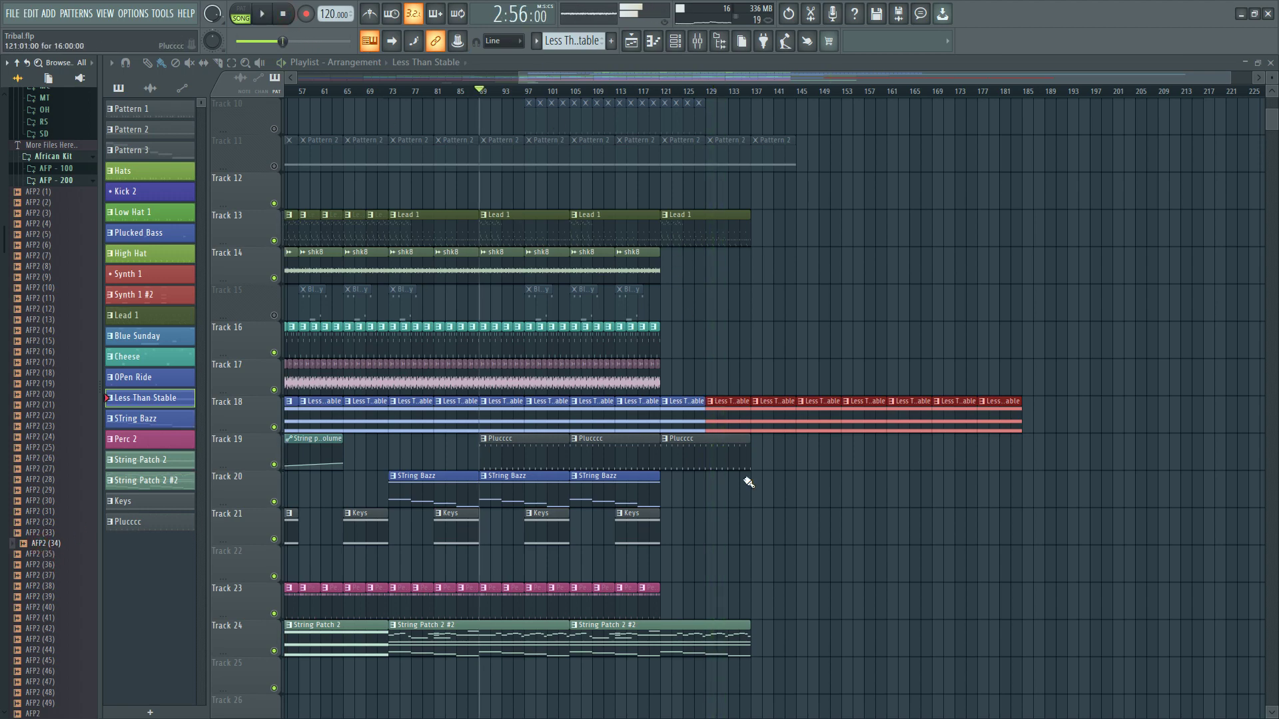
- Add the AFP2 (34) sample to the channel rack as a new channel and return to the playlist
scroll(748, 482, "down", 3)
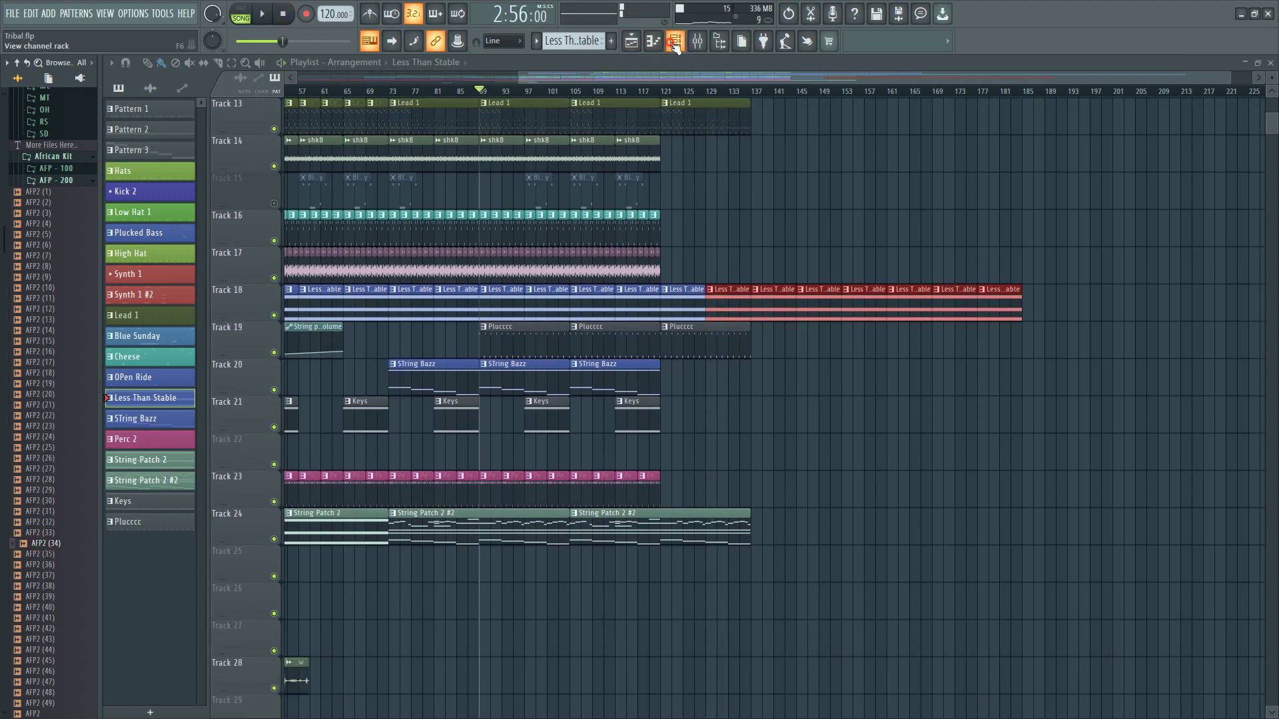
left_click(675, 41)
left_click_drag(49, 553, 376, 84)
left_click(631, 41)
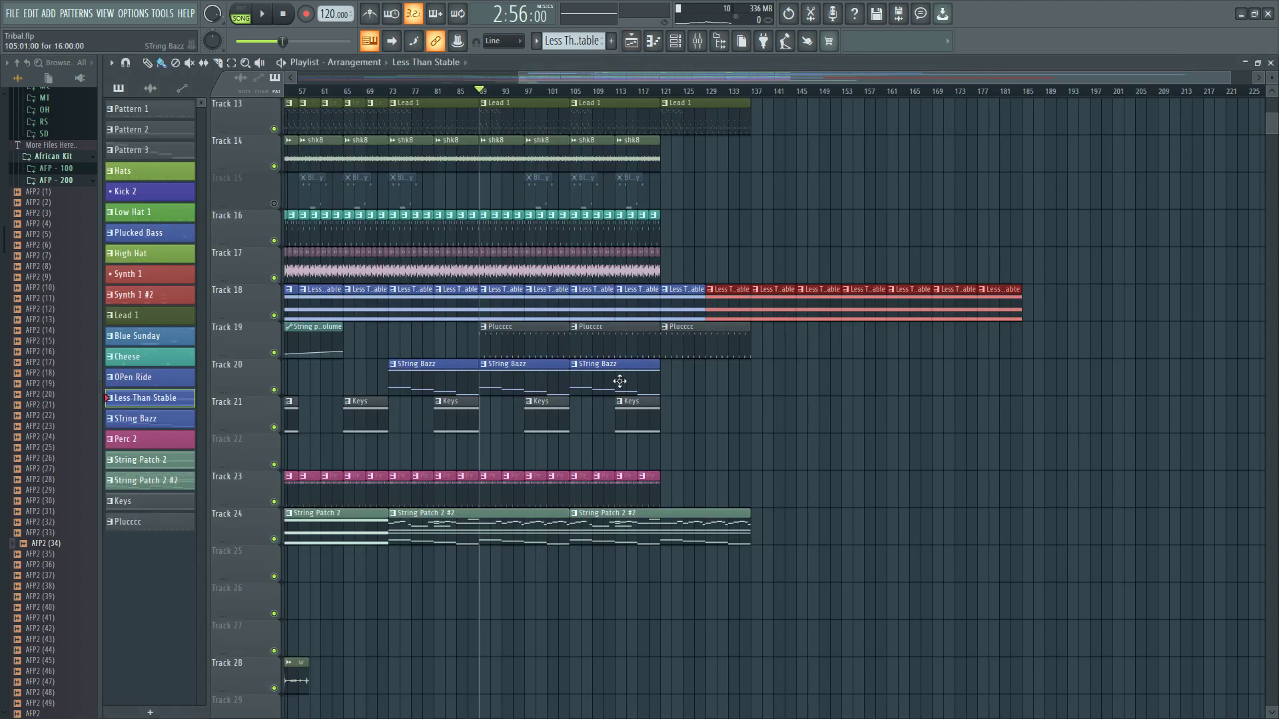
- Open the Low Hat 1 pattern from Track 4 and cut the step sequence from its Hit 11 channel
scroll(620, 381, "up", 5)
scroll(619, 381, "up", 5)
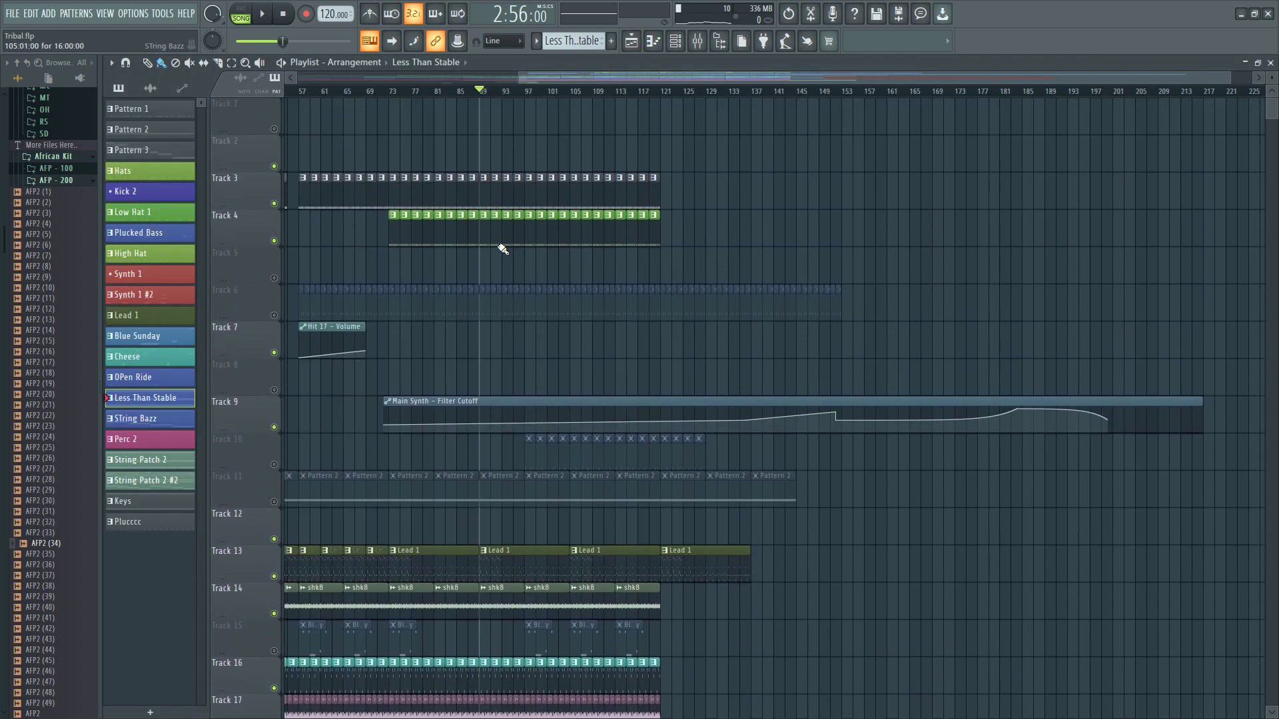
left_click(498, 243)
double_click(498, 241)
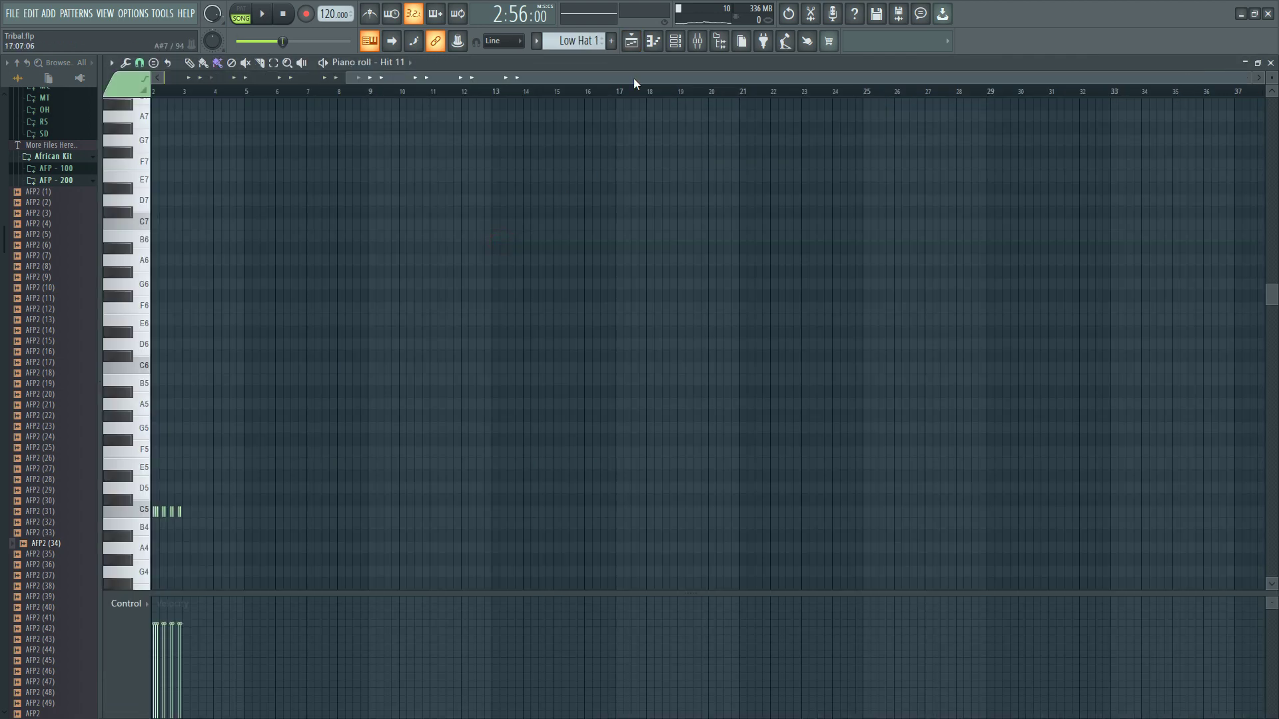
left_click(675, 40)
scroll(383, 611, "down", 4)
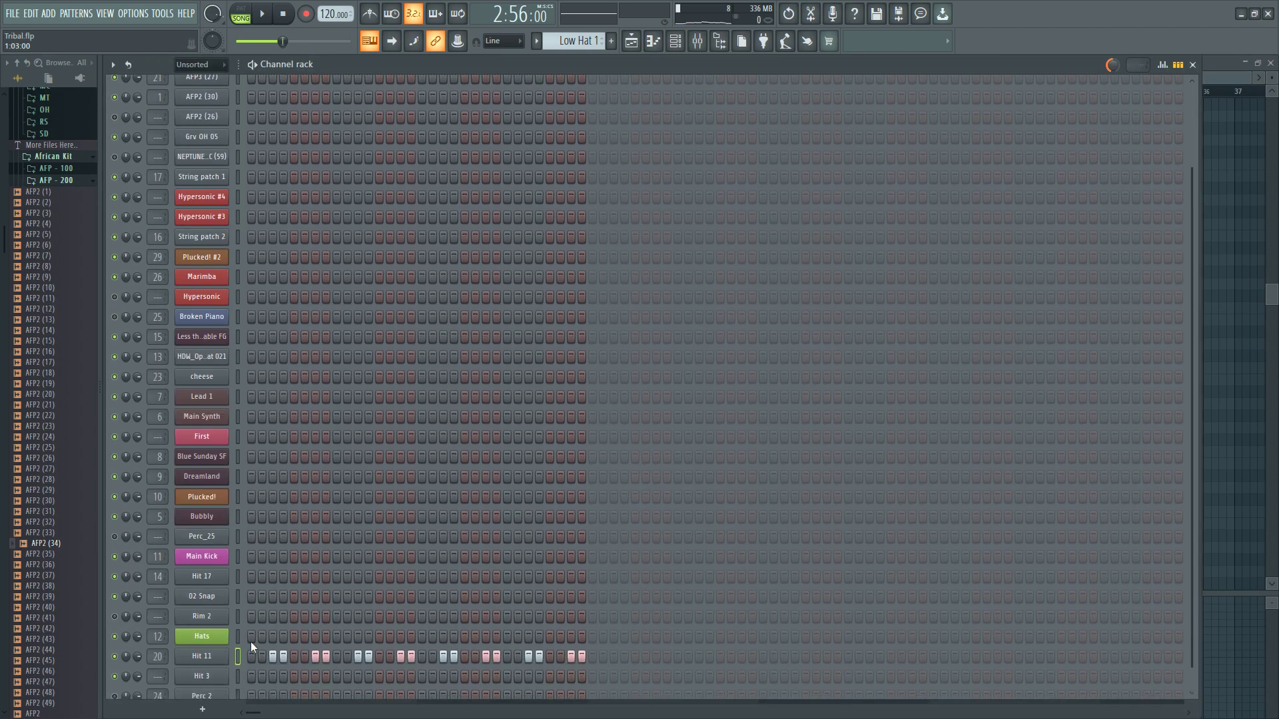
right_click(243, 655)
left_click(392, 533)
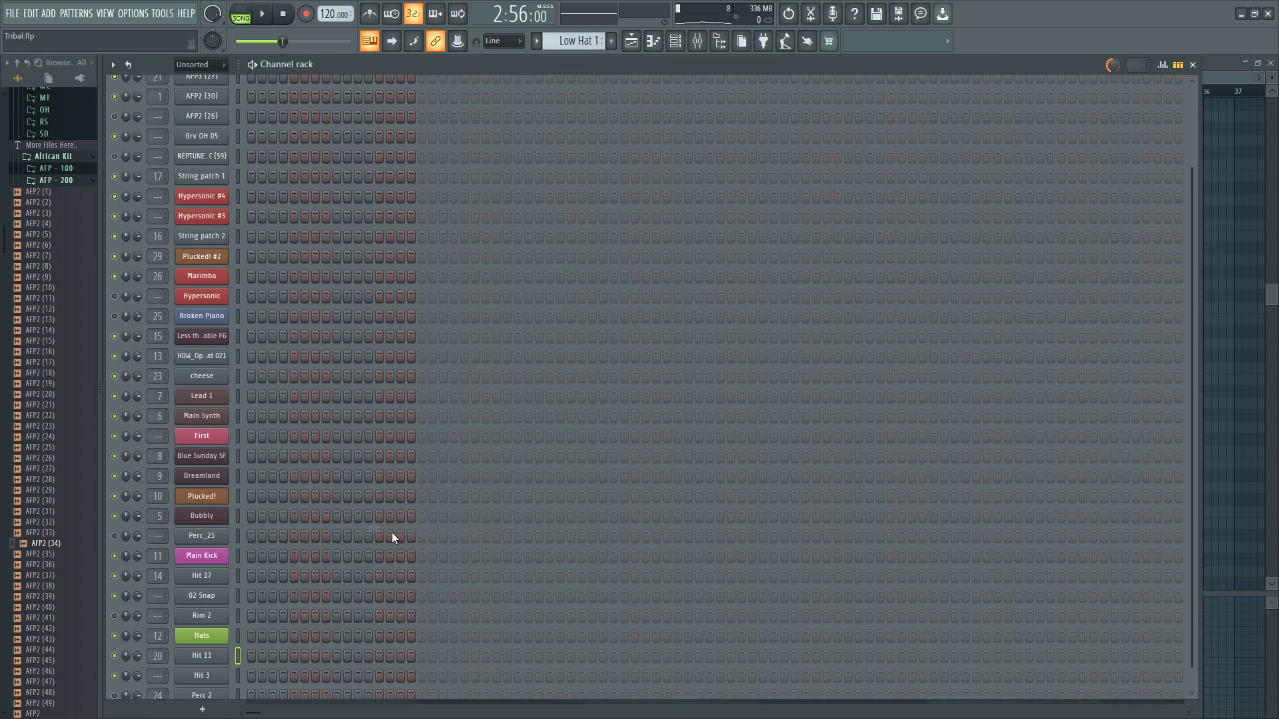
- Paste the cut hat steps into the AFP2 (34) channel of the Low Hat 1 pattern
scroll(205, 99, "up", 4)
scroll(230, 105, "up", 1)
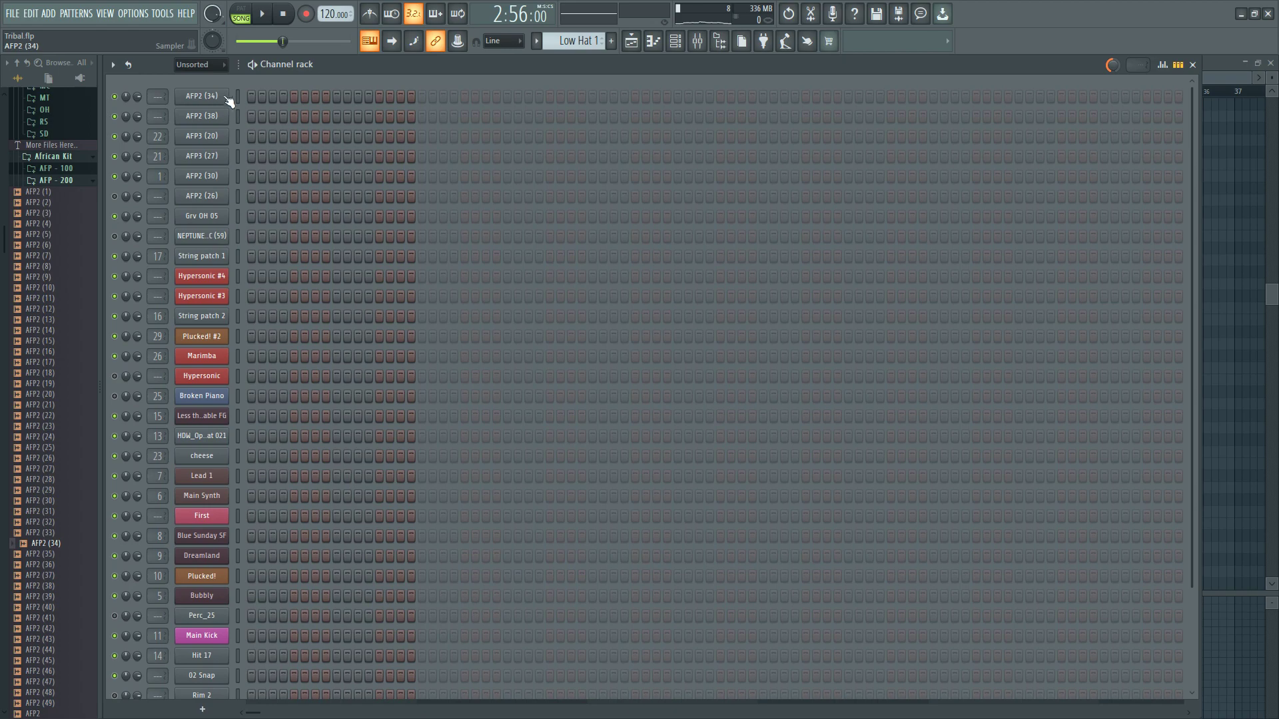
right_click(229, 94)
left_click(387, 123)
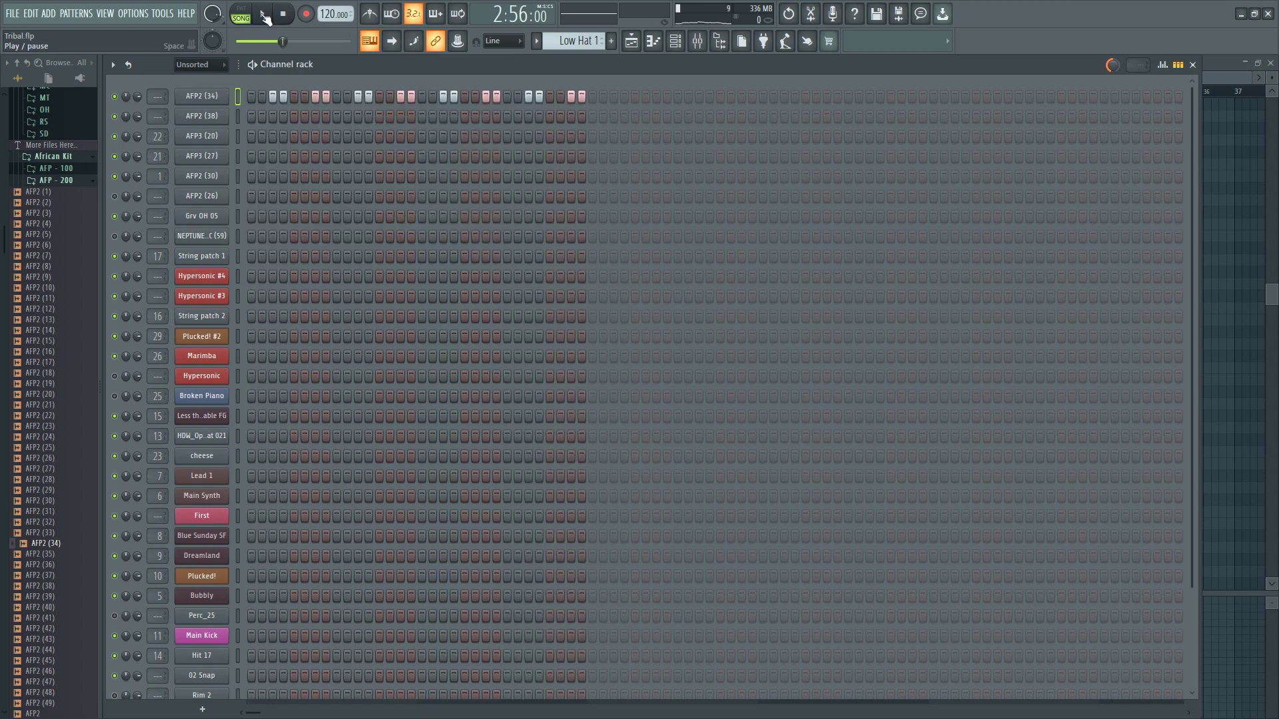
- Play the song briefly, then open the AFP2 (34) channel in the piano roll with its notes enlarged for editing
key("space")
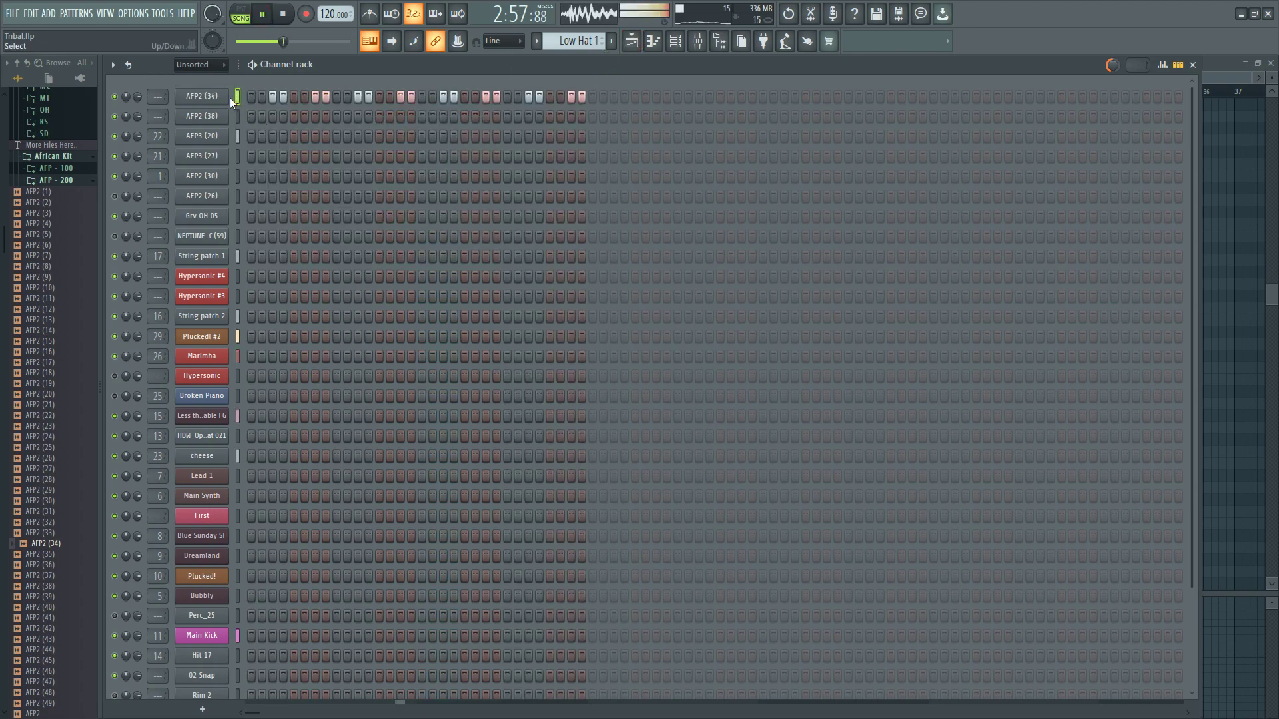
left_click(212, 96)
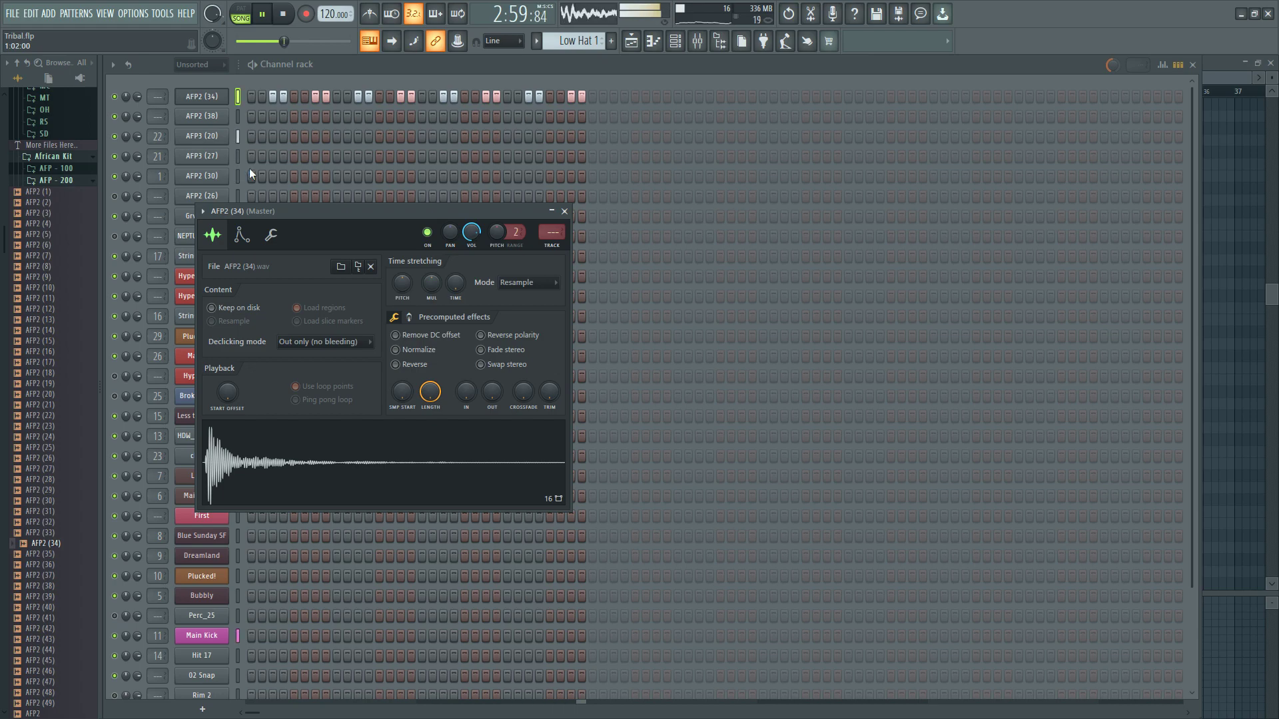
right_click(227, 96)
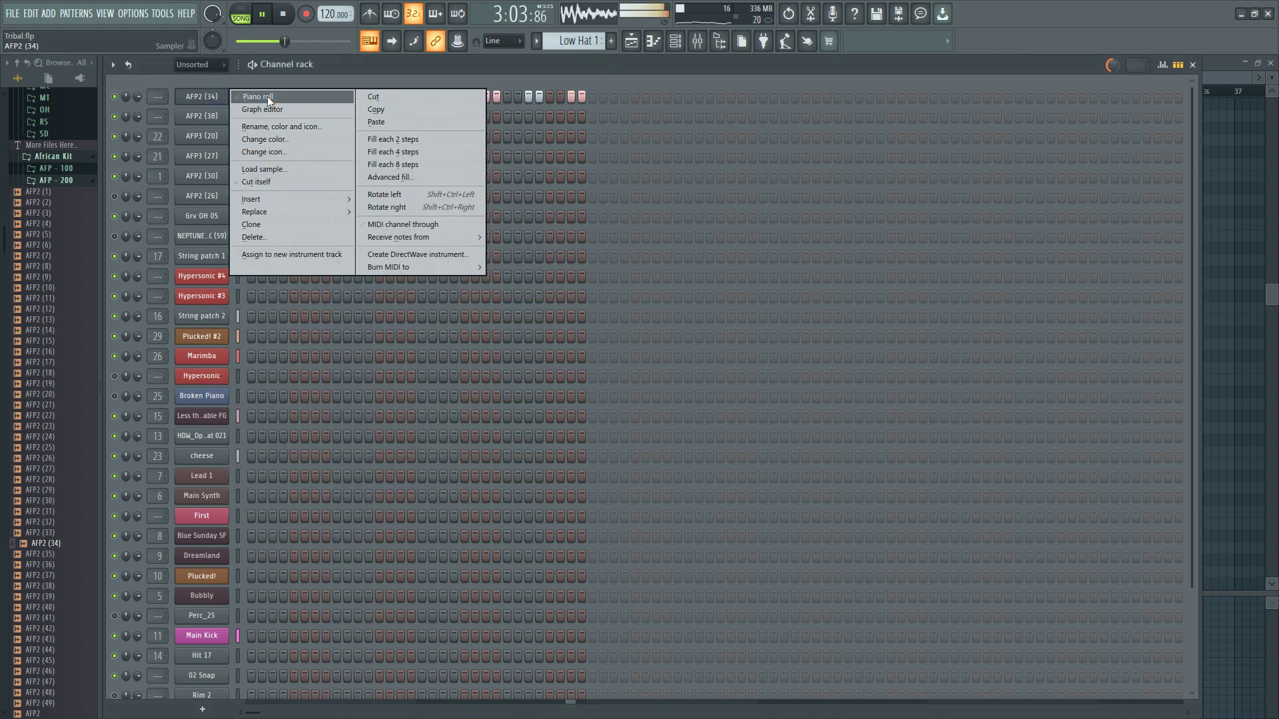
left_click(266, 96)
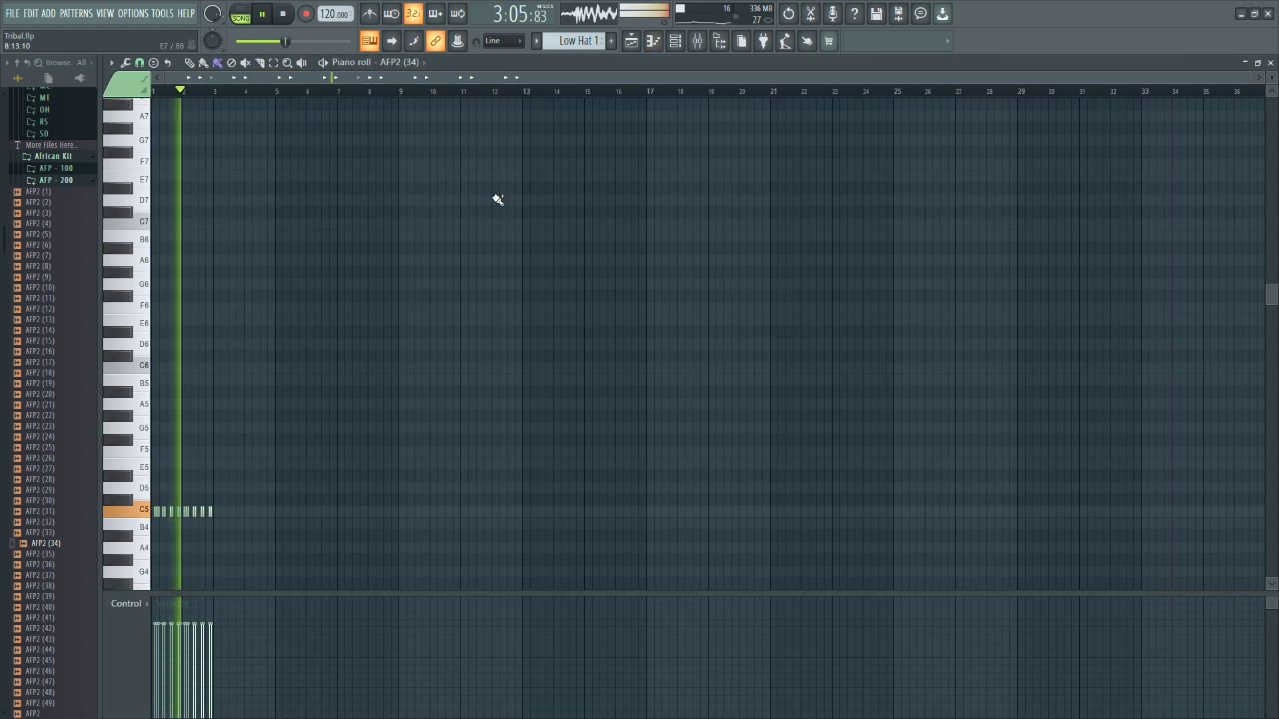
left_click(283, 14)
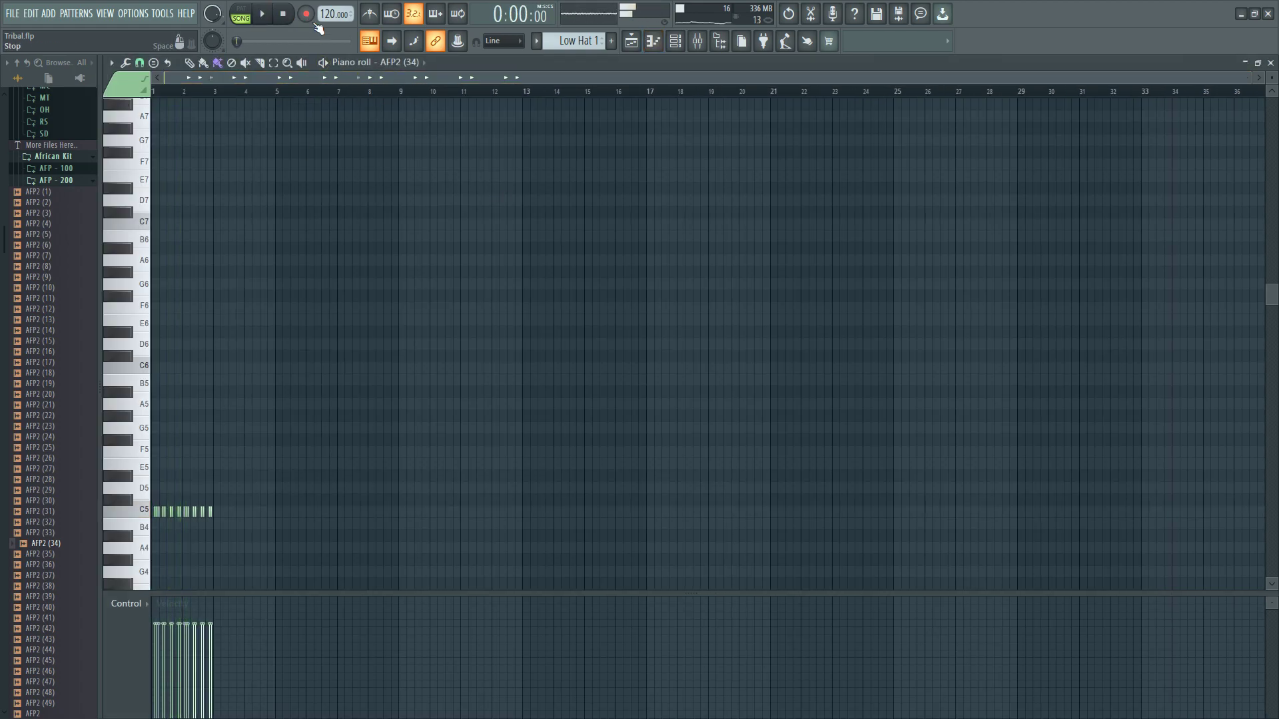
left_click_drag(1248, 77, 692, 79)
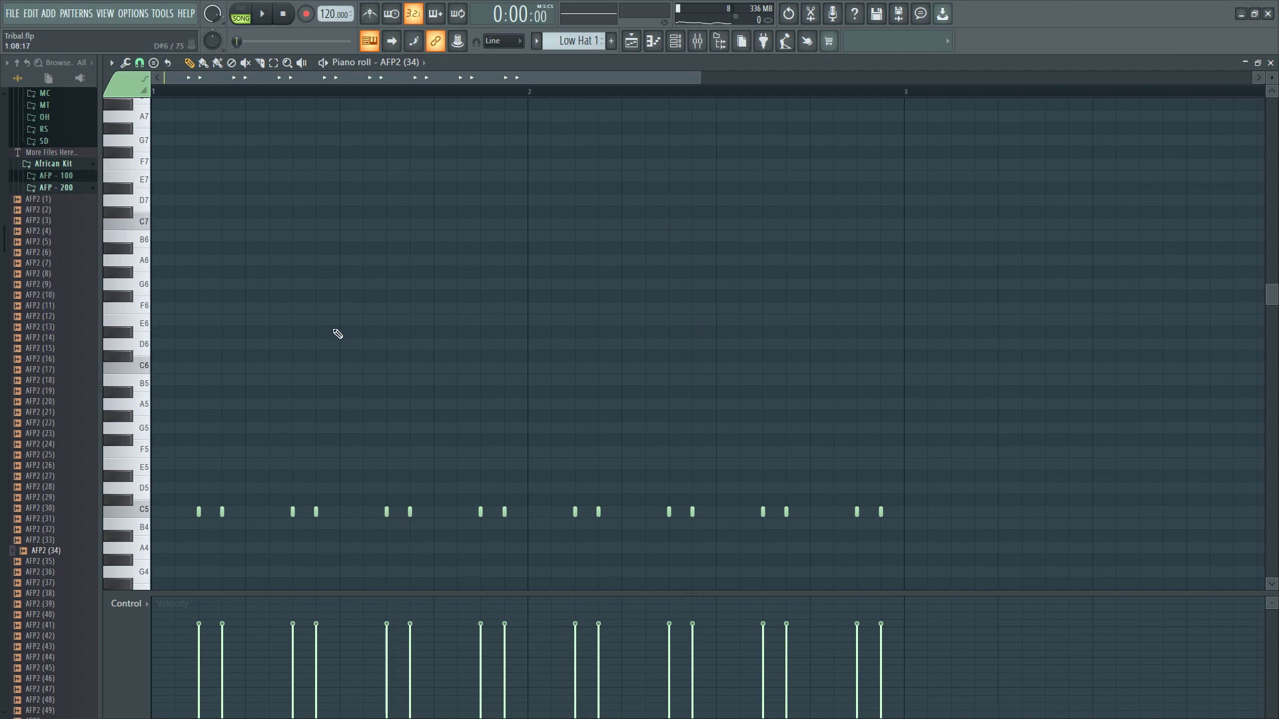
- Audition the AFP2 (34) sample at C5 and several lower pitches in the piano roll
scroll(240, 348, "down", 3)
left_click(142, 403)
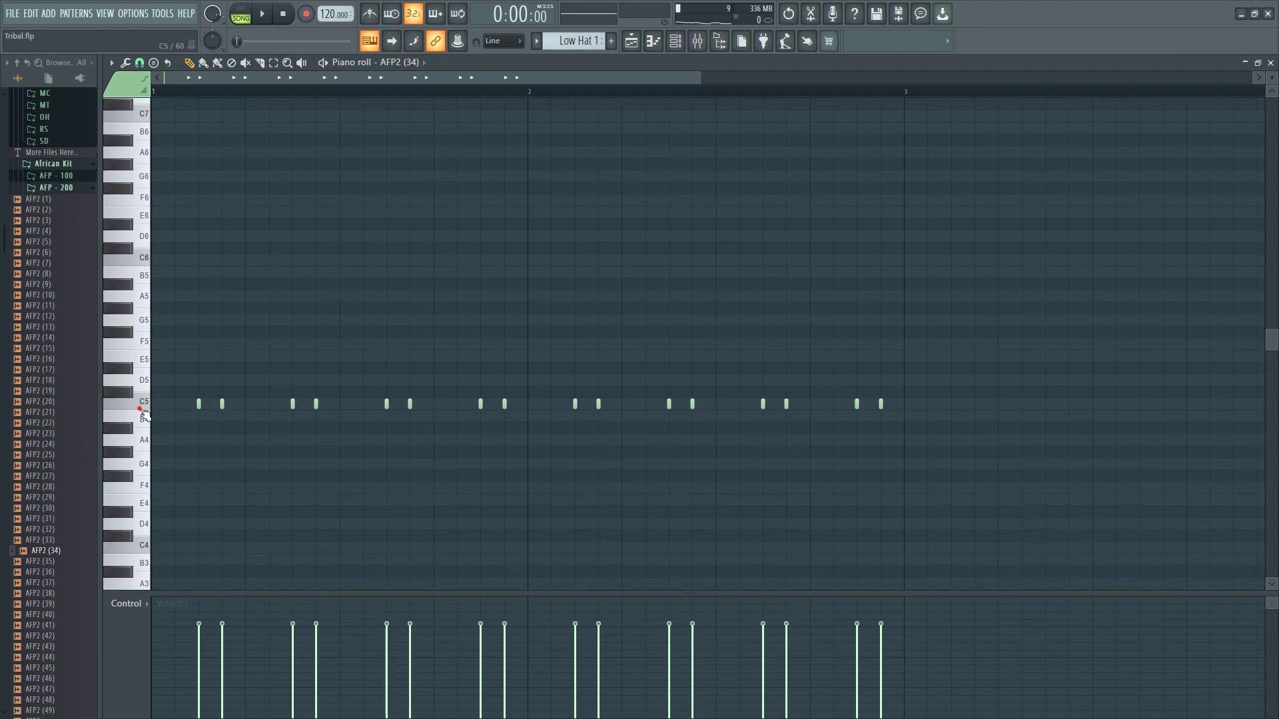
left_click(139, 426)
left_click(131, 434)
left_click(135, 445)
left_click(134, 446)
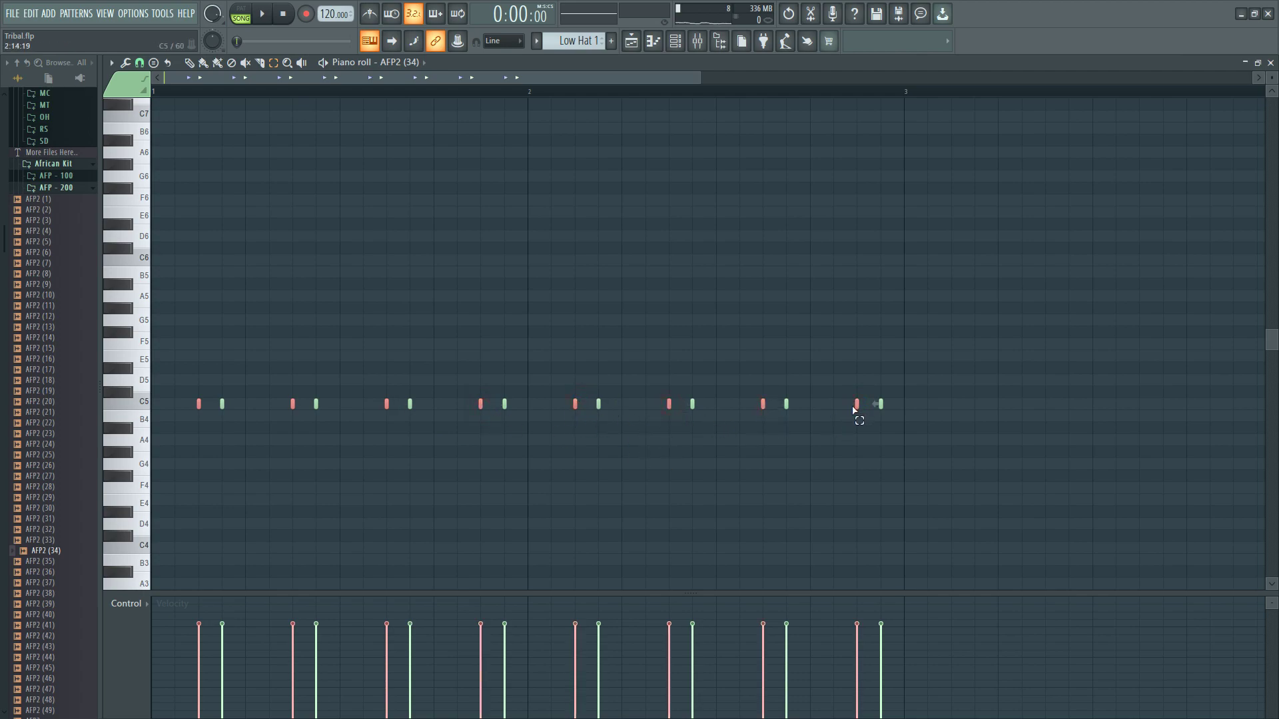
- Lower the first note of each pair to A4, raise the second to E5, and play the pattern
key("Down")
key("Down")
key("Down")
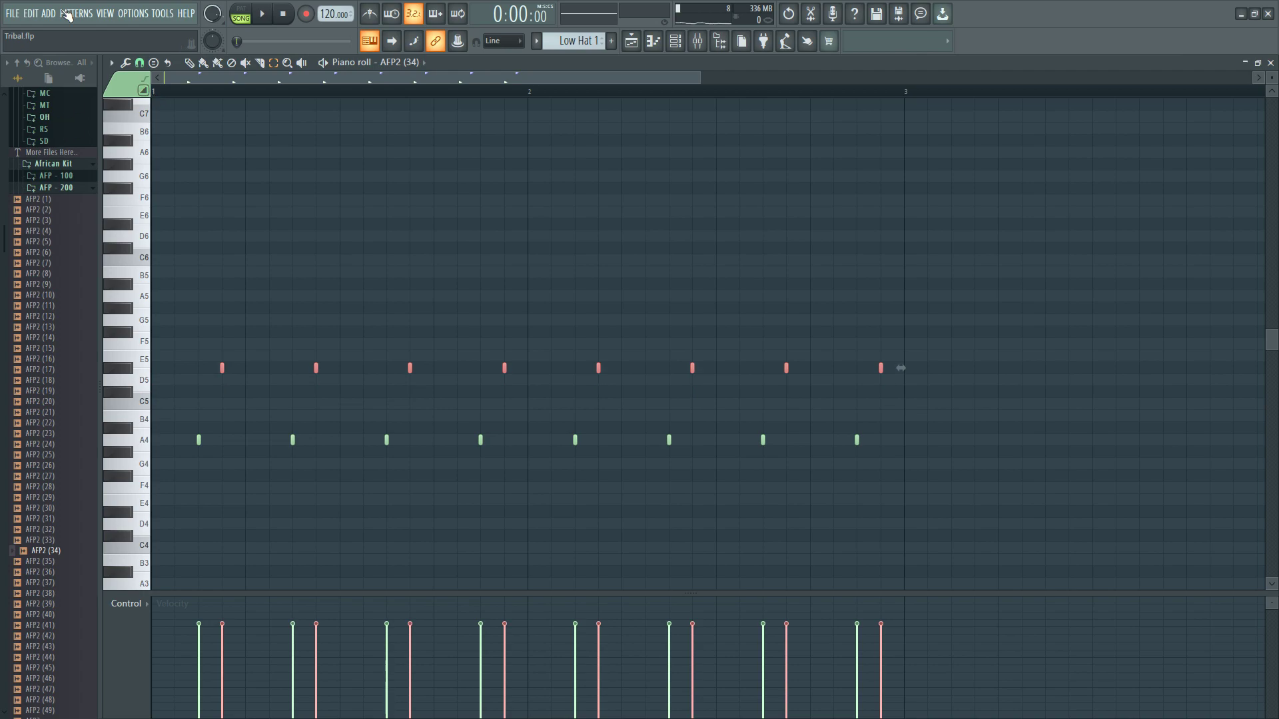
left_click(260, 14)
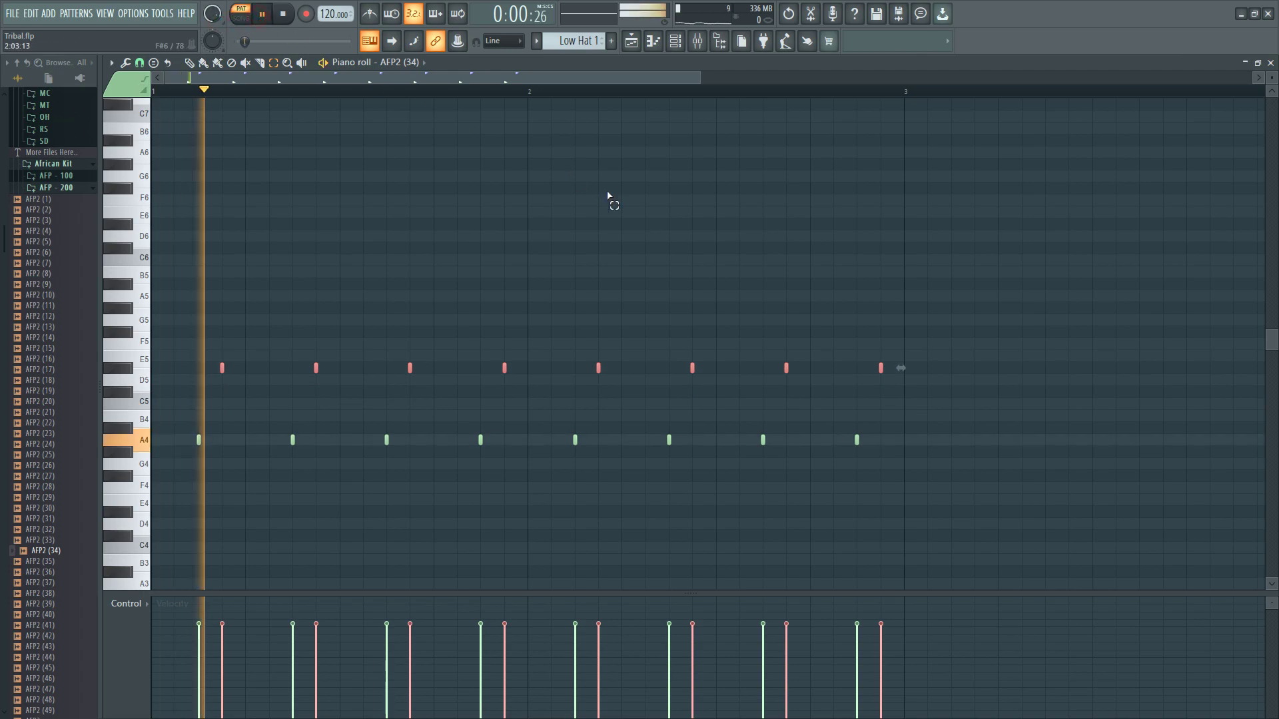
key("space")
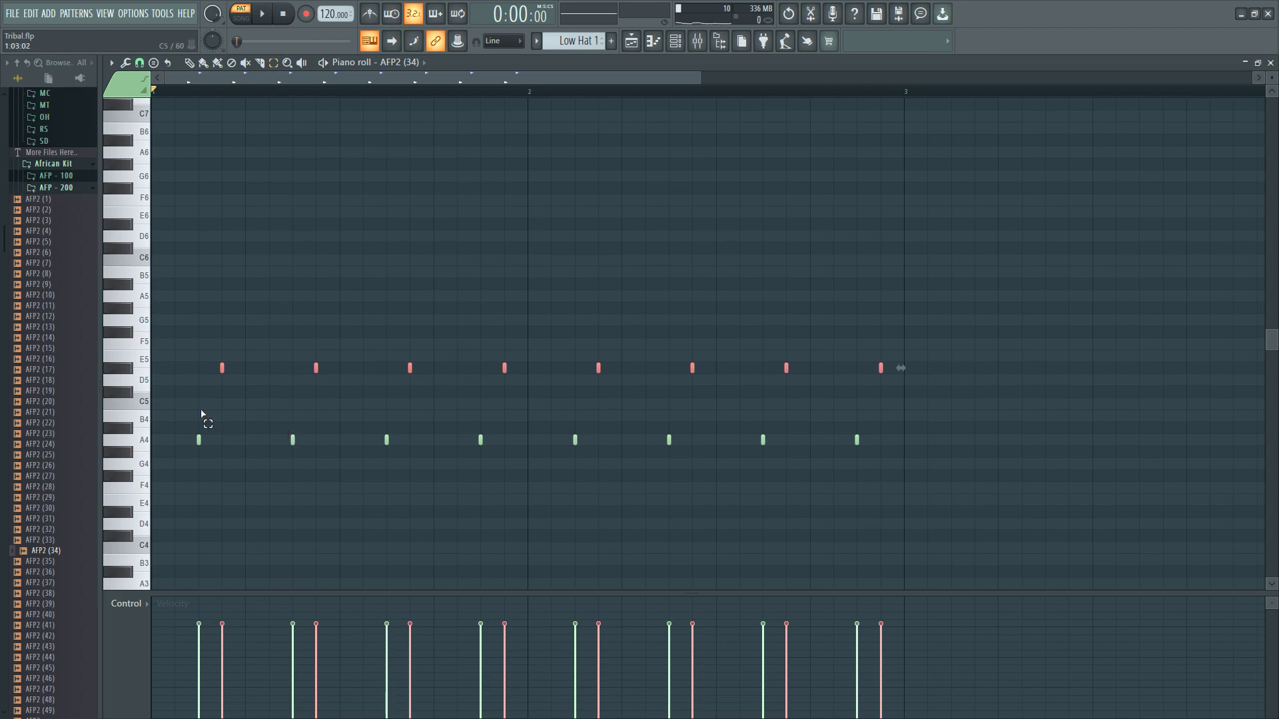
- Raise the first note of each pair to A6 and lower the second notes to A4 while the pattern plays
double_click(128, 443)
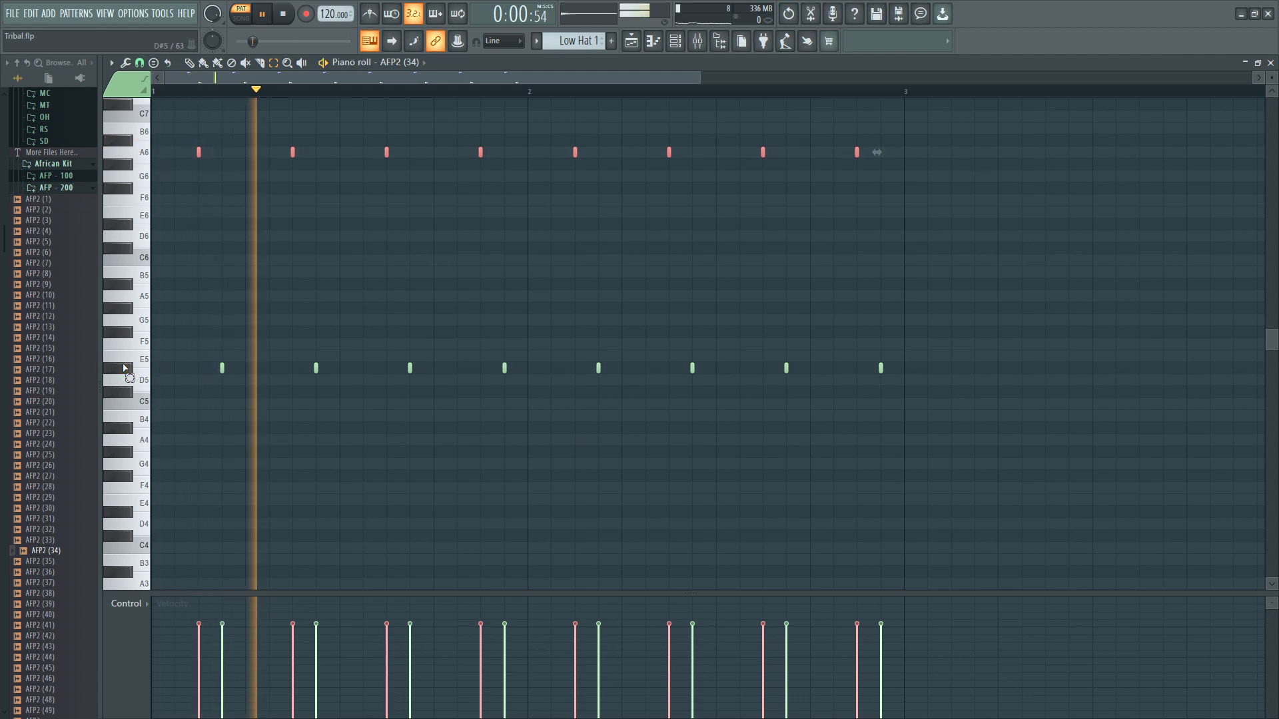
double_click(125, 368)
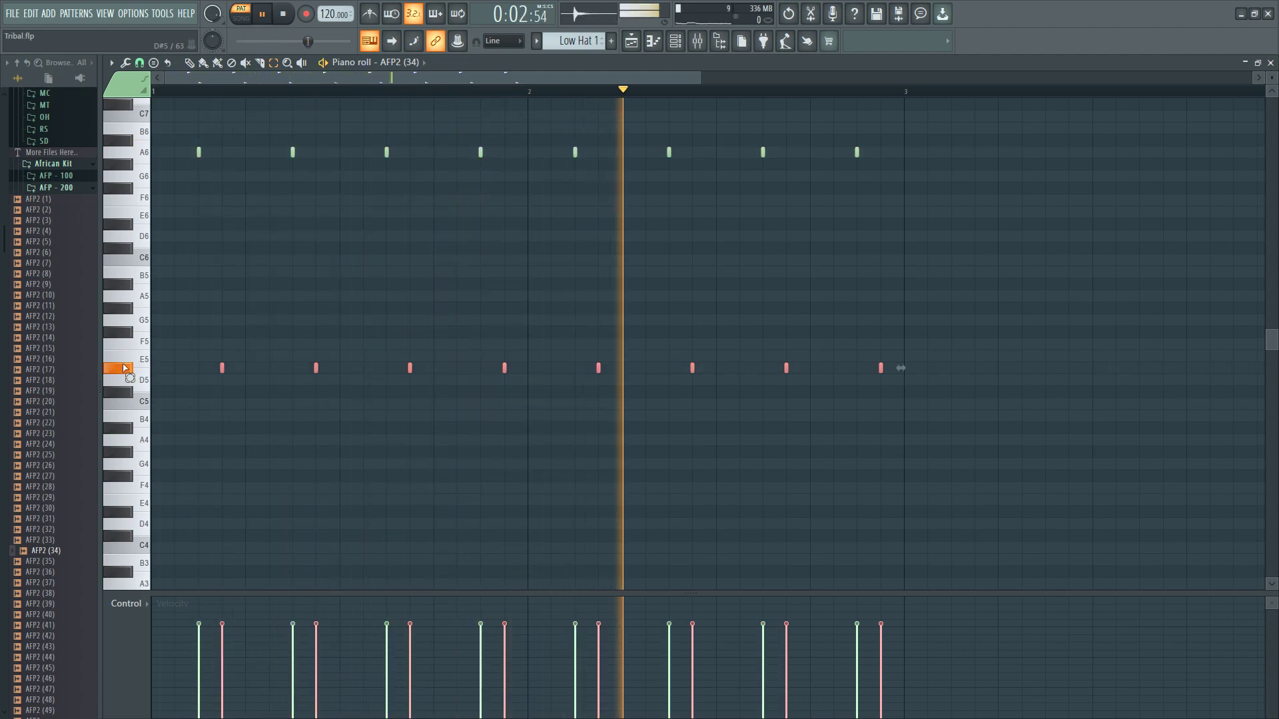
key("Down")
key("Down")
key("Down")
key("Down")
key("Down")
key("Down")
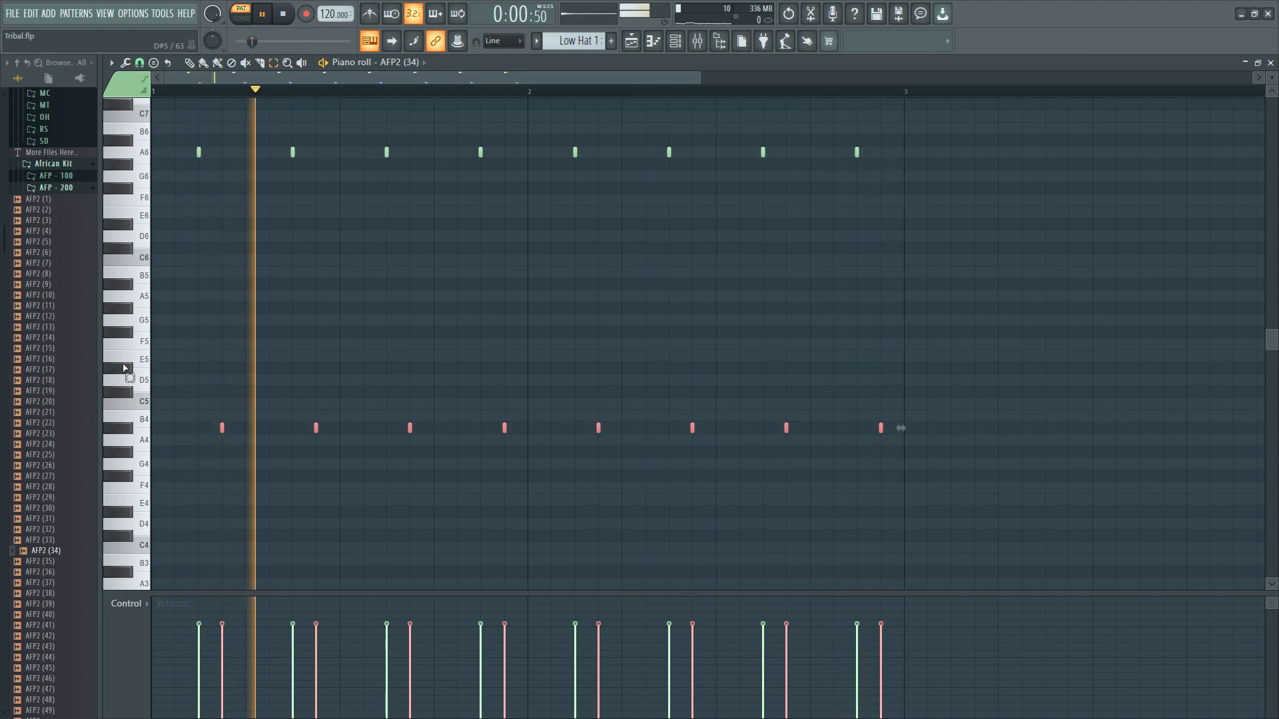
- Move the first note of each pair from A6 to F5, trying different pitches during playback
double_click(144, 154)
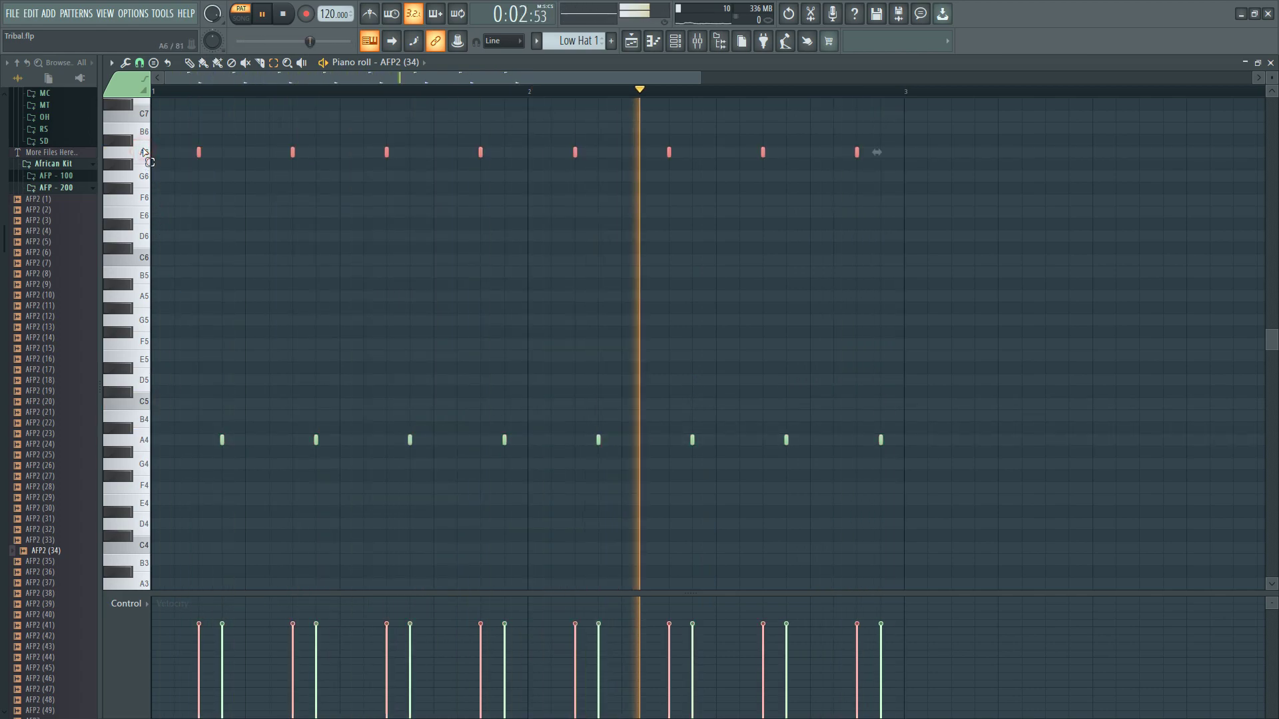
key("Down")
key("Down")
key("Down")
key("ctrl+Down")
key("Down")
key("Down")
key("Down")
key("Down")
key("Down")
key("Down")
key("Down")
key("Down")
key("Up")
key("Up")
key("Up")
key("Up")
key("Up")
key("Up")
key("Up")
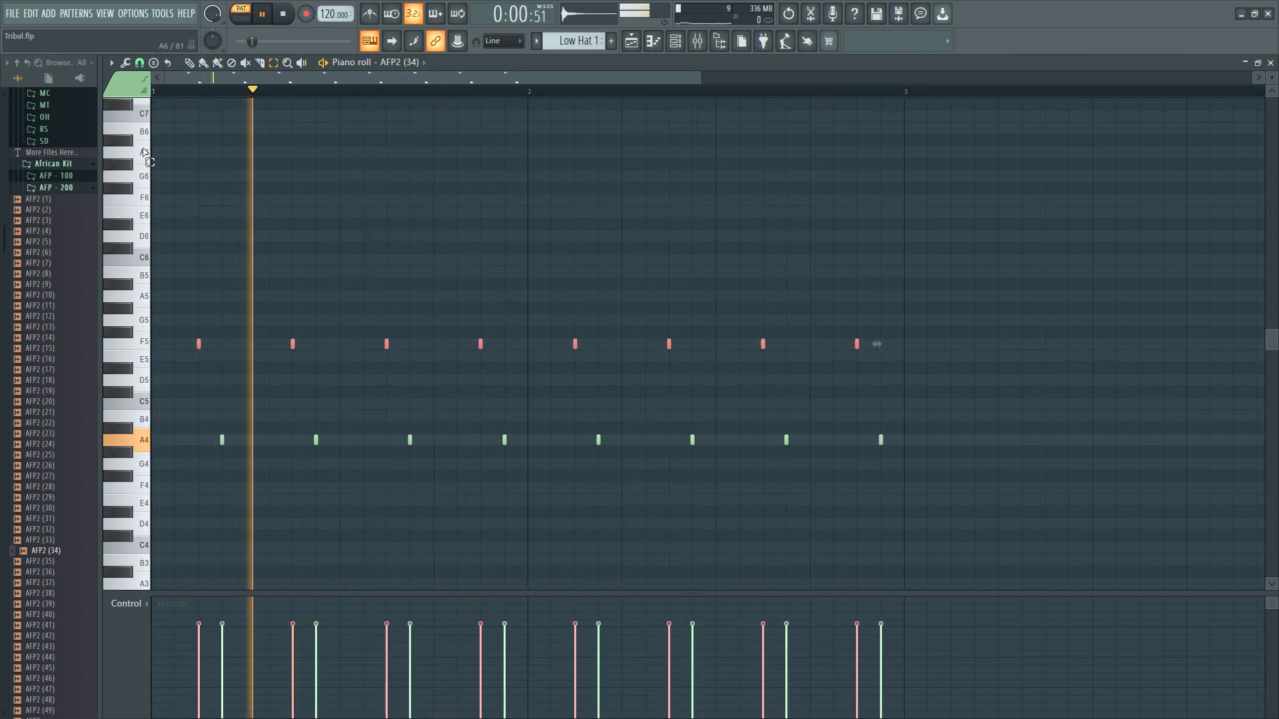
- Raise the second note of each pair by one semitone to A#4
left_click(145, 439)
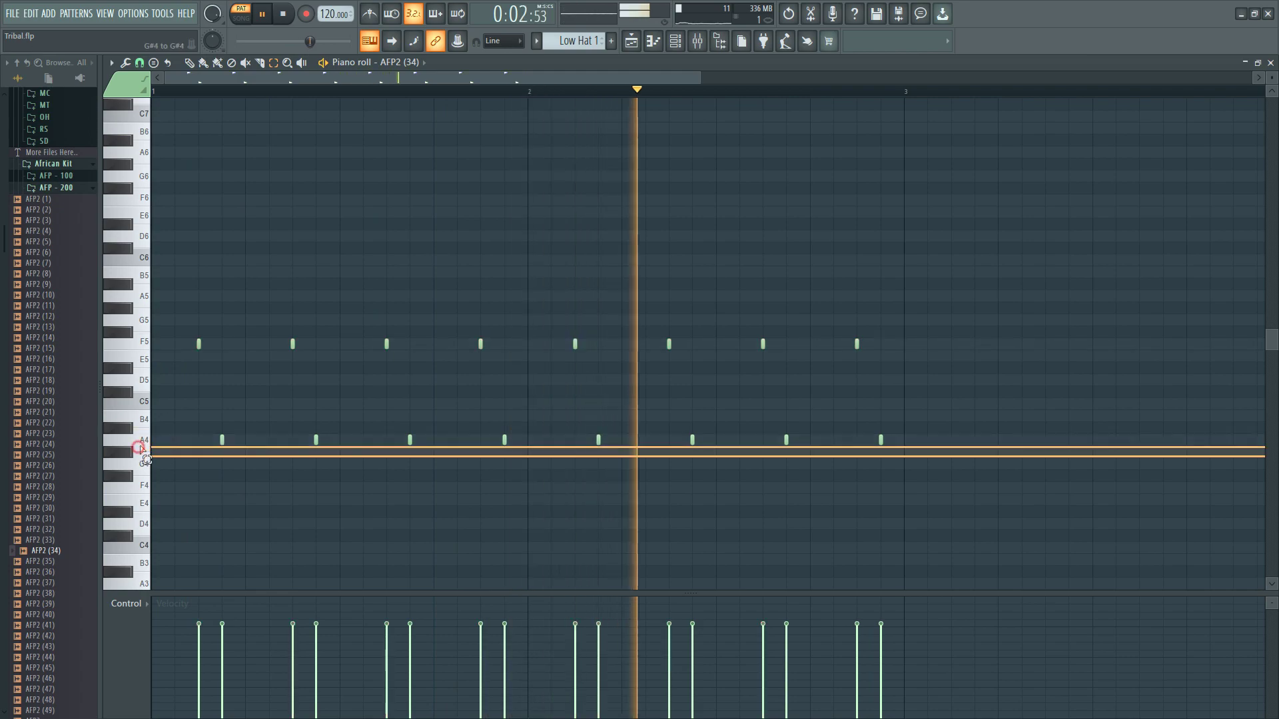
left_click(141, 445)
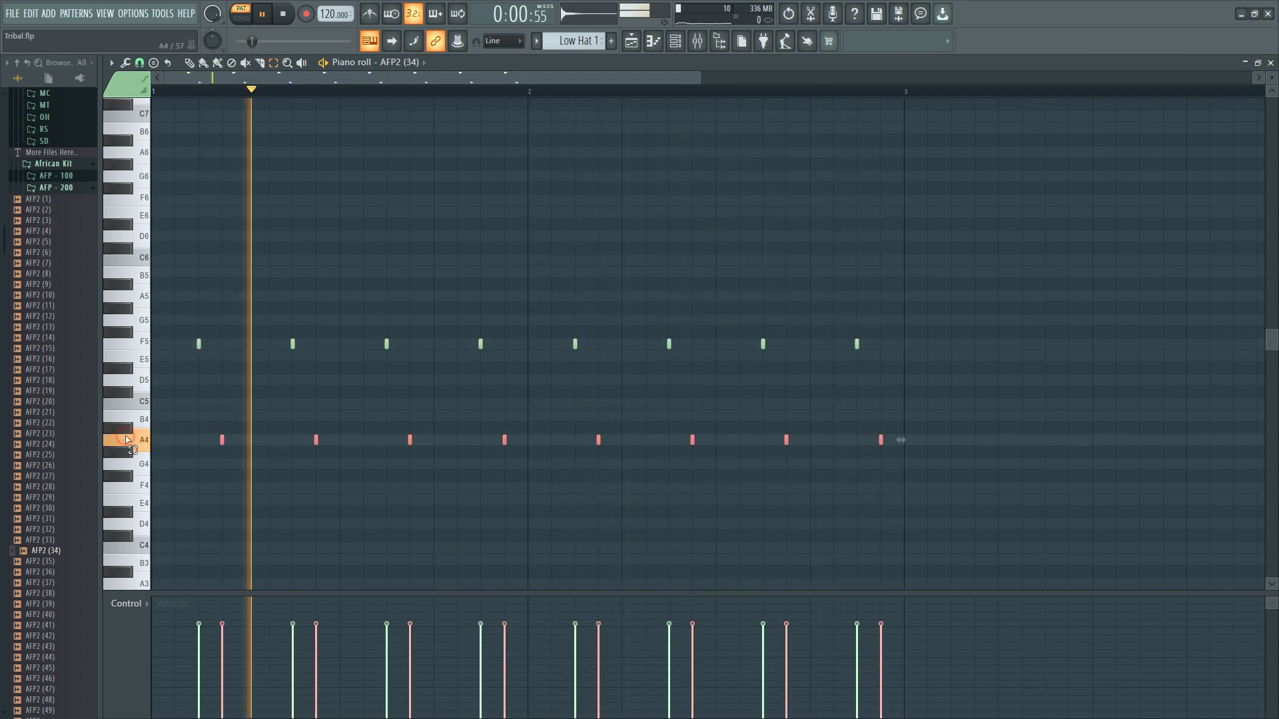
key("Up")
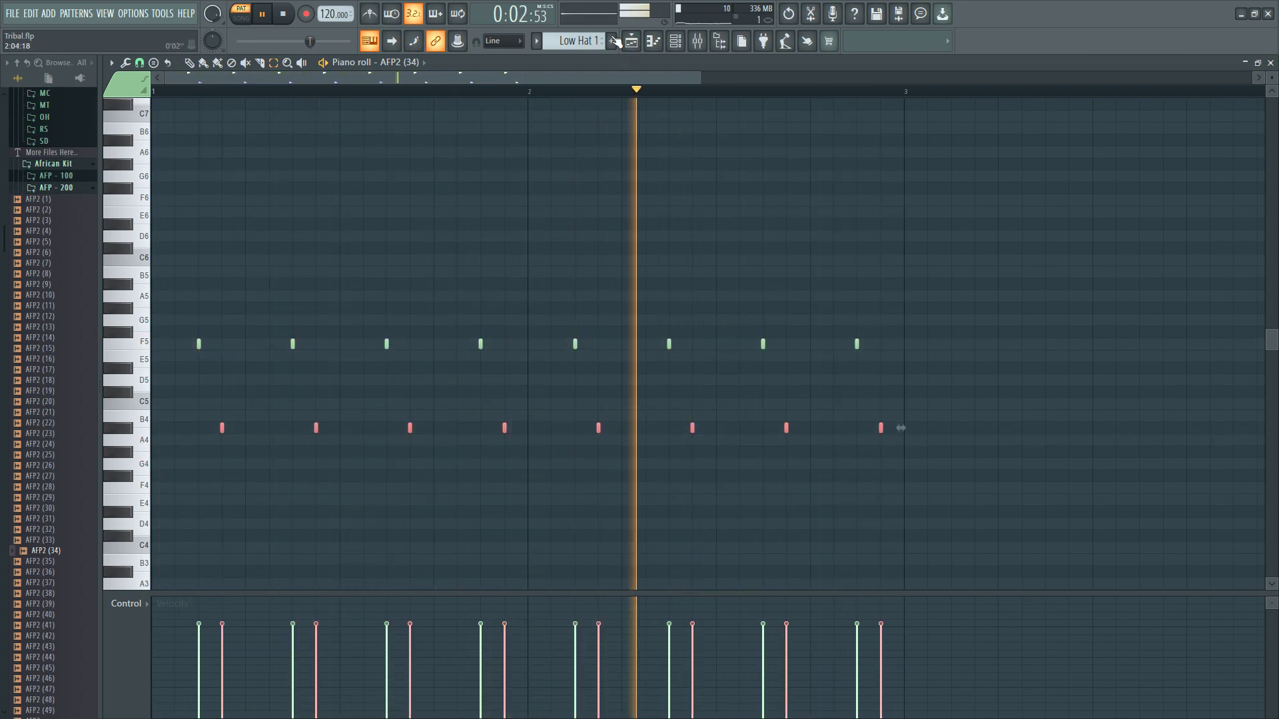
- Play the song from about bar 73 in the playlist to hear the new hats with the other tracks
left_click(651, 42)
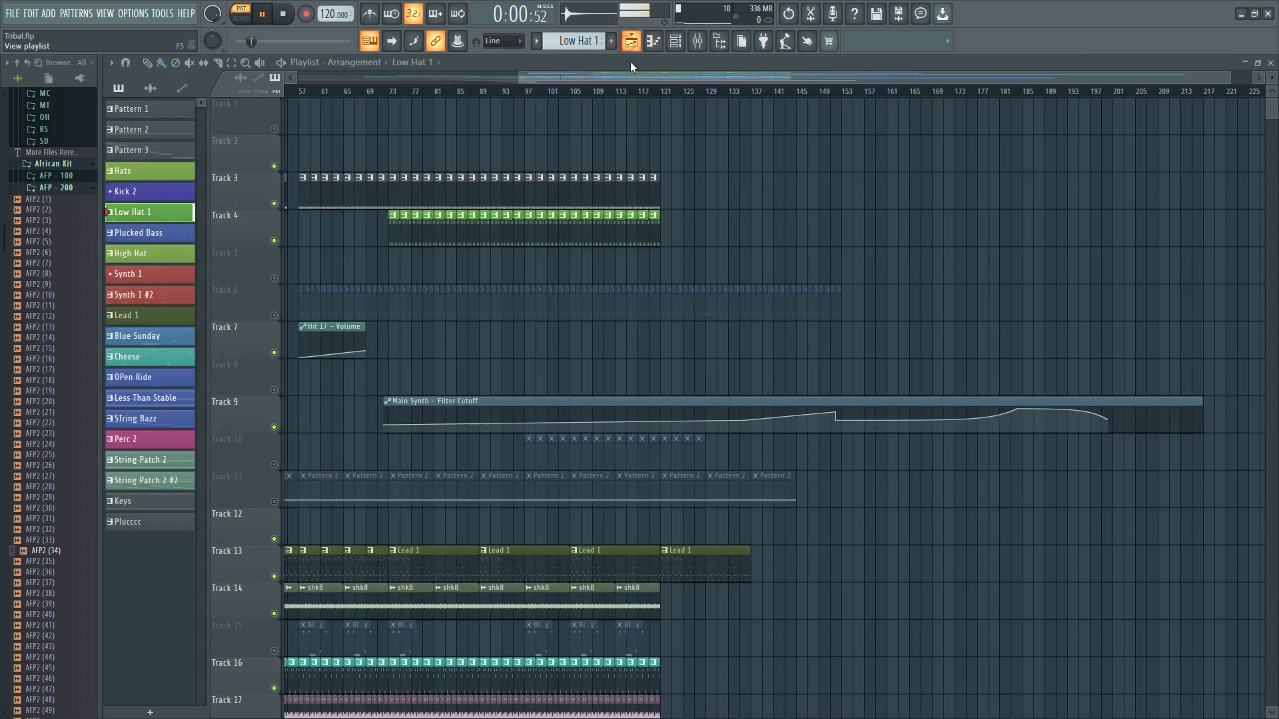
left_click(394, 95)
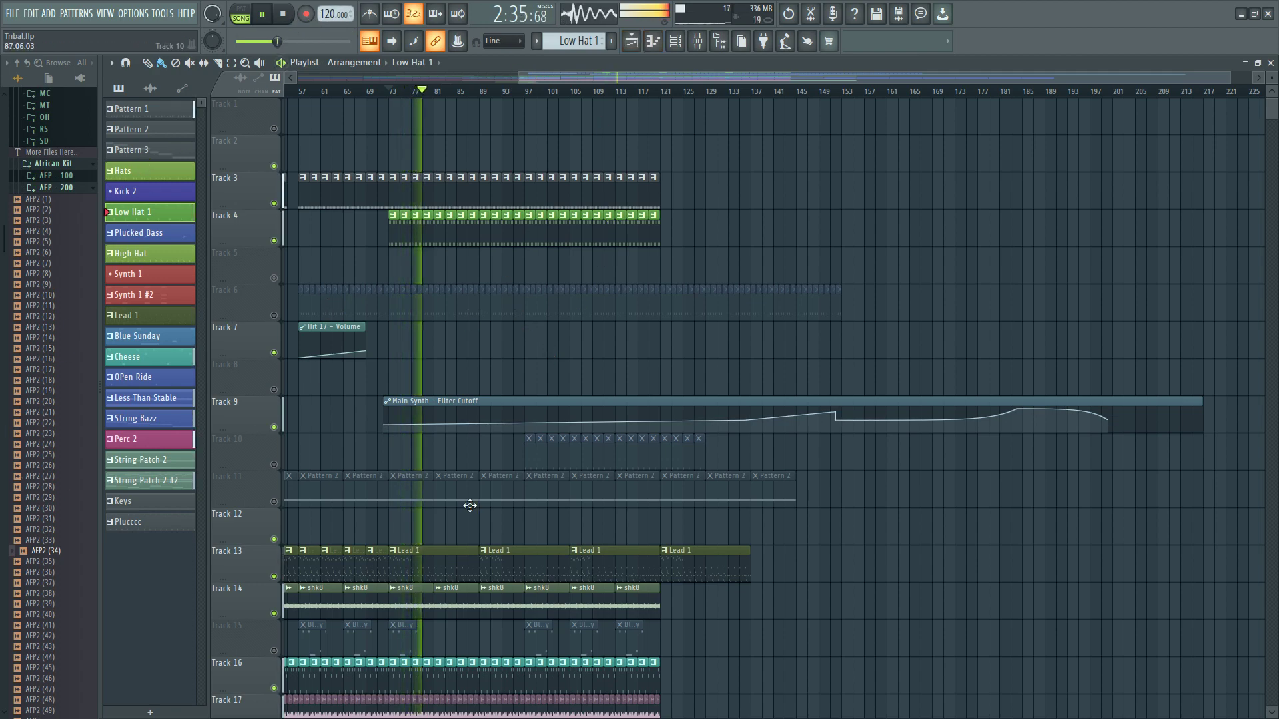
scroll(470, 506, "down", 8)
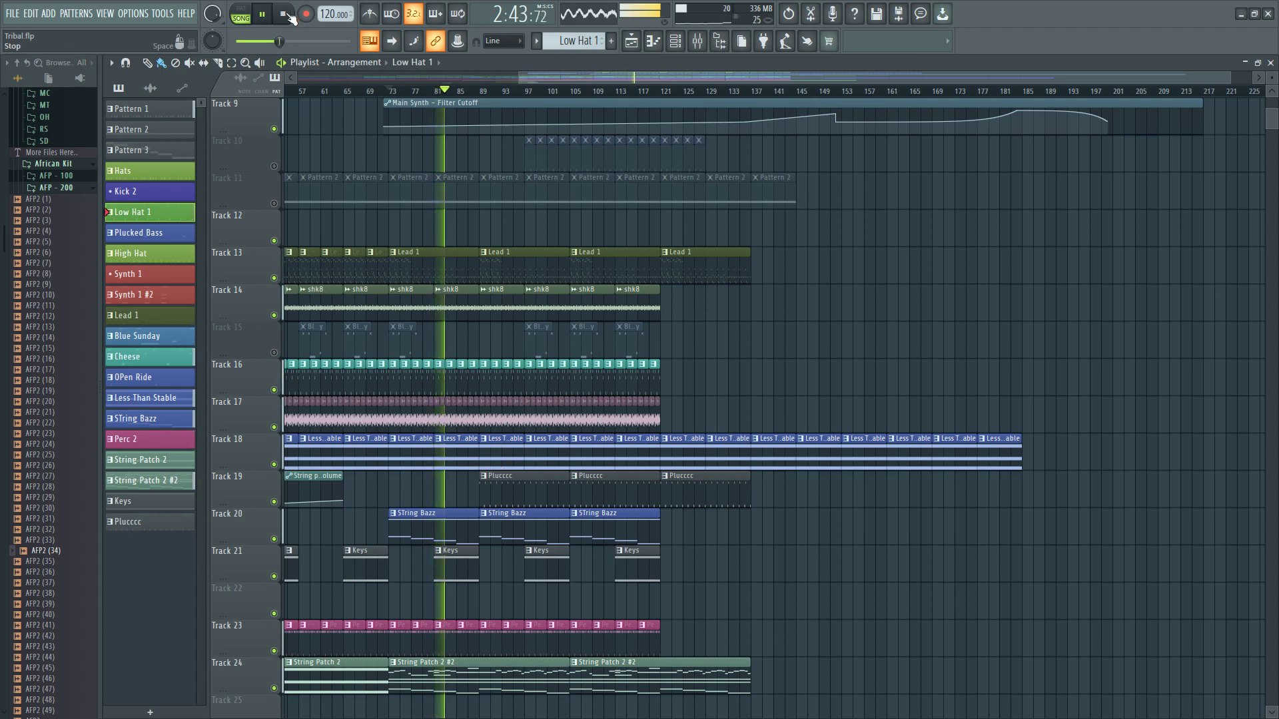
scroll(597, 349, "up", 7)
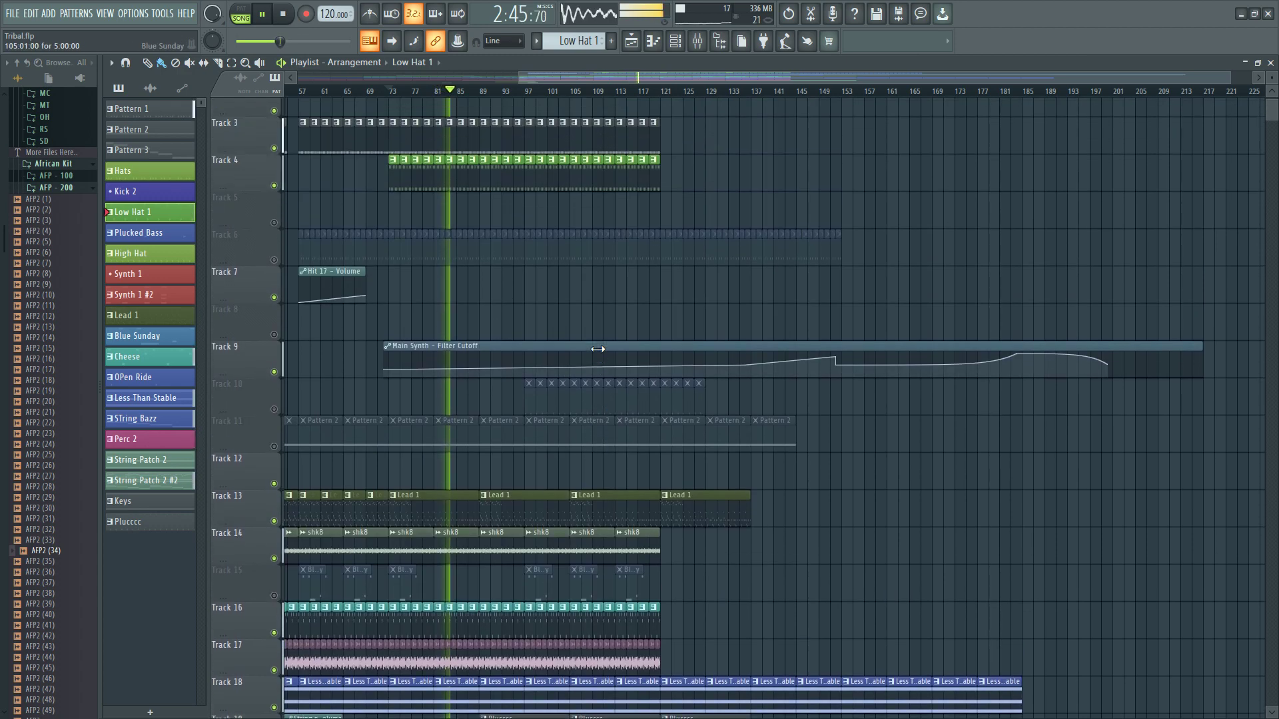
- Delete Track 3's Pattern 1 clips at bar 89 and from bar 93 to bar 105, stopping the song
scroll(484, 93, "up", 3)
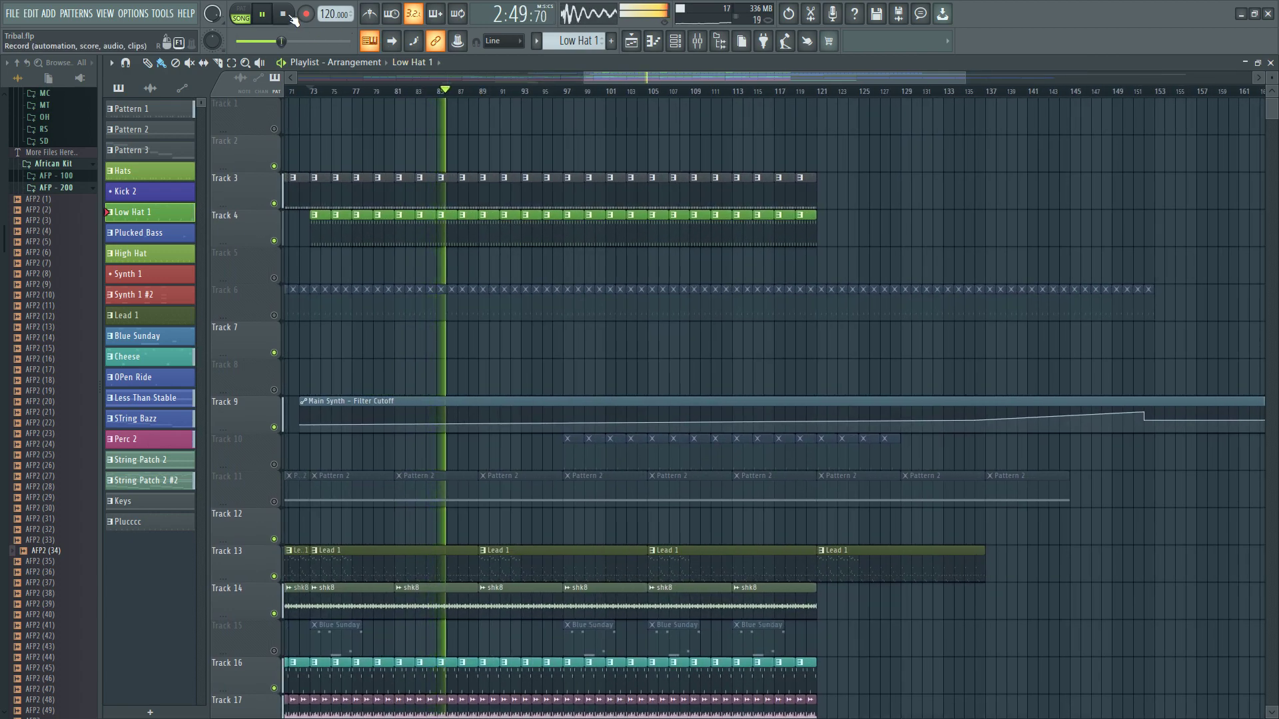
scroll(505, 96, "up", 2)
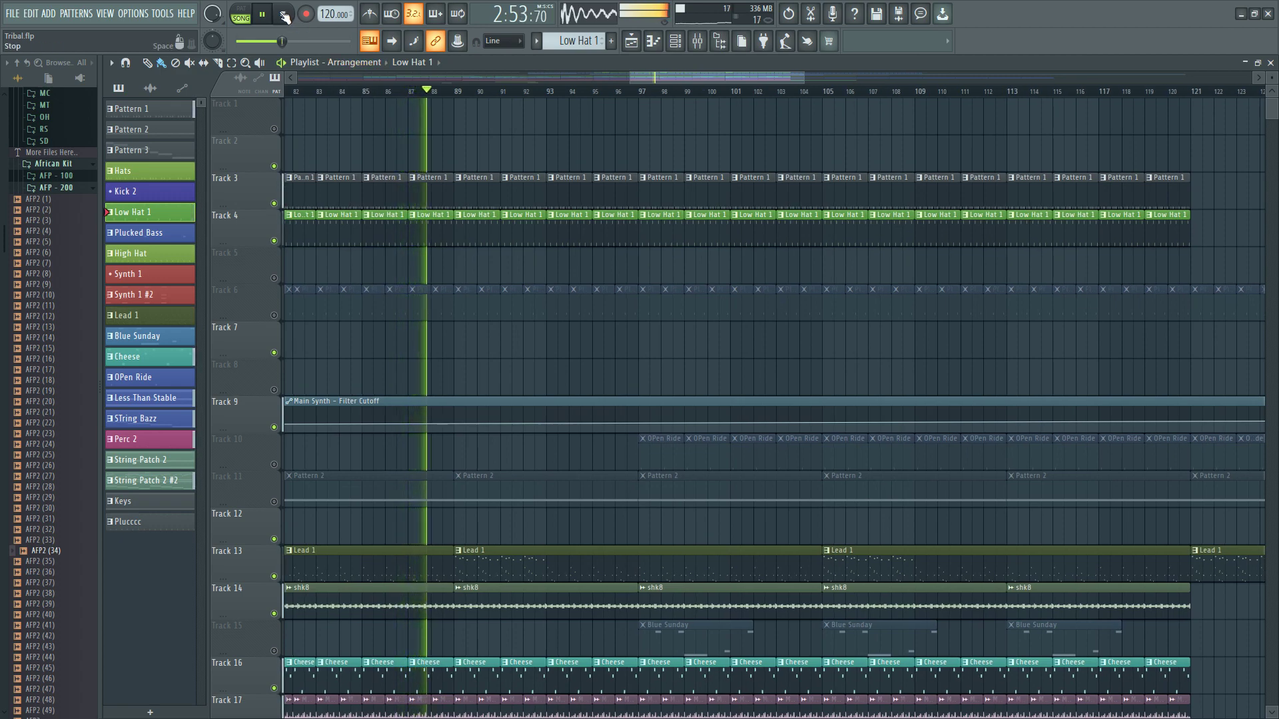
right_click(493, 197)
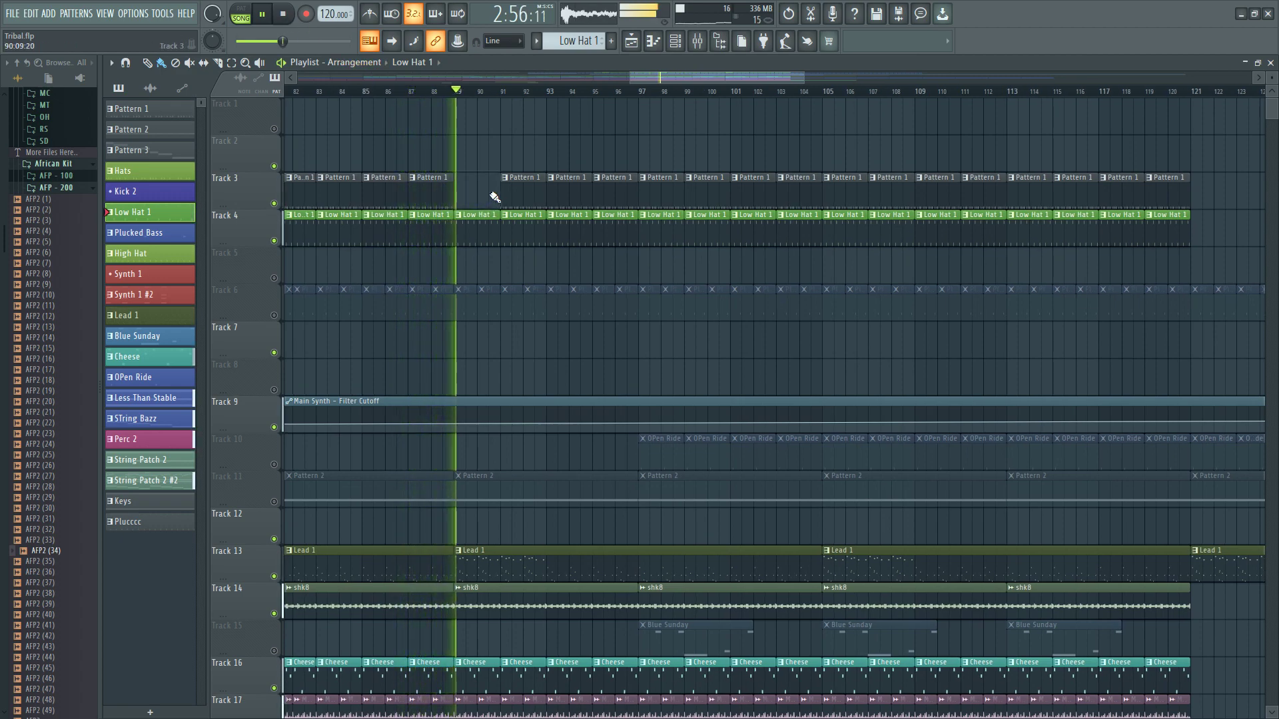
left_click(286, 15)
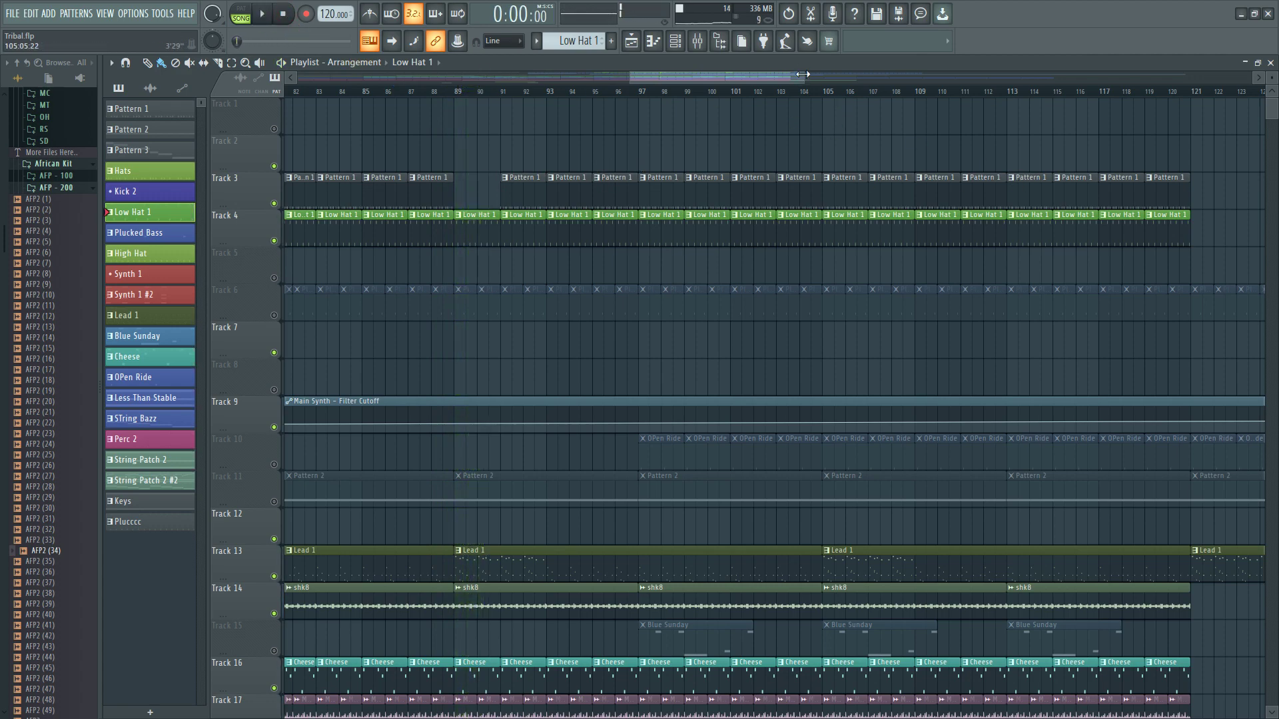
left_click_drag(802, 74, 813, 74)
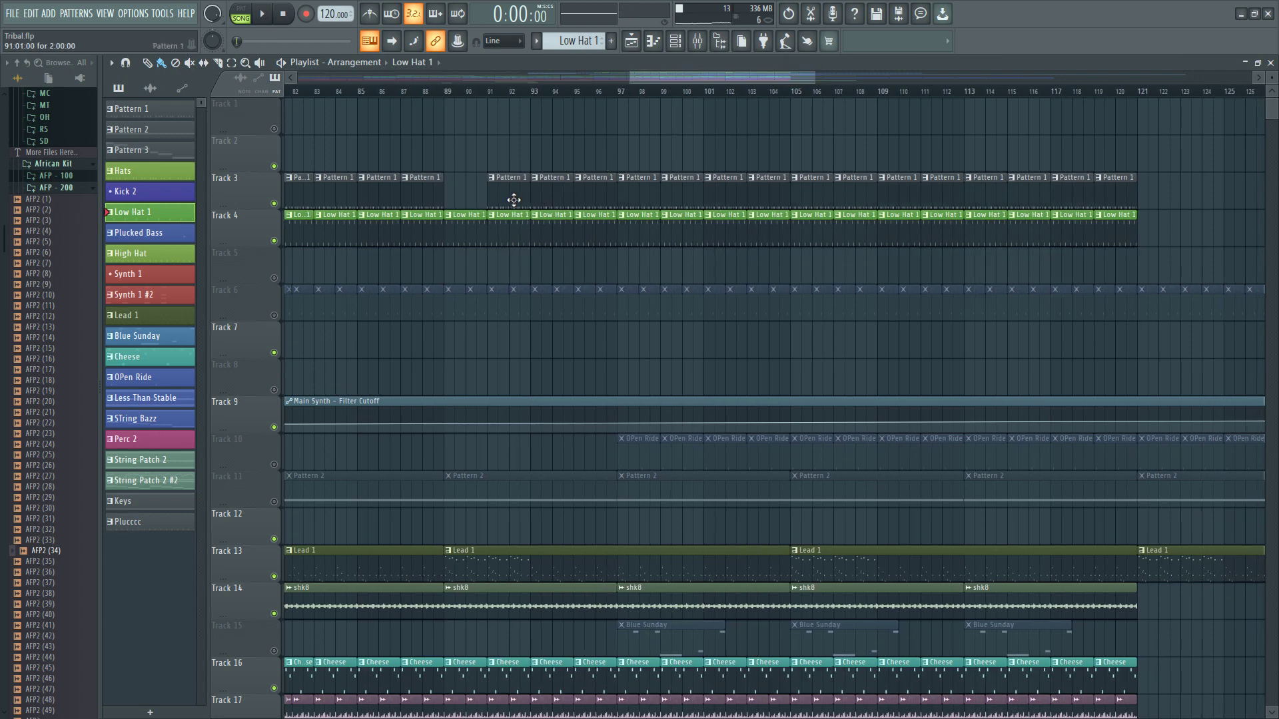
right_click(543, 197)
left_click_drag(775, 190, 518, 189)
- Make the Pattern 1 clip at bar 91 unique and fill its Main Kick channel on each 8 steps
left_click(496, 182)
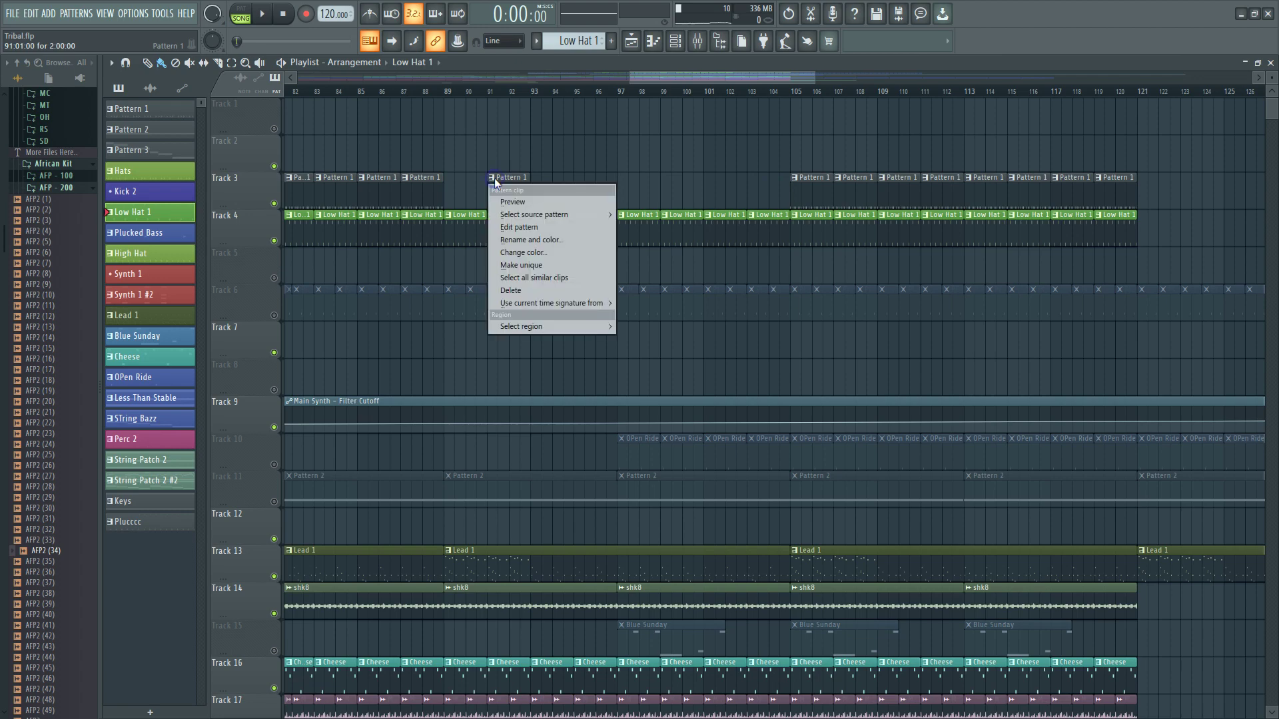
left_click(531, 265)
left_click(694, 42)
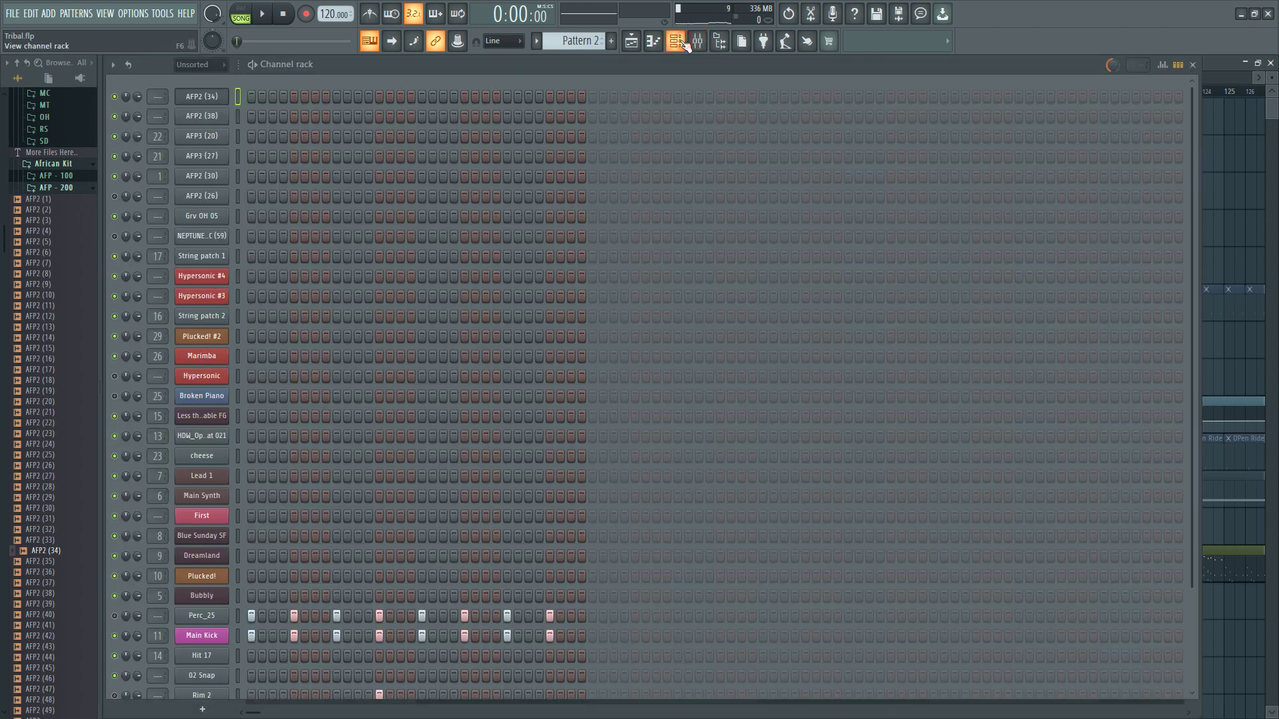
scroll(412, 429, "down", 5)
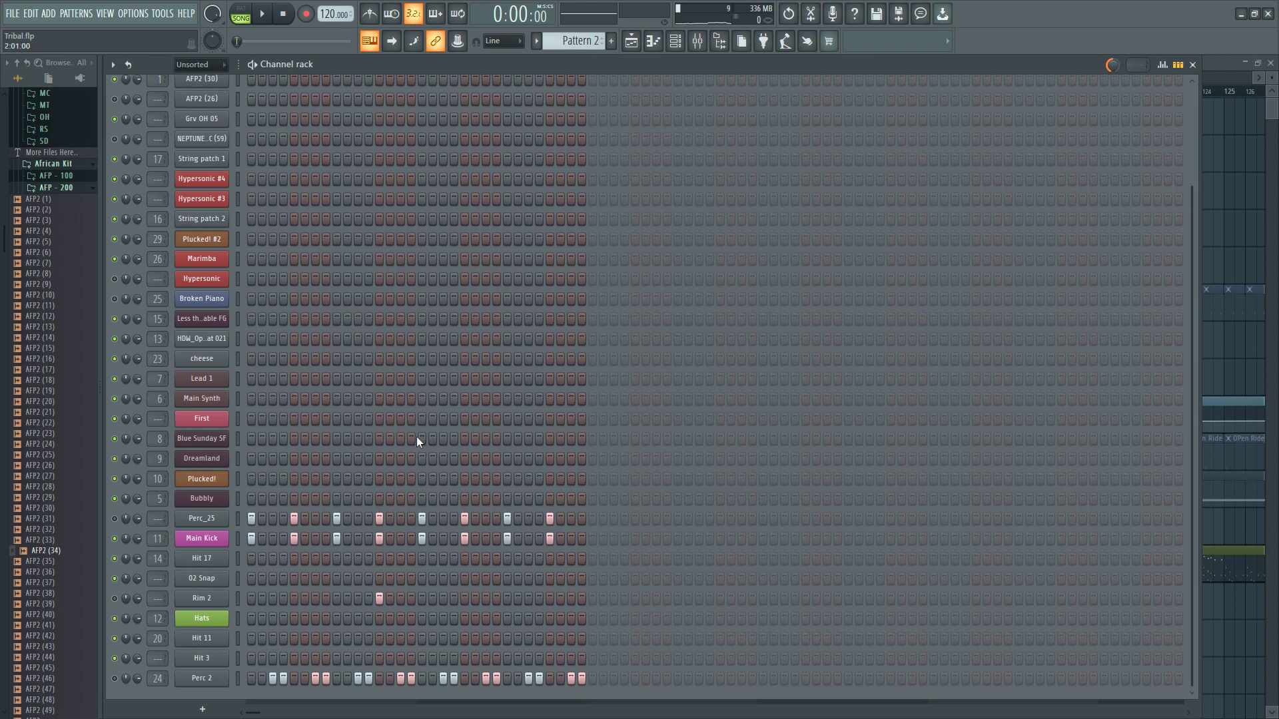
right_click(196, 539)
left_click(439, 598)
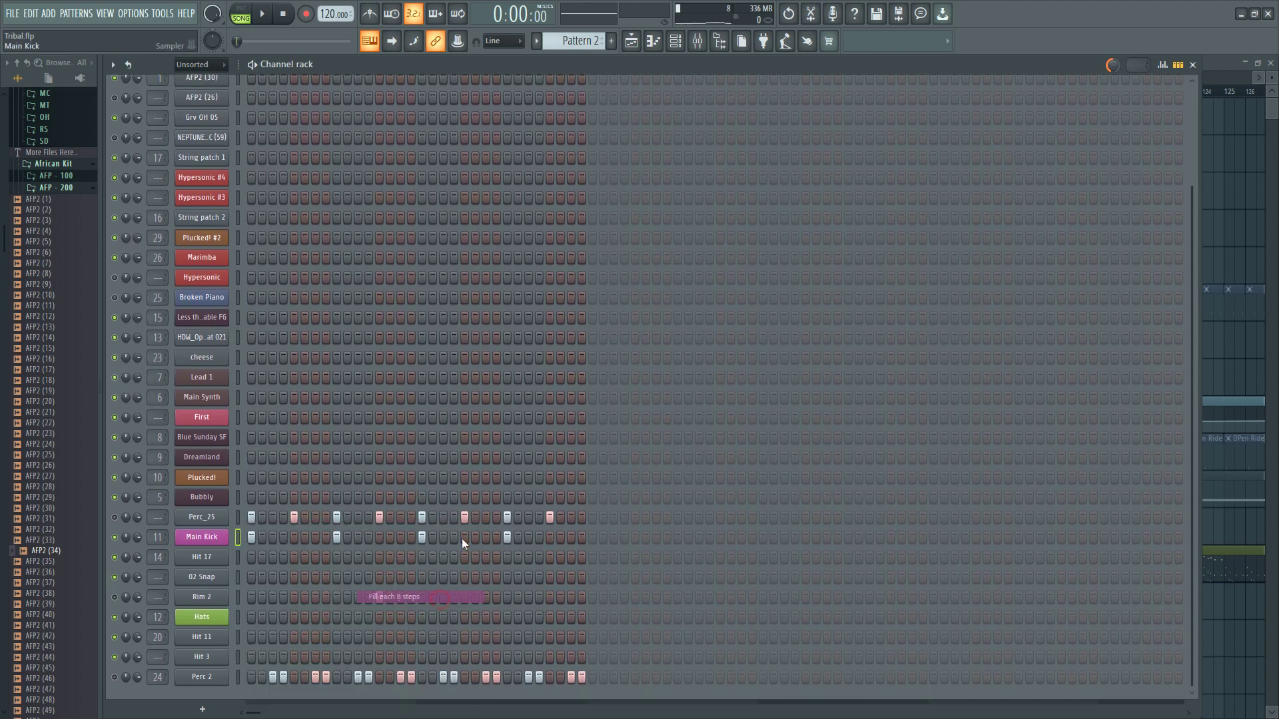
- Fill Track 3 with Pattern 2 clips from bar 93 to bar 105 in the playlist
left_click(632, 49)
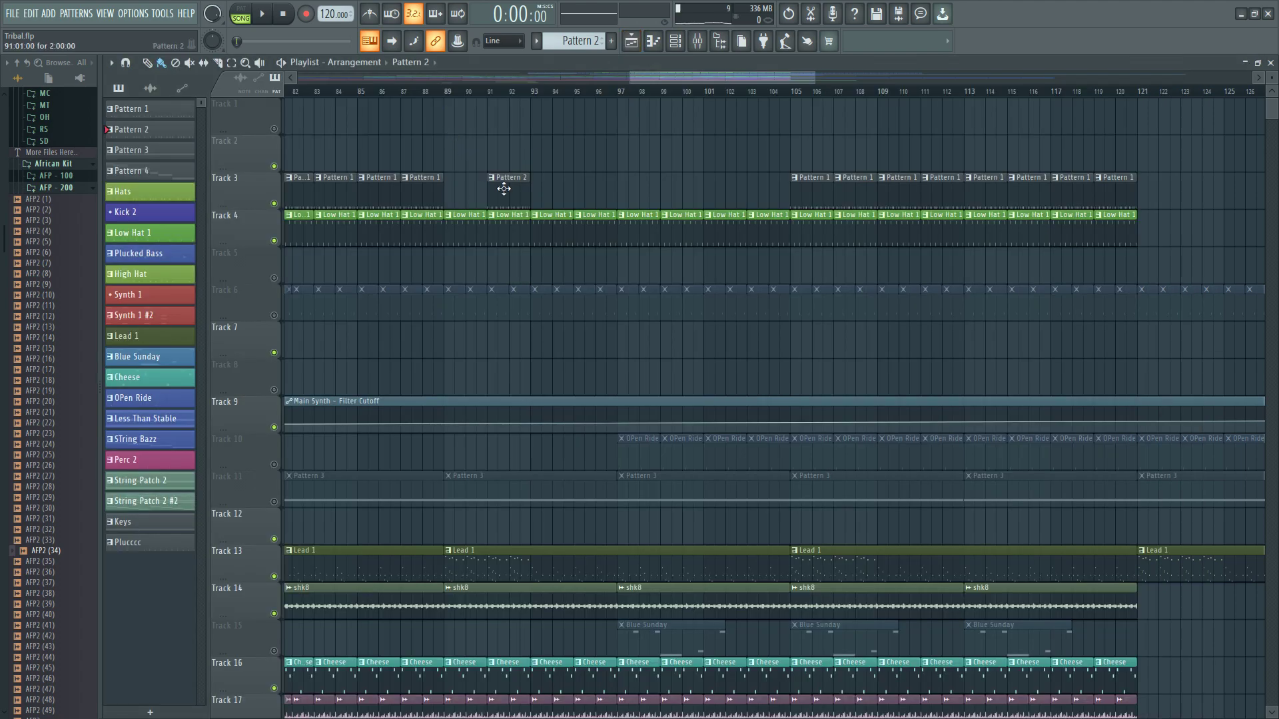
left_click_drag(539, 190, 767, 195)
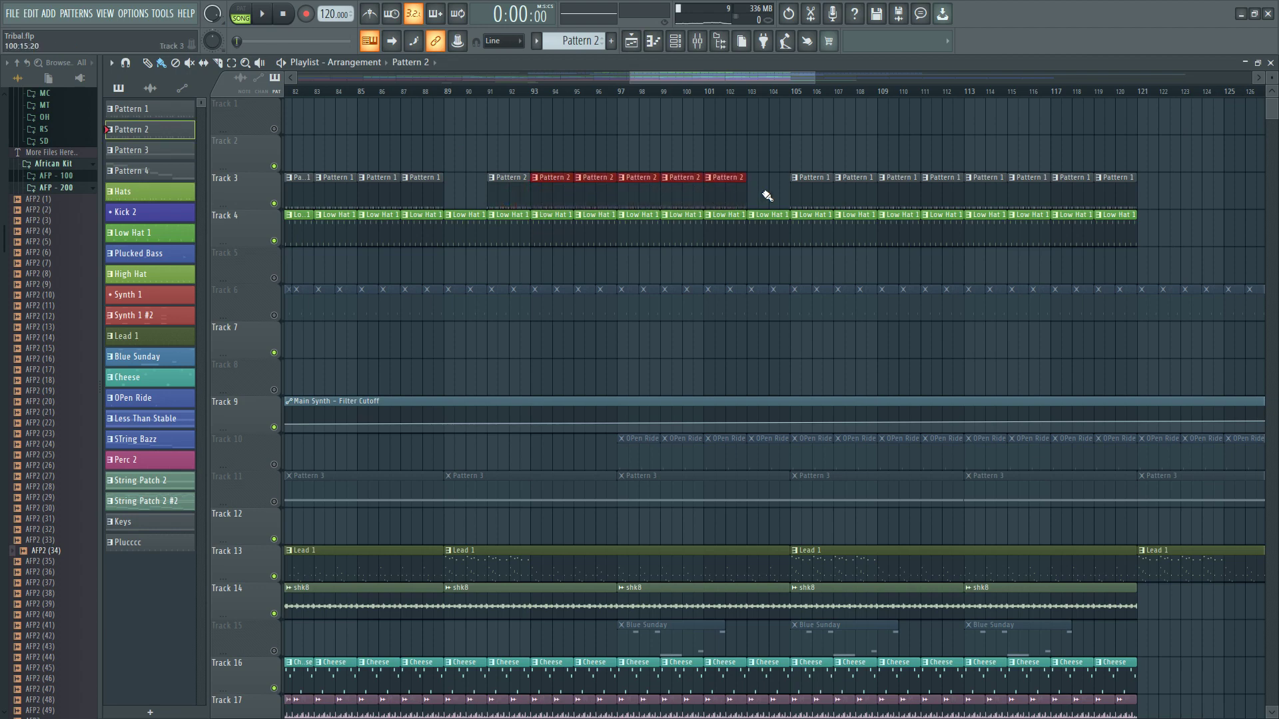
- Audition samples in the AFP - 200 folder and add AFP2 (3) as a new channel above AFP2 (34)
left_click(44, 217)
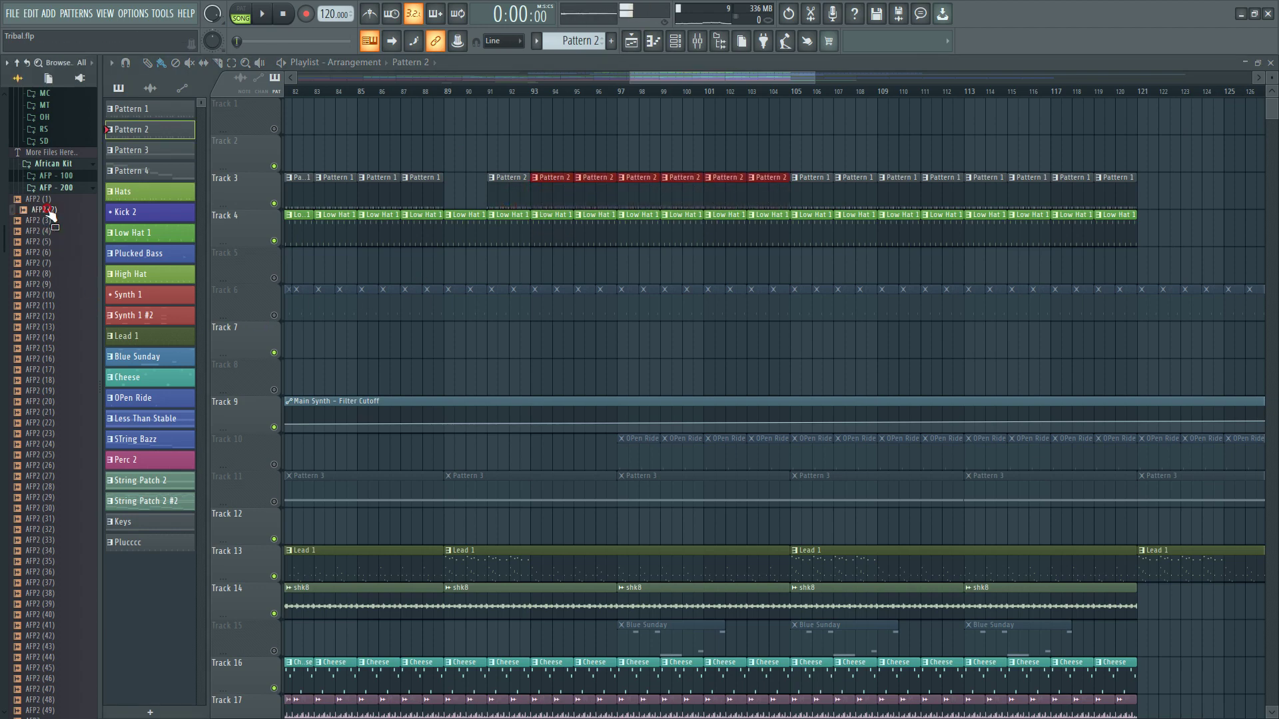
left_click(46, 220)
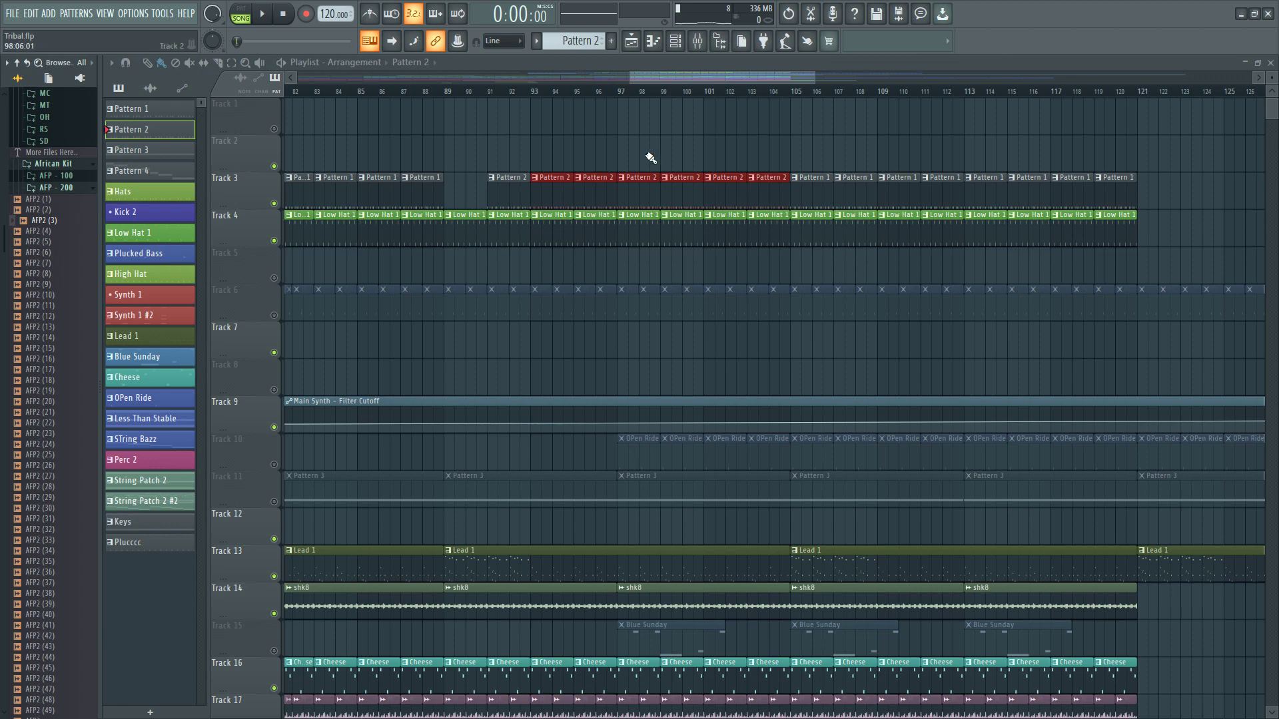
left_click(677, 45)
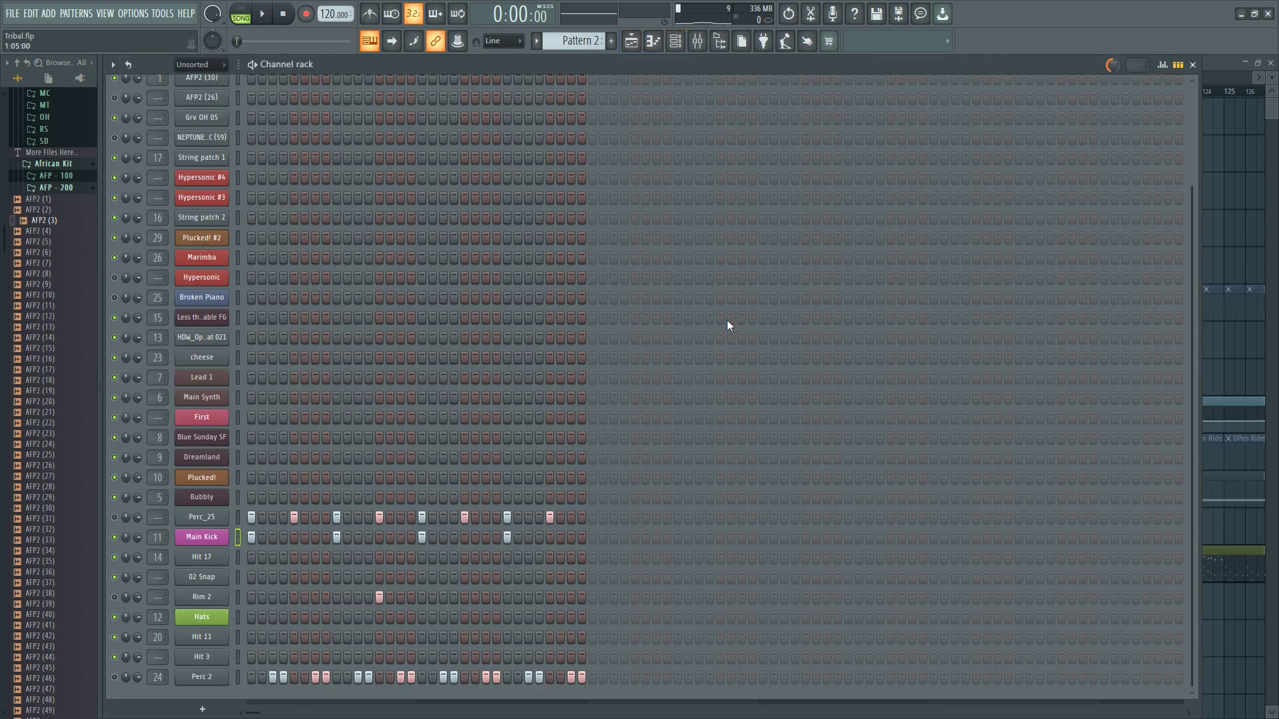
scroll(1114, 357, "up", 5)
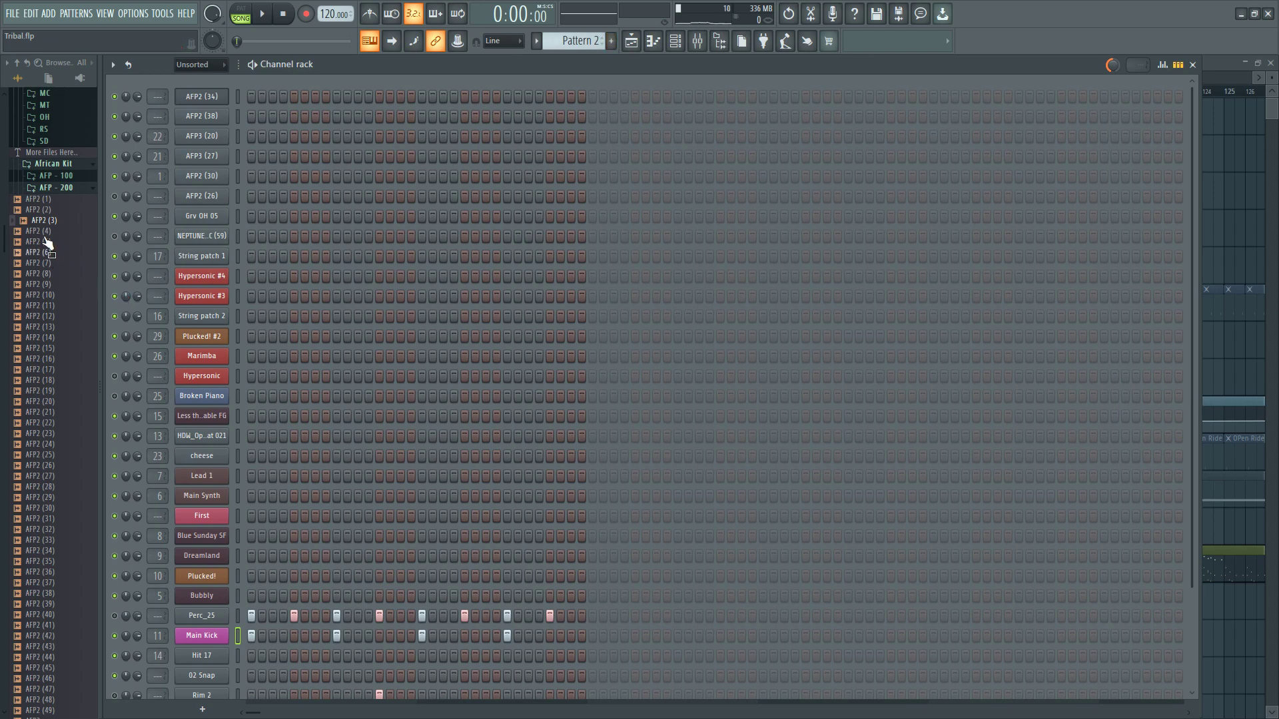
left_click_drag(47, 227, 158, 88)
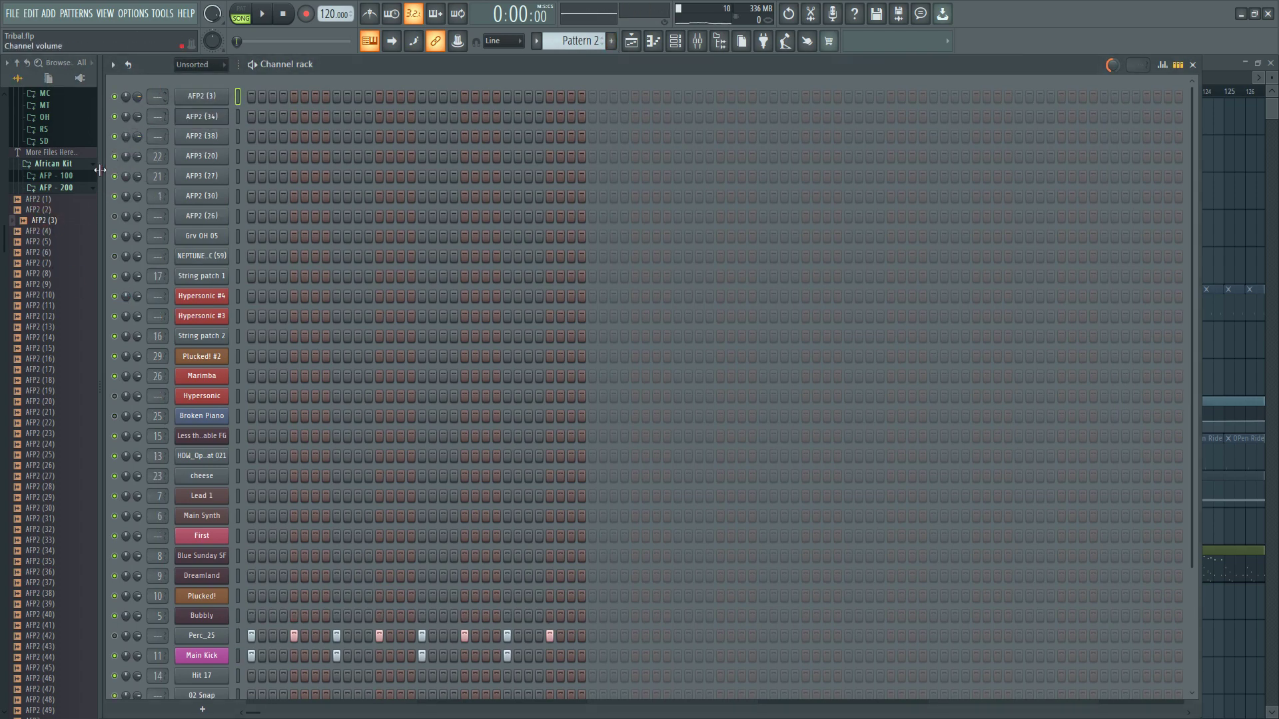
- Route the AFP2 (3) channel to free mixer track 30, lower its fader to about -9.3 dB and play test notes
left_click(220, 98)
left_click(221, 230)
mouse_move(346, 248)
left_click(453, 269)
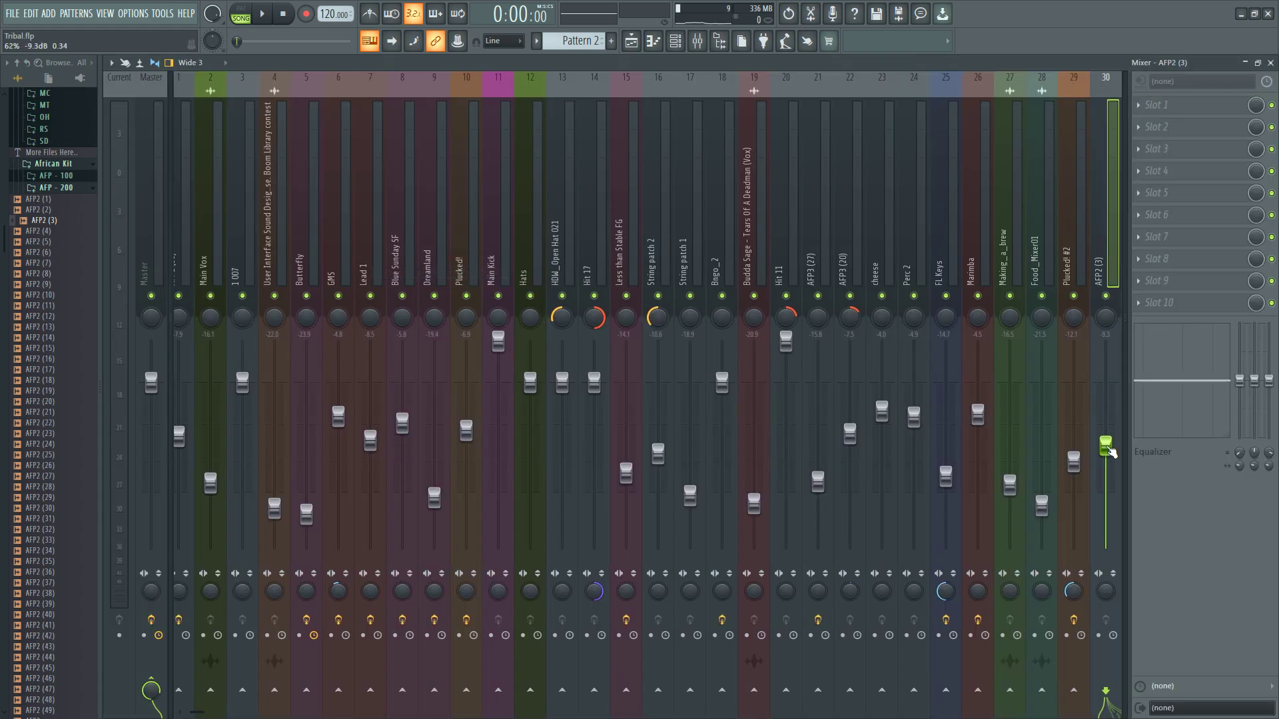
key("i")
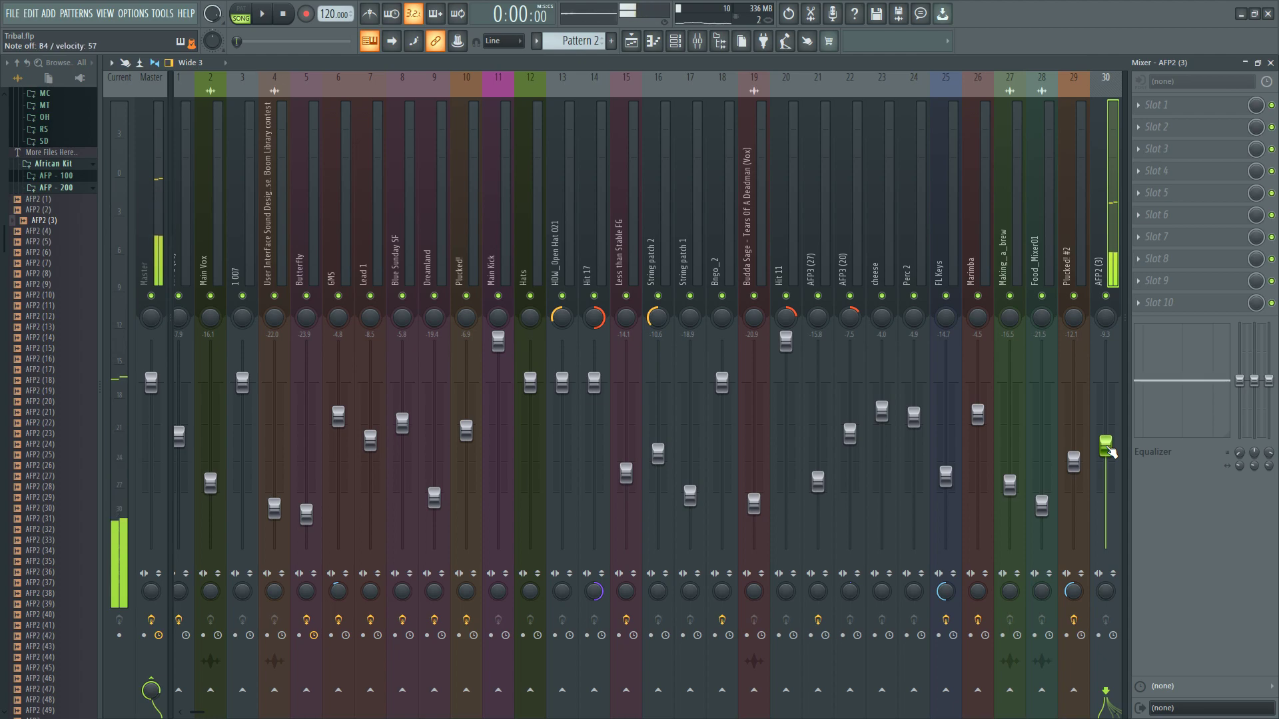
key("m")
key("z")
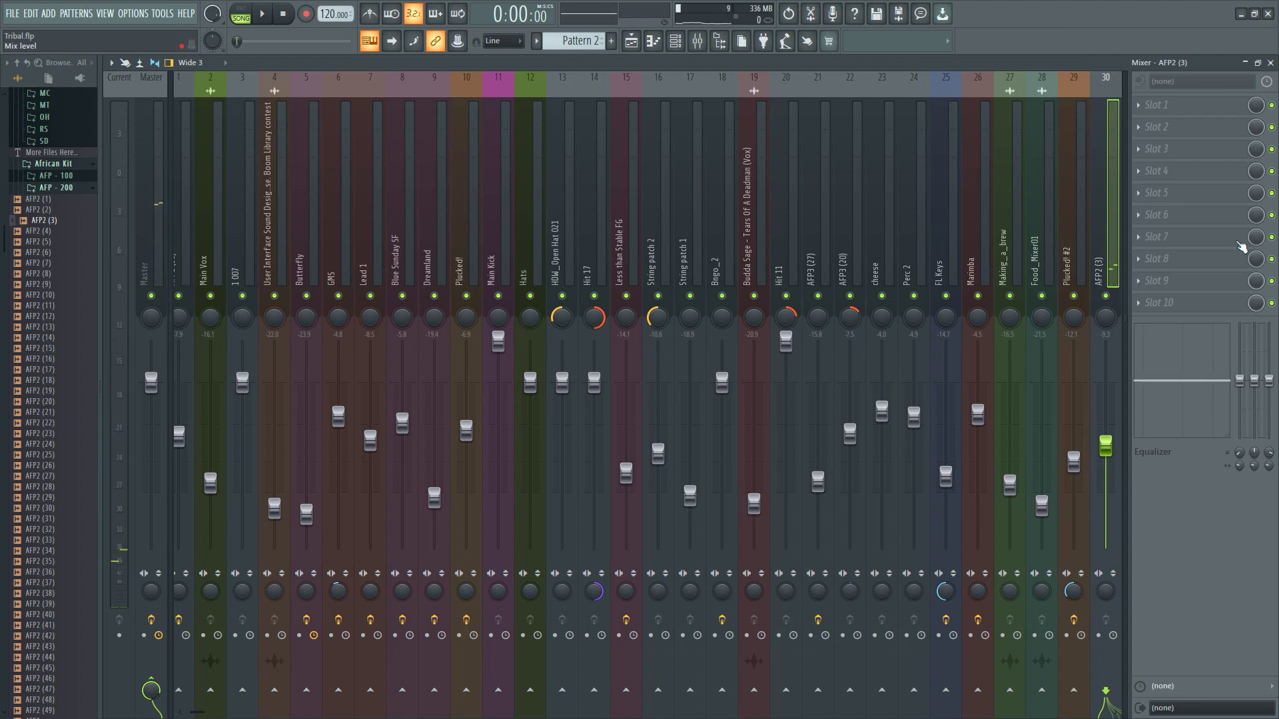
- Load Fruity Reeverb 2 in slot 5 of the AFP2 (3) mixer track with a 4.4 s decay and play test notes
left_click(1175, 192)
left_click(929, 223)
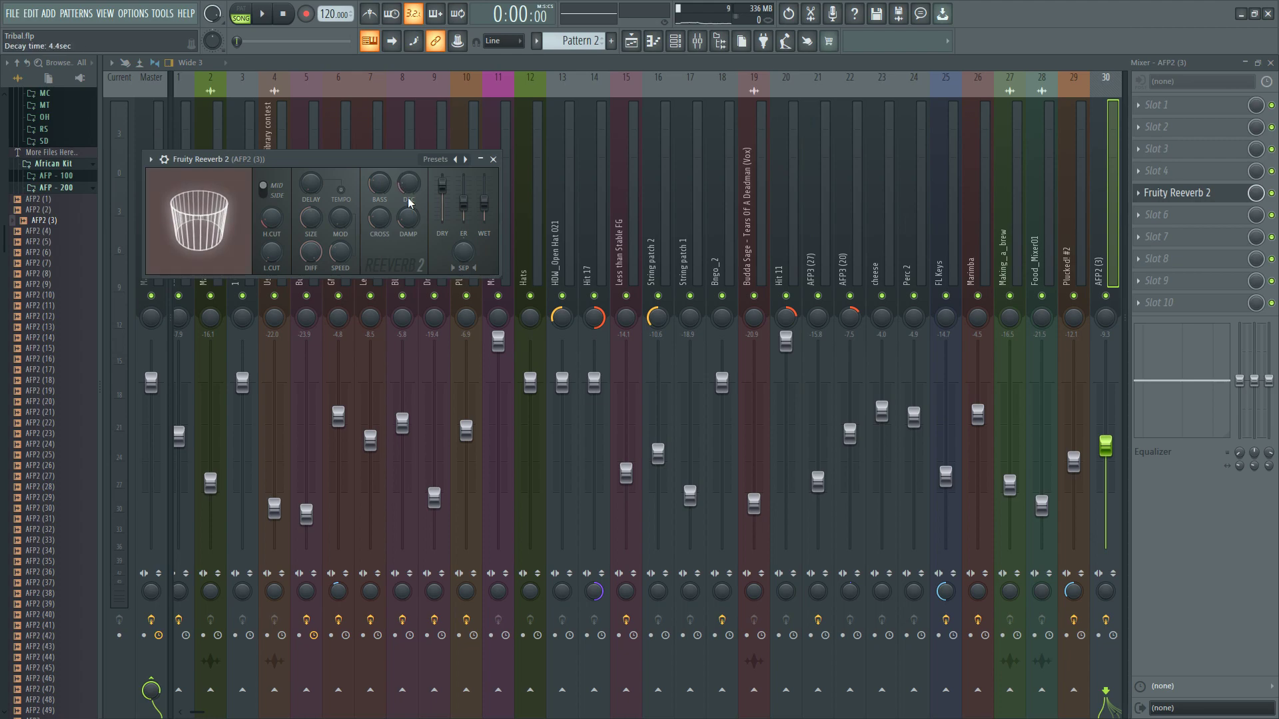
key("b")
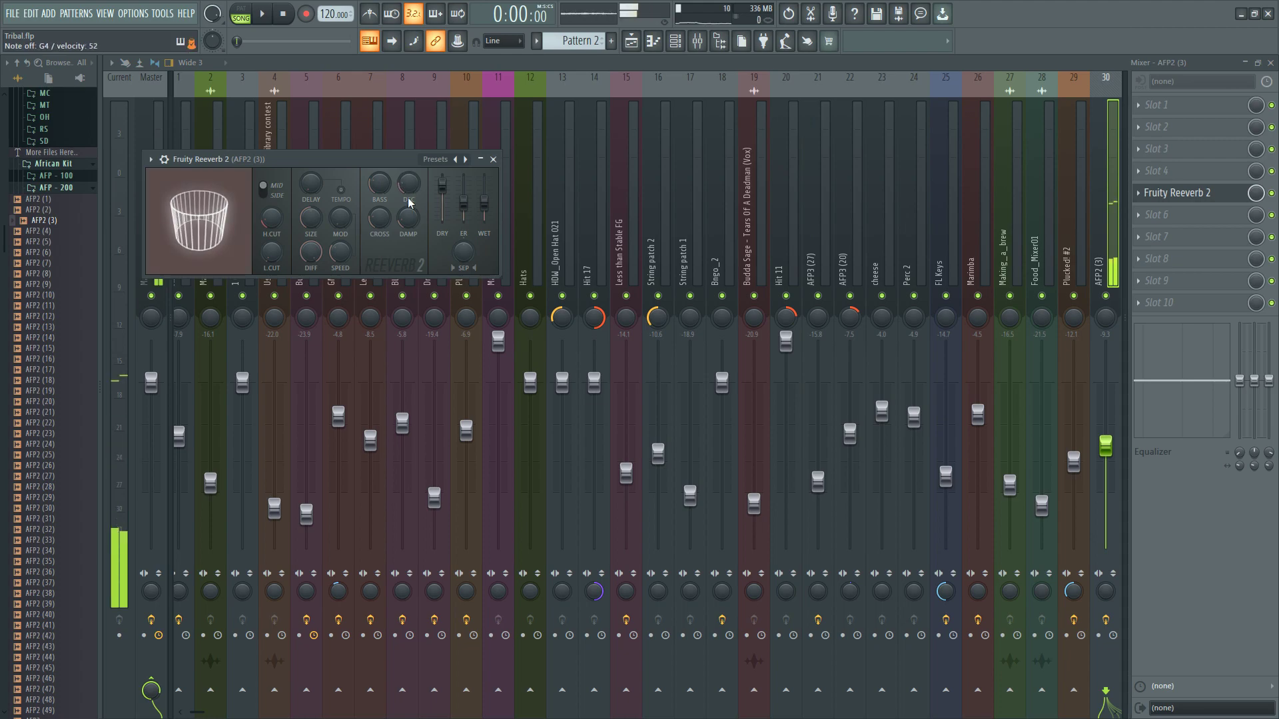
key("comma")
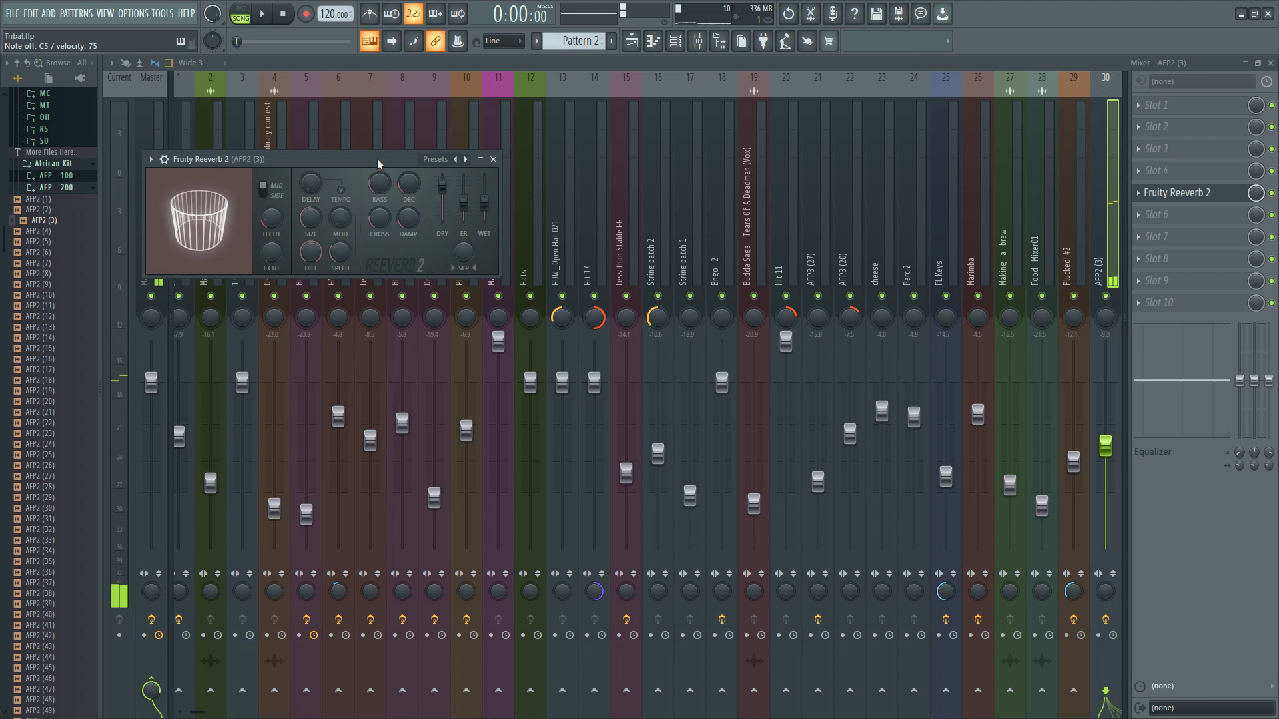
- Audition more samples in the AFP - 200 folder, including AFP2 (4) and AFP2 (6)
key("F6")
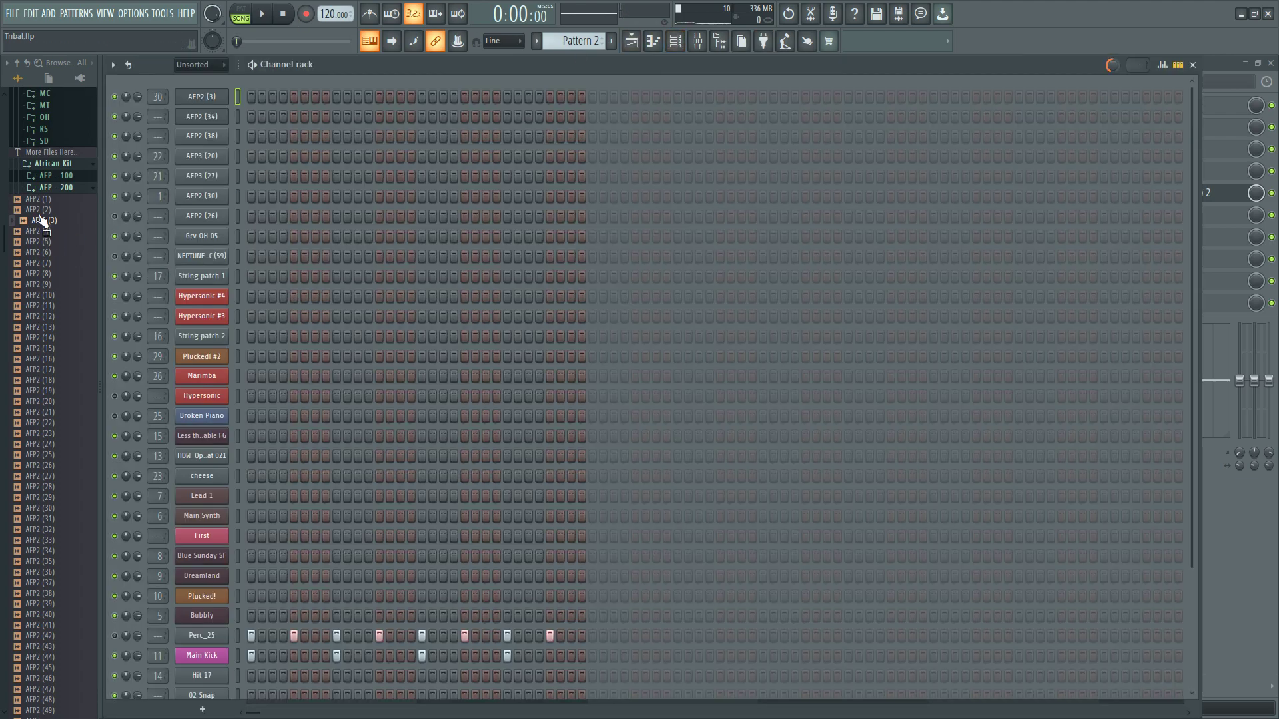
left_click(39, 211)
left_click(41, 220)
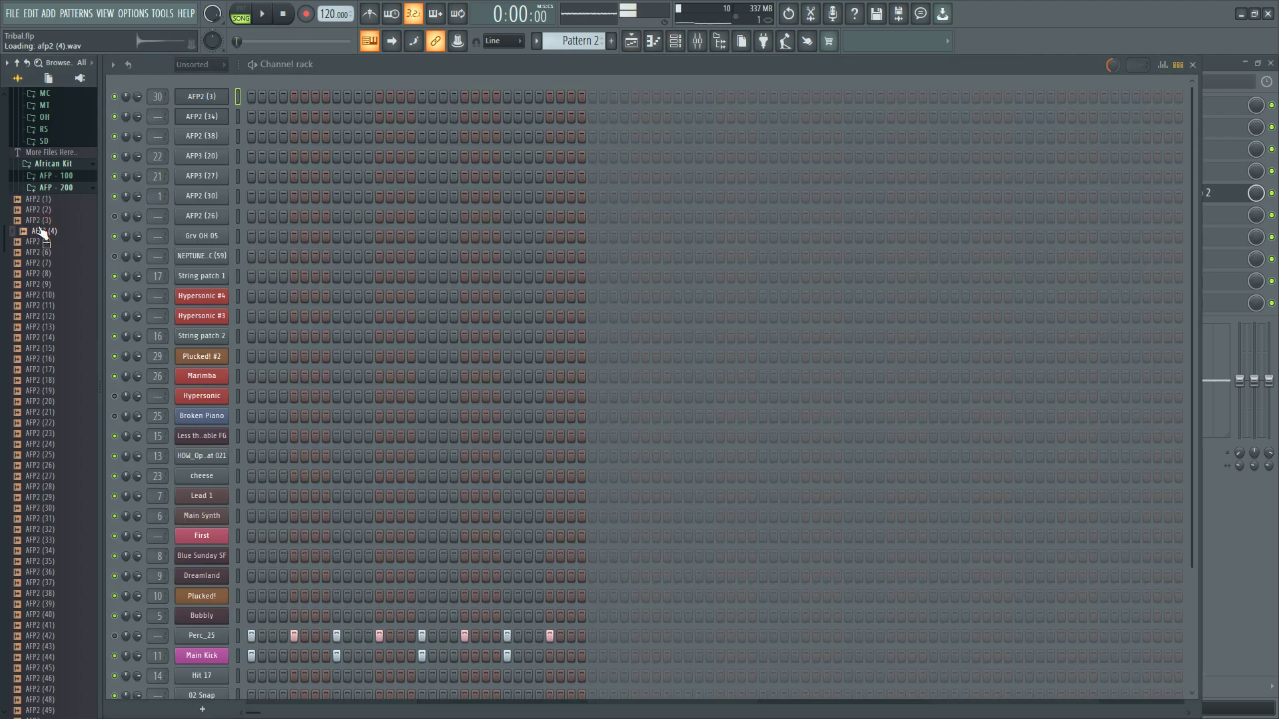
left_click(45, 253)
left_click_drag(48, 256, 600, 118)
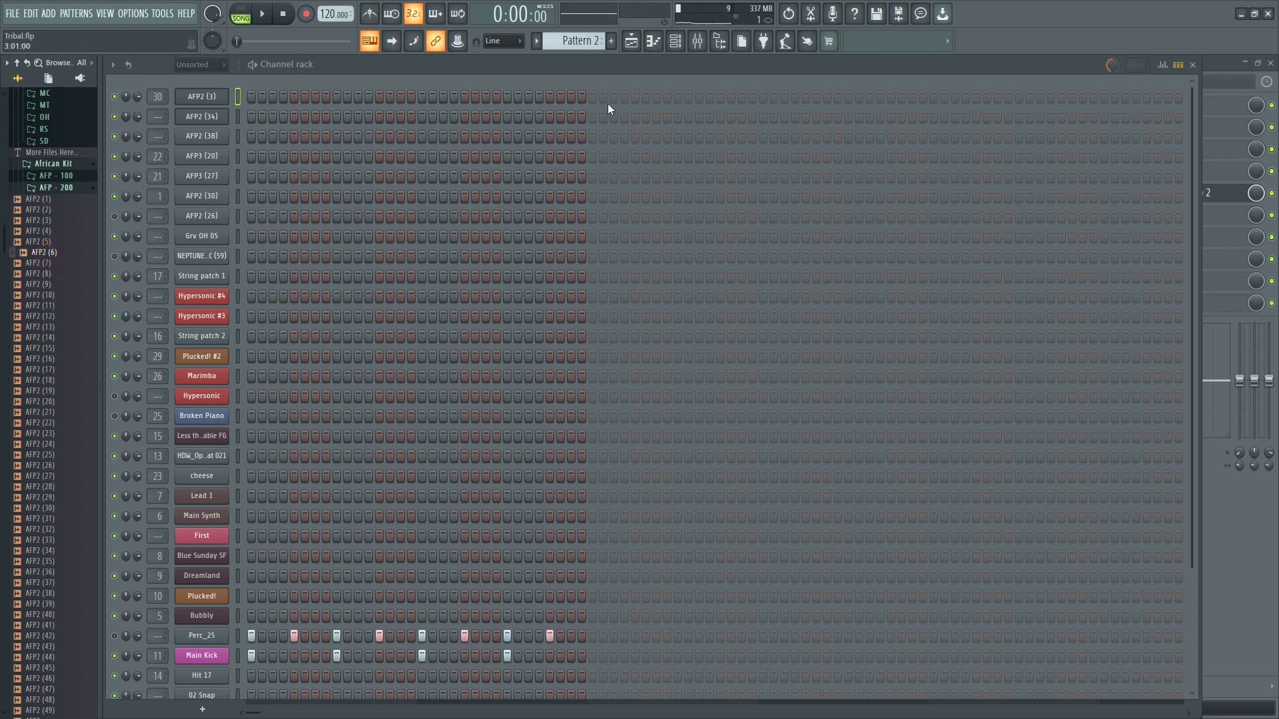
- Add the AFP (4) sample from the AFP - 100 folder as a new channel above AFP2 (3)
left_click(80, 188)
left_click(65, 175)
left_click_drag(47, 208, 175, 82)
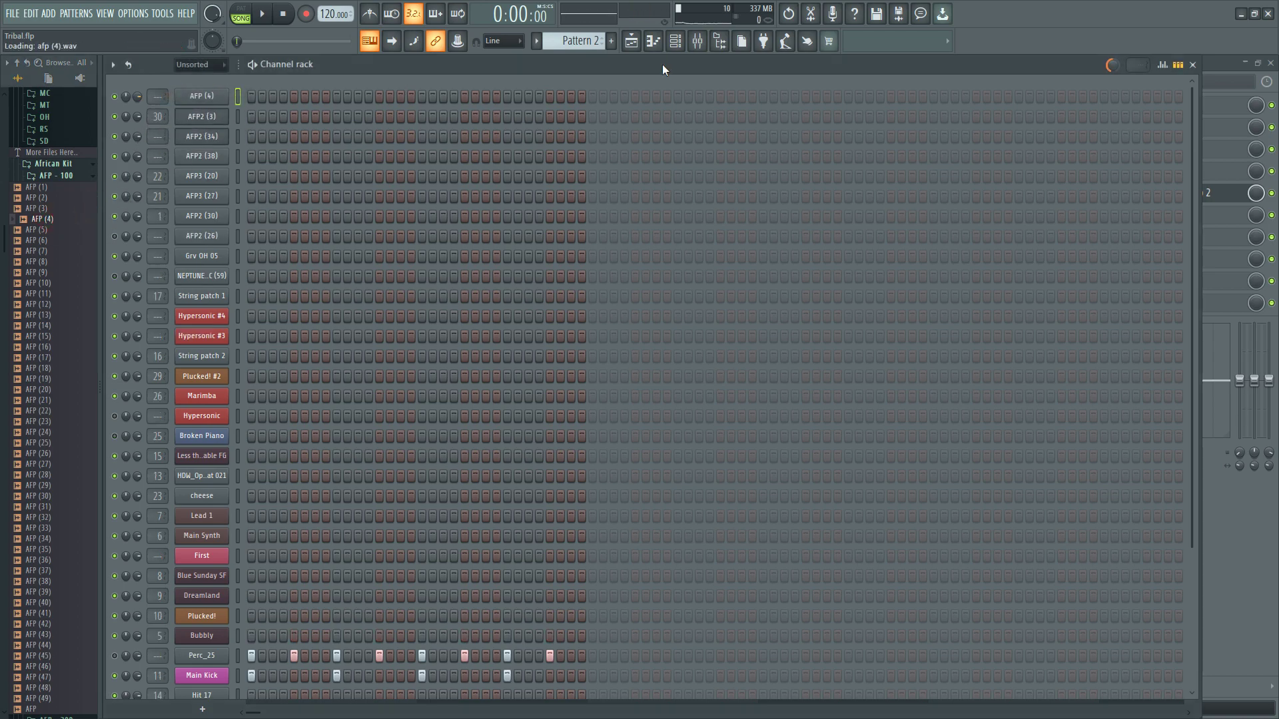
- Route the selected AFP (4) channel to the existing AFP2 (3) mixer track and play a test note
left_click(705, 49)
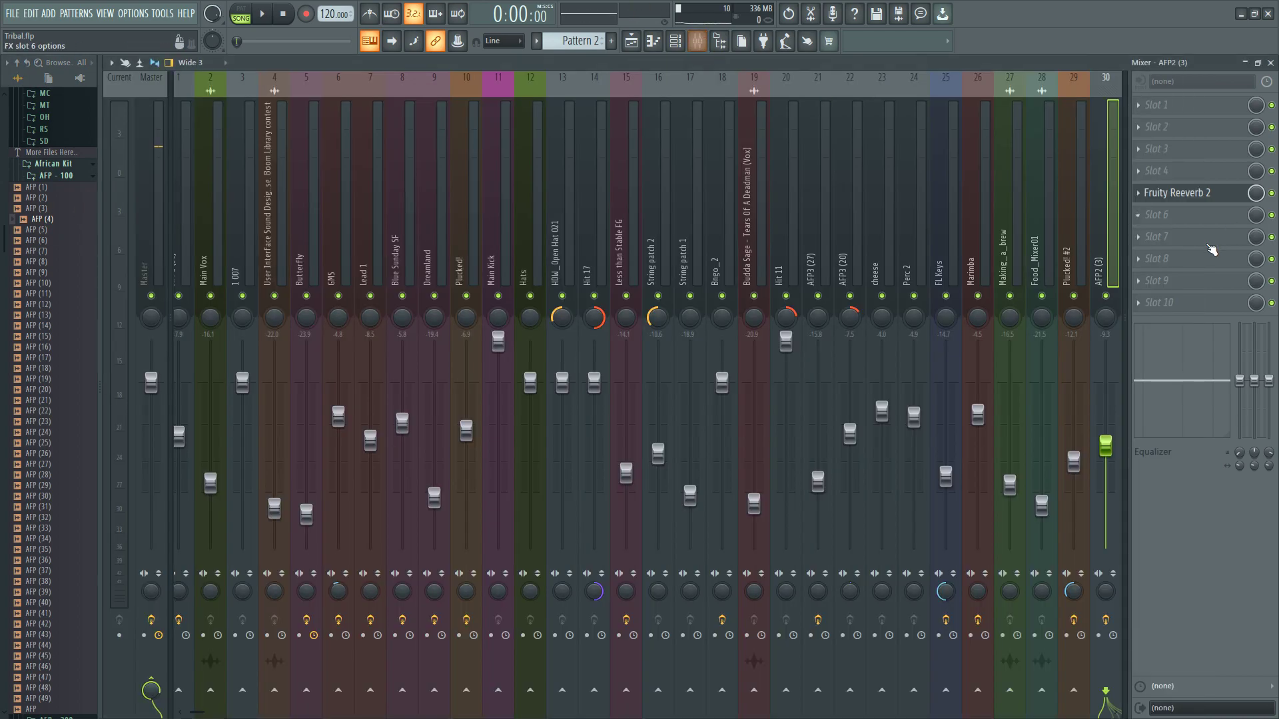
right_click(1101, 184)
mouse_move(1180, 214)
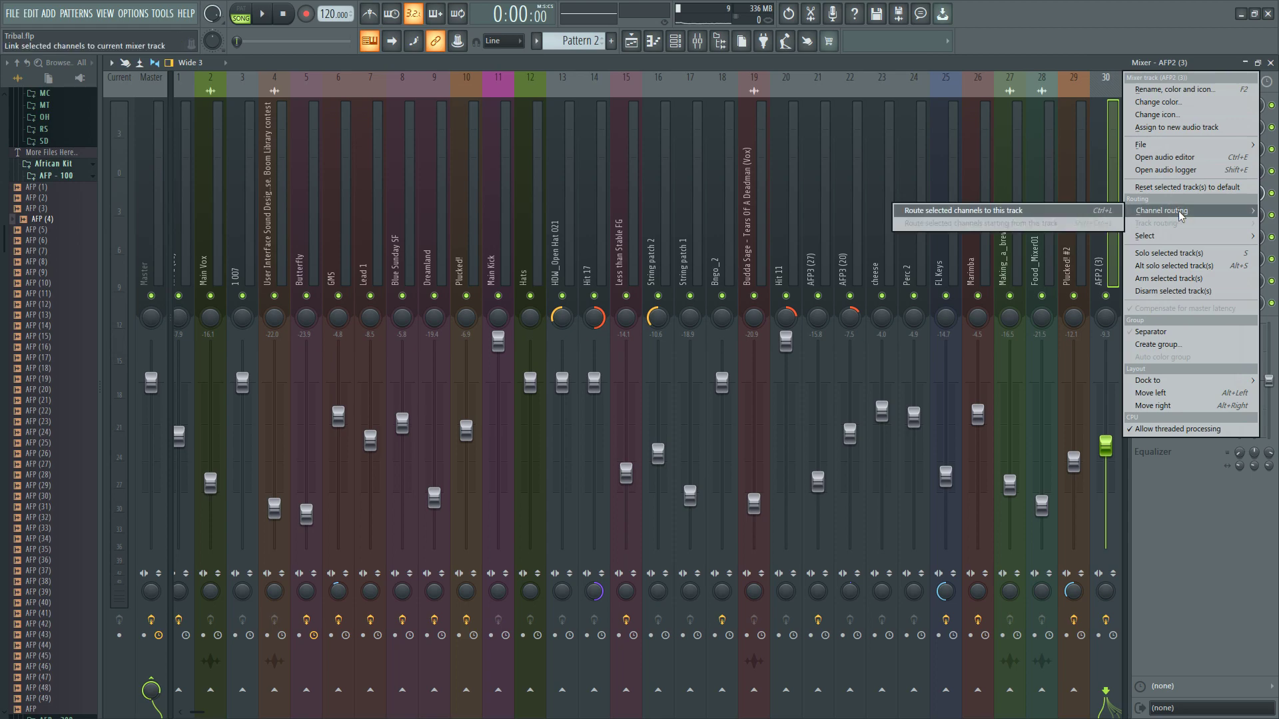
left_click(1006, 212)
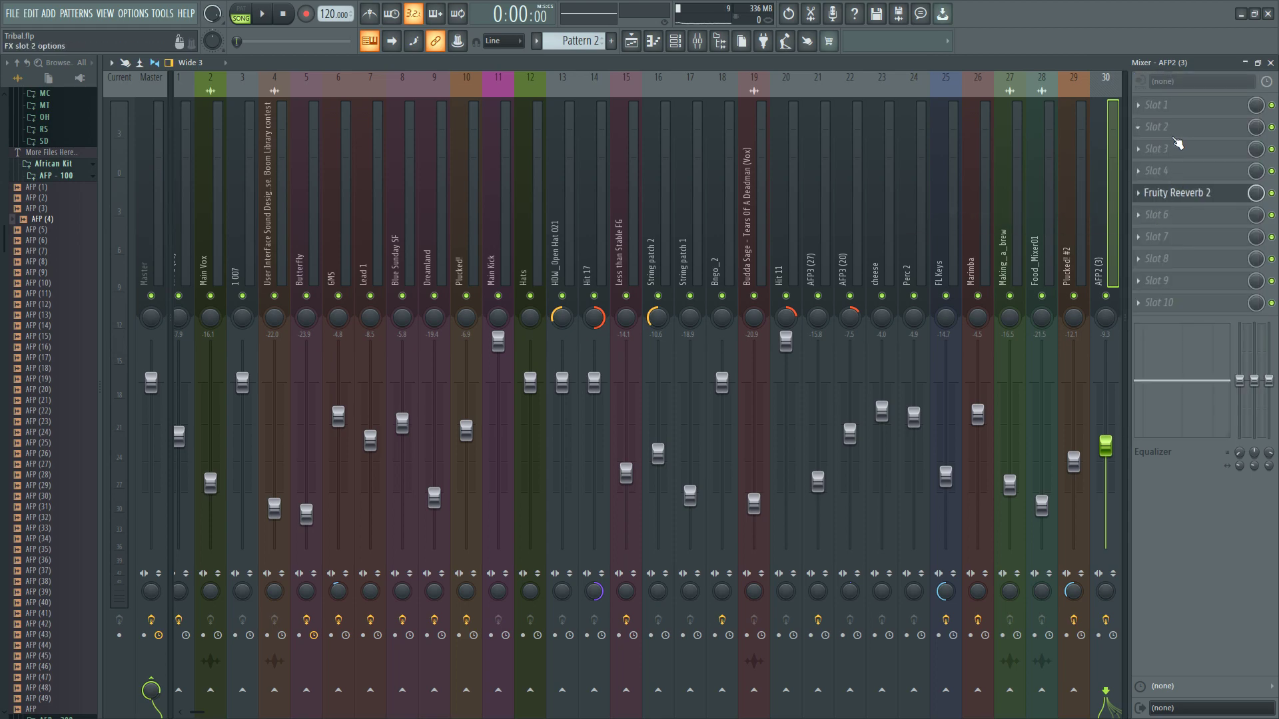
key("w")
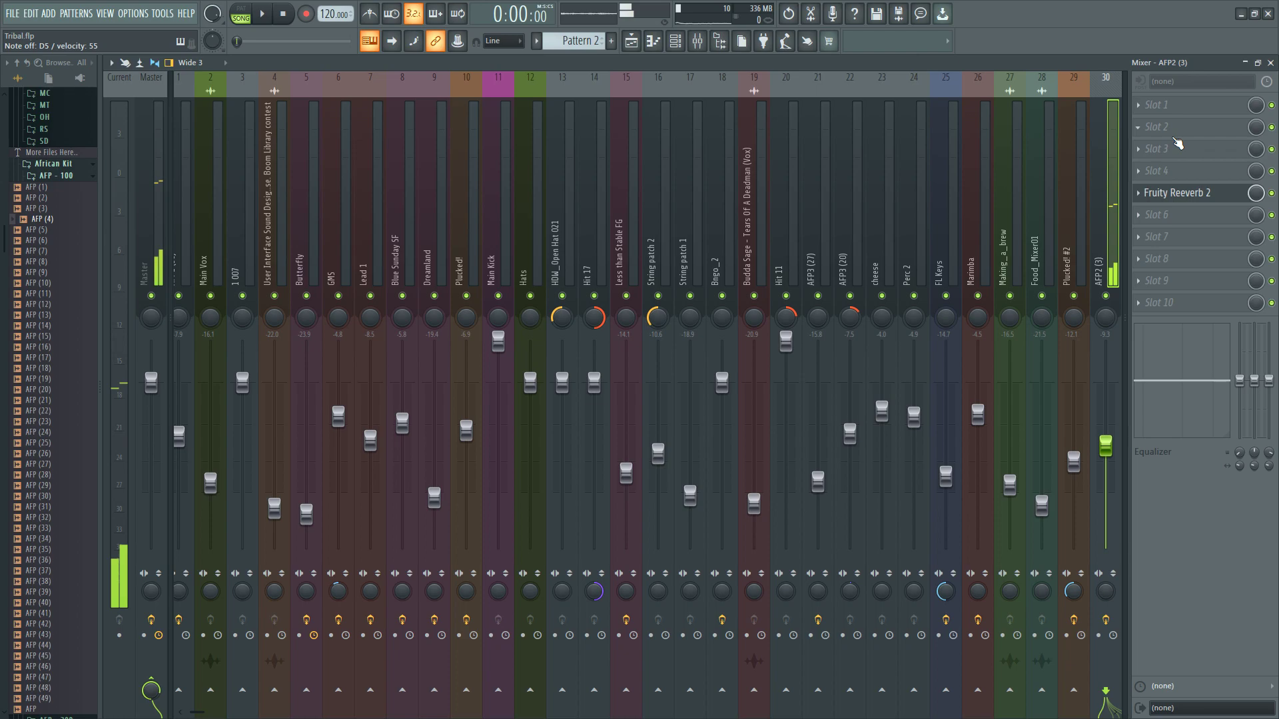
- Audition the African Kit's AFP - 300 samples and place AFP3 (7) on playlist Track 25 at bar 89
left_click(630, 41)
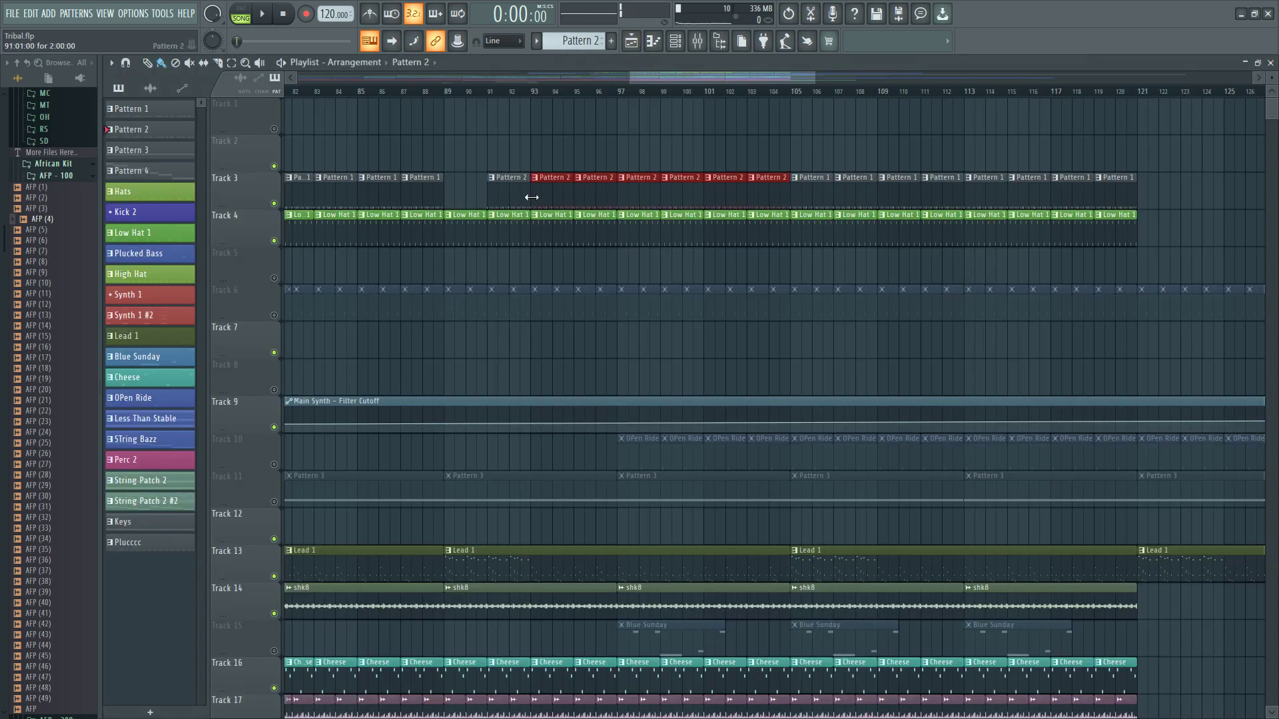
left_click_drag(810, 79, 820, 79)
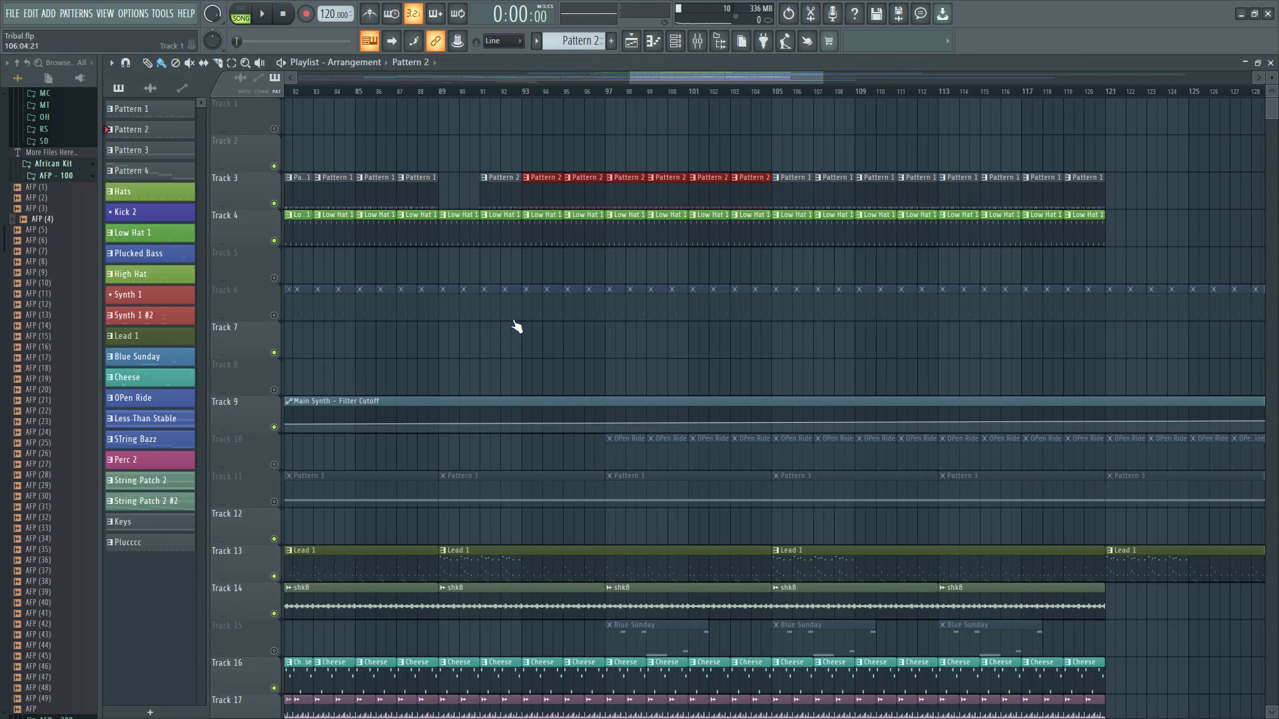
scroll(360, 484, "down", 3)
left_click(59, 176)
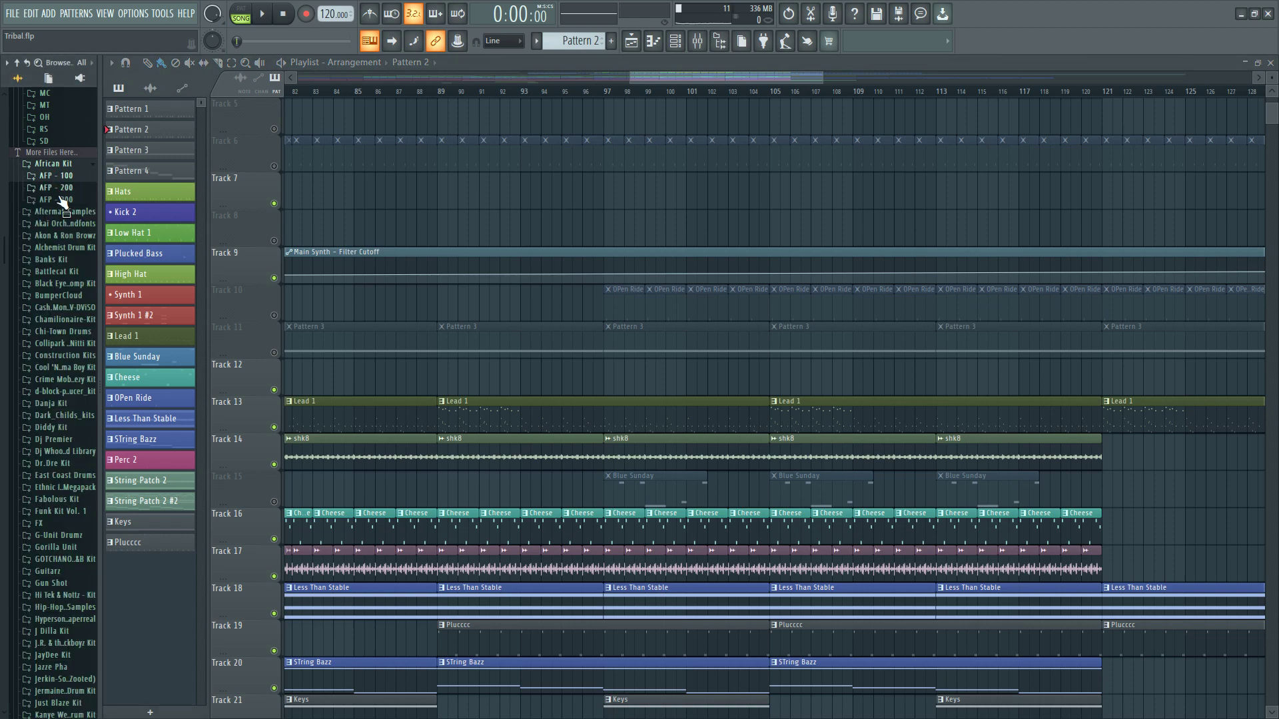
left_click(56, 199)
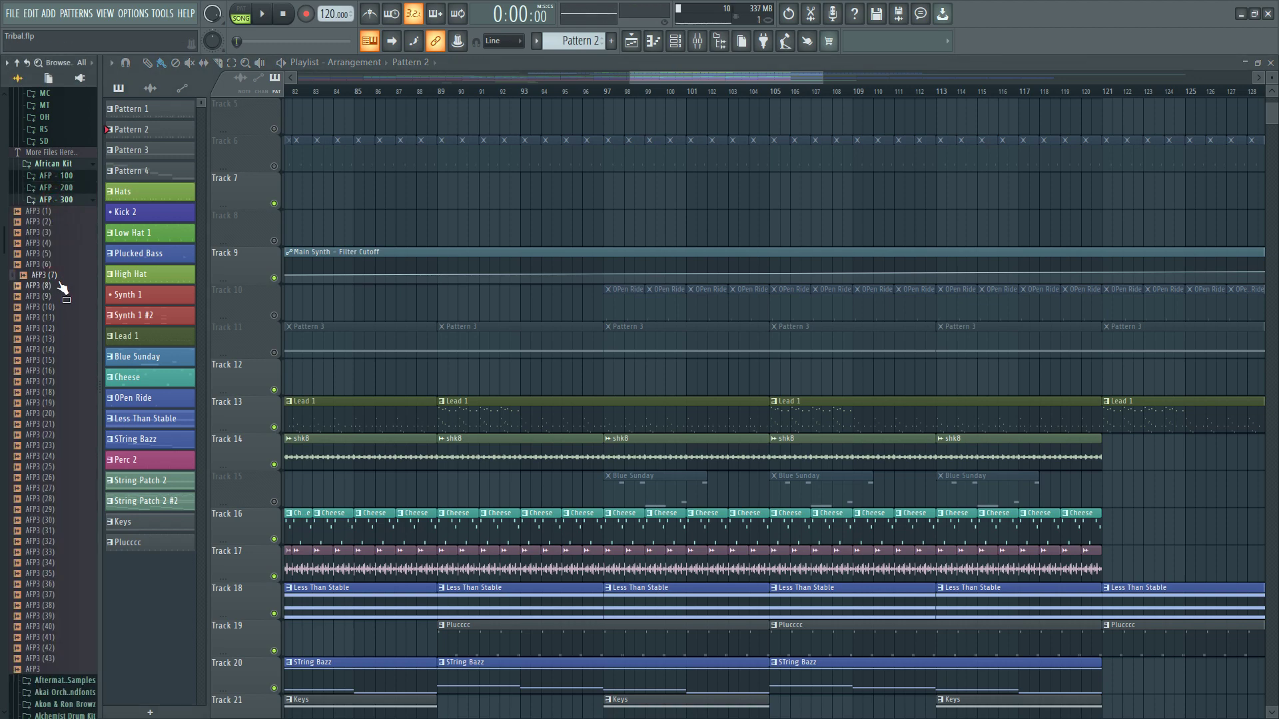
scroll(559, 266, "down", 4, "ctrl")
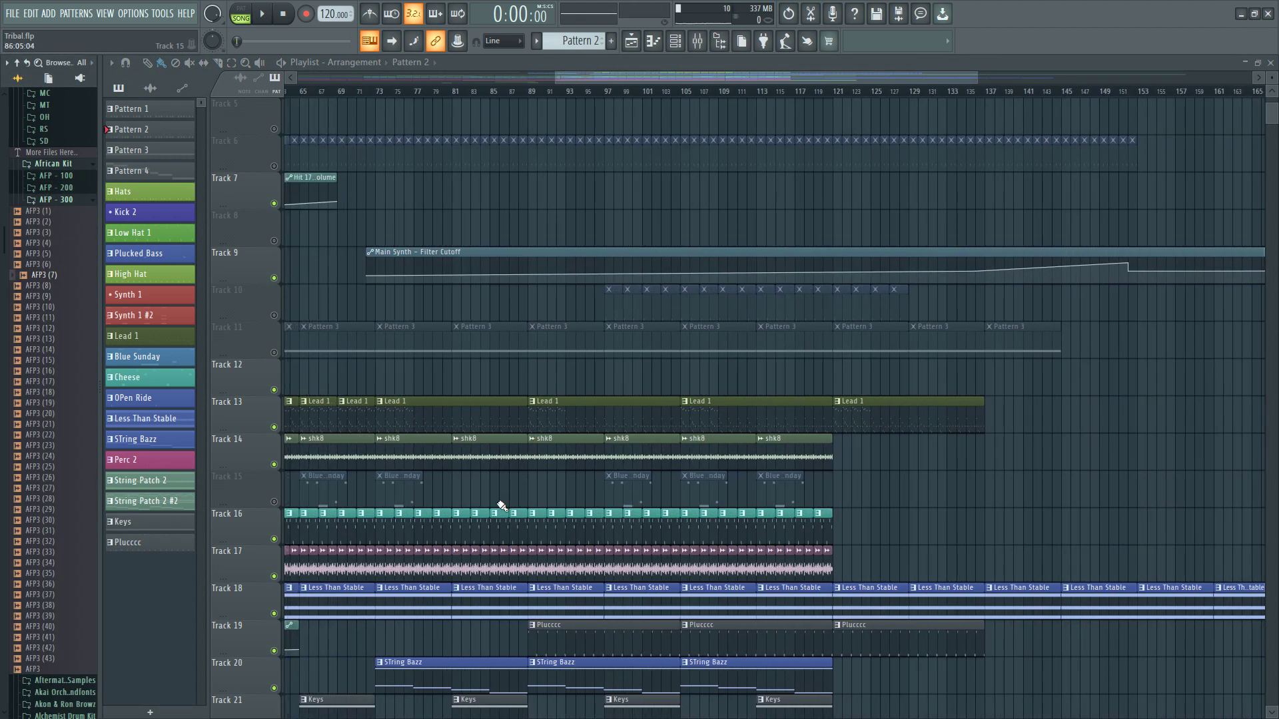
scroll(499, 508, "down", 4)
left_click(41, 392)
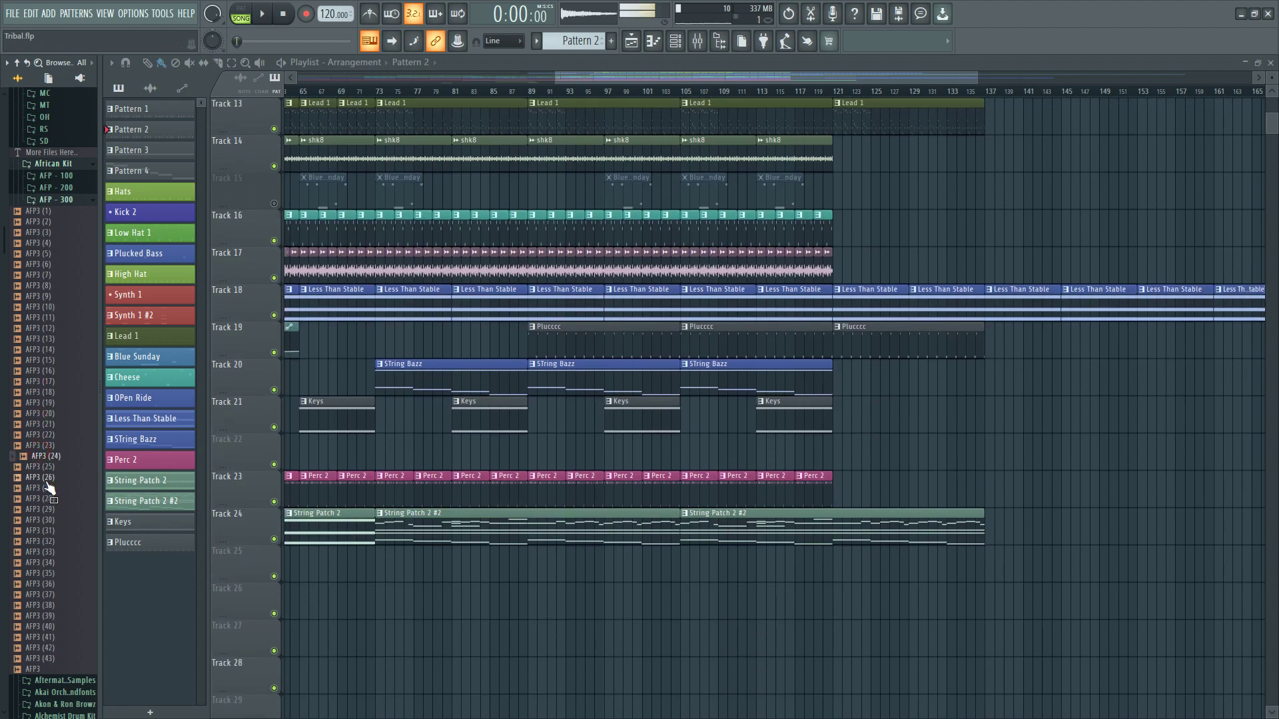
left_click(37, 265)
left_click(38, 255)
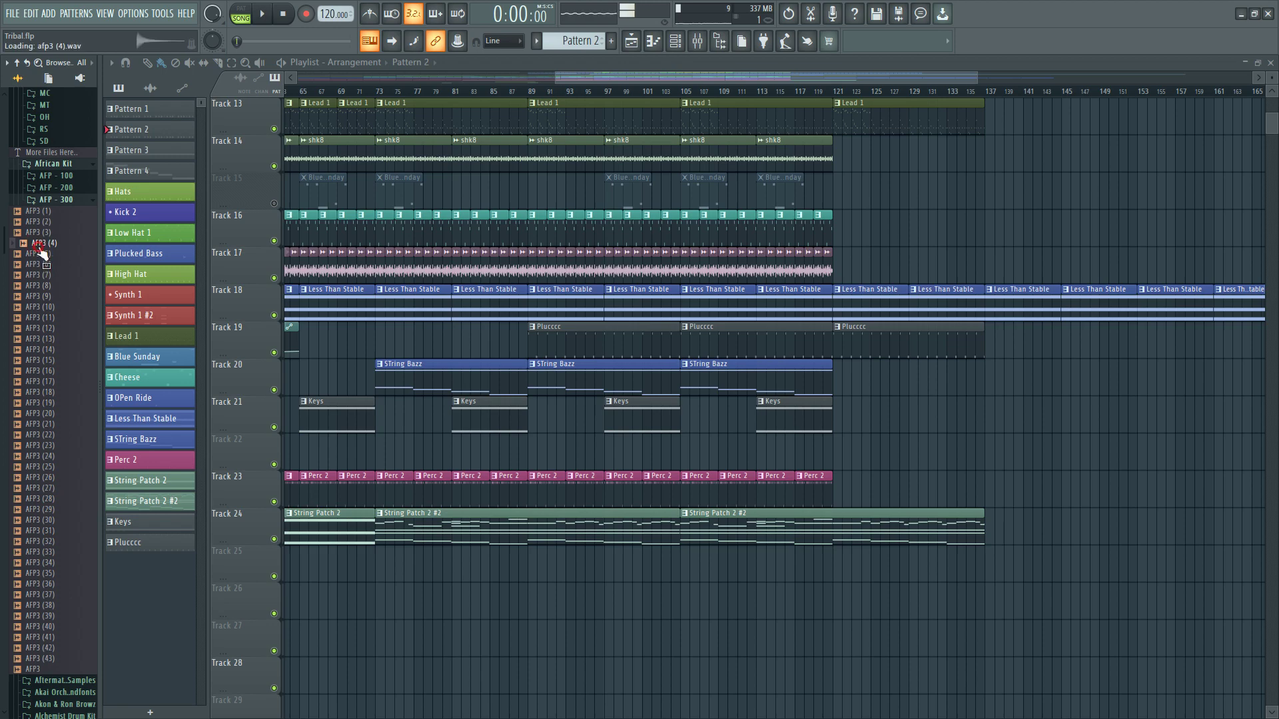
left_click(42, 275)
left_click_drag(171, 329, 543, 569)
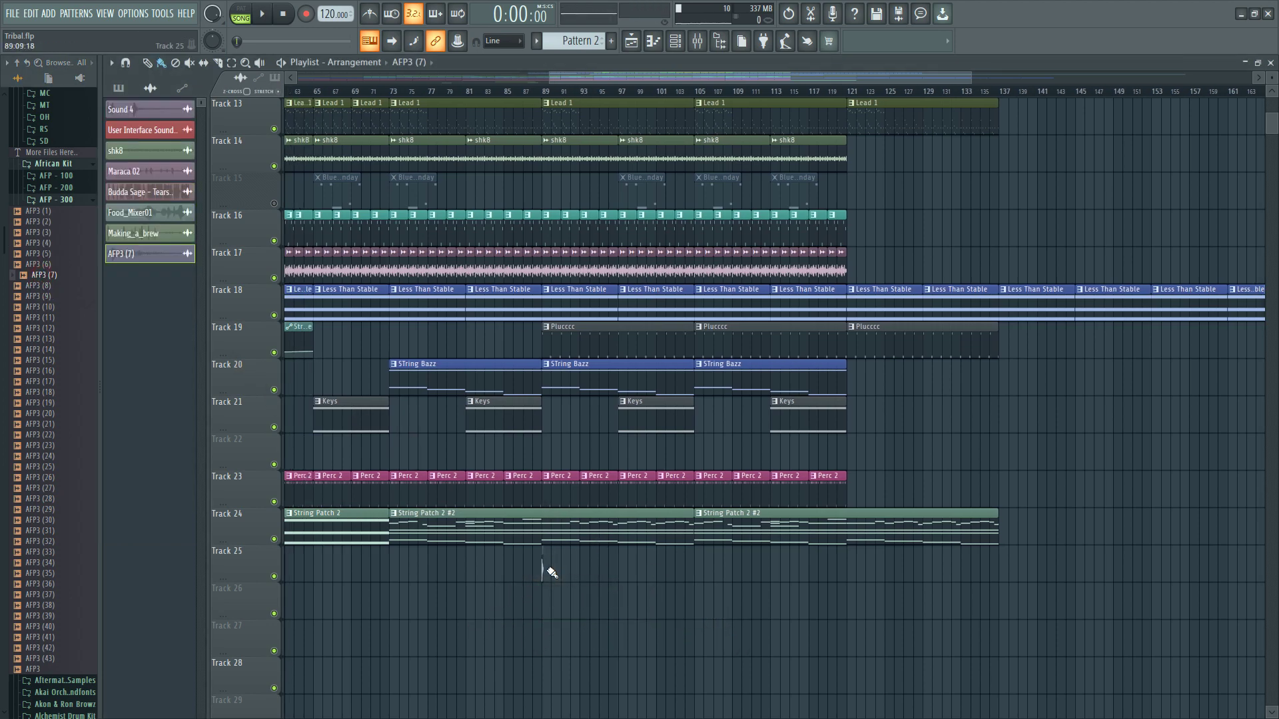
- Route the AFP3 (7) clip to free mixer track 31 and lower that track's volume to about -14 dB
double_click(531, 551)
left_click(118, 126)
left_click(393, 171)
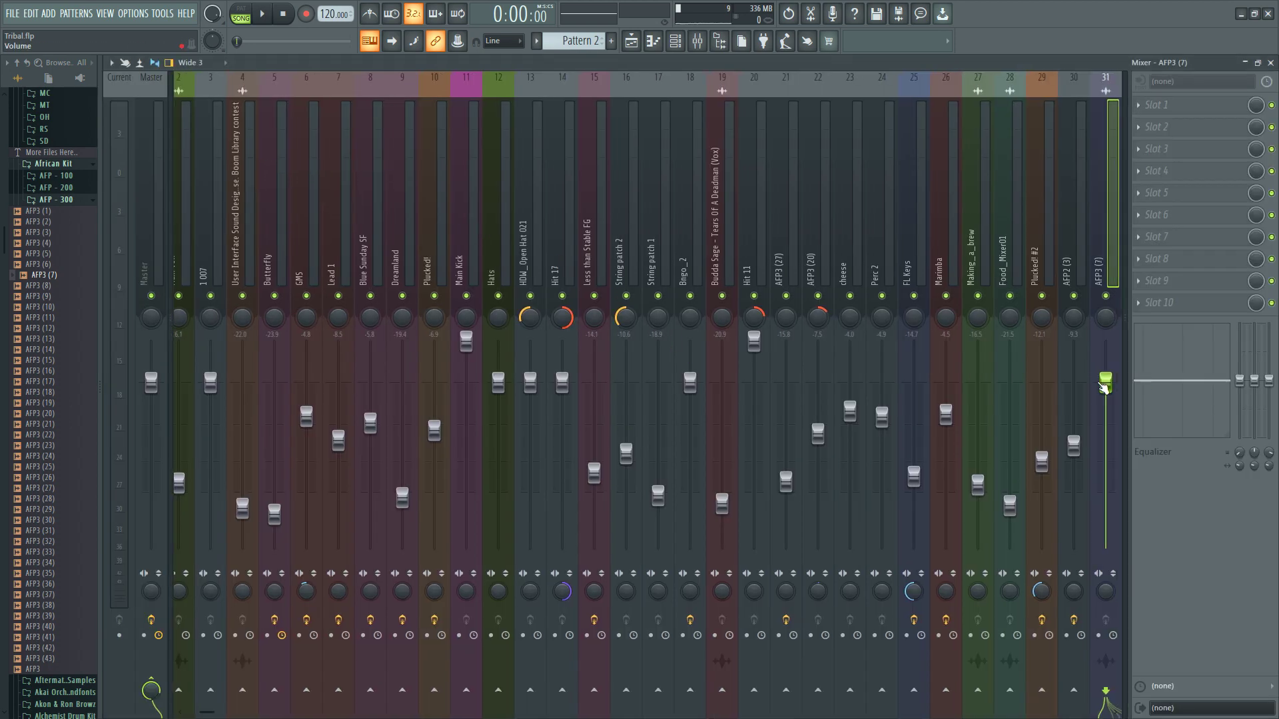
- Load Fruity Parametric EQ 2 in slot 6 and Fruity Reeverb 2 in slot 4 of the AFP3 (7) mixer track
left_click(1172, 220)
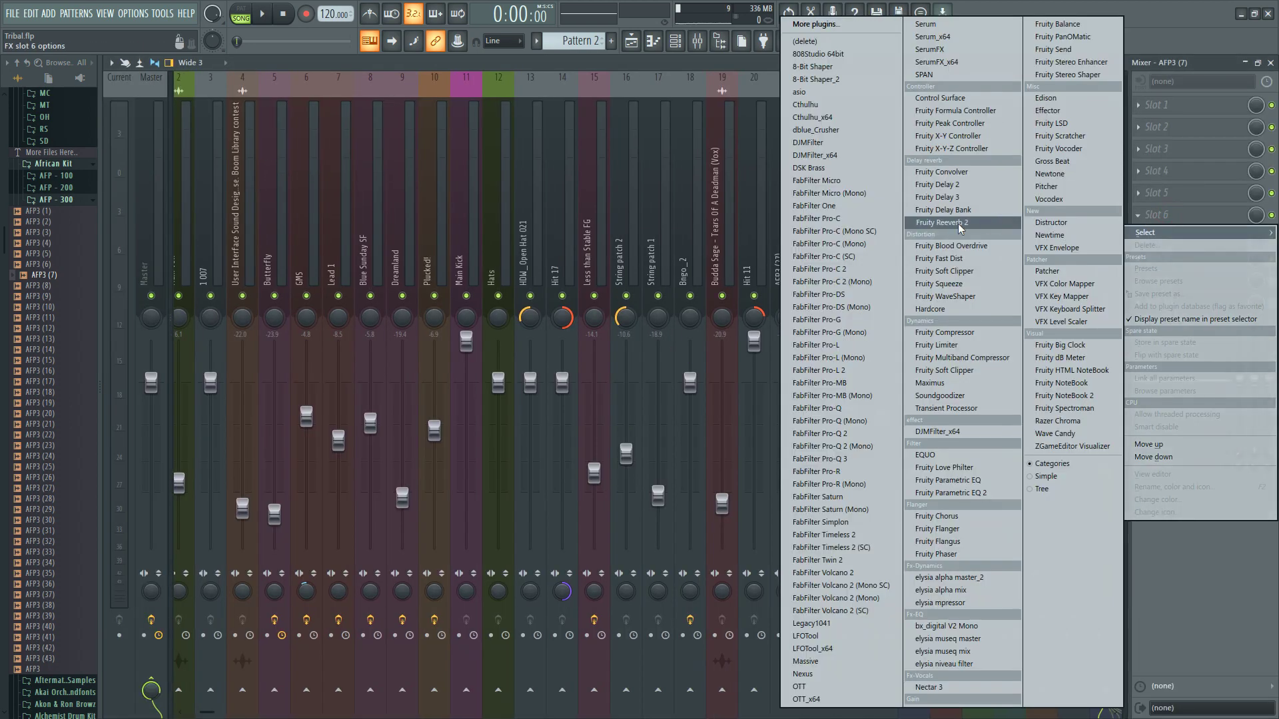
left_click(985, 493)
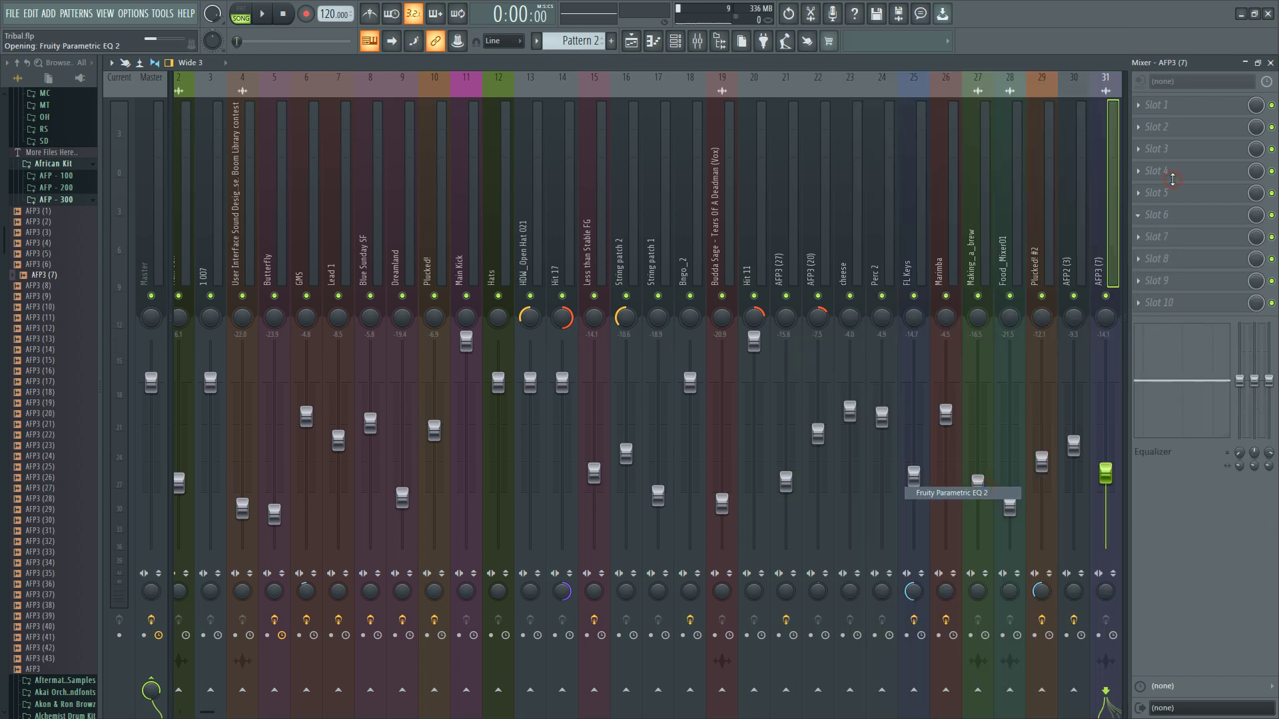
left_click(1172, 175)
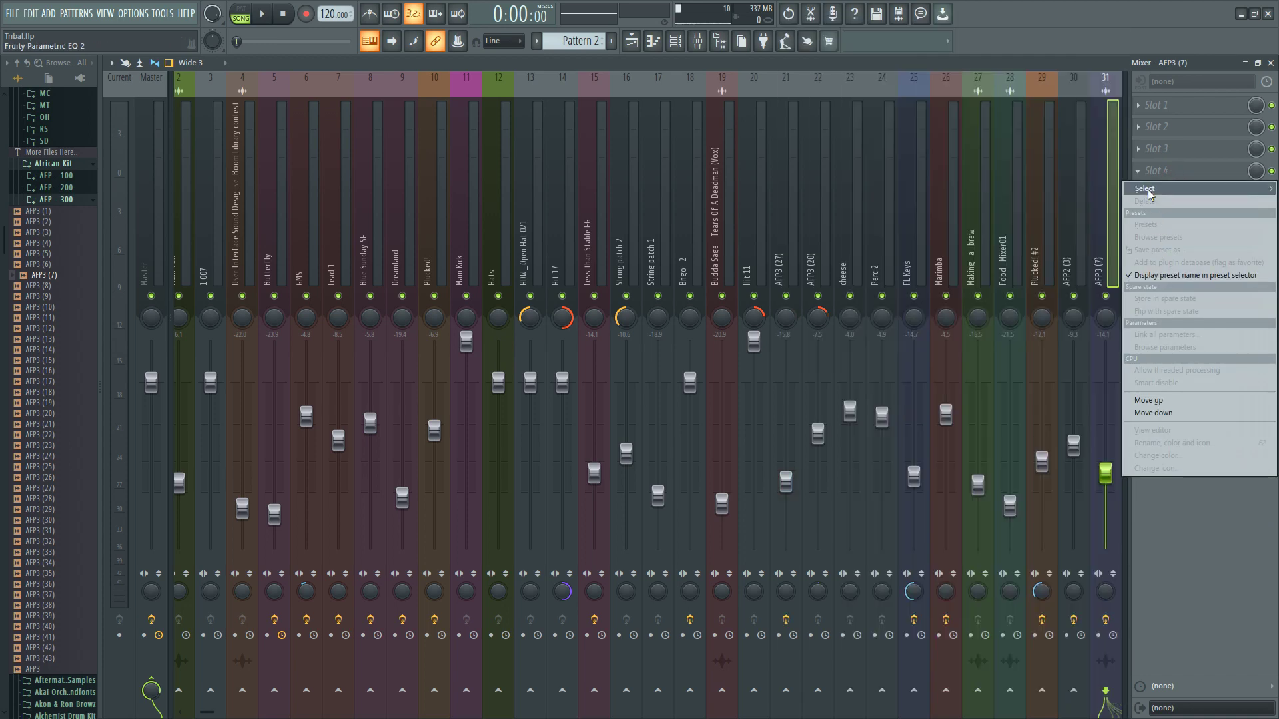
mouse_move(1148, 191)
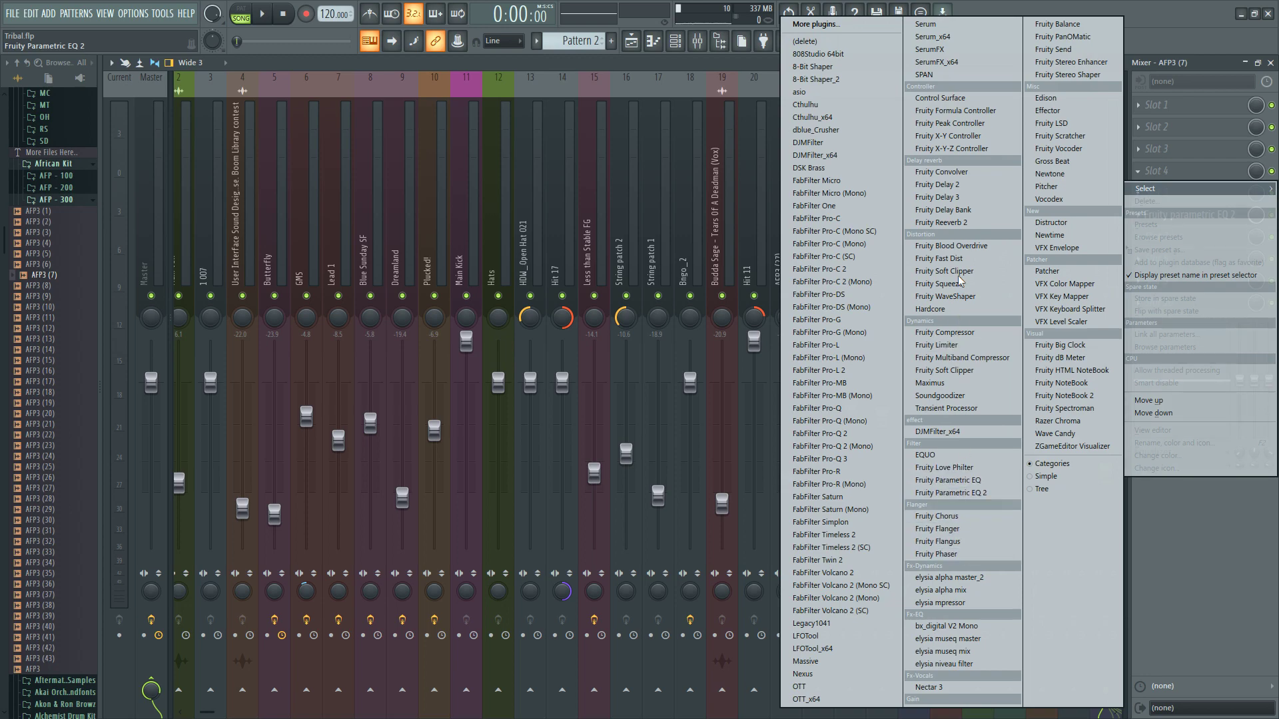
left_click(944, 222)
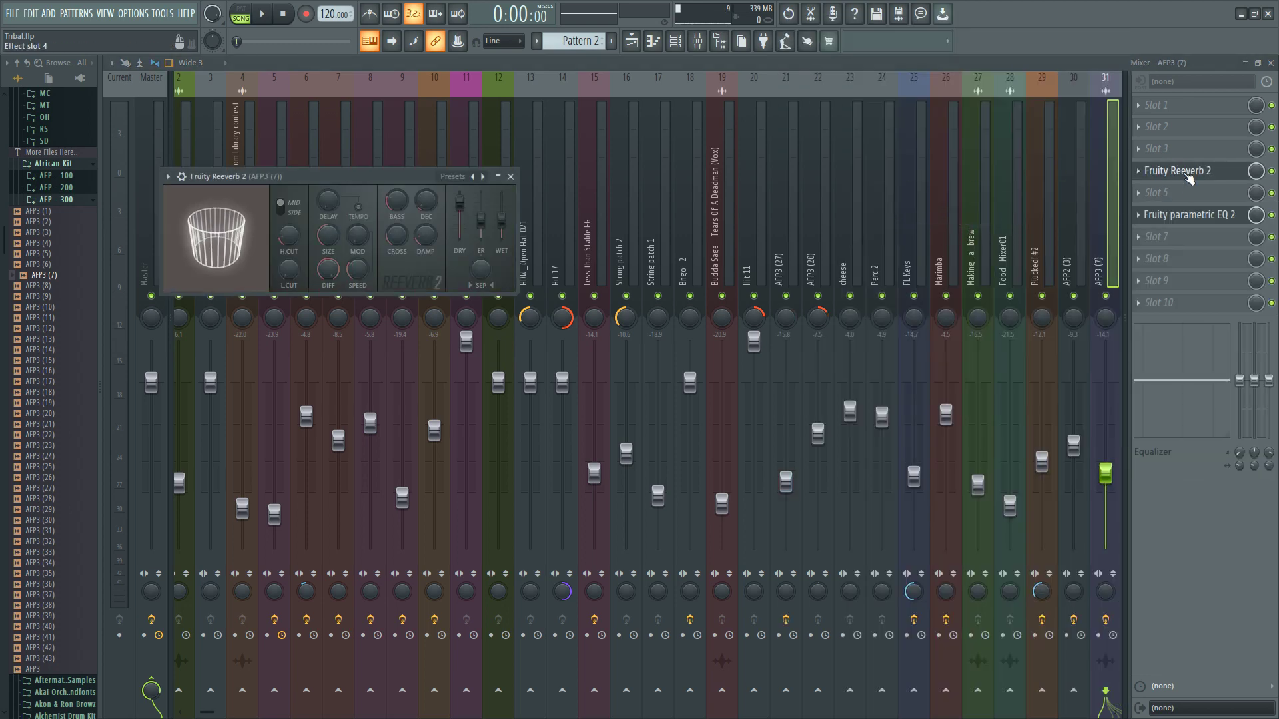
- Move the equaliser to slot 2 ahead of the reverb and roll off its low frequencies with band 1
left_click_drag(1189, 214, 1189, 127)
left_click(1188, 127)
left_click_drag(263, 318, 291, 376)
- Place Fruity Reeverb 2 in slot 5 of the AFP3 (7) track and lower the equaliser's band 1 roll-off to about 50 Hz
left_click(1166, 193)
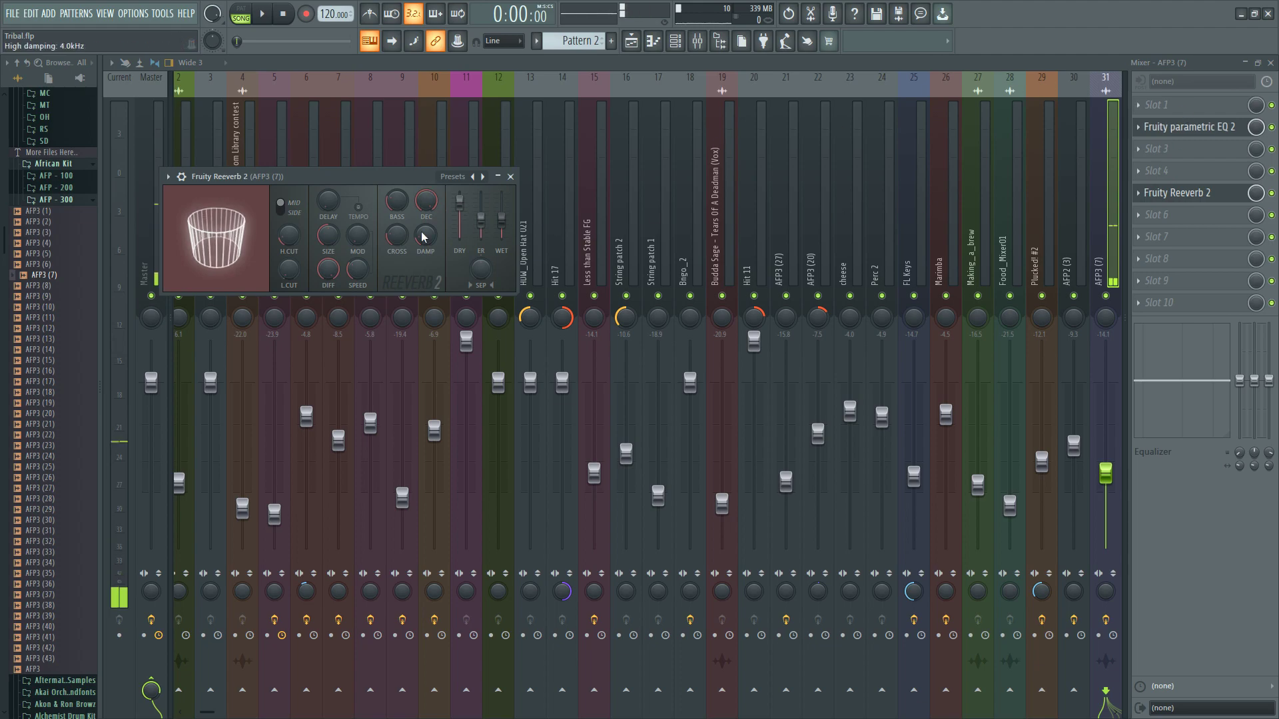
left_click(1192, 126)
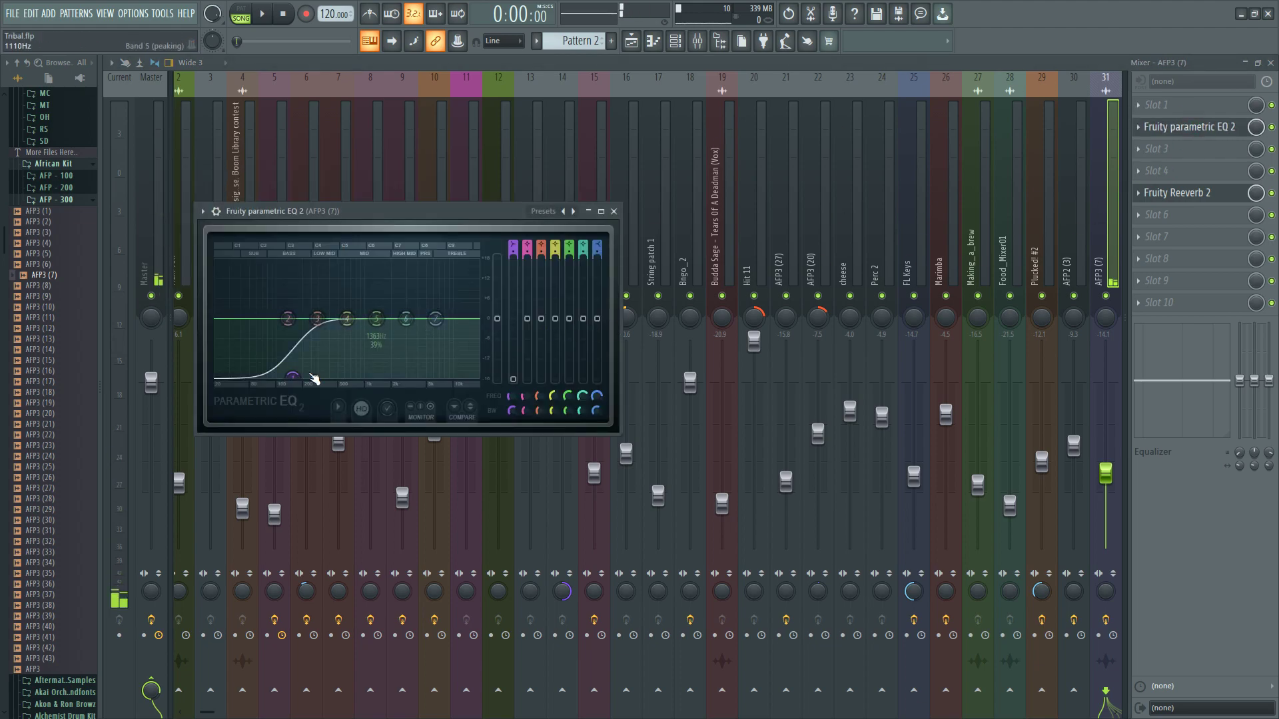
left_click_drag(293, 377, 245, 376)
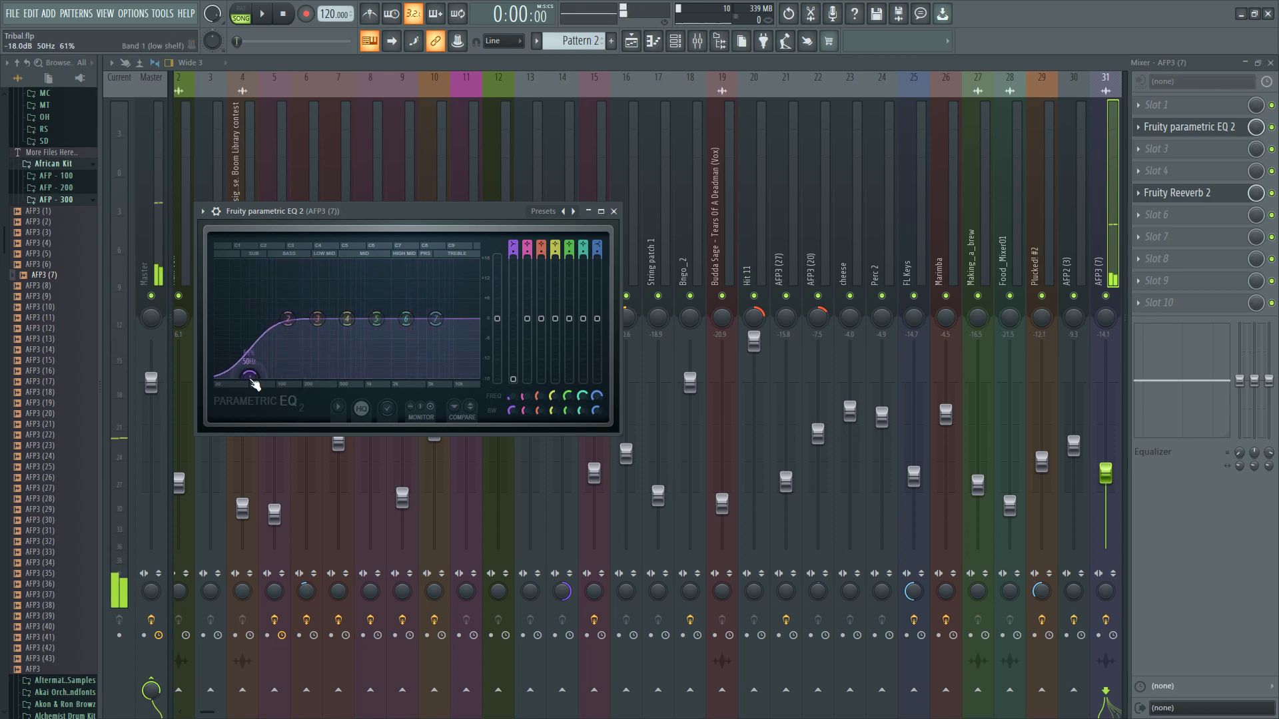
- Play the arrangement from bar 85 to hear the transition into bar 89
left_click(631, 41)
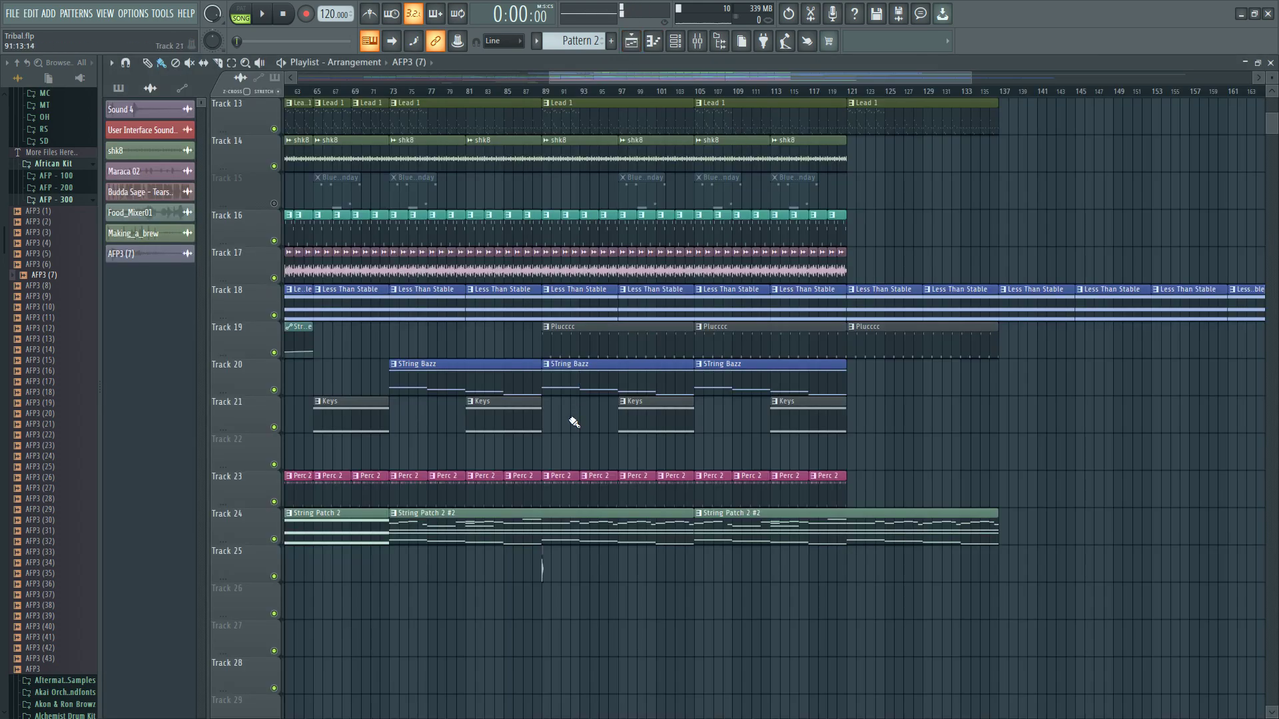
scroll(559, 205, "up", 4)
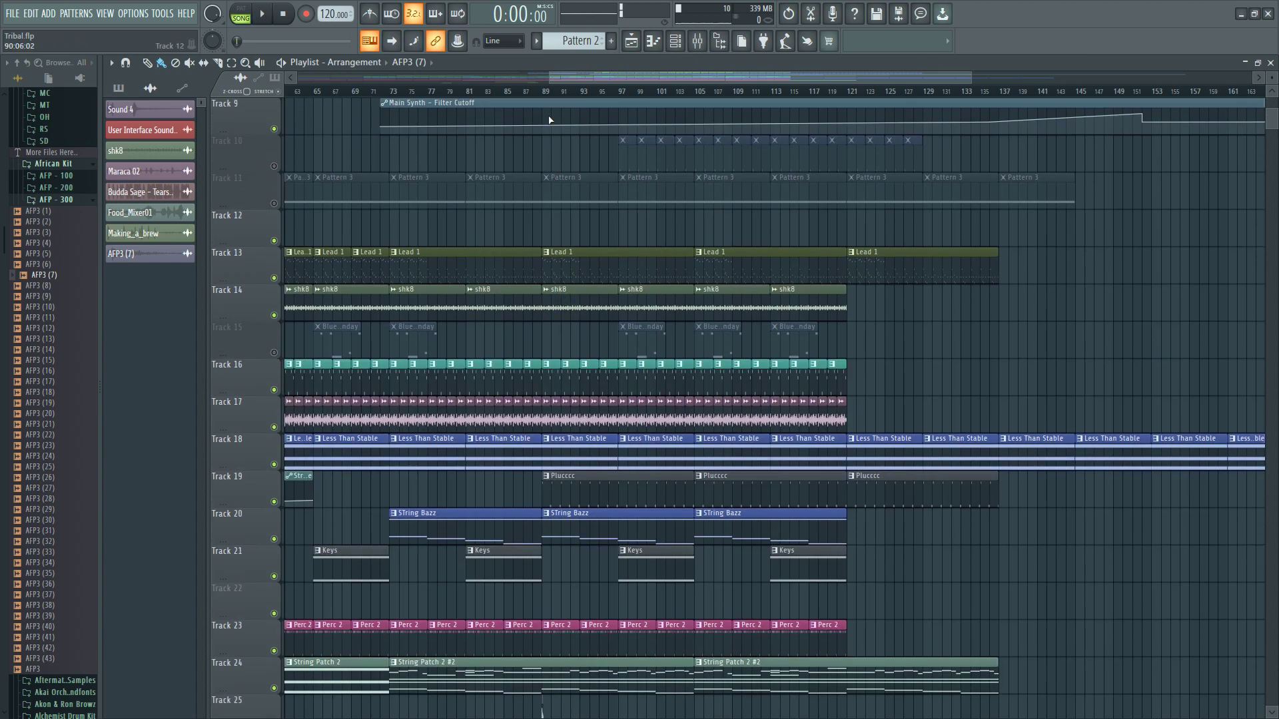
left_click(506, 95)
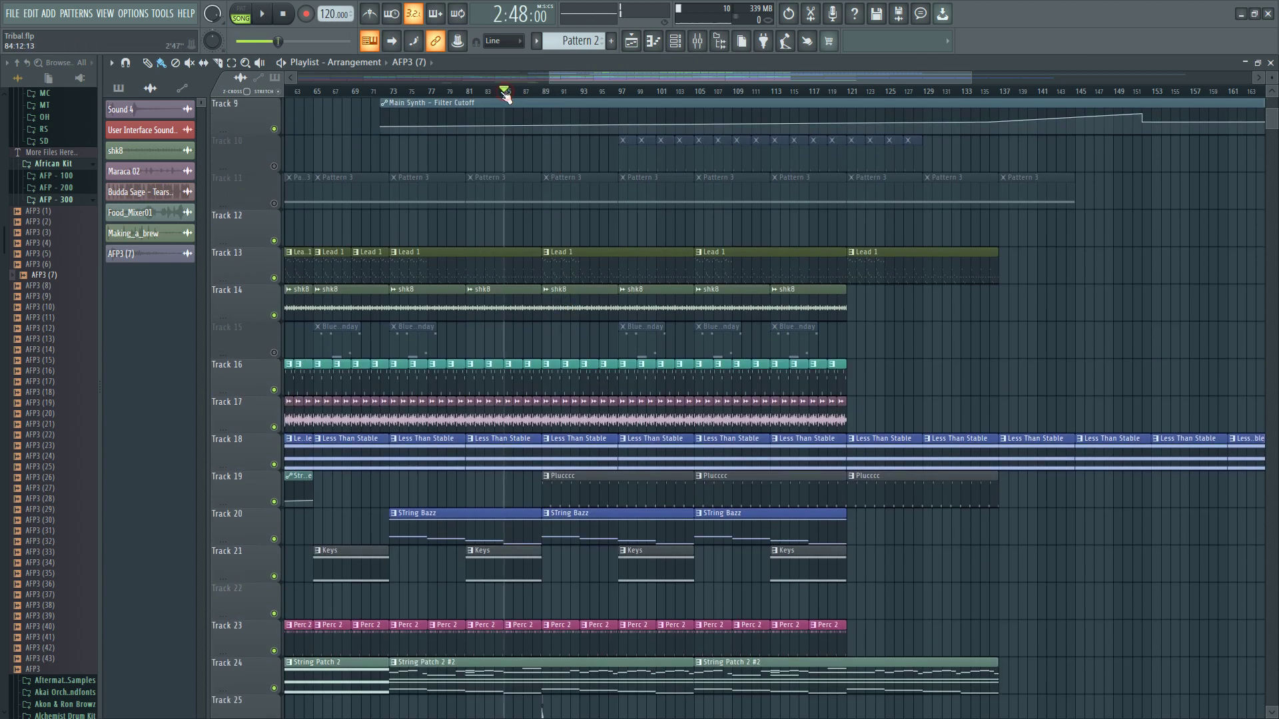
key("space")
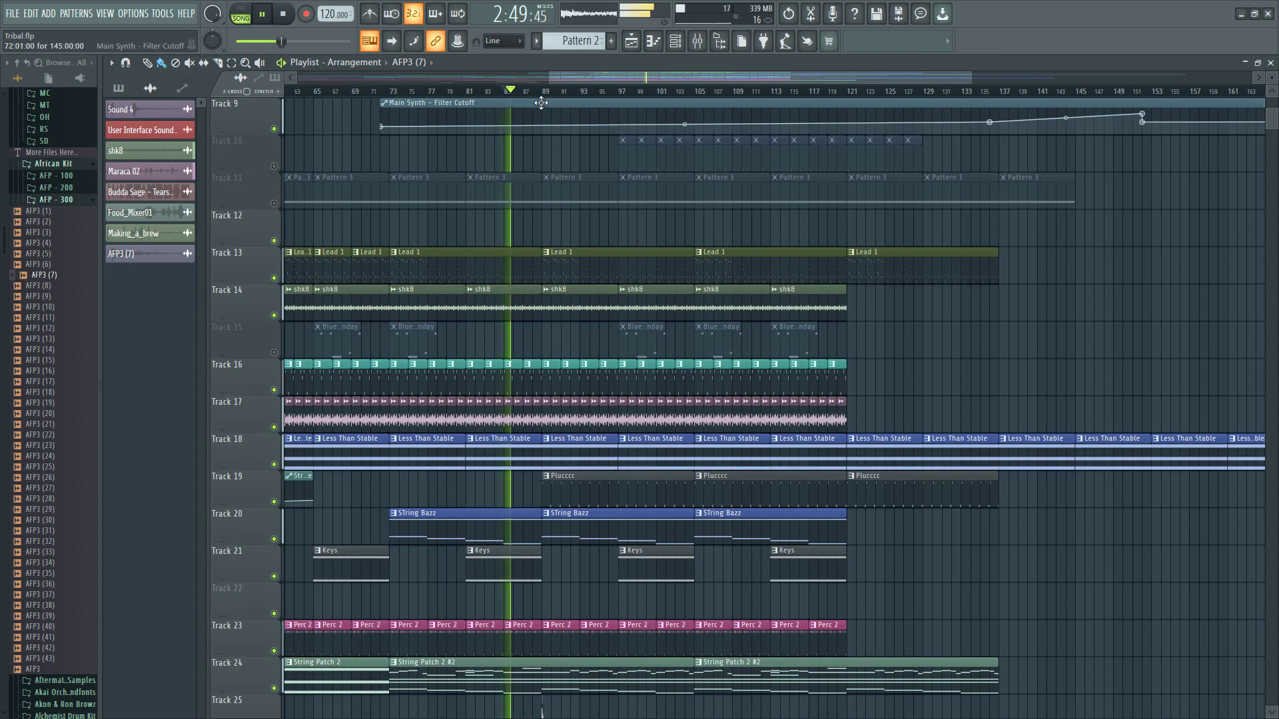
scroll(540, 102, "up", 3)
scroll(547, 93, "up", 4)
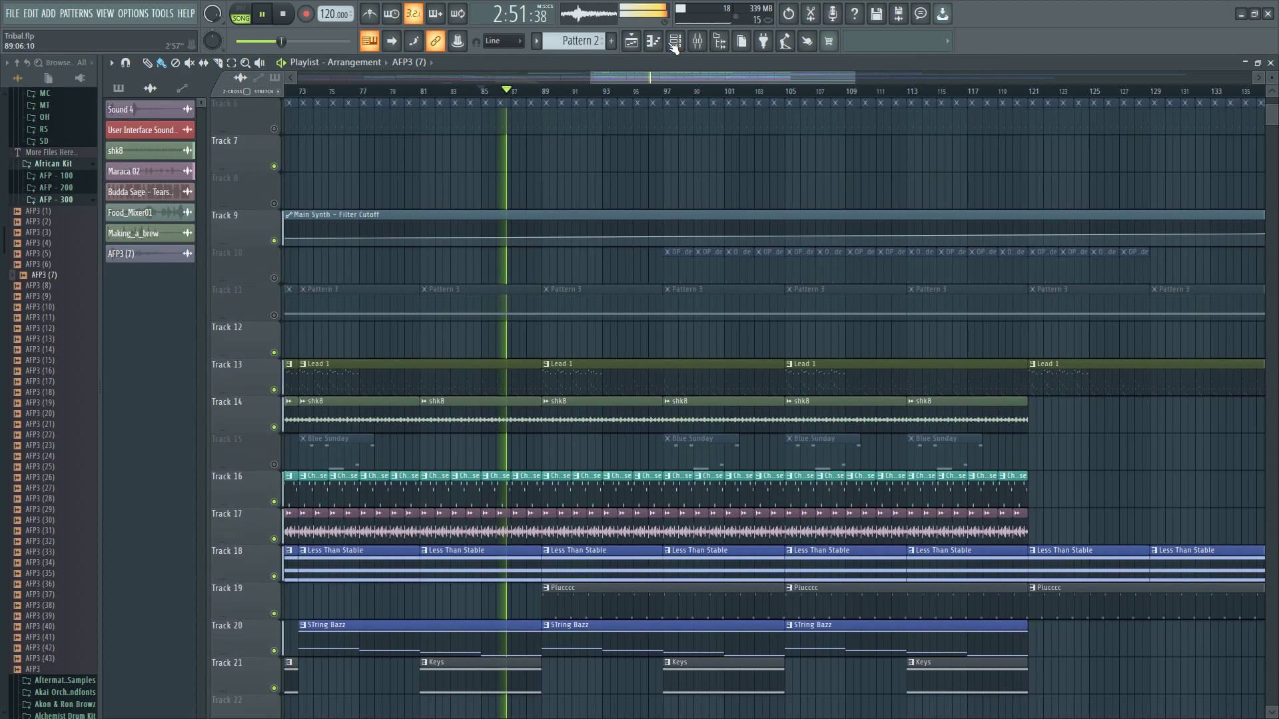
- Filter the channel rack to the Unsorted group, return to the playlist and stop playback
key("F6")
left_click(200, 65)
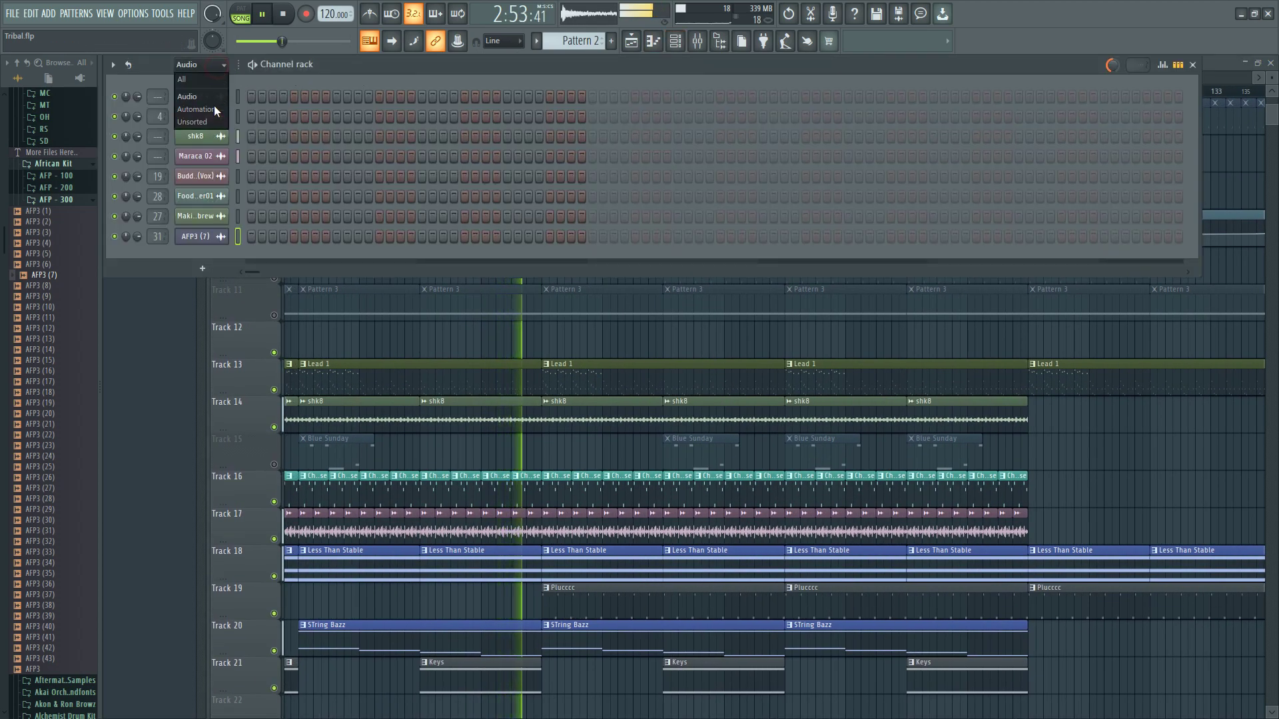
left_click(203, 122)
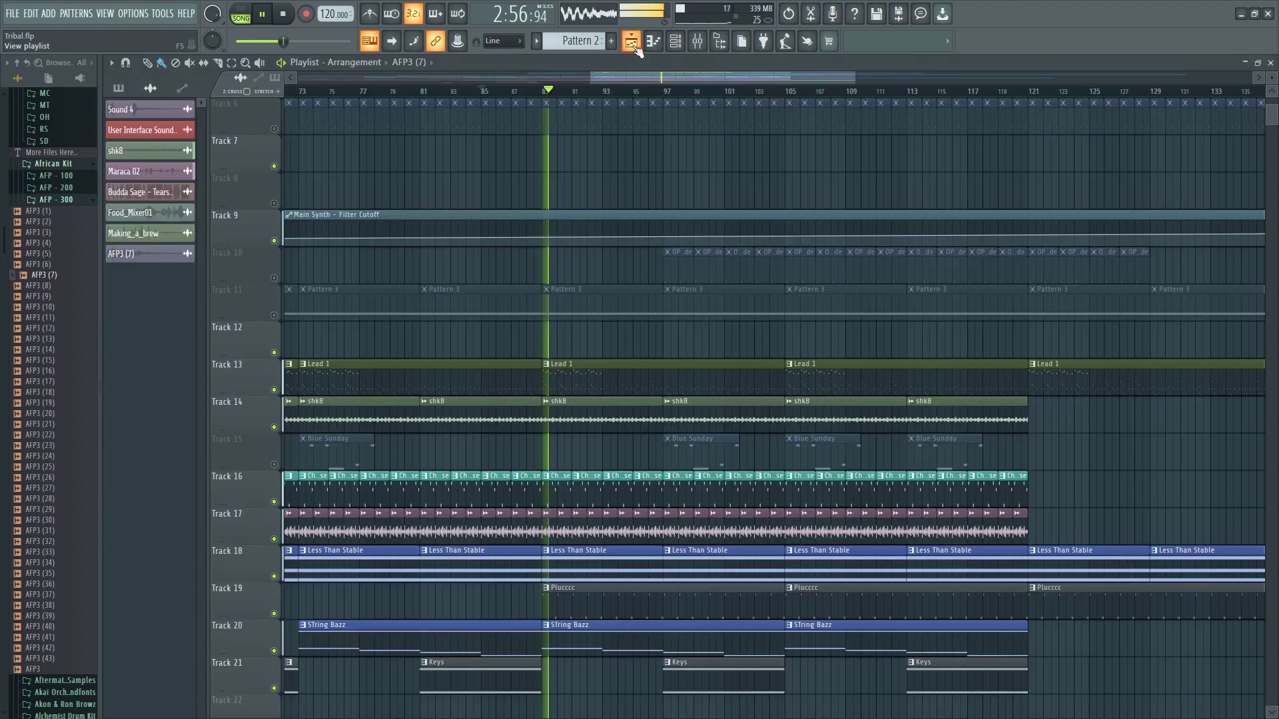
left_click(633, 46)
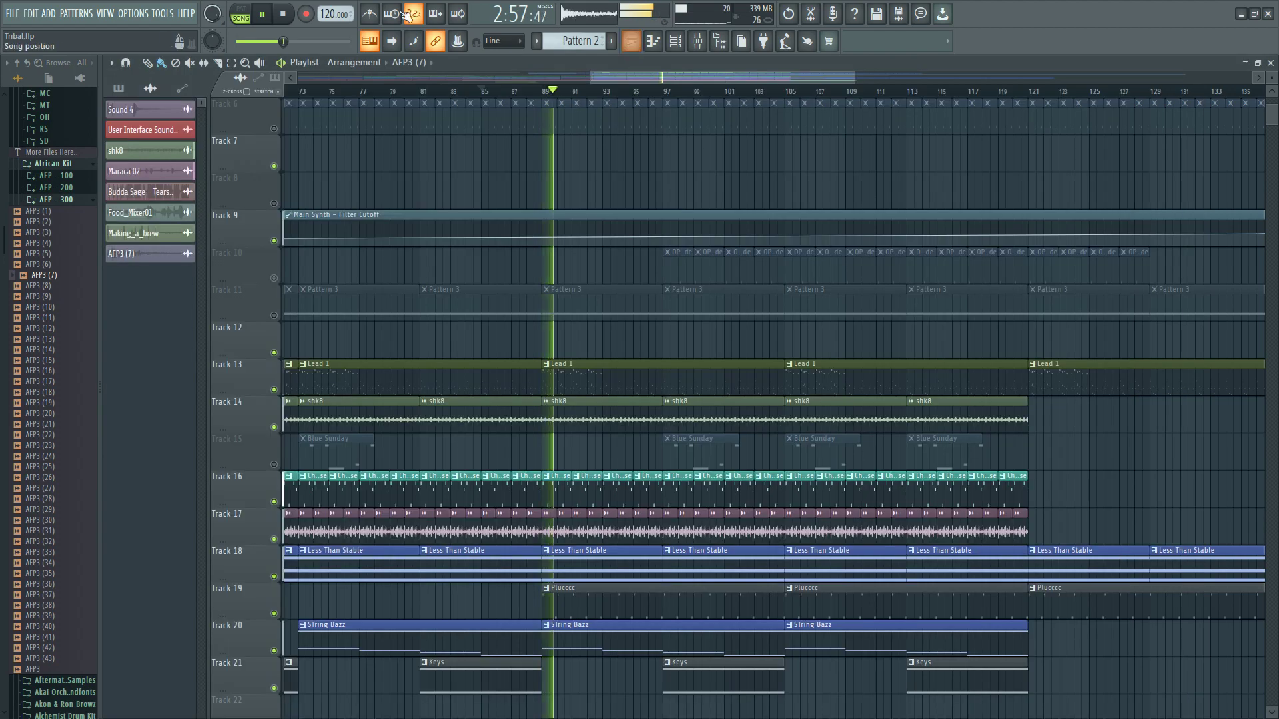
left_click(293, 15)
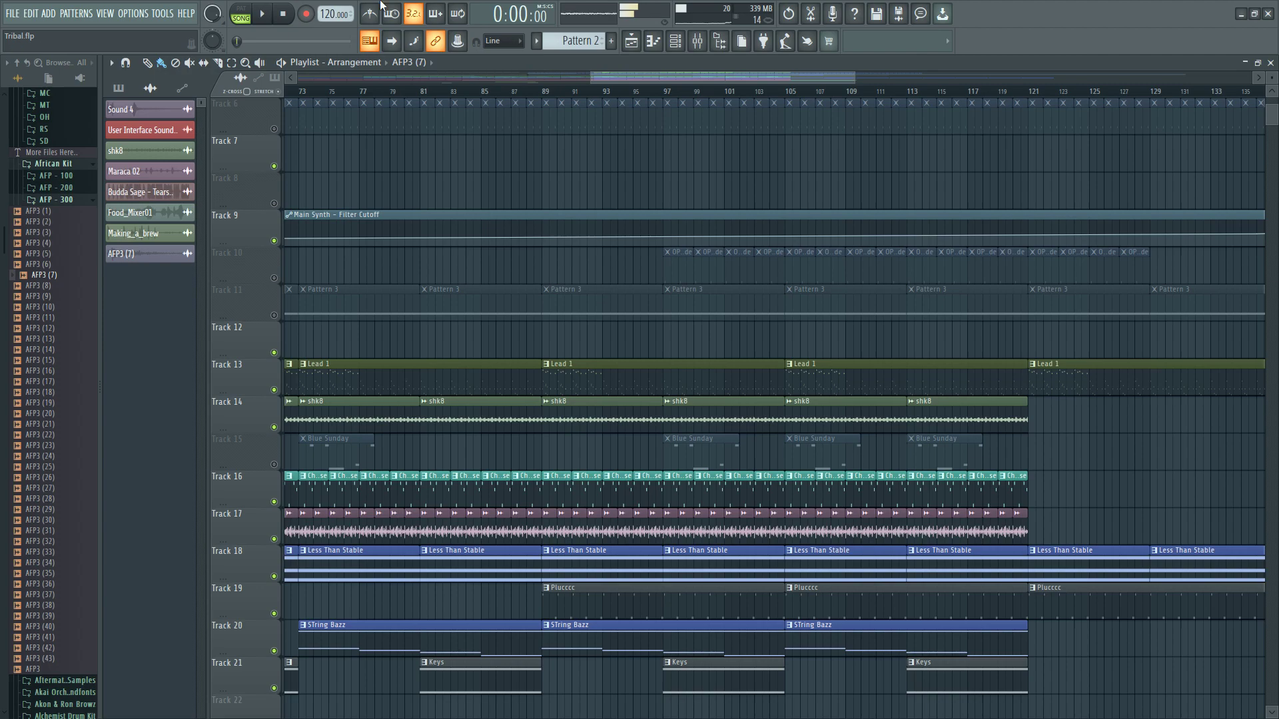
- Create a volume automation clip for mixer track 29, which the Plucccc pattern's Plucked! #2 channel feeds
double_click(586, 608)
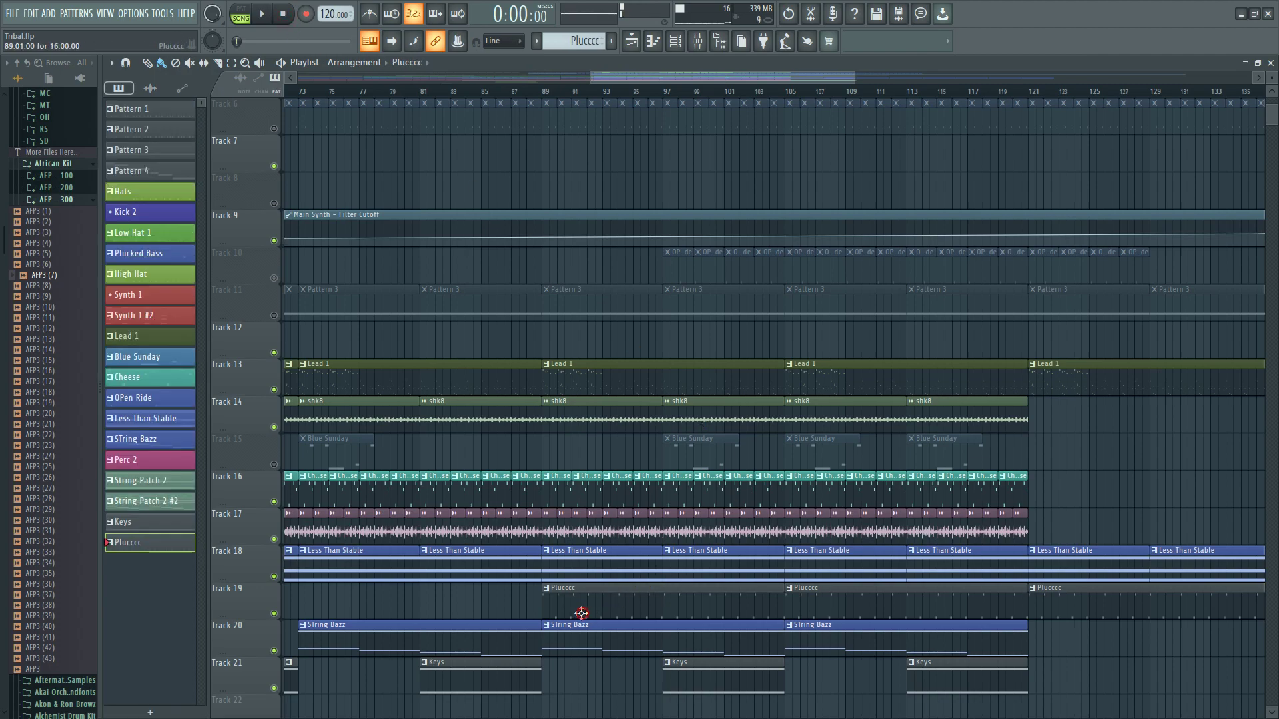
left_click(674, 41)
right_click(212, 377)
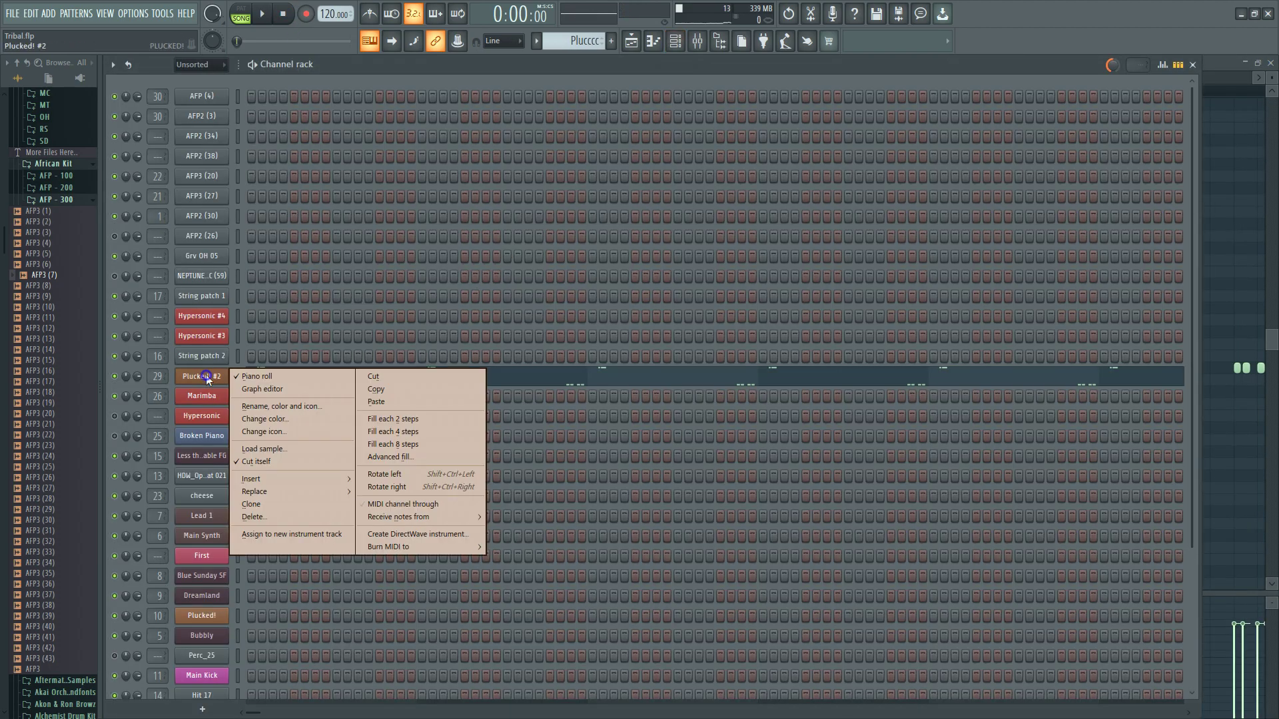
left_click(697, 41)
left_click(697, 40)
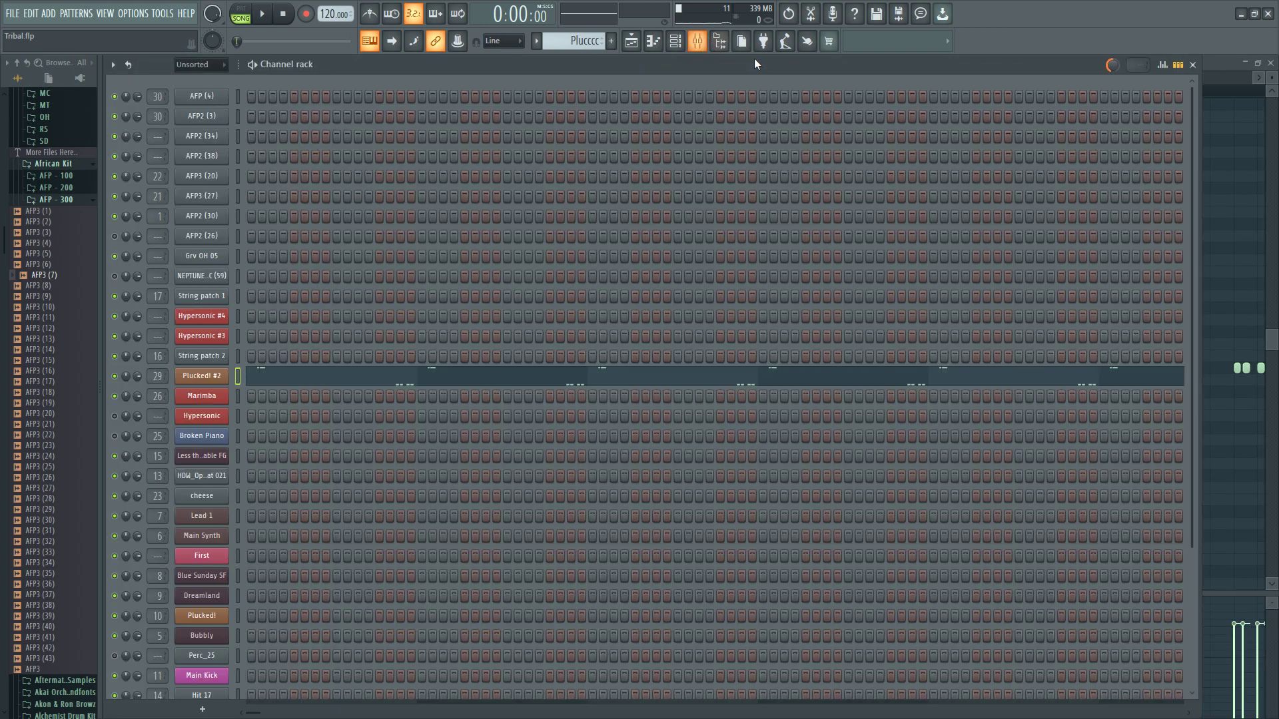
left_click(697, 41)
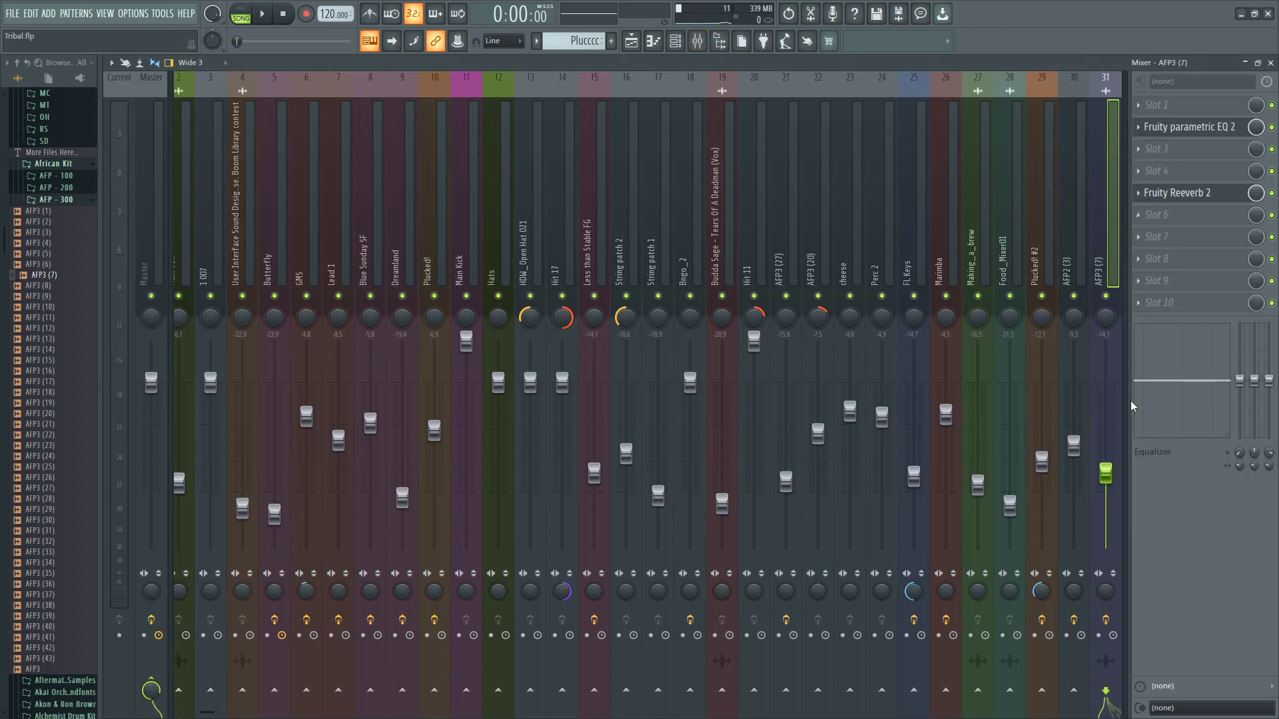
left_click(675, 41)
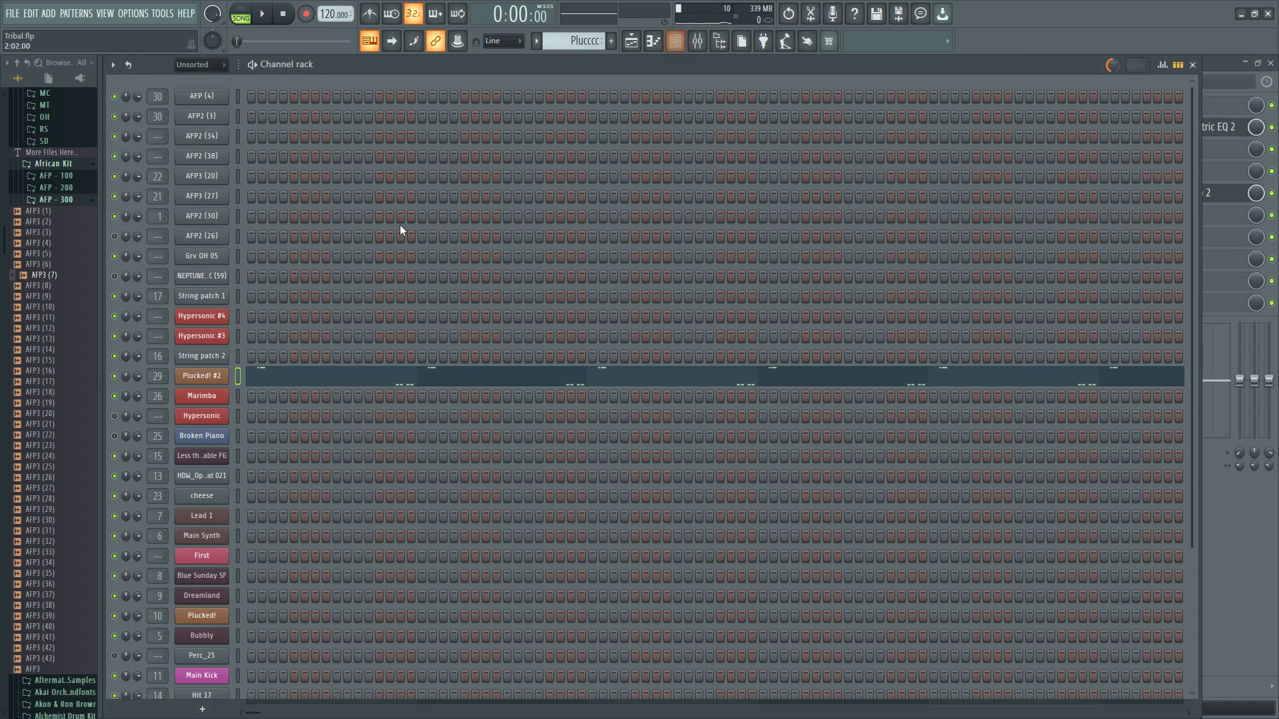
left_click(222, 379)
left_click(697, 41)
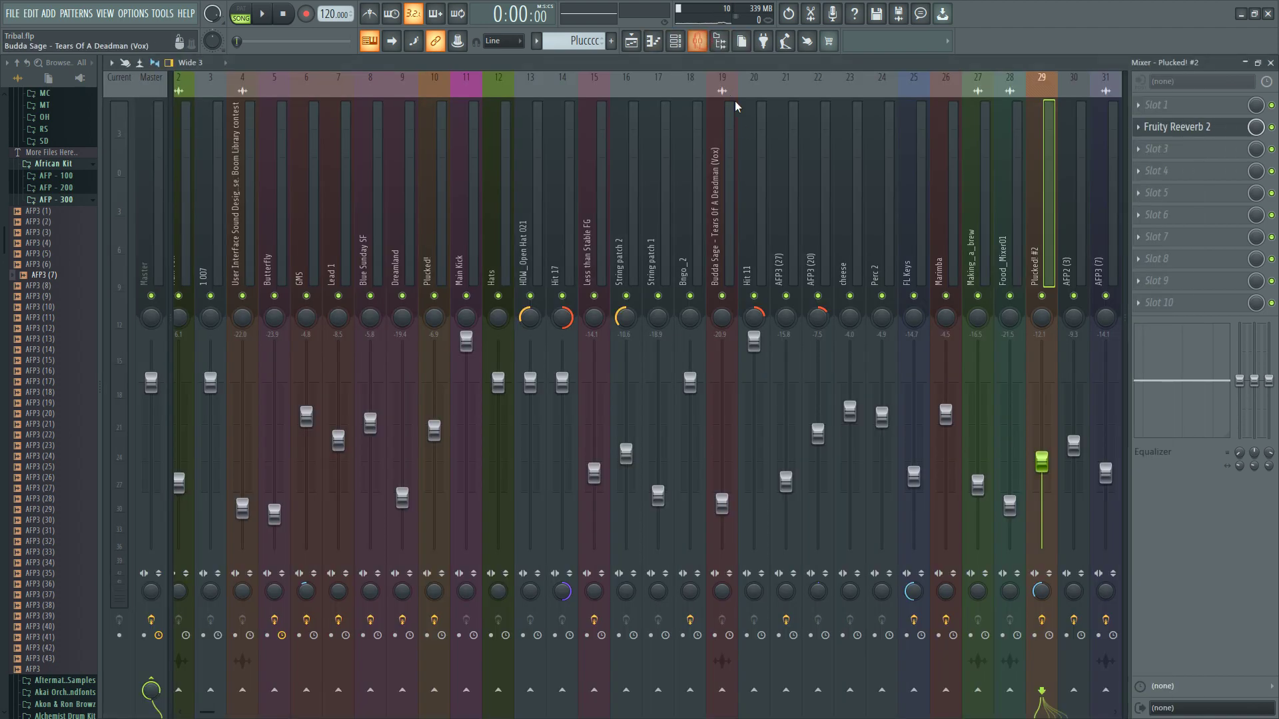
right_click(1050, 470)
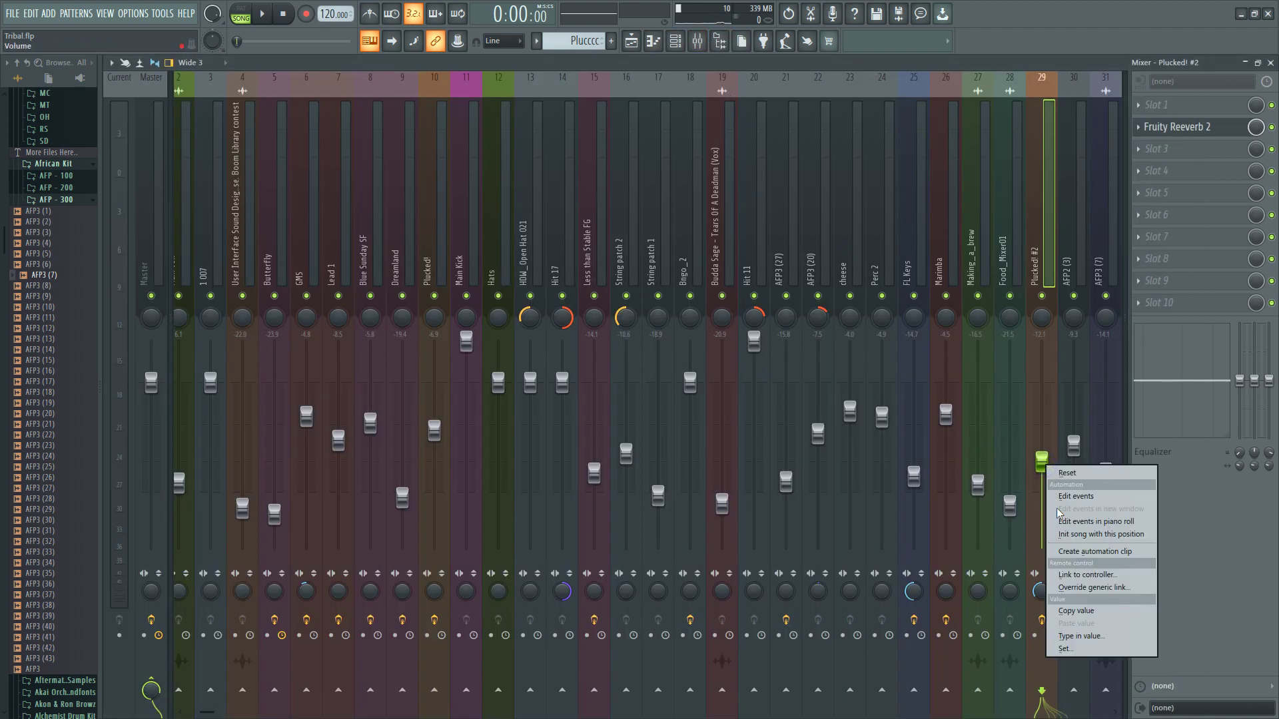
left_click(1099, 553)
- Slice the Plucked! #2 volume clip at bar 89 and about bar 155, keeping only the middle piece and moving it to about bar 81
left_click(632, 43)
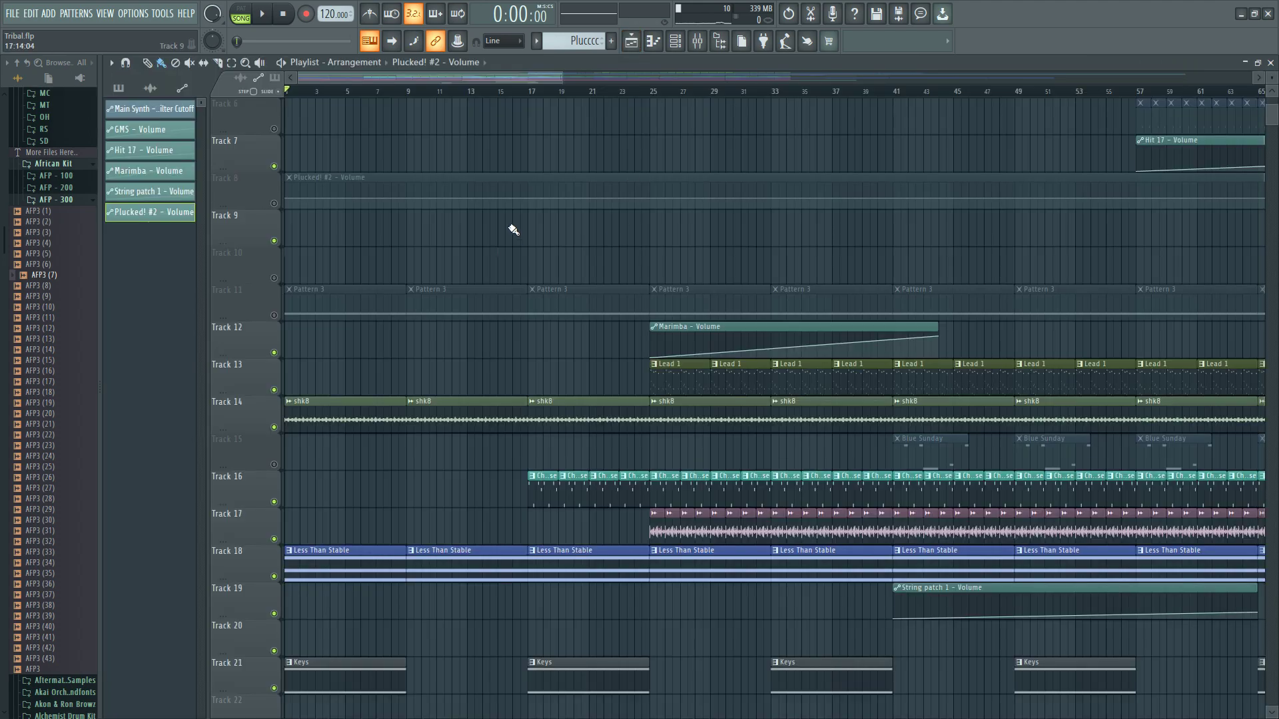
left_click_drag(560, 80, 1252, 79)
scroll(822, 382, "down", 2)
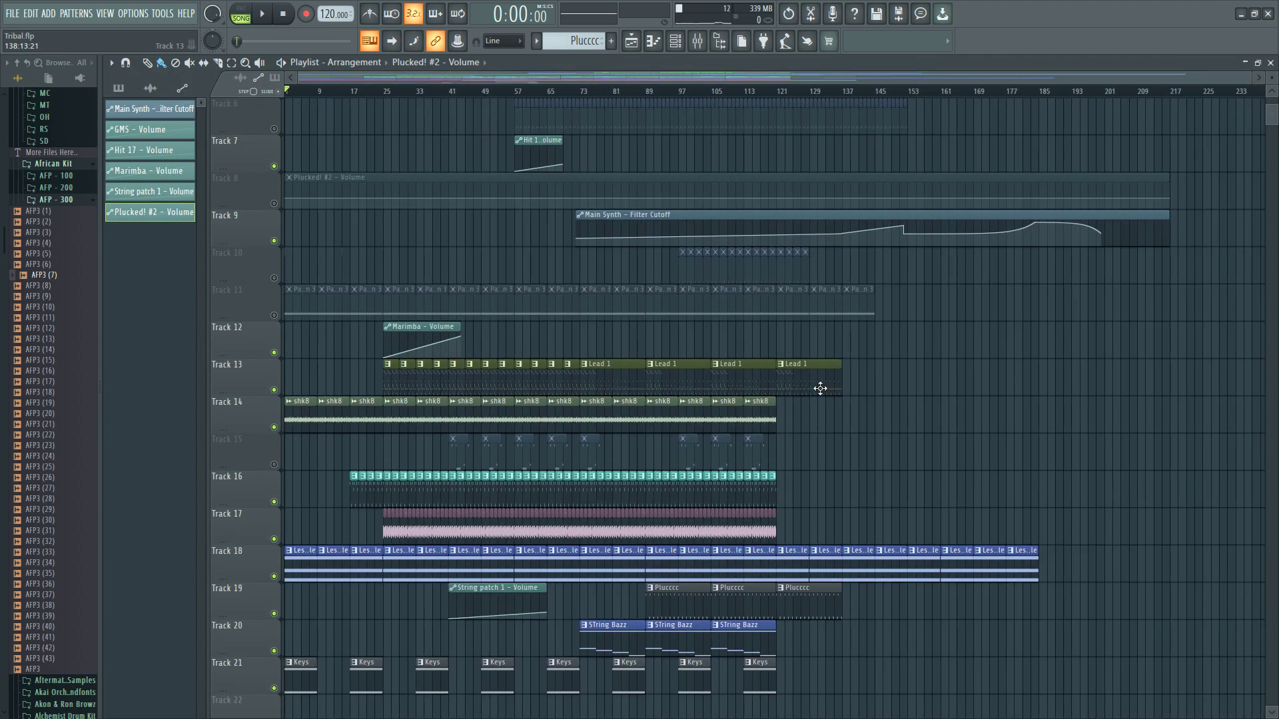
scroll(639, 324, "up", 3)
scroll(641, 323, "up", 3)
scroll(641, 323, "down", 3)
scroll(643, 323, "up", 2)
scroll(644, 287, "down", 3)
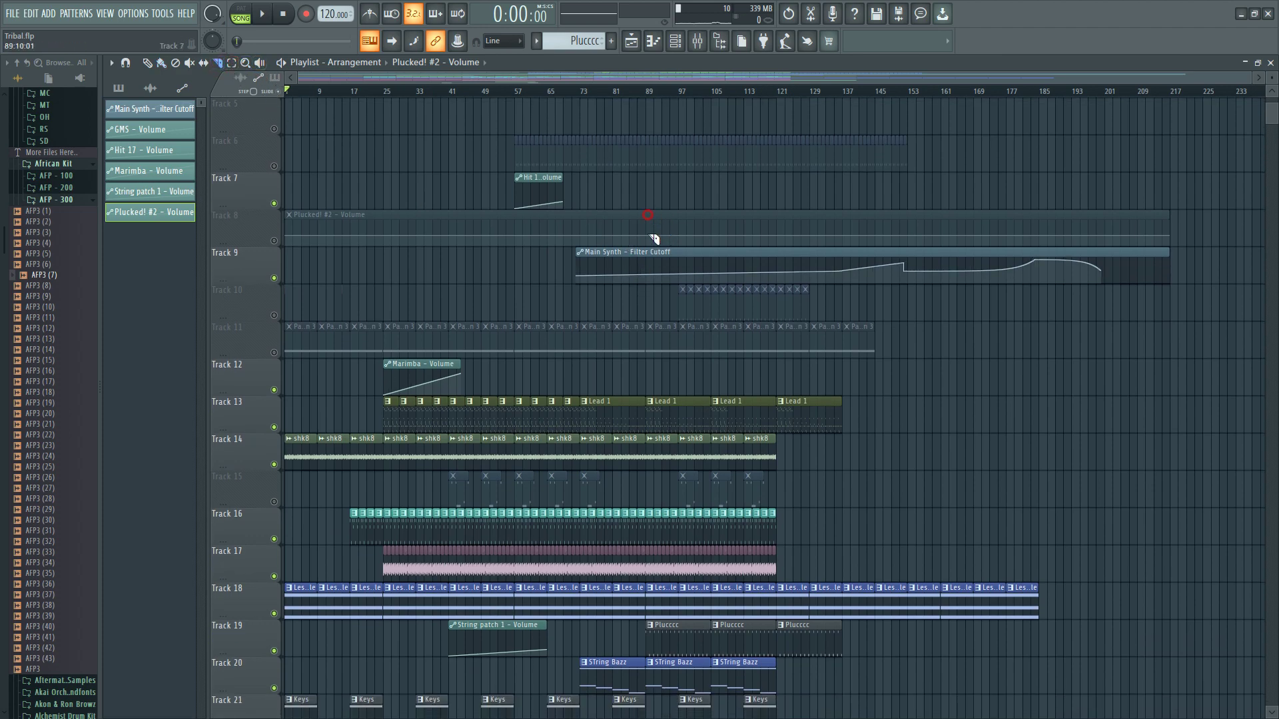
left_click(923, 216)
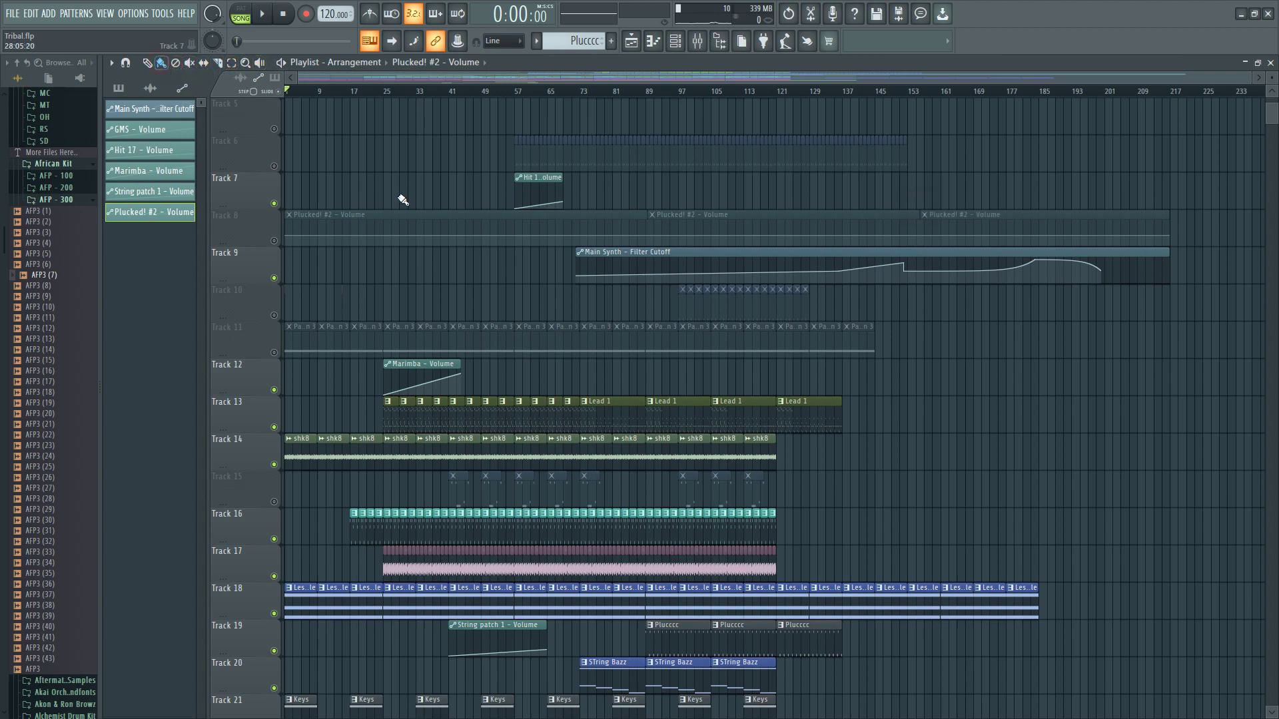
right_click(403, 227)
right_click(948, 220)
left_click_drag(803, 217, 769, 223)
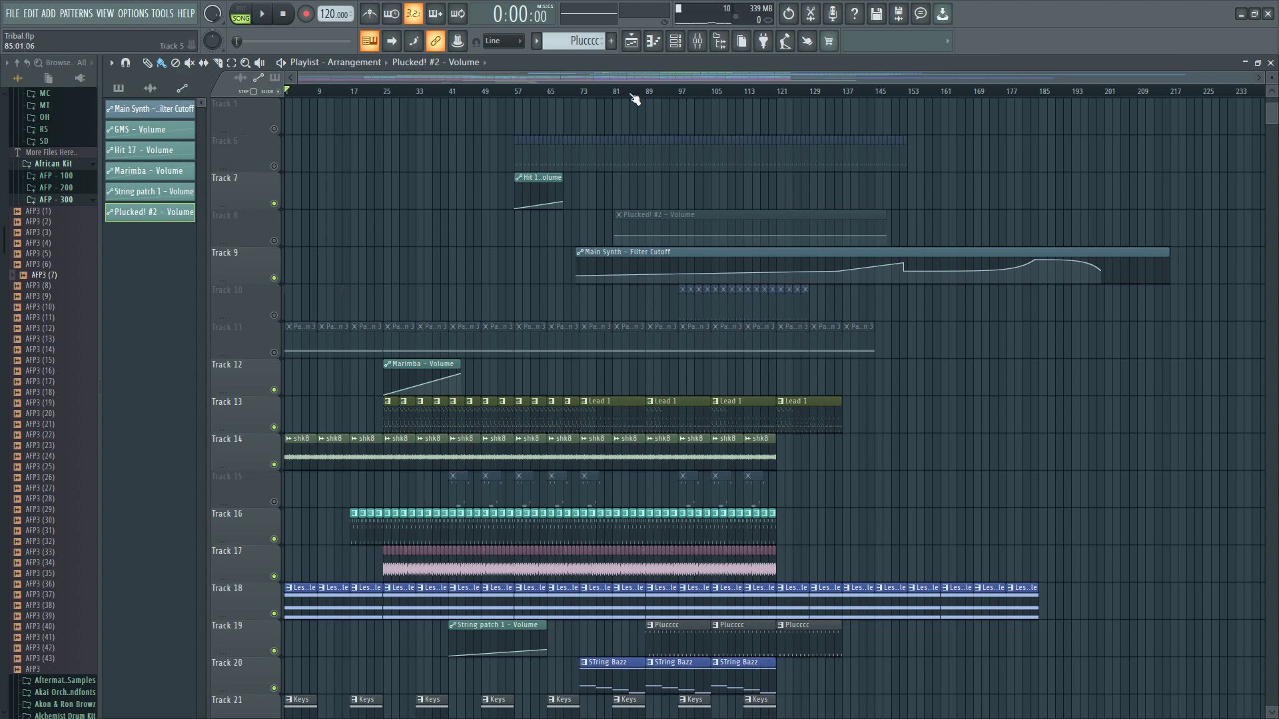
- Shape the Plucked! #2 volume clip to dip at bar 89 and rise until bar 105, and shorten it to end near bar 108
scroll(651, 99, "up", 3)
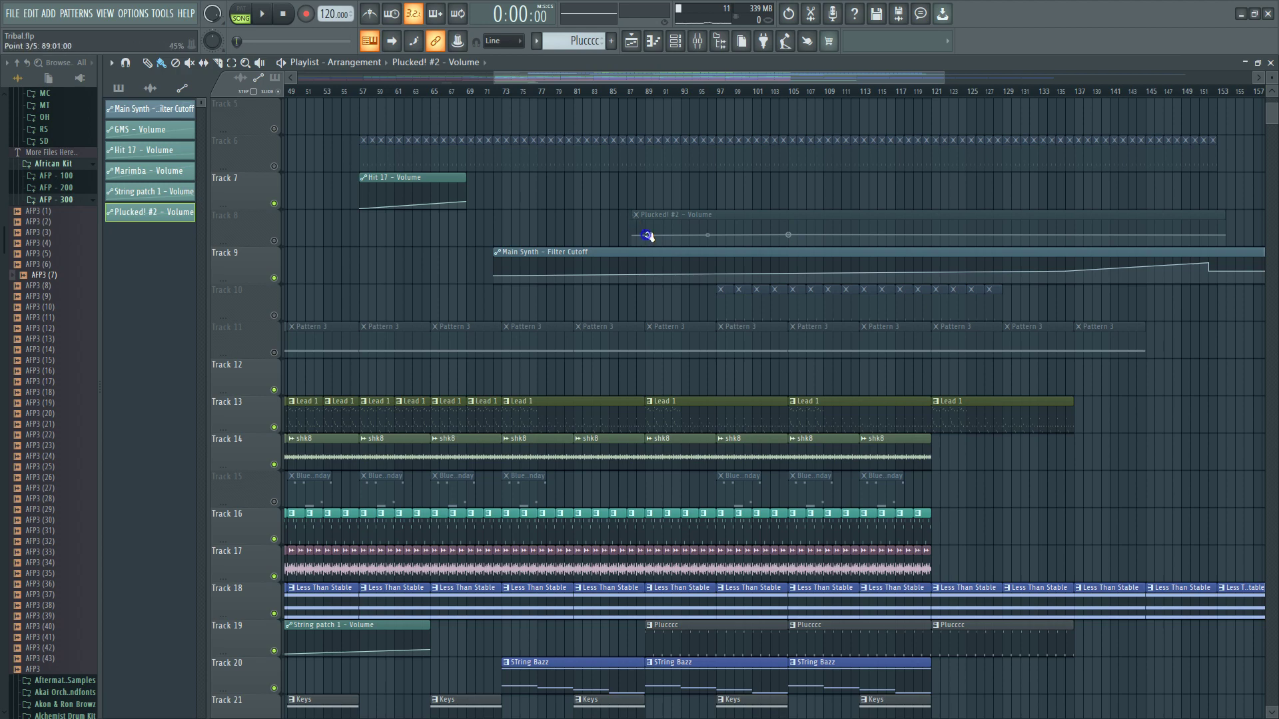
left_click_drag(647, 236, 642, 249)
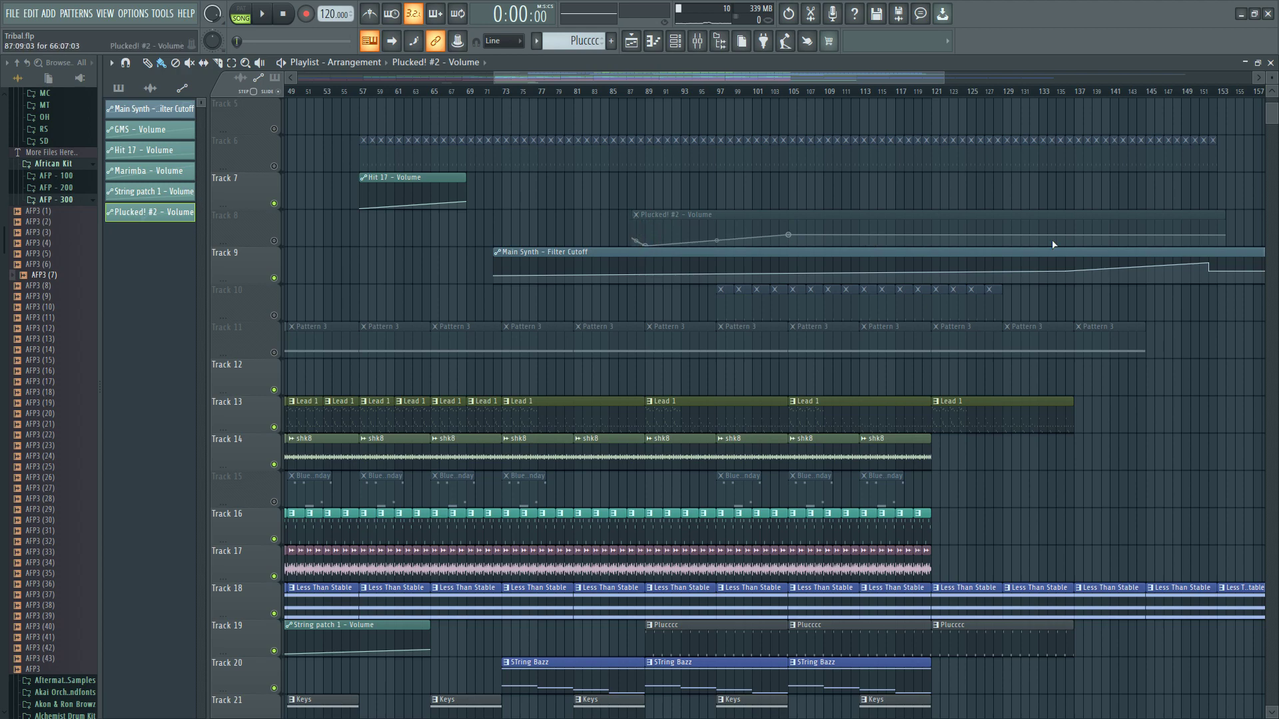
left_click_drag(1007, 235, 1106, 234)
right_click(833, 234)
right_click(810, 235)
left_click_drag(1123, 209, 813, 209)
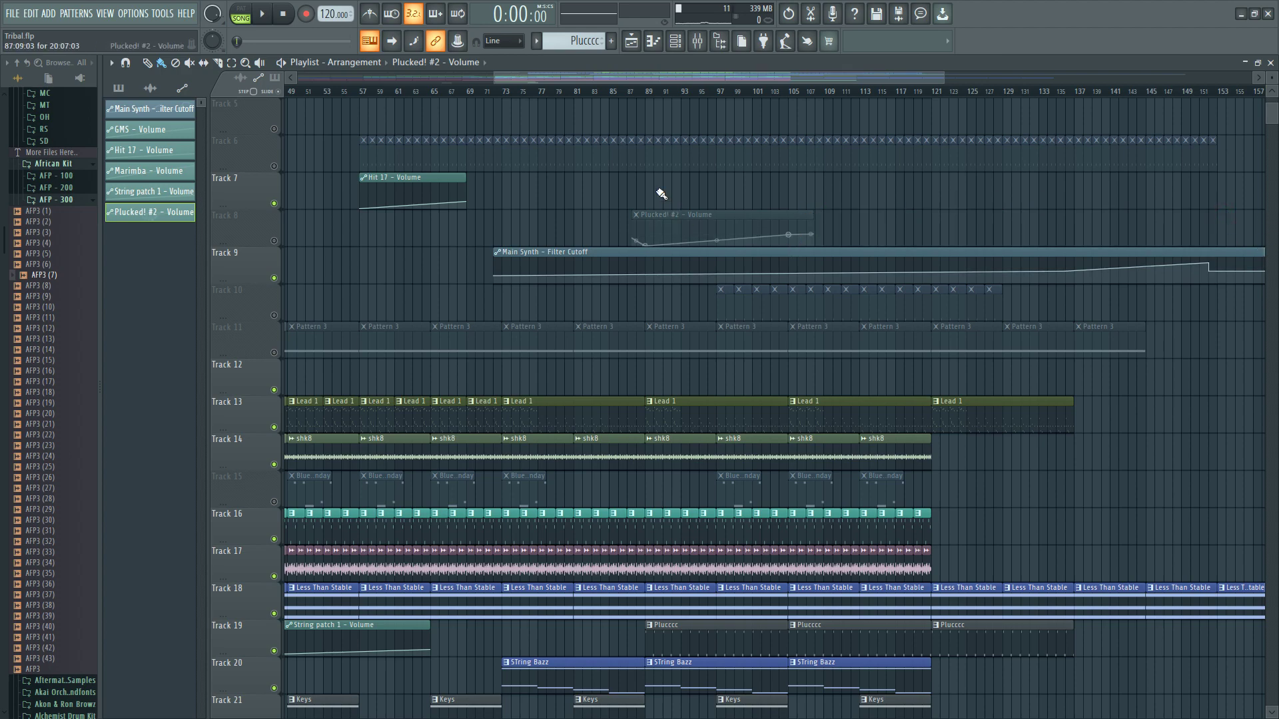
- Start playback from bar 89 and unmute Track 8 to activate the Plucked! #2 volume automation
left_click(644, 94)
left_click(264, 16)
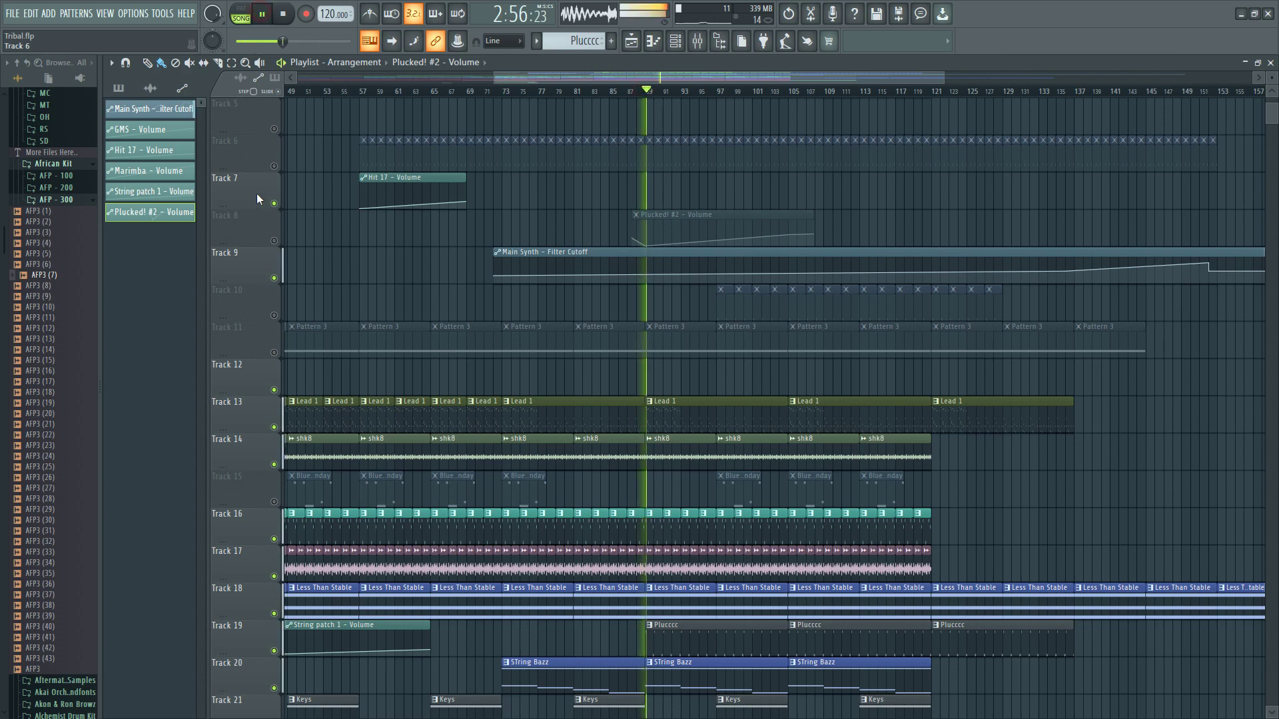
left_click(274, 240)
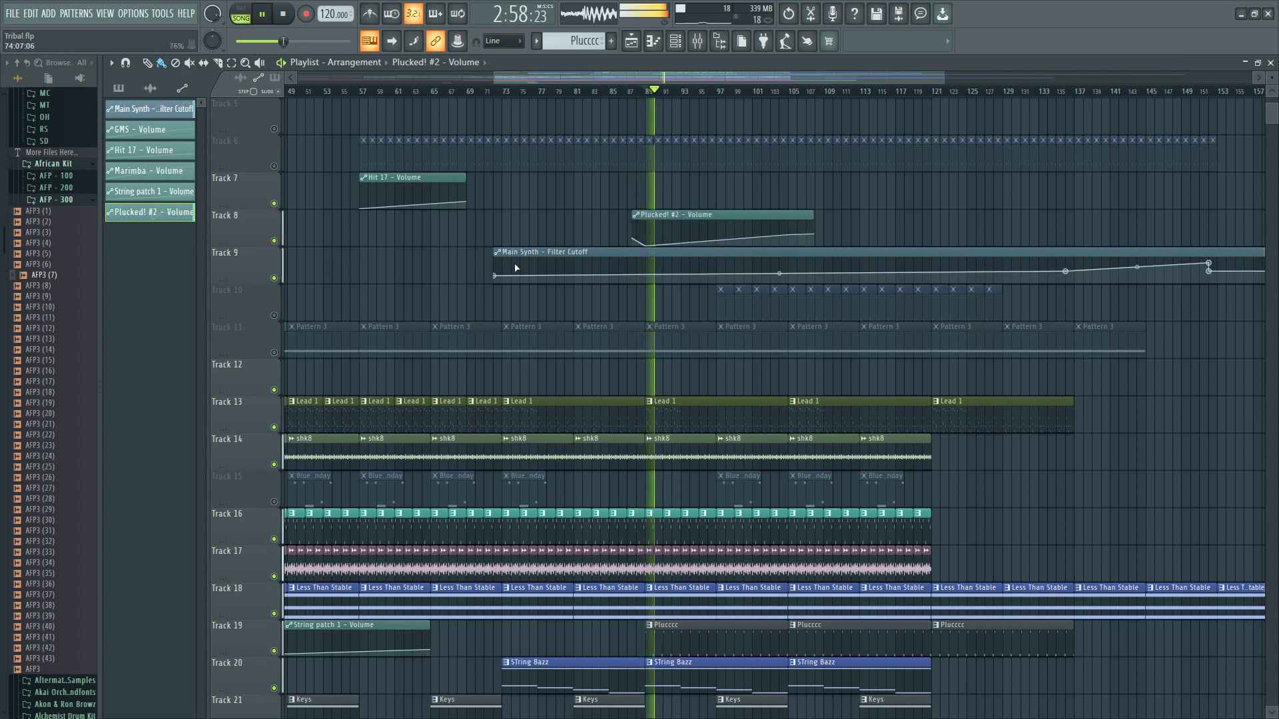
- Delete all audio clips on Track 17 from bar 89 to bar 121 and stop playback
scroll(717, 527, "down", 3)
scroll(717, 526, "down", 1)
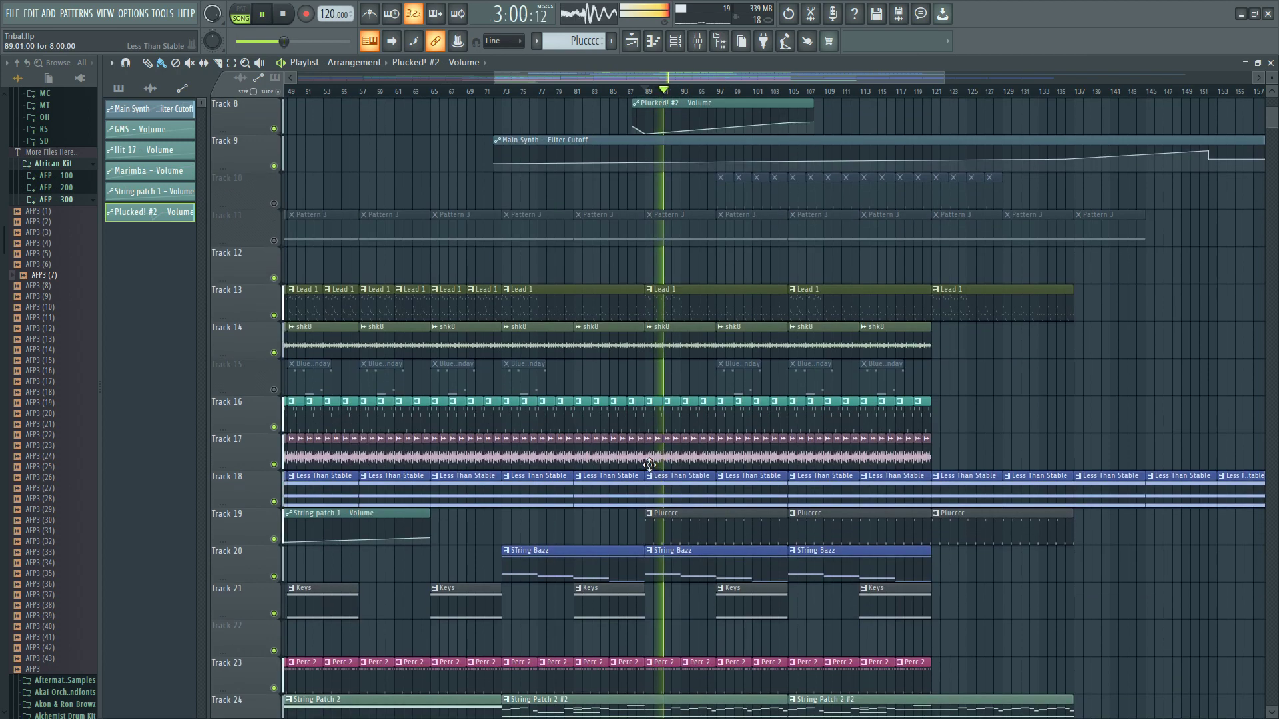
right_click(656, 456)
right_click(706, 455)
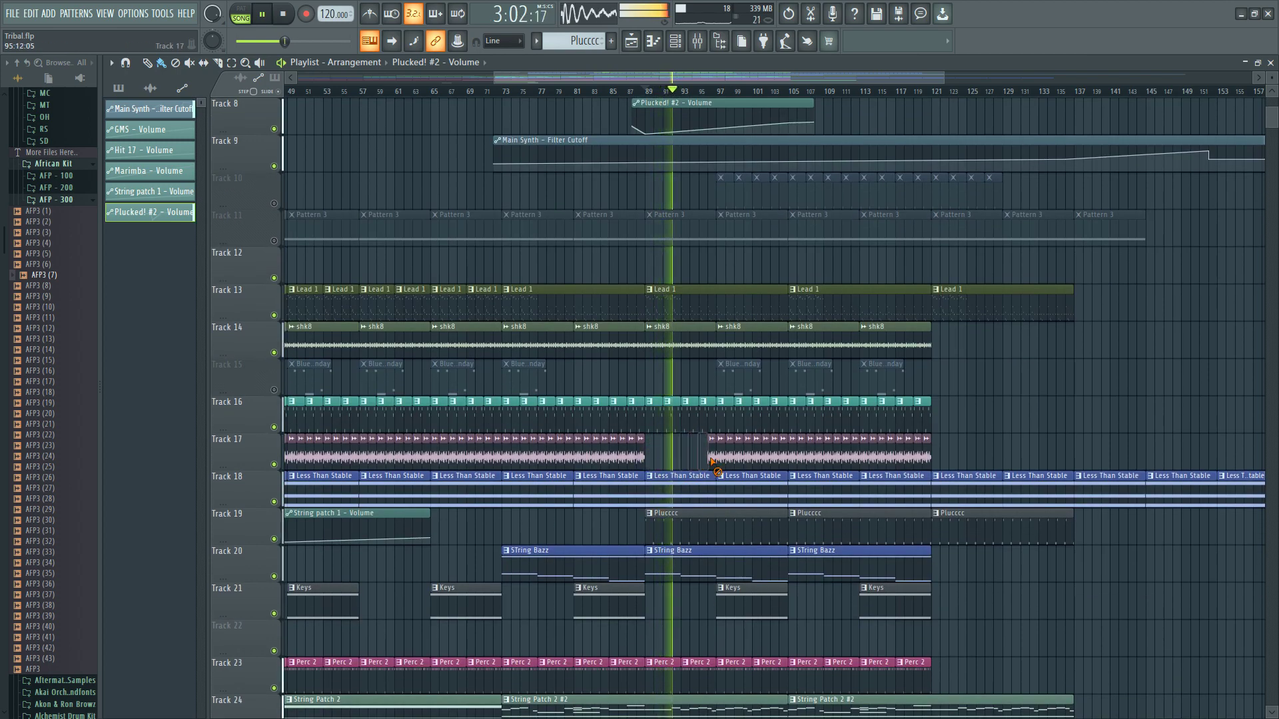
right_click(786, 456)
right_click(885, 455)
right_click(929, 455)
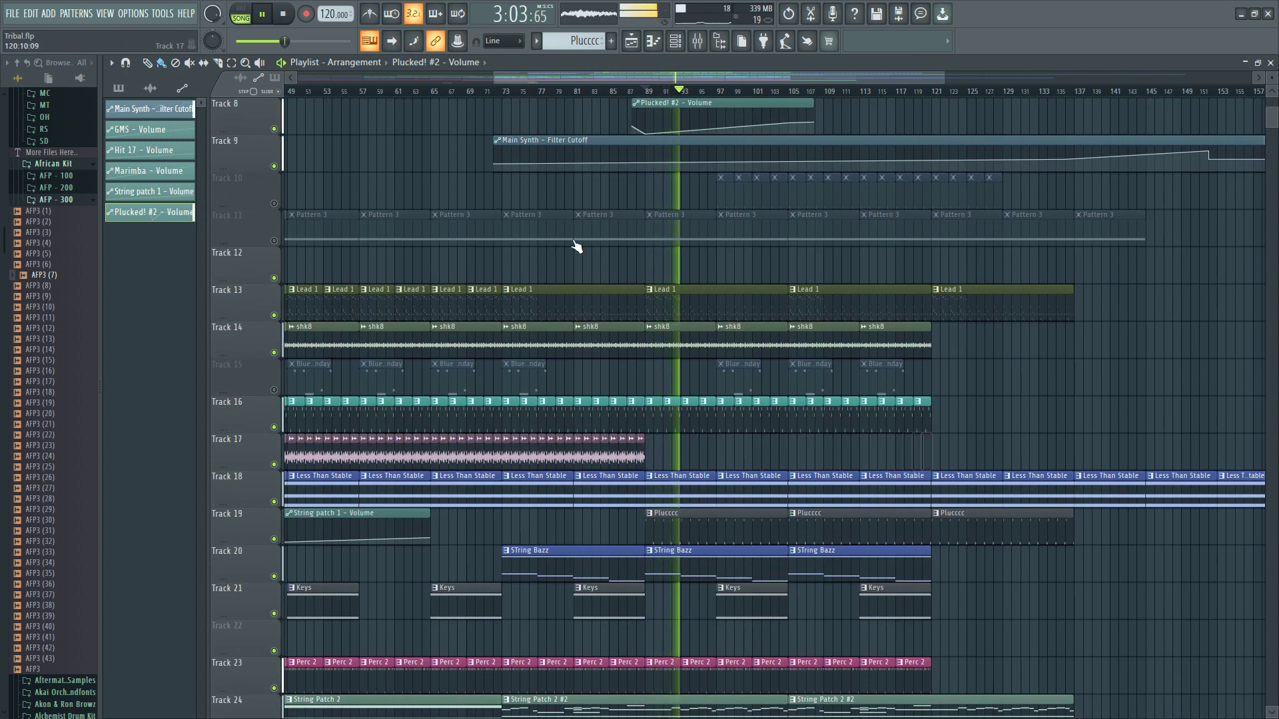
left_click(283, 15)
left_click(283, 15)
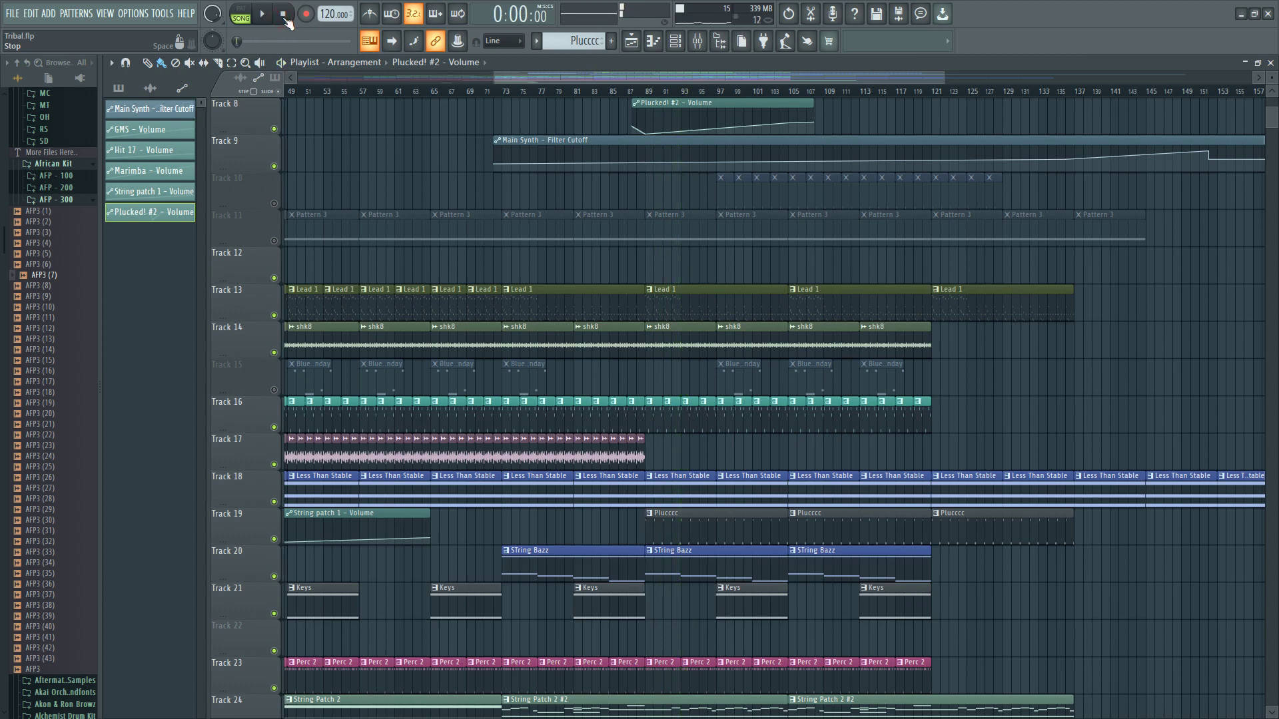
- Delete the four shk8 clips on Track 14 between bars 89 and 121
right_click(670, 347)
right_click(746, 348)
right_click(819, 348)
right_click(893, 348)
- Raise the volume of the AFP3 (7) clip's mixer track 31 to -5.9 dB
scroll(782, 567, "down", 1)
scroll(782, 566, "down", 3)
left_click(363, 625)
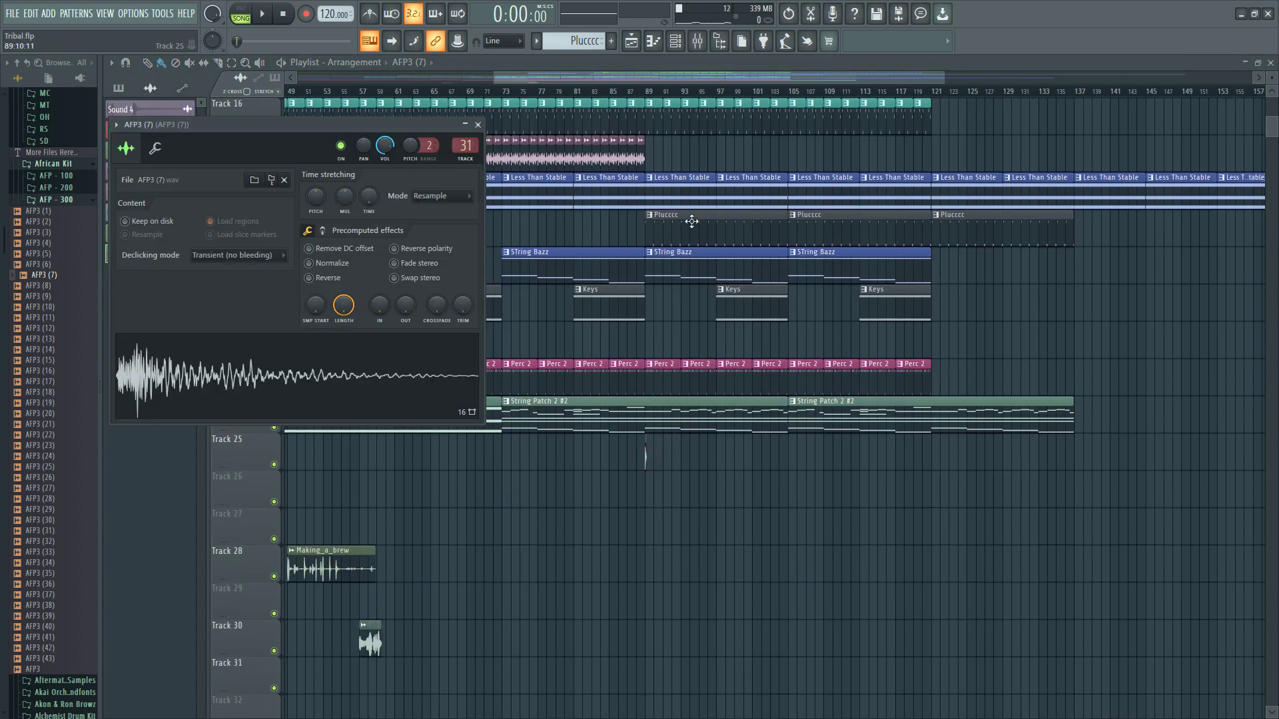
left_click(697, 41)
left_click_drag(1111, 484, 1111, 434)
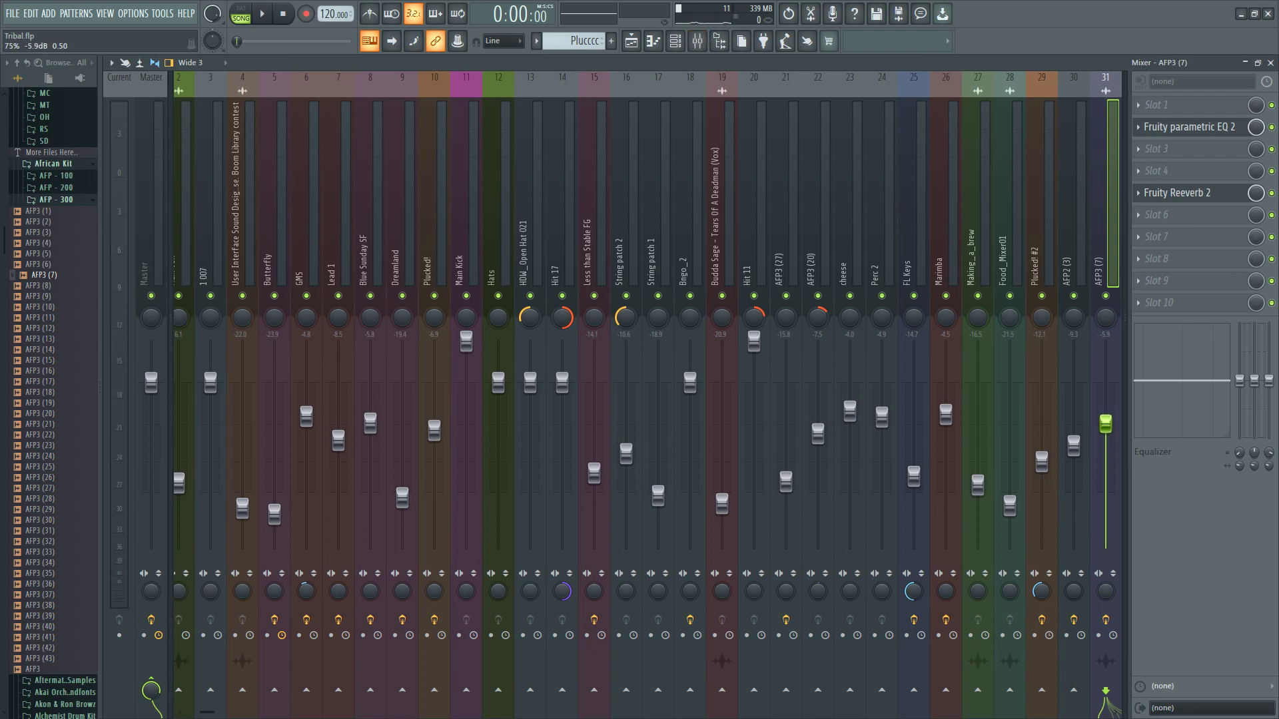
- Play the arrangement from about bar 87 in the Playlist and review the tracks around bar 89
left_click(631, 41)
scroll(607, 107, "up", 3)
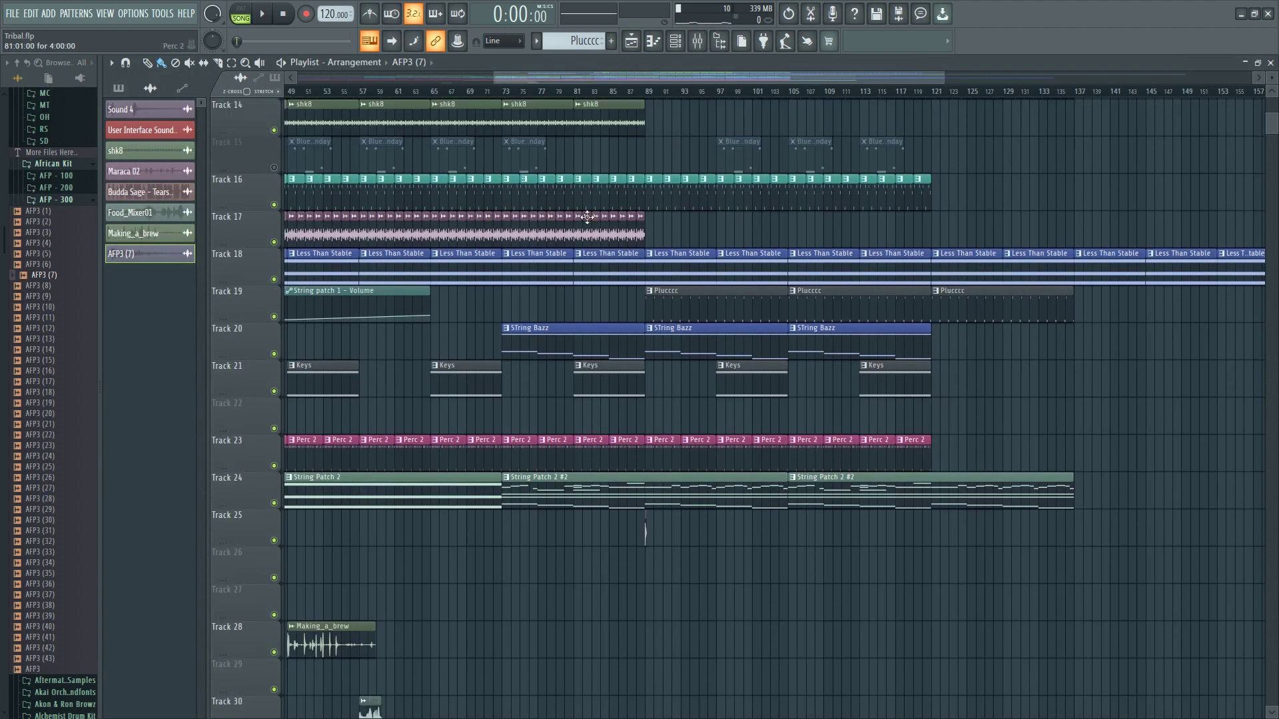
key("space")
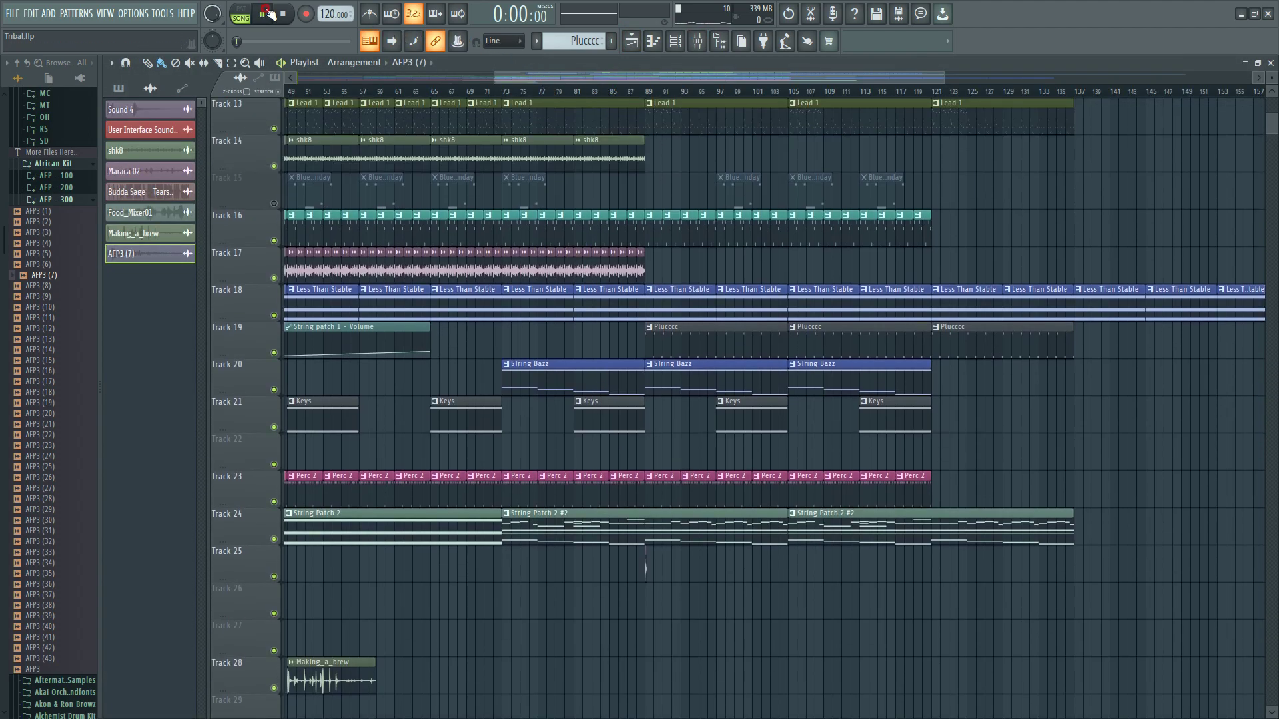
left_click(625, 93)
scroll(782, 423, "up", 5)
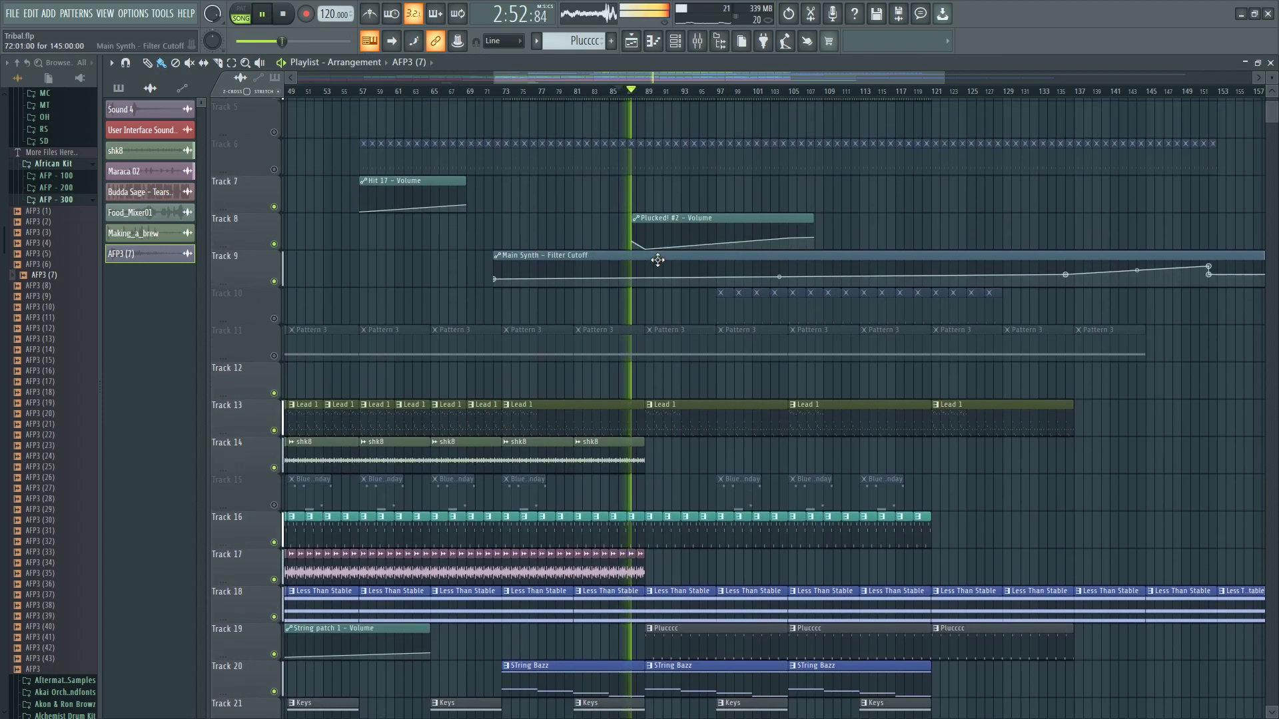
scroll(654, 257, "up", 3)
scroll(778, 340, "down", 5)
scroll(778, 340, "down", 6)
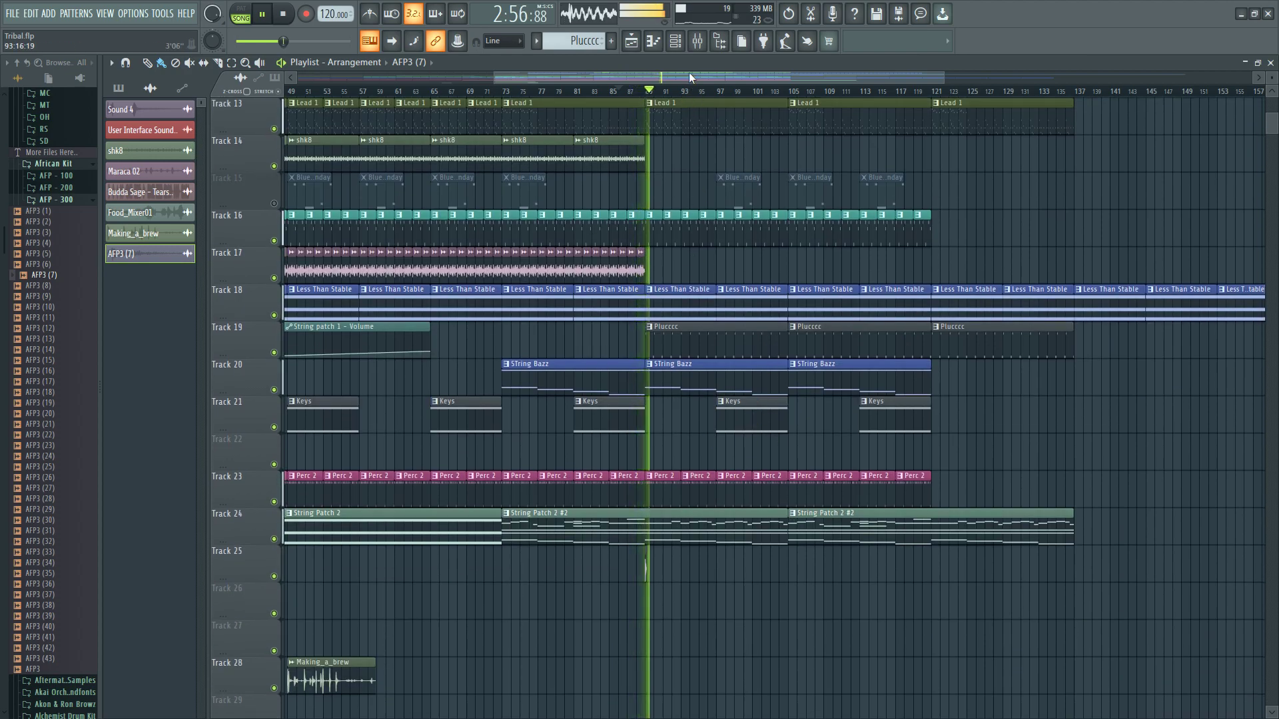
scroll(693, 235, "up", 4)
scroll(694, 236, "up", 8)
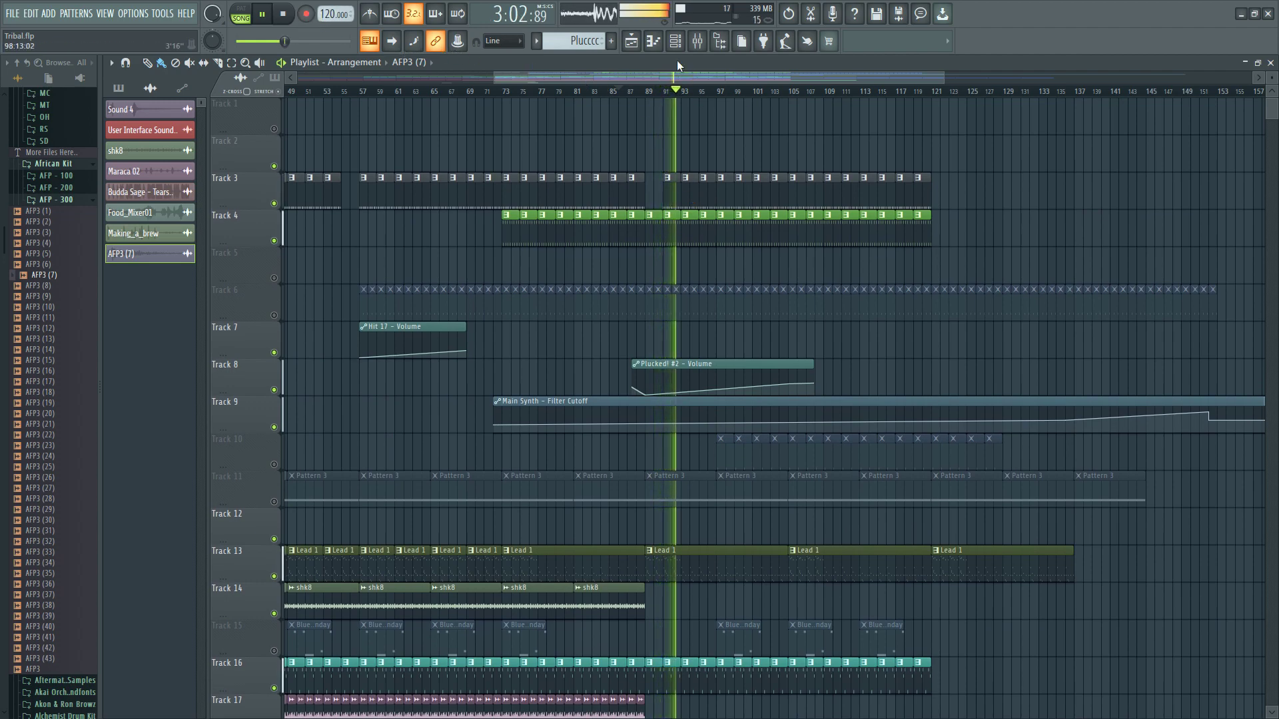
- Show the Unsorted channel group in the Channel rack and stop playback
key("F6")
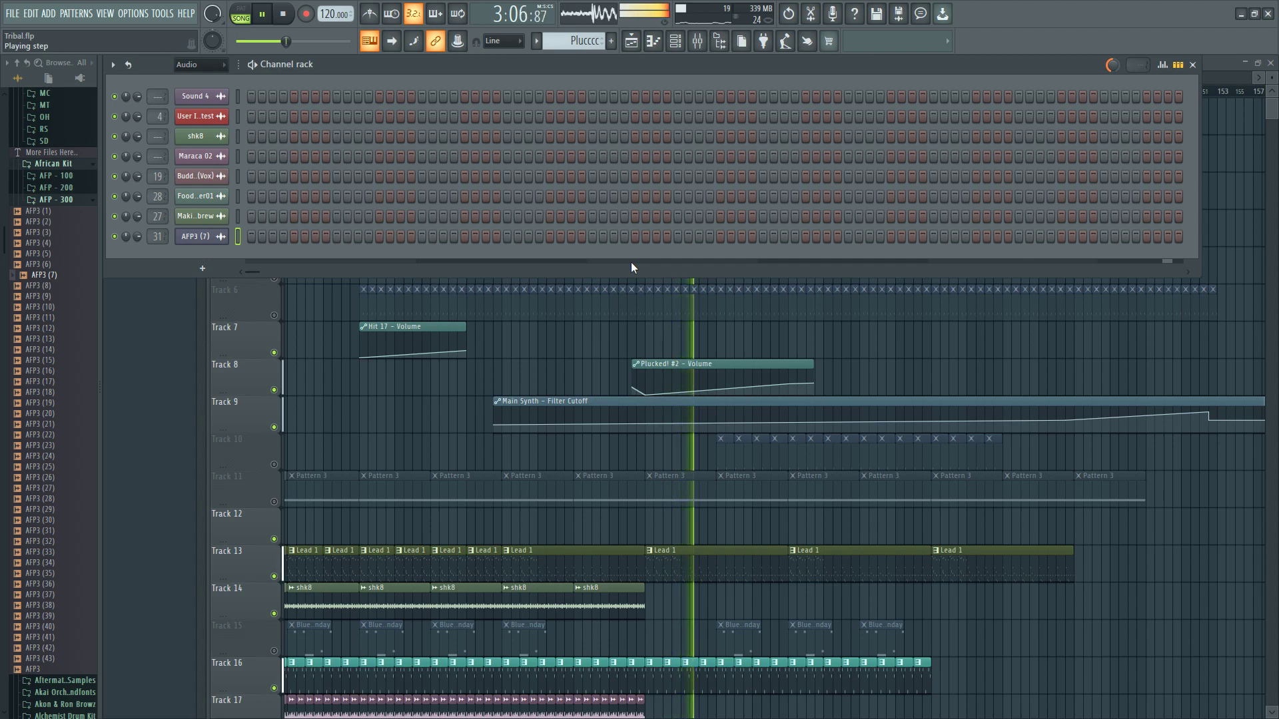
mouse_move(789, 376)
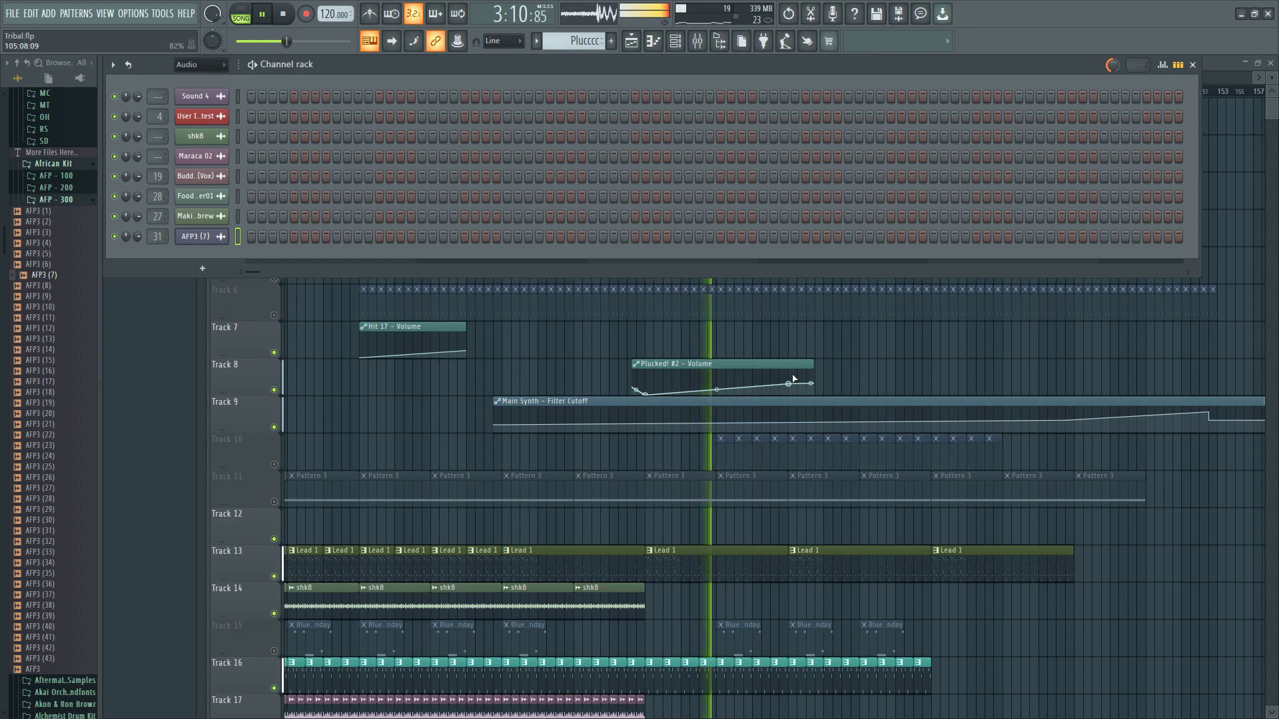
left_click(223, 68)
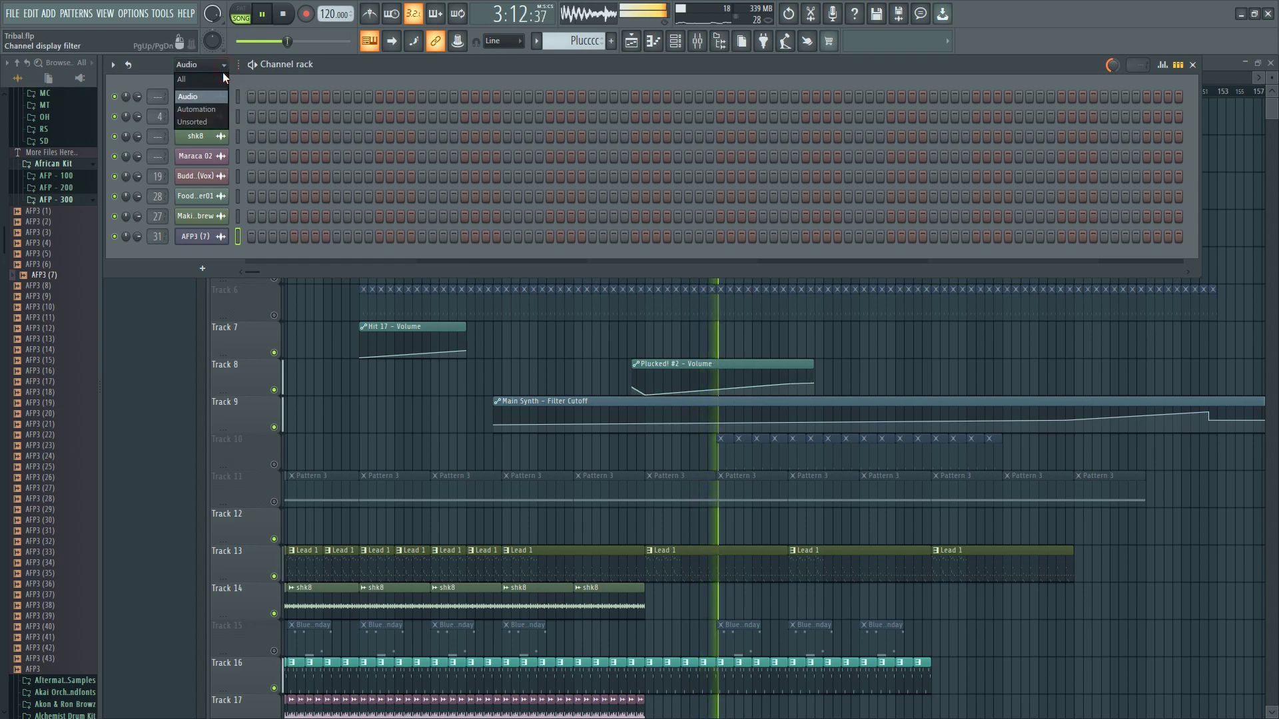
left_click(201, 127)
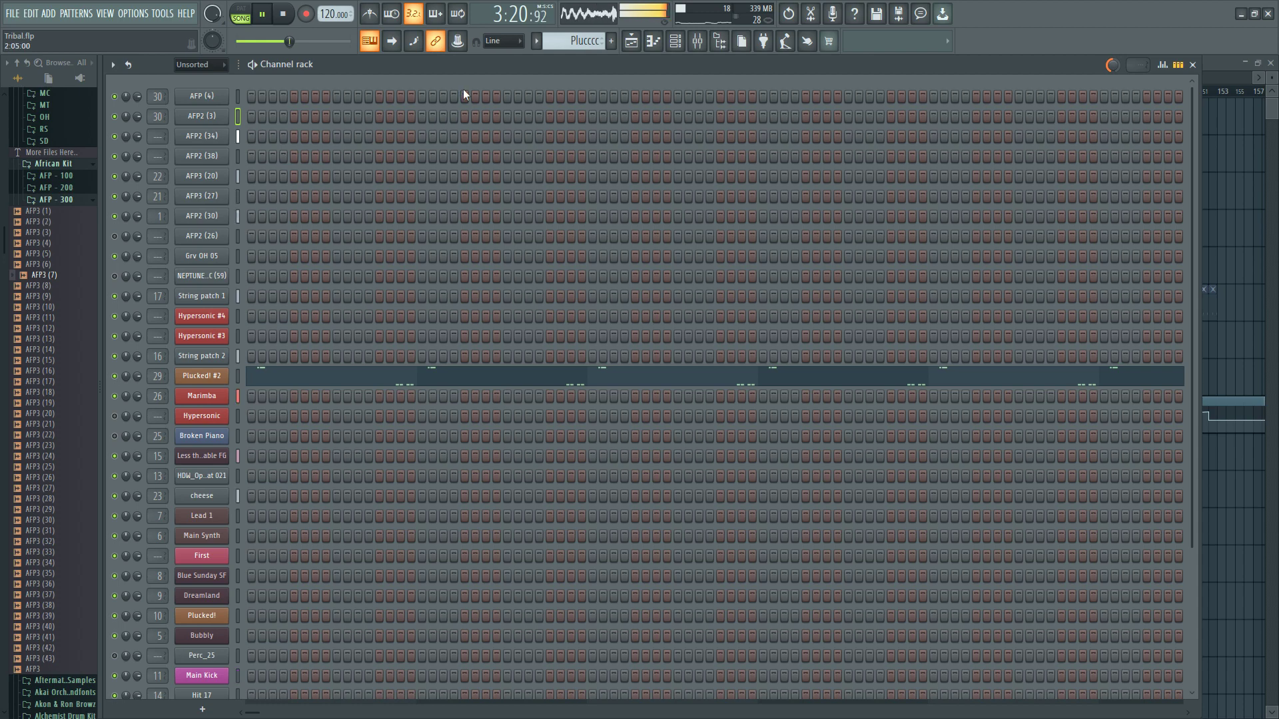
left_click(291, 14)
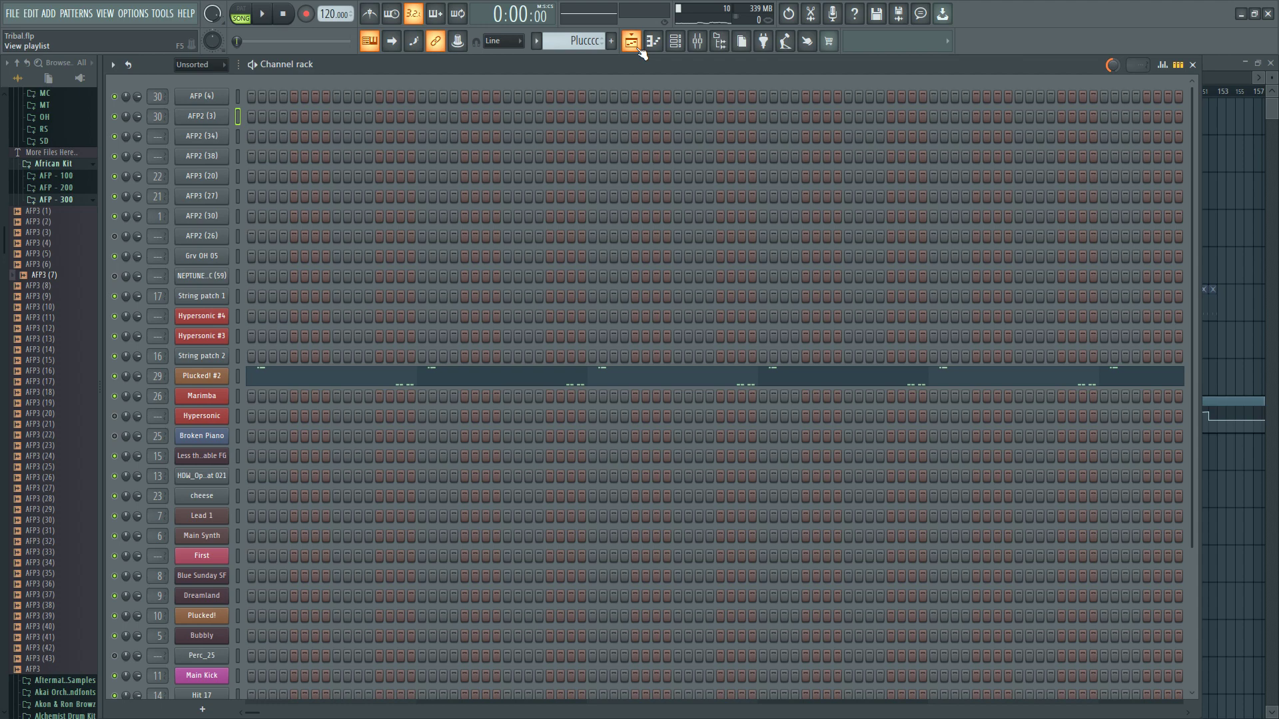
- Raise the volume of the AFP2 (3) channel's mixer track 30 to -3.4 dB
left_click(207, 122)
left_click(697, 41)
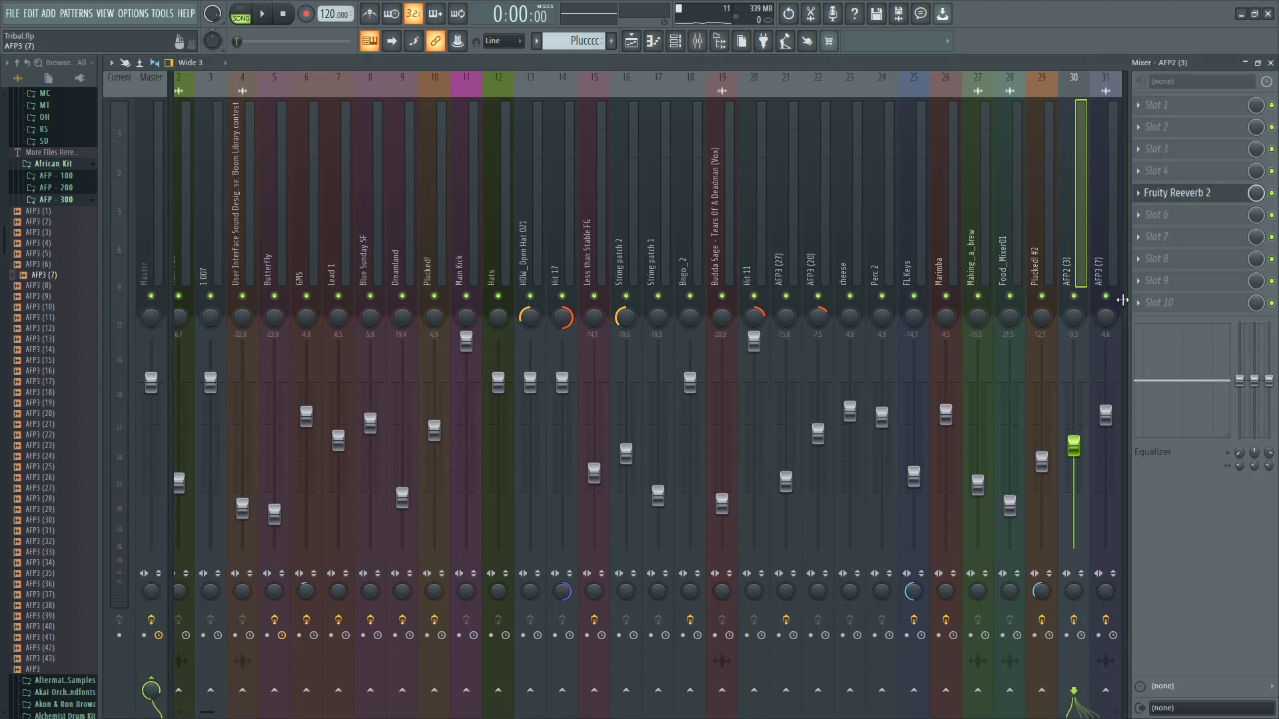
left_click_drag(1083, 444, 1083, 430)
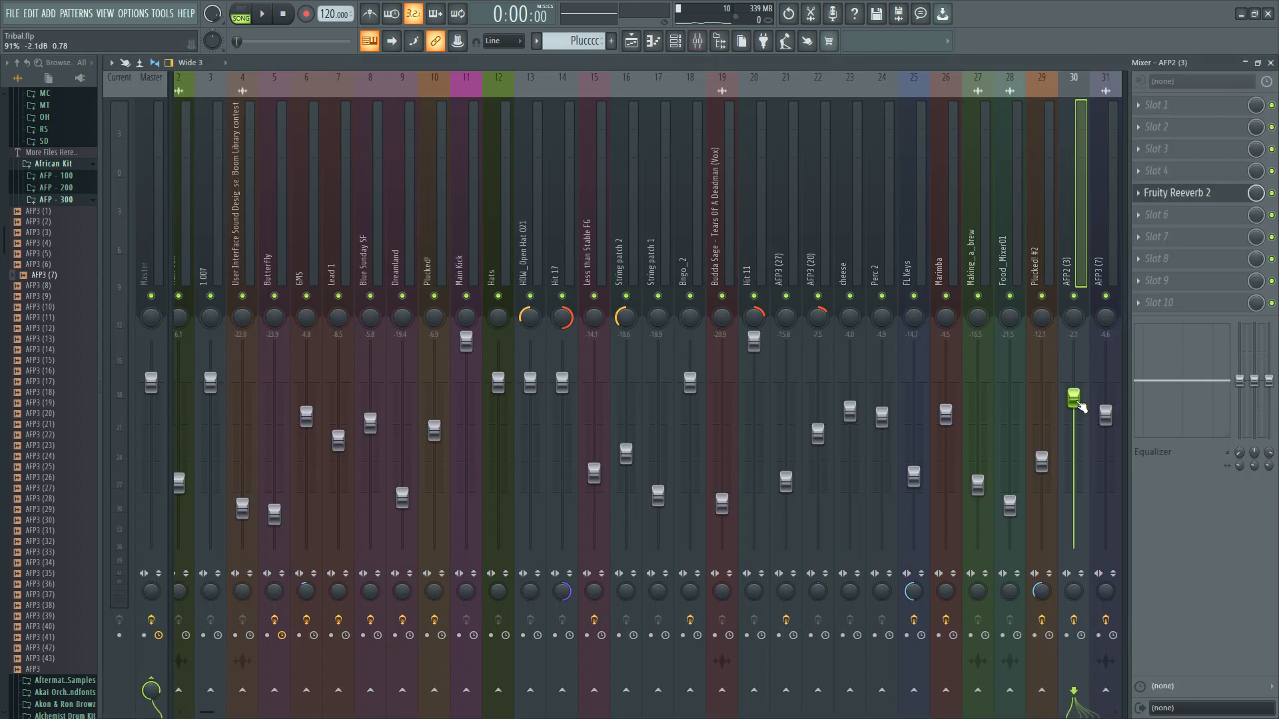
left_click_drag(1073, 405, 1073, 405)
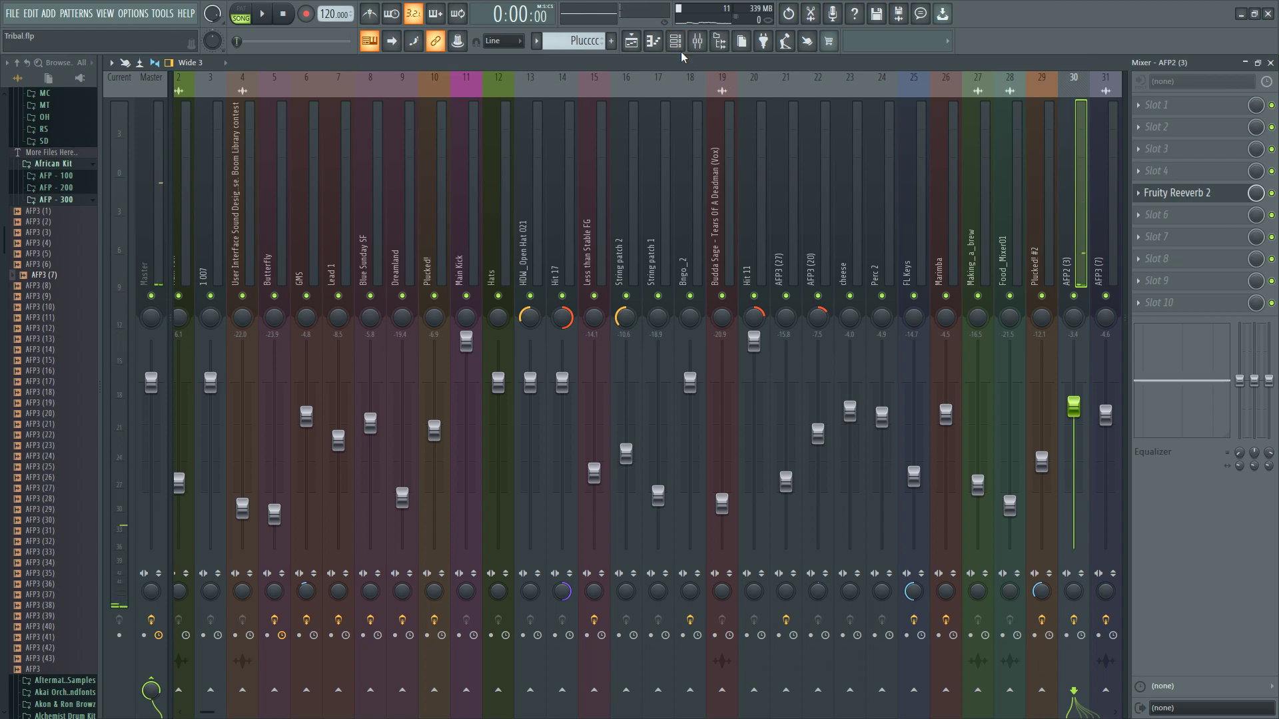
- Audition a few notes on AFP2 (3) and select the AFP (4) channel in the Channel rack
key("b")
key("n")
key("m")
key("q")
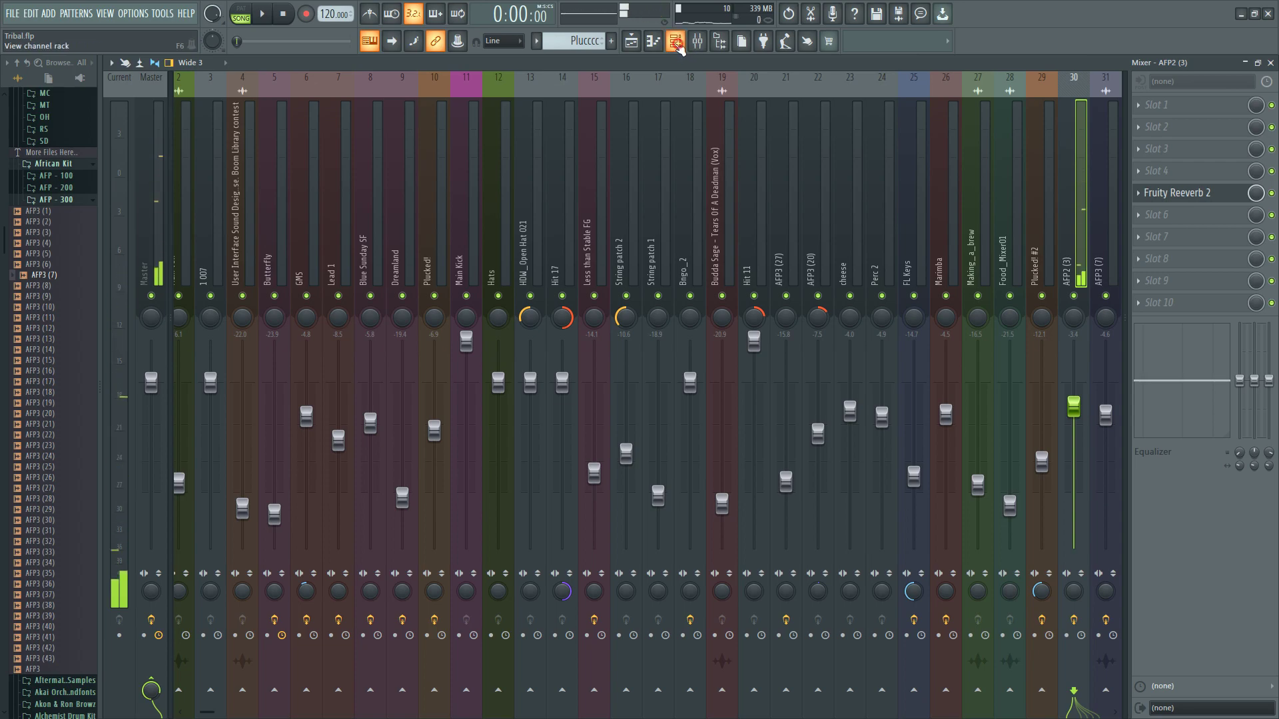
left_click(676, 44)
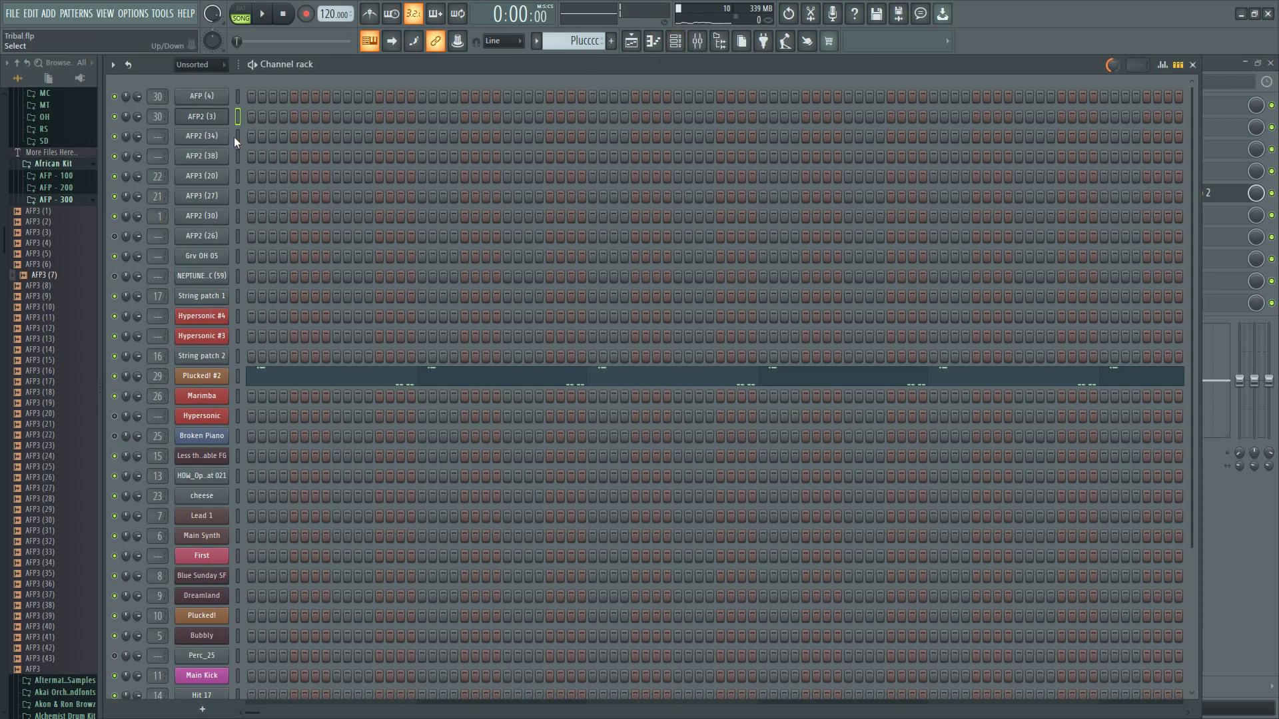
left_click(234, 99)
- Return to the Playlist and browse the AFP - 300 and AFP - 100 sample folders and the other kit folders for another sound
left_click(631, 40)
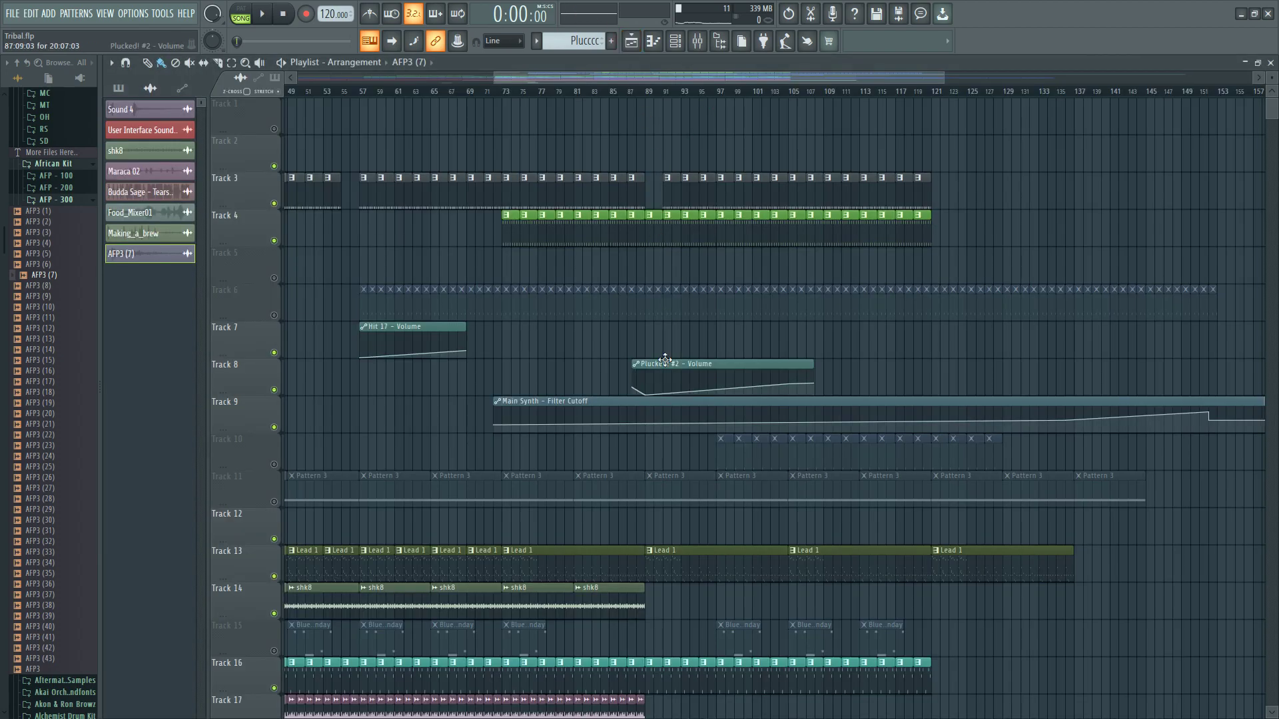
scroll(664, 360, "down", 10)
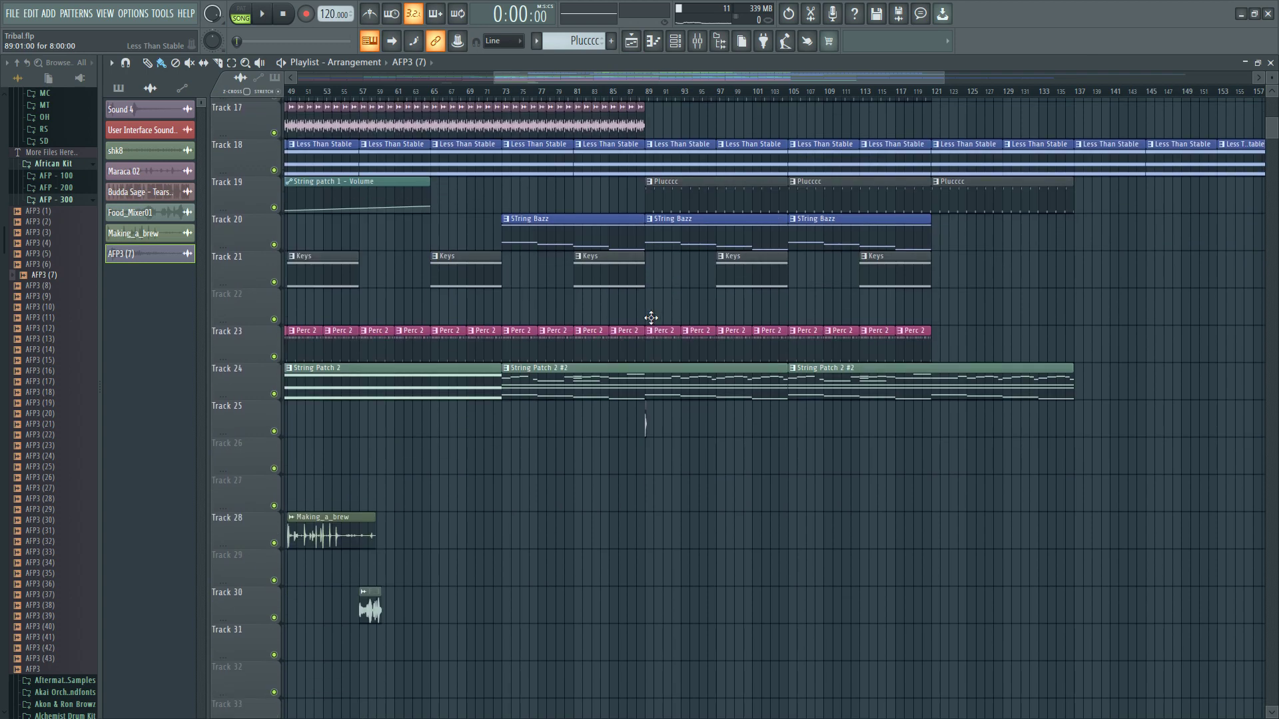
left_click(69, 200)
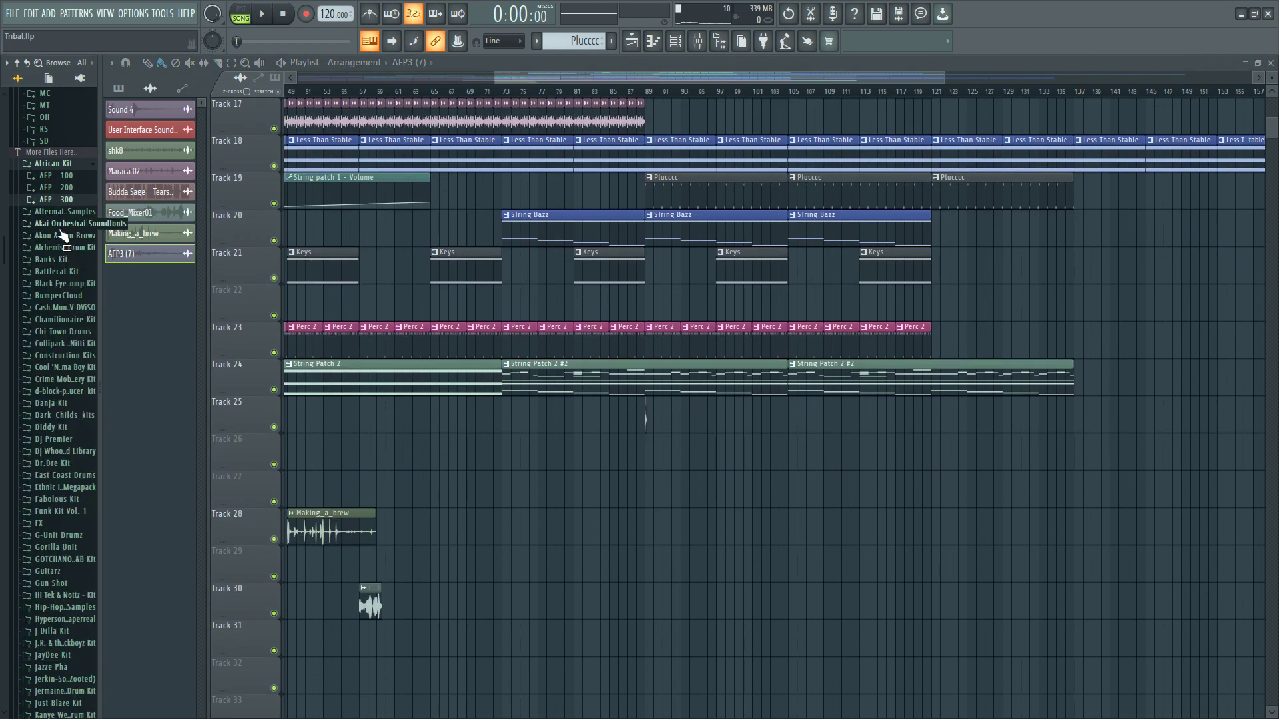
left_click(62, 226)
left_click(63, 226)
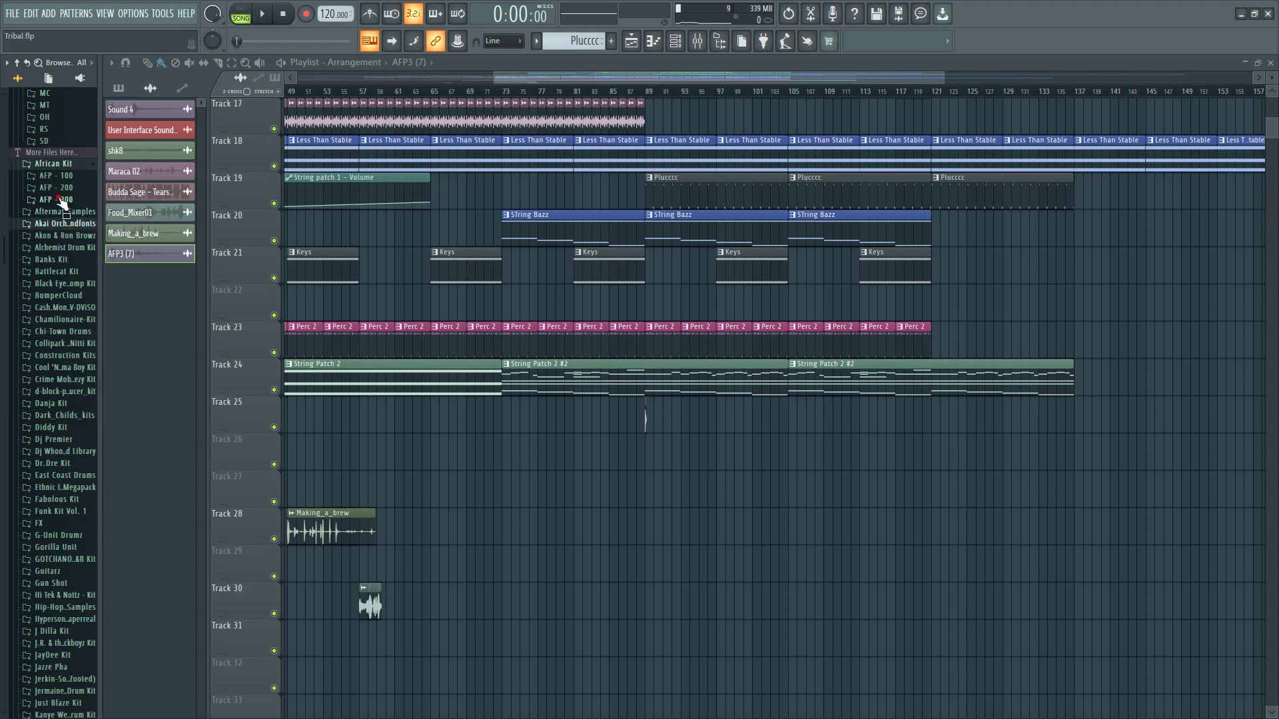
left_click(63, 200)
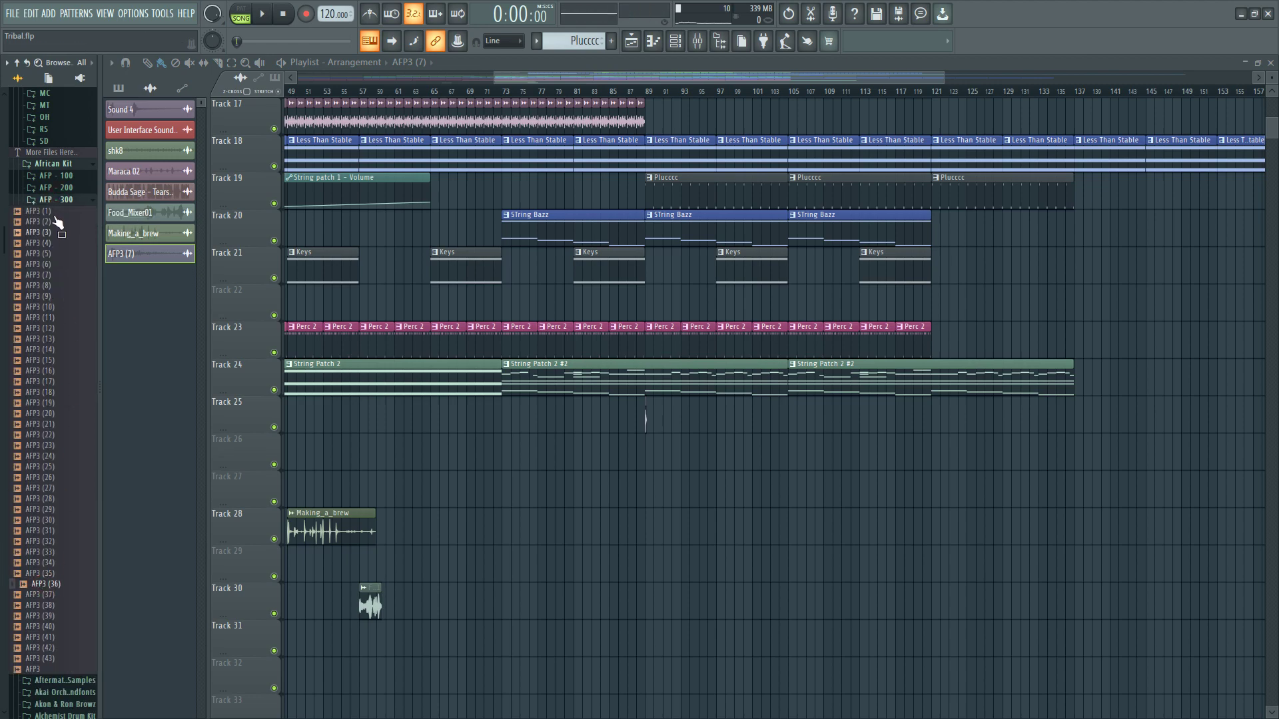
left_click(56, 177)
left_click(42, 188)
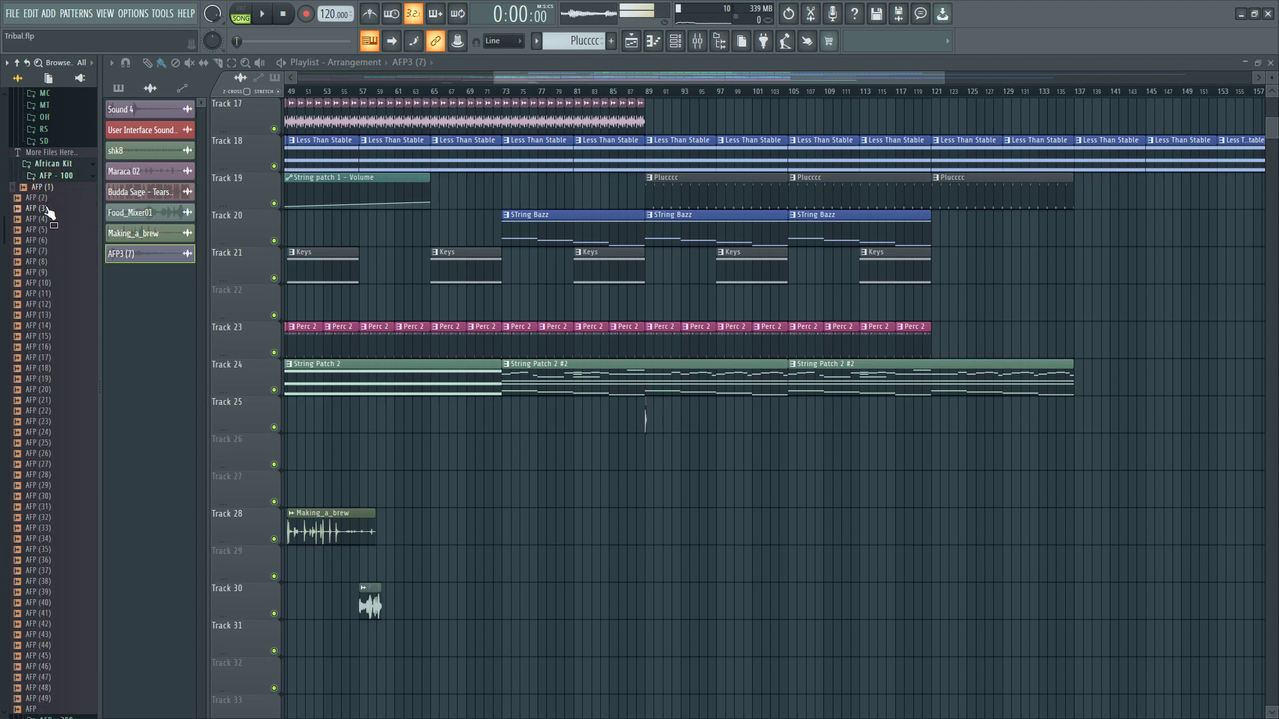
left_click(66, 177)
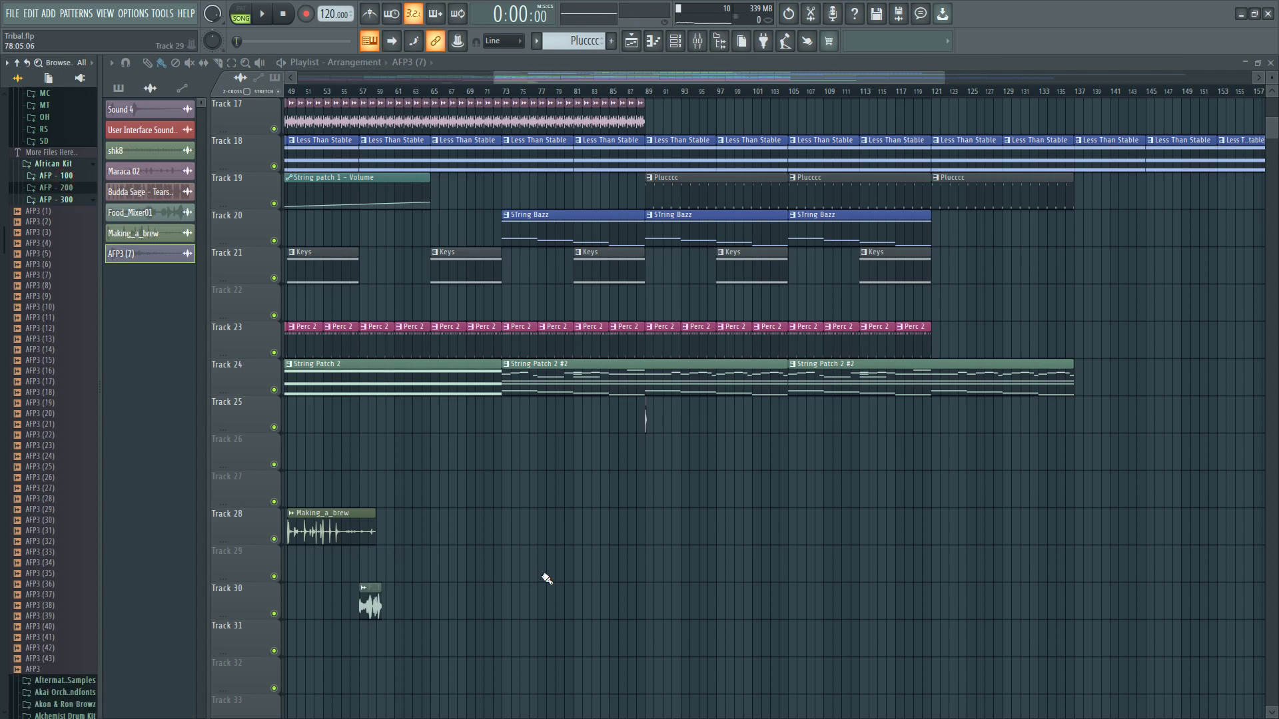
scroll(599, 548, "down", 3)
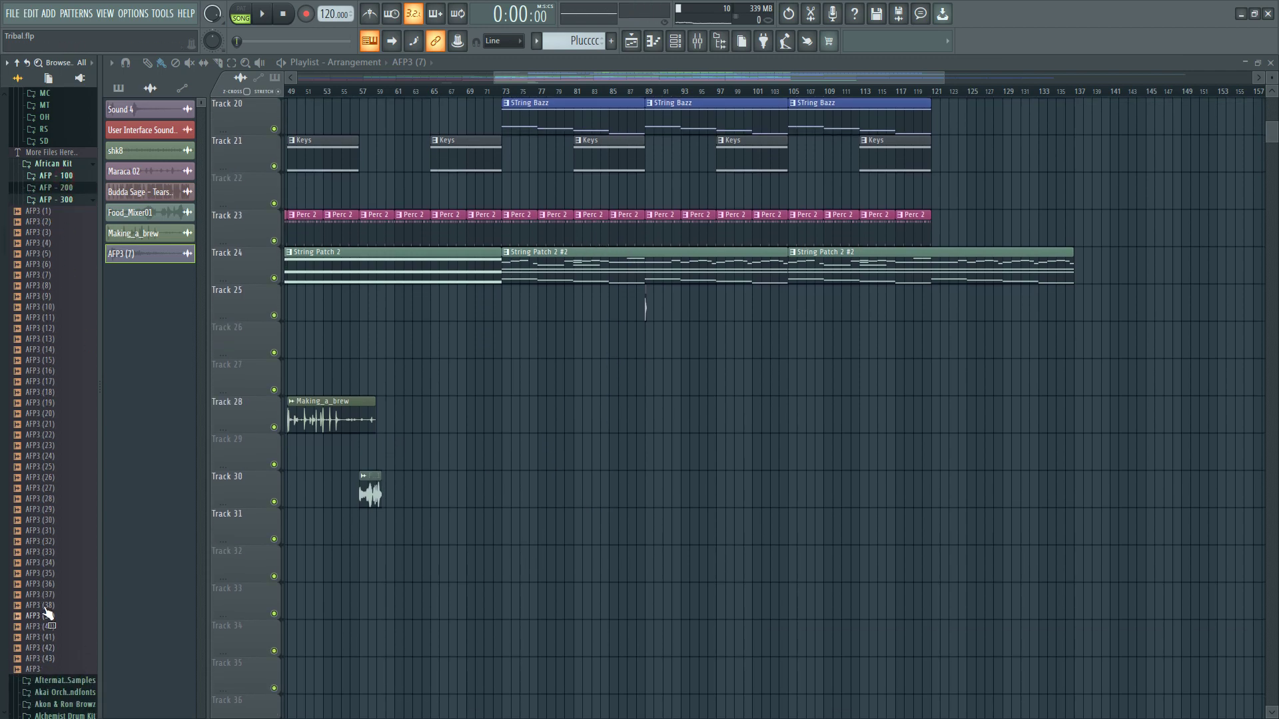
left_click(66, 201)
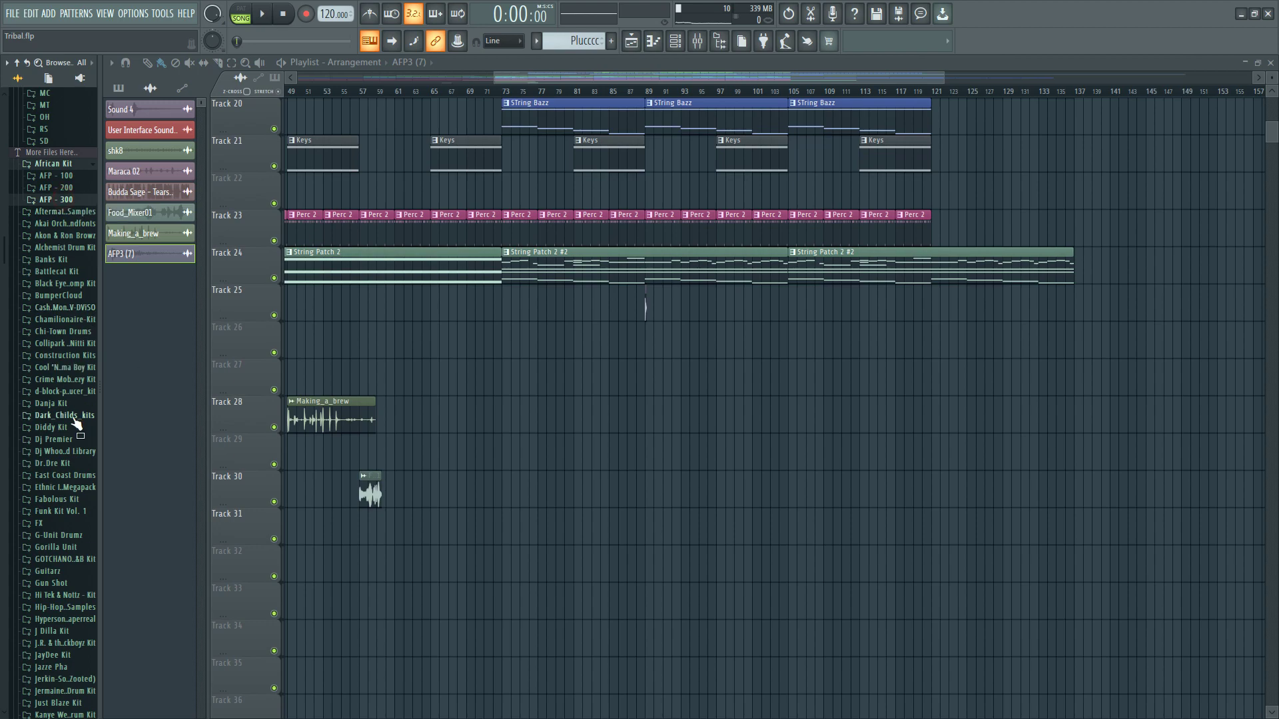
scroll(73, 420, "down", 2)
scroll(53, 373, "down", 8)
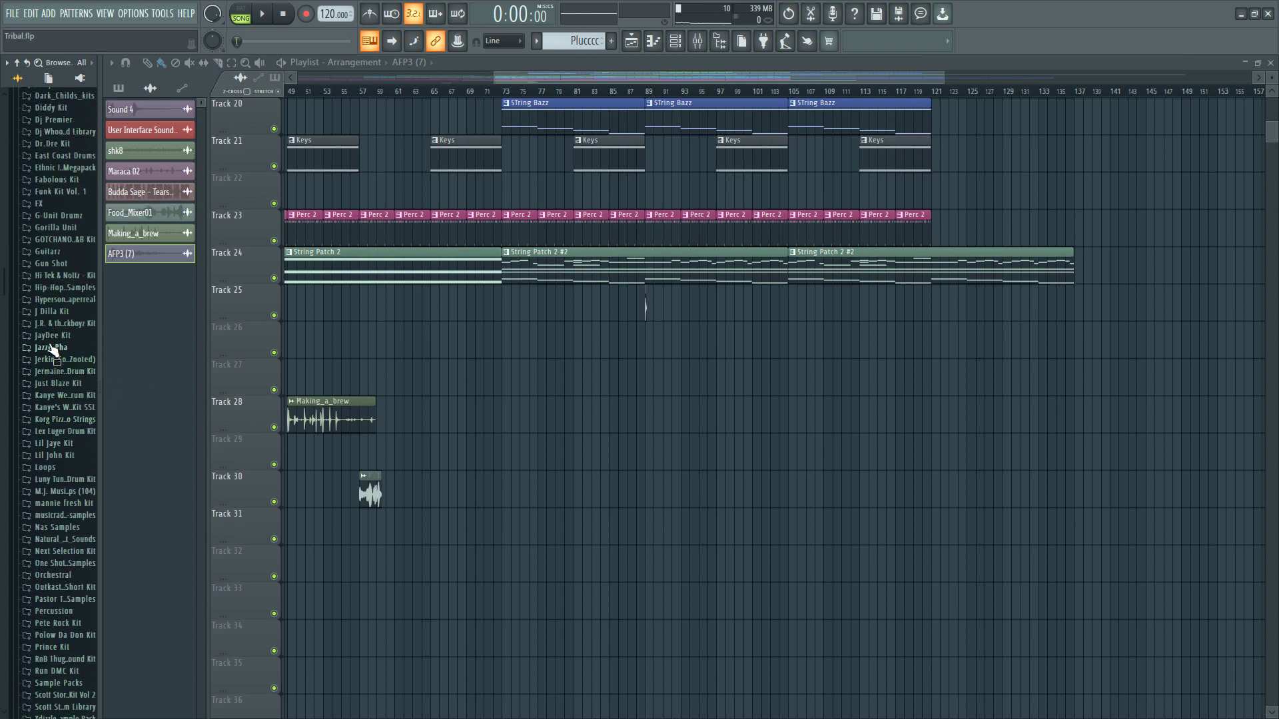
- Play the song from about bar 87, audition the AFP (4) and AFP2 (3) channels over it, and stop playback
left_click(627, 92)
key("space")
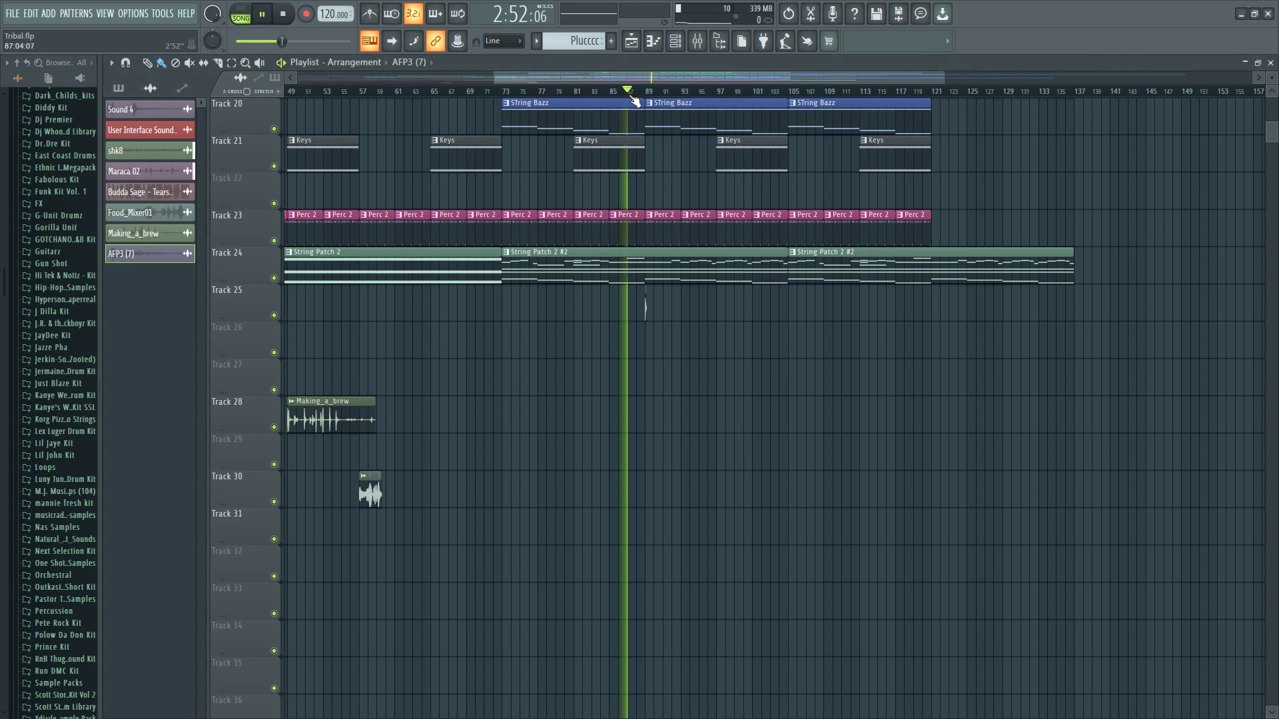
scroll(690, 168, "up", 2)
scroll(689, 168, "up", 5)
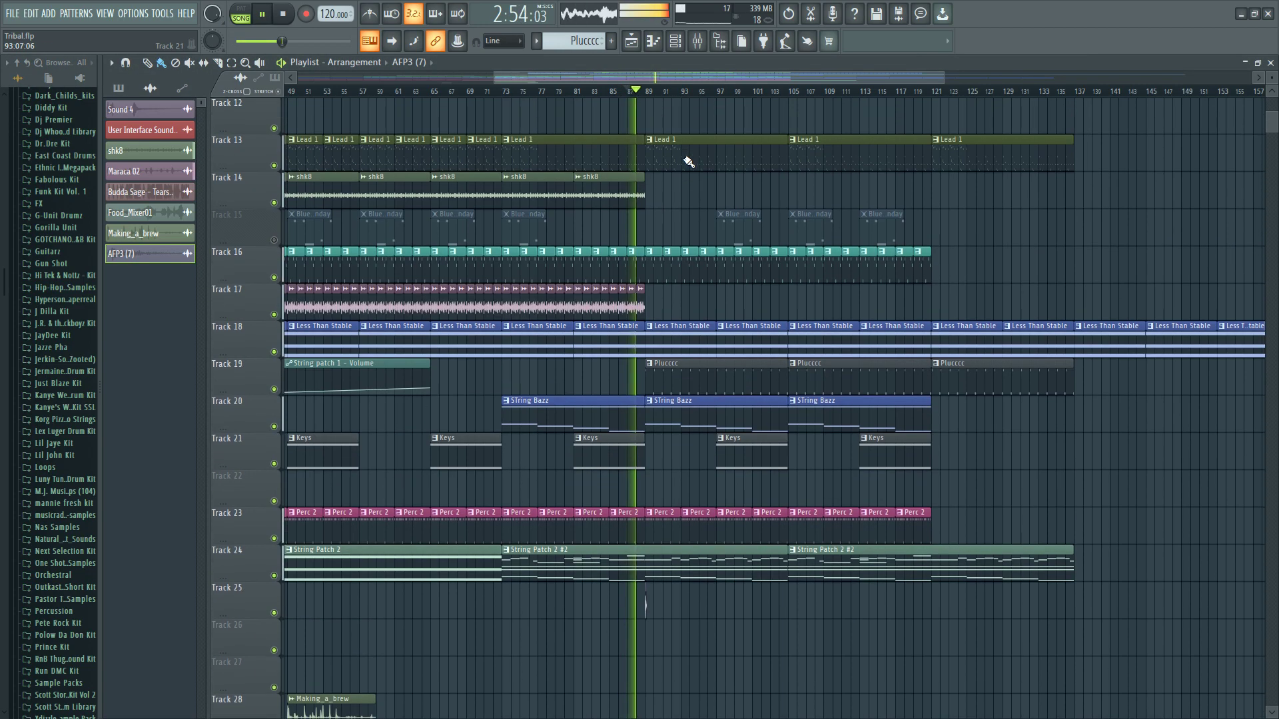
key("F6")
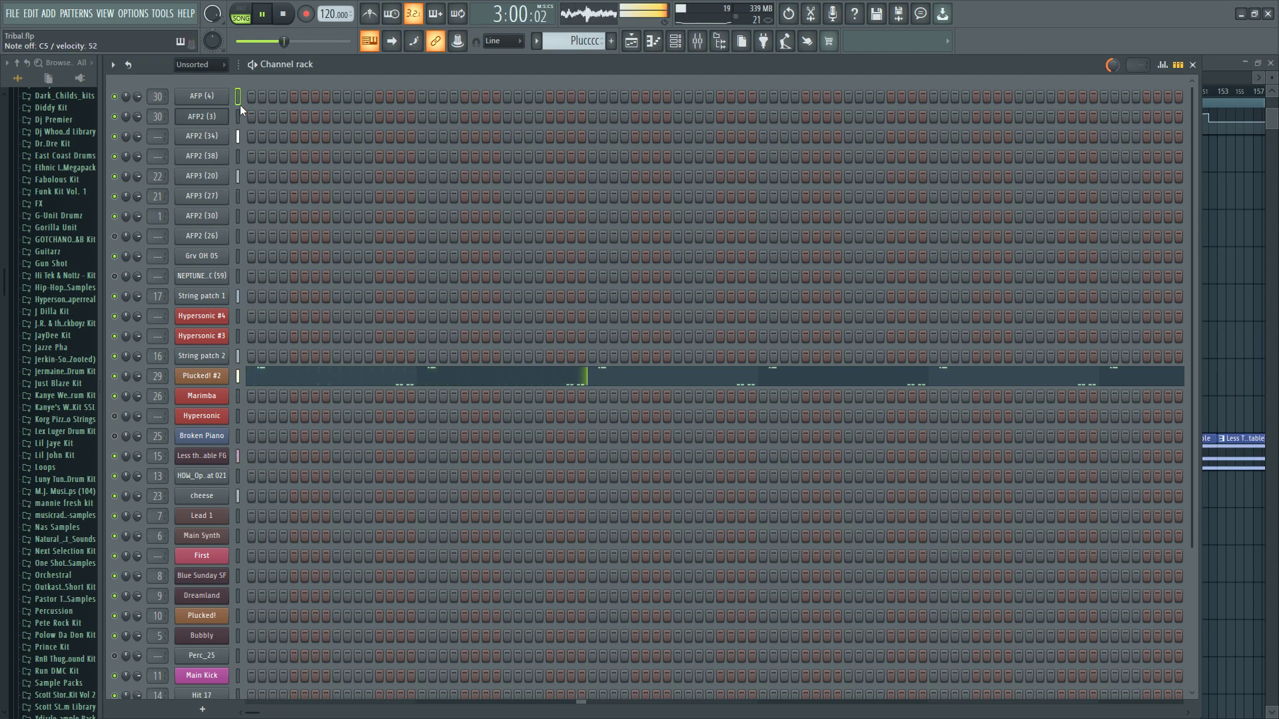
left_click(225, 115)
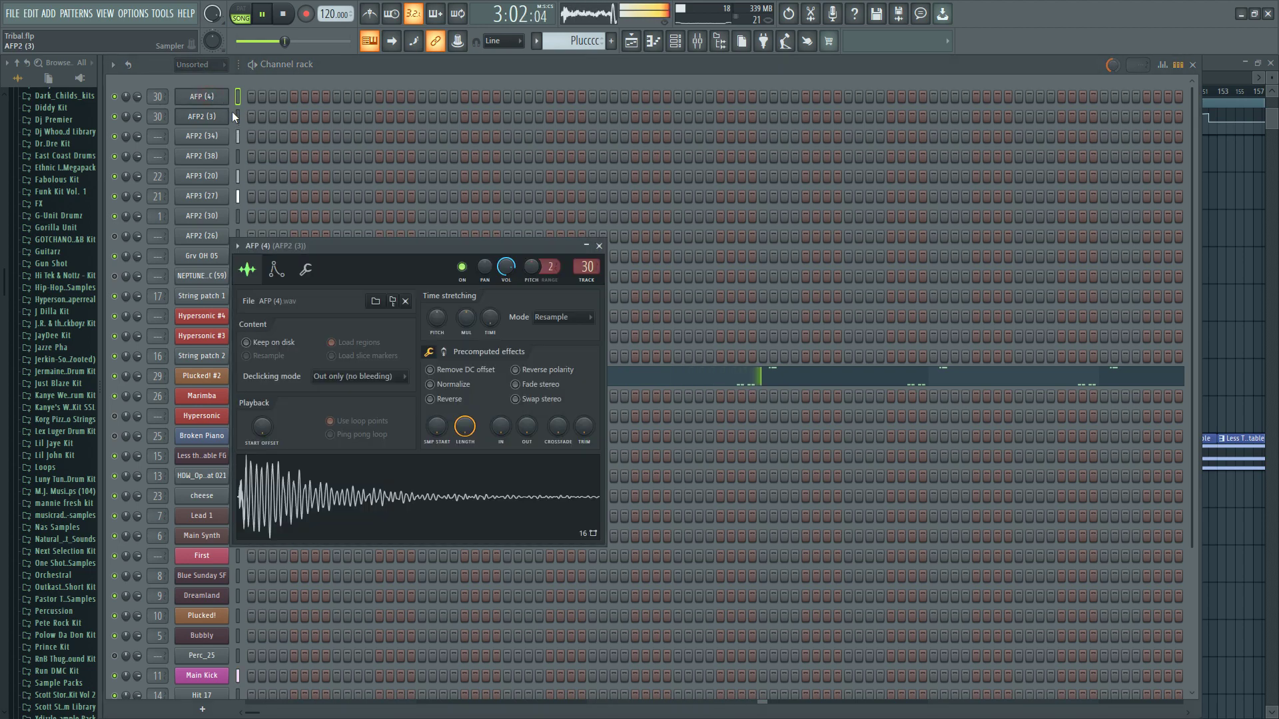
left_click(238, 116)
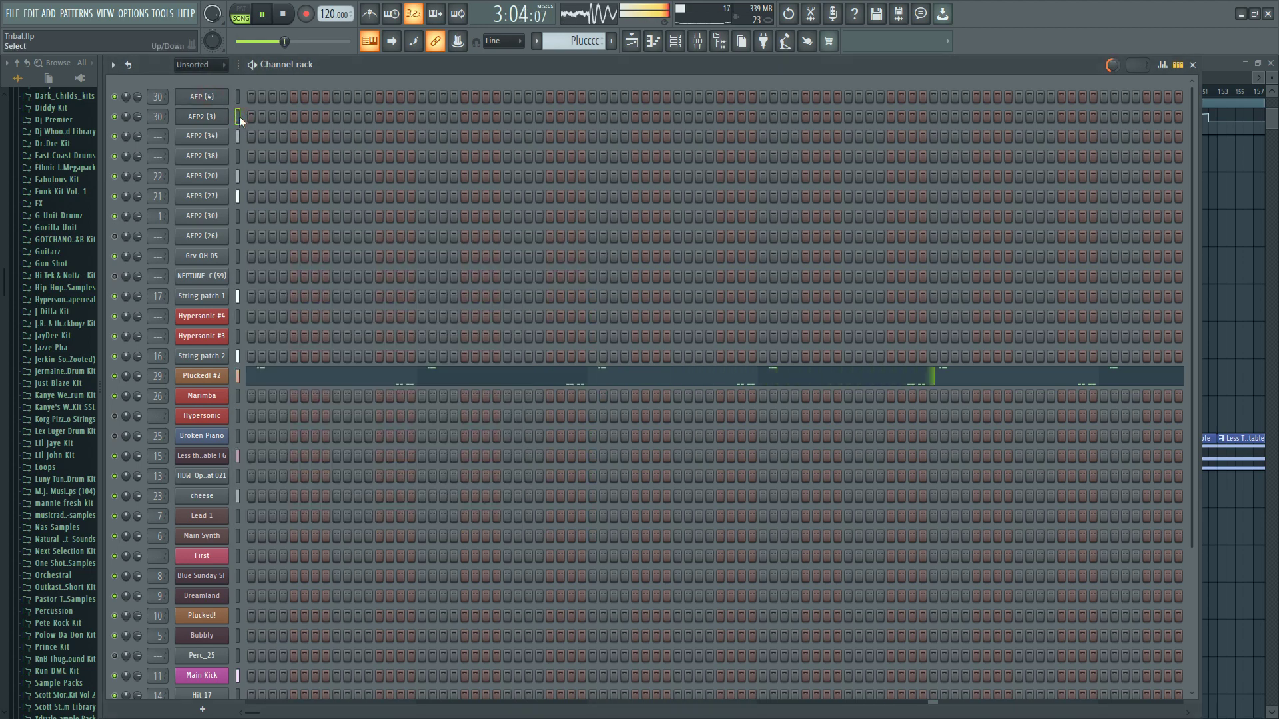
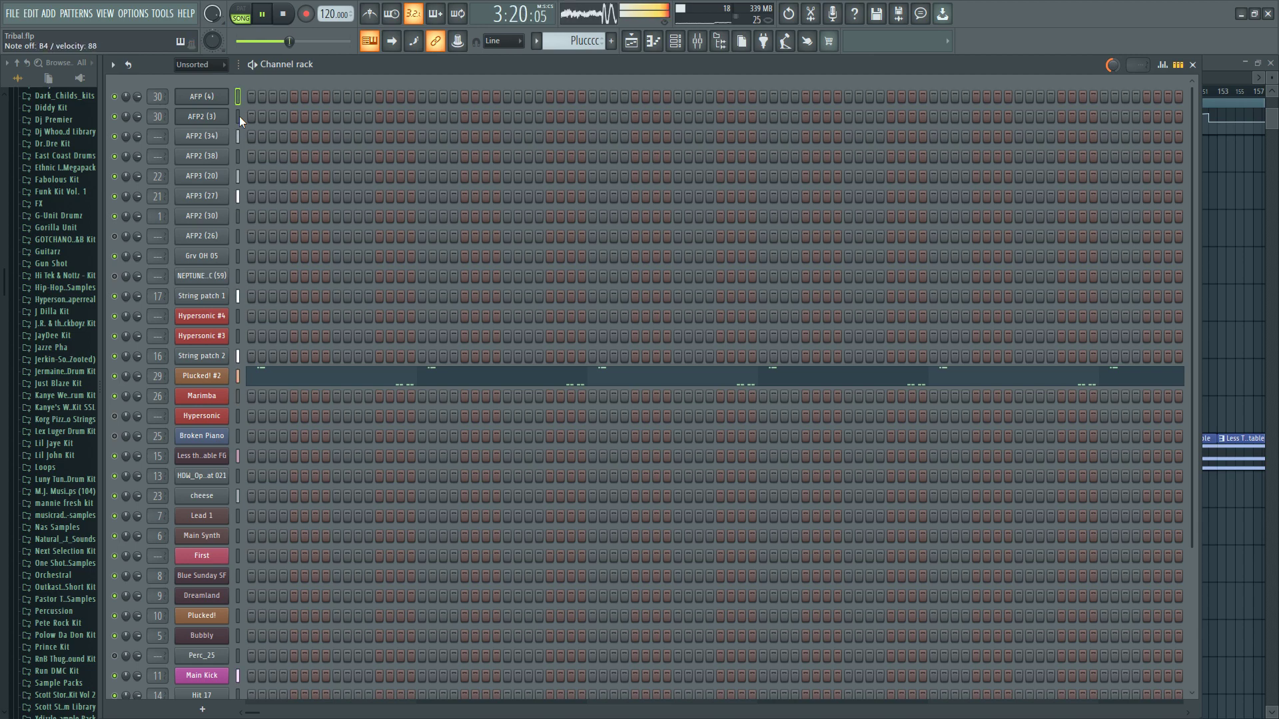
left_click(283, 14)
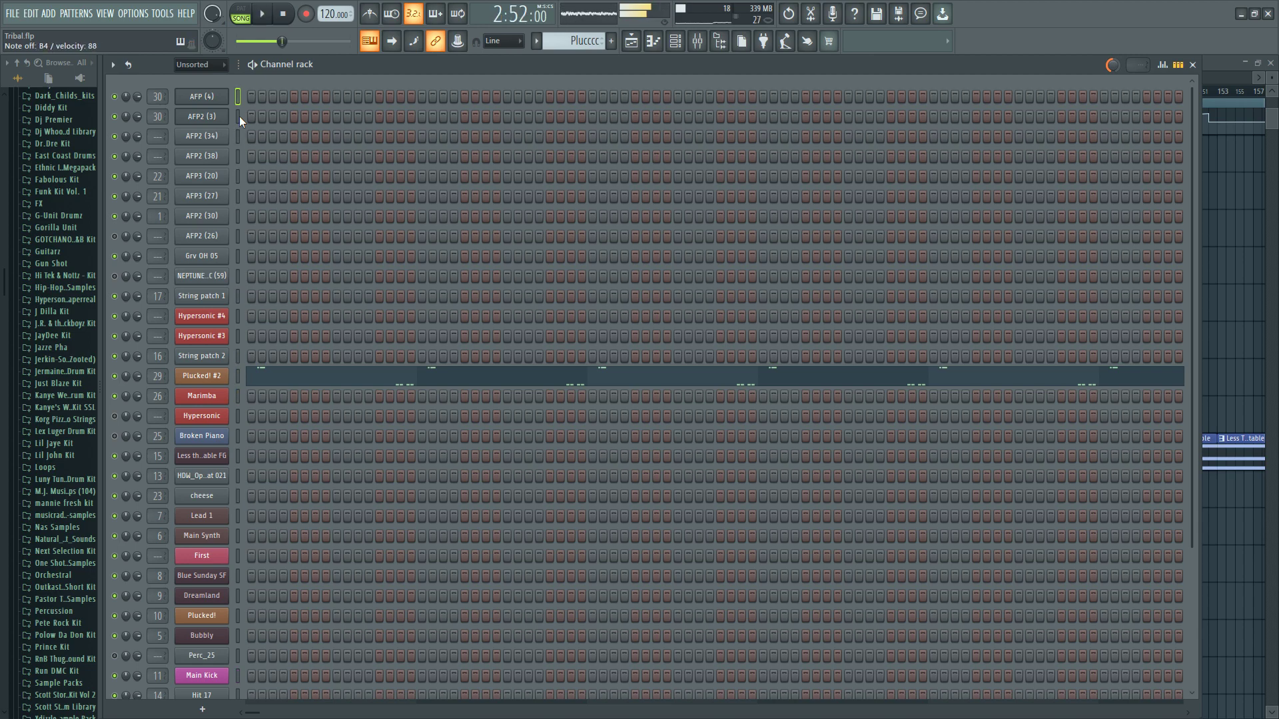
left_click(284, 13)
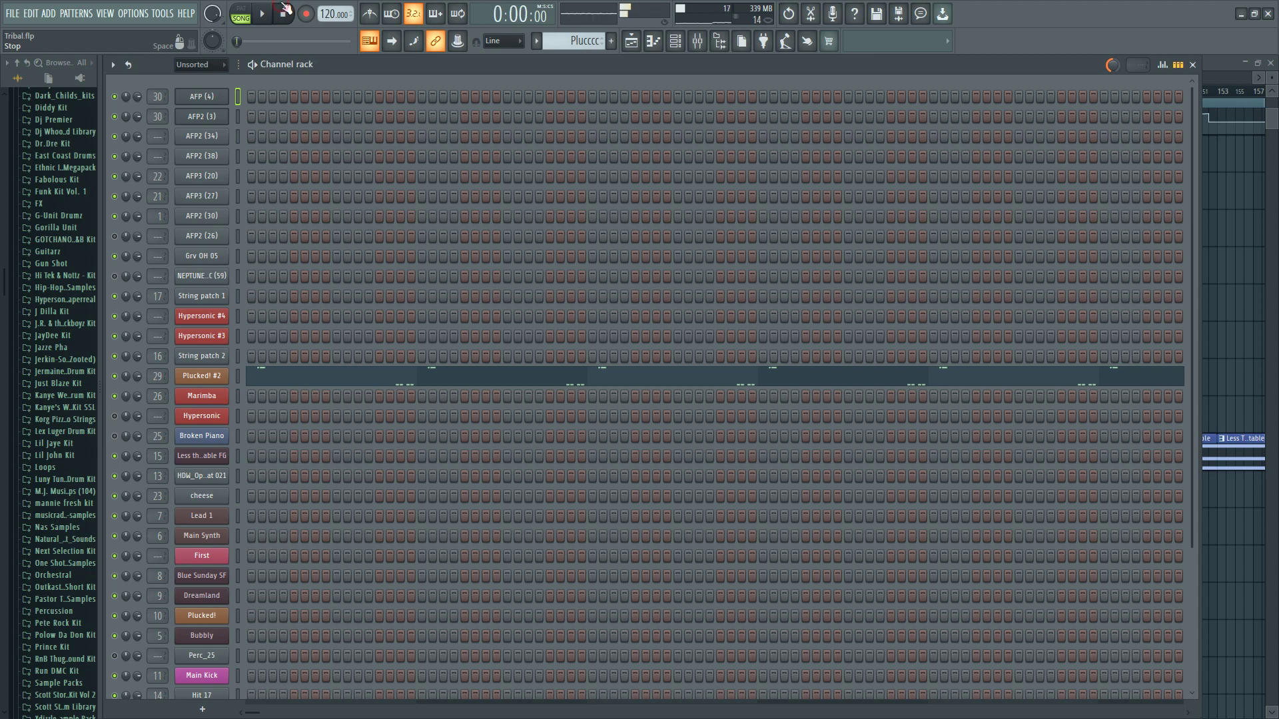
- Inspect the sampler settings of the AFP (4) channel and close its window
left_click(223, 97)
left_click_drag(346, 242, 404, 175)
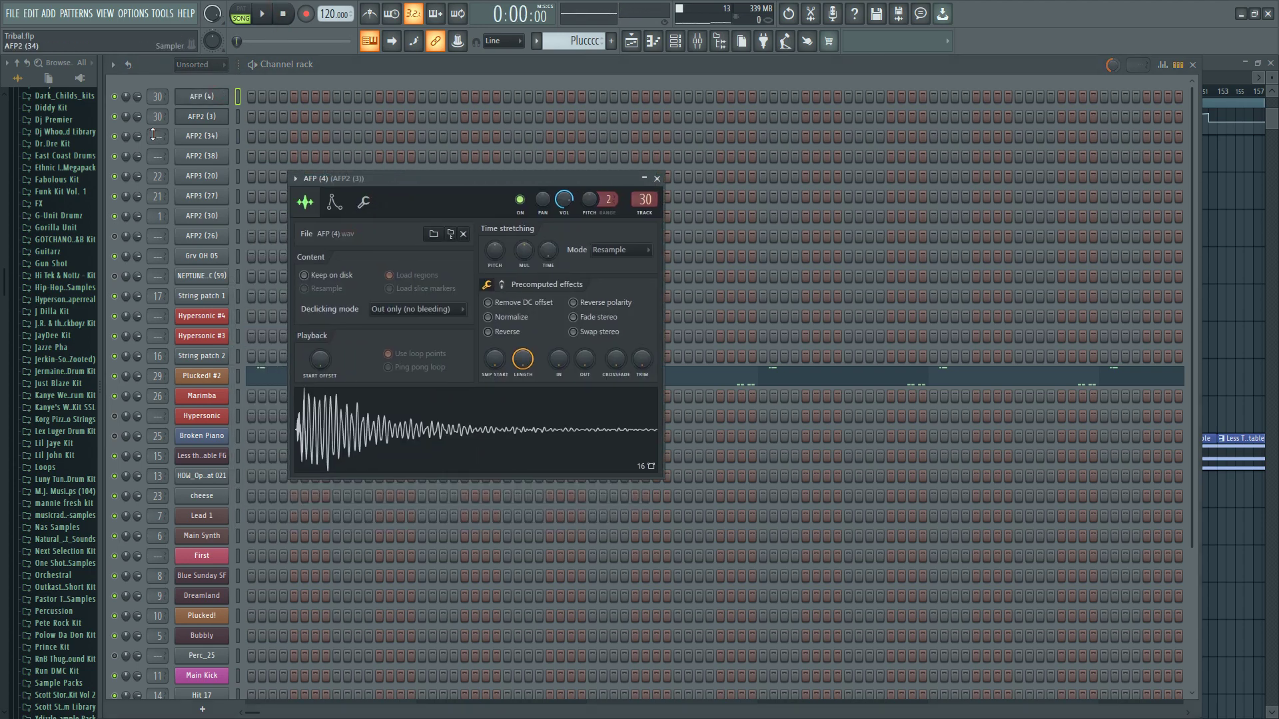
key("Escape")
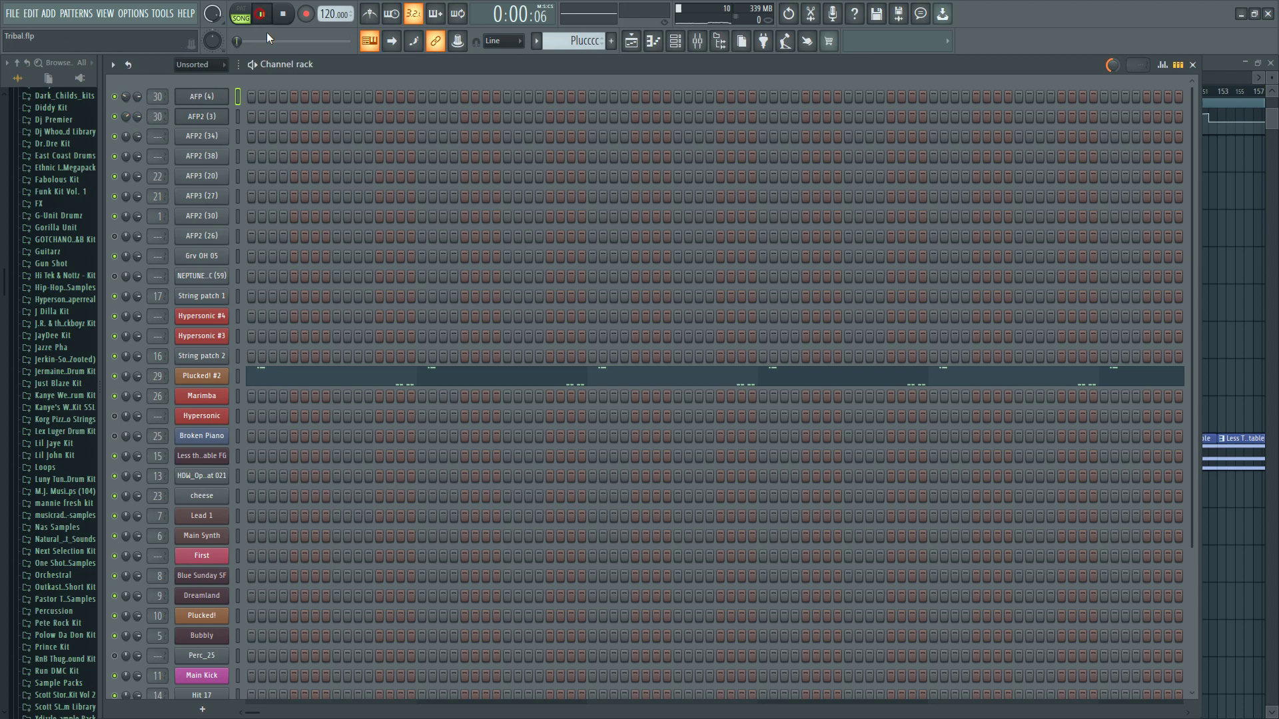
- Play the song from bar 81 in the Playlist and look over the playing channels in the Channel rack
key("F5")
left_click(578, 95)
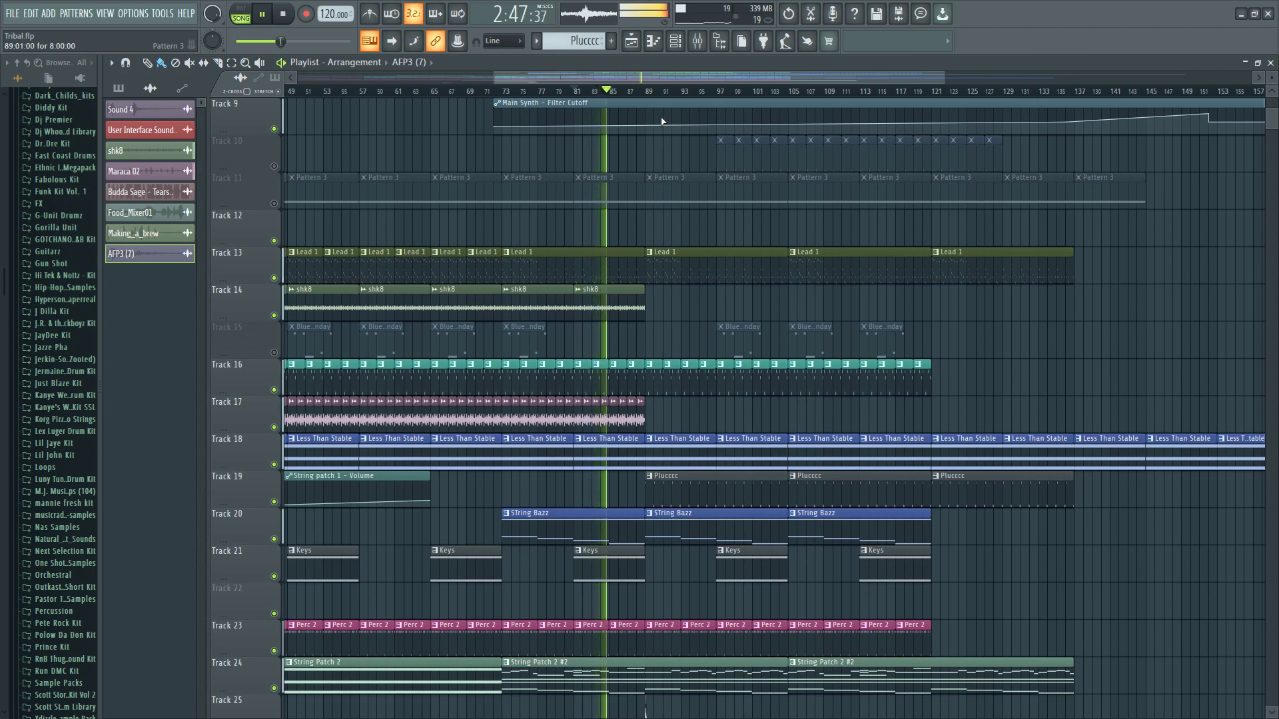
left_click(681, 42)
scroll(246, 430, "down", 3)
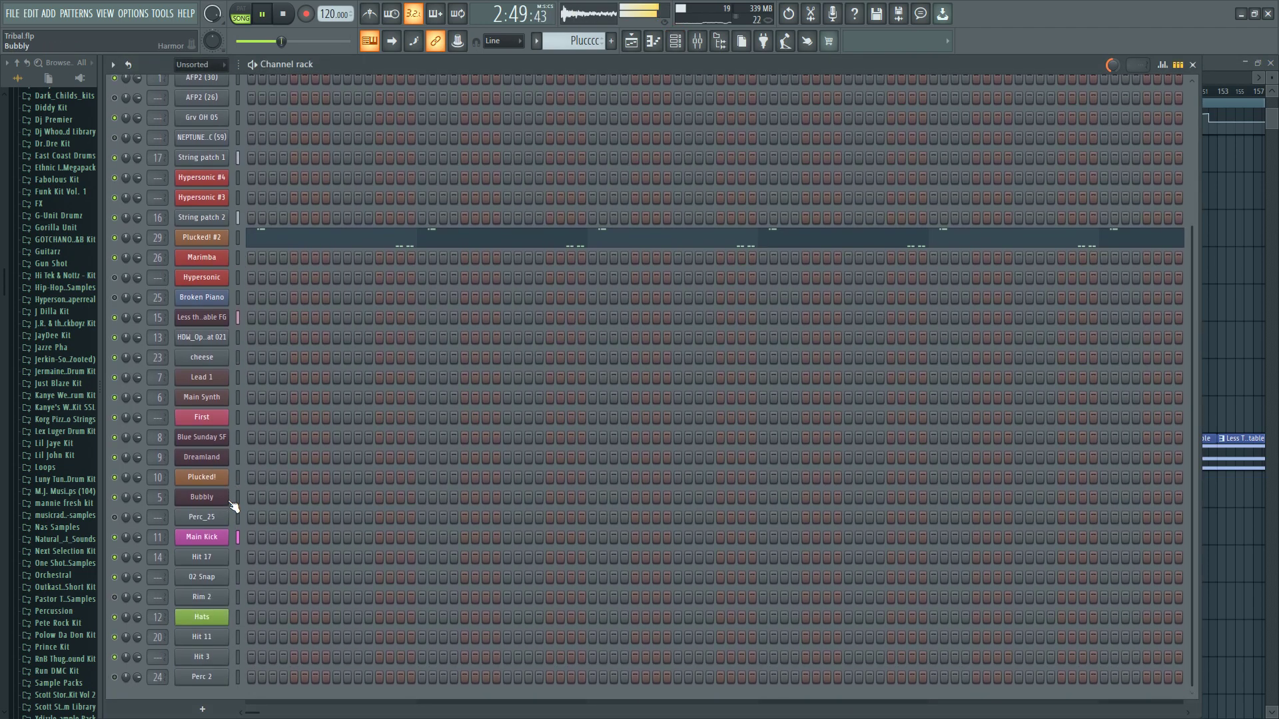
scroll(232, 442, "up", 3)
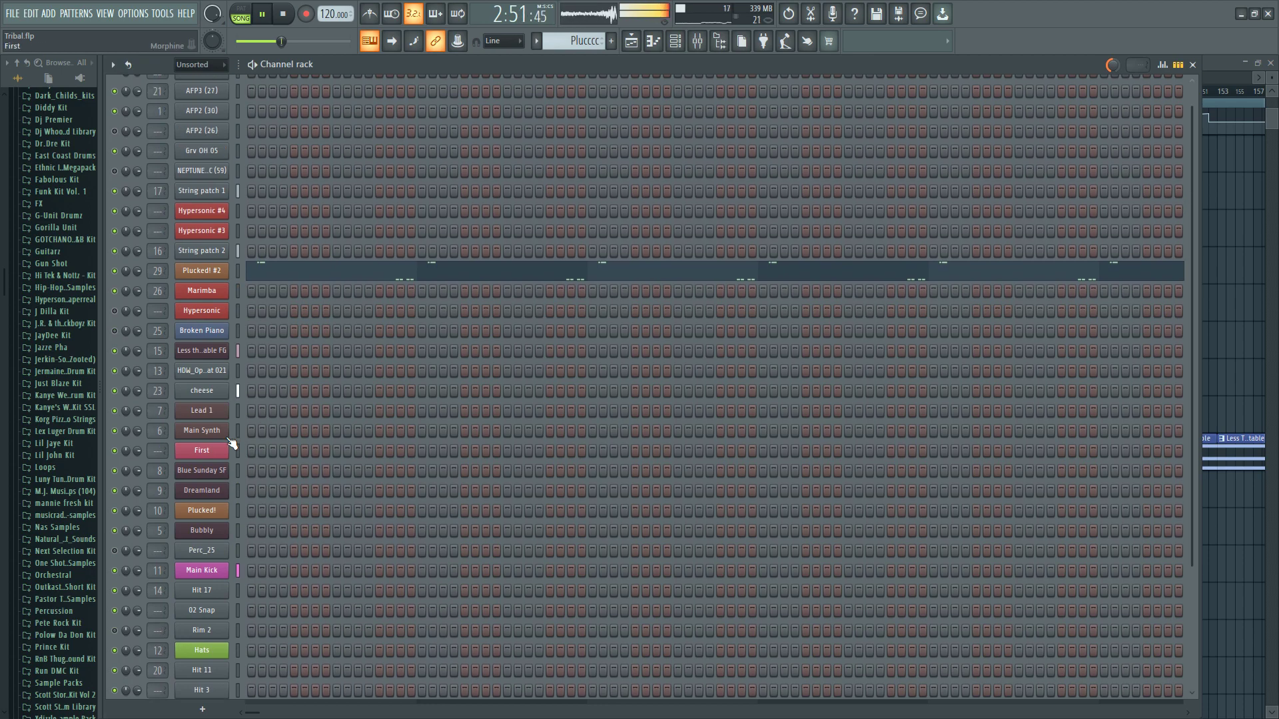
- Insert a Sytrus instrument channel above String patch 1 in the Channel rack and close its plugin window
right_click(215, 285)
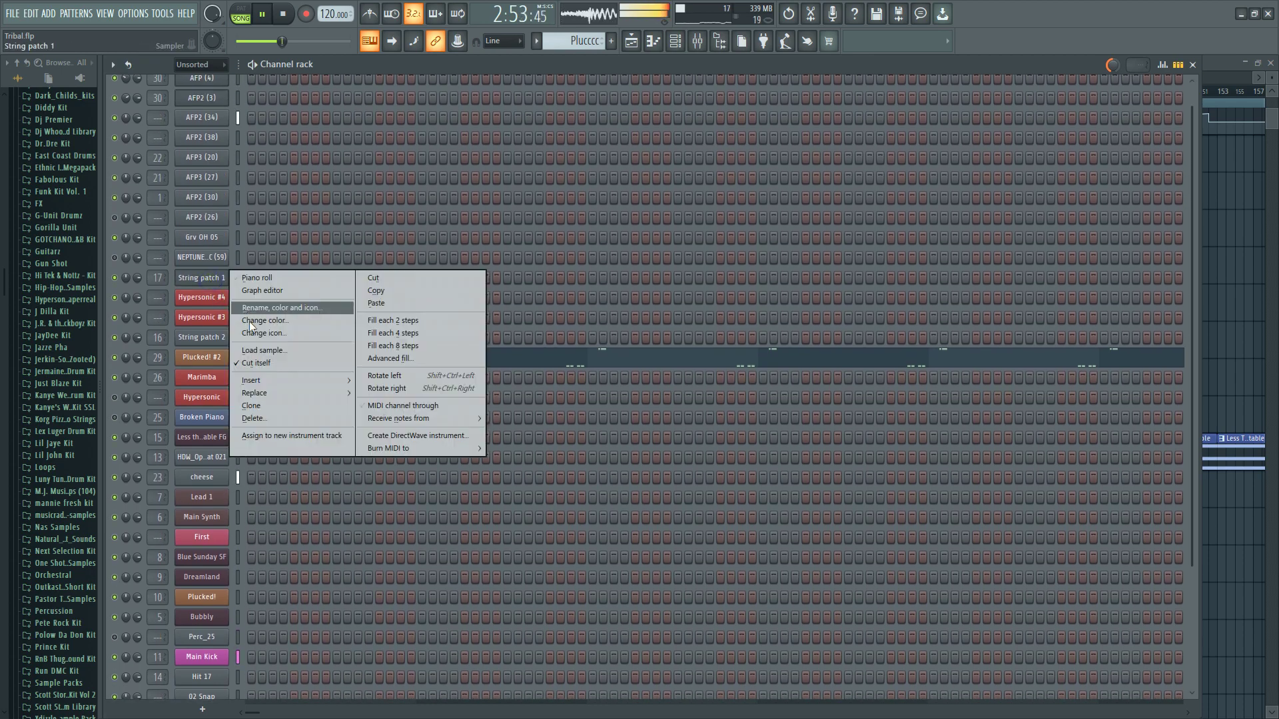
mouse_move(267, 376)
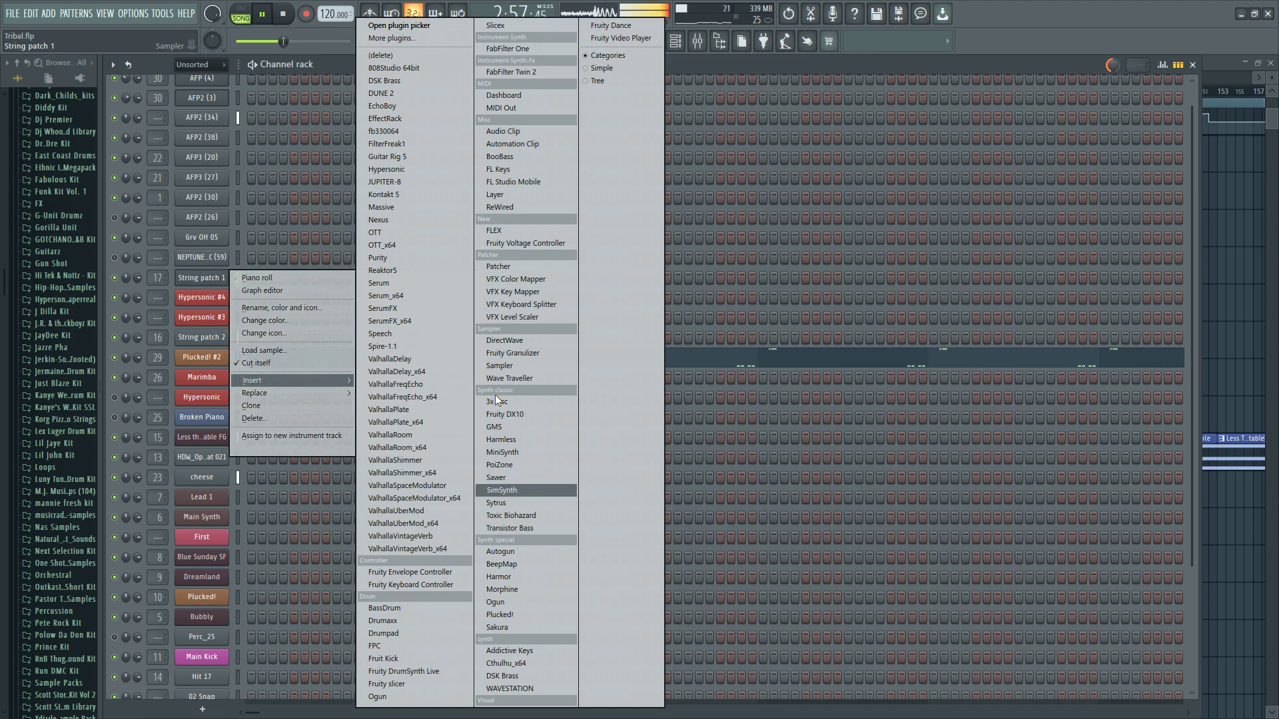
key("Return")
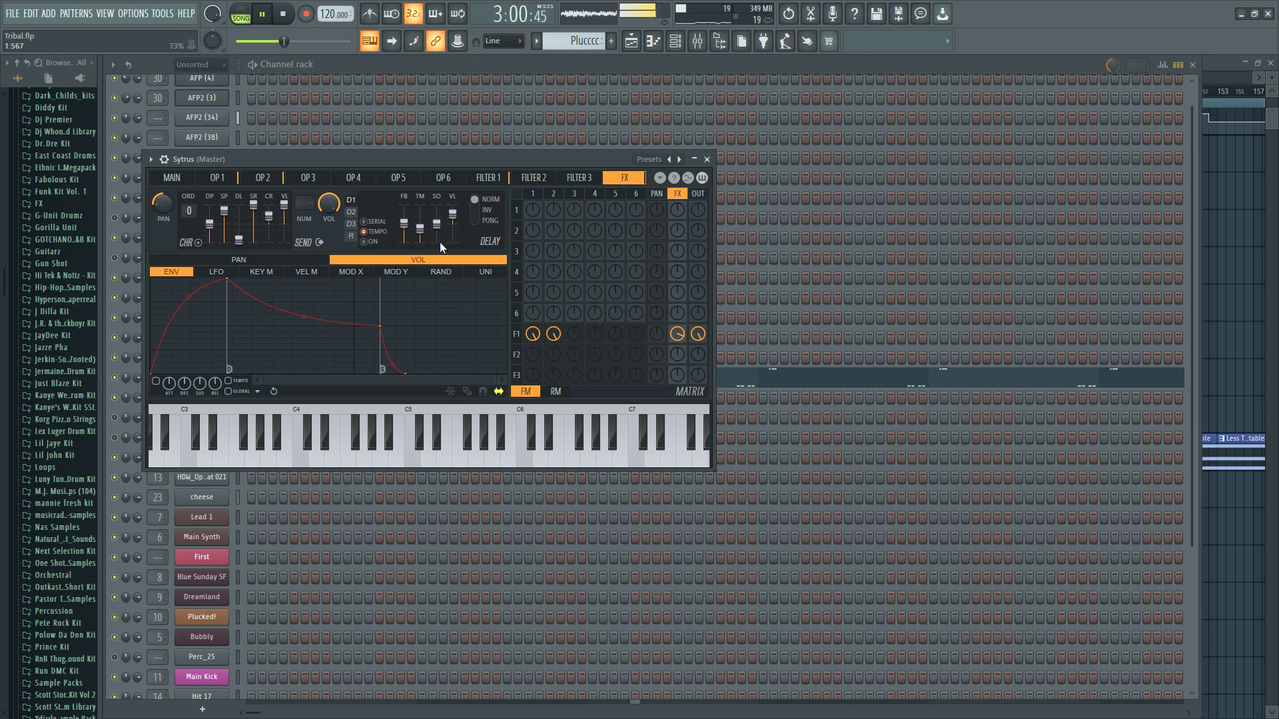
key("Escape")
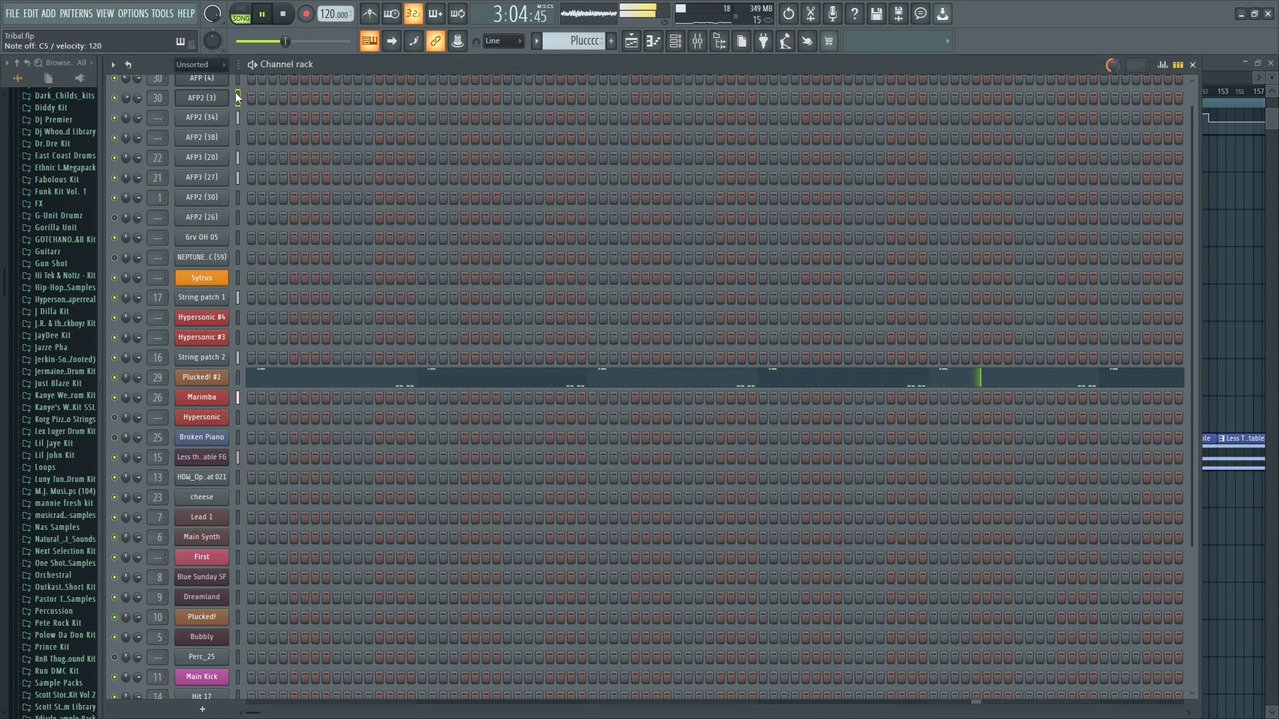
- Listen to the playing song from the Channel rack, return to the Playlist and stop playback
scroll(236, 97, "up", 1)
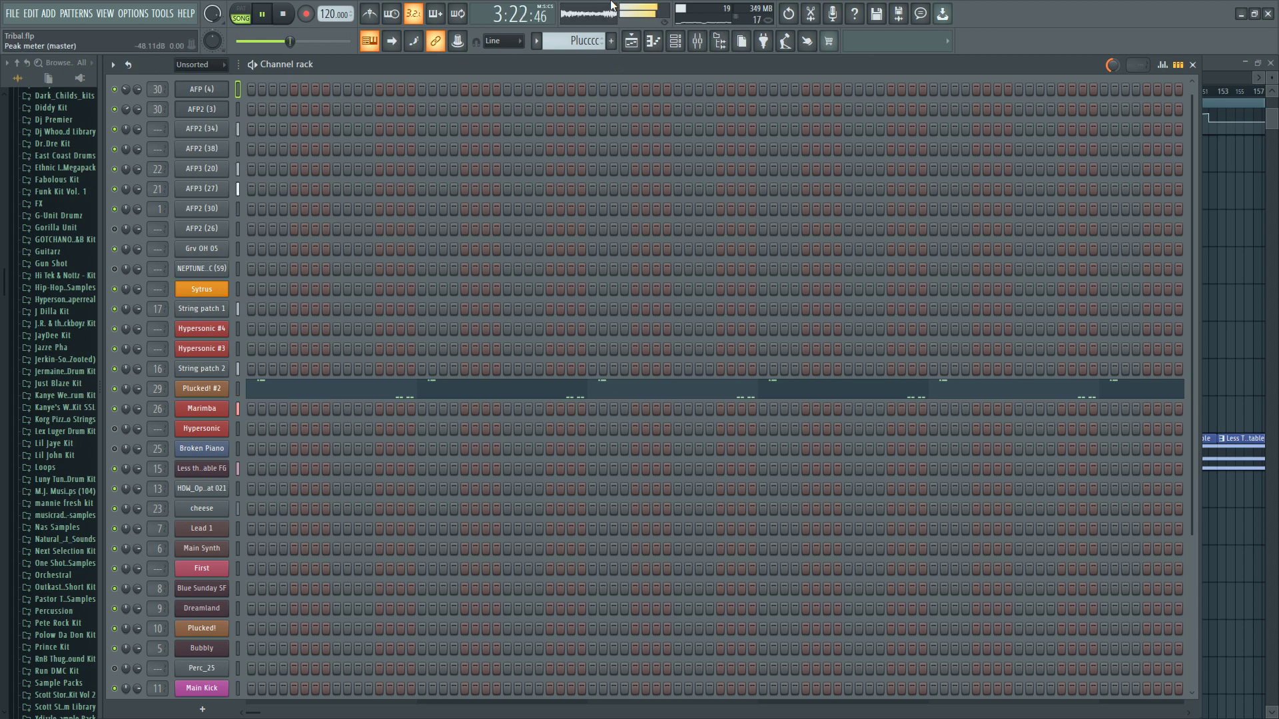
mouse_move(604, 6)
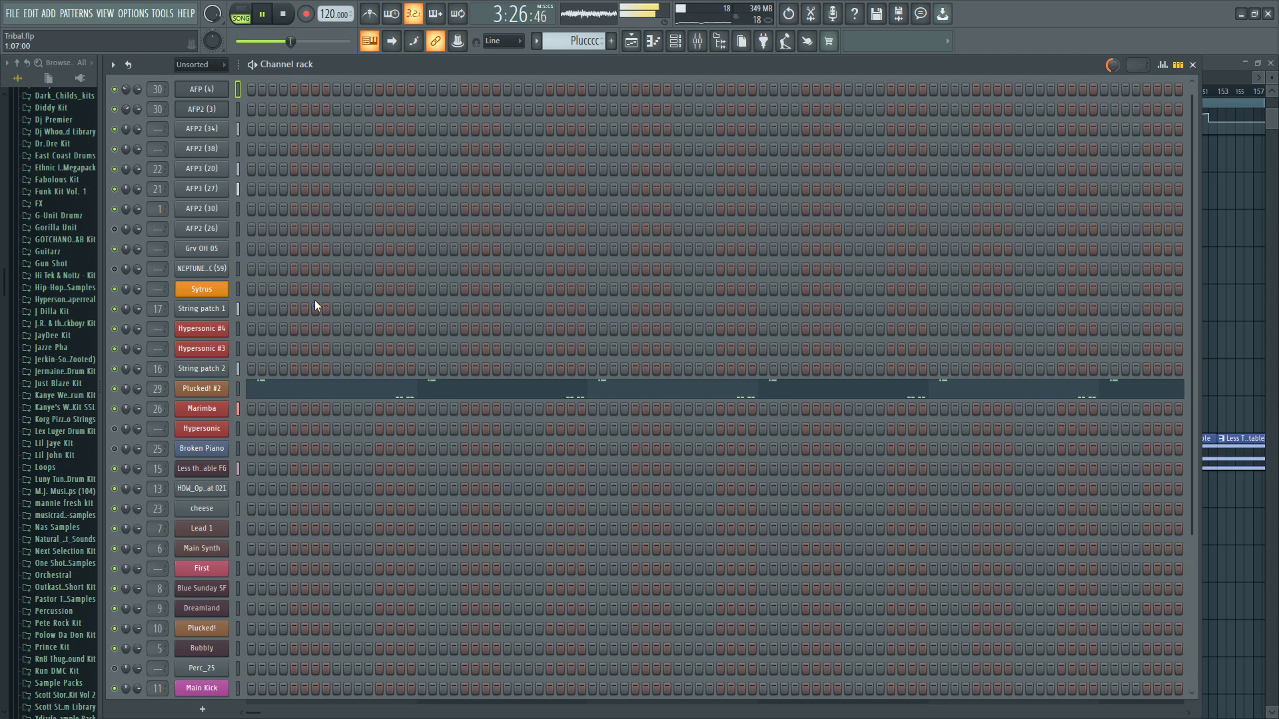
left_click(631, 41)
scroll(819, 297, "up", 2)
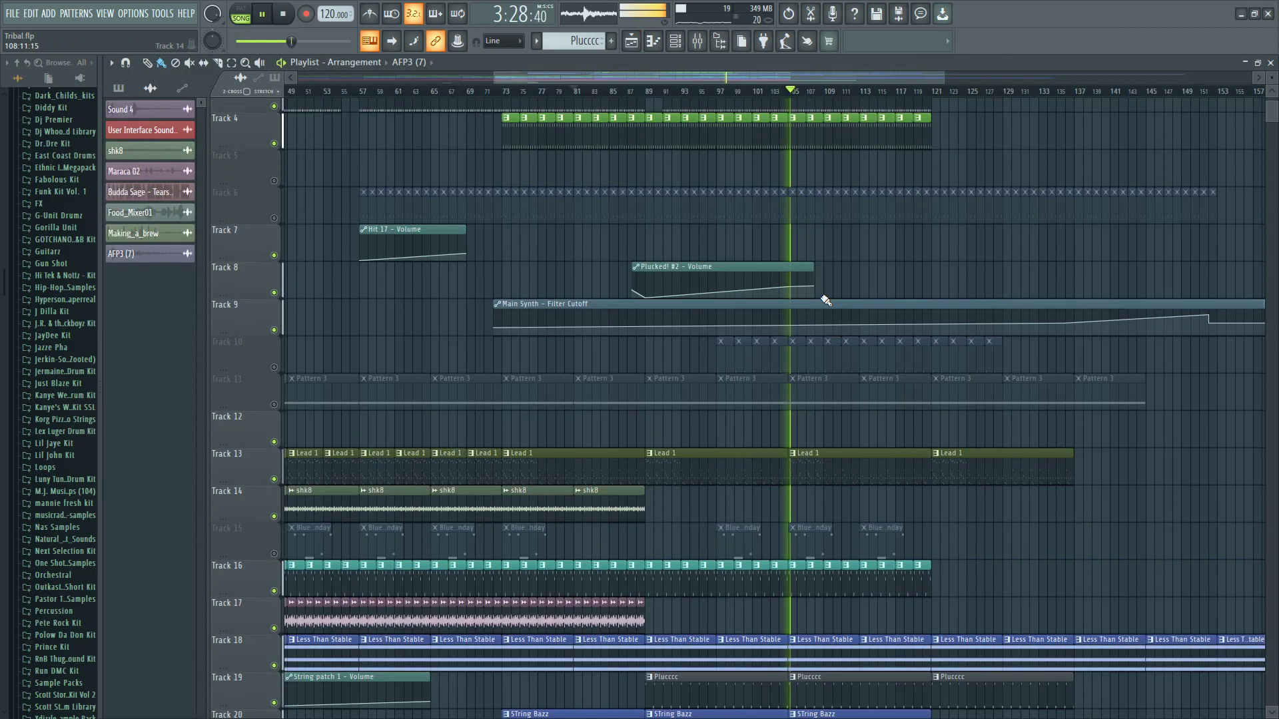
scroll(826, 301, "up", 1)
left_click(282, 13)
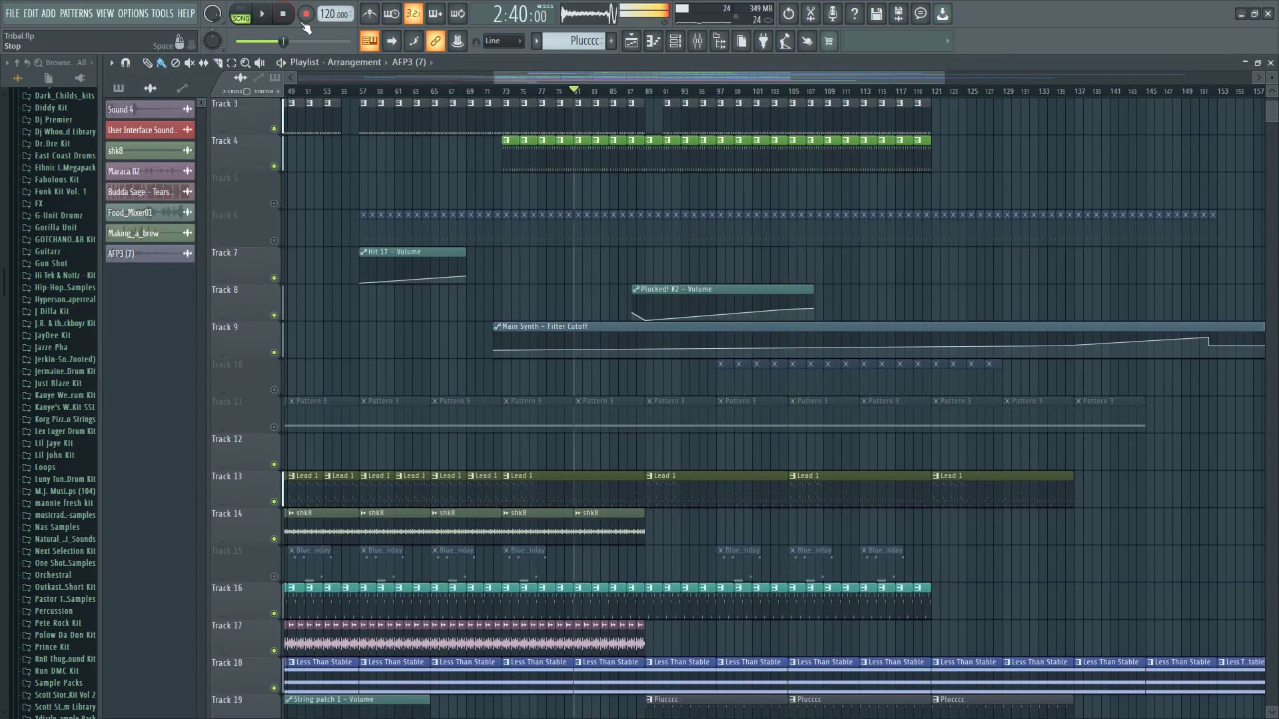
- Examine the Plucccc pattern's notes in the Piano roll and its channel in the Channel rack
scroll(726, 74, "right", 5)
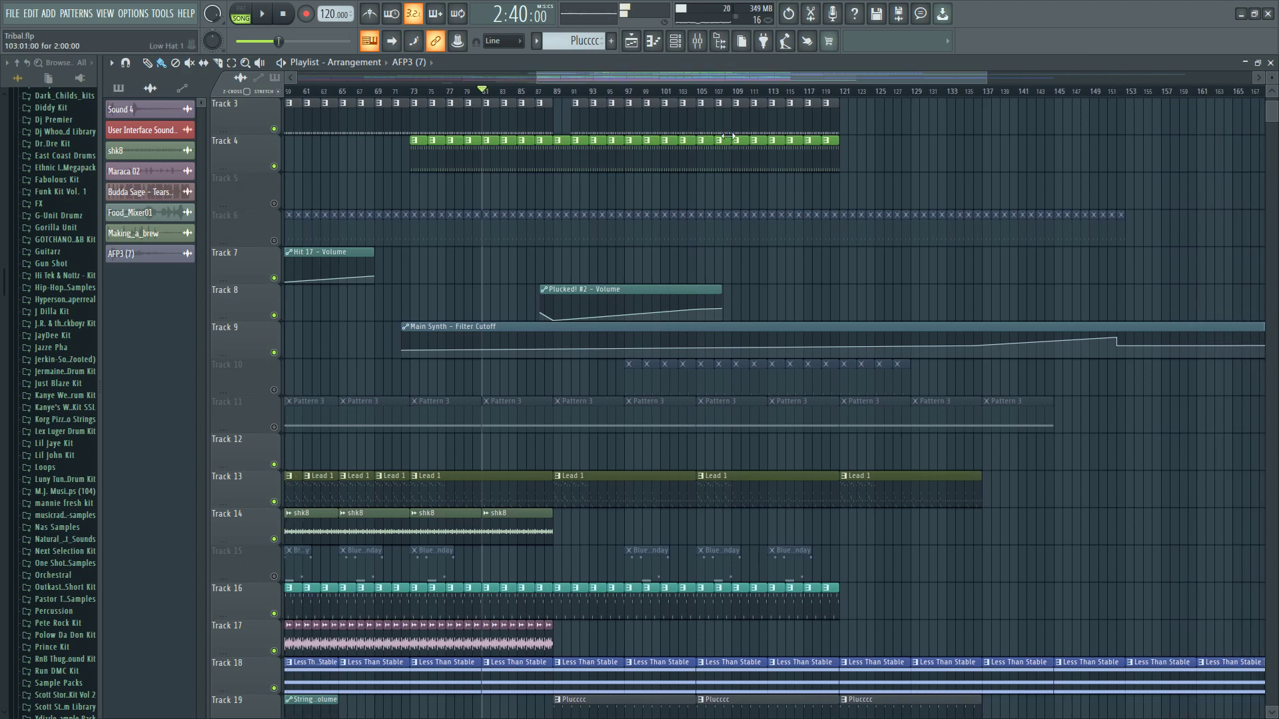
left_click_drag(691, 128, 826, 127)
left_click_drag(715, 131, 802, 132)
scroll(965, 306, "down", 4)
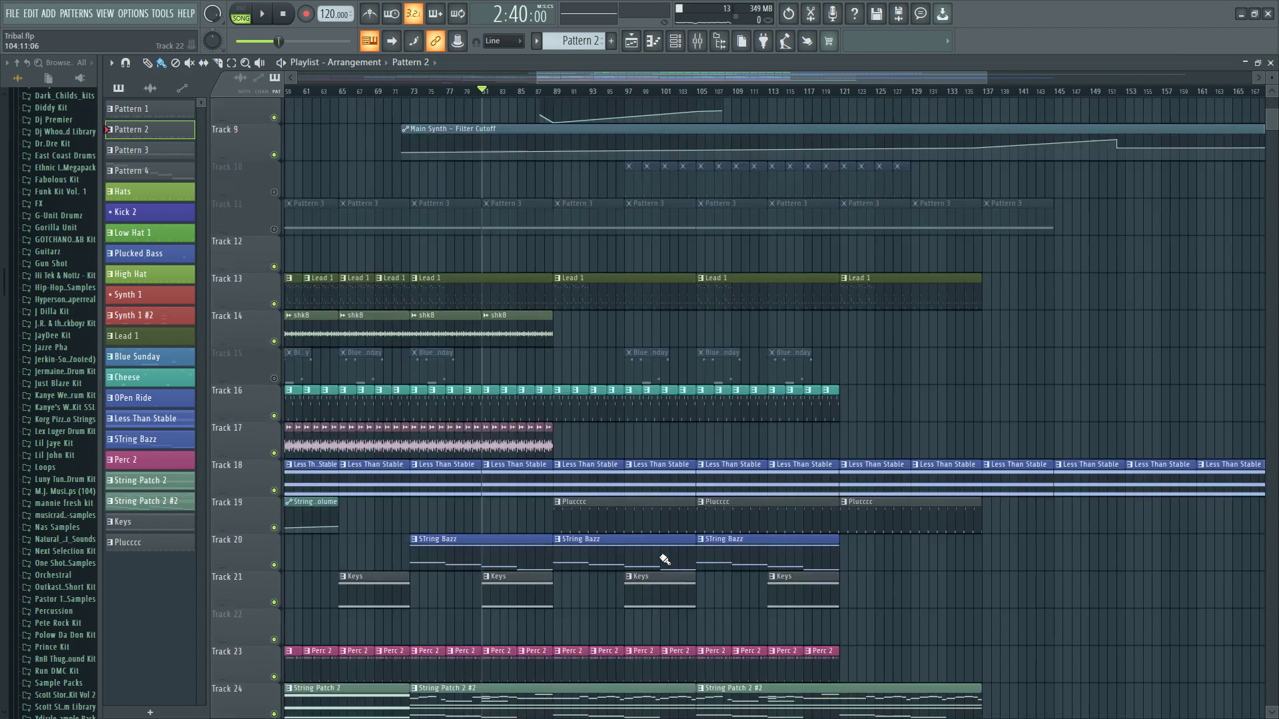
scroll(639, 506, "down", 3)
double_click(624, 462)
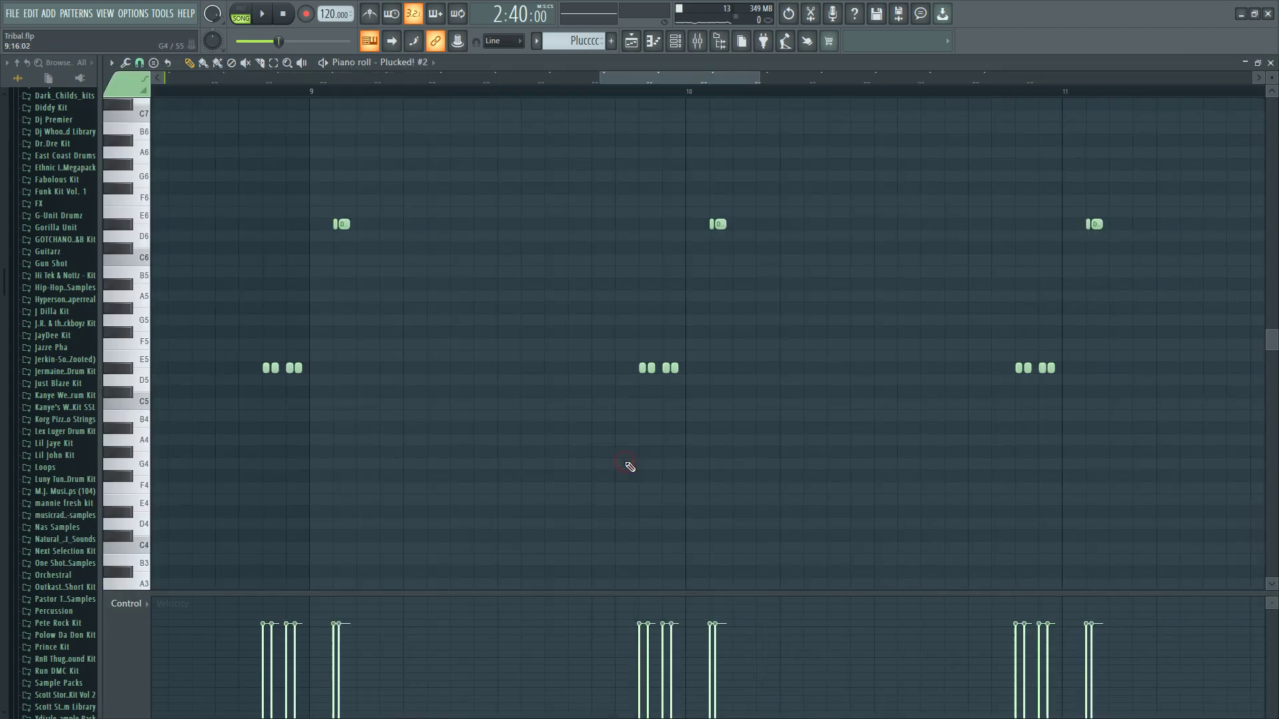
left_click(675, 41)
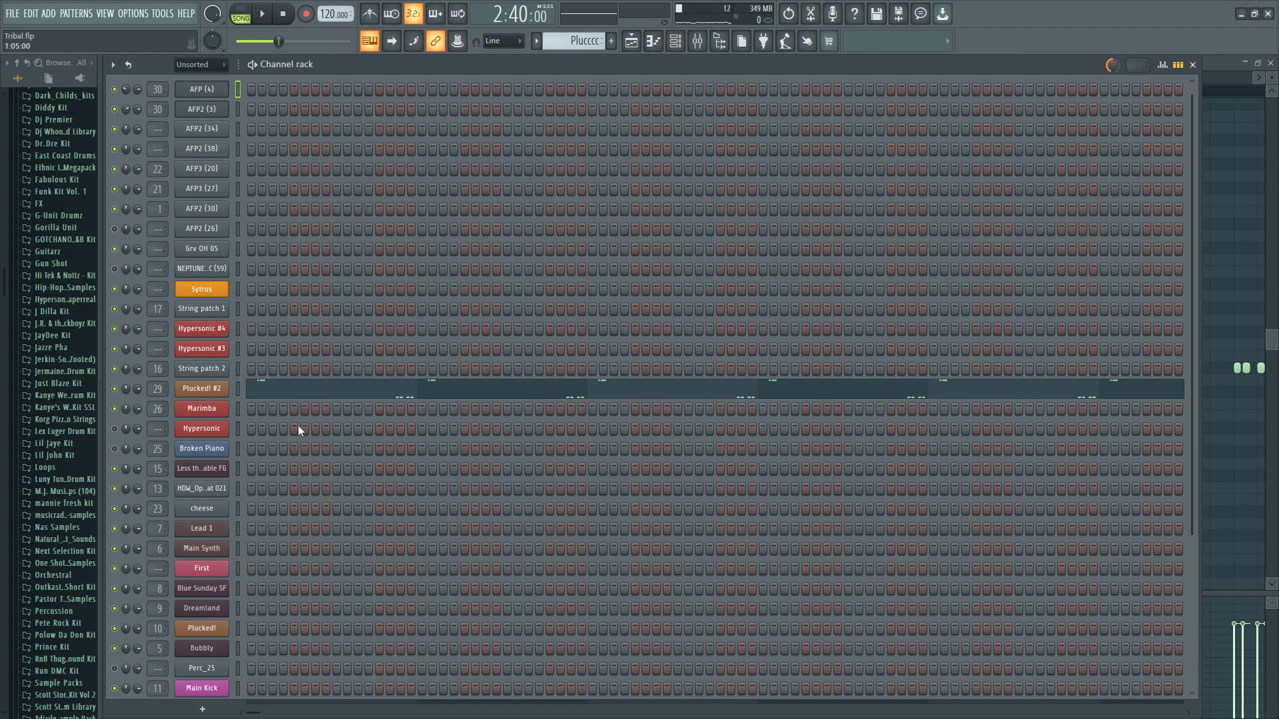
- Examine the Cheese pattern's notes from their start in the Piano roll and return to the Playlist
left_click(631, 41)
scroll(766, 406, "up", 3)
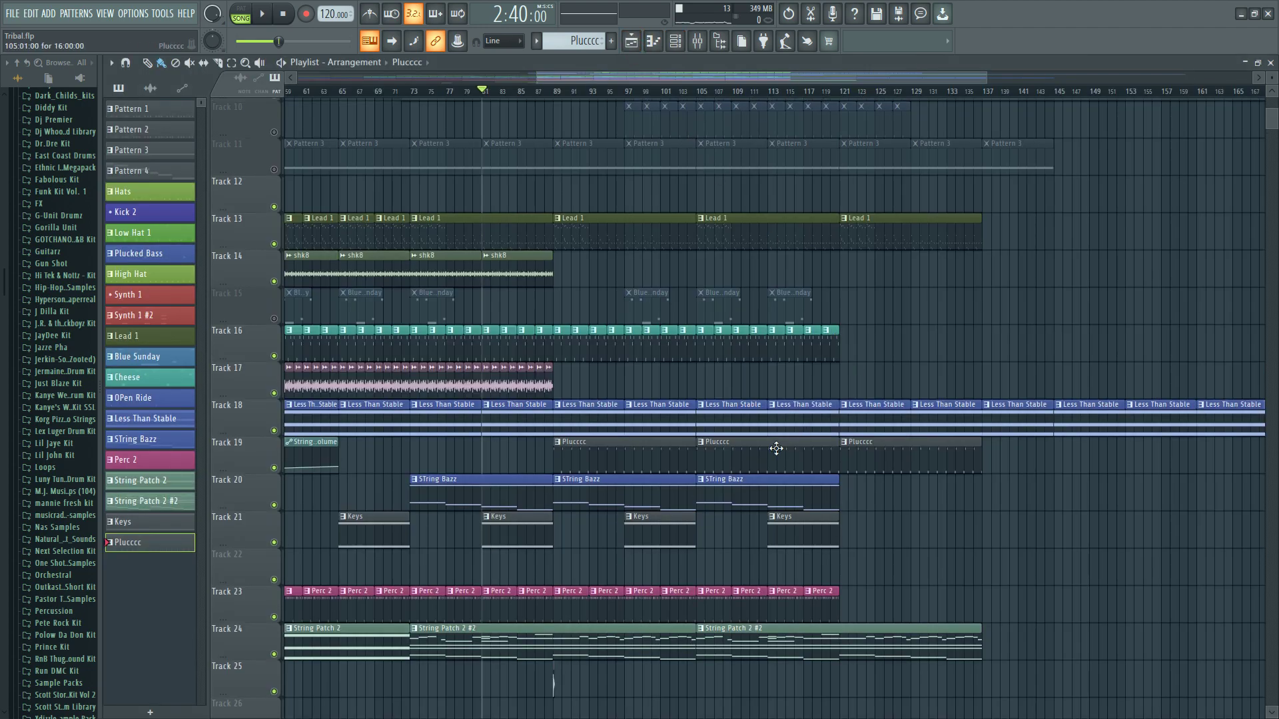
double_click(653, 455)
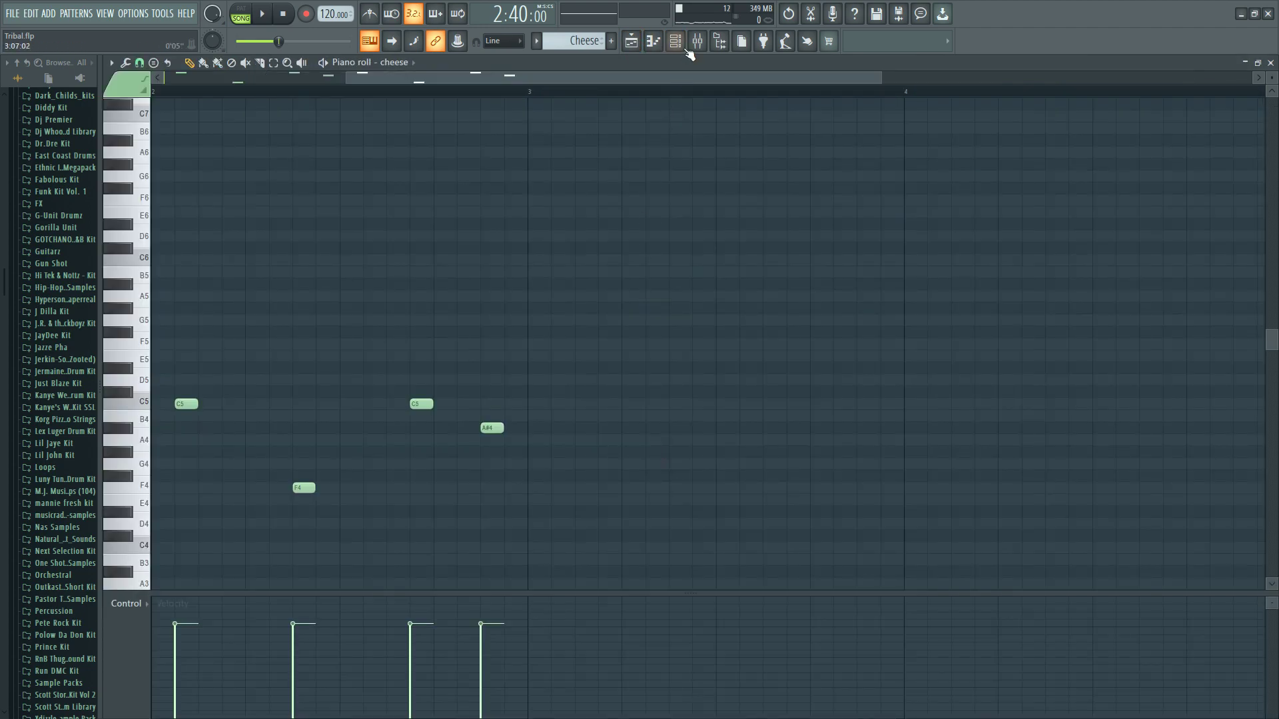
left_click_drag(628, 79, 446, 78)
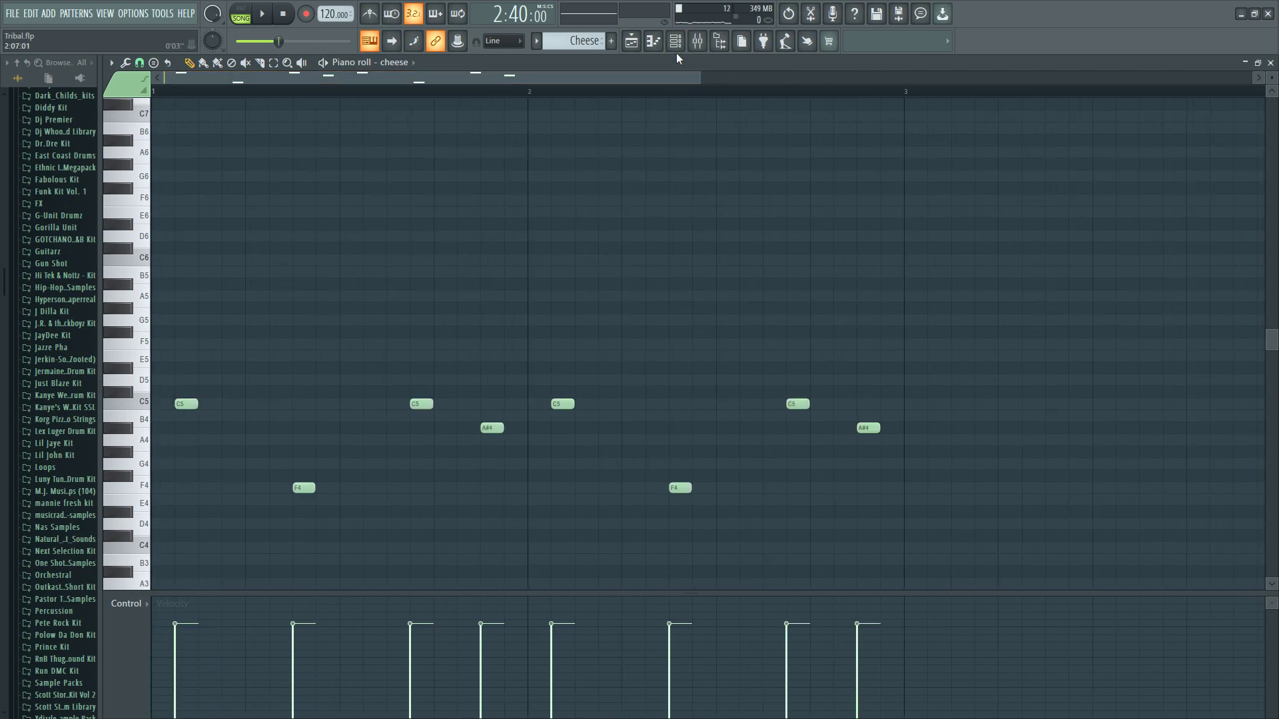
left_click(675, 42)
left_click(626, 42)
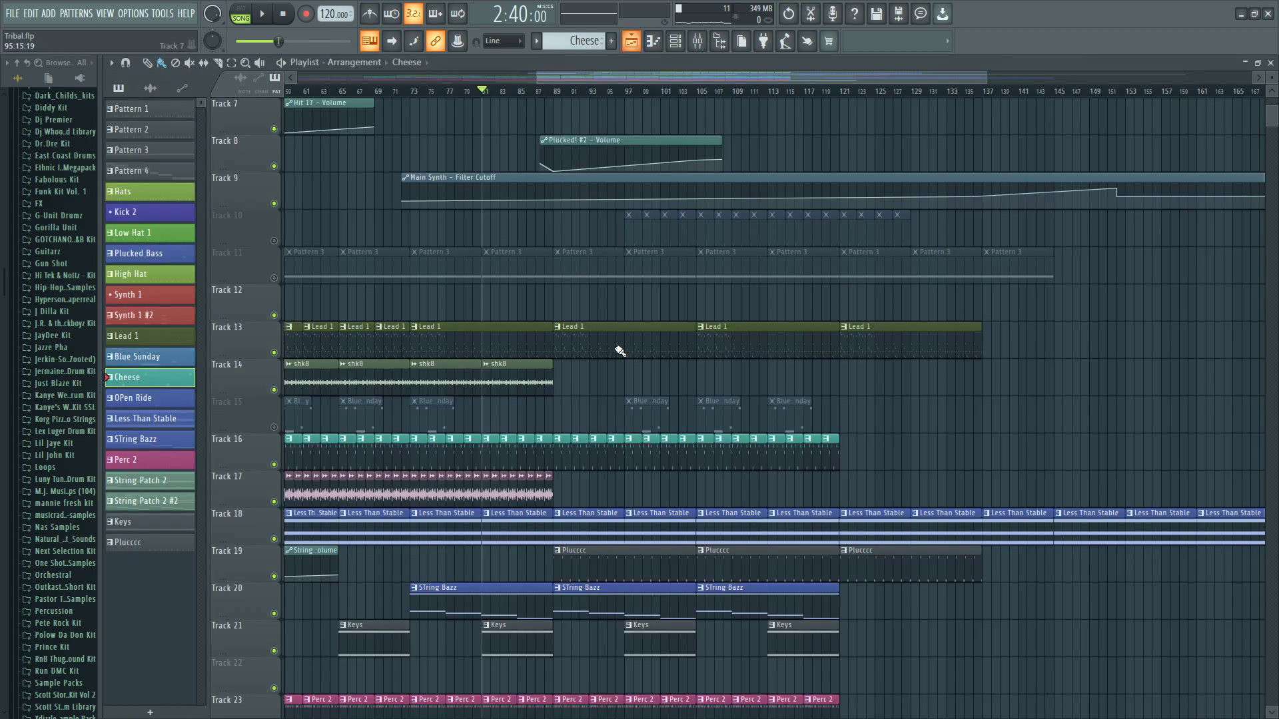
scroll(613, 349, "down", 4)
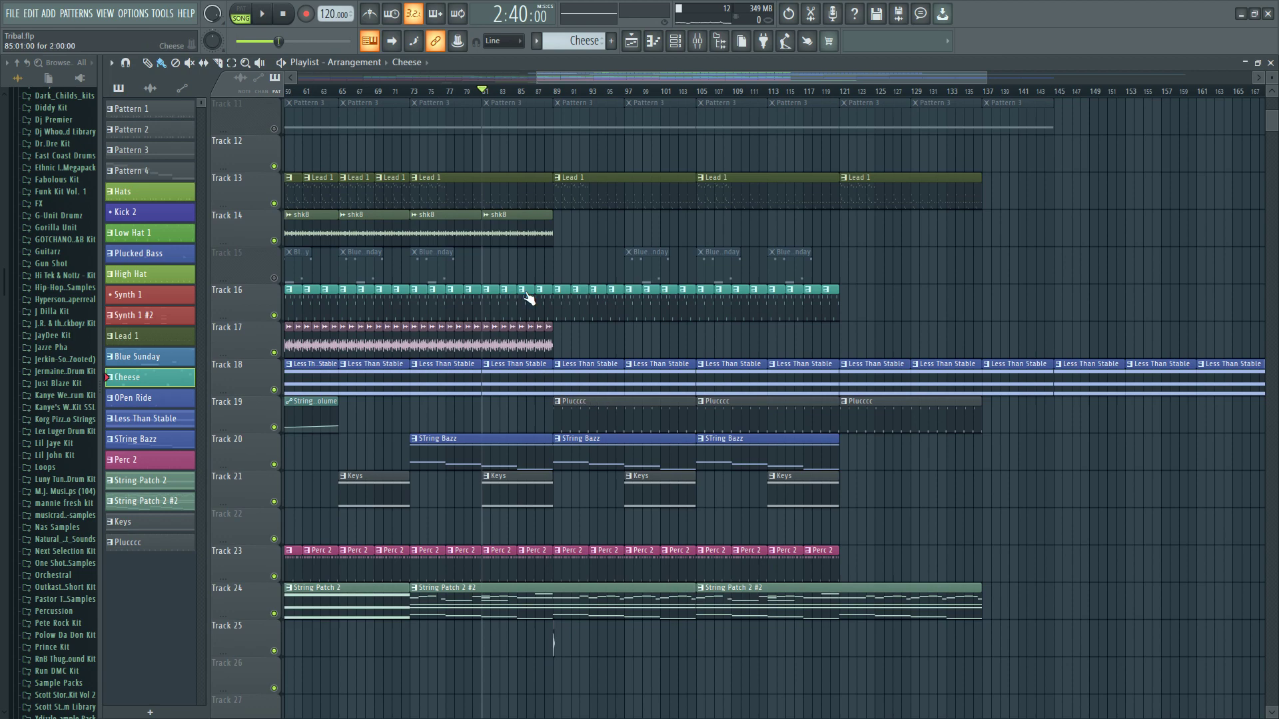
- Open the Lead 1 pattern from Track 13 and copy the Marimba channel's notes in the Channel rack
double_click(594, 185)
left_click(674, 42)
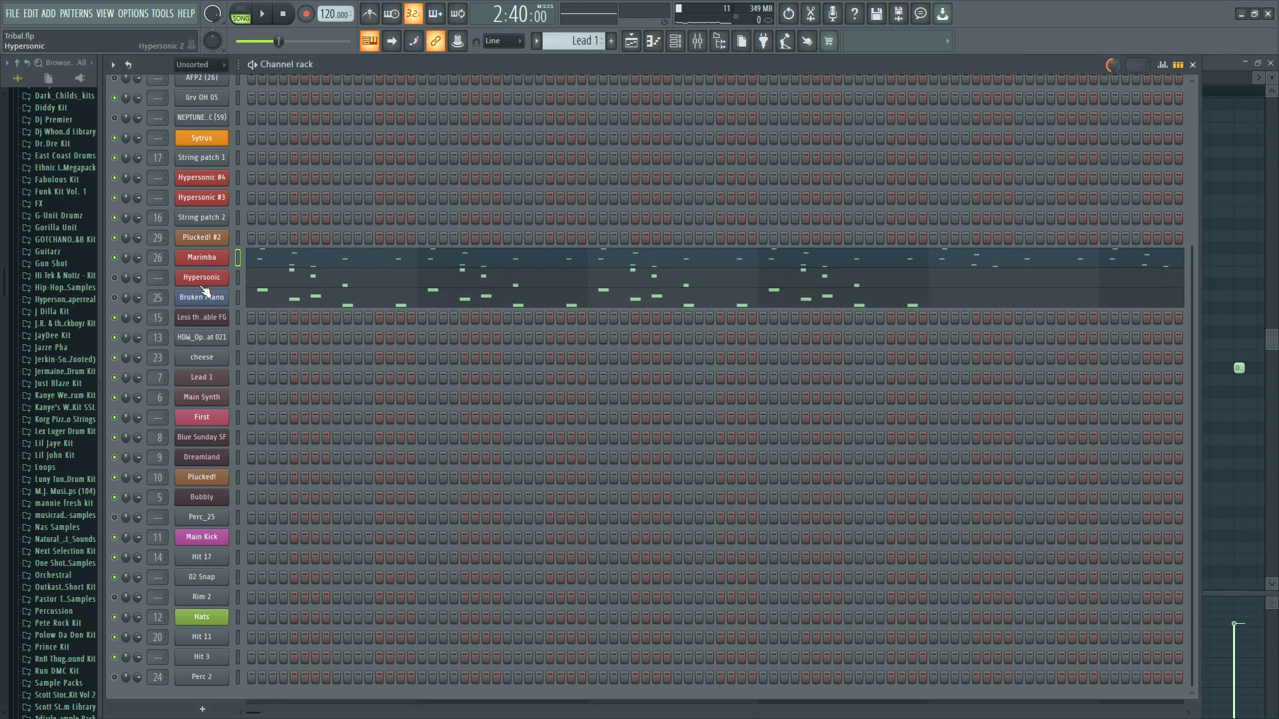
right_click(211, 265)
left_click(434, 274)
- Open the Sytrus channel and route it to a free mixer track
left_click(193, 141)
left_click(165, 161)
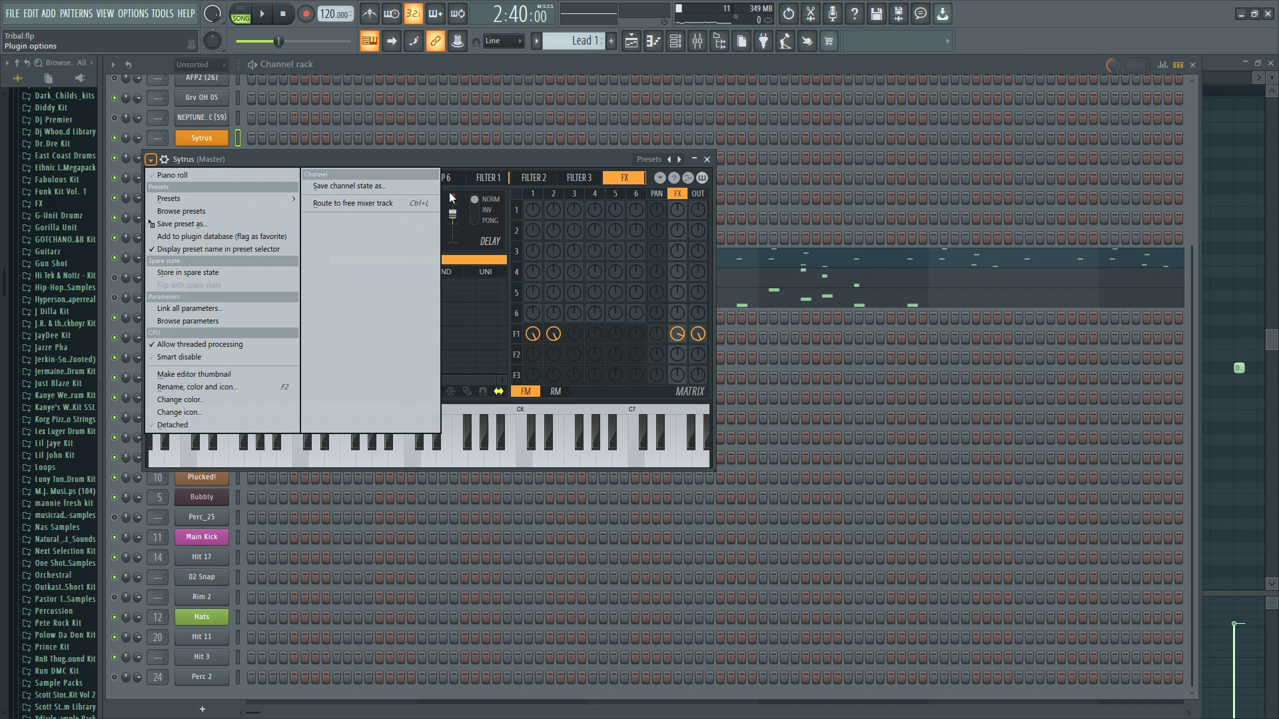
left_click(382, 201)
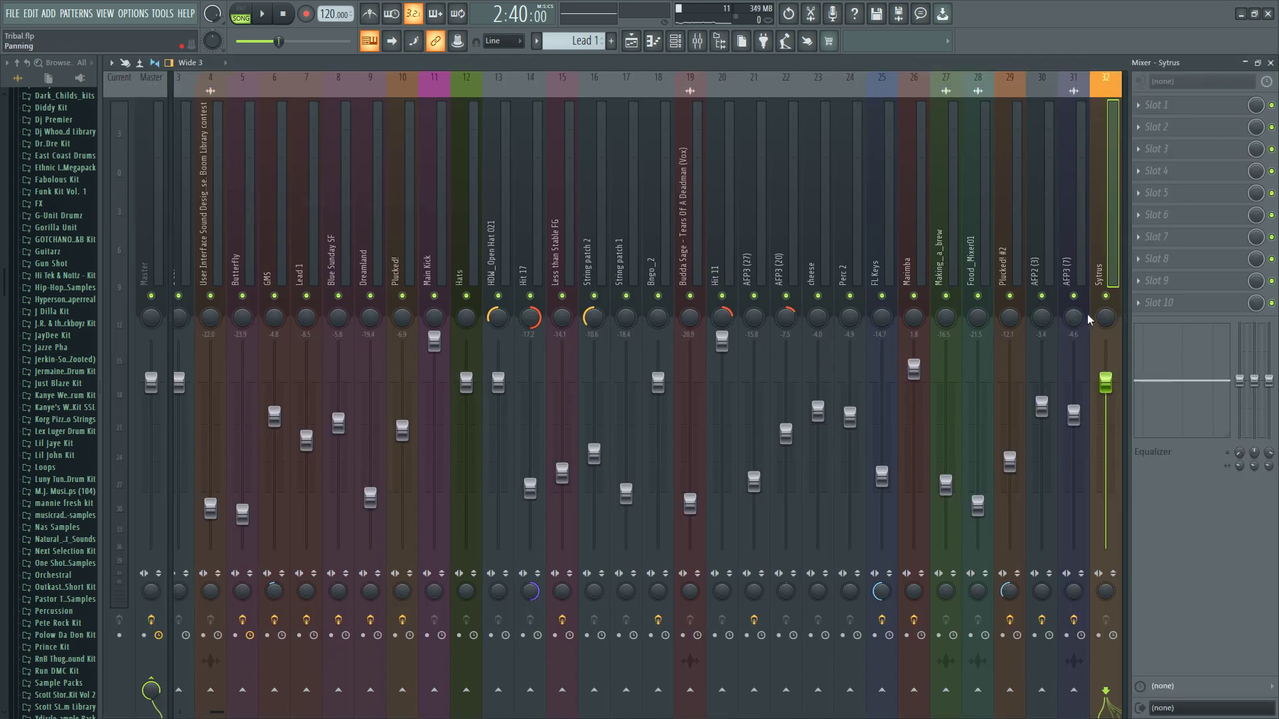
- Add Fruity Delay 2 in slot 3 and Fruity Reeverb 2 in slot 4 of the Sytrus mixer track
left_click(1158, 149)
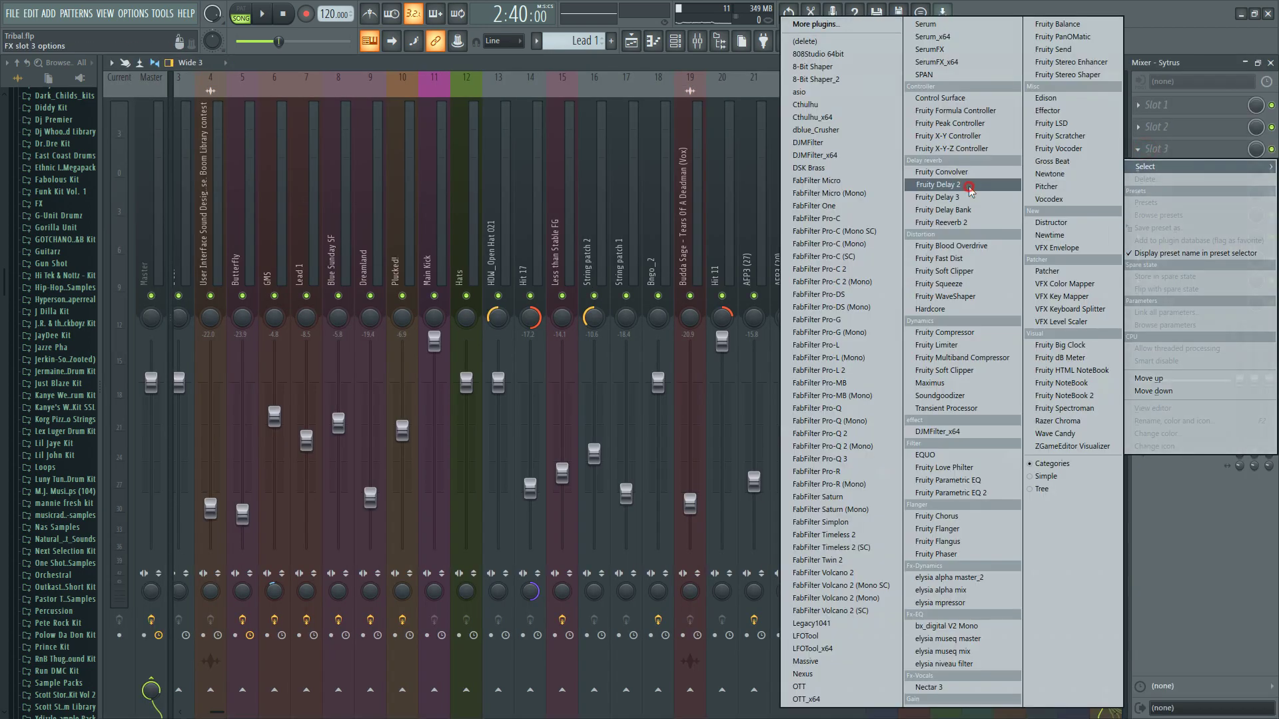
left_click(969, 187)
left_click(1169, 168)
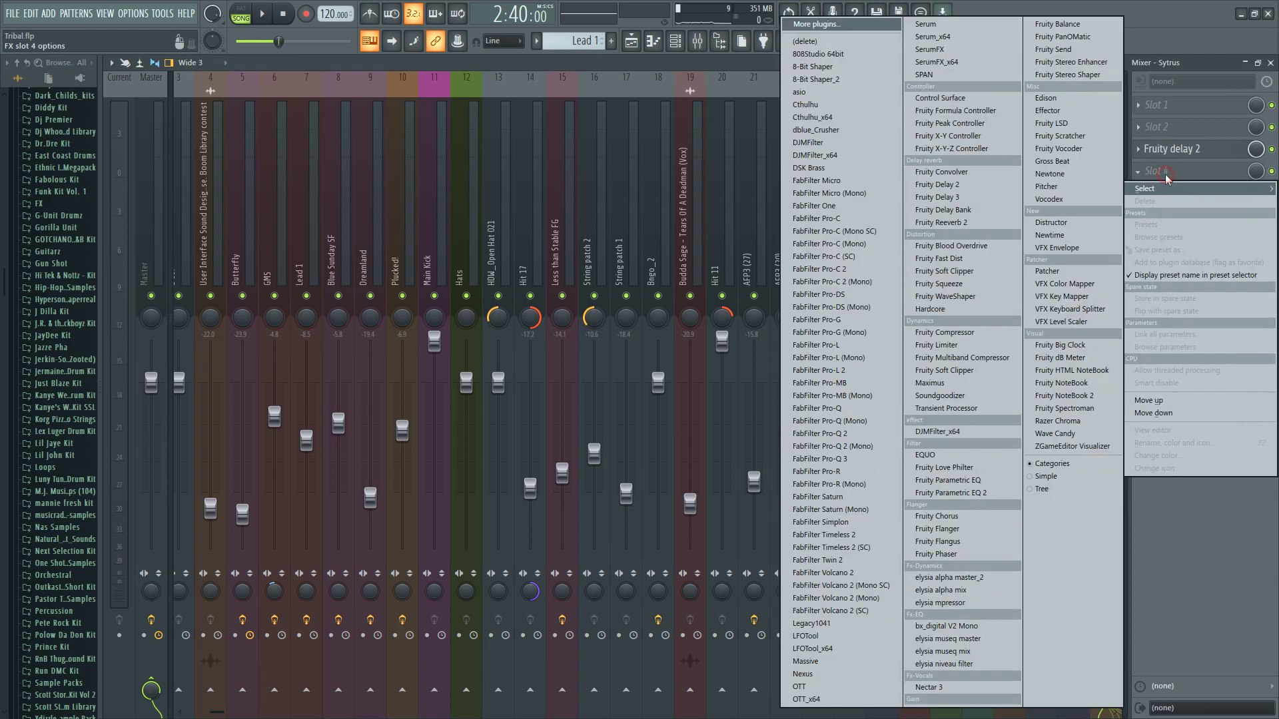
left_click(957, 221)
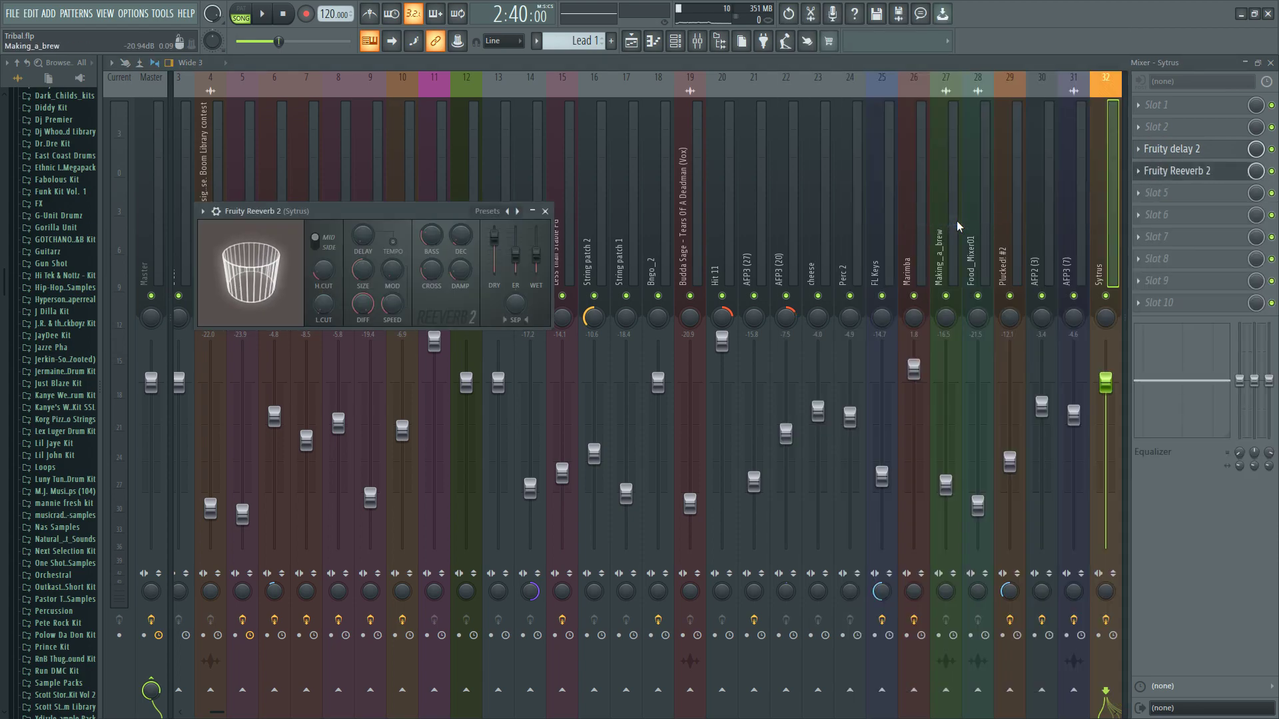
- Lower the Sytrus mixer track's volume to about -5 dB and return to the Playlist
left_click_drag(1105, 382, 1106, 416)
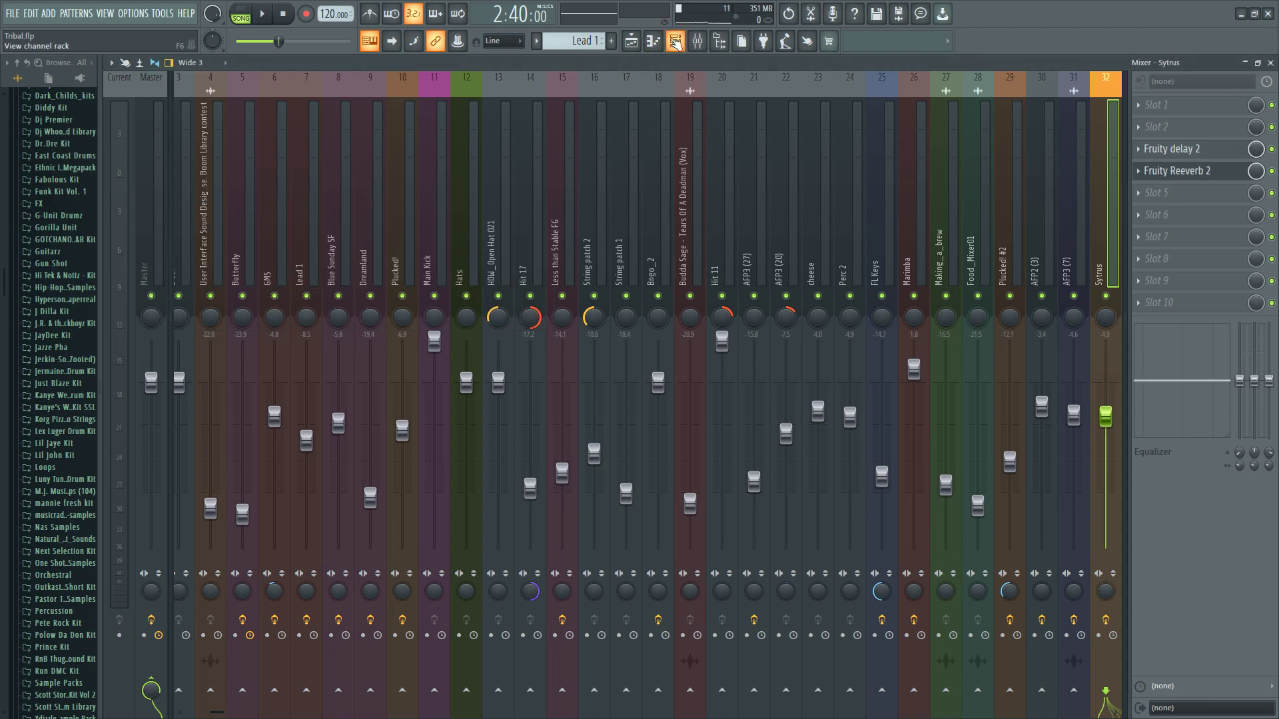
left_click(675, 41)
left_click(632, 44)
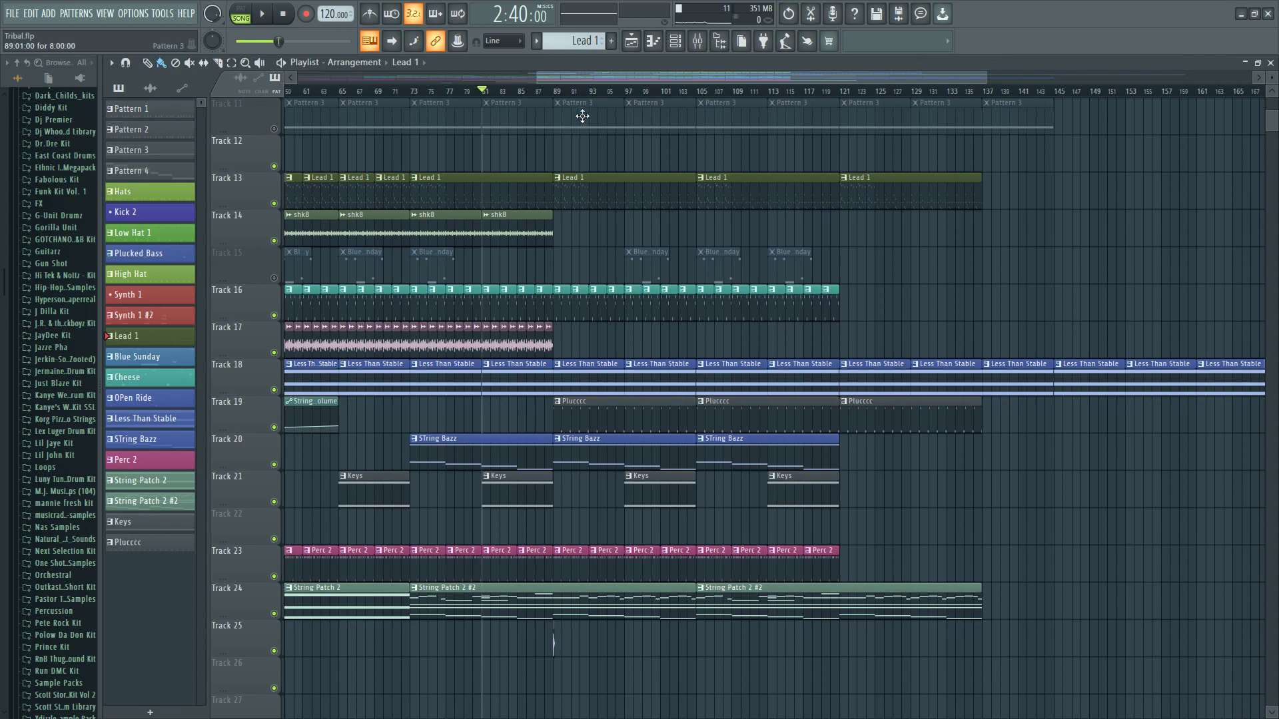
- Create a volume automation clip for the Sytrus mixer track spanning bars 98 through 117 and lower its start point to form a rising ramp
scroll(684, 321, "up", 7)
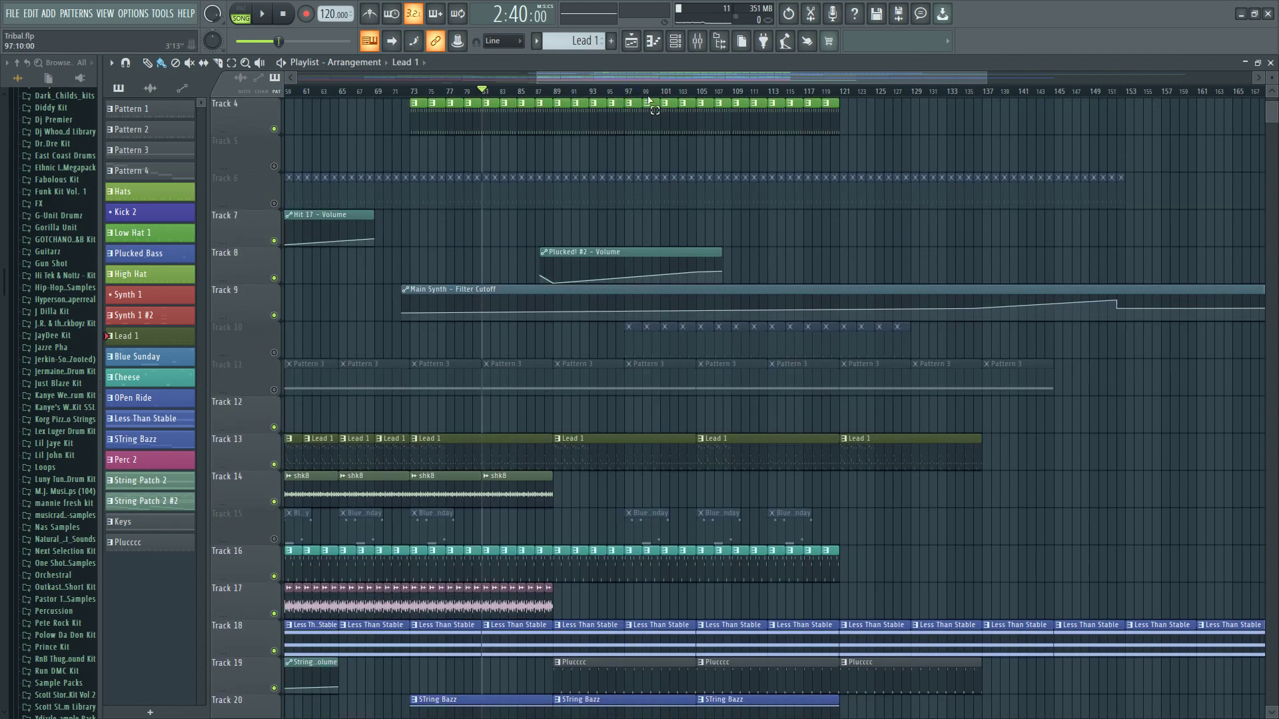
left_click_drag(630, 93, 812, 93)
scroll(742, 417, "down", 4)
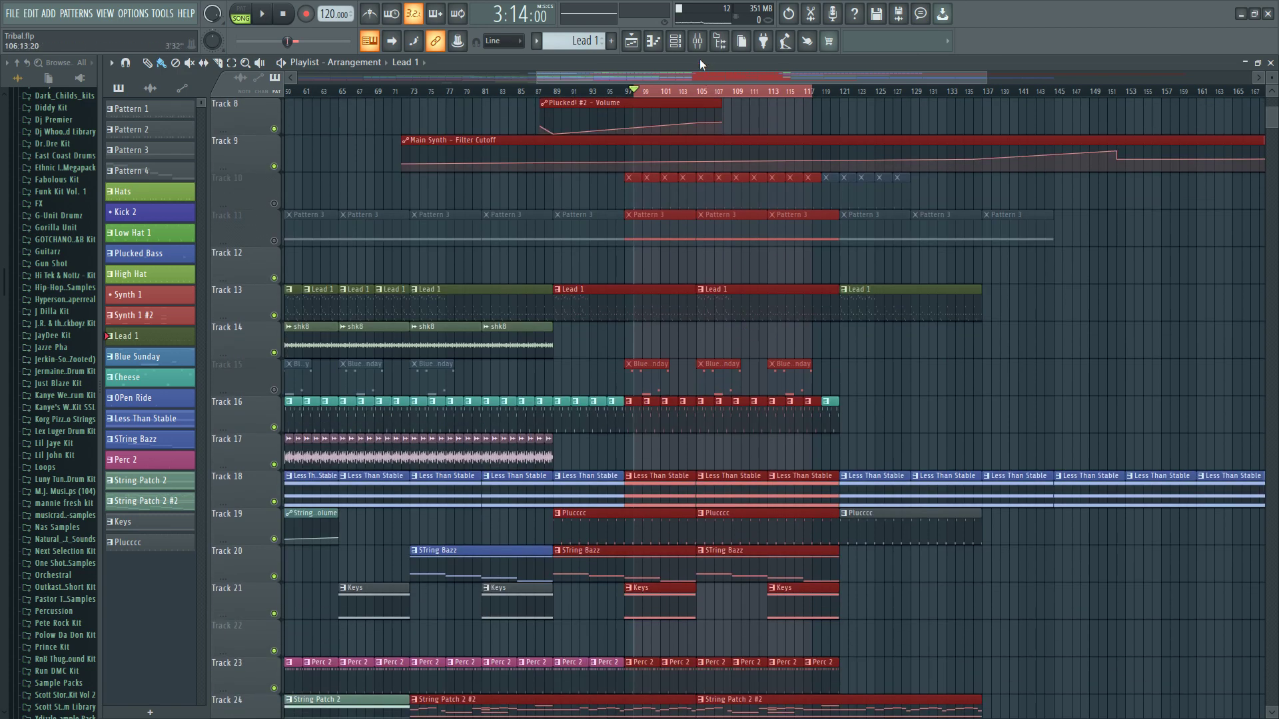
left_click(697, 41)
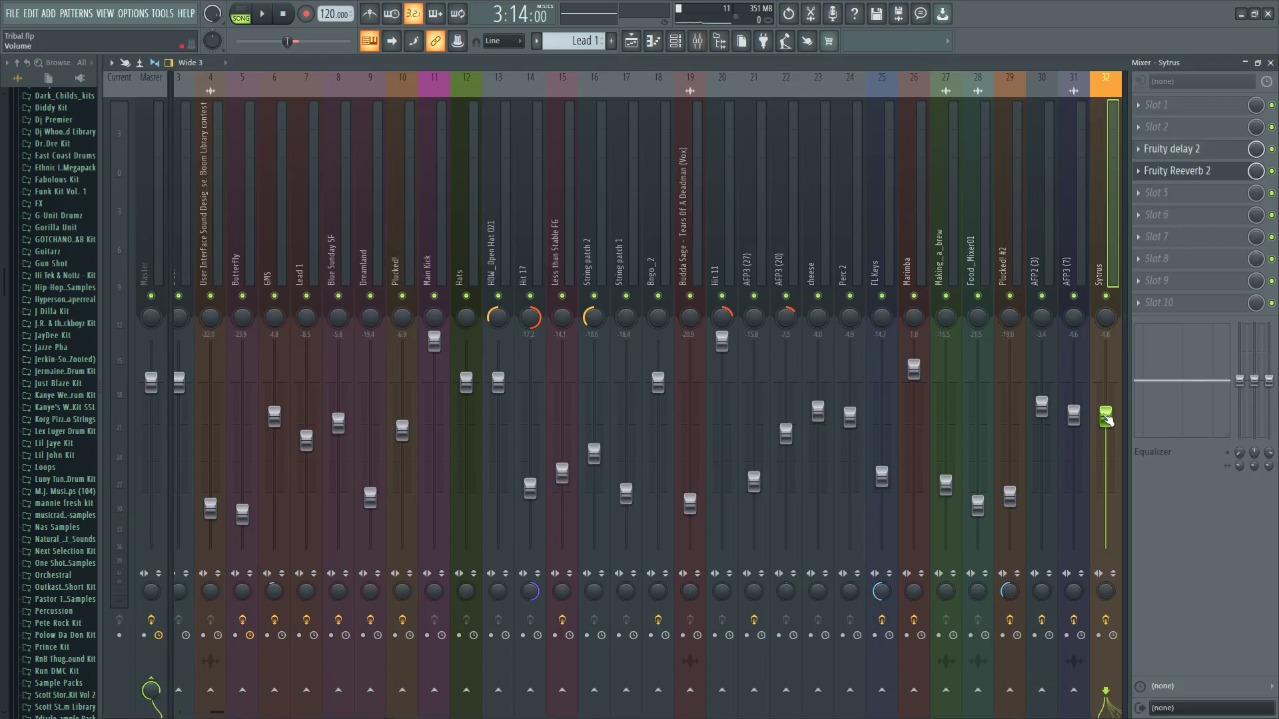
right_click(1106, 418)
left_click(1138, 496)
left_click(630, 40)
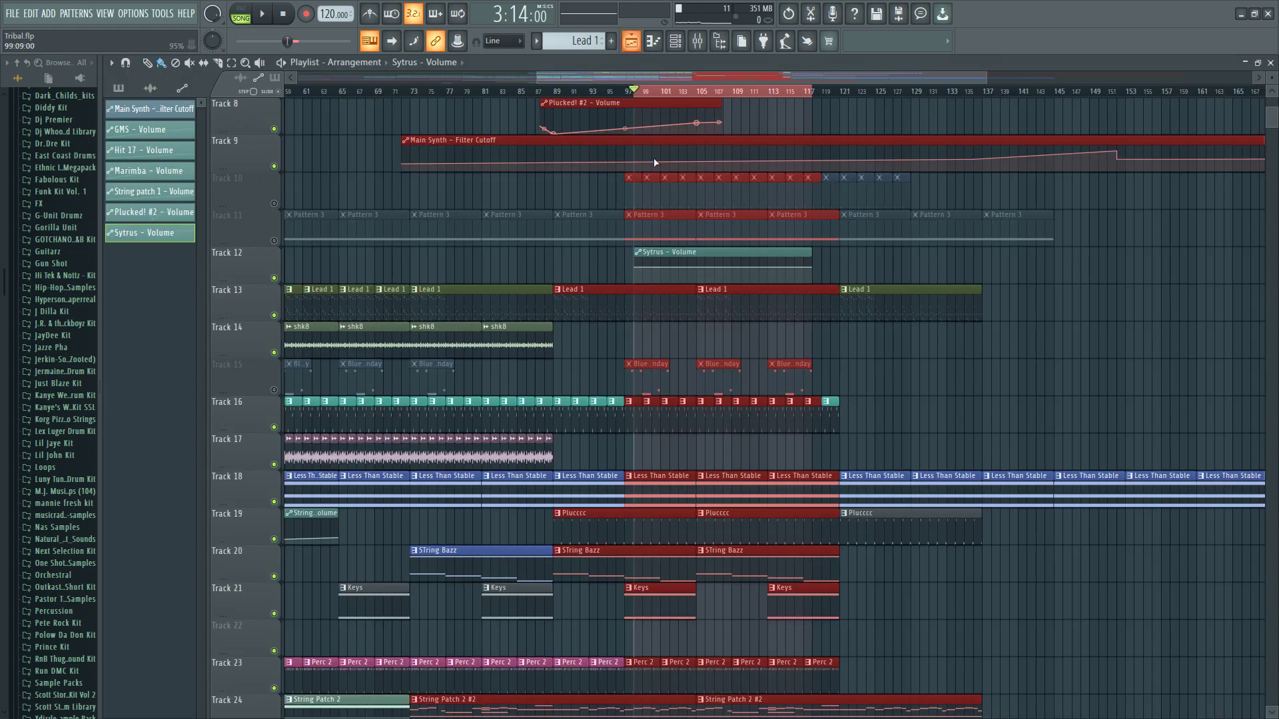
left_click(638, 270)
left_click(674, 41)
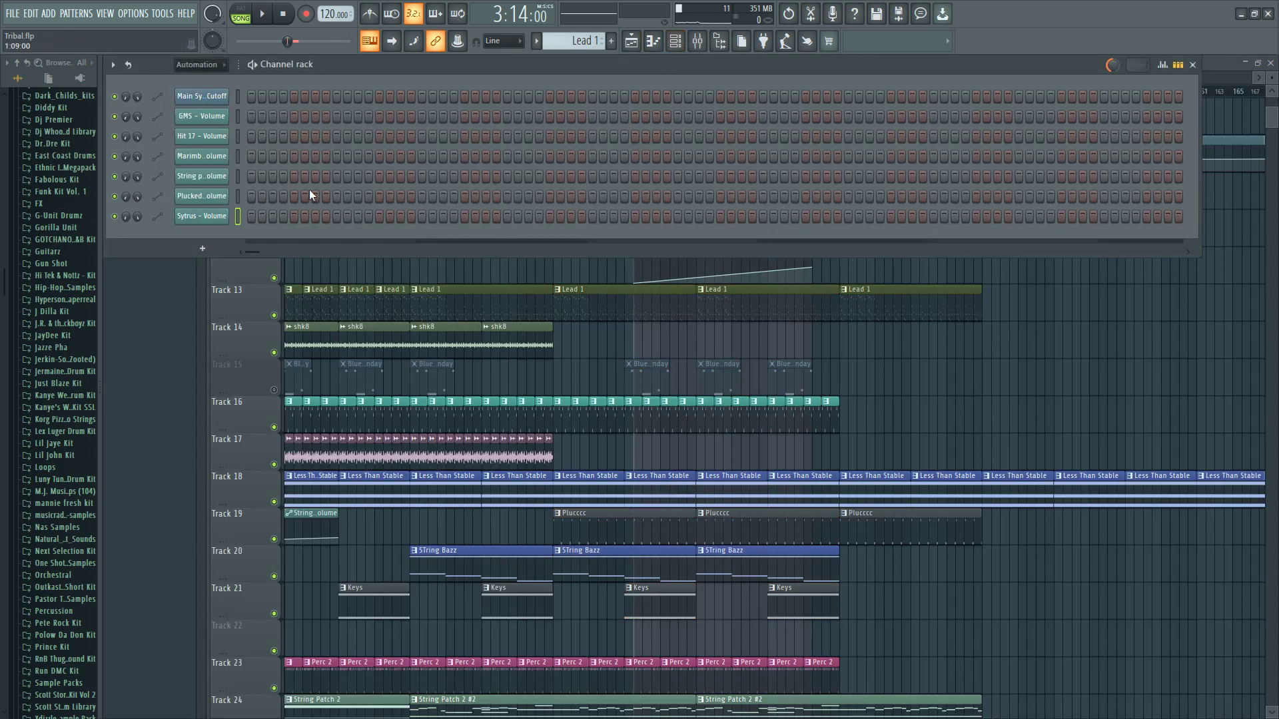
left_click(536, 41)
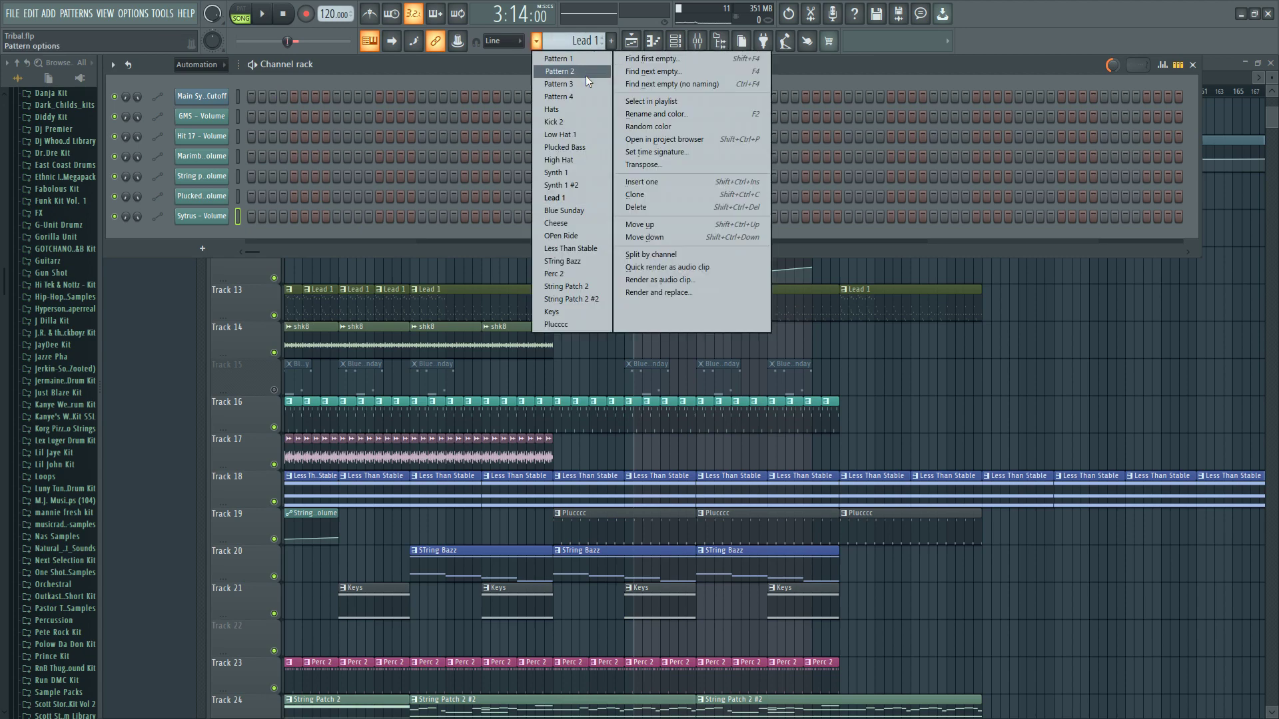
left_click(630, 42)
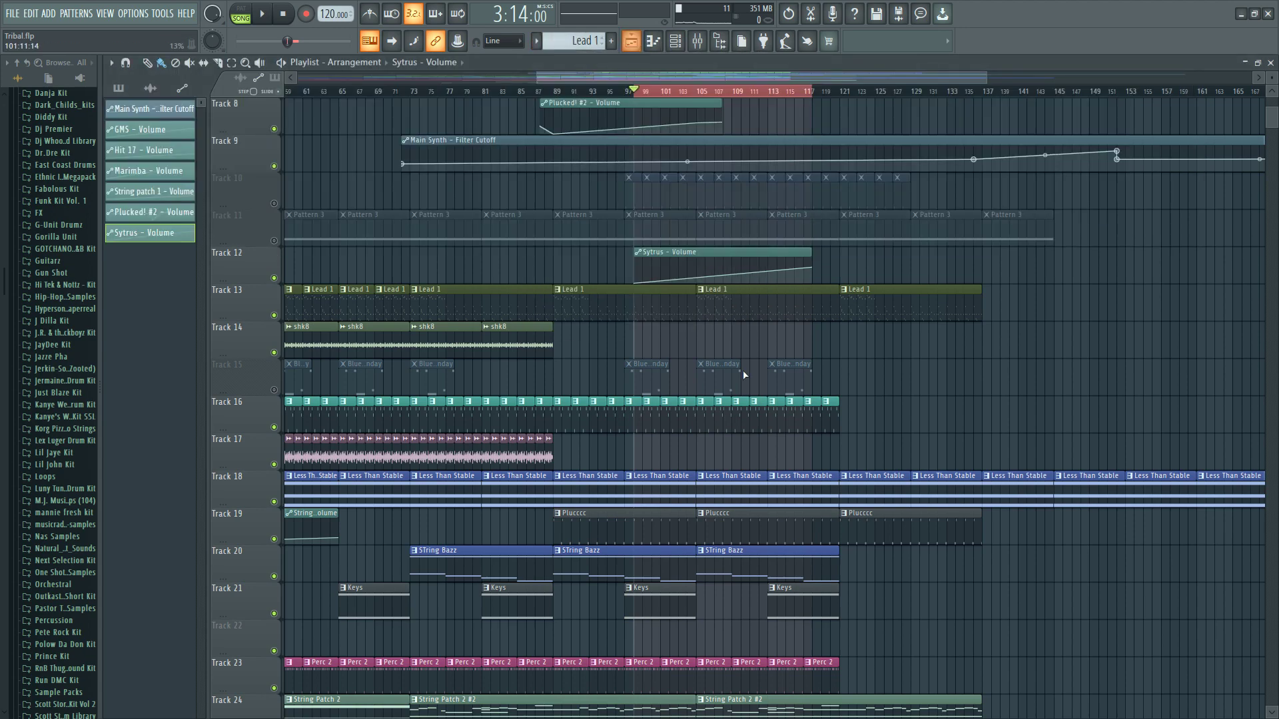
- Open the Lead 1 pattern in the Channel rack and copy the Marimba channel's notes
double_click(747, 293)
left_click(679, 43)
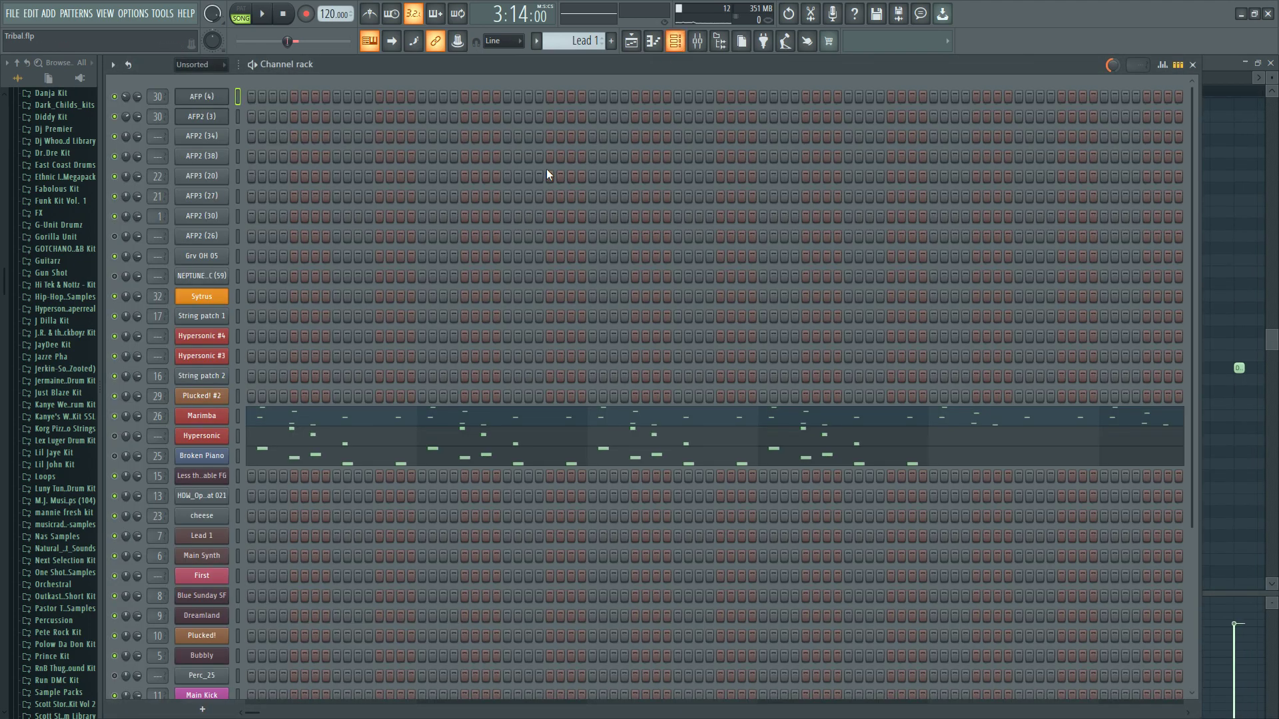
right_click(219, 425)
left_click(403, 429)
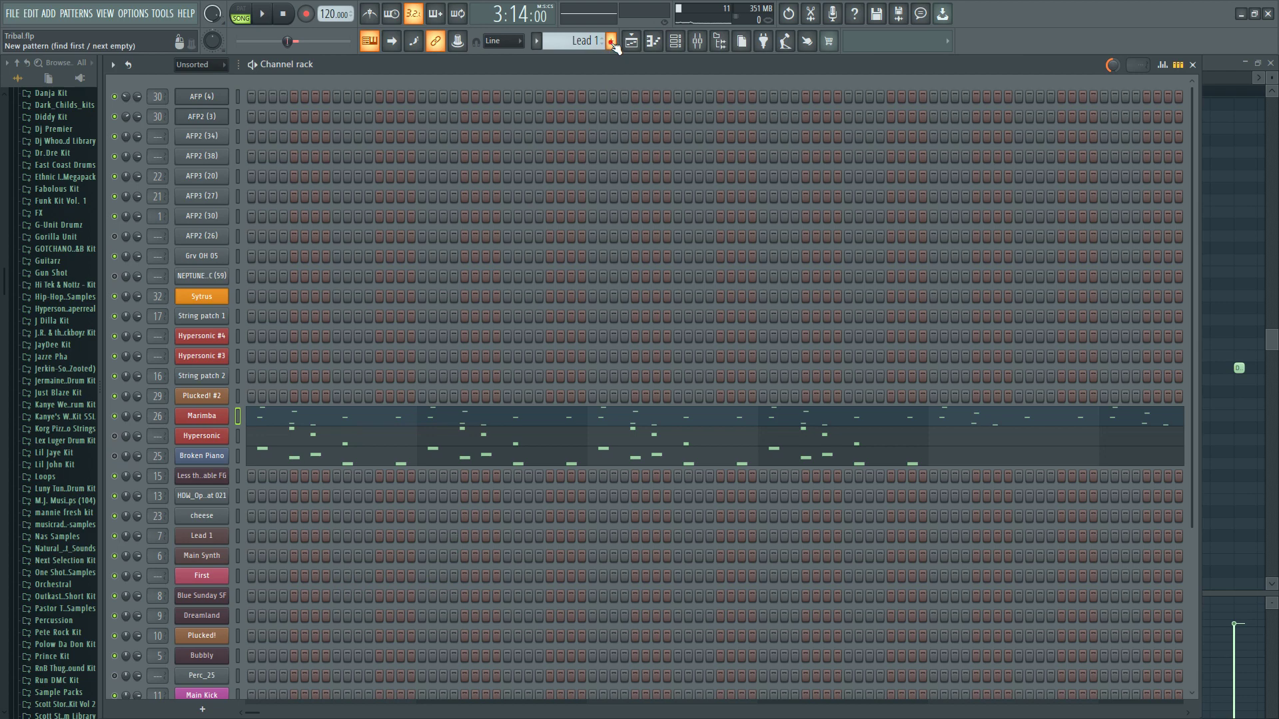
- Create a new pattern named syt and paste the copied notes into the Sytrus channel
left_click(611, 41)
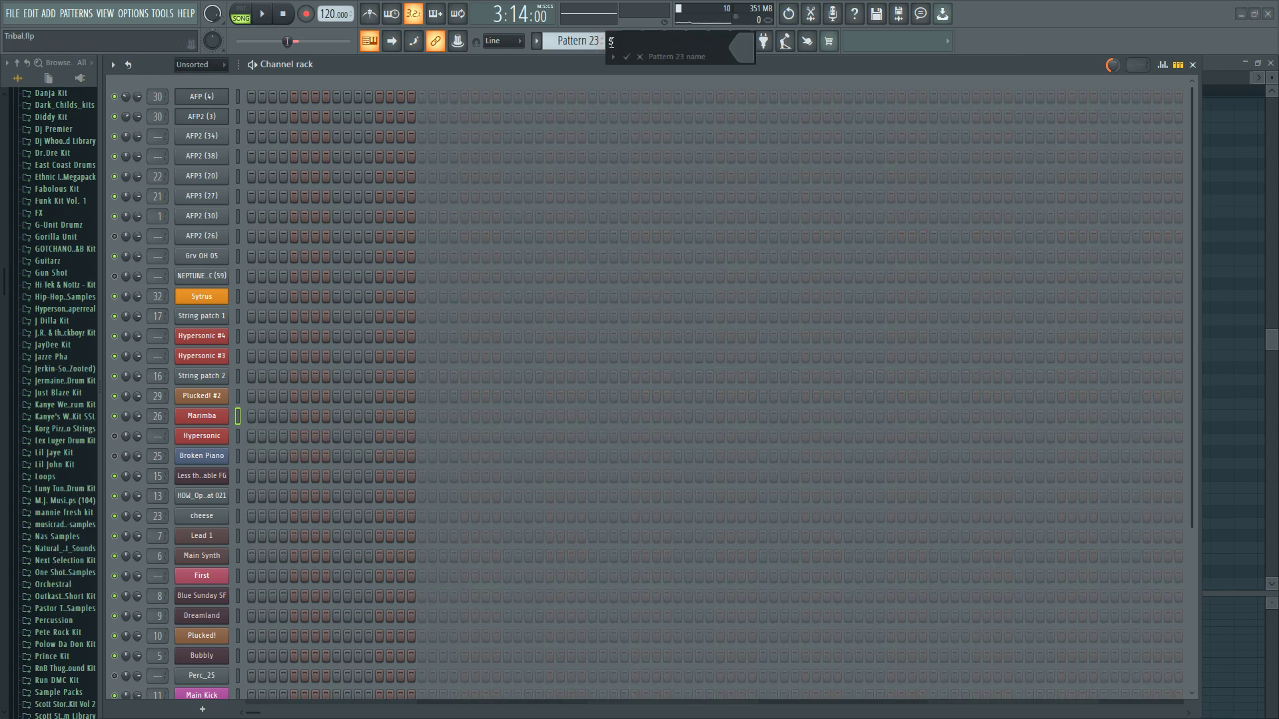
key("Return")
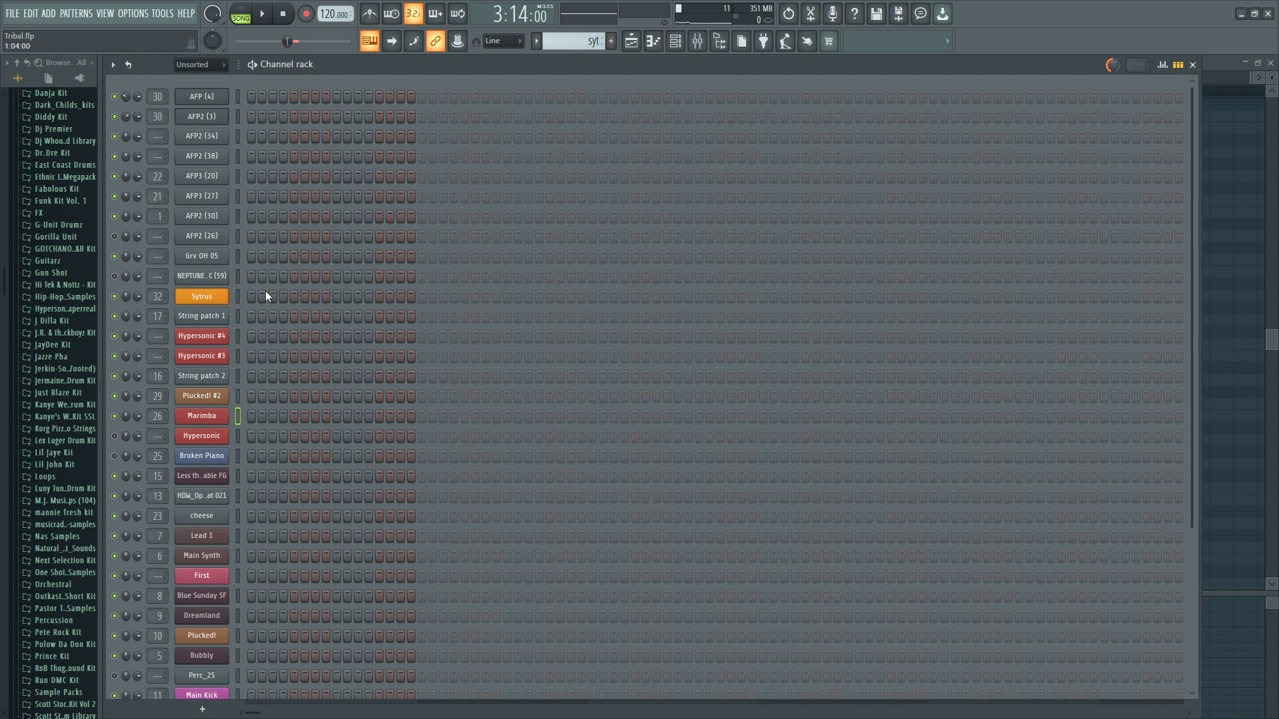
right_click(223, 297)
left_click(418, 321)
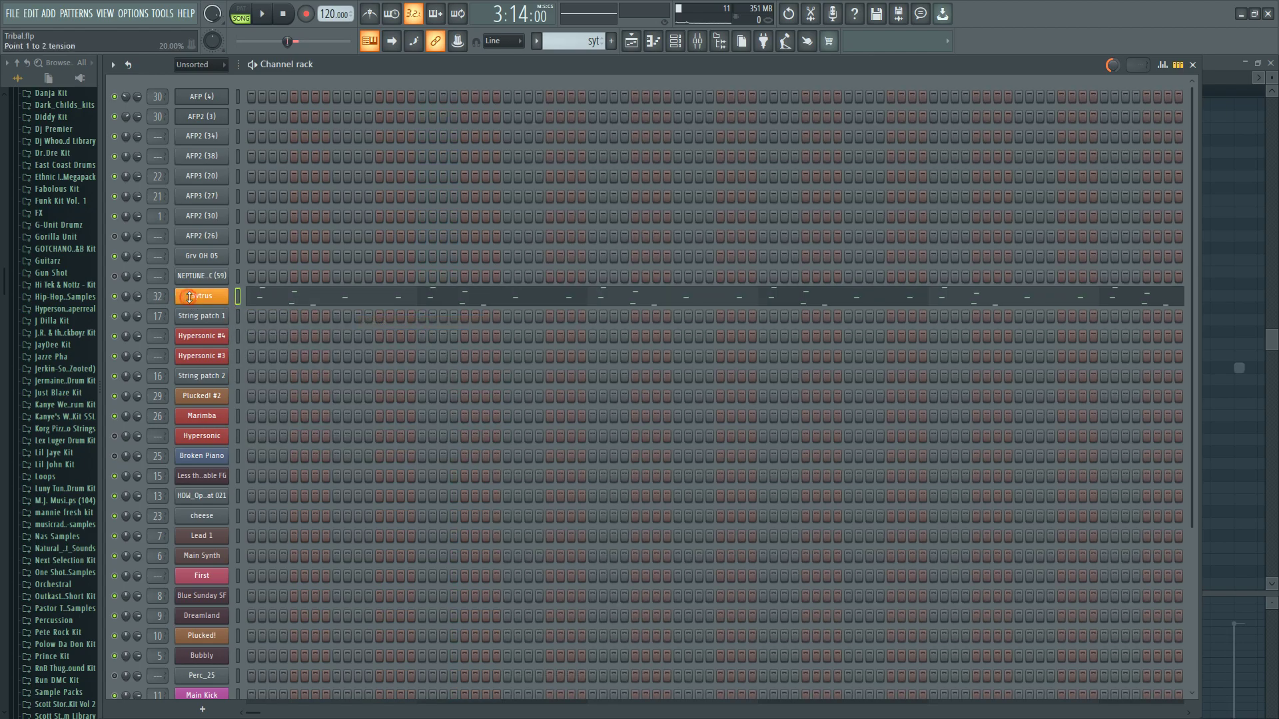
- Load the Detuned vibes preset in the Sytrus channel and audition it in pattern mode
left_click(188, 297)
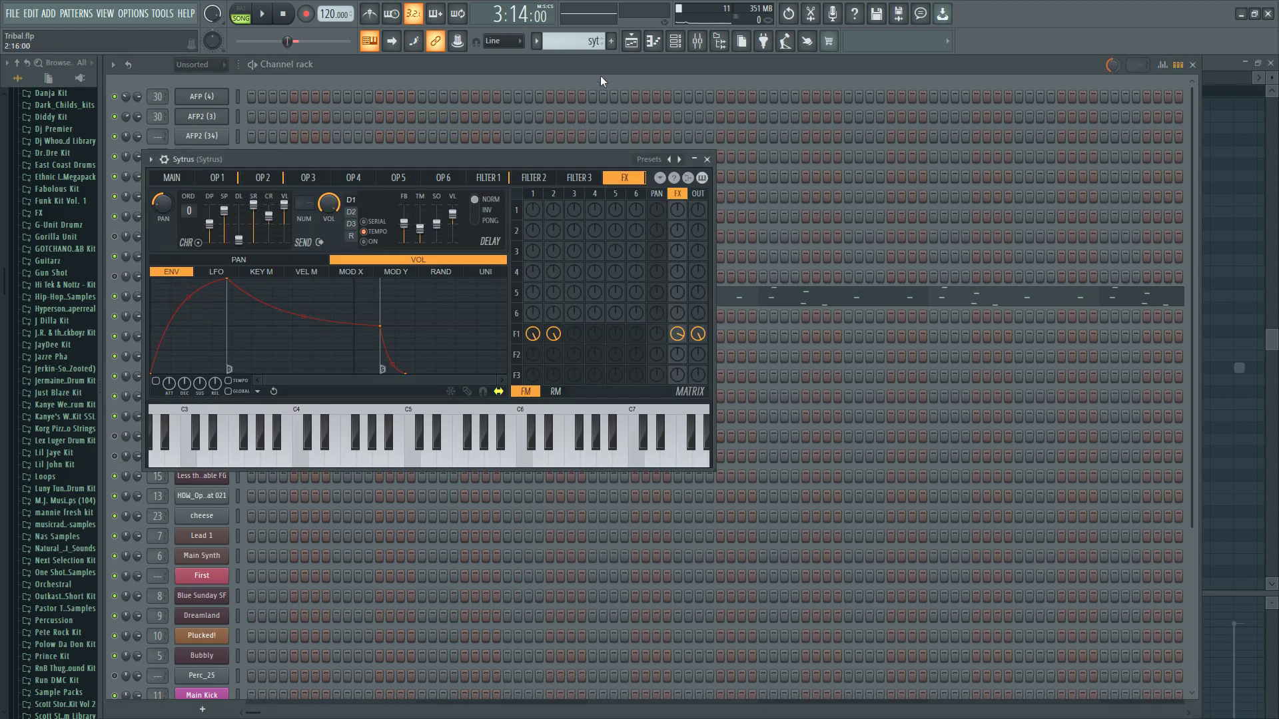
left_click(670, 160)
left_click(512, 246)
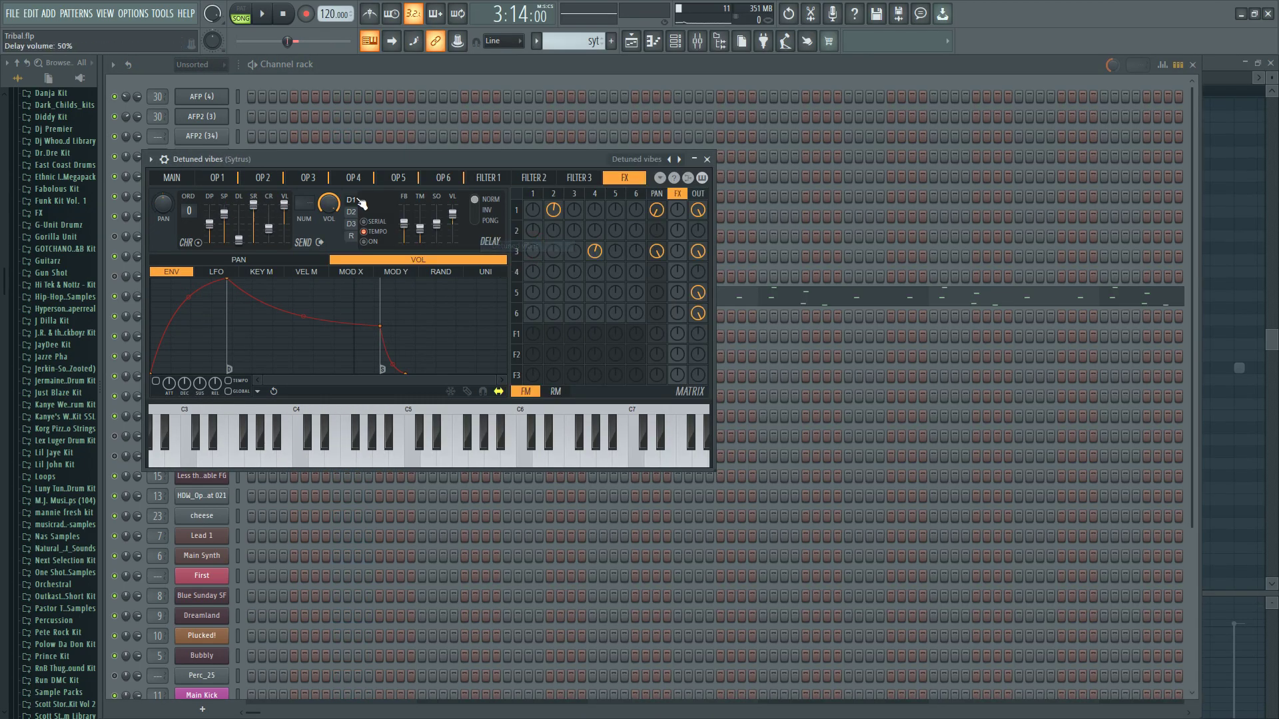
key("l")
left_click(254, 25)
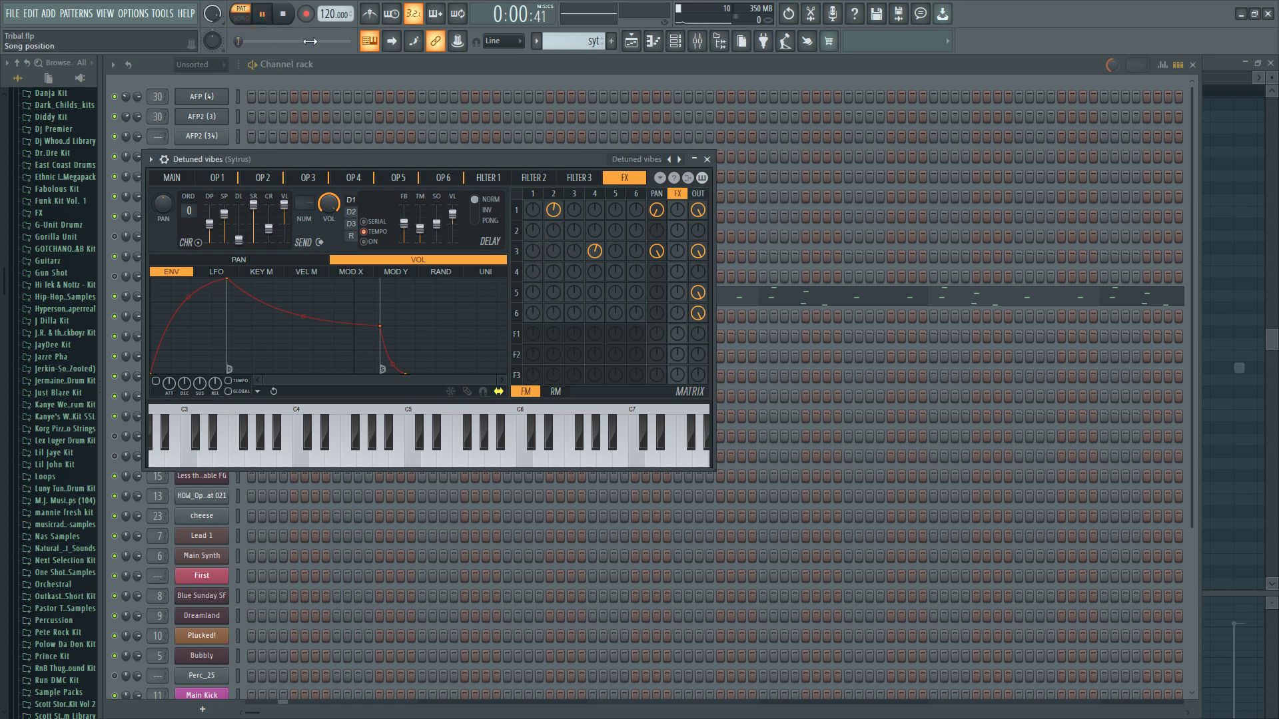
left_click(706, 159)
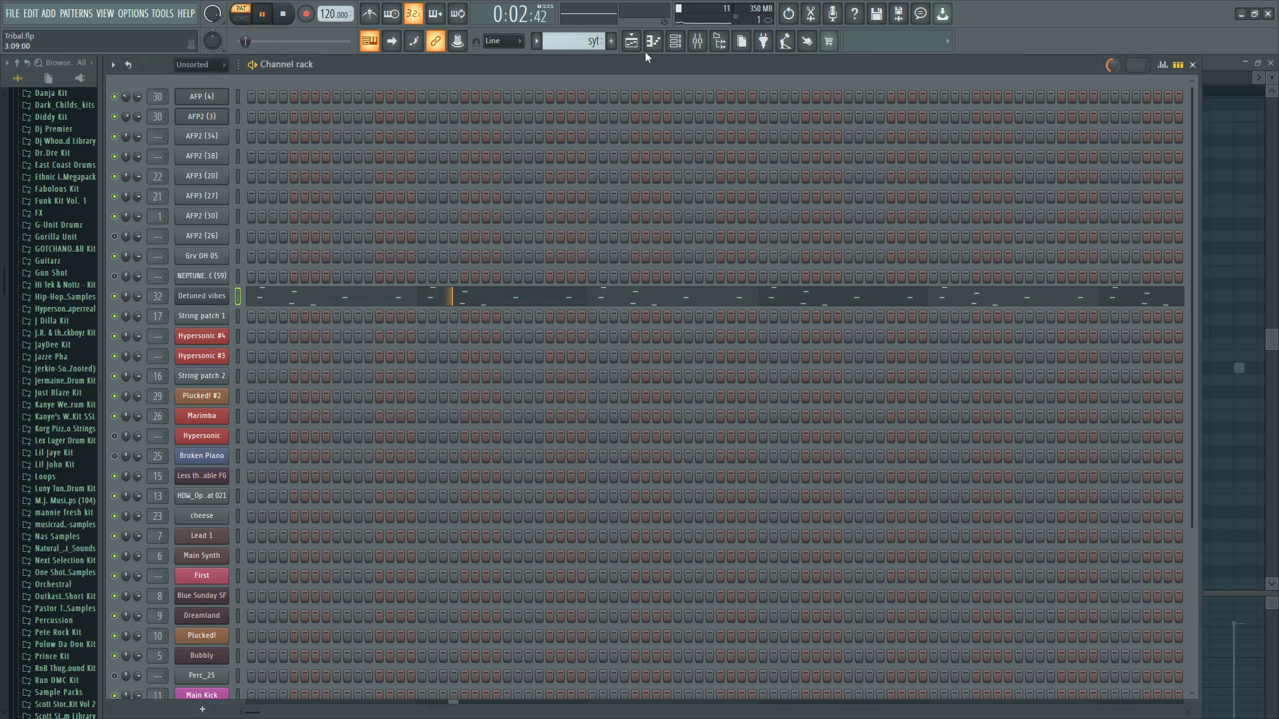
- Check the Sytrus mixer track's level during song playback and switch back to pattern playback
left_click(632, 40)
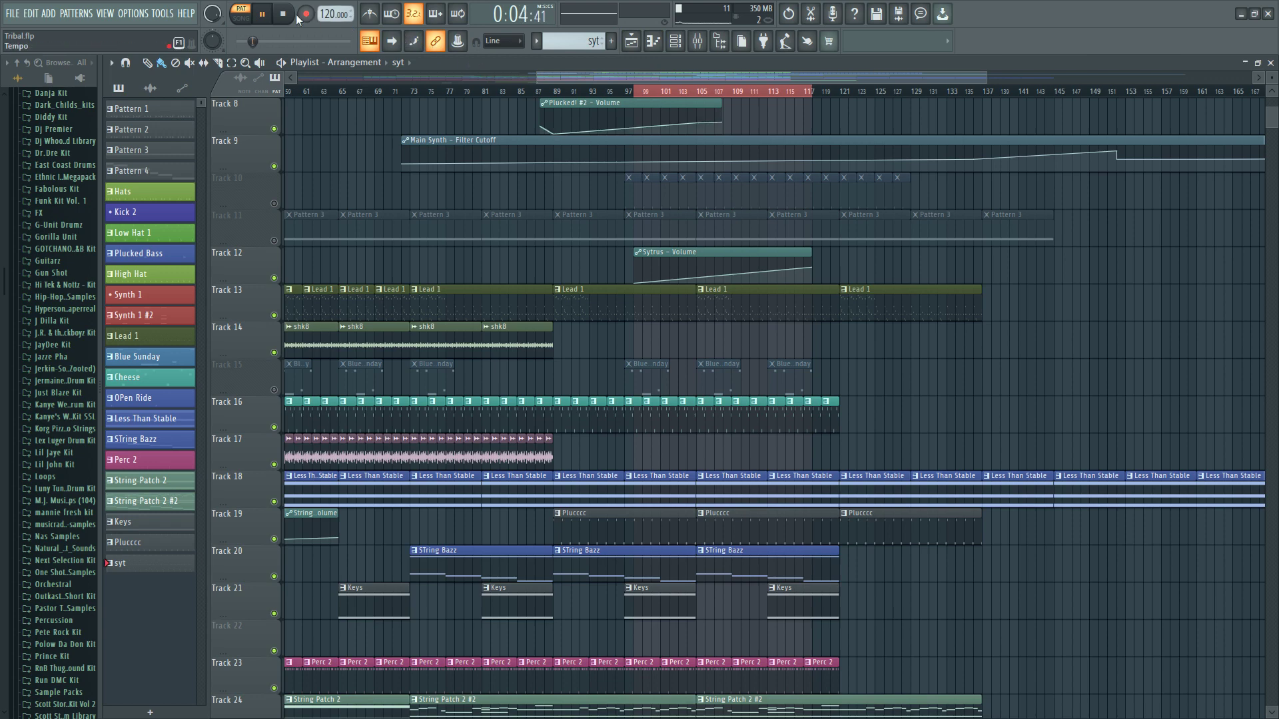
key("l")
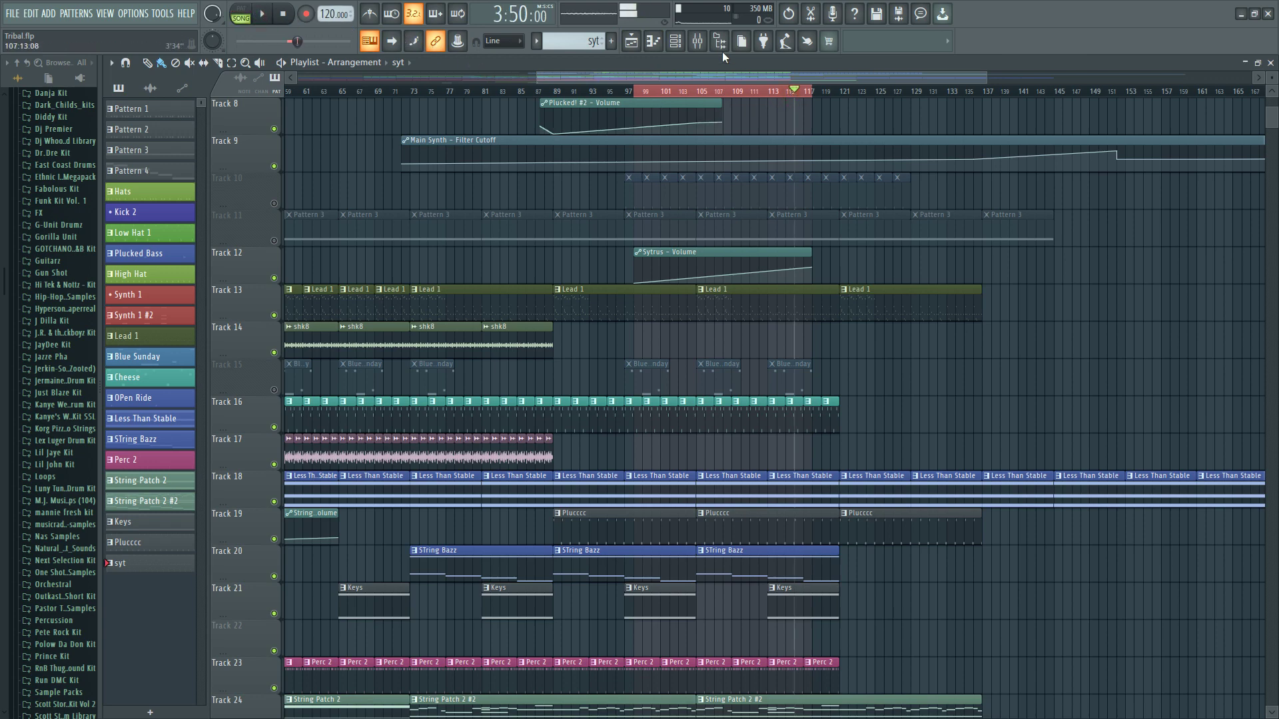
left_click(697, 40)
left_click(262, 13)
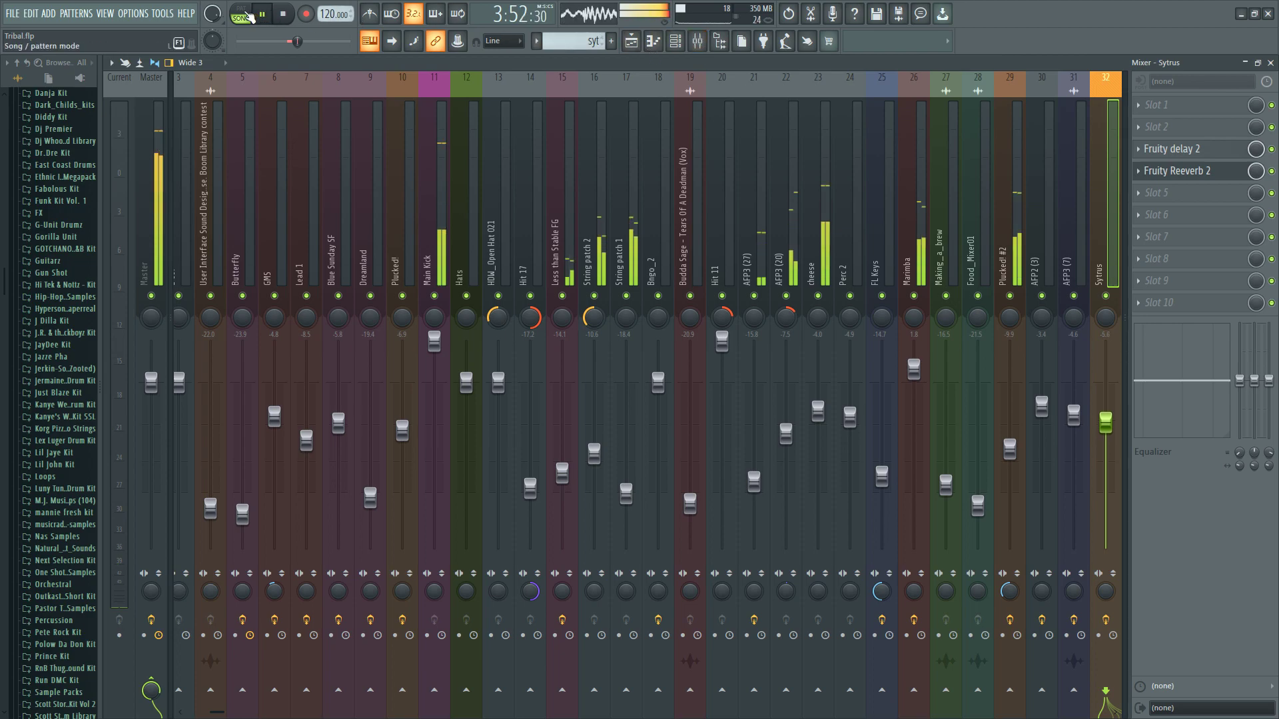
key("l")
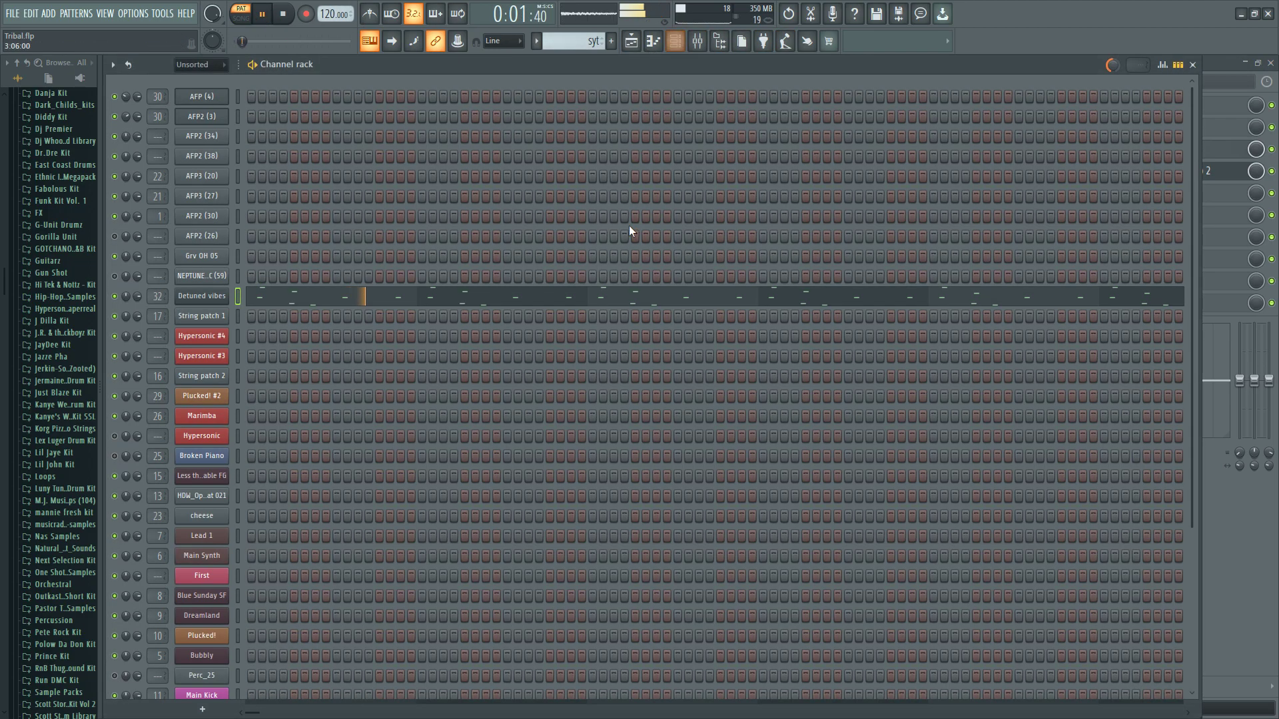
- Transpose the Detuned vibes notes in the syt pattern up three octaves and stop playback
left_click(597, 295)
key("ctrl+Up")
key("ctrl+Up")
key("ctrl+Up")
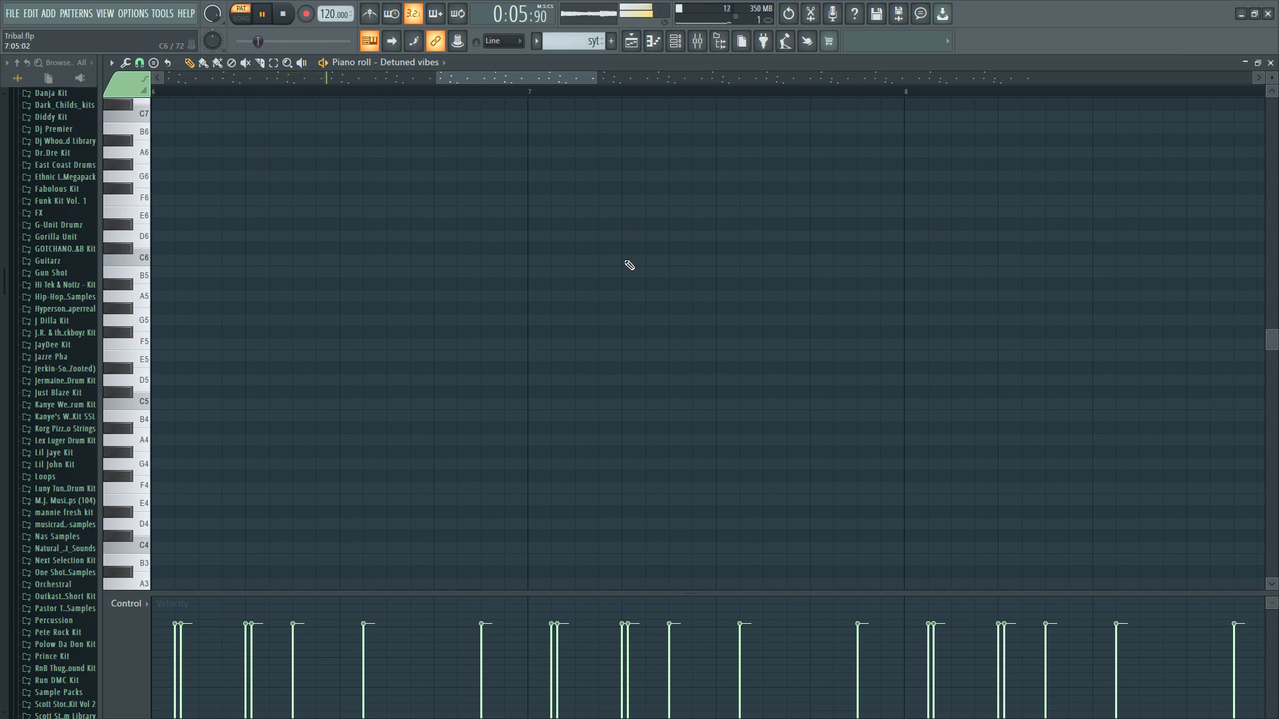
left_click(286, 14)
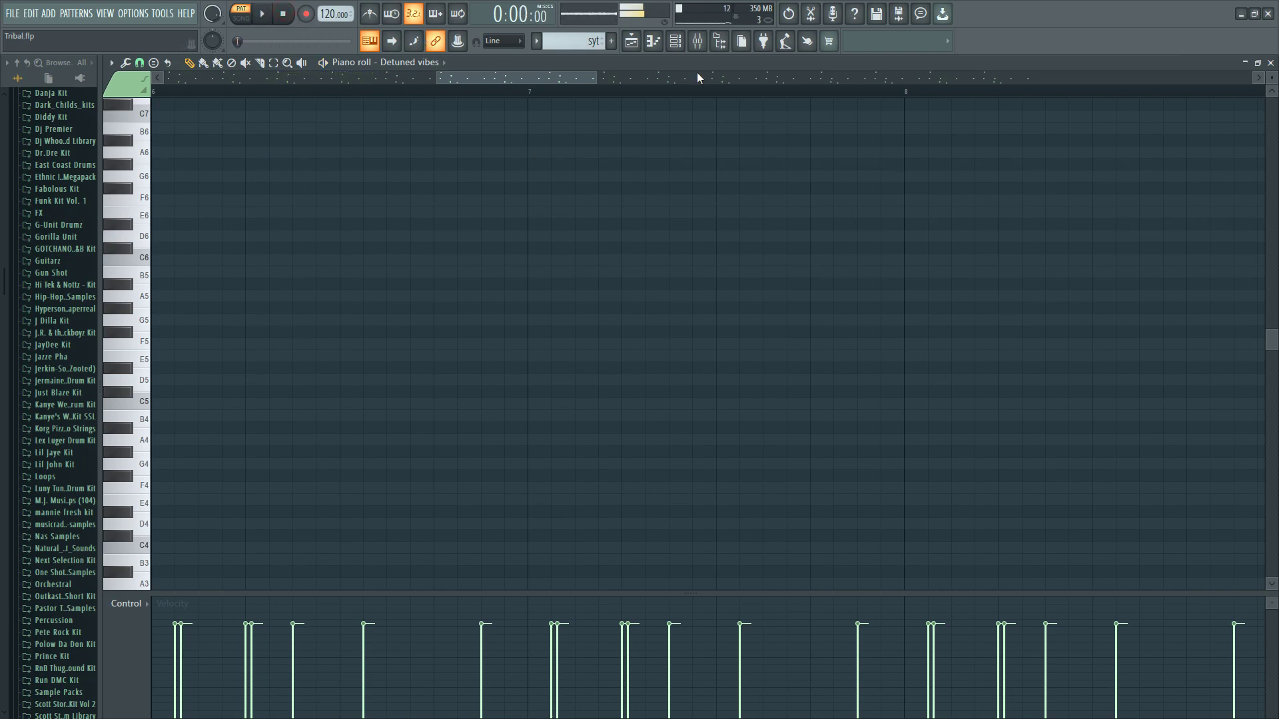
- Turn down the mix level of Fruity Delay 2 on the Sytrus mixer track and play the syt pattern
left_click(678, 45)
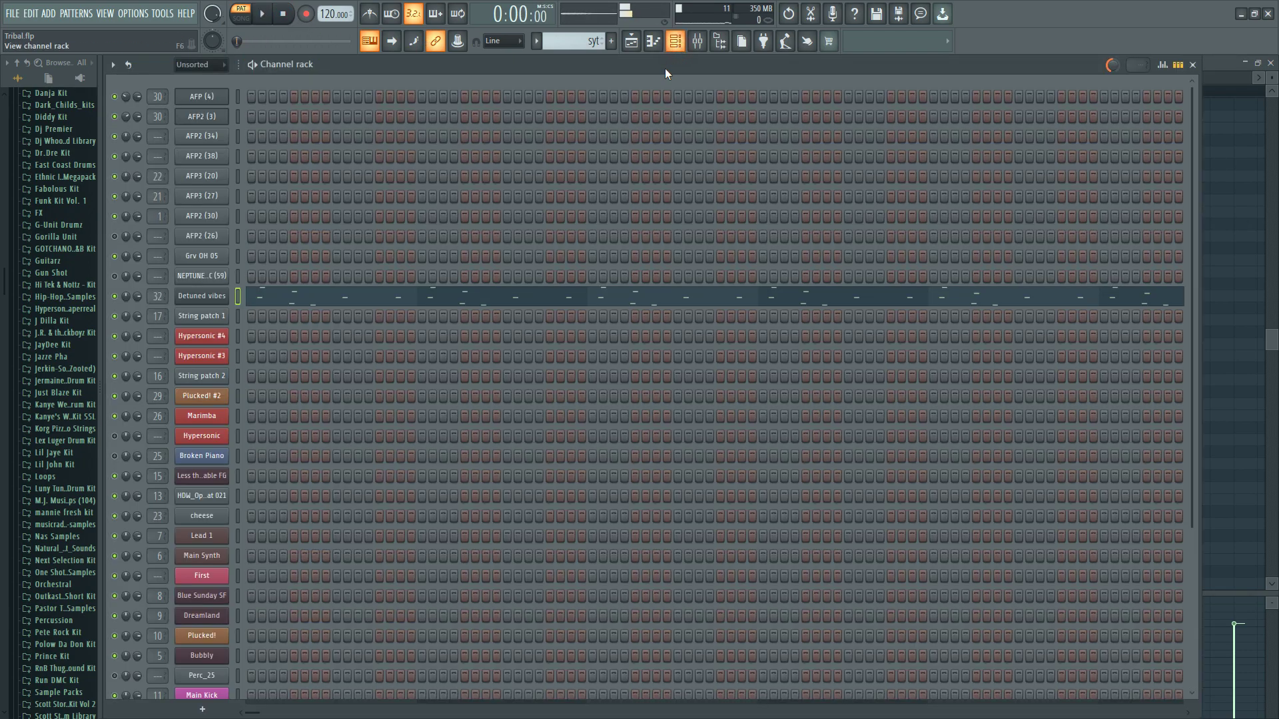
left_click(209, 301)
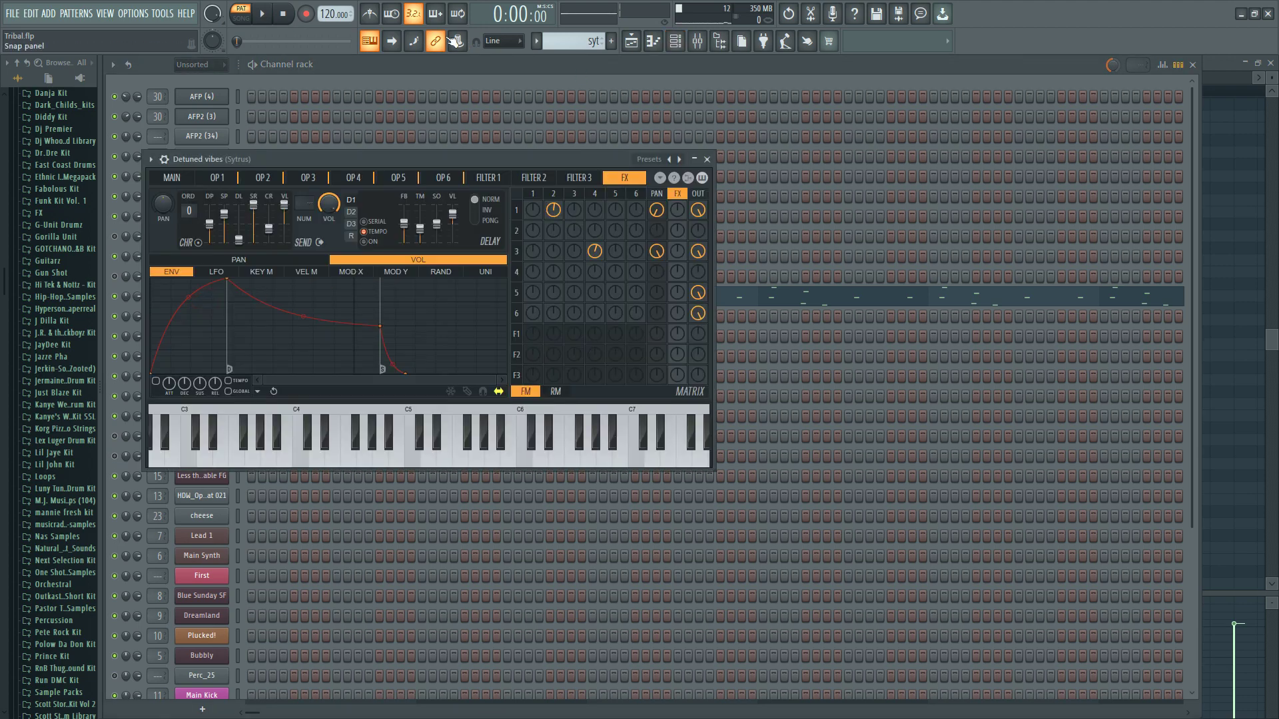
left_click(697, 41)
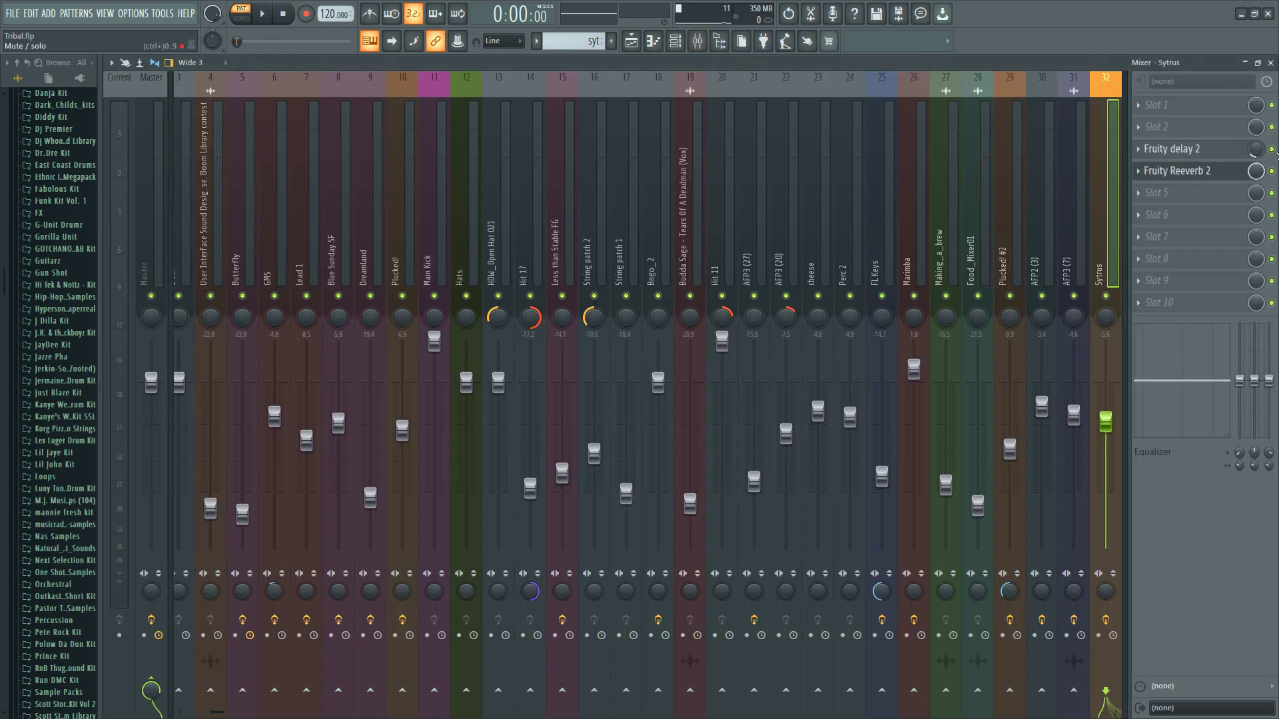
key("space")
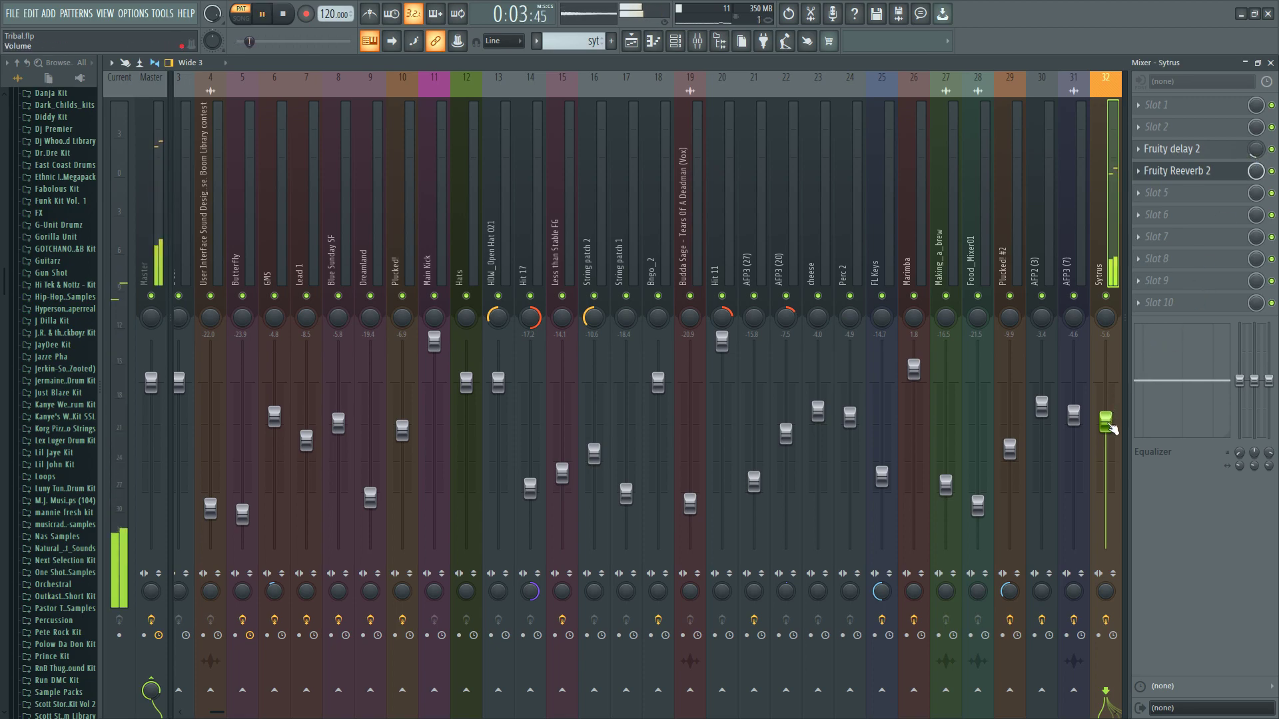
- Return to the Playlist, play the arrangement in song mode and clear the time selection over bars 98 to 117
key("F6")
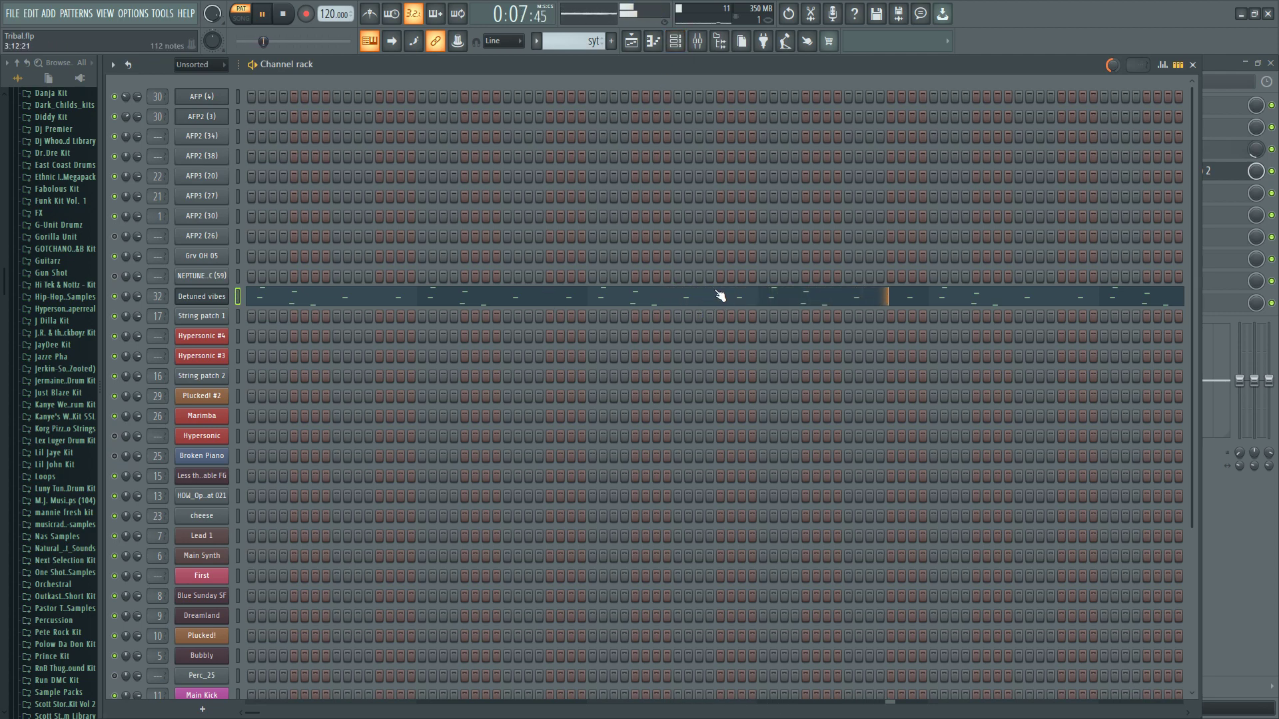
key("F5")
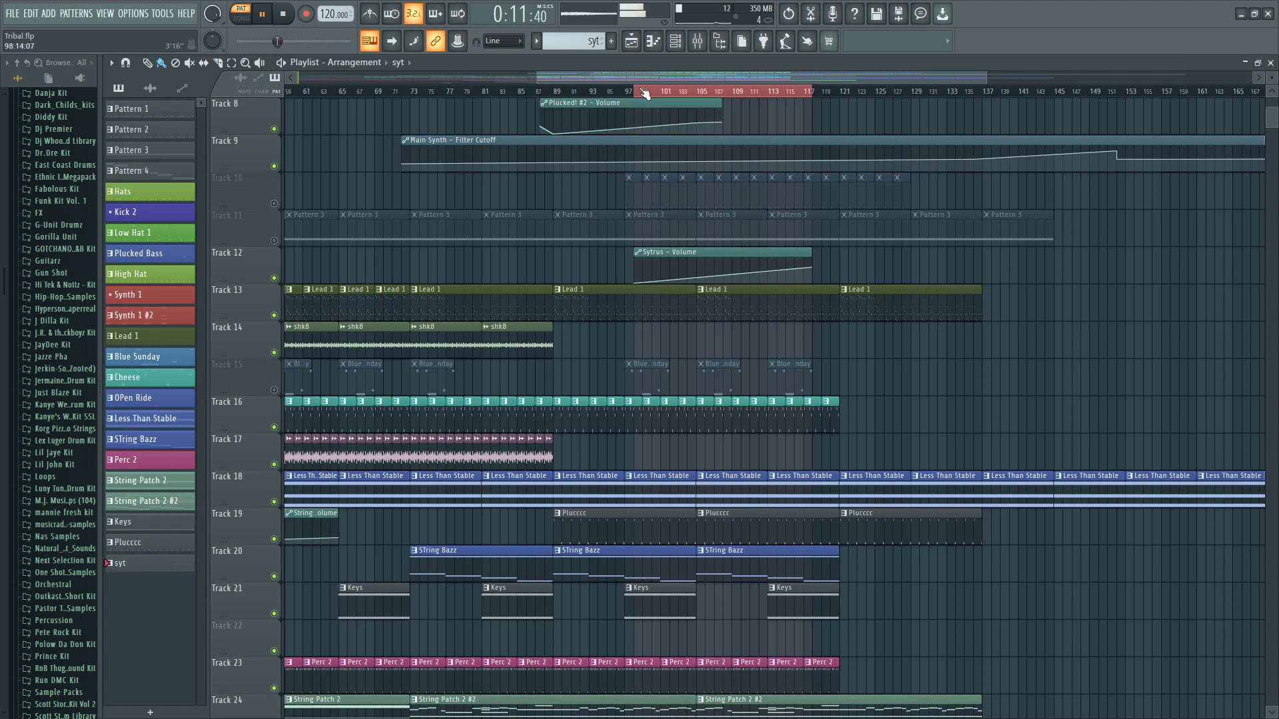
key("l")
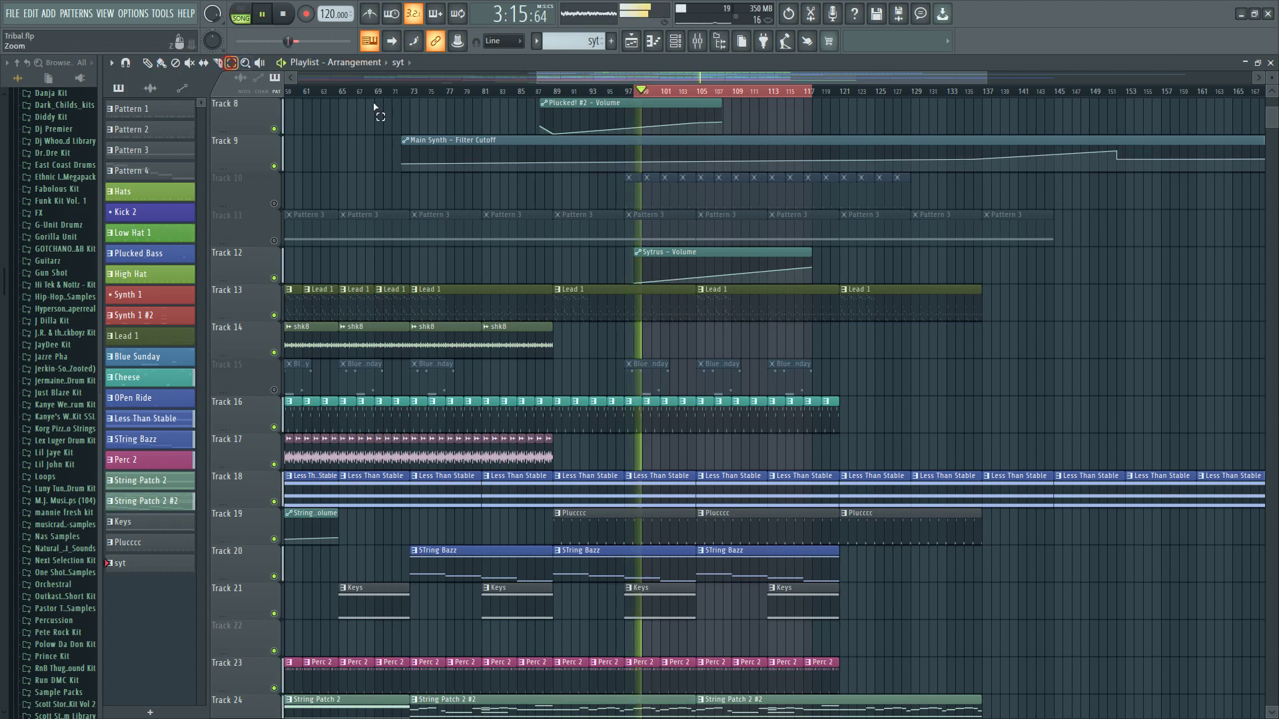
double_click(685, 94)
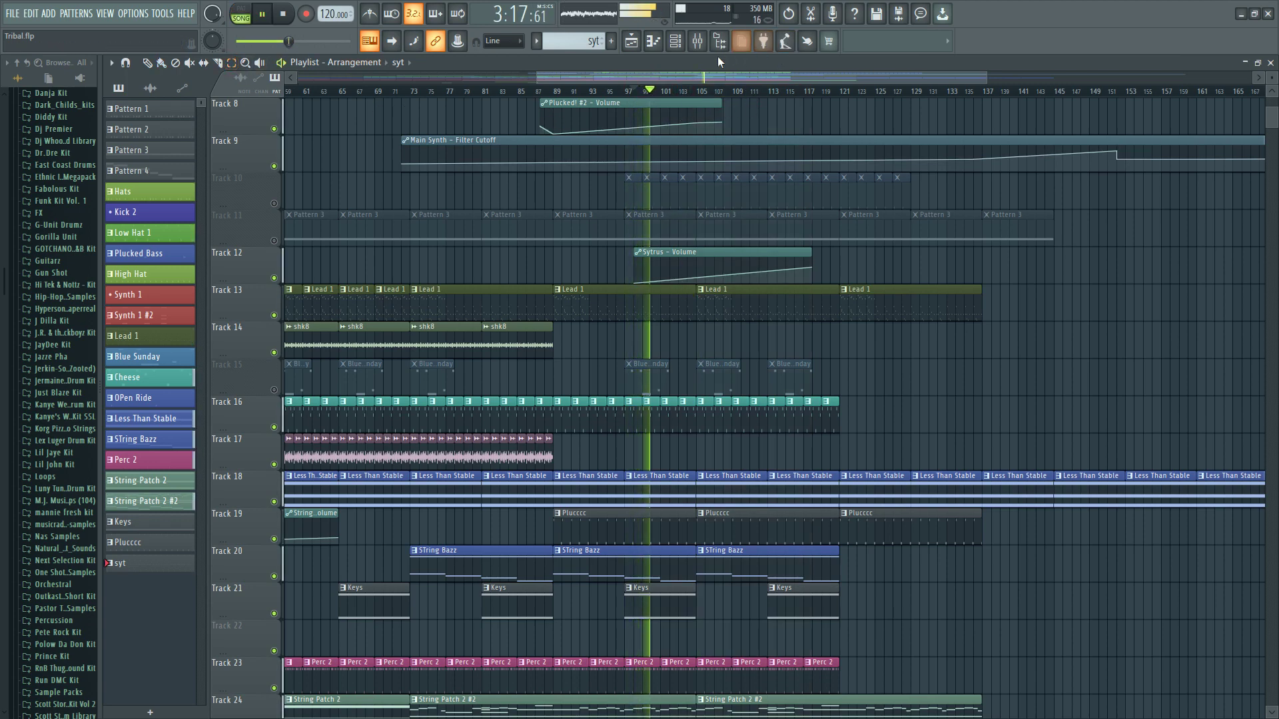
- Load the Large Hall preset in the Sytrus track's Fruity Reeverb 2 and widen the track's stereo separation
left_click(700, 44)
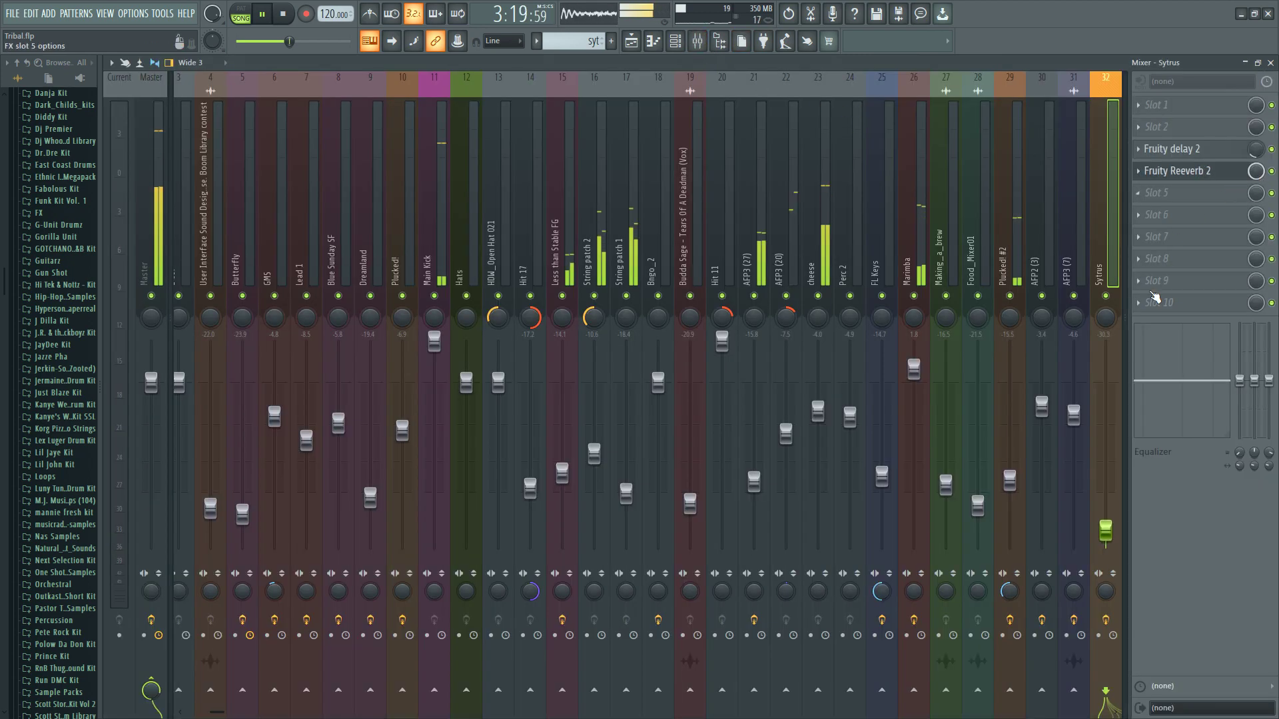
left_click(1175, 171)
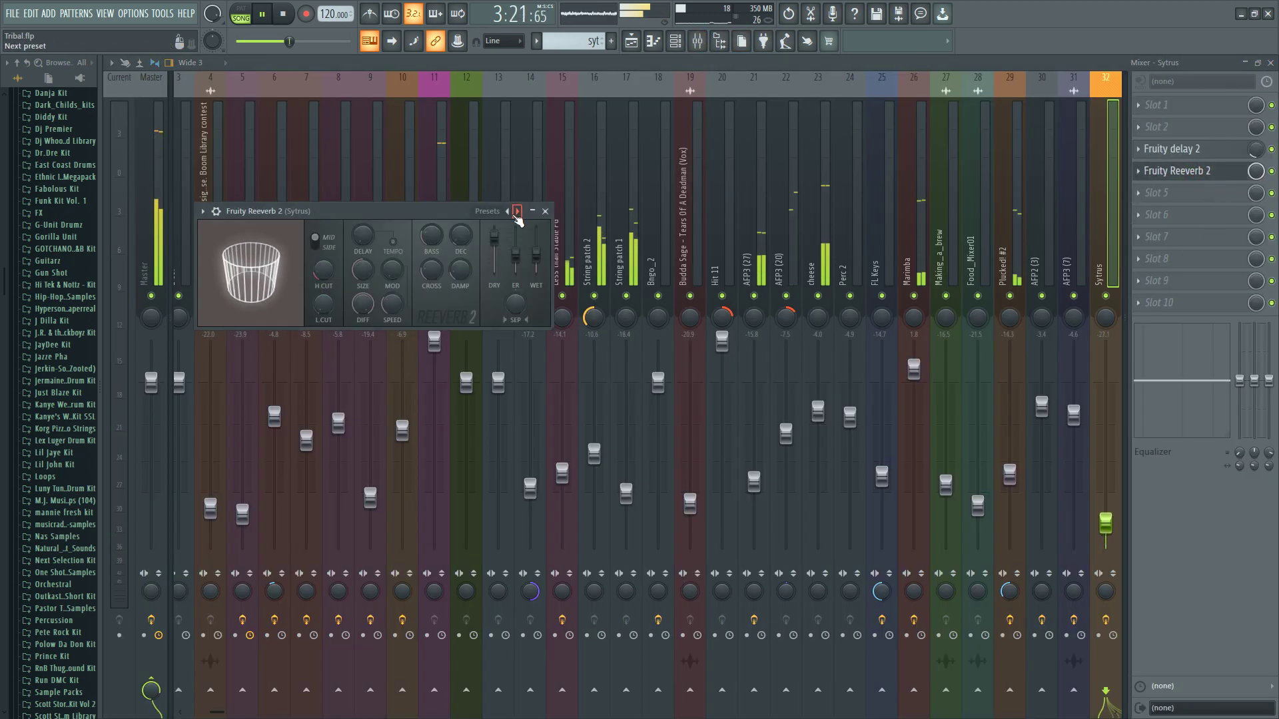
right_click(517, 212)
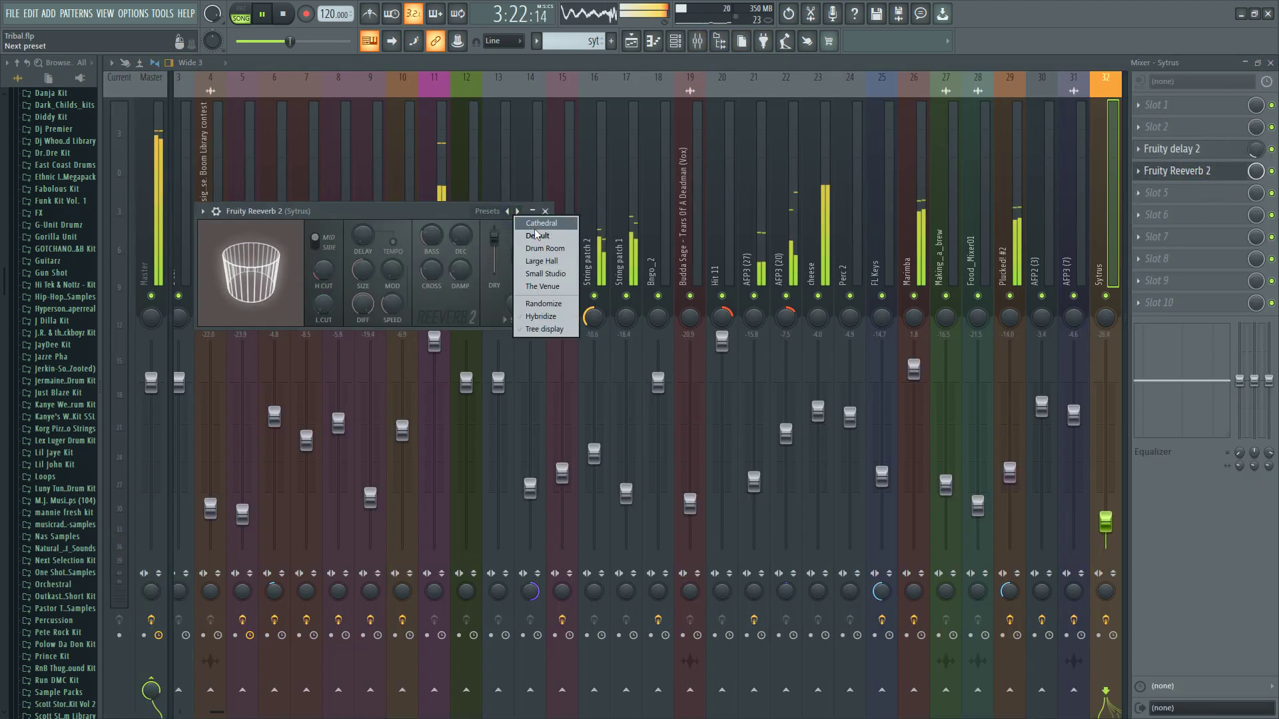
left_click(550, 267)
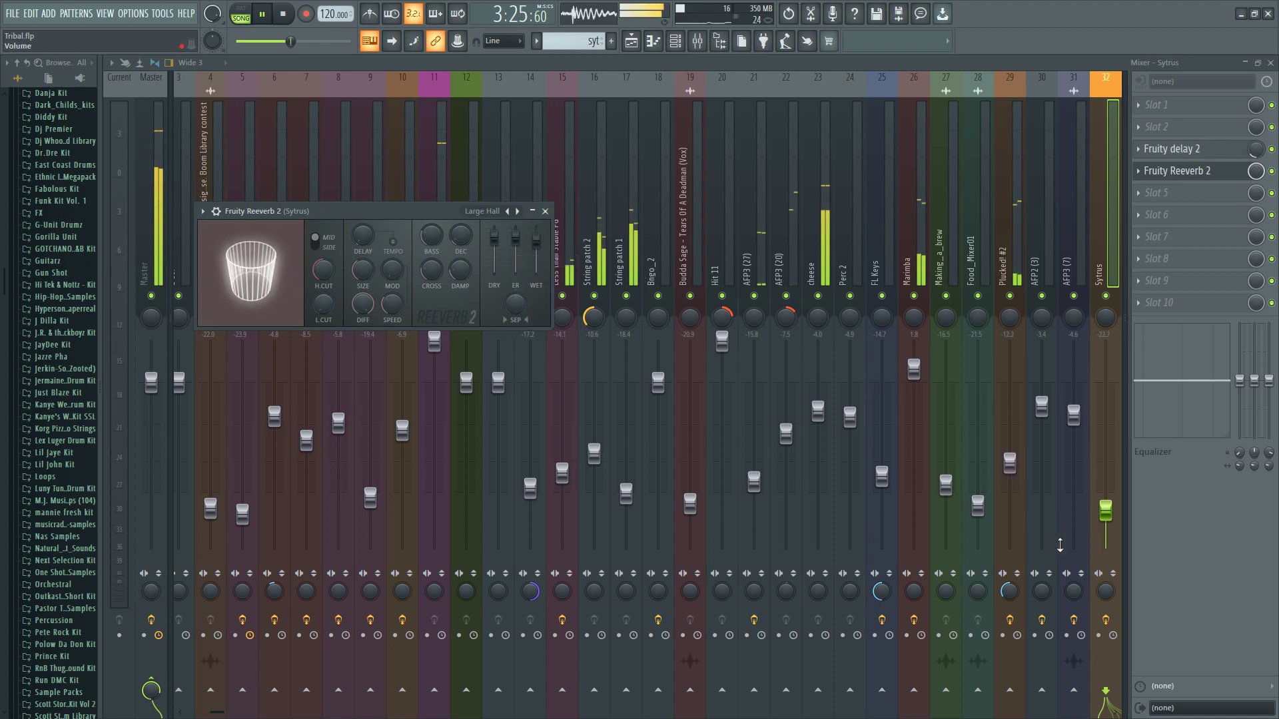
left_click(1114, 598)
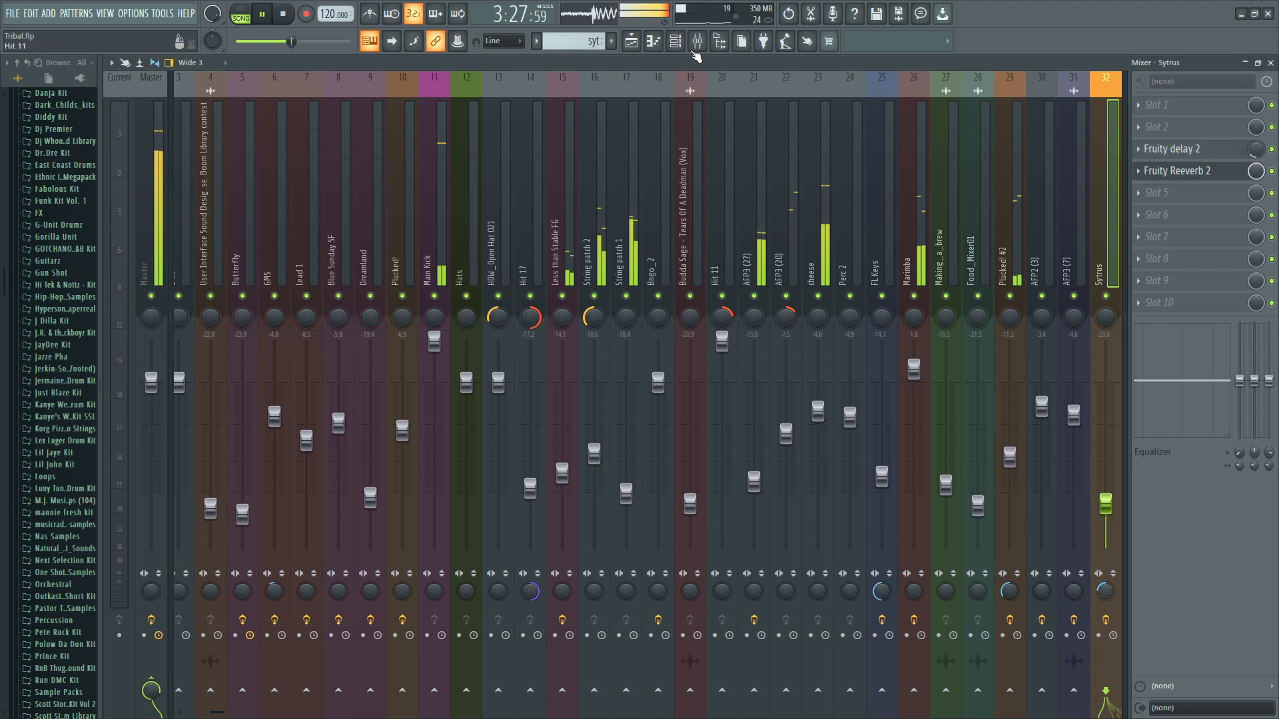
- Close the reverb window and place the syt pattern on Playlist Track 14 at bar 105
left_click(693, 47)
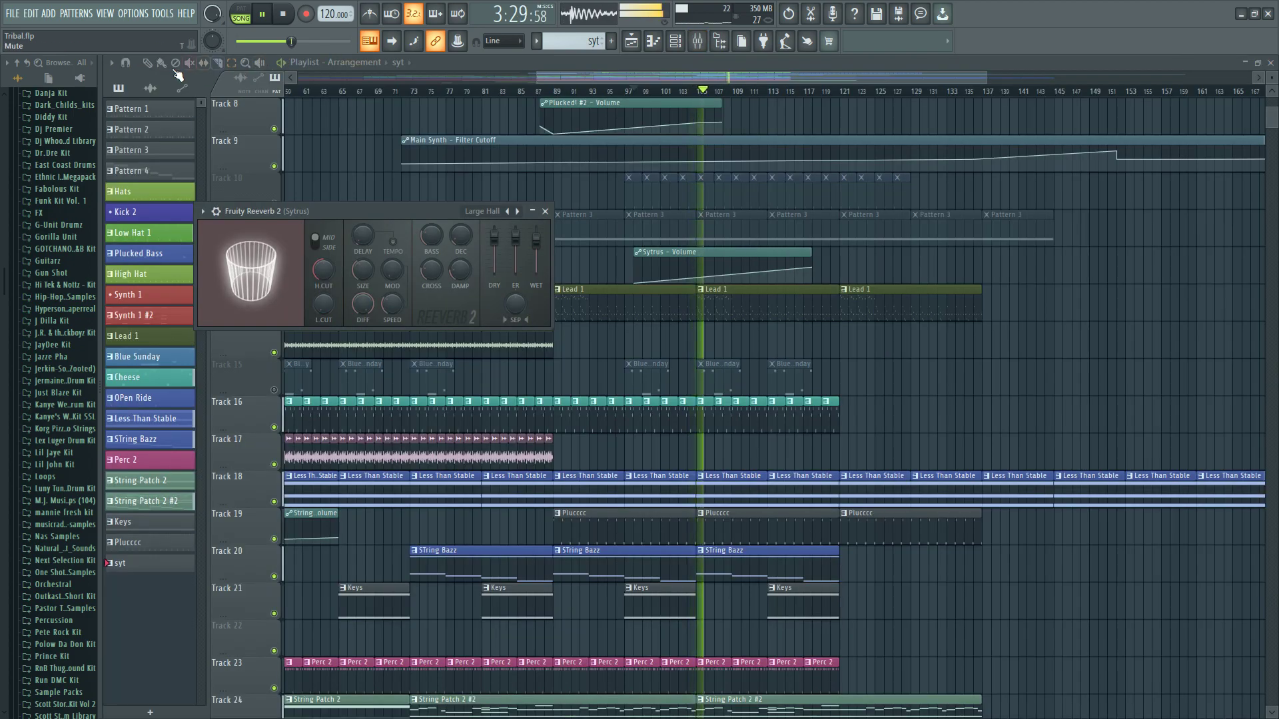
left_click(545, 211)
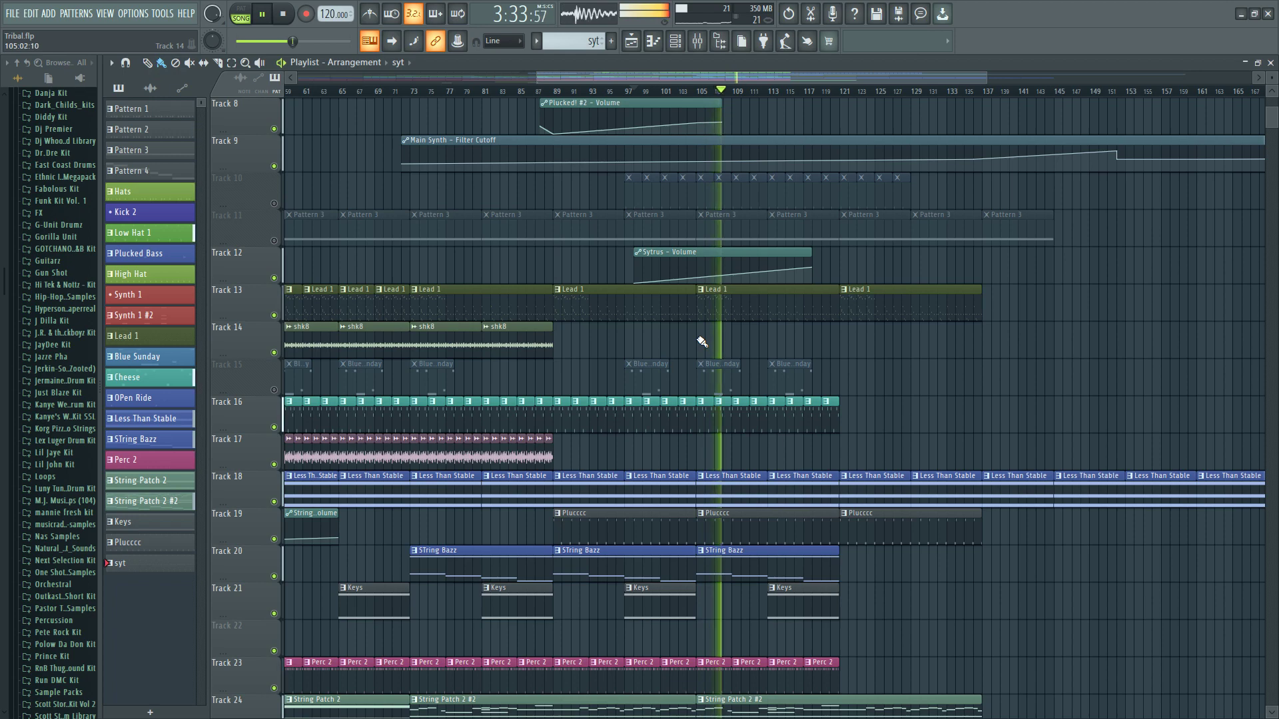
left_click(701, 341)
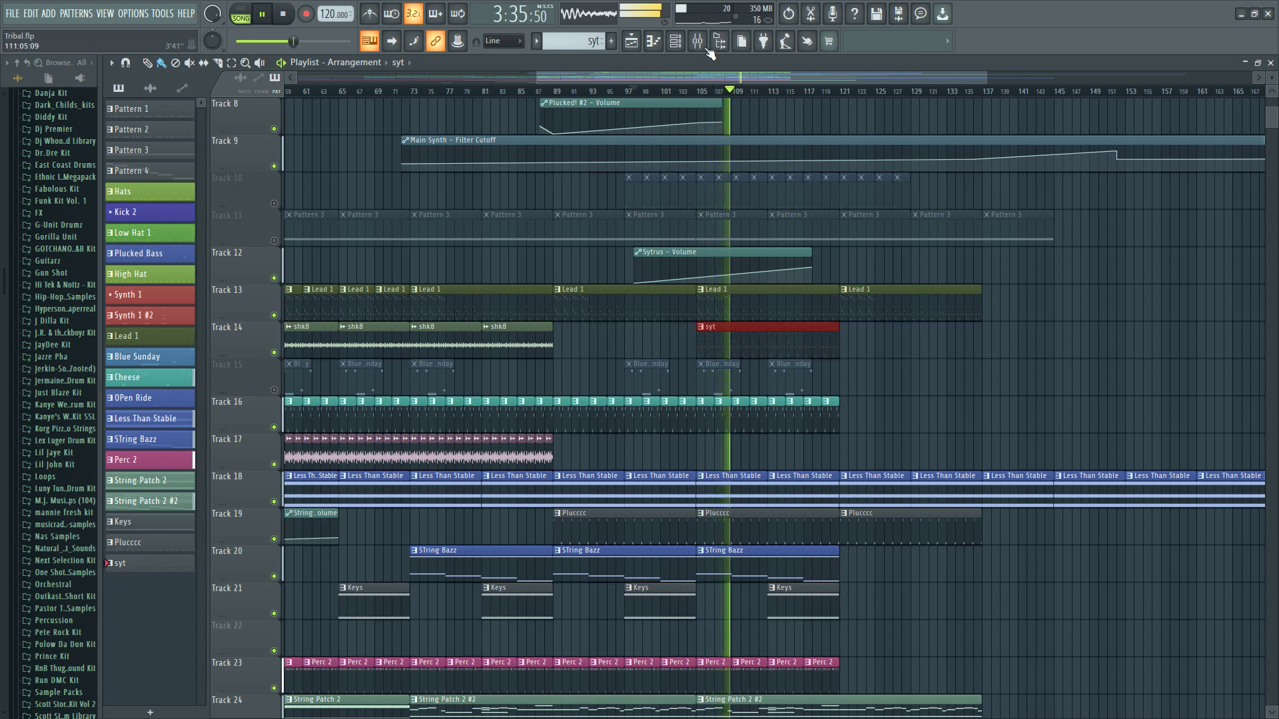
- Check the Sytrus track's level in the mixer and slightly lower the end point of the Sytrus volume automation clip
key("F9")
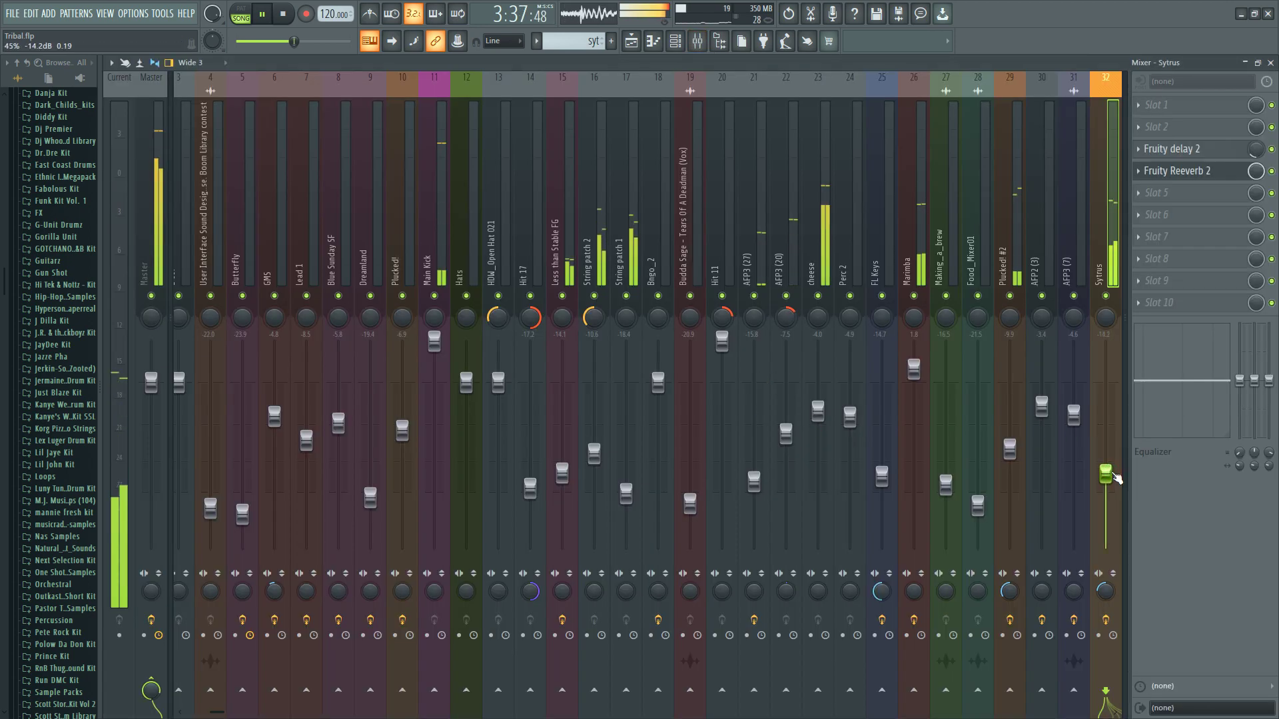
key("F9")
scroll(756, 214, "up", 2)
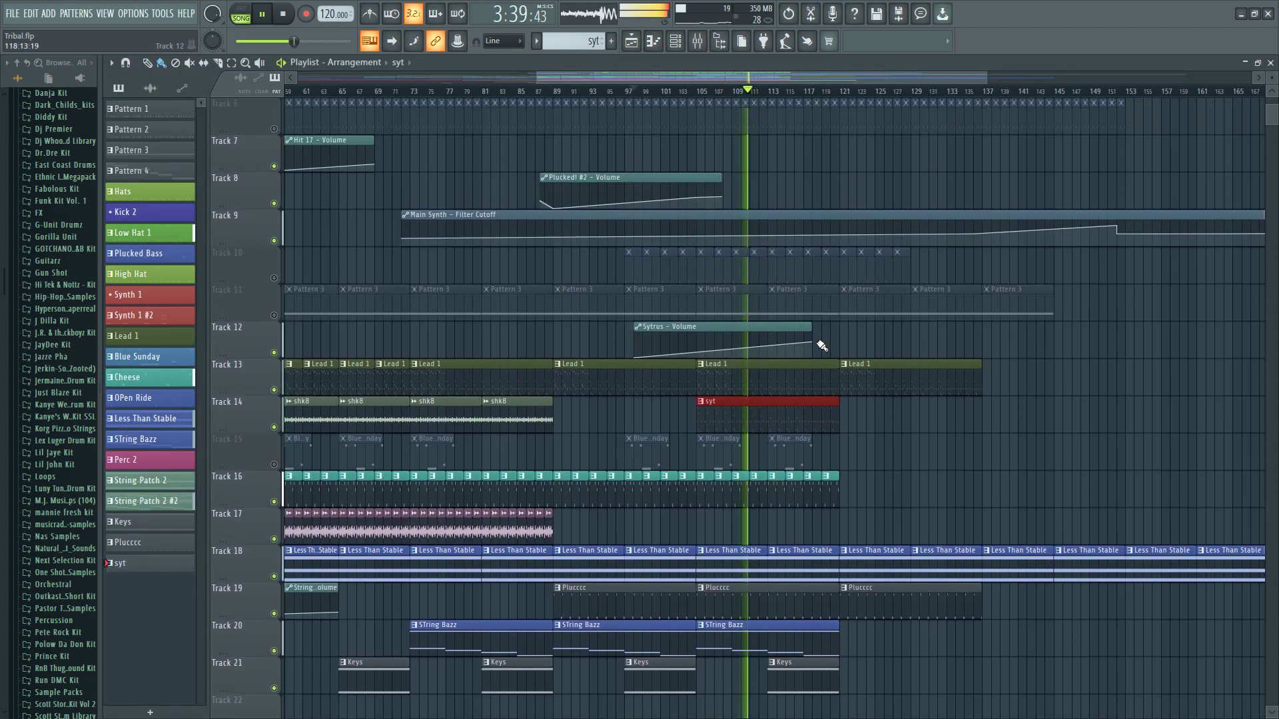
left_click_drag(813, 342, 812, 347)
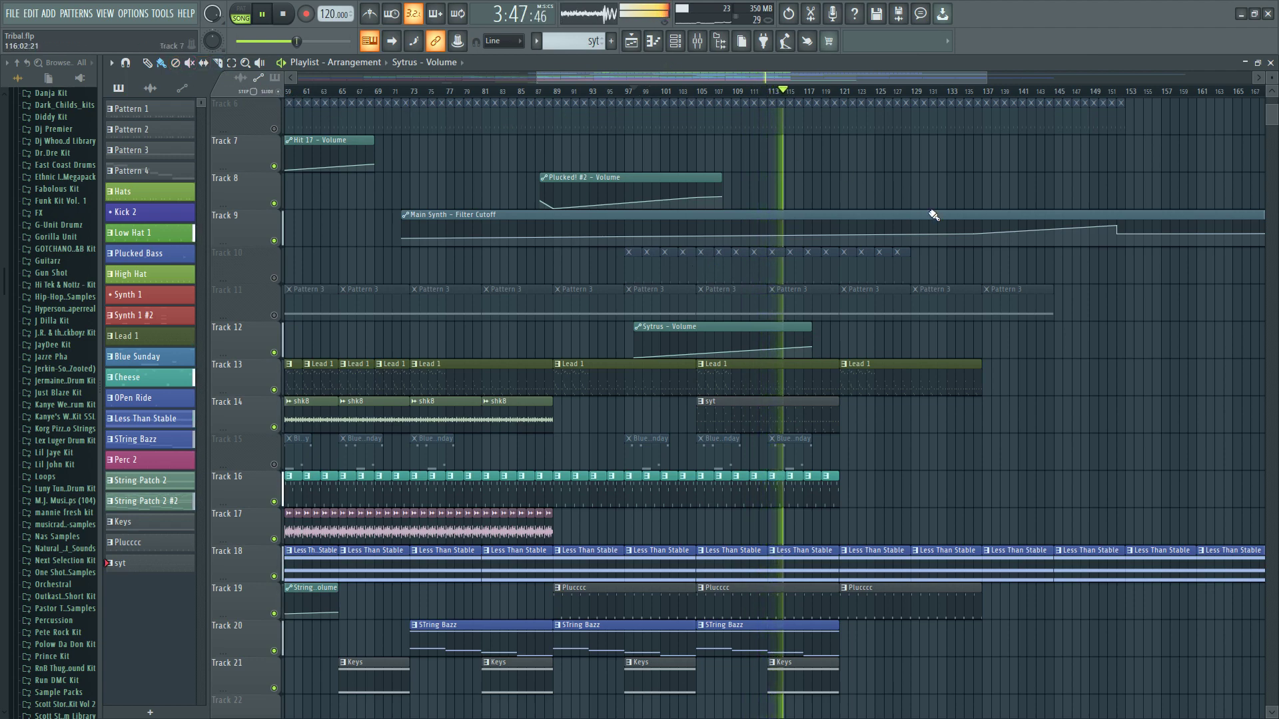
scroll(870, 371, "down", 10)
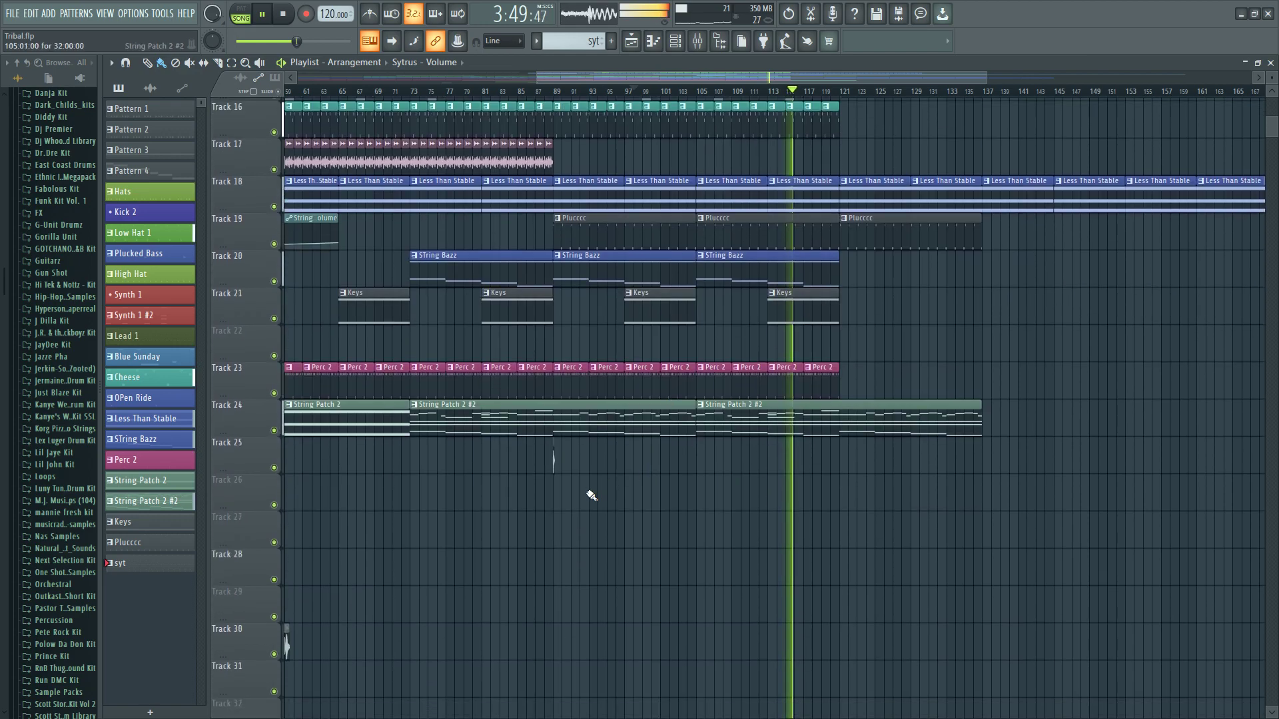
- Pick up the AFP3 (7) clip from Track 25 and place another copy of it on that track at bar 121
left_click(554, 450)
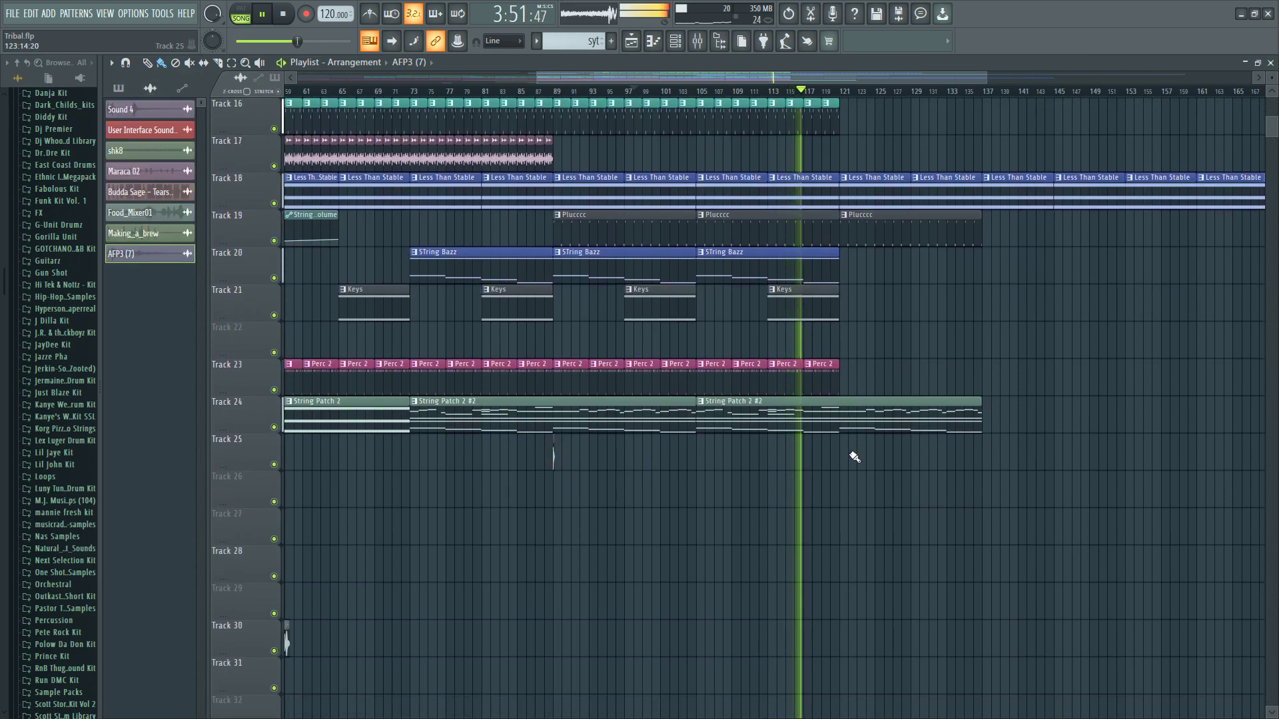
left_click(842, 459)
- Lower the end point of the Sytrus volume automation clip and replay the arrangement from around bar 113
scroll(856, 350, "up", 5)
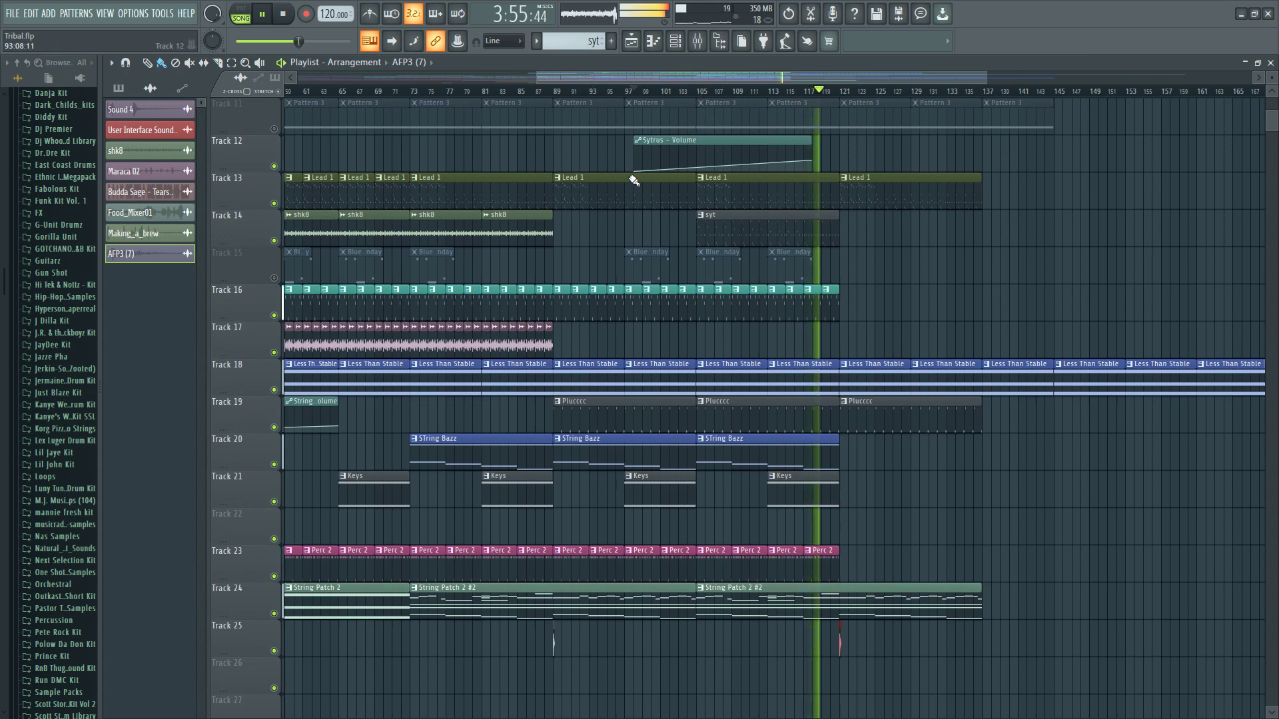
key("space")
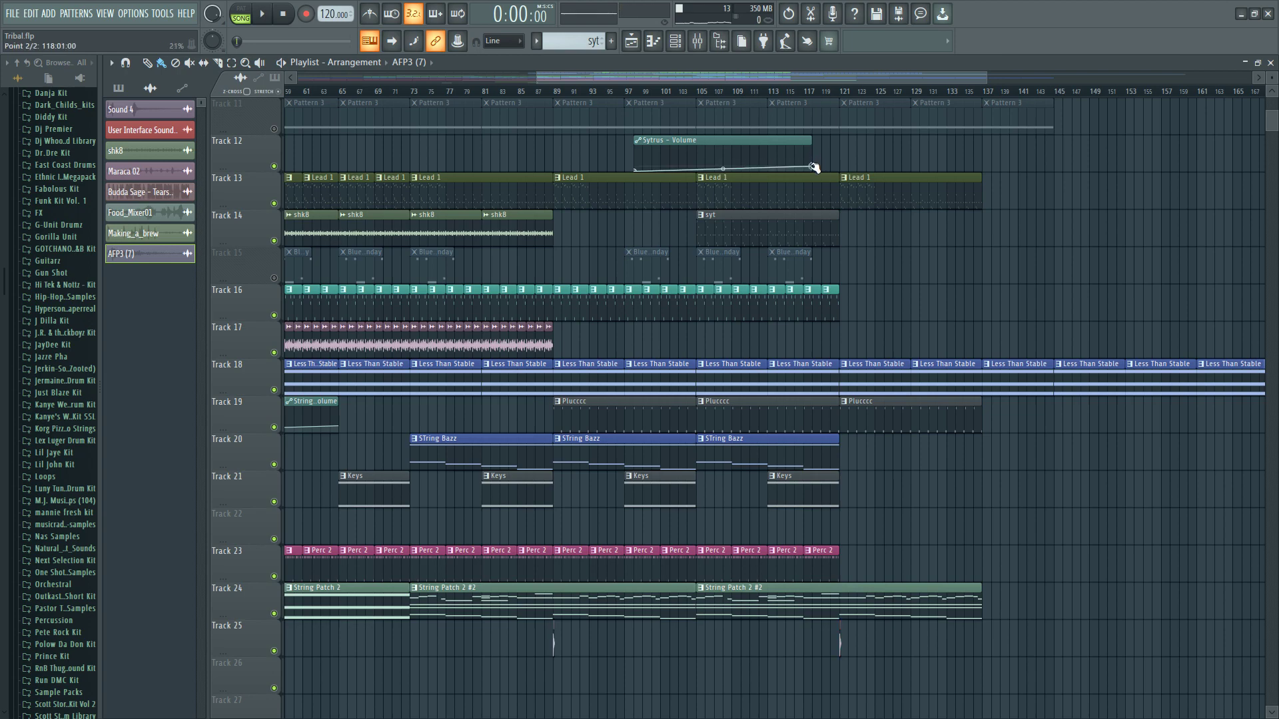
double_click(792, 240)
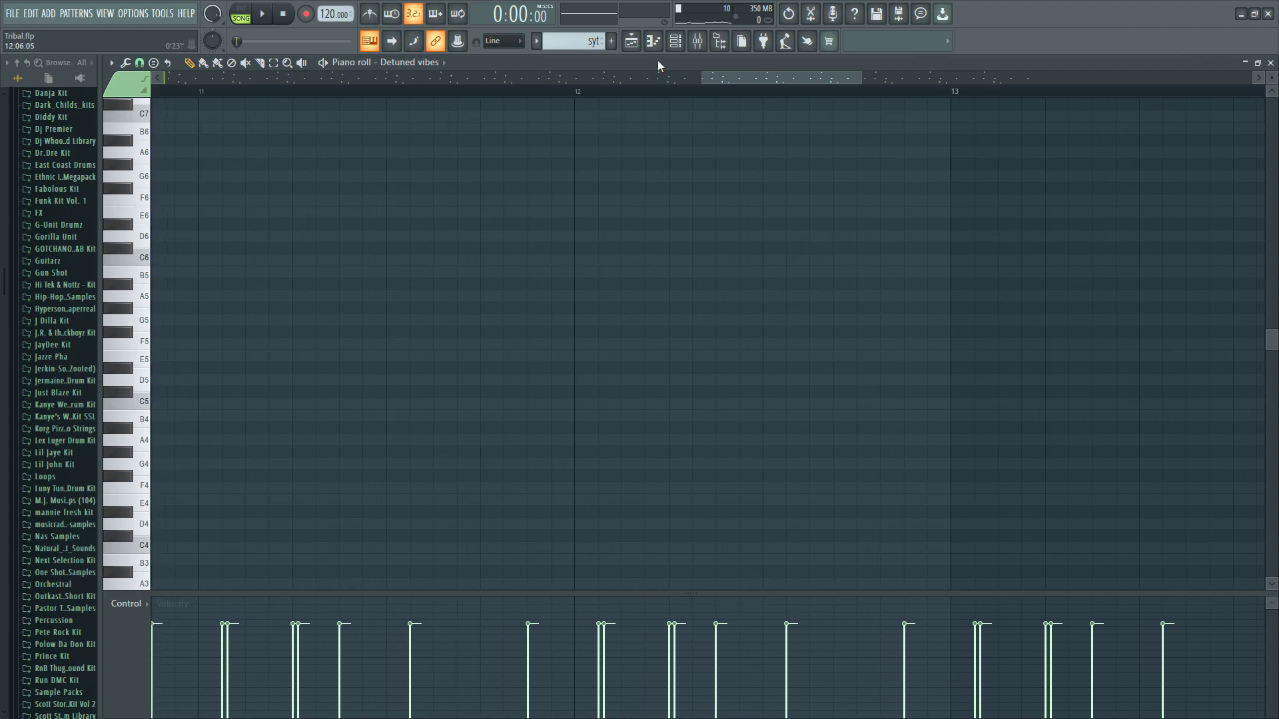
key("F5")
left_click(823, 91)
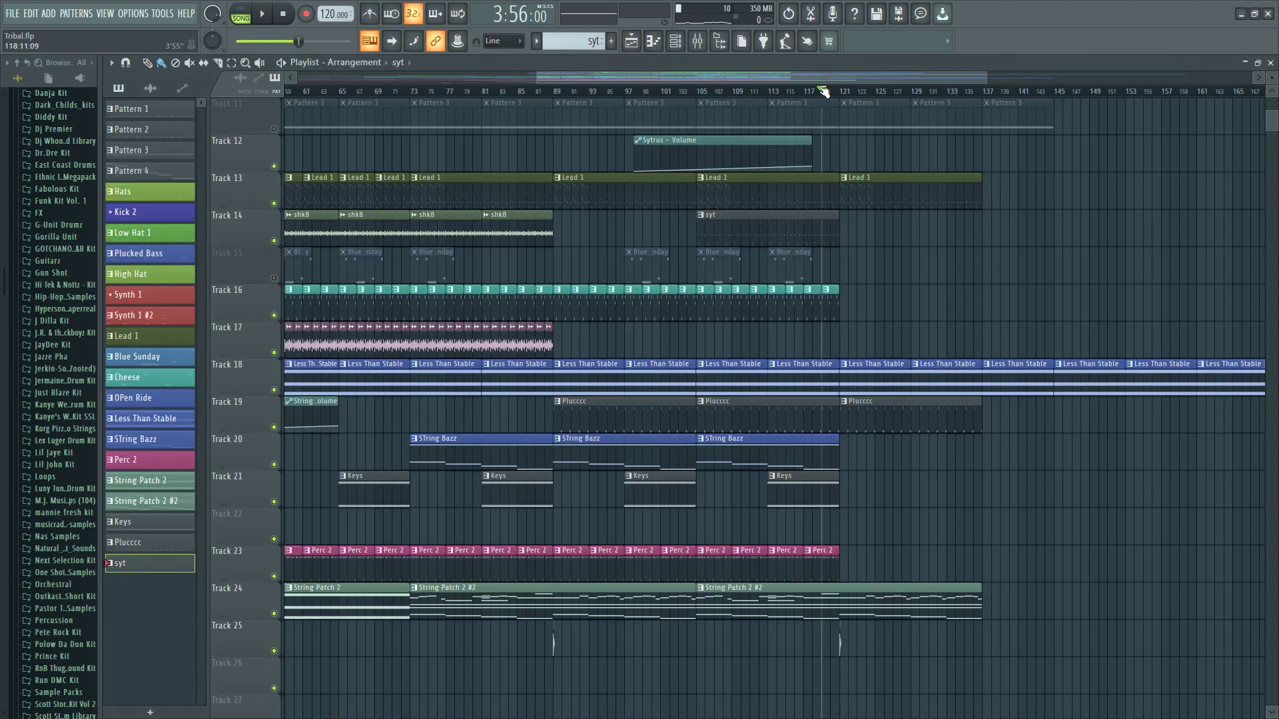
key("space")
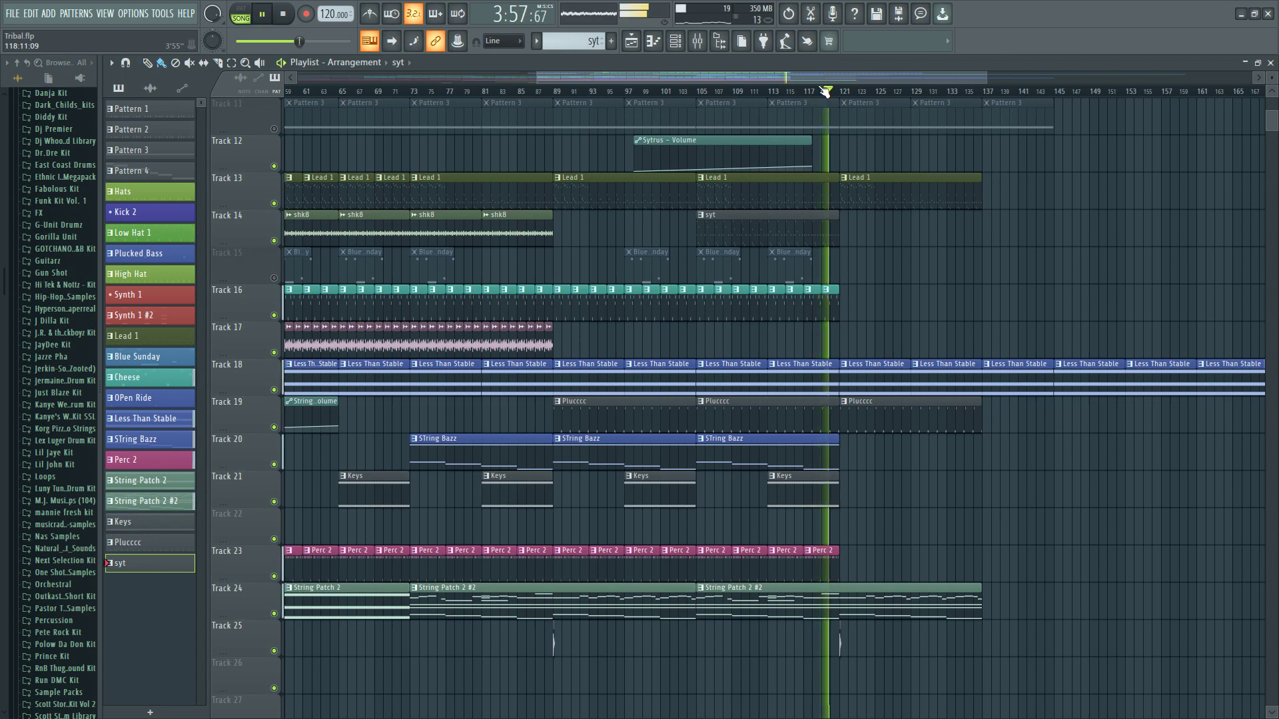
left_click(774, 91)
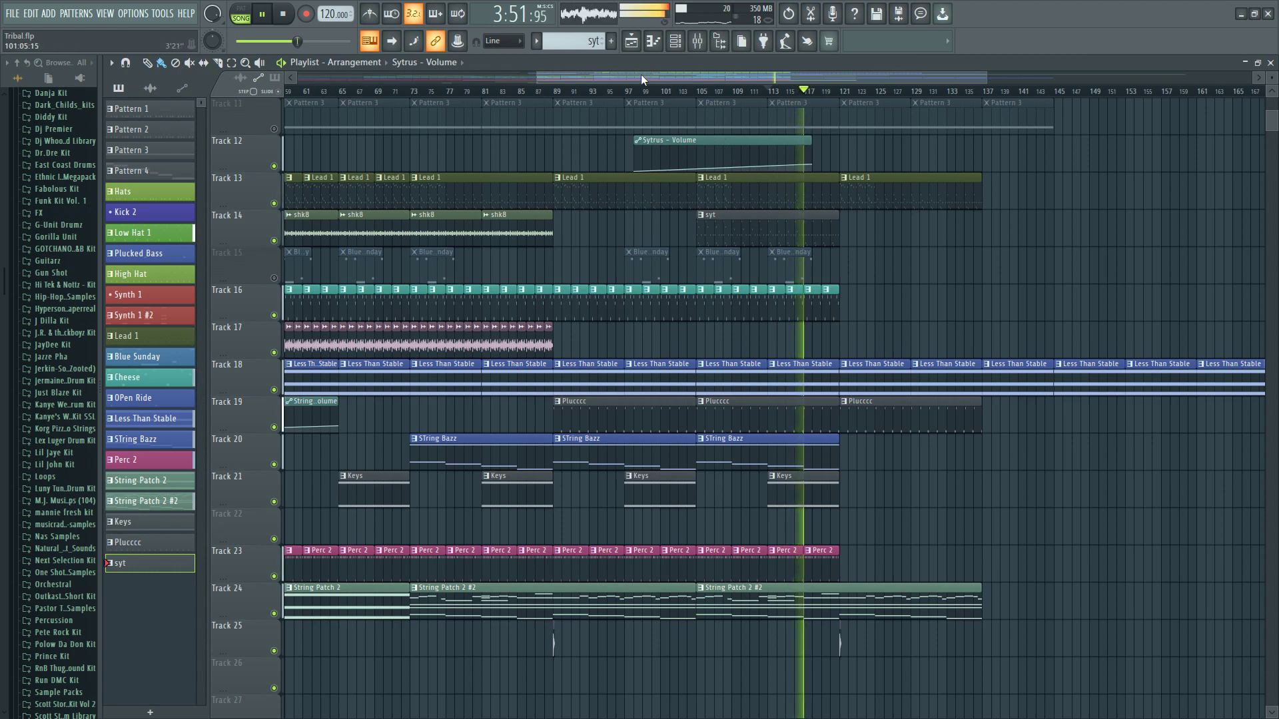
- Stop playback, set the song position to bar 89 in song mode and create a new pattern with its default name
key("l")
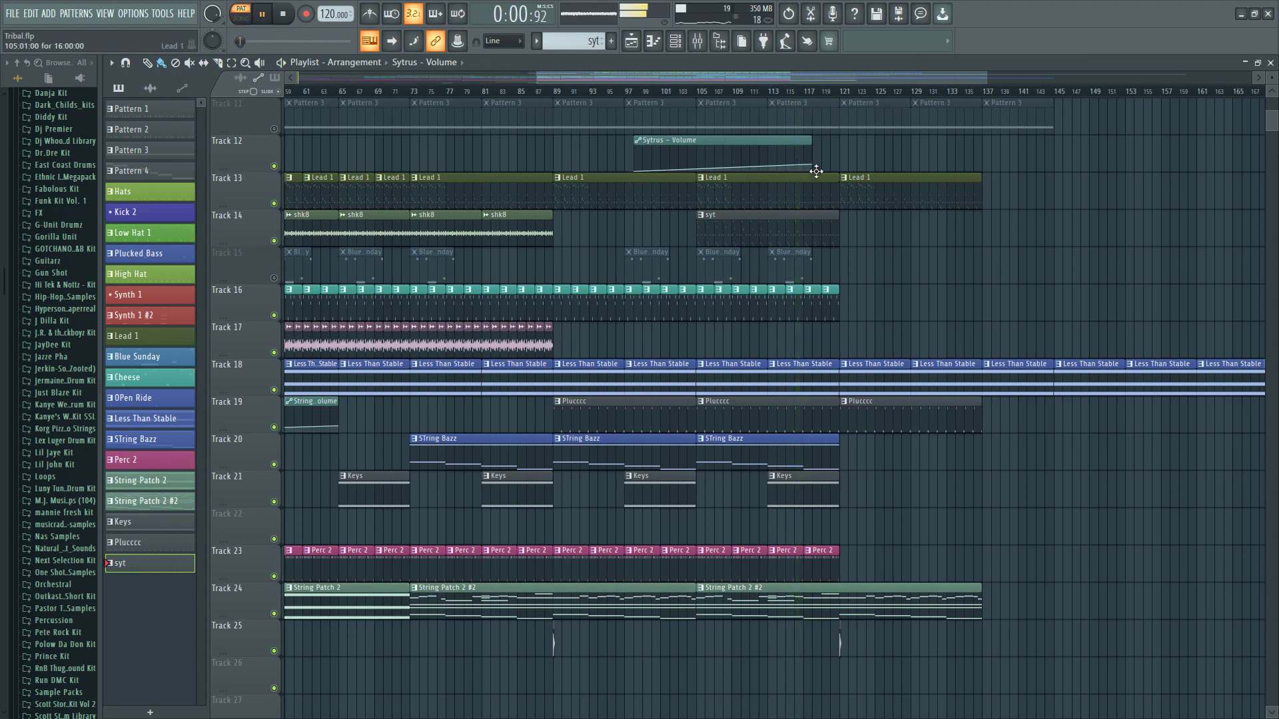
left_click(285, 17)
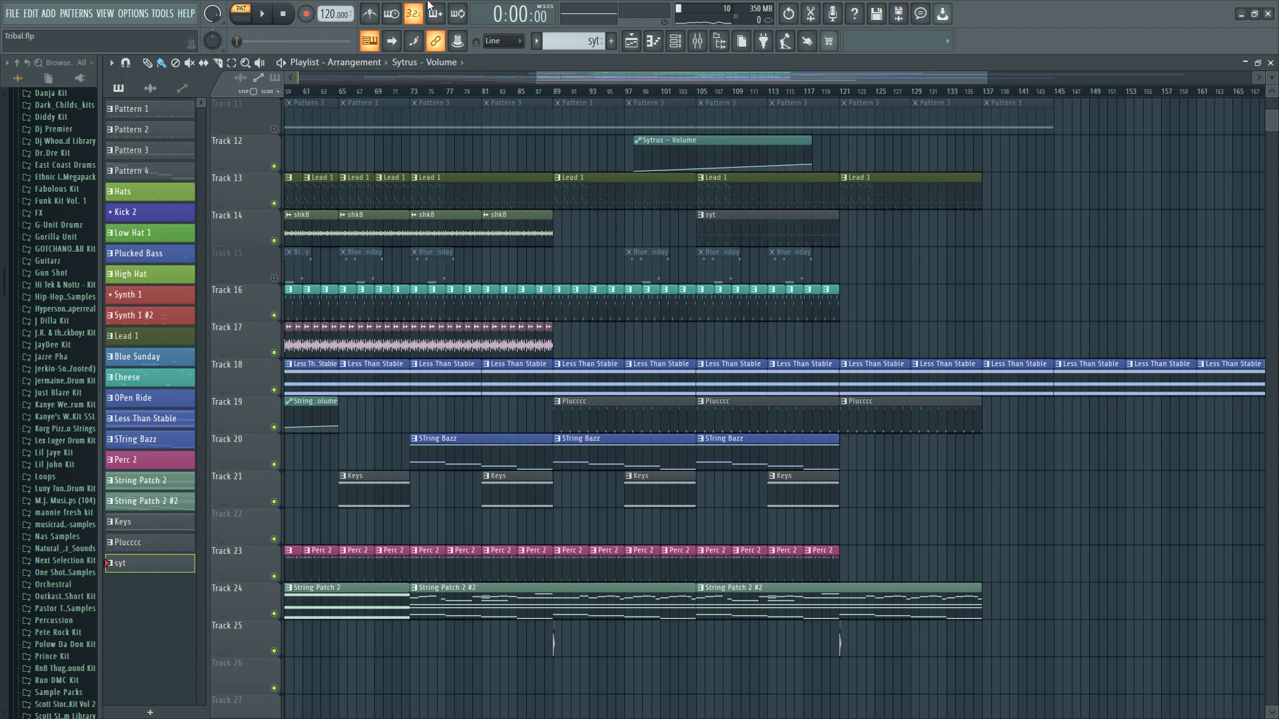
left_click(554, 92)
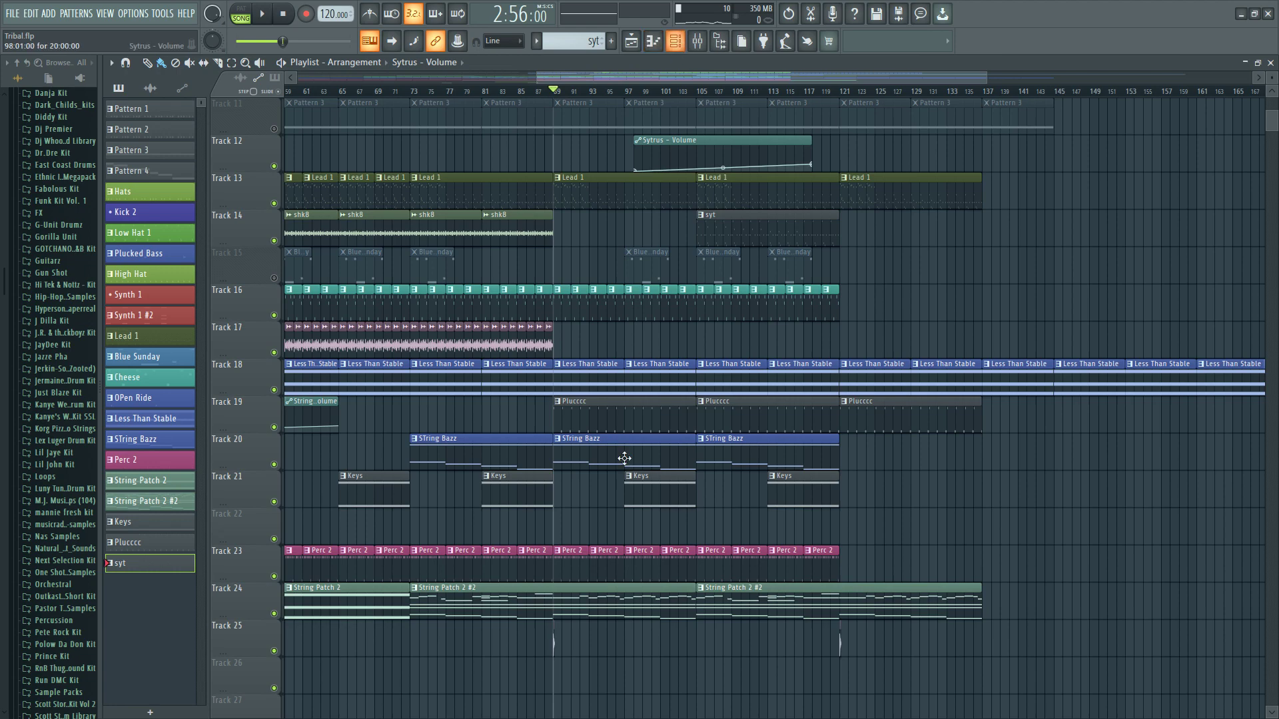
left_click(611, 41)
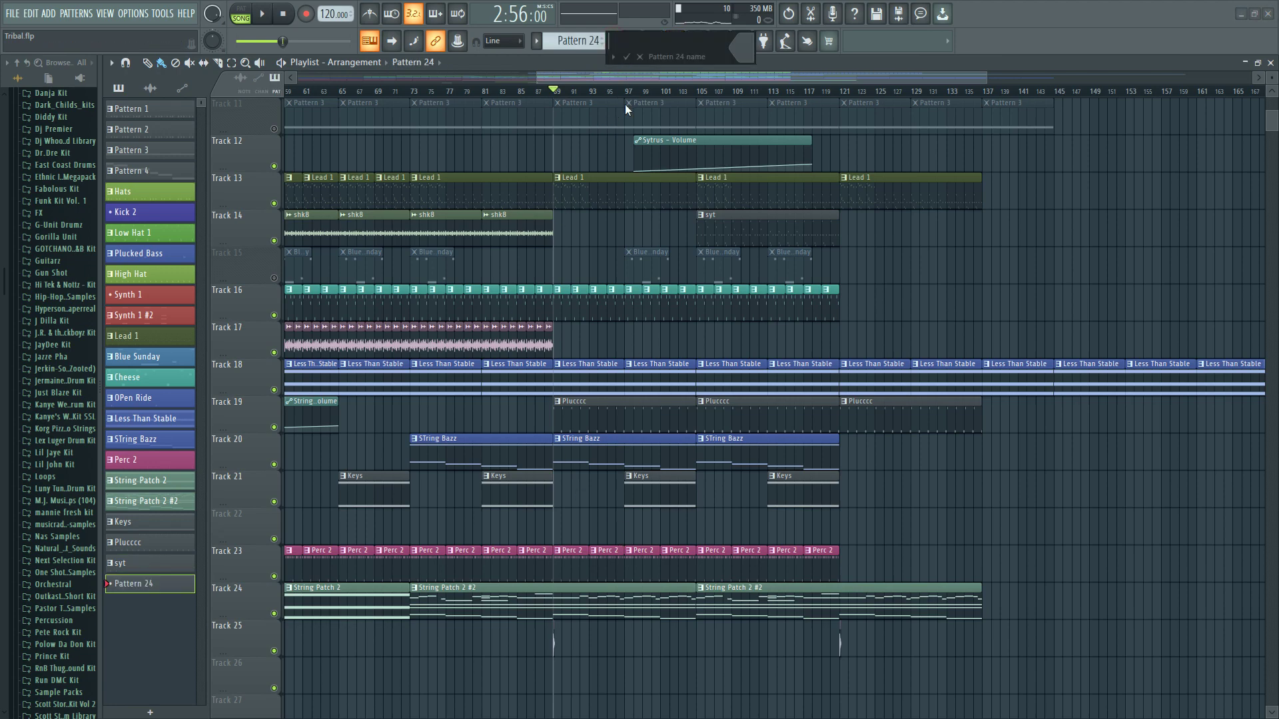
key("Return")
- Show the channel rack for Pattern 24 and arm recording for everything
left_click(674, 41)
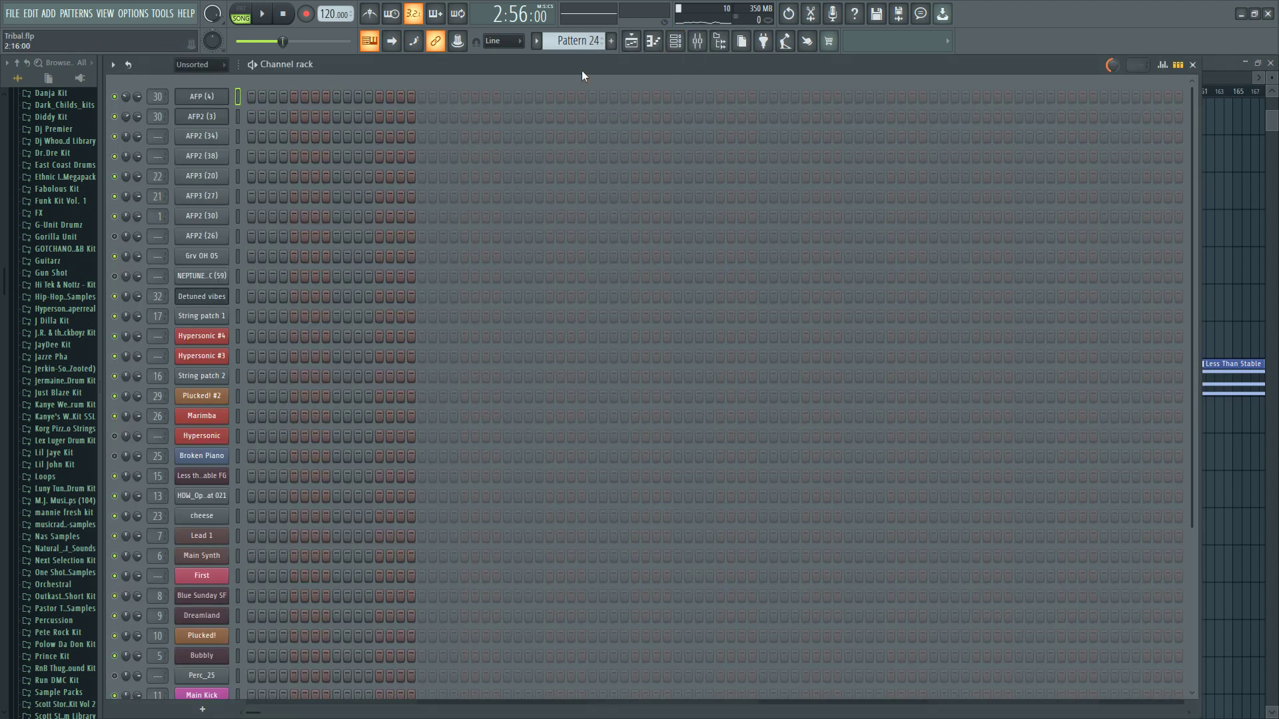
left_click(628, 41)
scroll(602, 491, "down", 5)
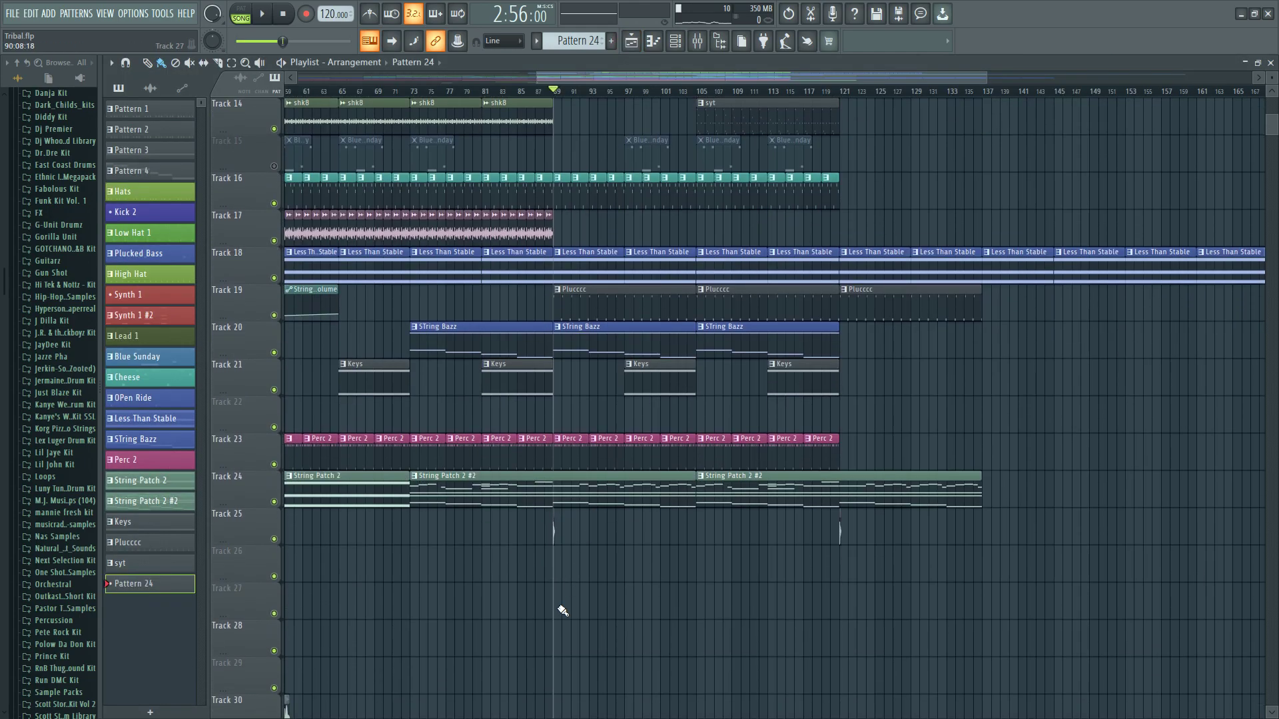
left_click(675, 41)
left_click(304, 15)
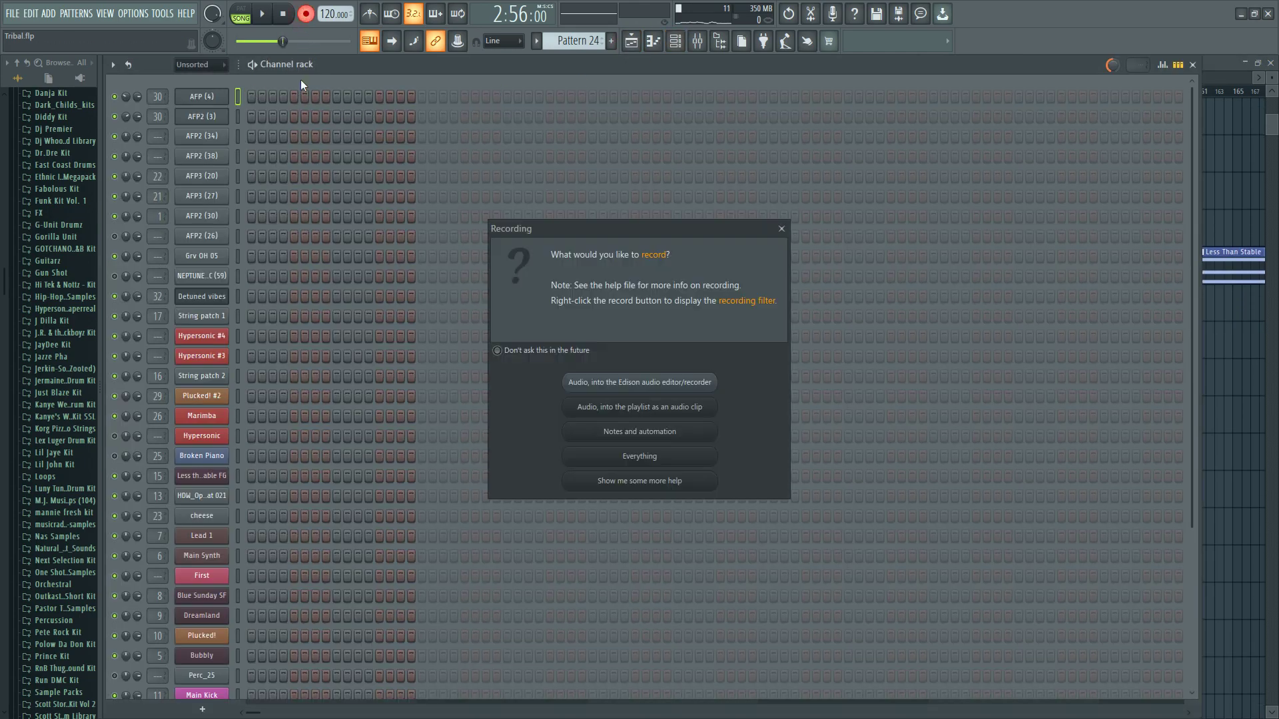
left_click(678, 458)
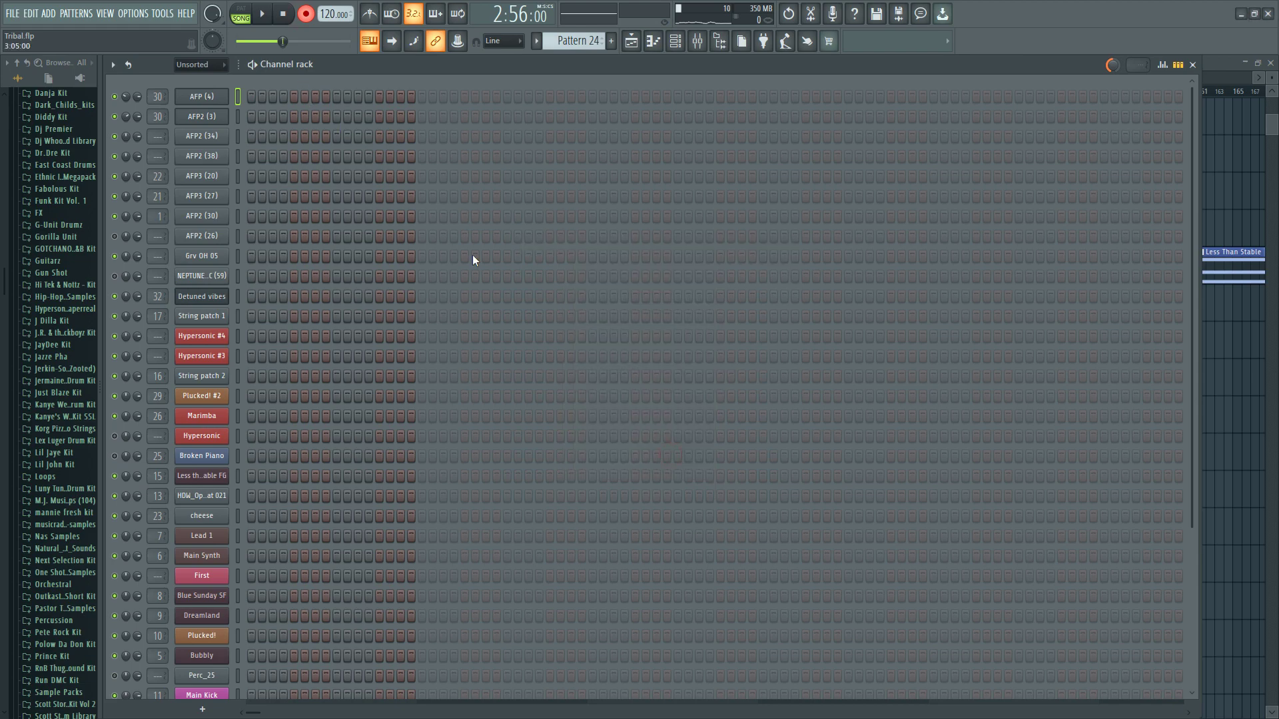
- Record live notes on the AFP (4), AFP2 (3) and AFP2 (34) channels into Pattern 24 from bar 89, and stop the take
left_click(261, 15)
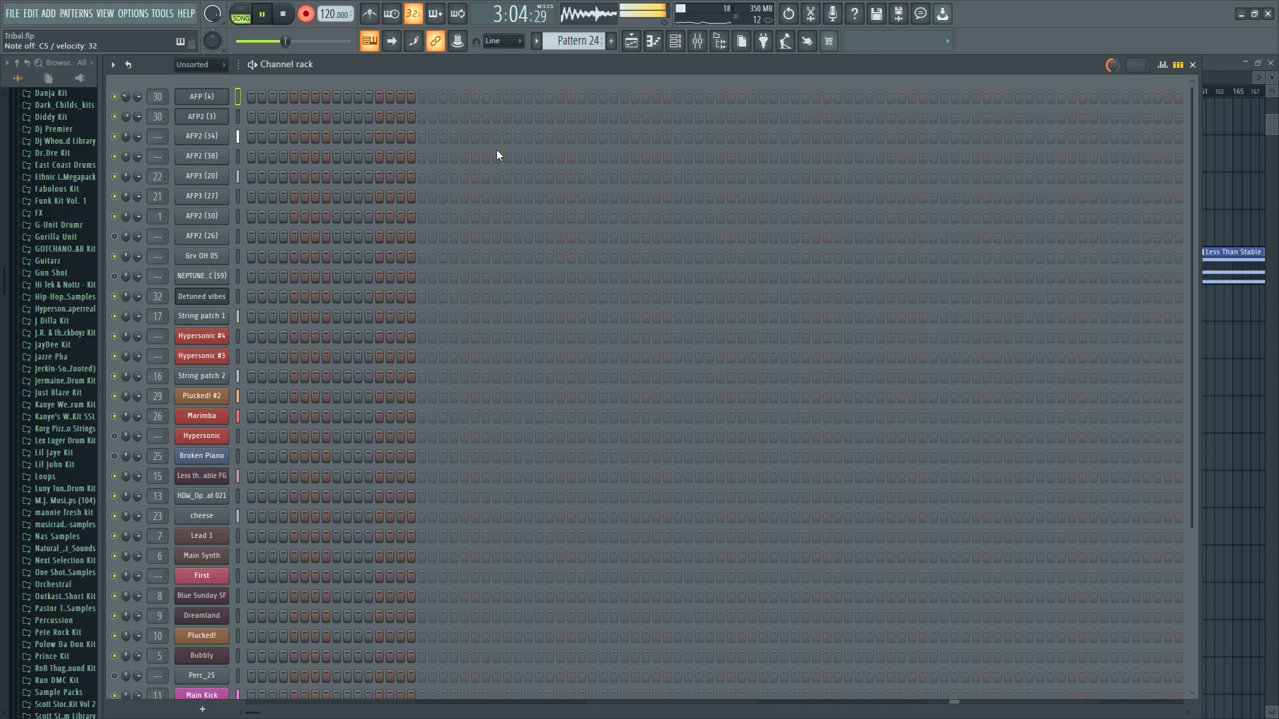
left_click(237, 116)
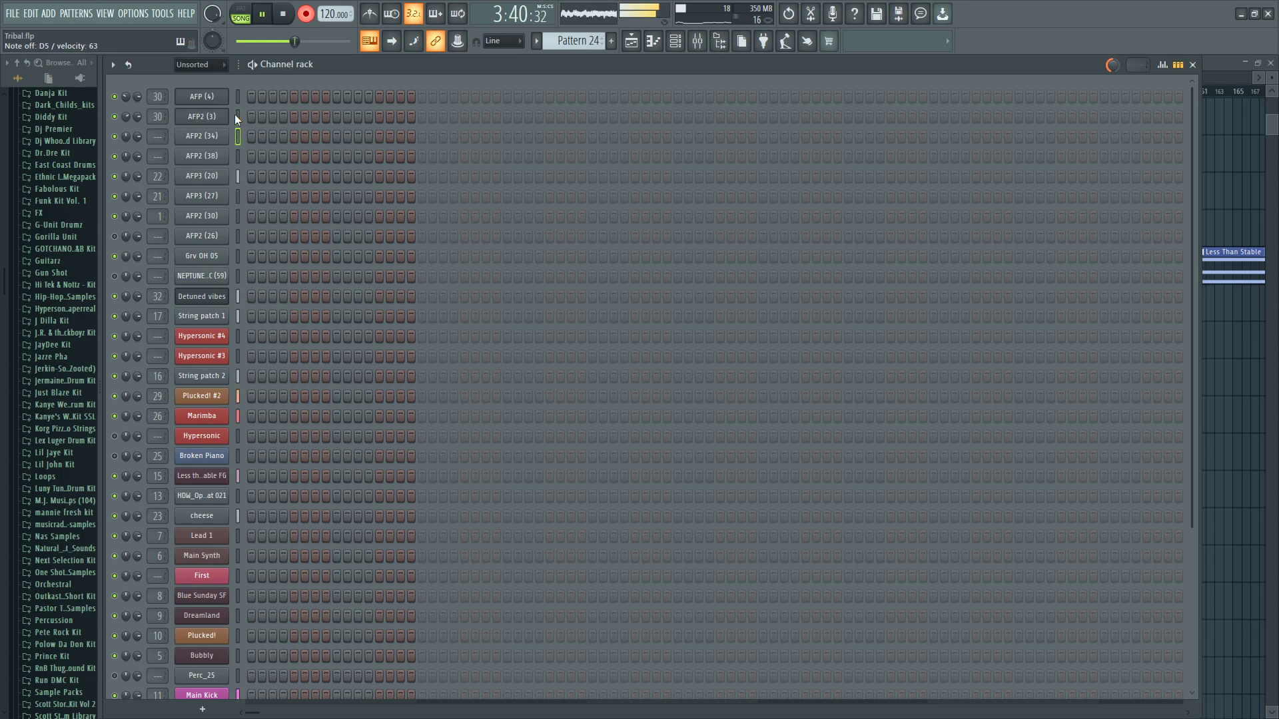
key("space")
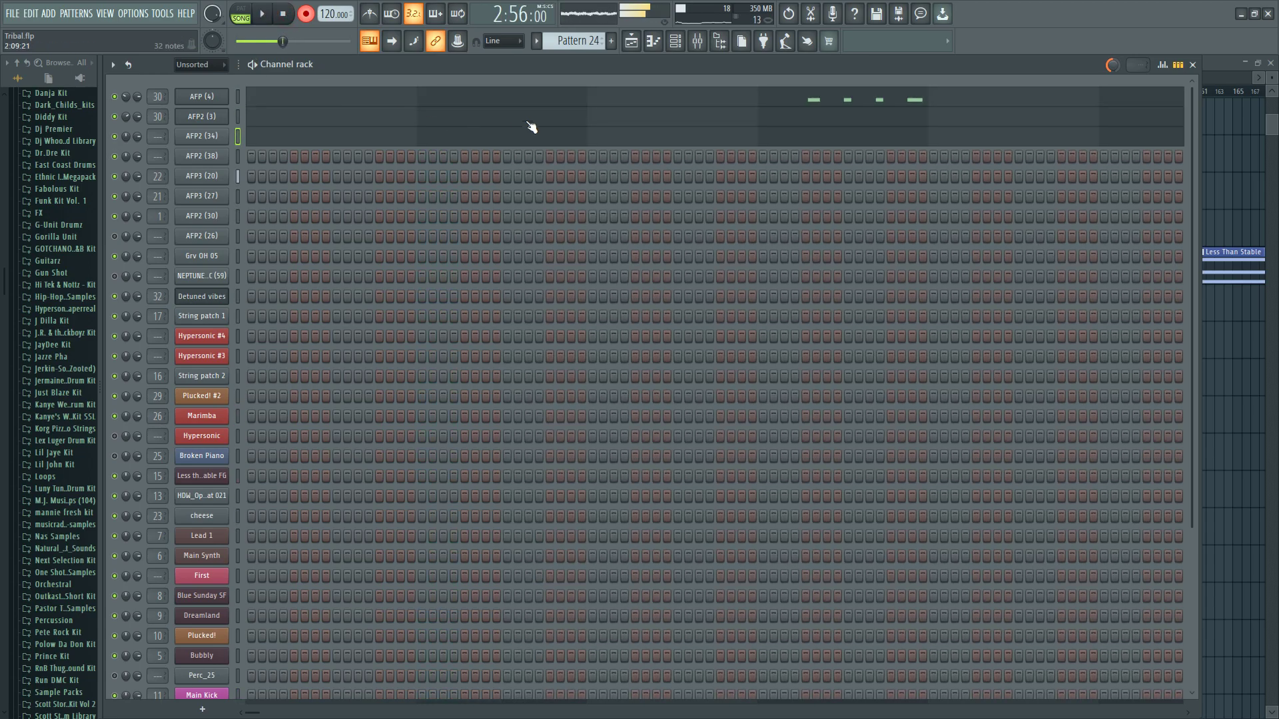
- Examine the recorded Pattern 24 clip on Track 27 against the surrounding tracks of the Playlist arrangement
left_click(630, 42)
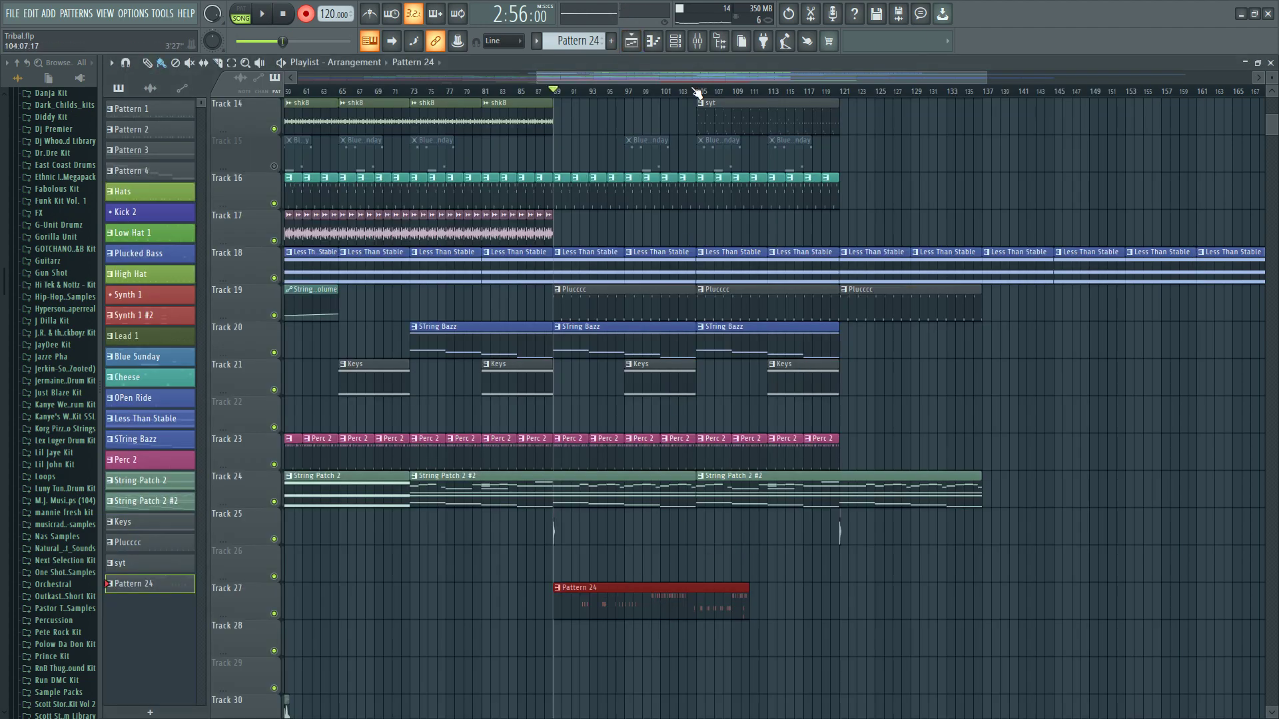
scroll(696, 92, "up", 4)
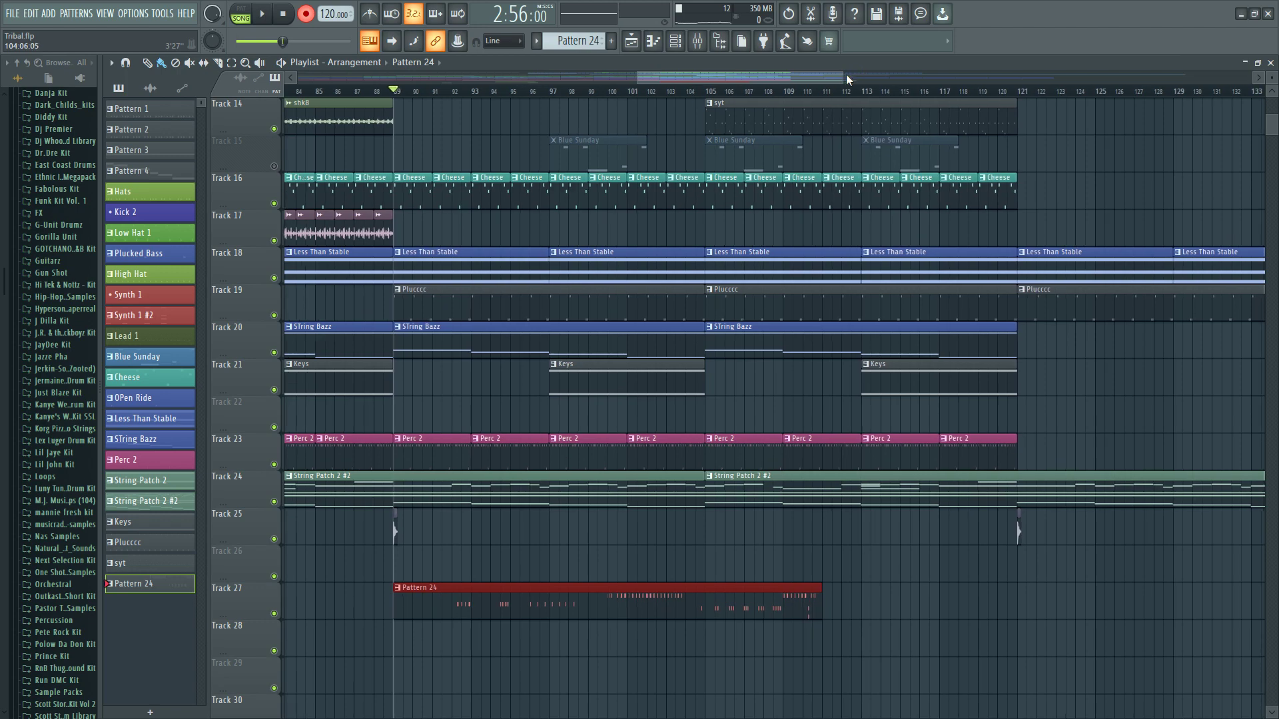
scroll(829, 87, "up", 3)
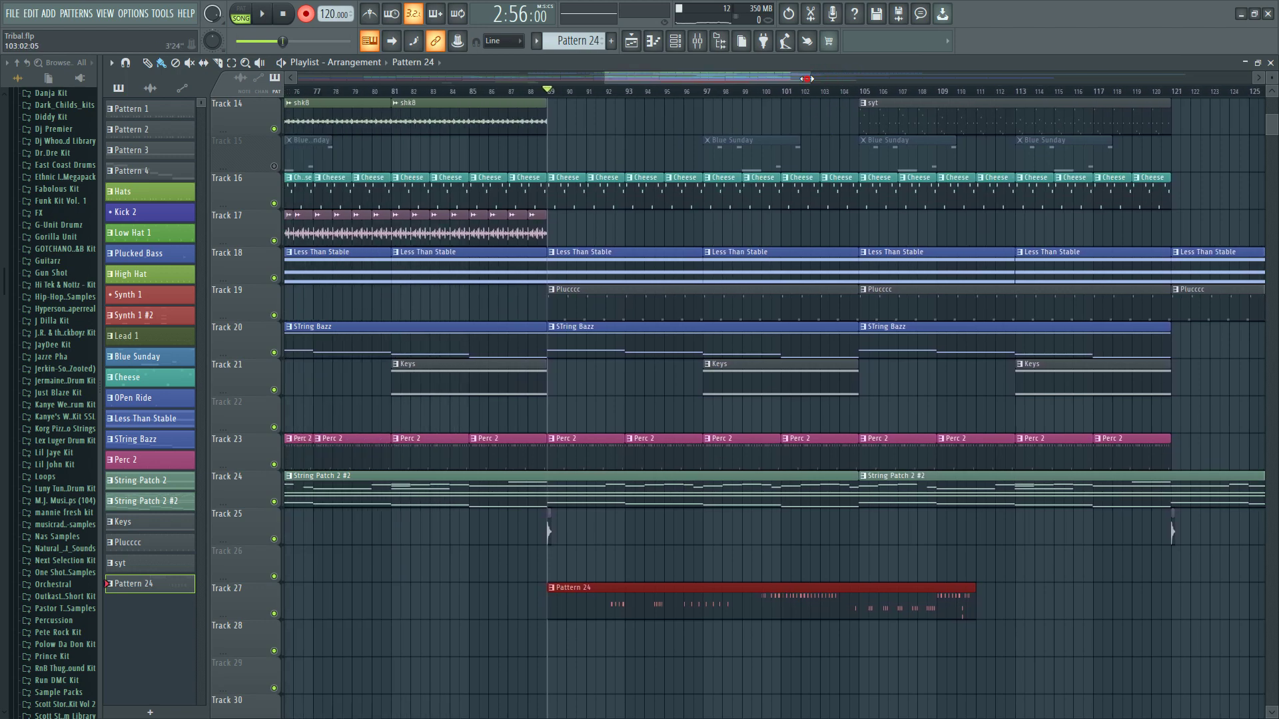
scroll(807, 79, "down", 4)
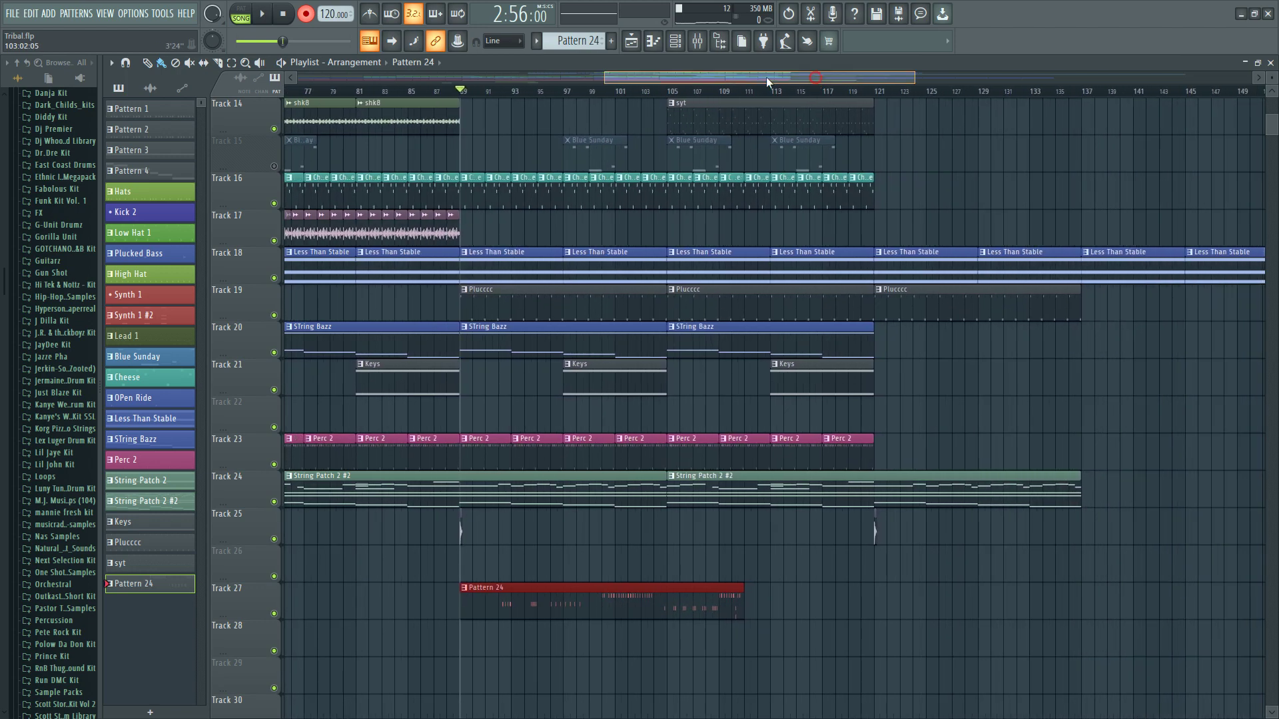
scroll(766, 77, "up", 6)
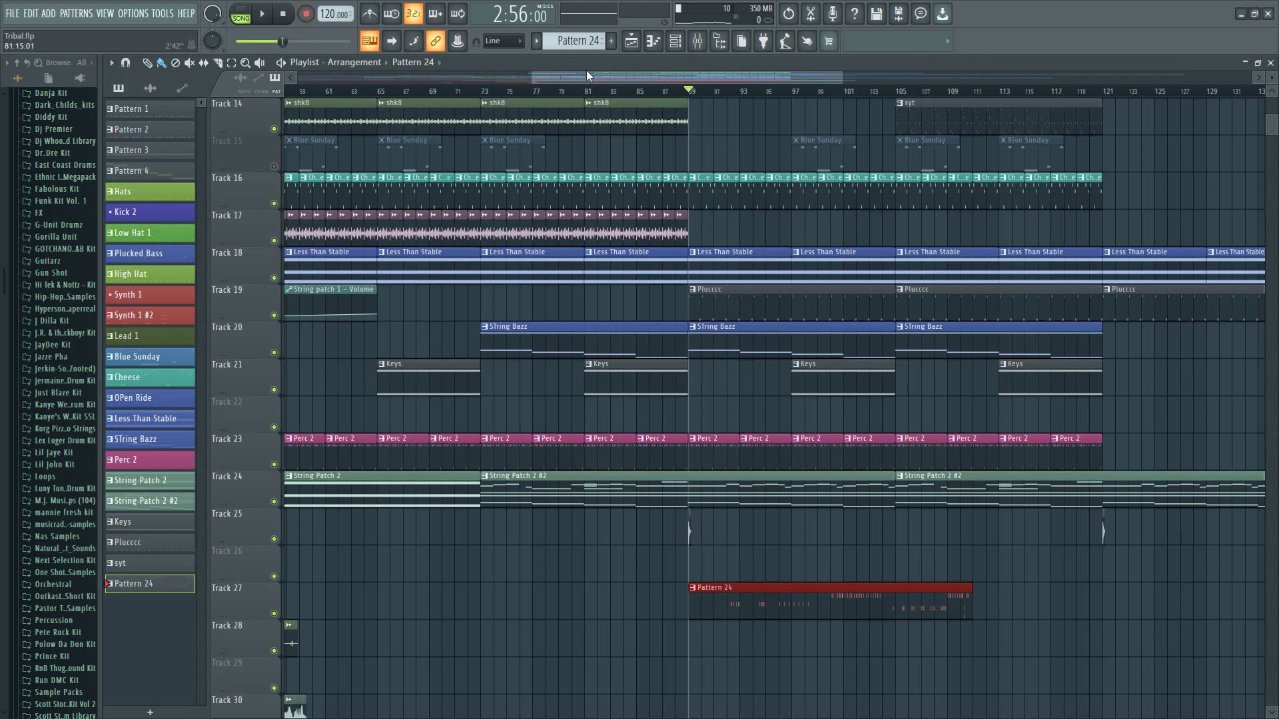
scroll(693, 100, "down", 10)
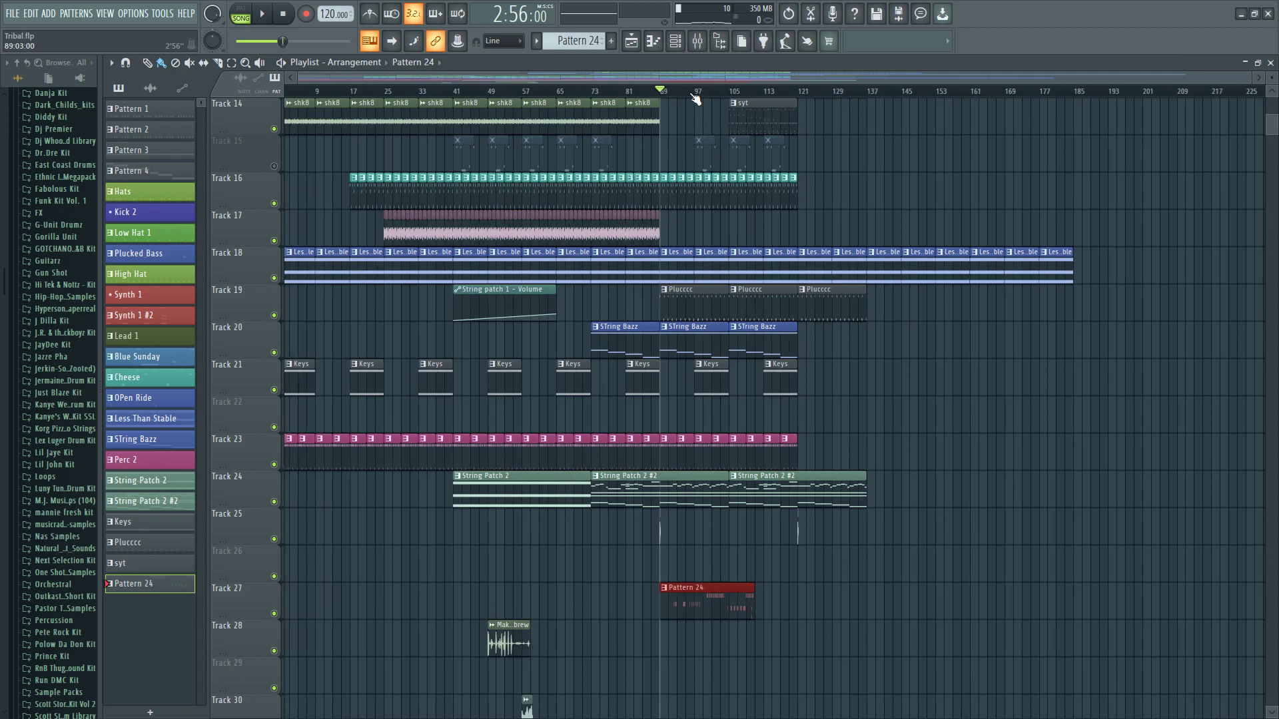
scroll(894, 514, "up", 5)
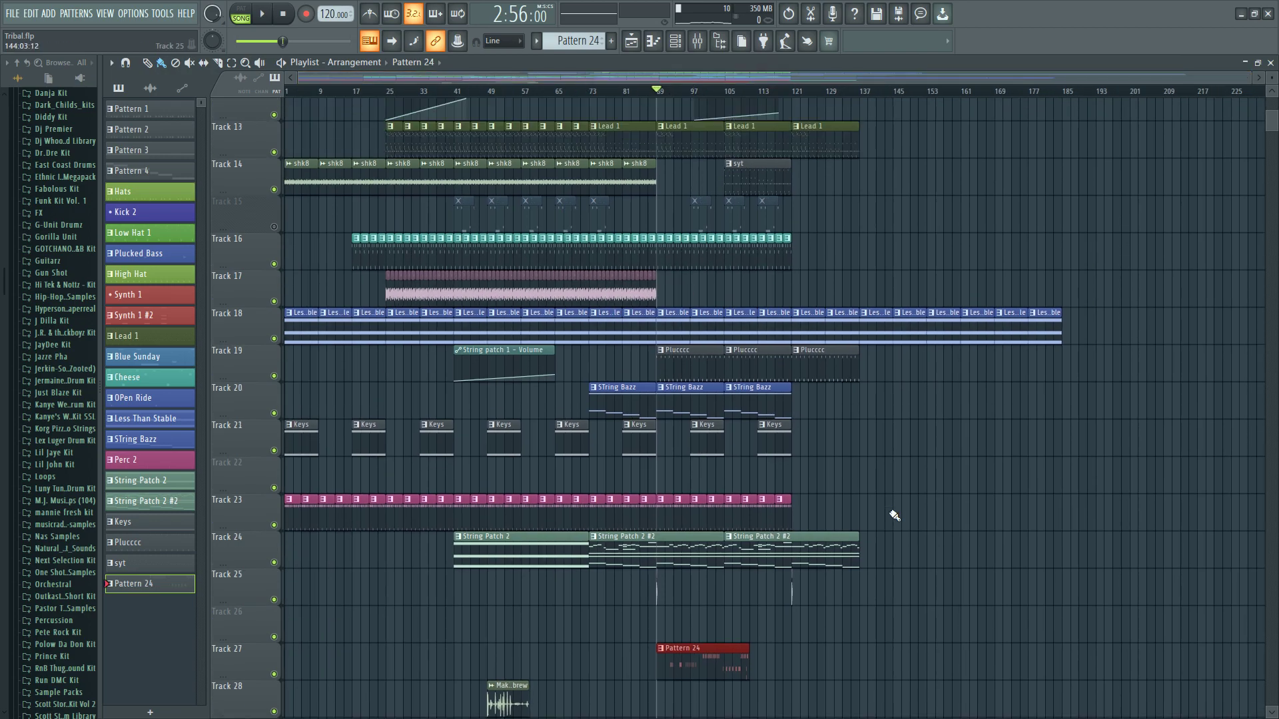
scroll(565, 277, "down", 7)
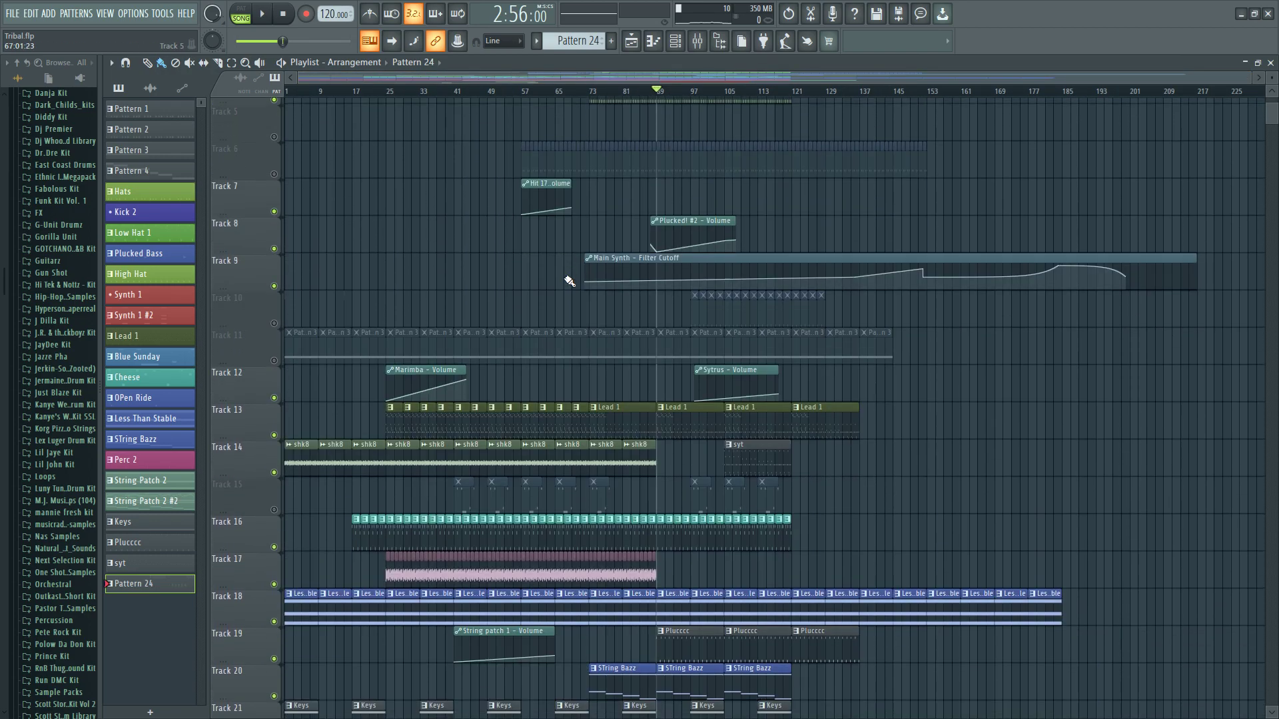
- Move the Making_a_brew clip down to Track 32 and shift the Track 30 audio clip to about bar 75
scroll(570, 373, "down", 2)
left_click_drag(503, 414, 503, 560)
left_click_drag(526, 493, 602, 493)
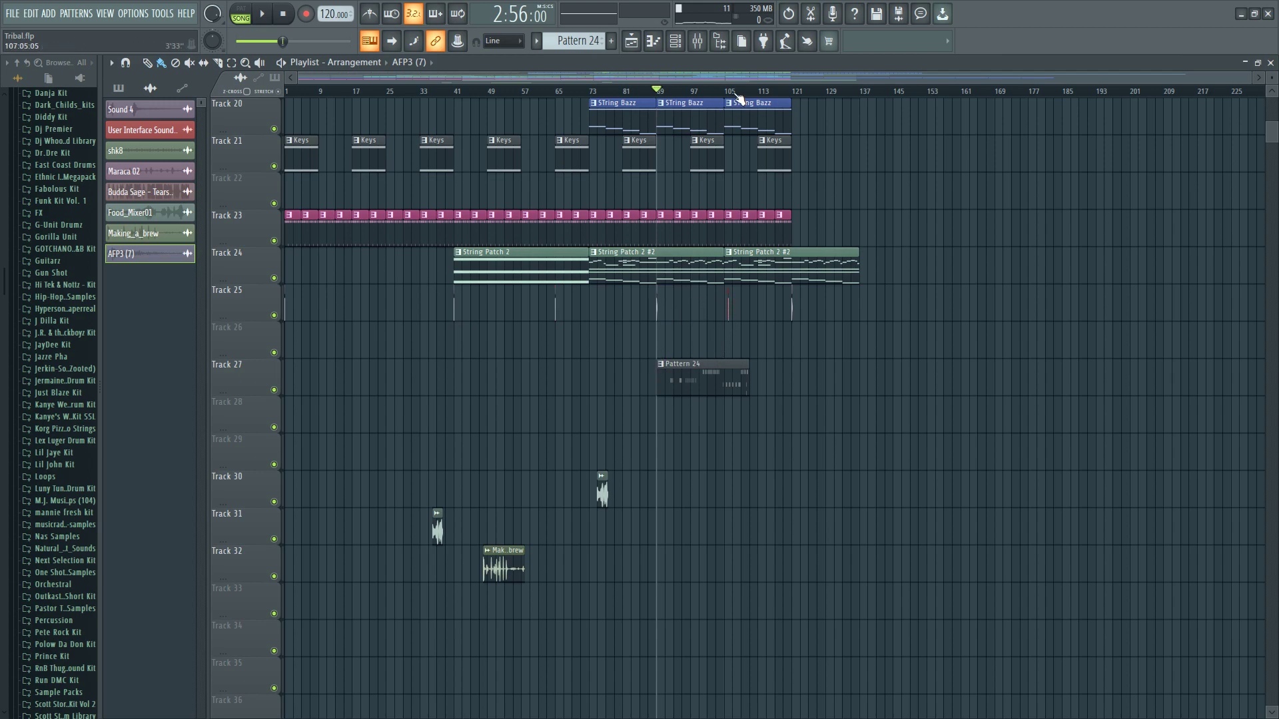
- Align the added AFP3 (7) clip on Track 25 to bar 105 and play the arrangement from the start
scroll(739, 98, "up", 4)
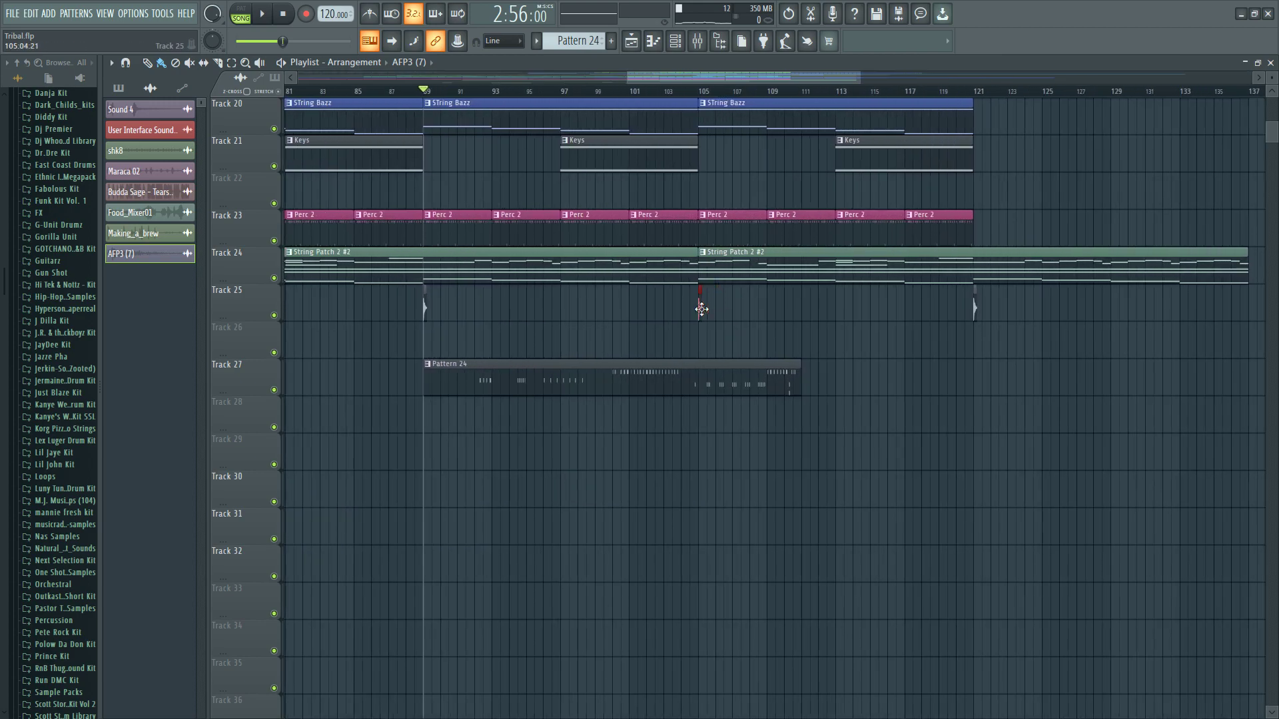
left_click(284, 15)
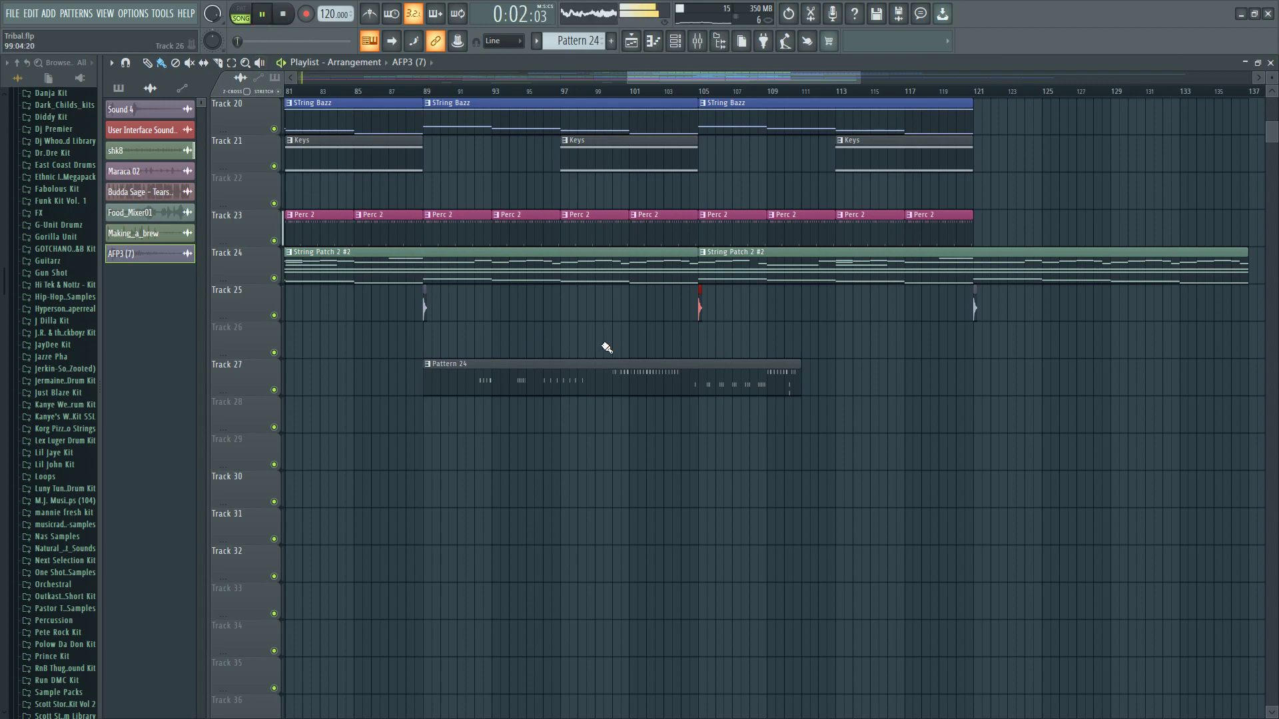
scroll(1058, 245, "up", 4)
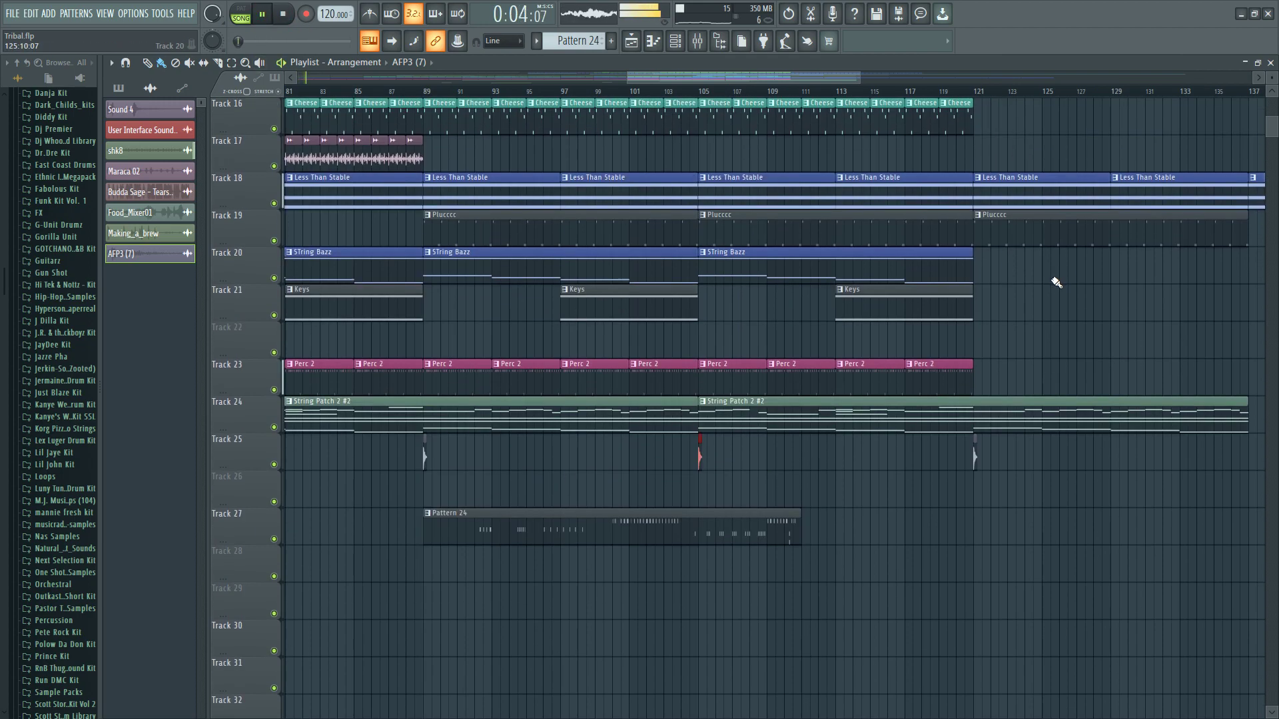
scroll(943, 113, "up", 9)
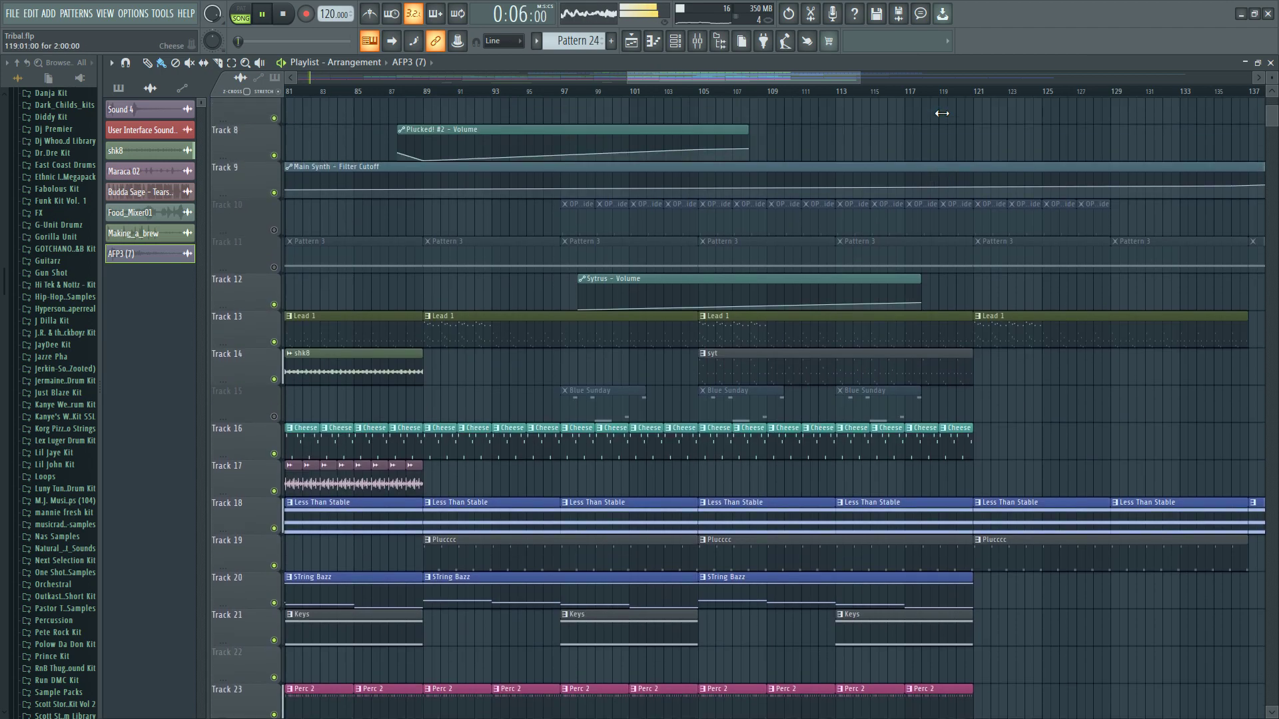
left_click_drag(816, 89, 945, 206)
scroll(910, 309, "down", 8)
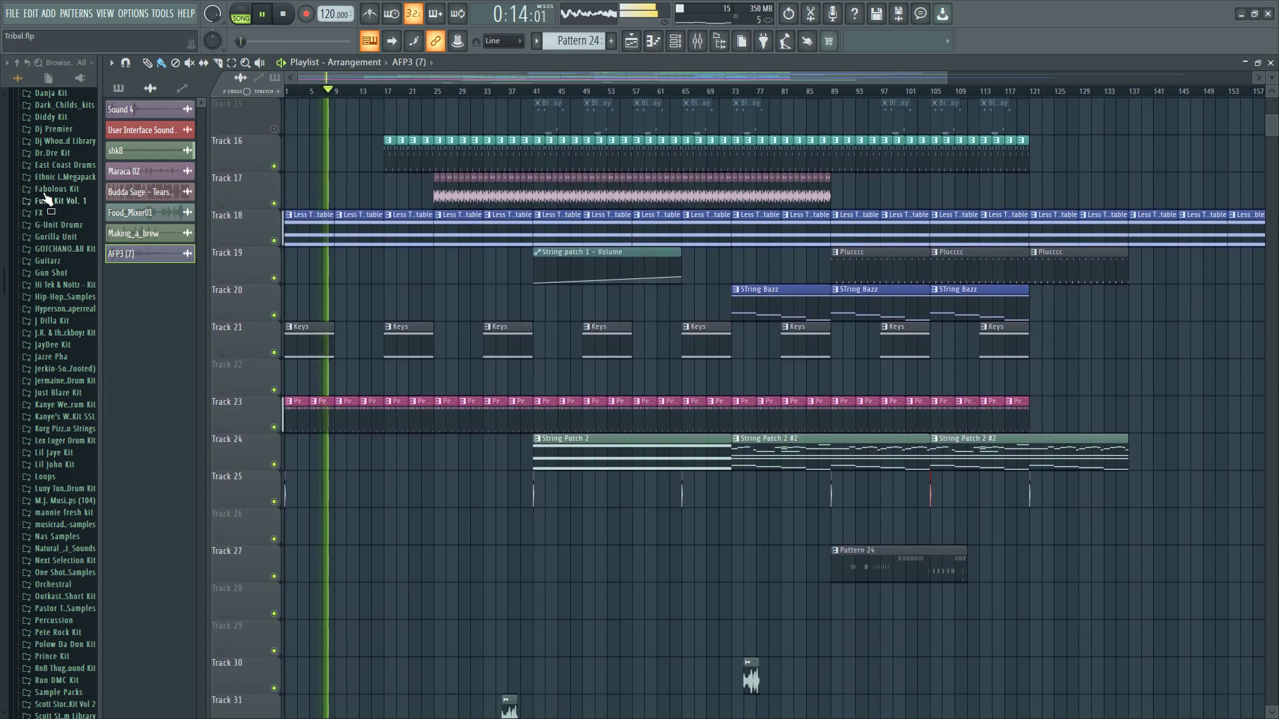
- Place the A-Vibra Slap Pan 1 sample from the Percussion folder on Track 27 at bar 17
left_click(51, 154)
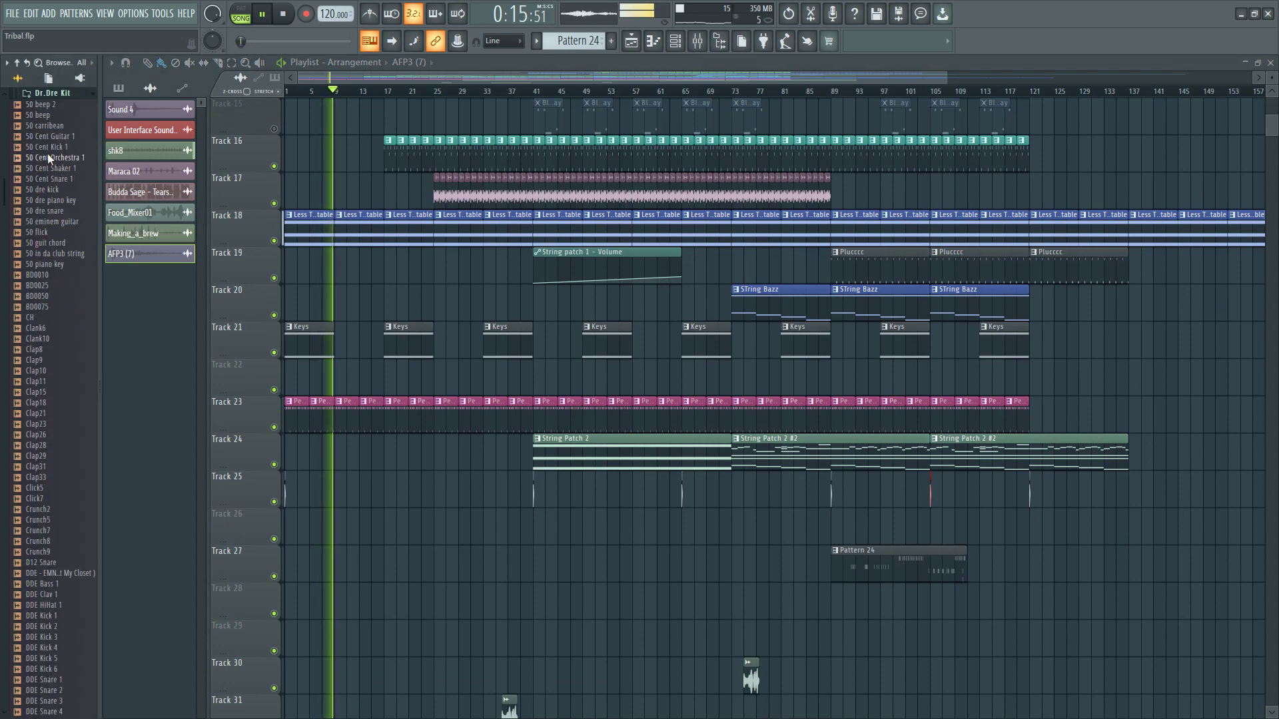
left_click(61, 100)
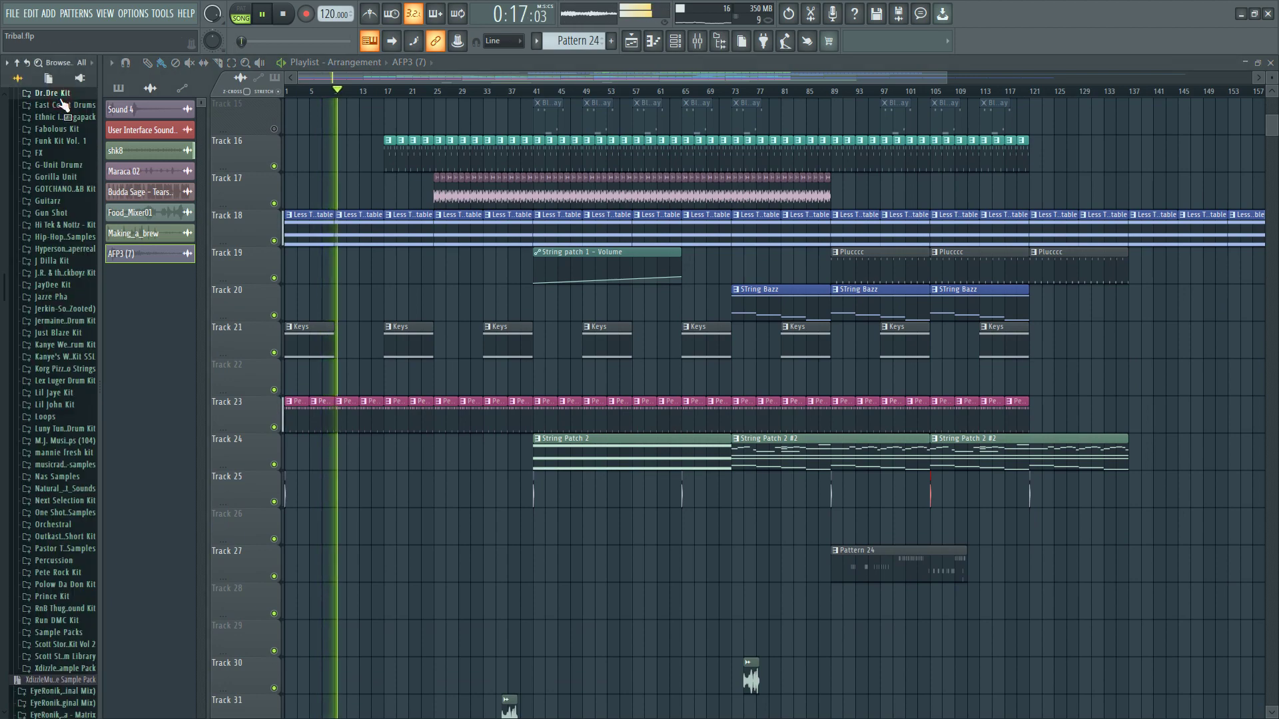
left_click(53, 560)
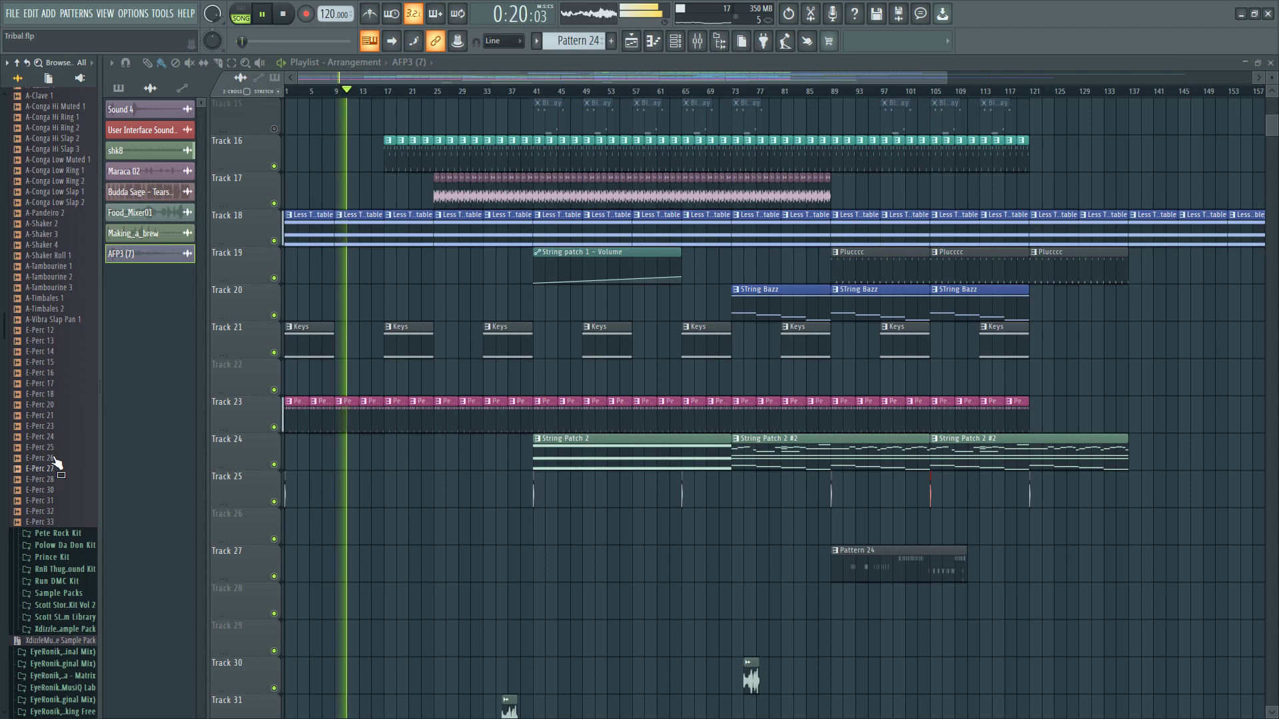
left_click(46, 321)
left_click_drag(50, 326, 383, 559)
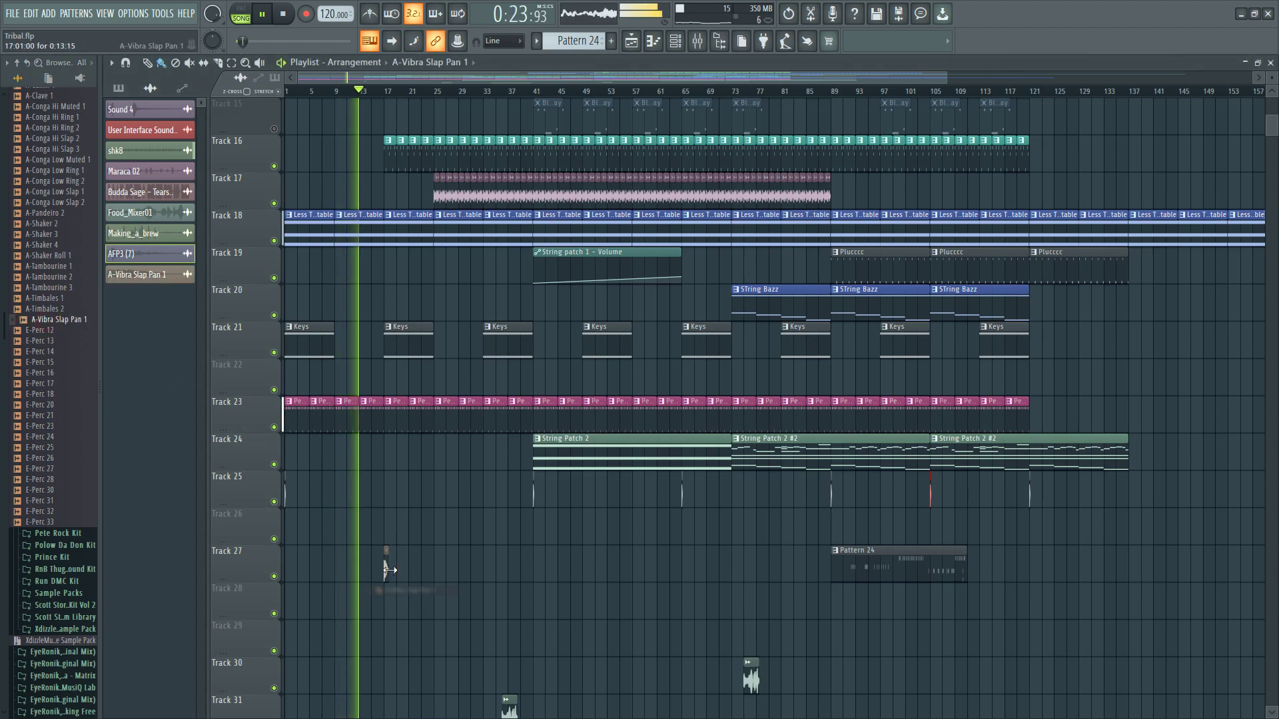
- Route the A-Vibra Slap Pan 1 channel to mixer track 33 and lower that track's volume
left_click(383, 559)
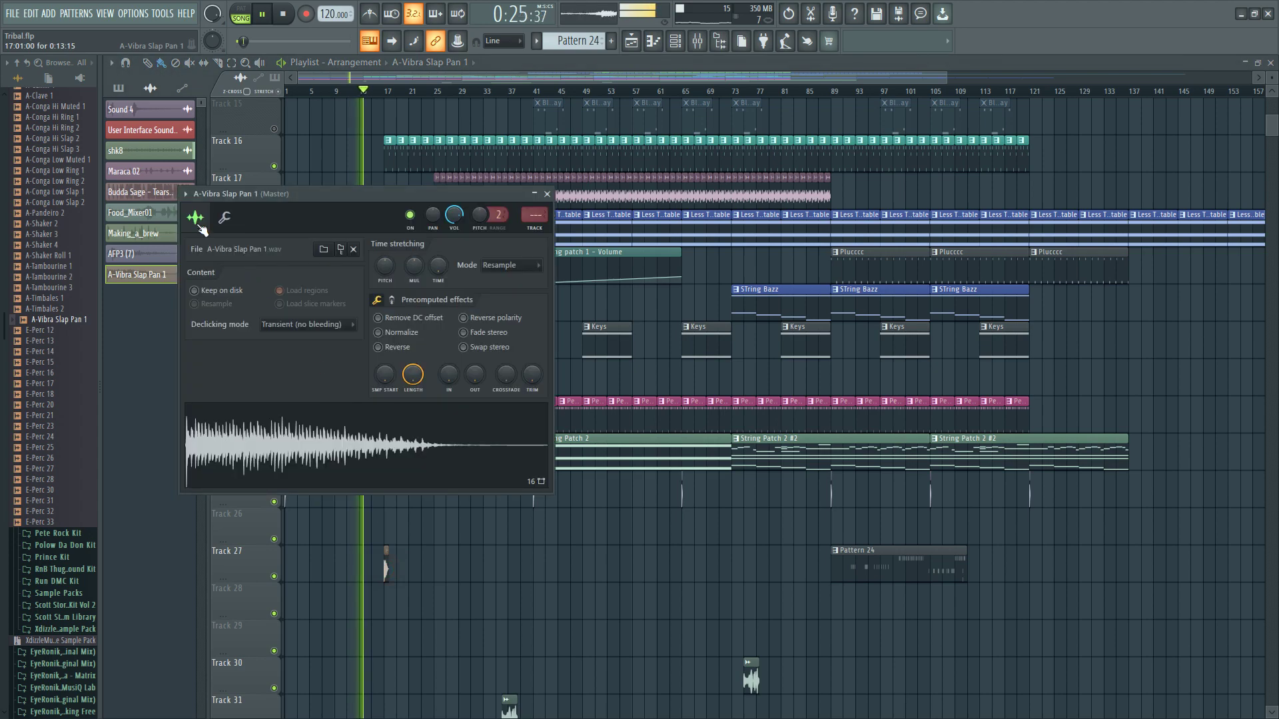
left_click(463, 332)
left_click(186, 196)
left_click(412, 246)
left_click_drag(1105, 409, 1105, 480)
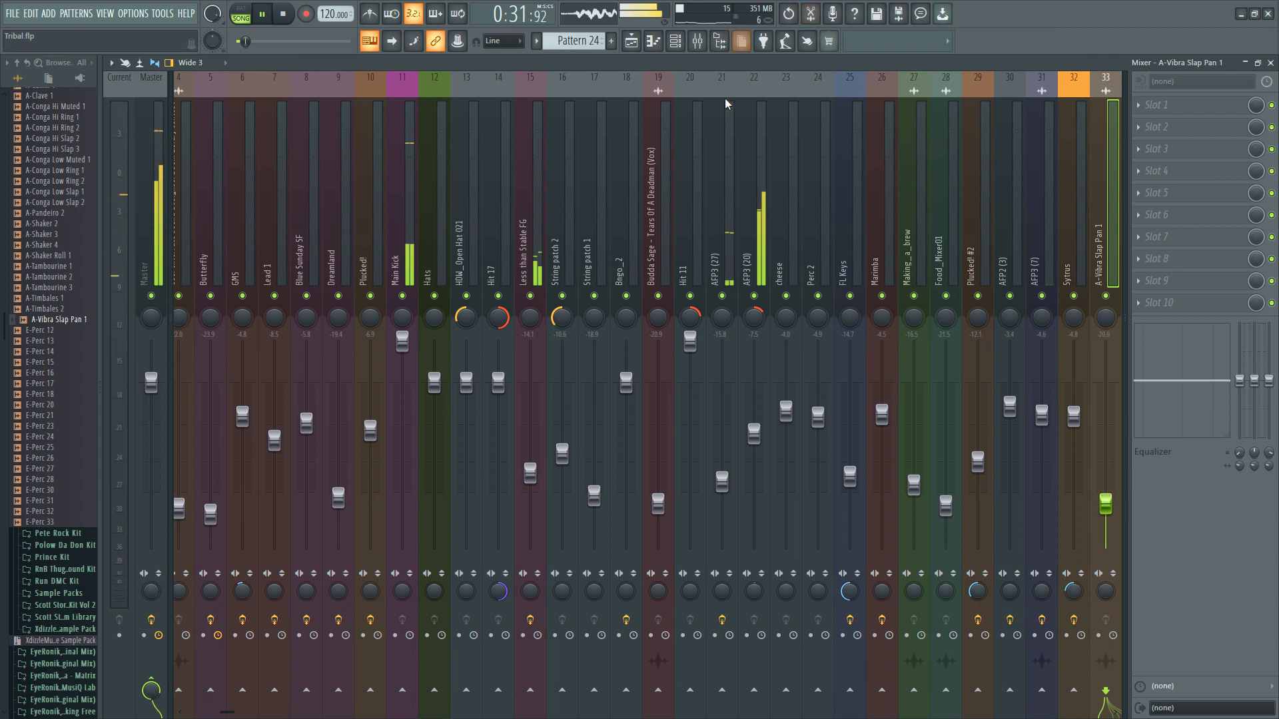
left_click_drag(1110, 507, 1113, 491)
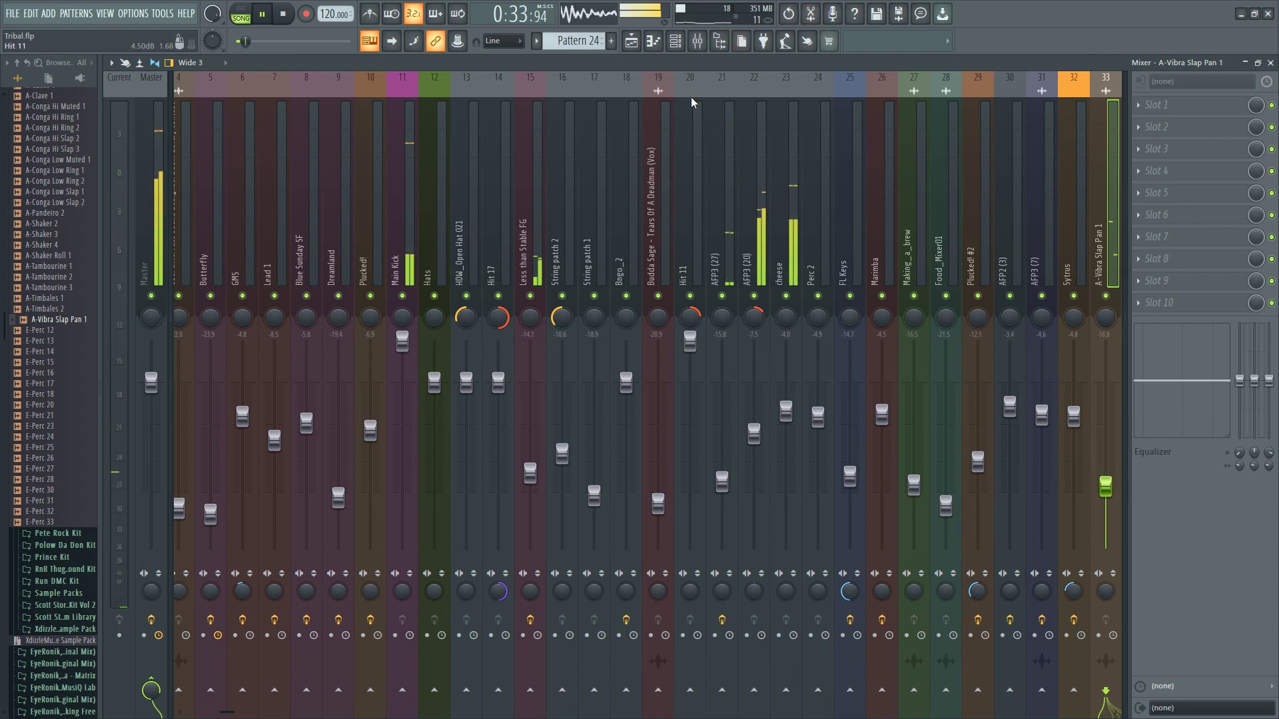
- Place the Birds Early Morning Atmosphere sample from the natural sounds folder at the start of Track 29
scroll(72, 157, "up", 8)
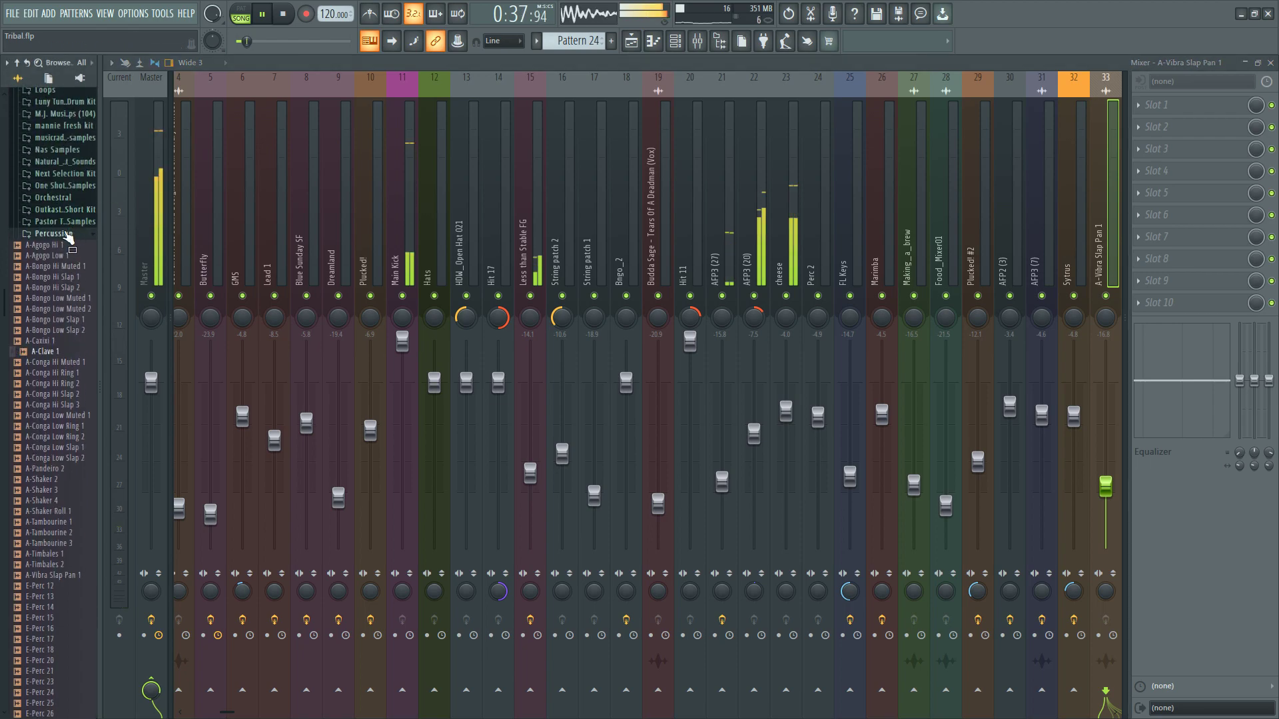
left_click(61, 233)
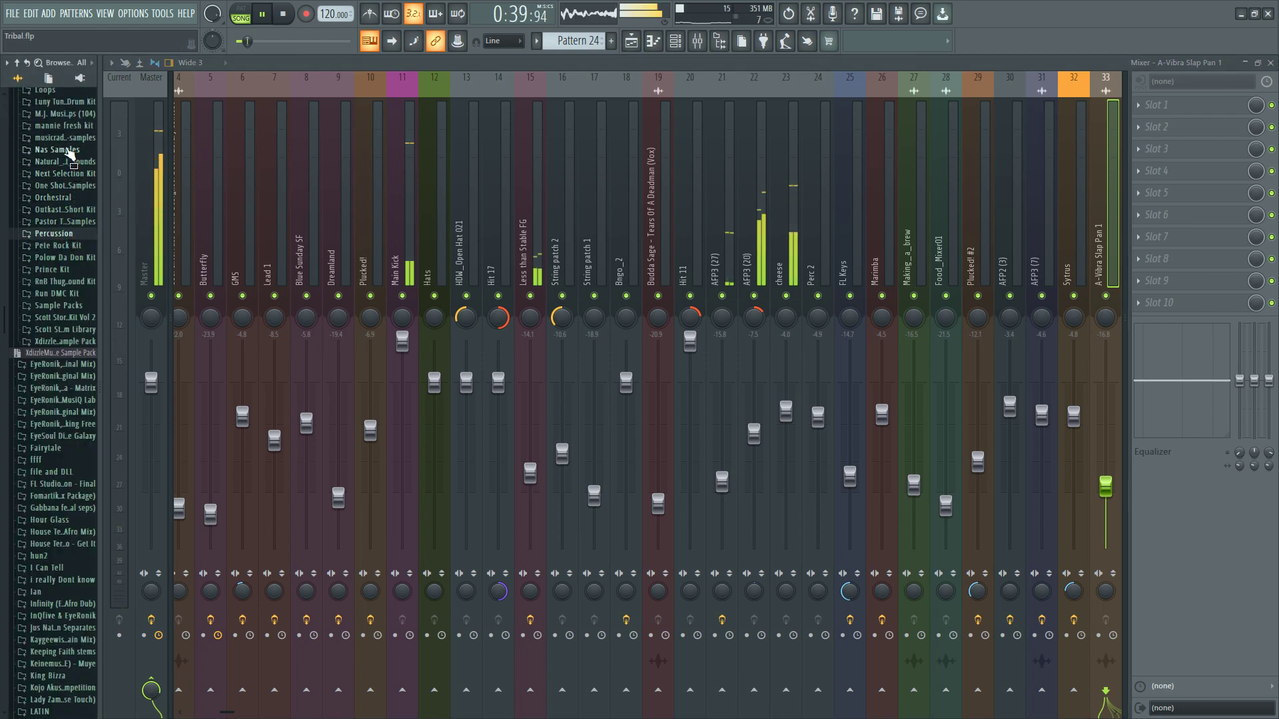
left_click(67, 162)
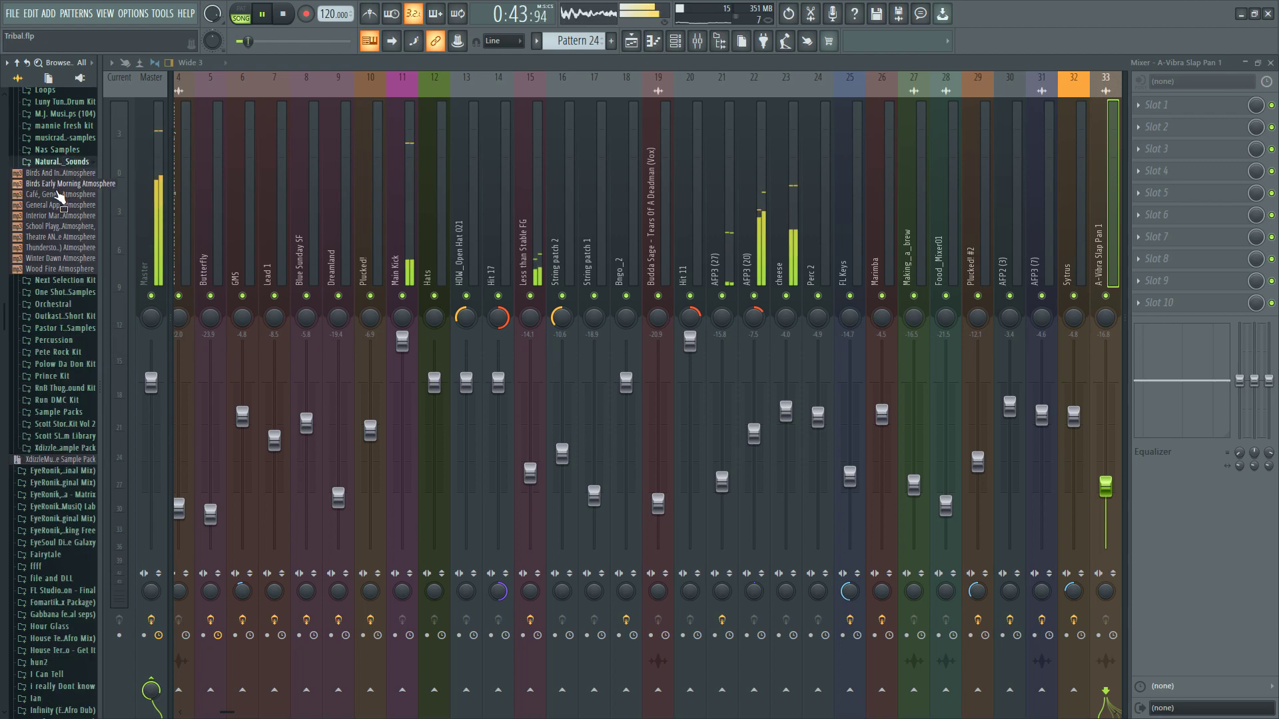
left_click(61, 184)
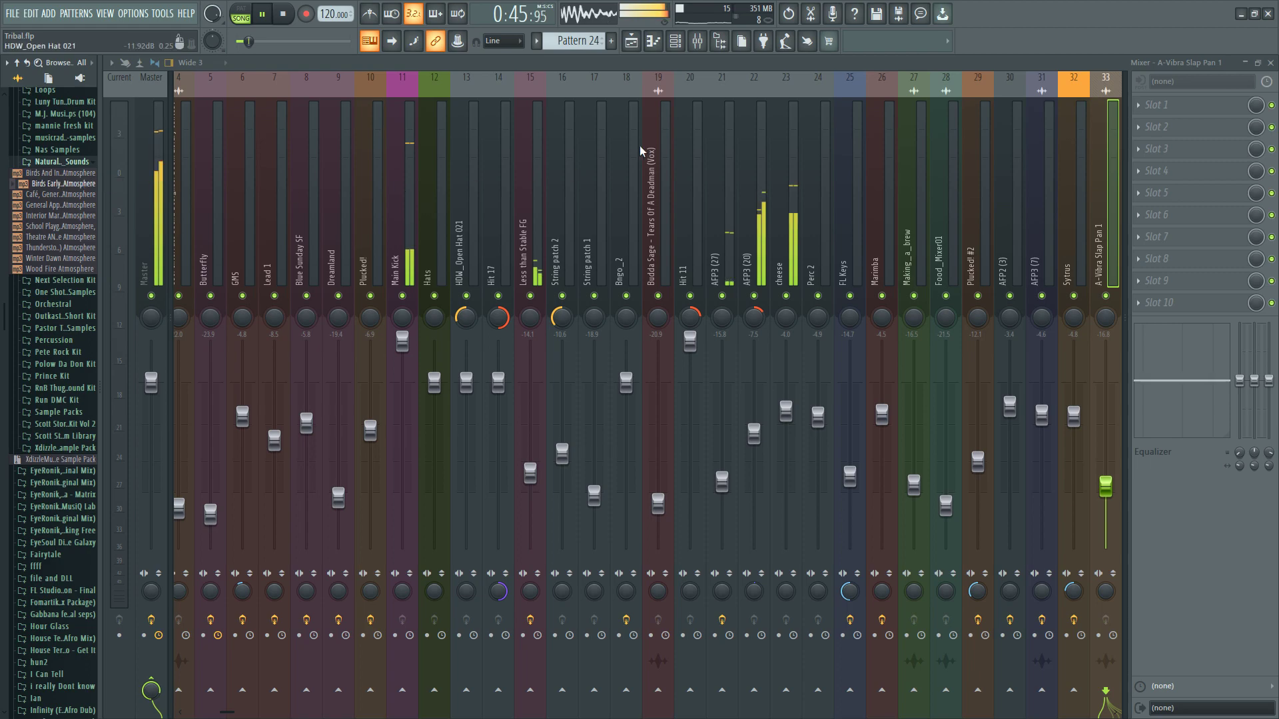
left_click(629, 42)
scroll(406, 484, "down", 5)
scroll(398, 481, "down", 1)
left_click_drag(61, 184, 284, 417)
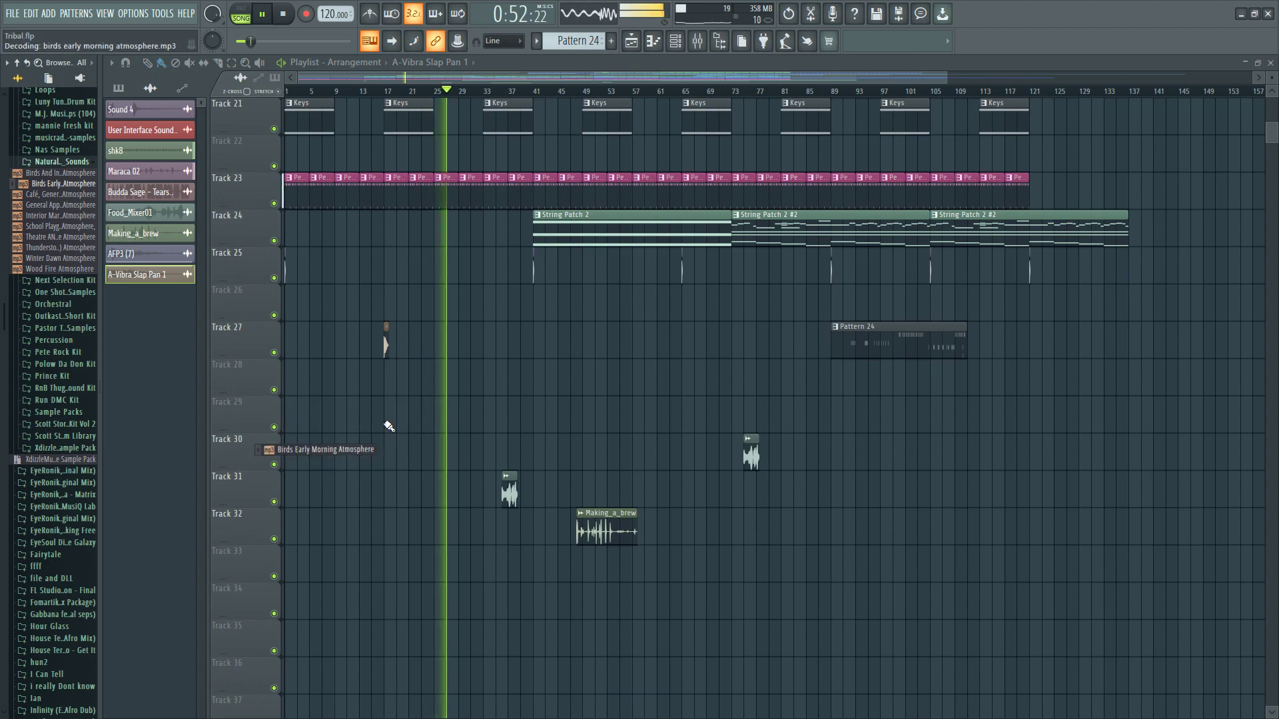
- Route the Birds Early Morning Atmosphere channel to mixer track 34 and lower its volume to a faint background level
double_click(530, 428)
left_click(203, 212)
left_click(459, 239)
left_click_drag(1106, 408, 1105, 533)
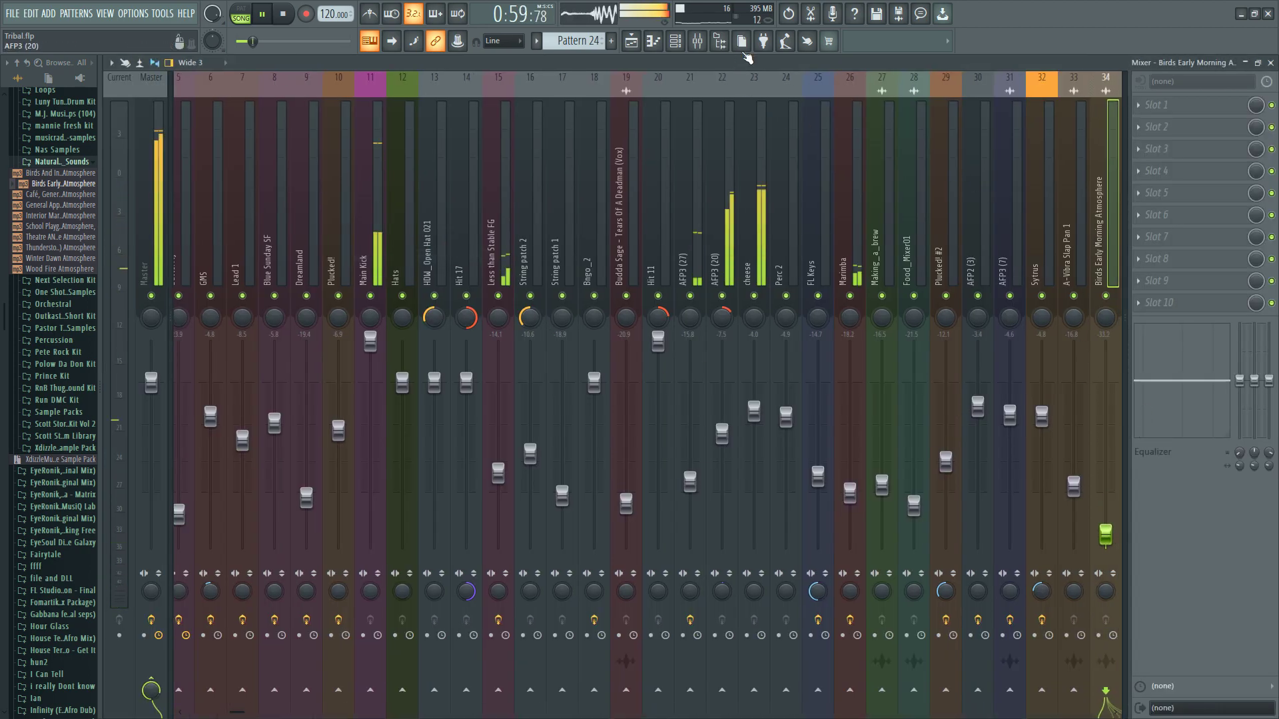
key("F5")
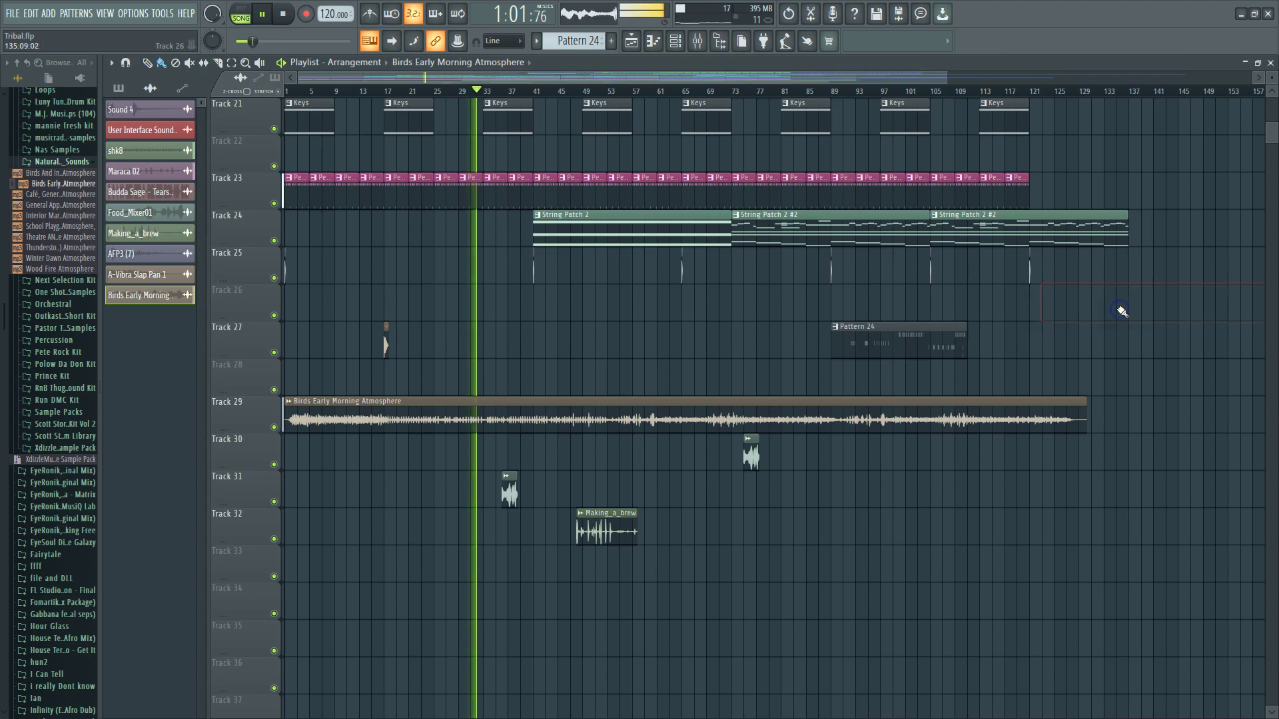
left_click(699, 42)
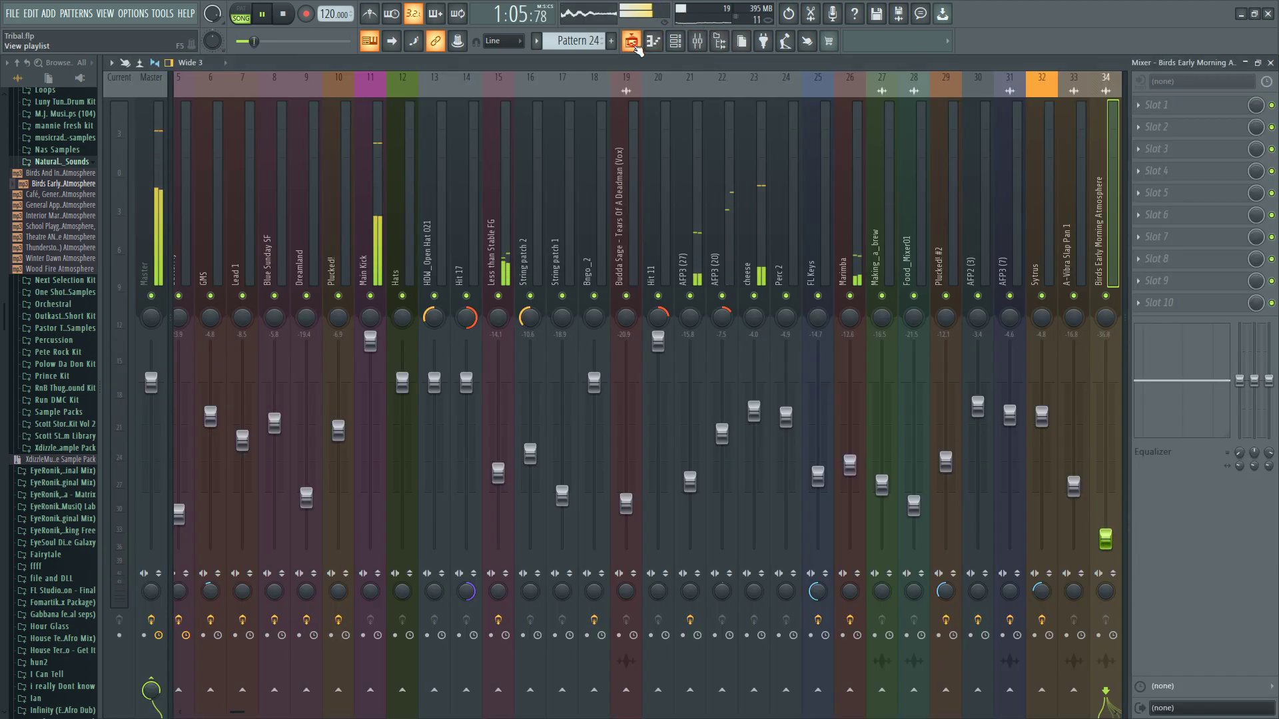
key("F5")
left_click(1095, 495)
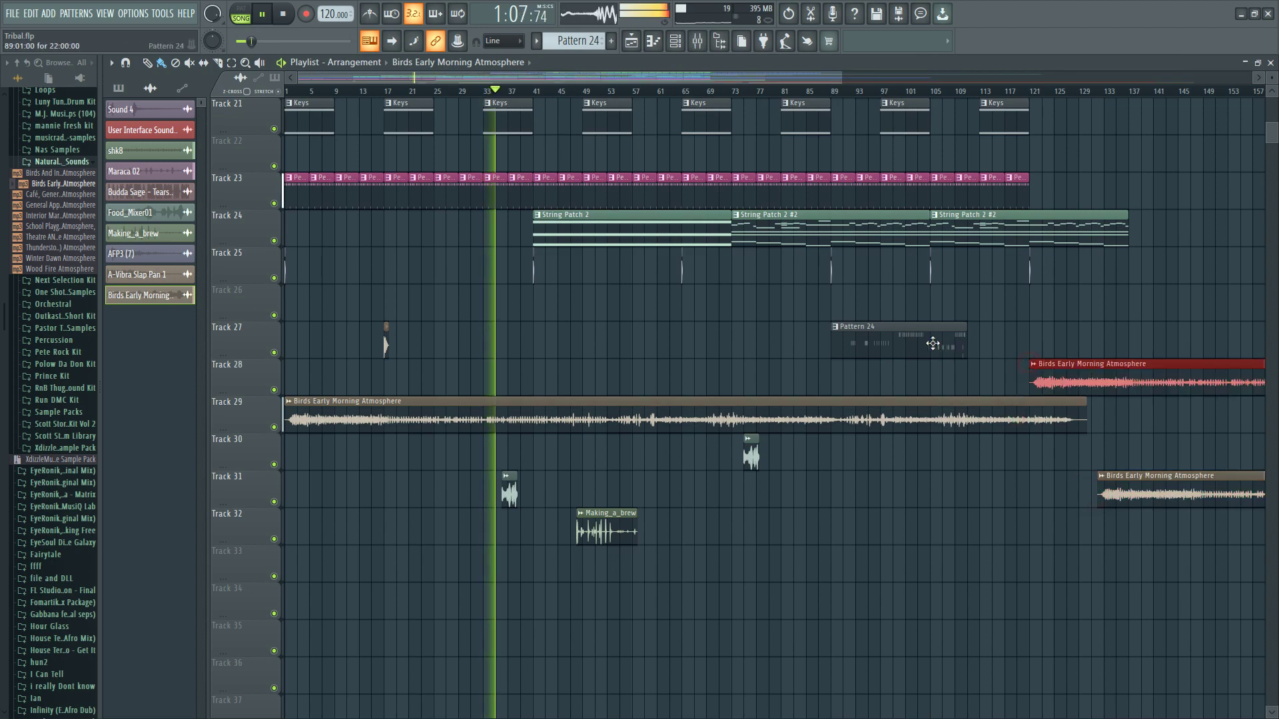
right_click(1191, 486)
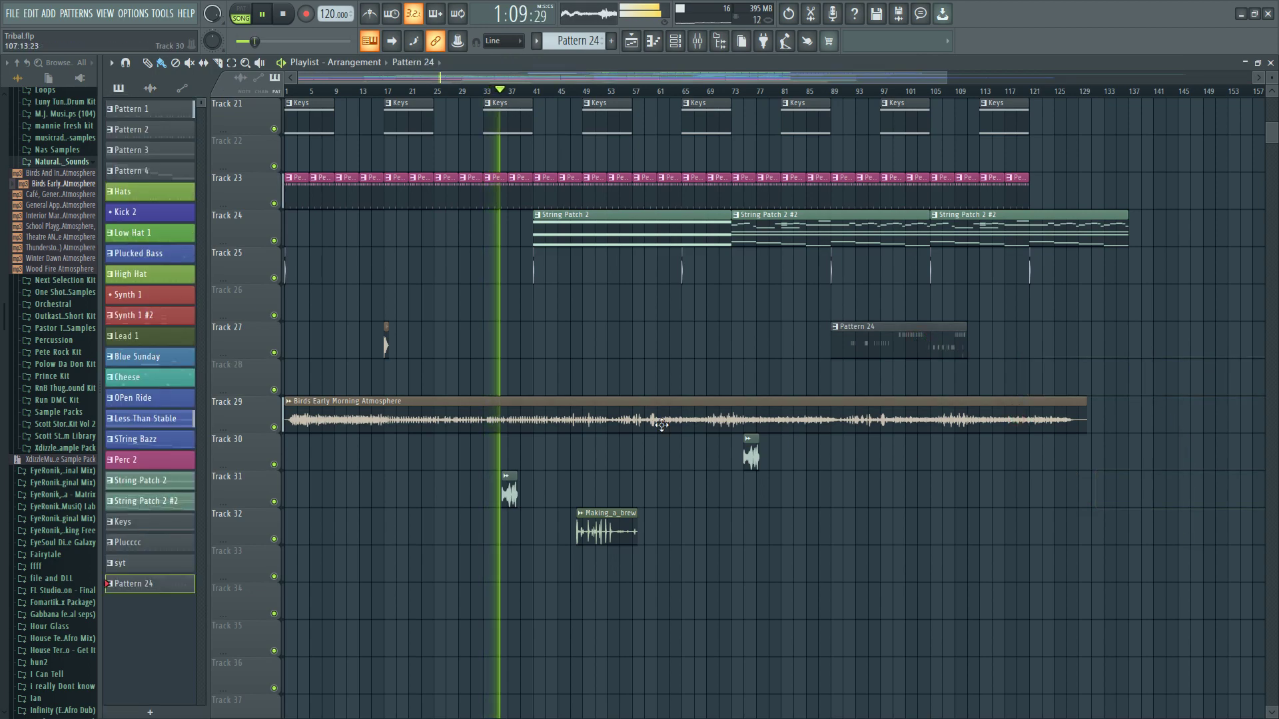
double_click(622, 419)
left_click(697, 40)
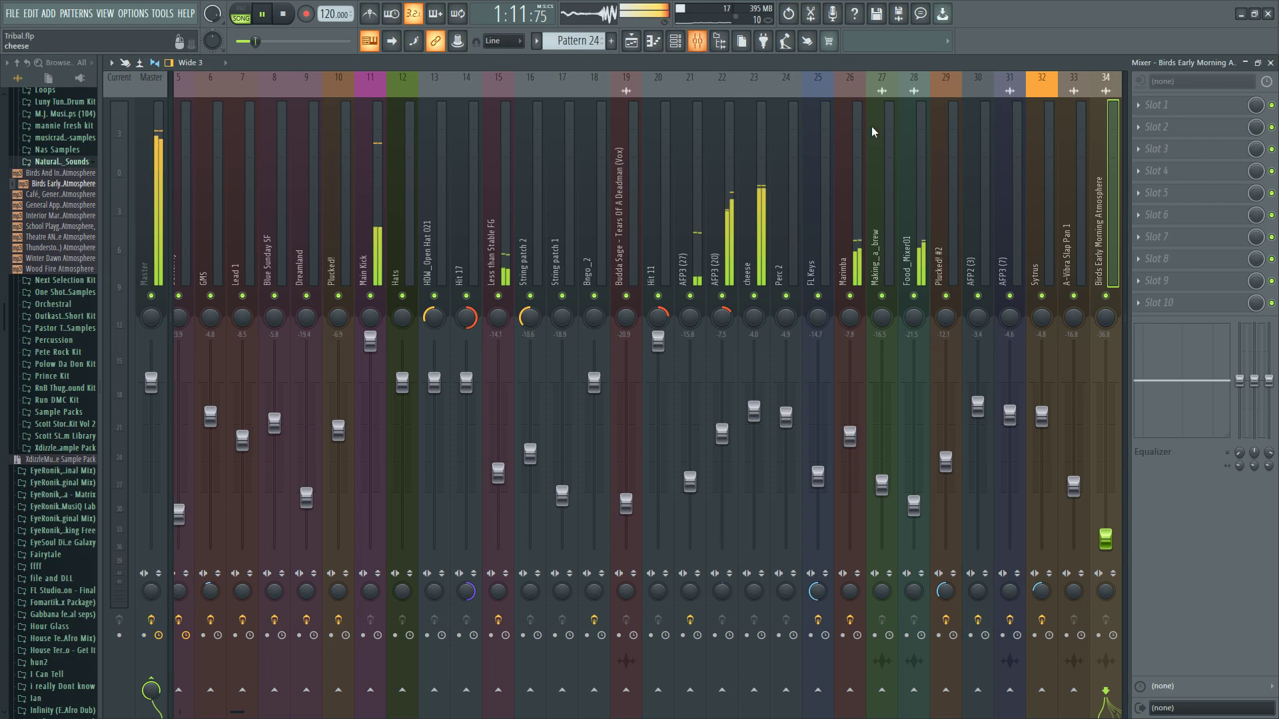
left_click(632, 42)
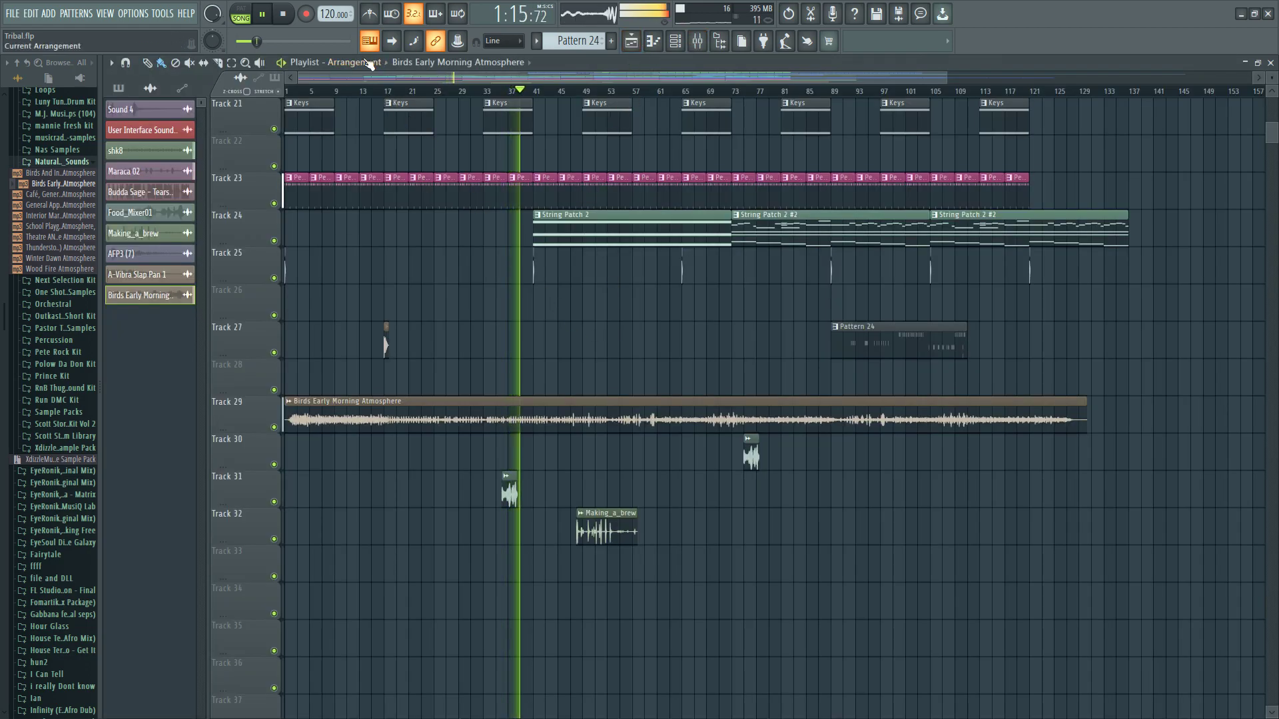
left_click(805, 528)
right_click(806, 528)
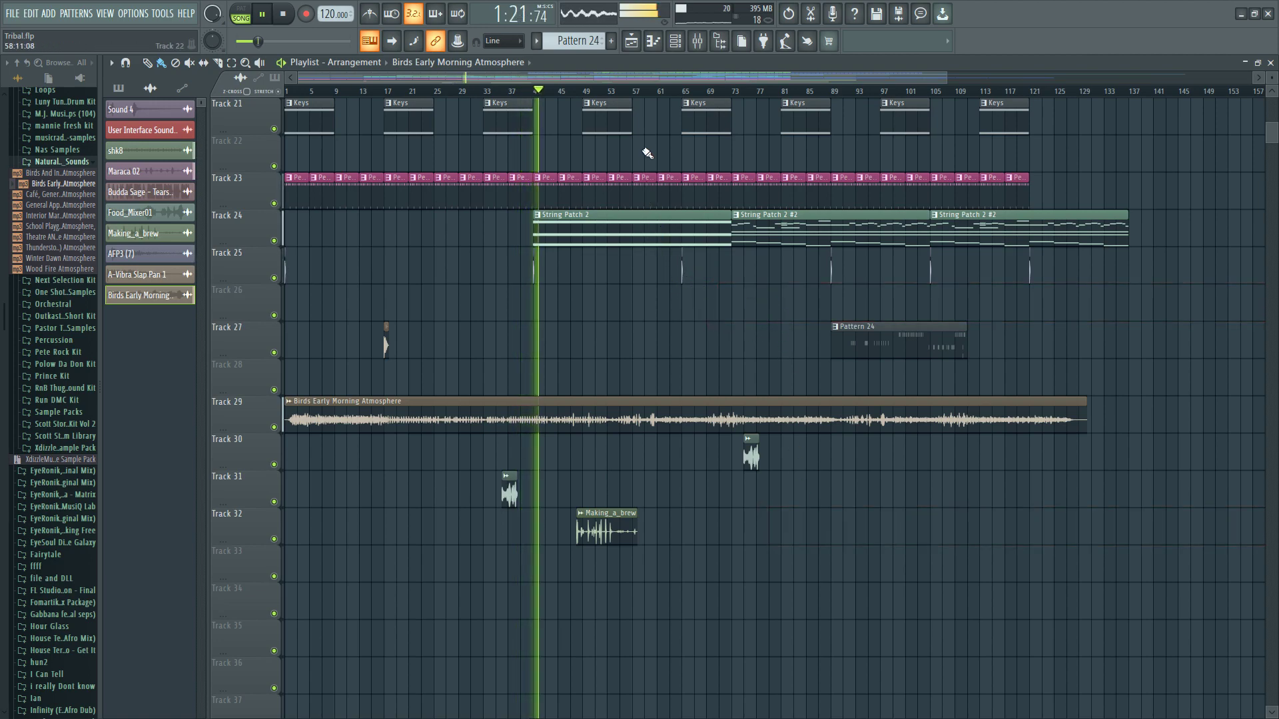
- Replay the song from the start and lower the volume of the AFP3 (7) mixer track
left_click(284, 14)
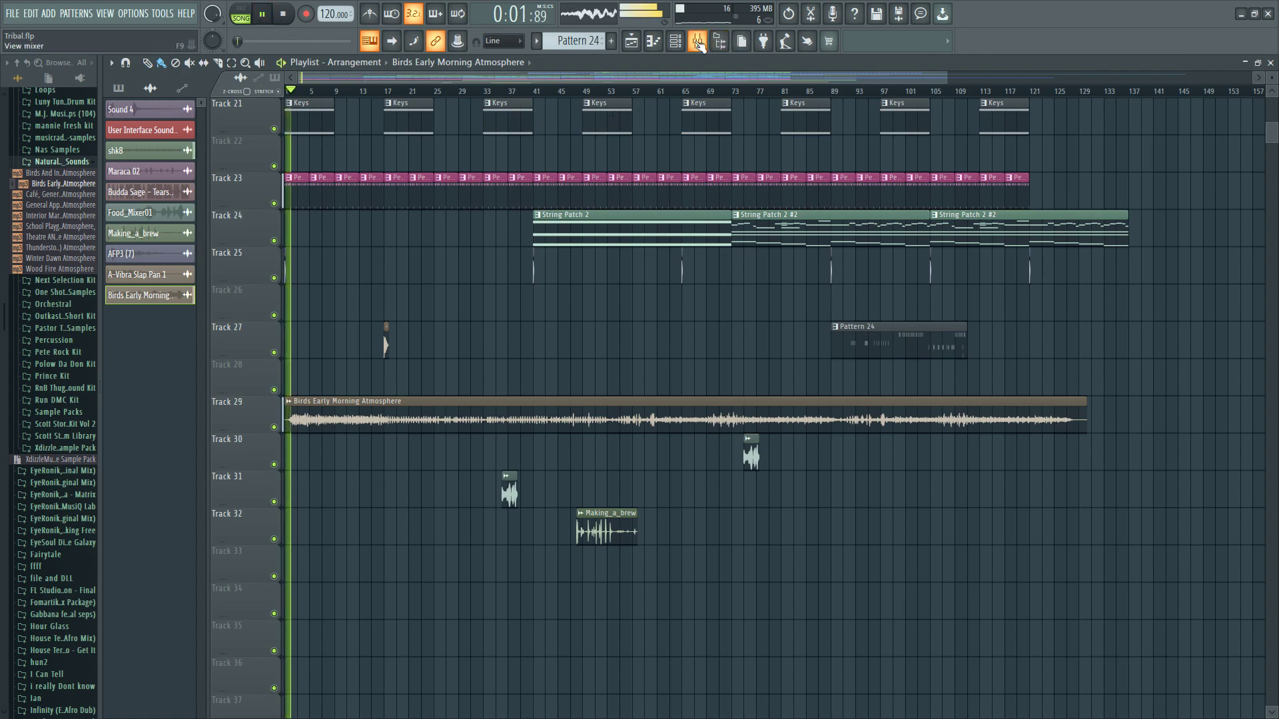
left_click(929, 274)
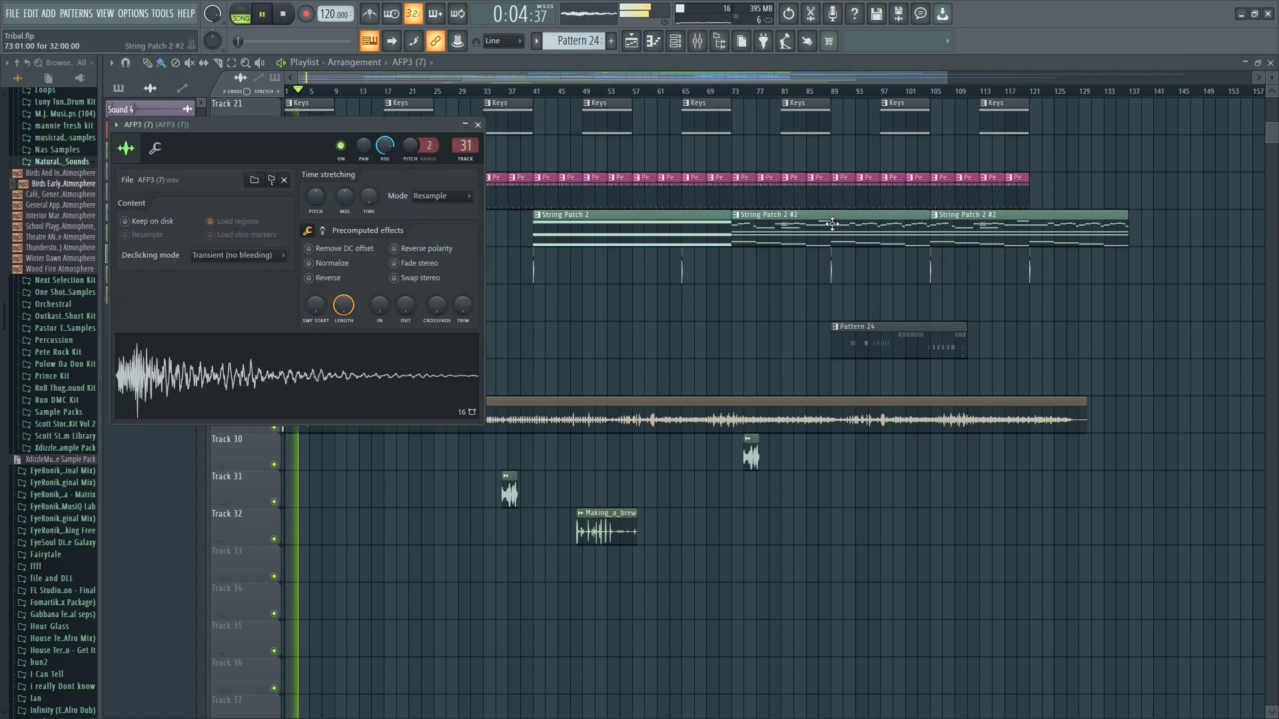
left_click(698, 42)
left_click_drag(1009, 428, 1009, 454)
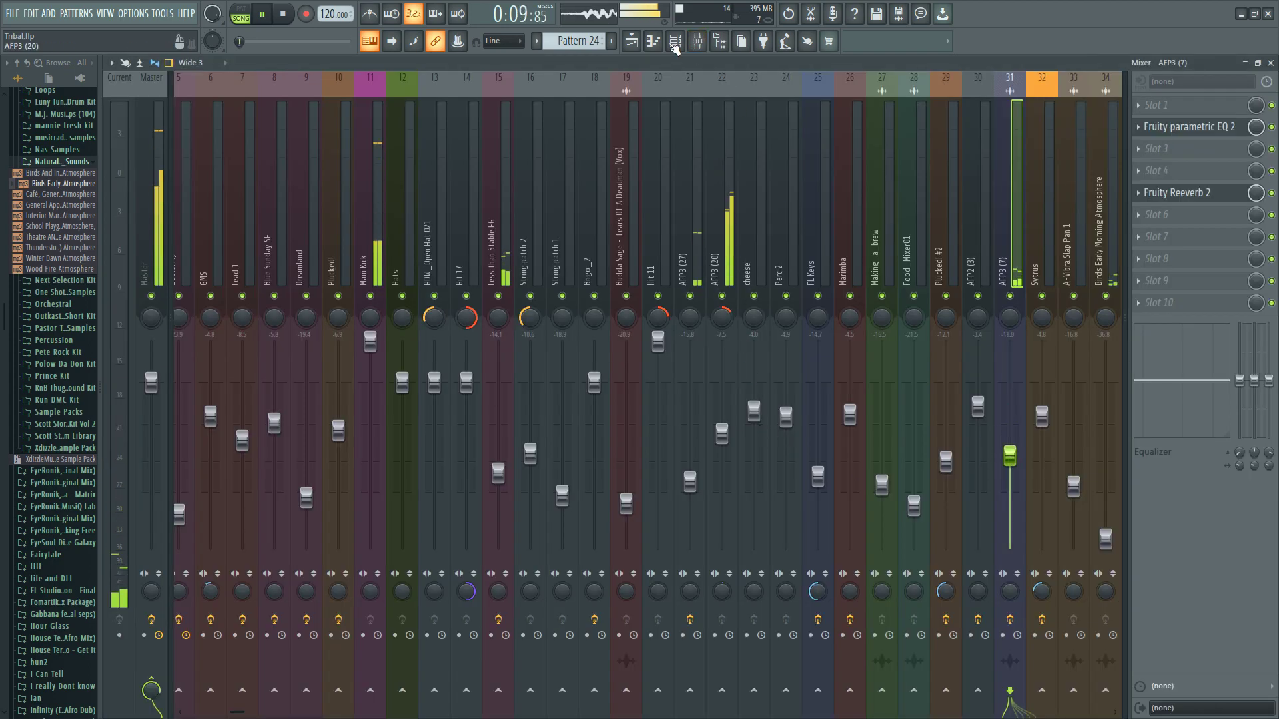
key("F5")
- Extend the Cheese pattern on Track 16 back to bar 9 by adding four clips before bar 17
scroll(669, 308, "up", 3)
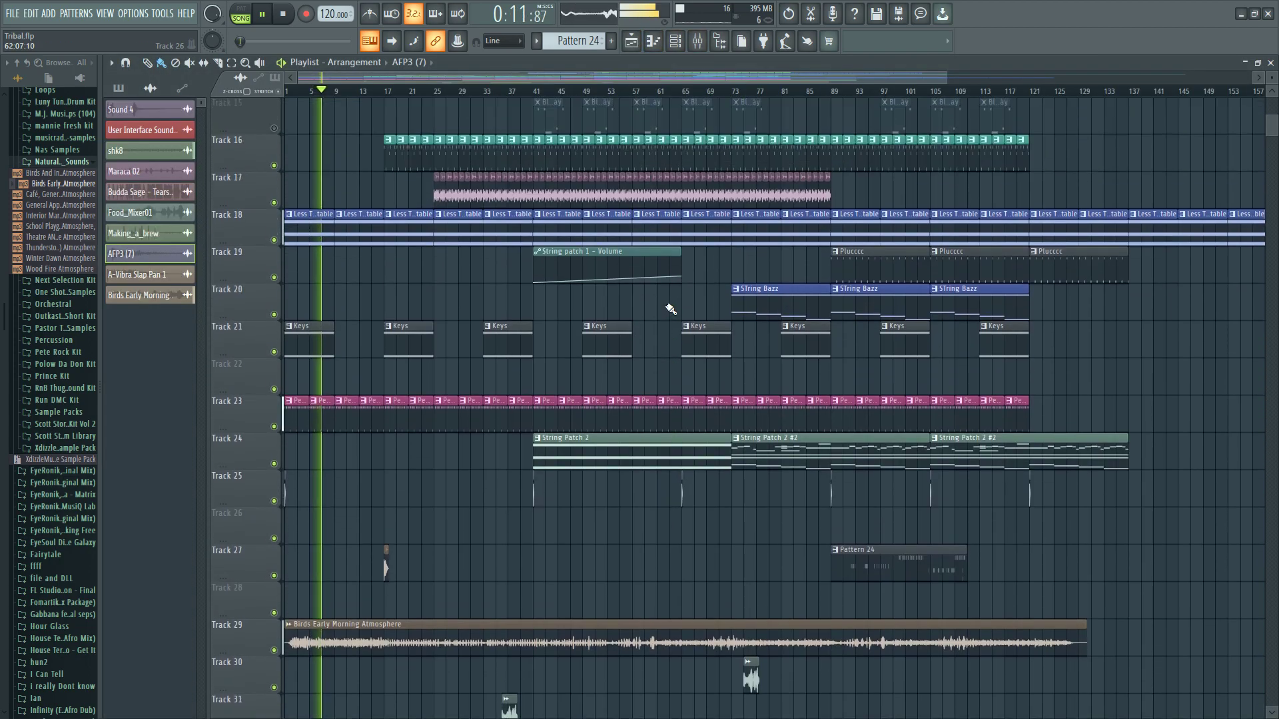
scroll(669, 308, "up", 3)
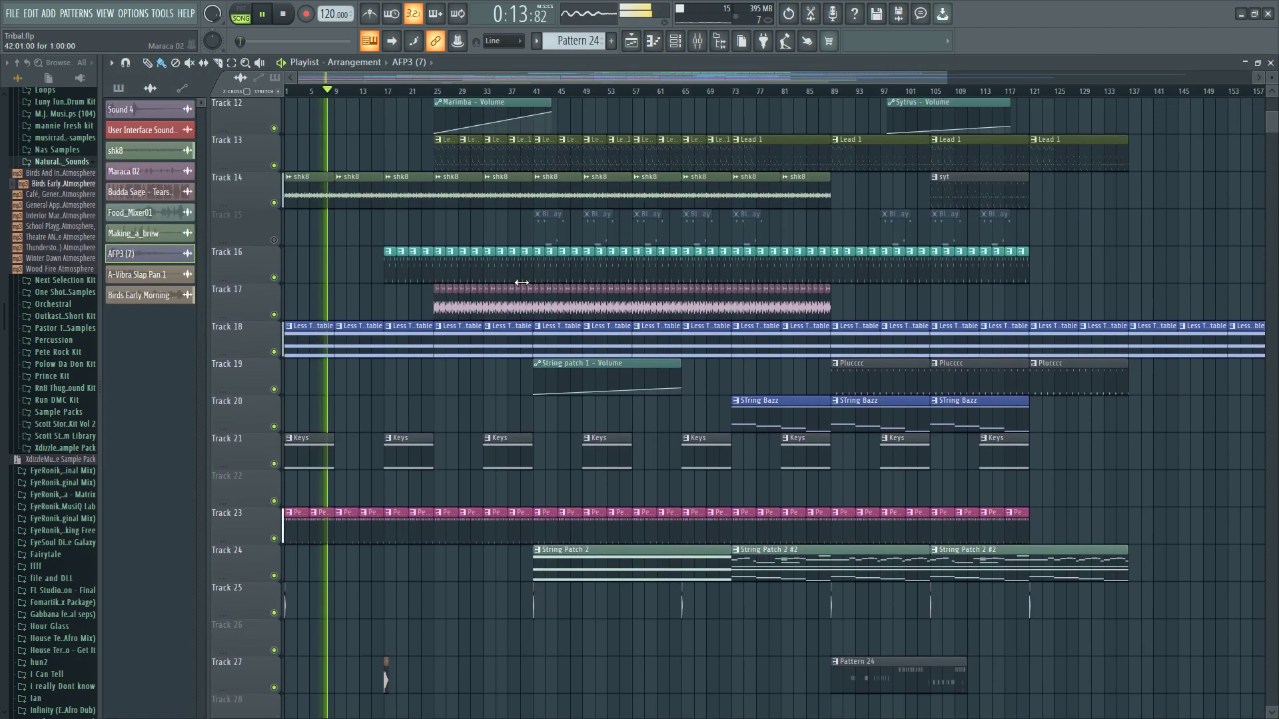
left_click_drag(343, 275, 383, 273)
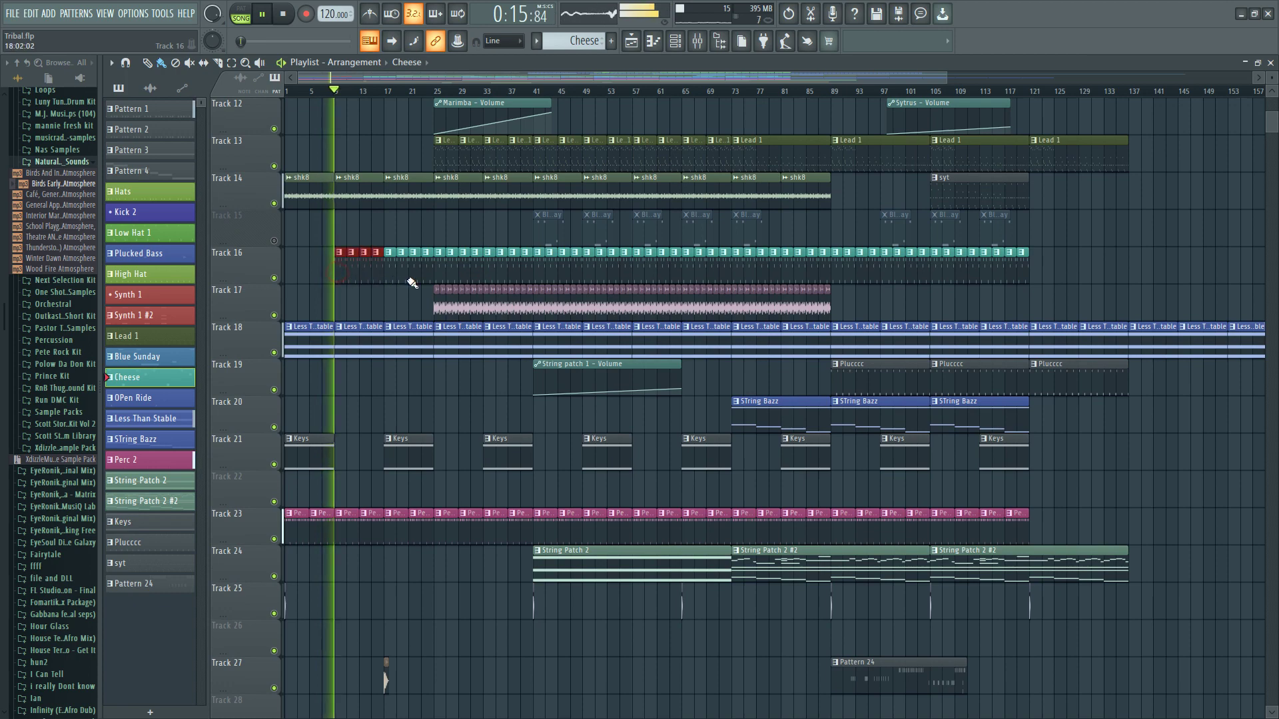
- Move the Marimba volume automation and first Lead 1 clips to bar 17, filling the Lead 1 gap from bar 29 to 37
scroll(433, 277, "up", 5)
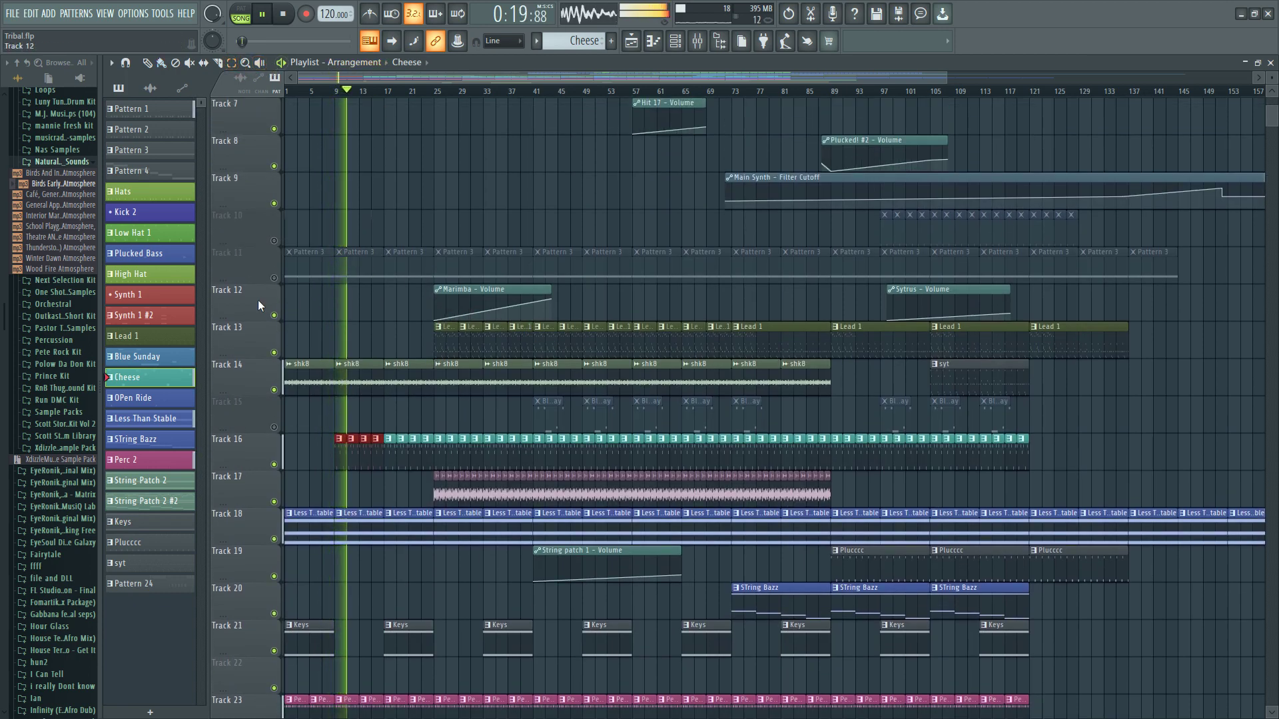
left_click_drag(493, 299, 439, 348)
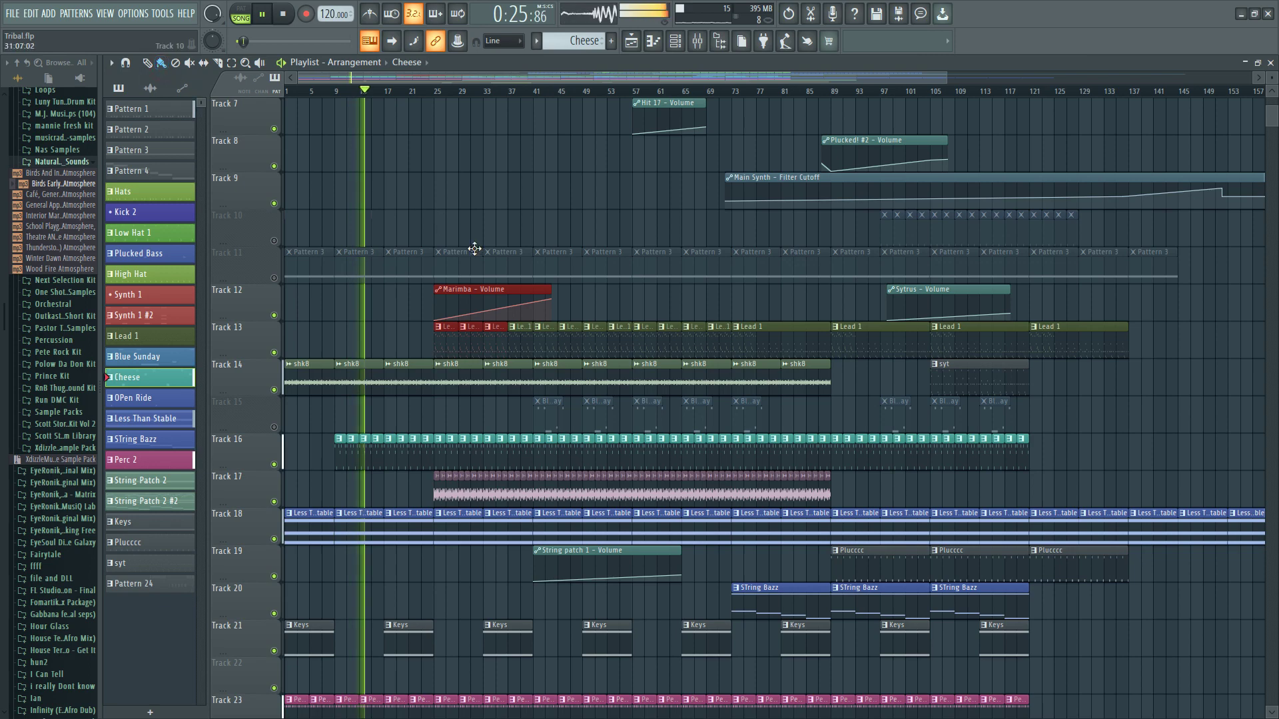
left_click_drag(486, 290, 434, 291)
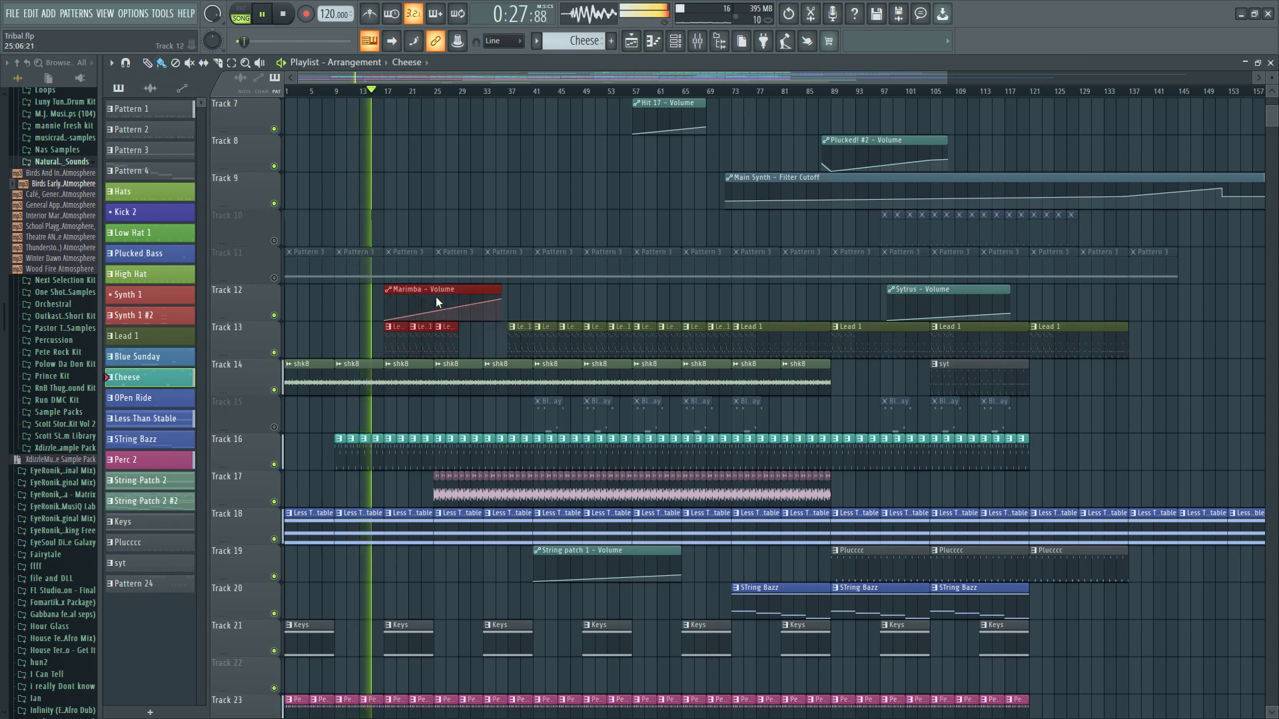
left_click(518, 347)
left_click(496, 346)
- Move the String patch 1 volume automation on Track 19 and the String Patch 2 clip on Track 24 to bar 25
scroll(526, 346, "down", 6)
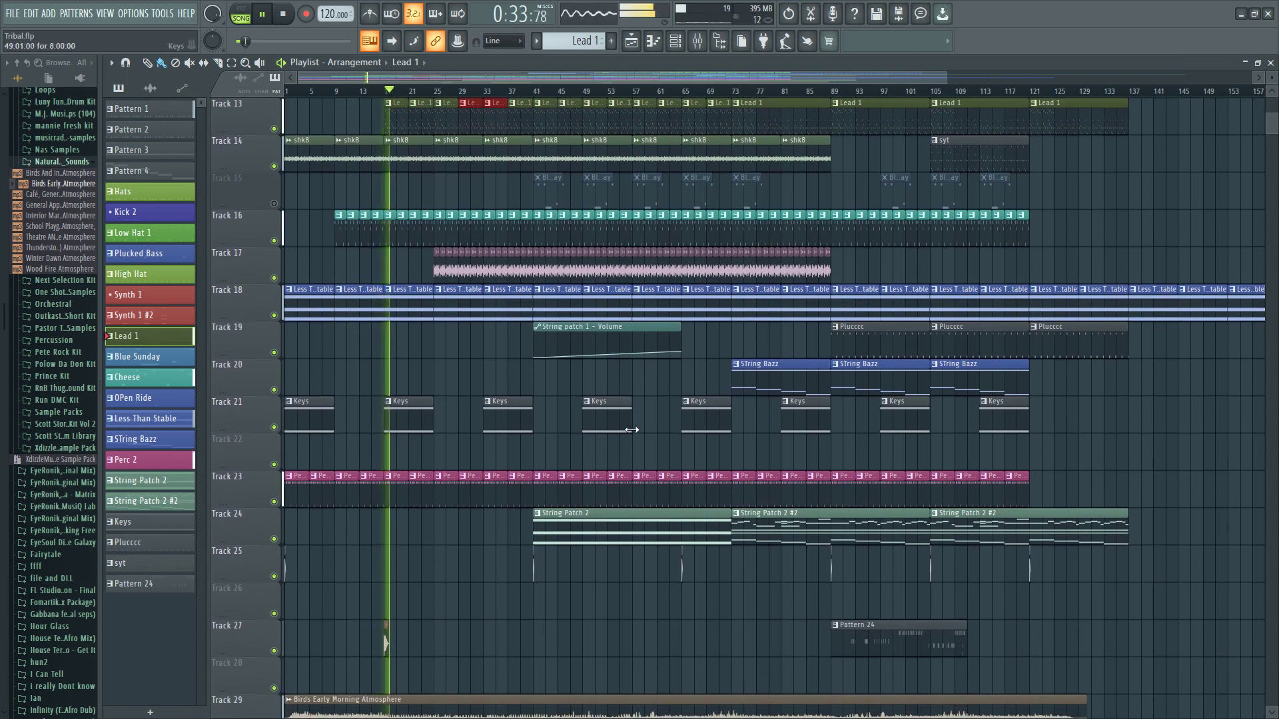
left_click(594, 327)
left_click_drag(593, 327, 544, 327)
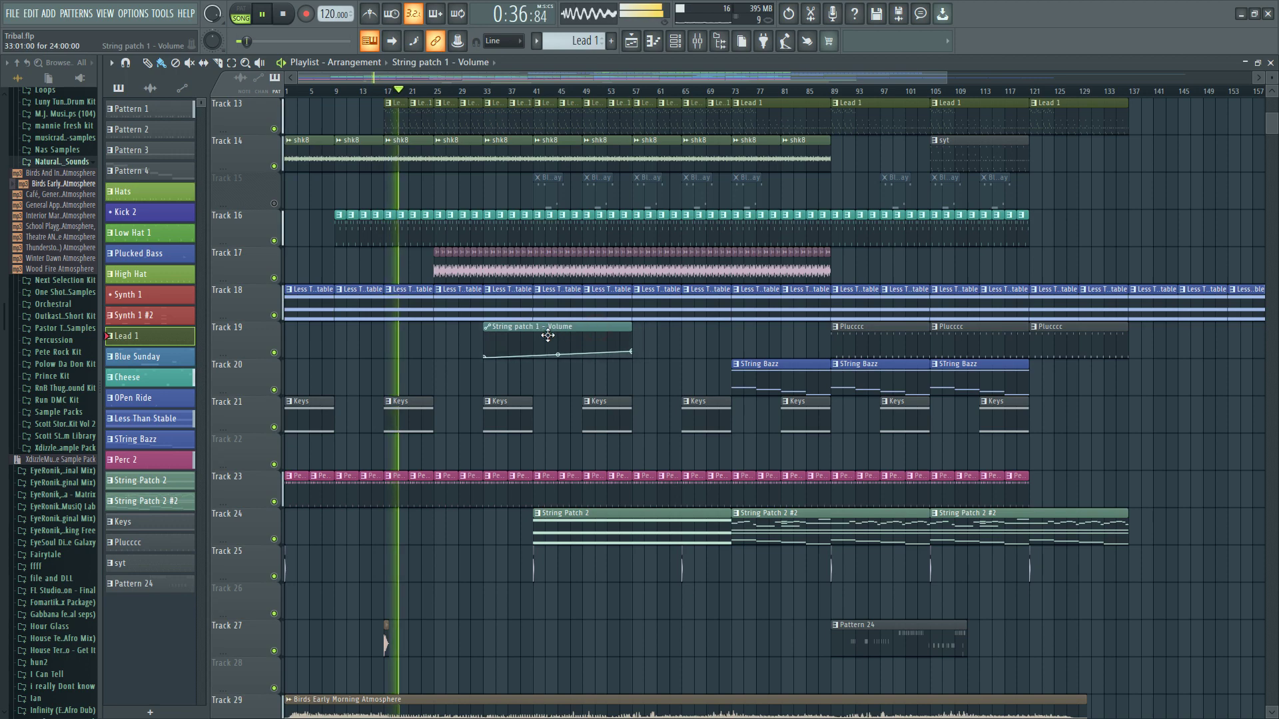
left_click(566, 525)
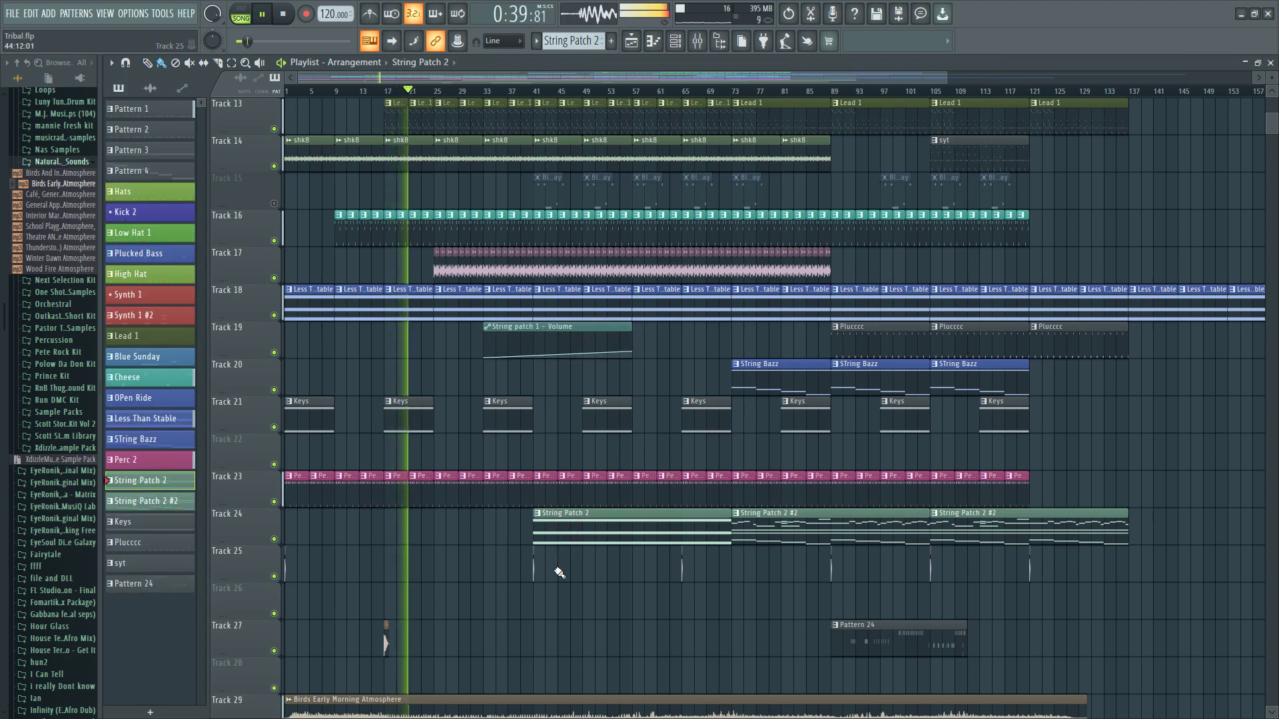
left_click_drag(603, 526, 503, 531)
left_click_drag(544, 339, 494, 339)
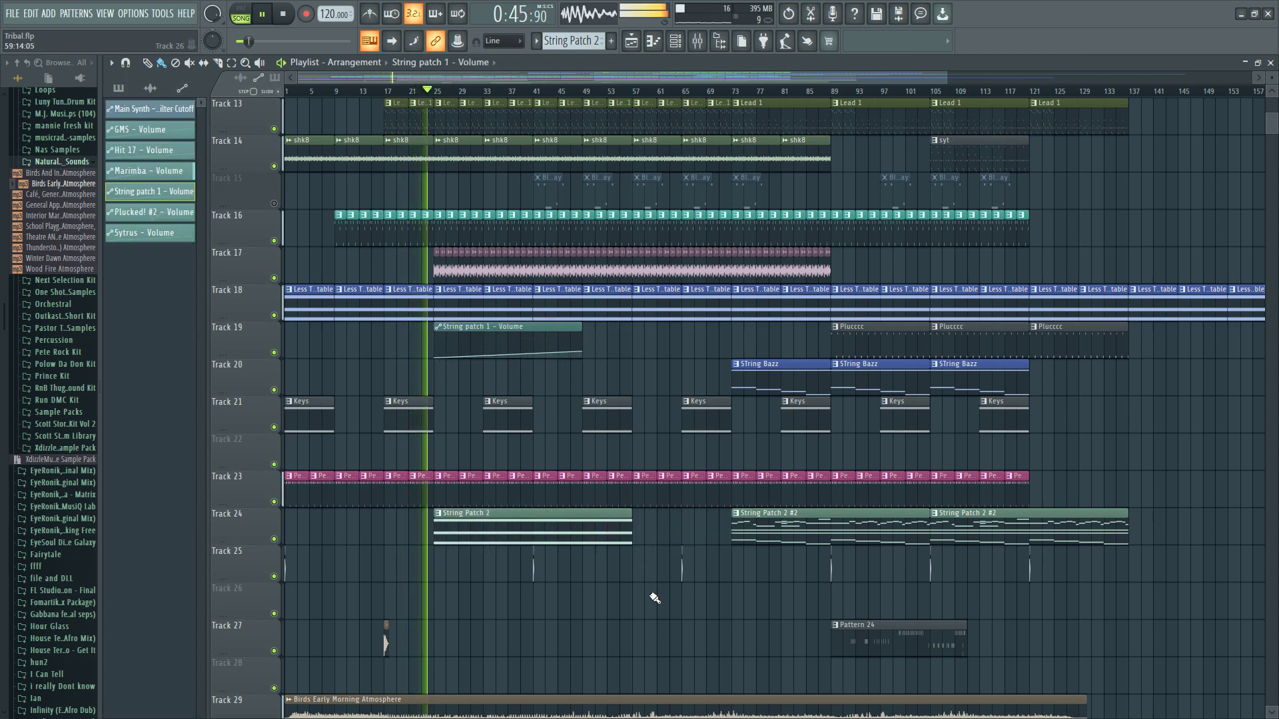
scroll(635, 608, "up", 2)
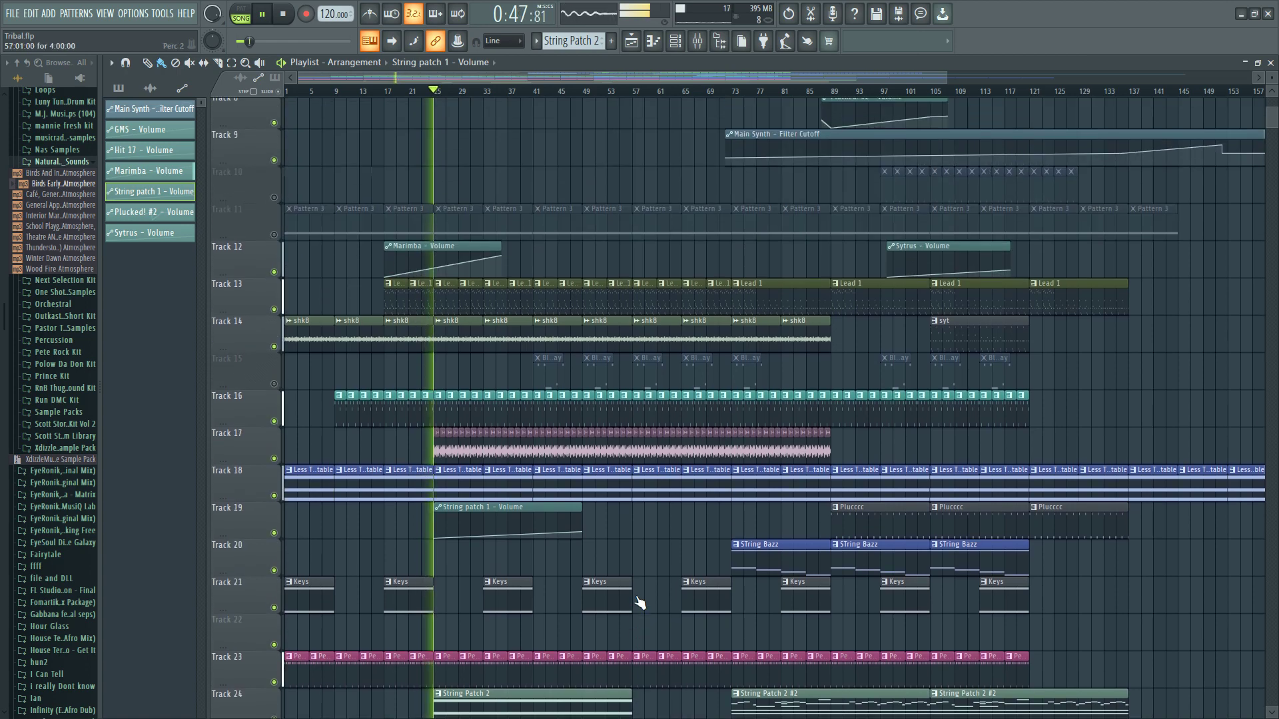
scroll(633, 532, "down", 5)
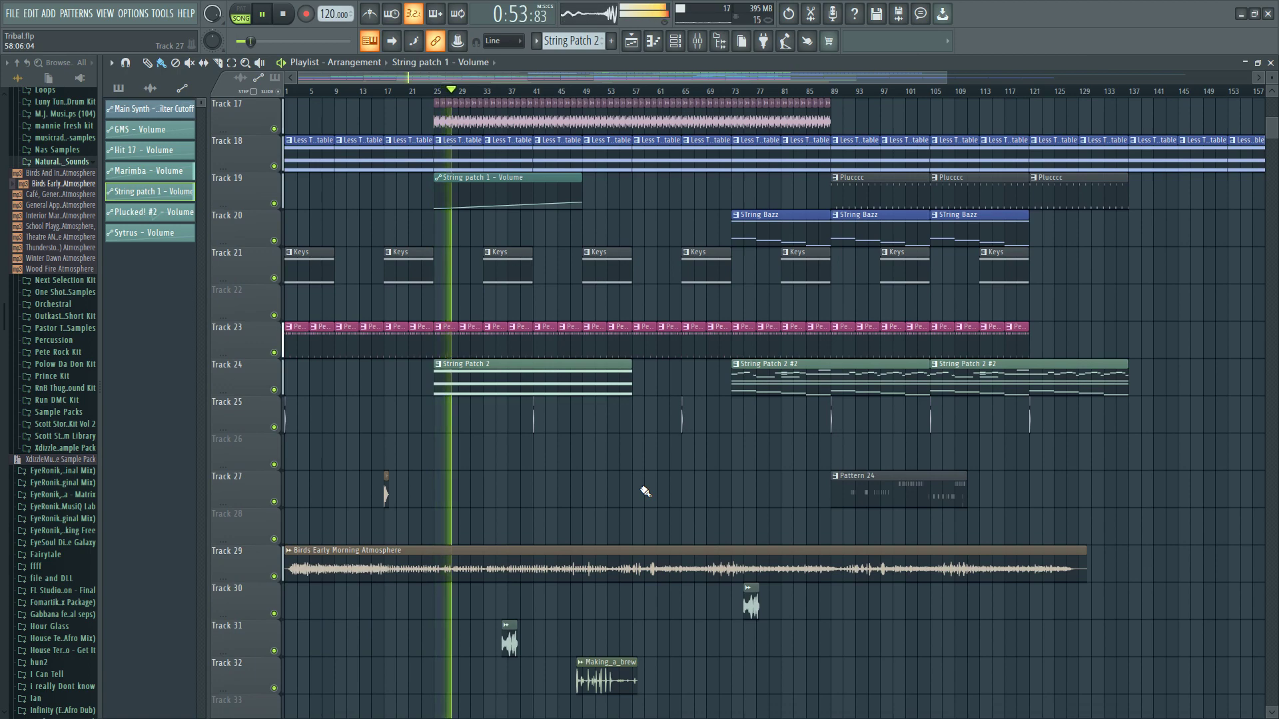
- Place a Pattern 24 clip on Track 26 at bar 37 and slice it at bar 41
scroll(645, 491, "up", 2)
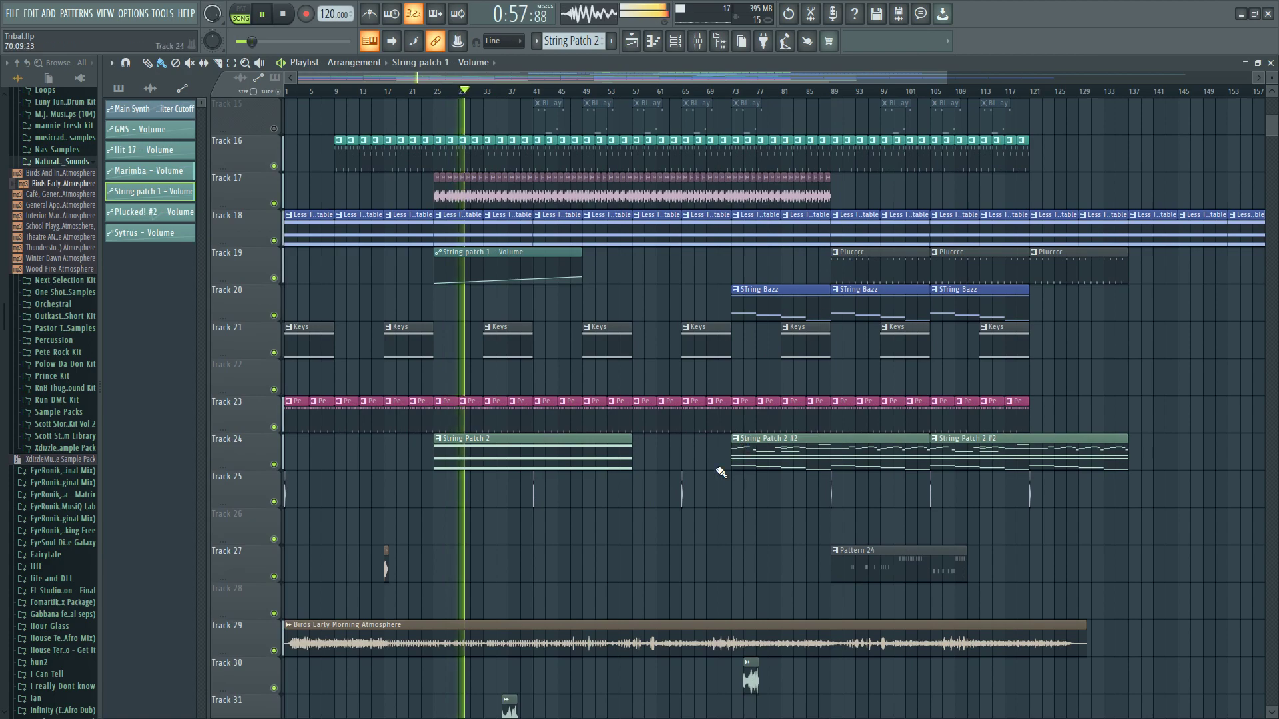
scroll(670, 490, "up", 5)
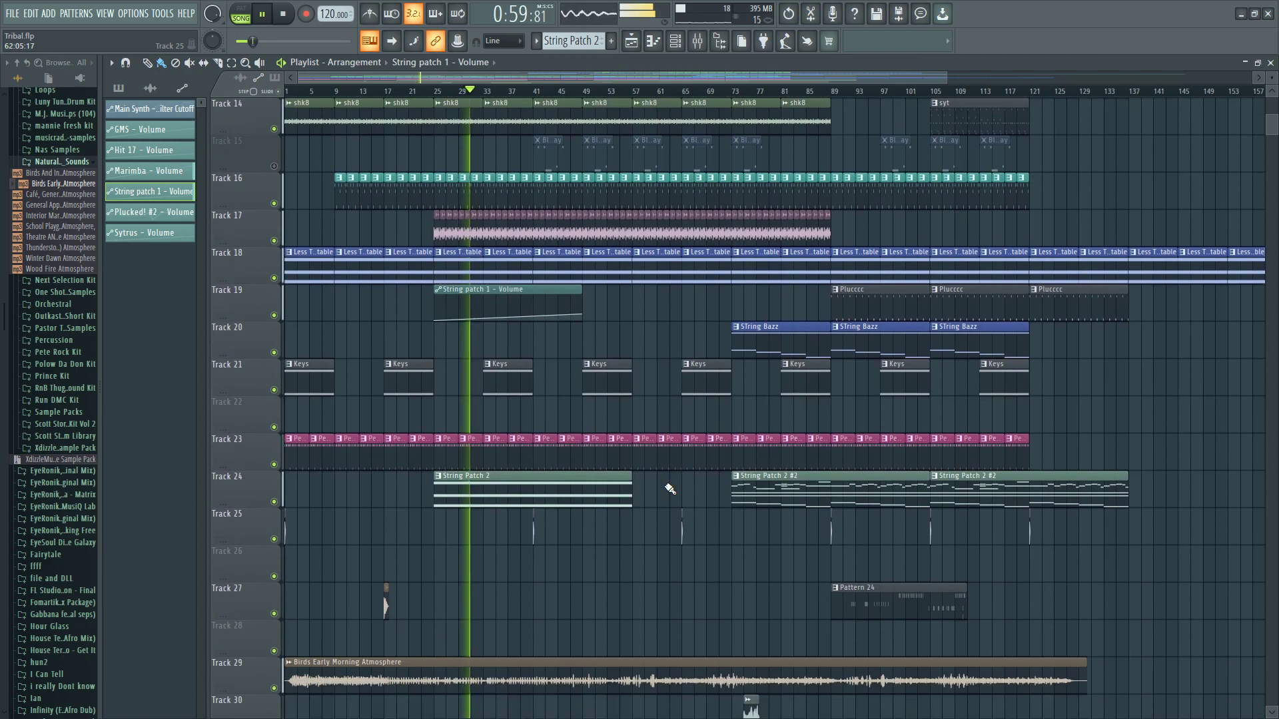
scroll(670, 490, "down", 10)
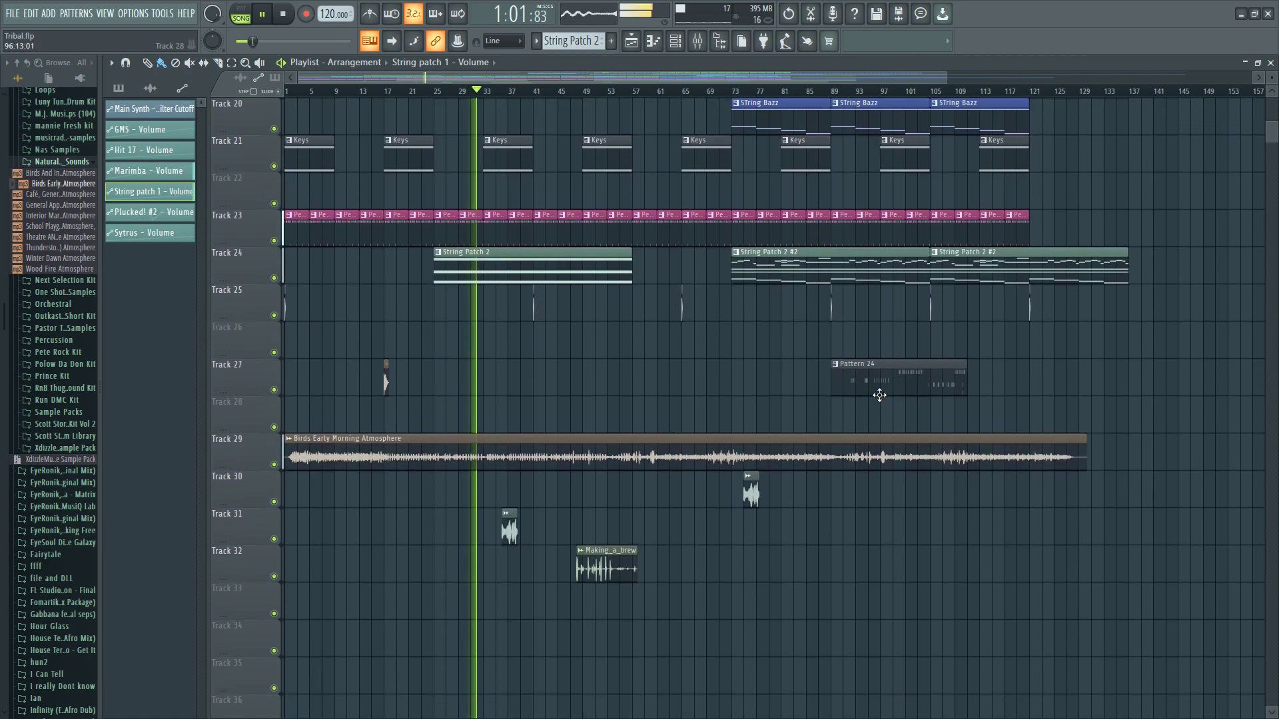
left_click(876, 380)
mouse_move(665, 417)
left_mouse_down()
mouse_move(615, 351)
mouse_move(561, 343)
left_mouse_up()
left_click(218, 62)
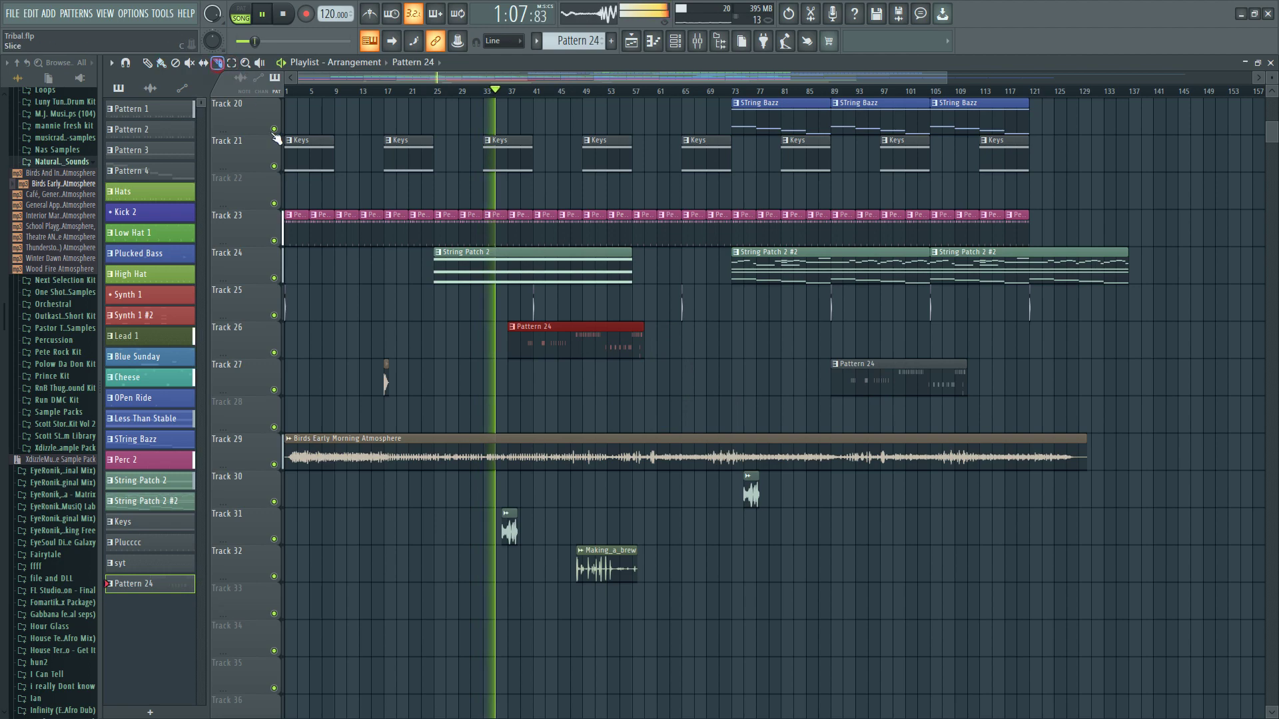
left_click_drag(533, 321, 546, 366)
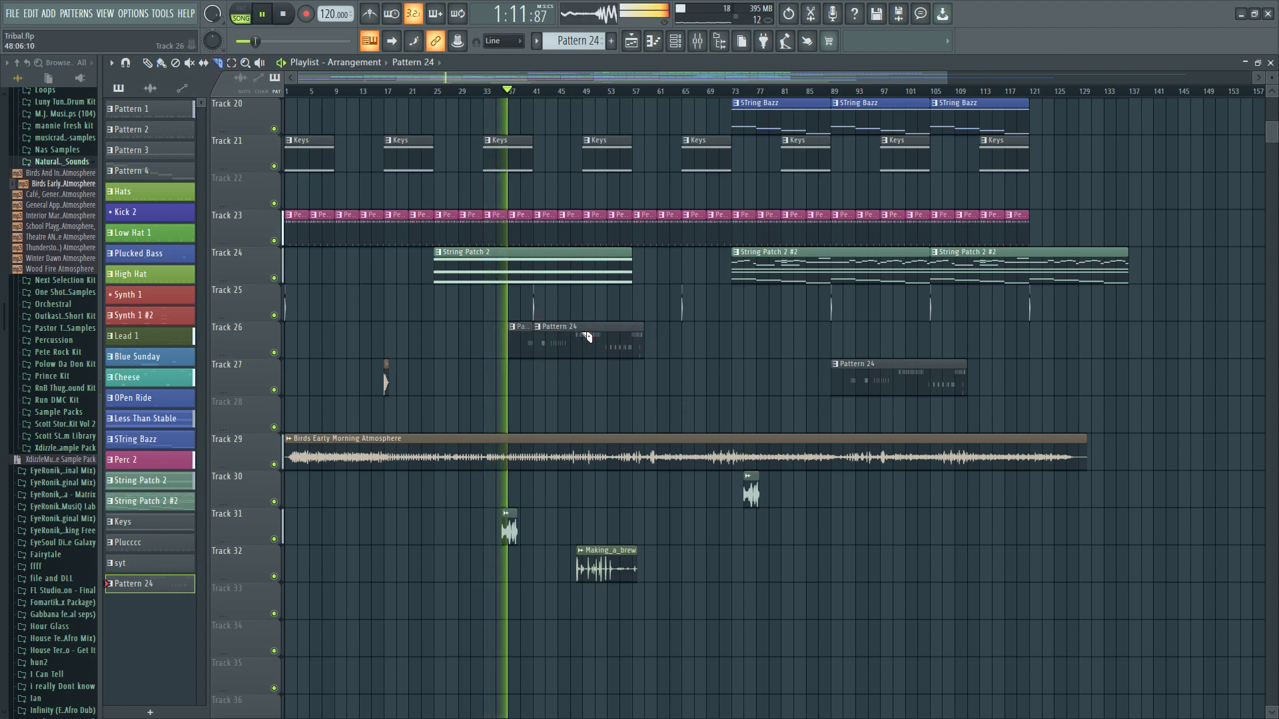
- Move the second Pattern 24 piece on Track 26 to bar 47, slice it at bar 49, and shift the remainder to bar 54
key("b")
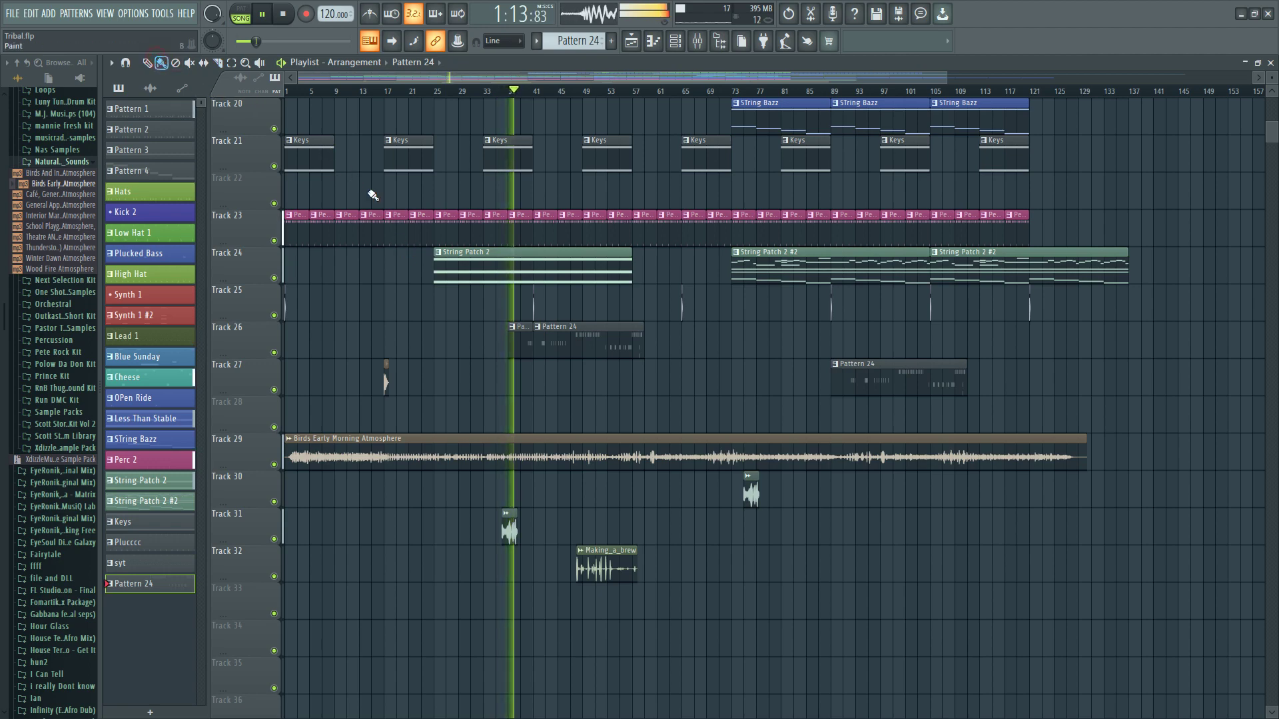
left_click_drag(562, 348, 600, 349)
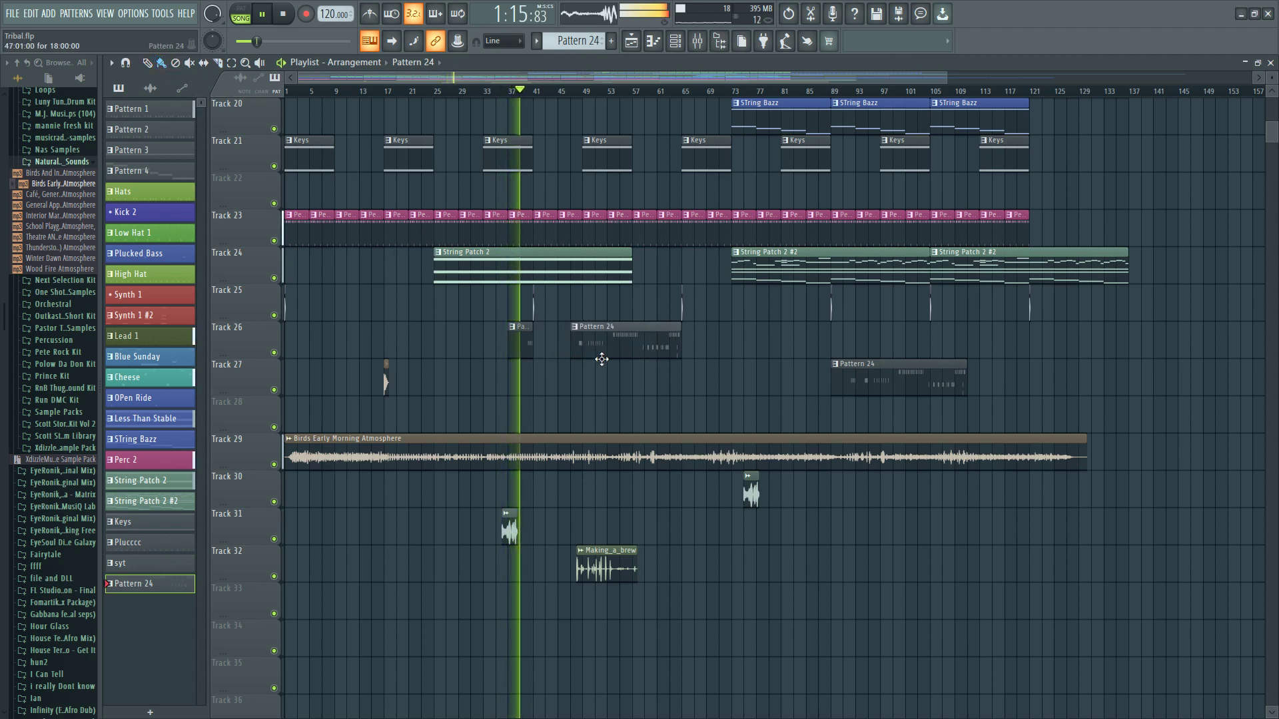
left_click(218, 62)
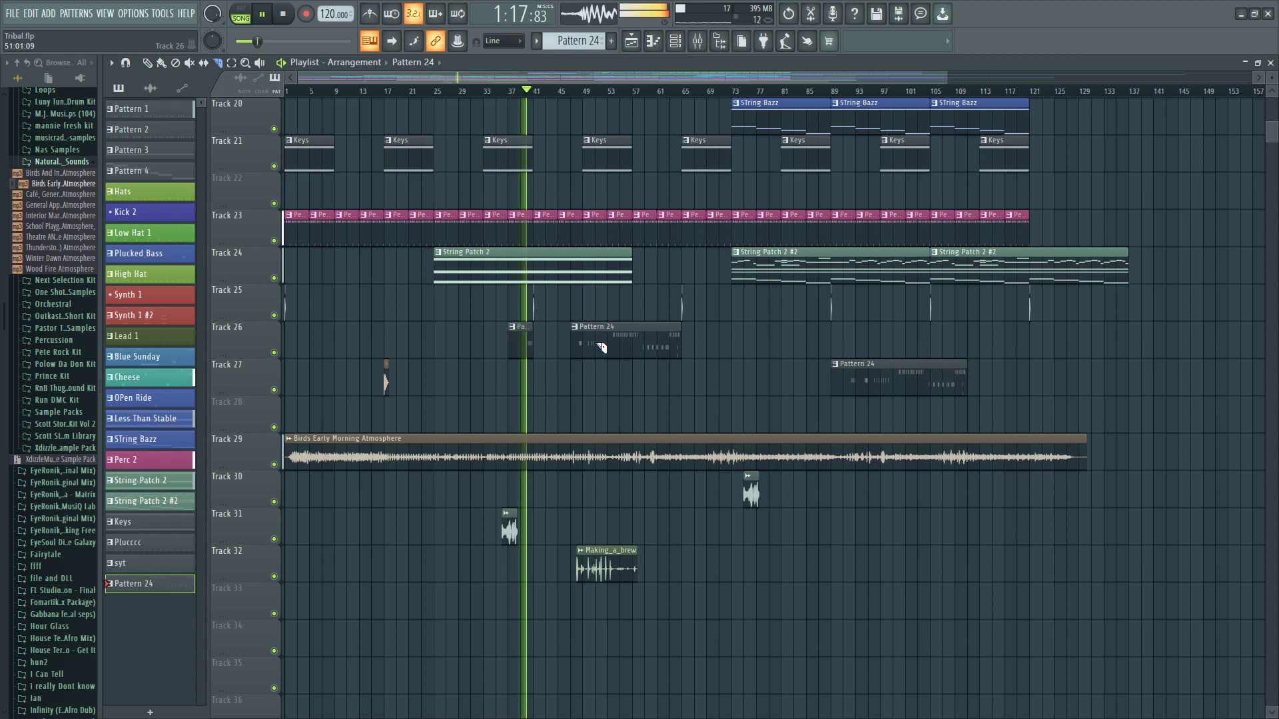
mouse_move(582, 333)
left_mouse_down()
mouse_move(581, 365)
mouse_move(641, 354)
left_mouse_up()
left_click(162, 62)
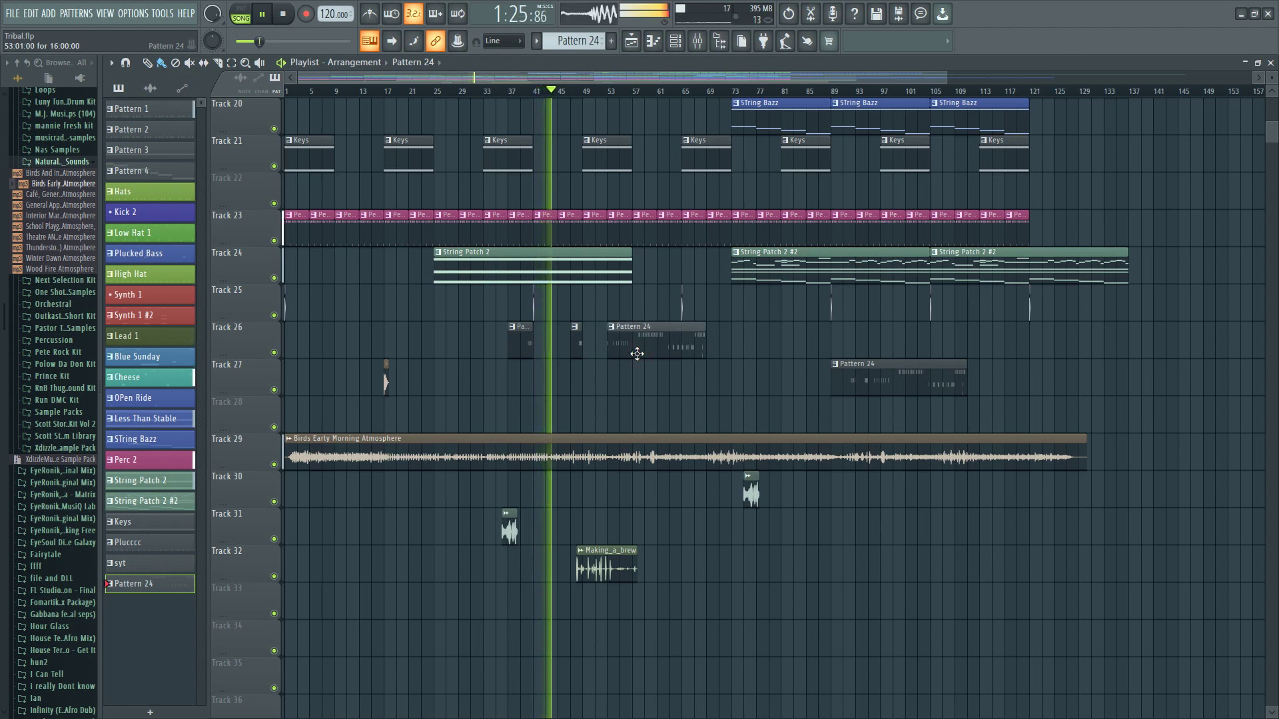
- Add another String Patch 2 clip on Track 24 at bar 57 and trim its end to bar 73
scroll(740, 272, "up", 5)
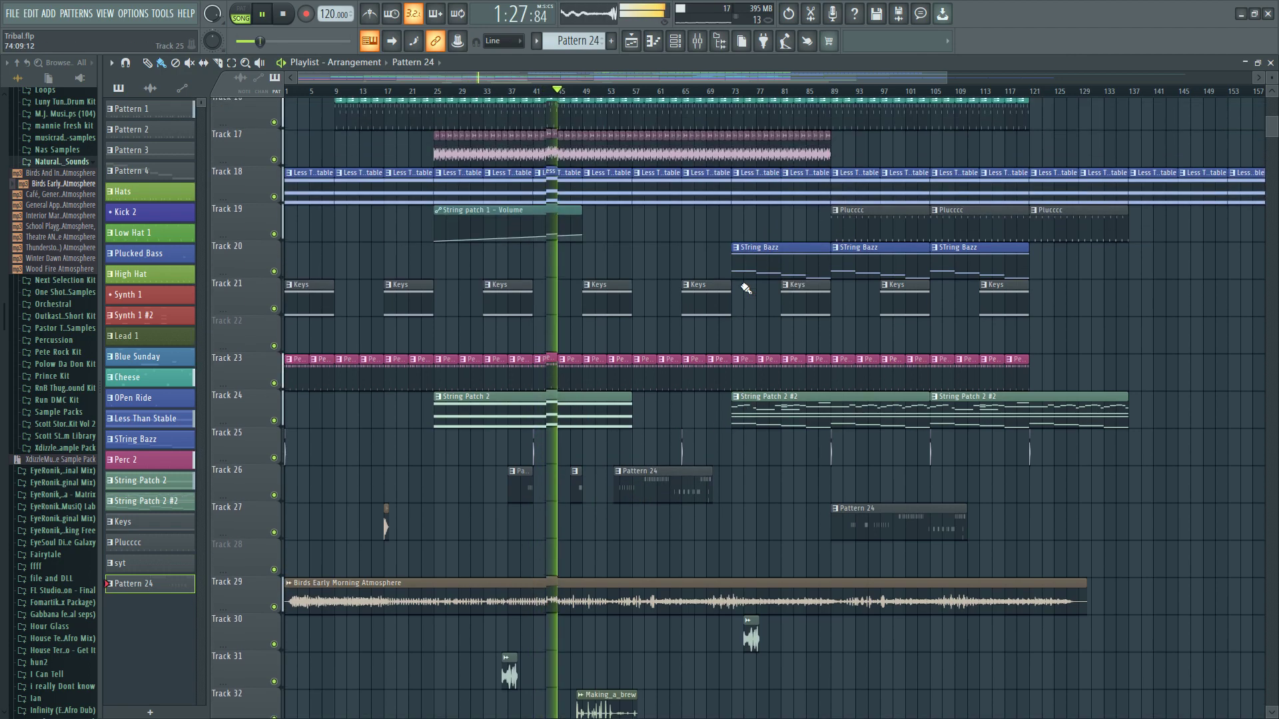
scroll(758, 310, "down", 2)
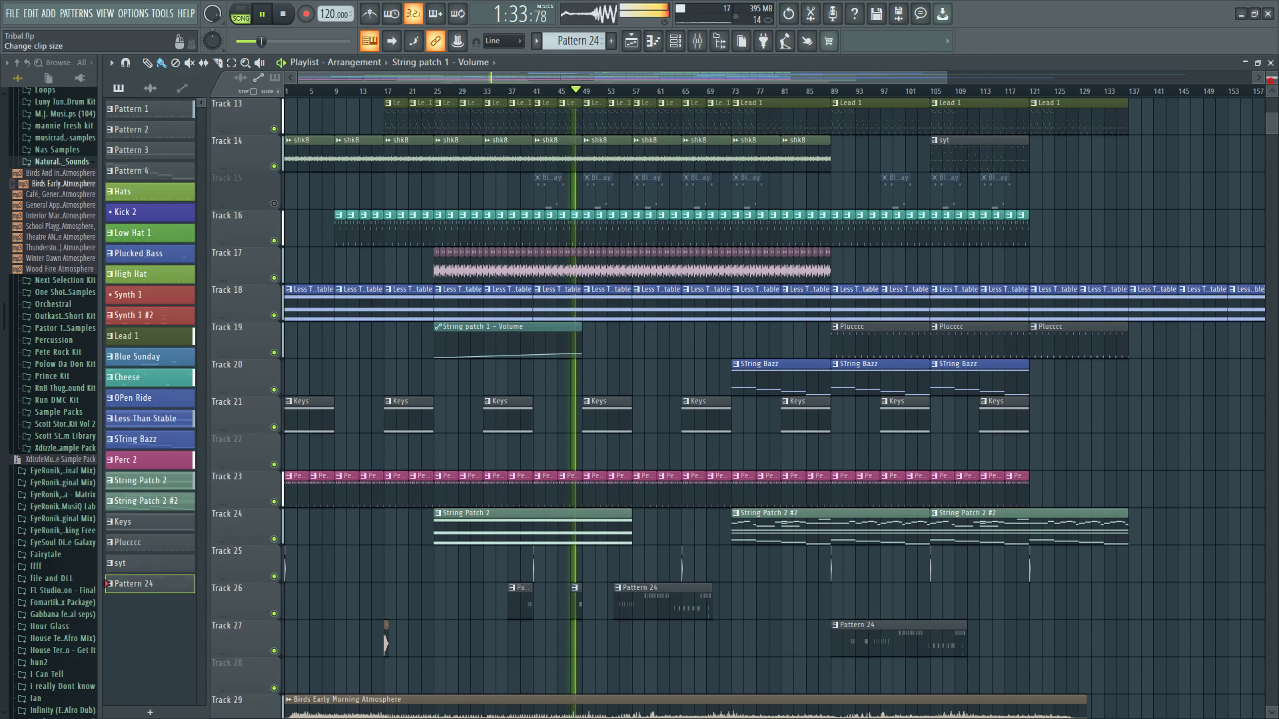
scroll(893, 365, "up", 2)
scroll(893, 365, "down", 3)
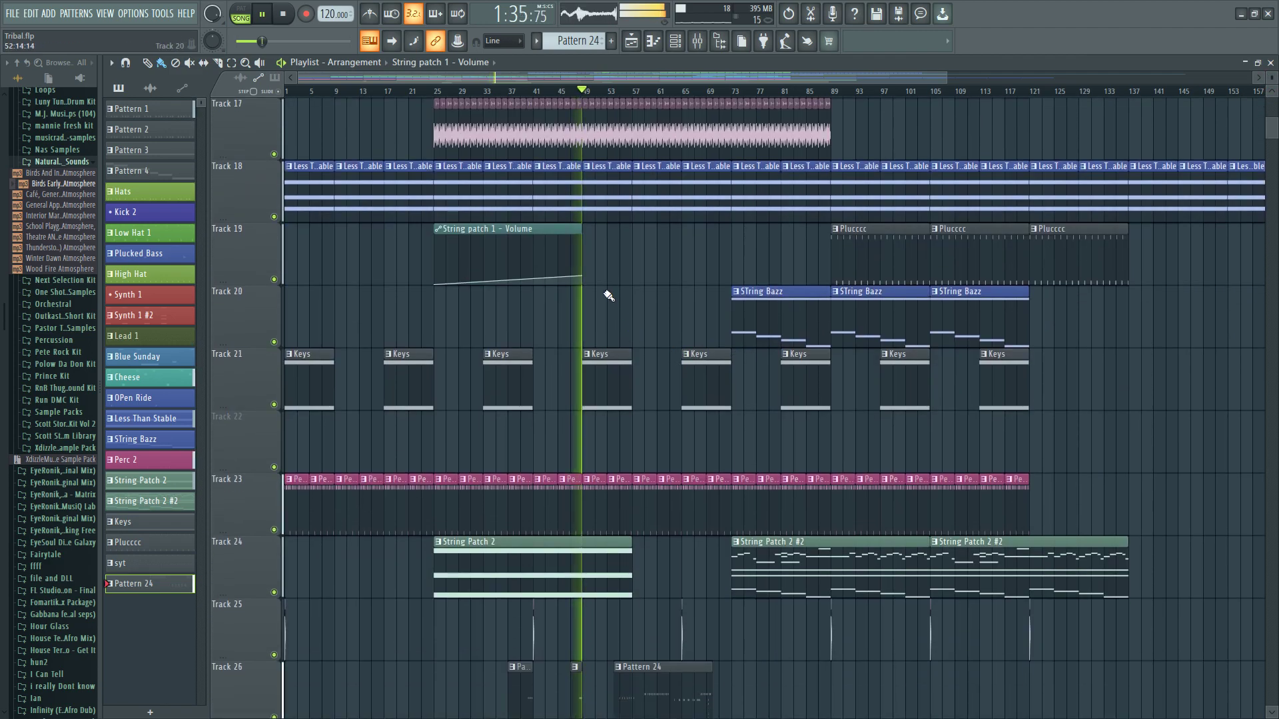
scroll(772, 373, "down", 3)
scroll(799, 466, "up", 3)
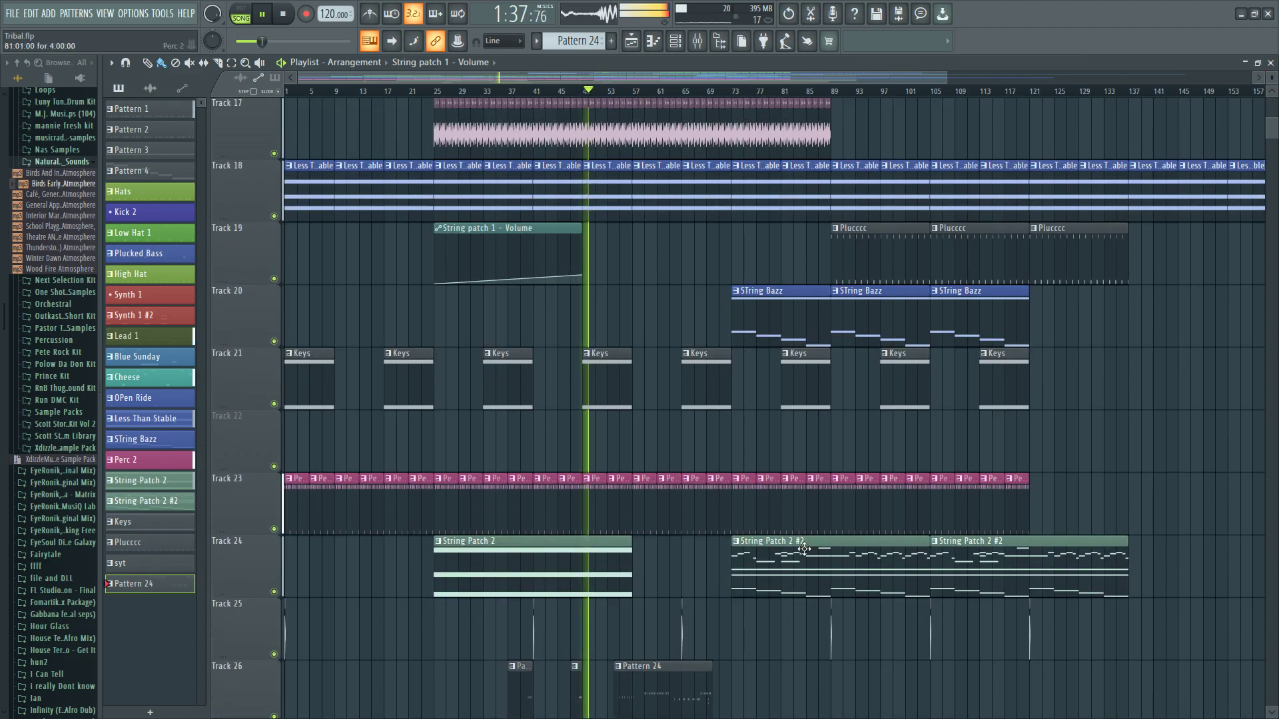
left_click_drag(816, 548, 803, 548)
left_click_drag(763, 554, 819, 559)
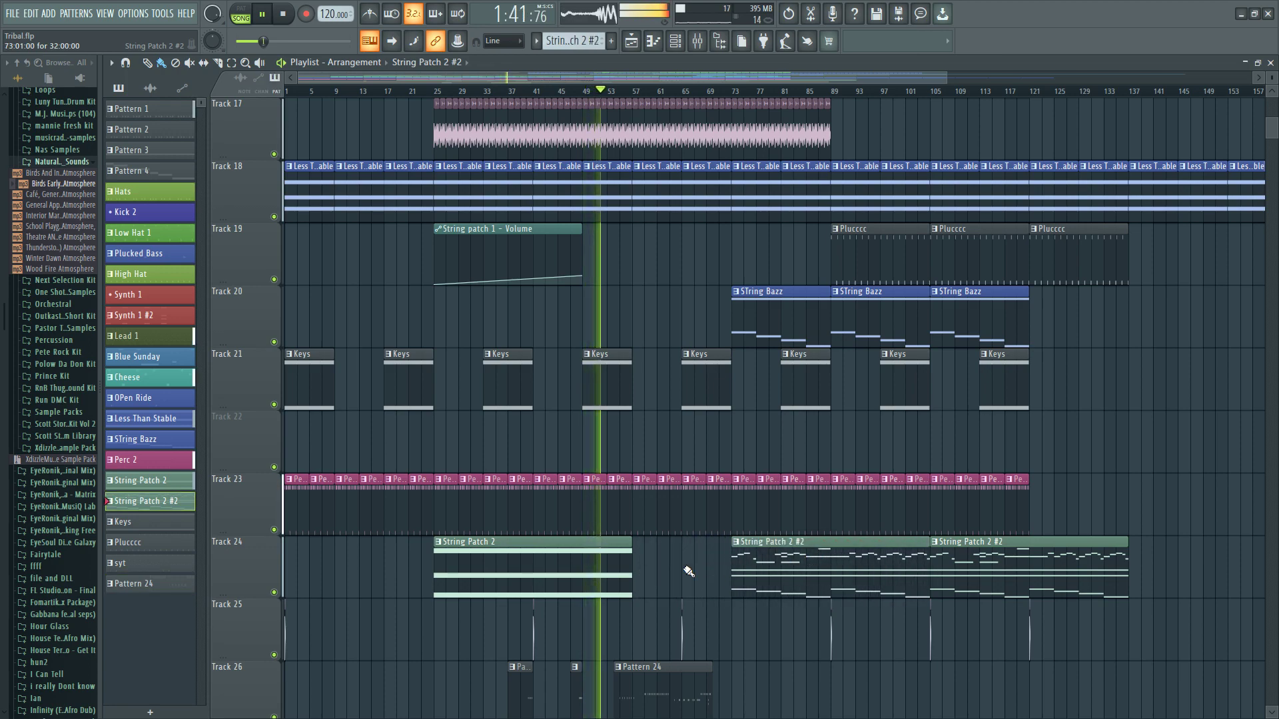
left_click(623, 583)
left_click(941, 694)
left_click_drag(1009, 698, 706, 550)
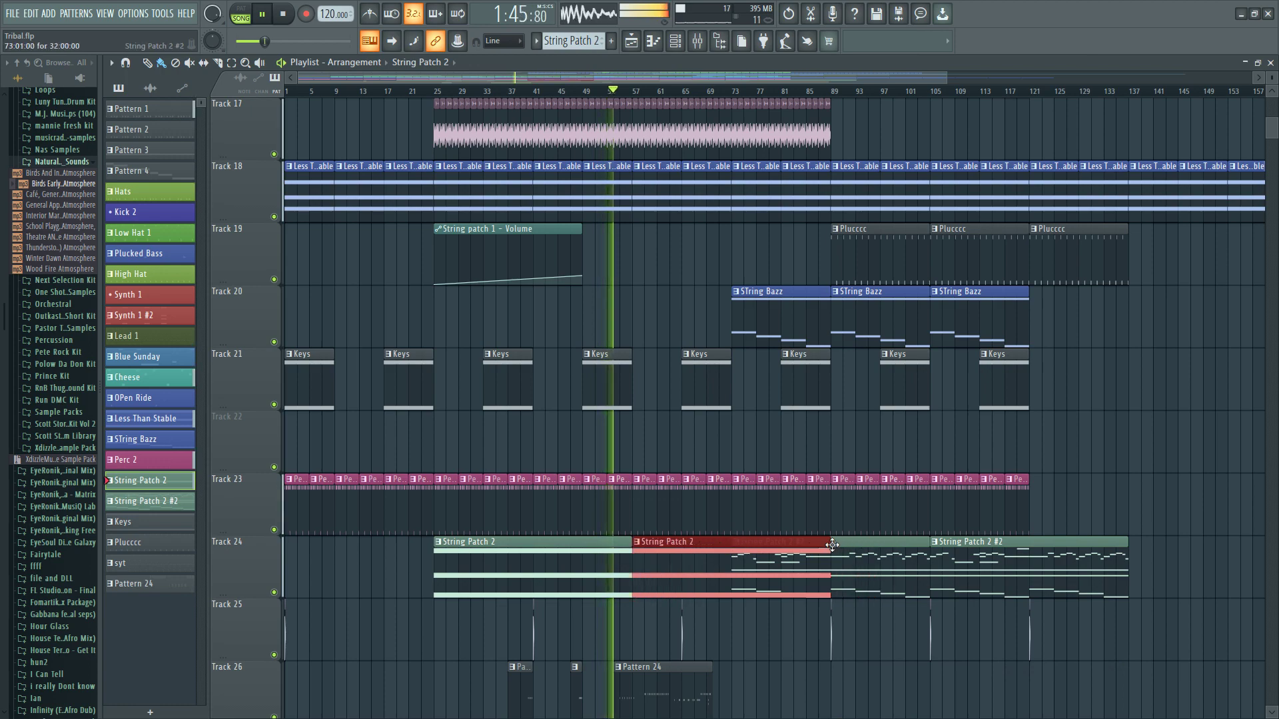
left_click_drag(831, 545, 729, 544)
- Play the song on while examining the clip layout across all playlist tracks
scroll(701, 560, "up", 8)
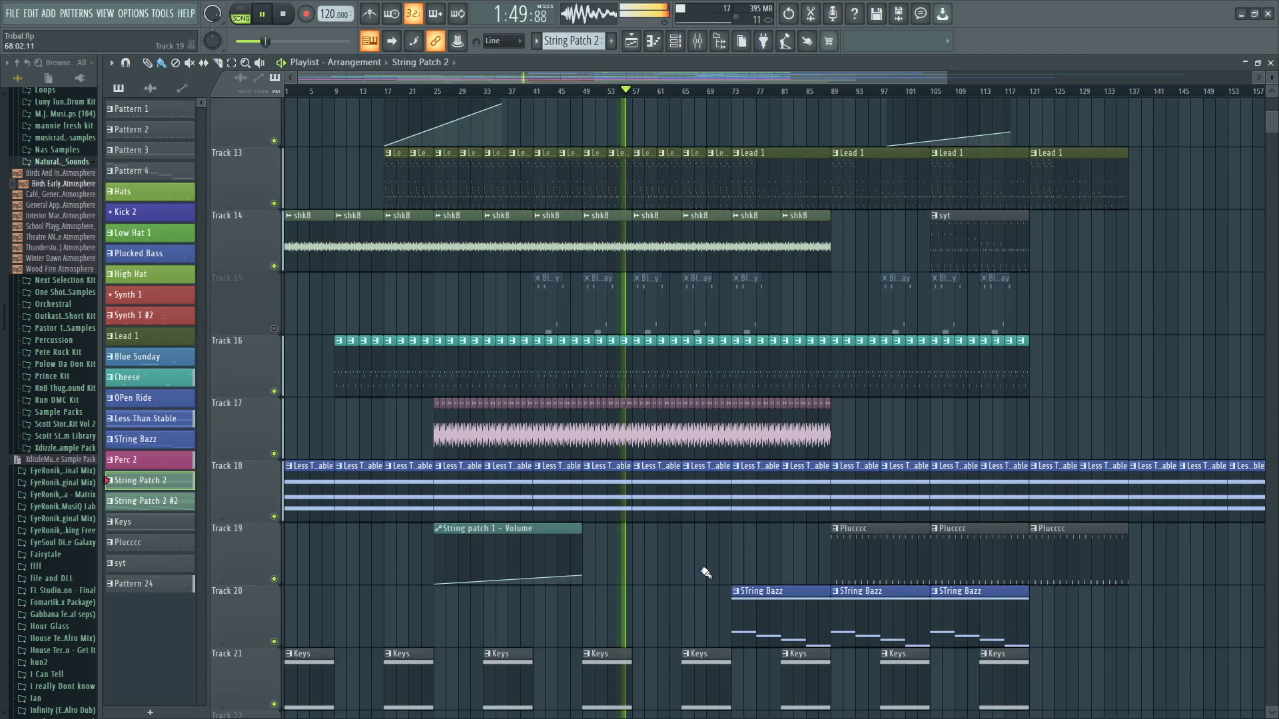
scroll(701, 560, "down", 9)
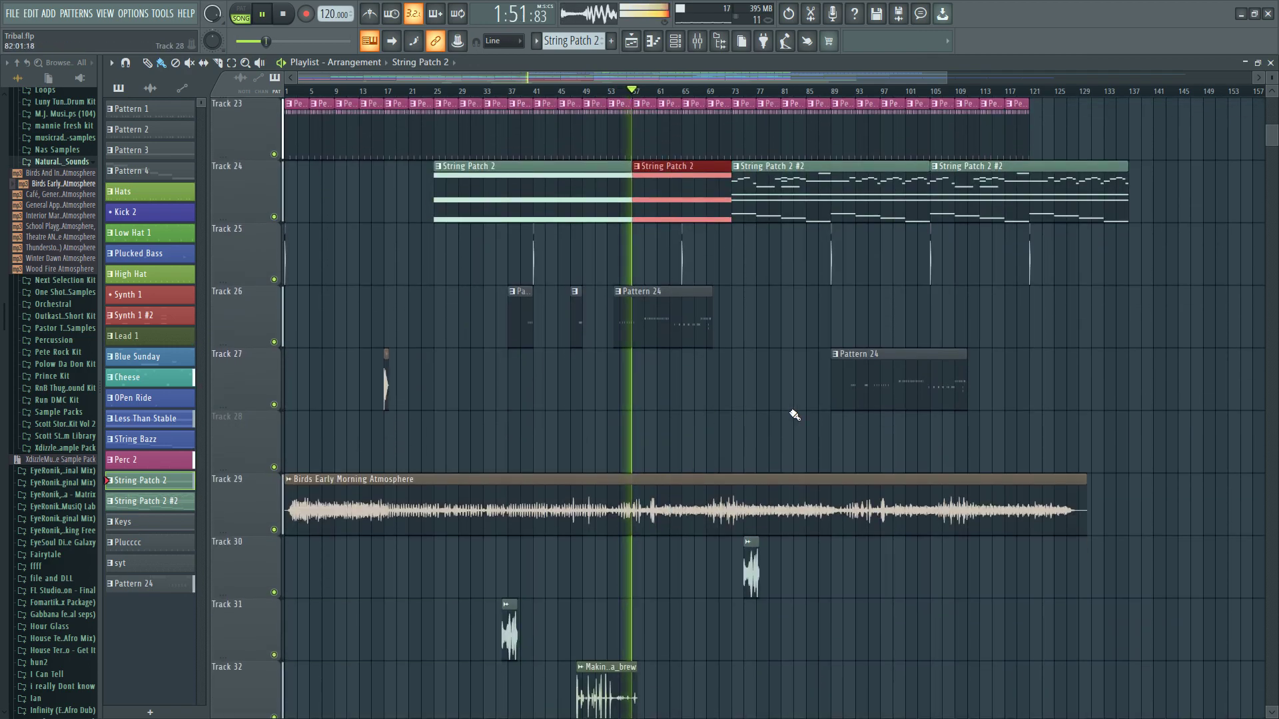
scroll(789, 406, "up", 12)
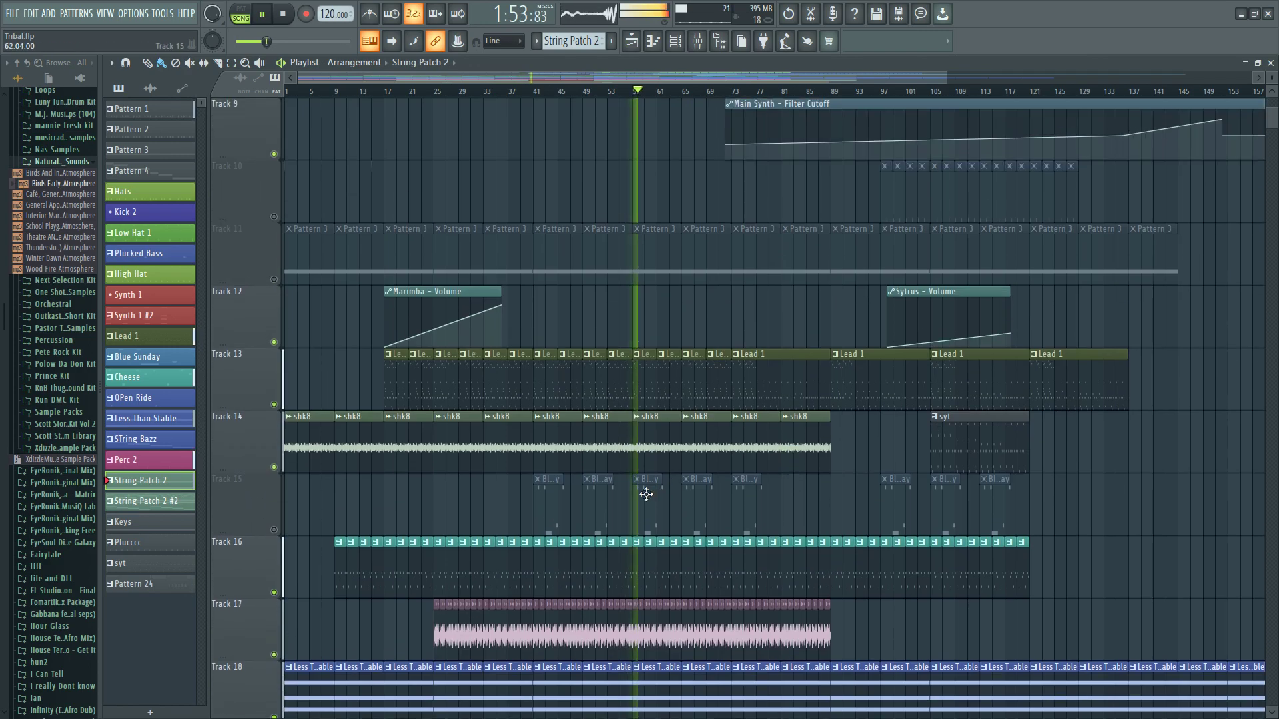
scroll(646, 488, "up", 5)
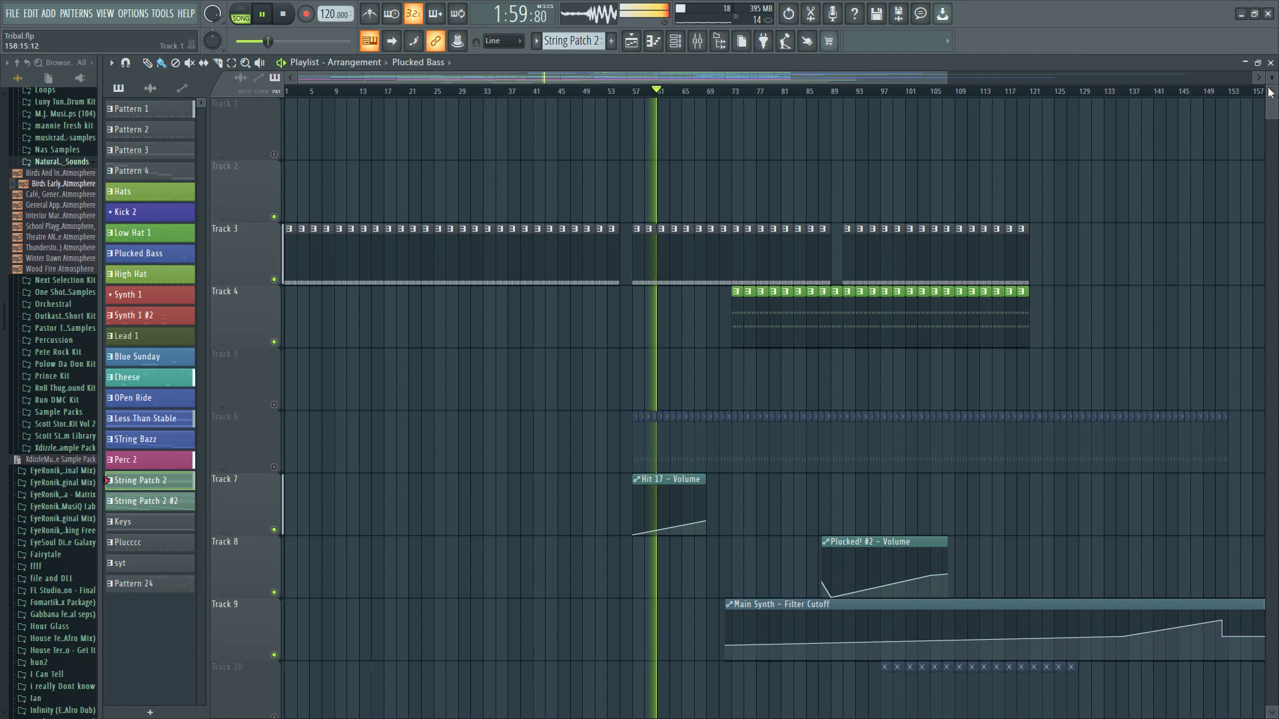
scroll(283, 58, "down", 1)
scroll(1271, 124, "down", 6)
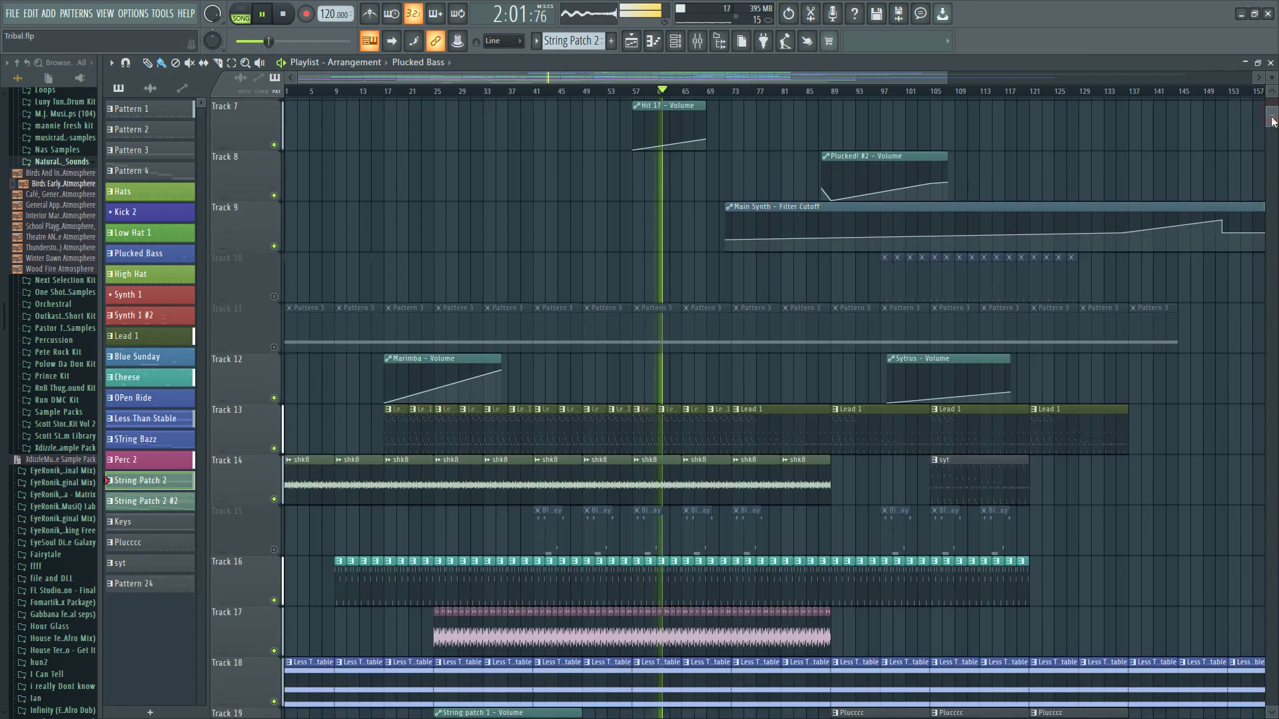
scroll(1271, 124, "down", 7)
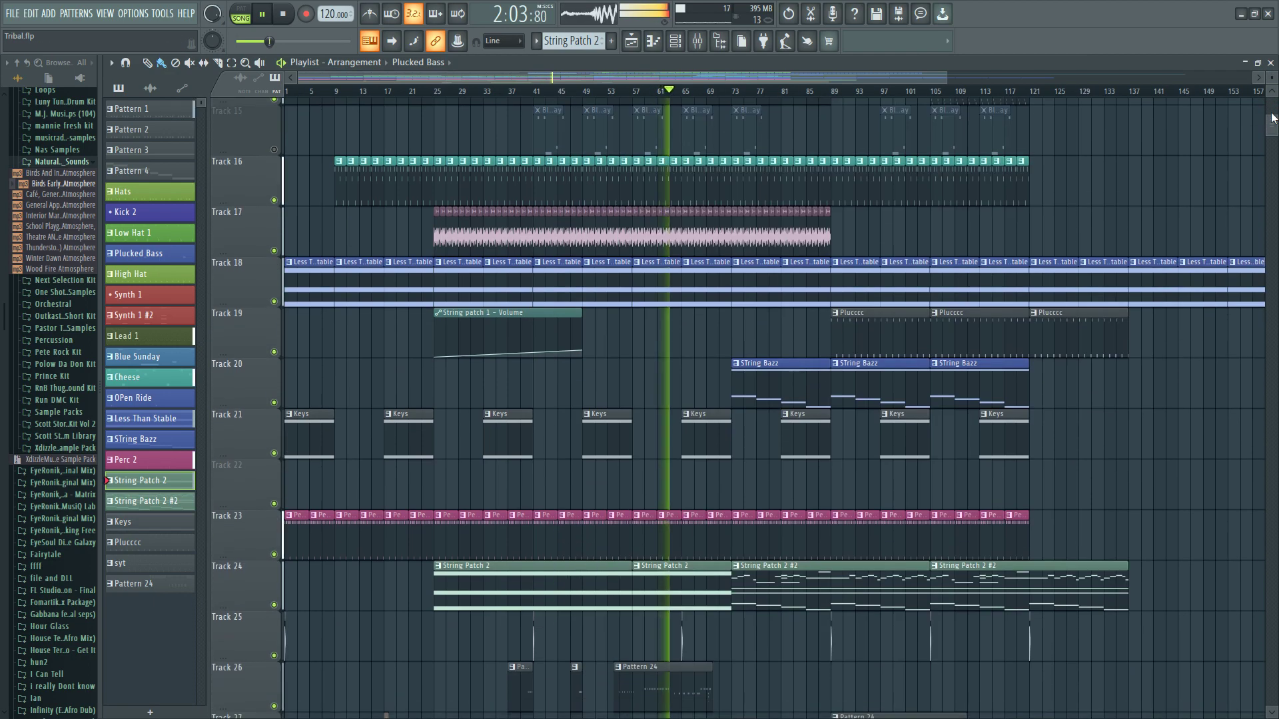
scroll(1272, 131, "down", 5)
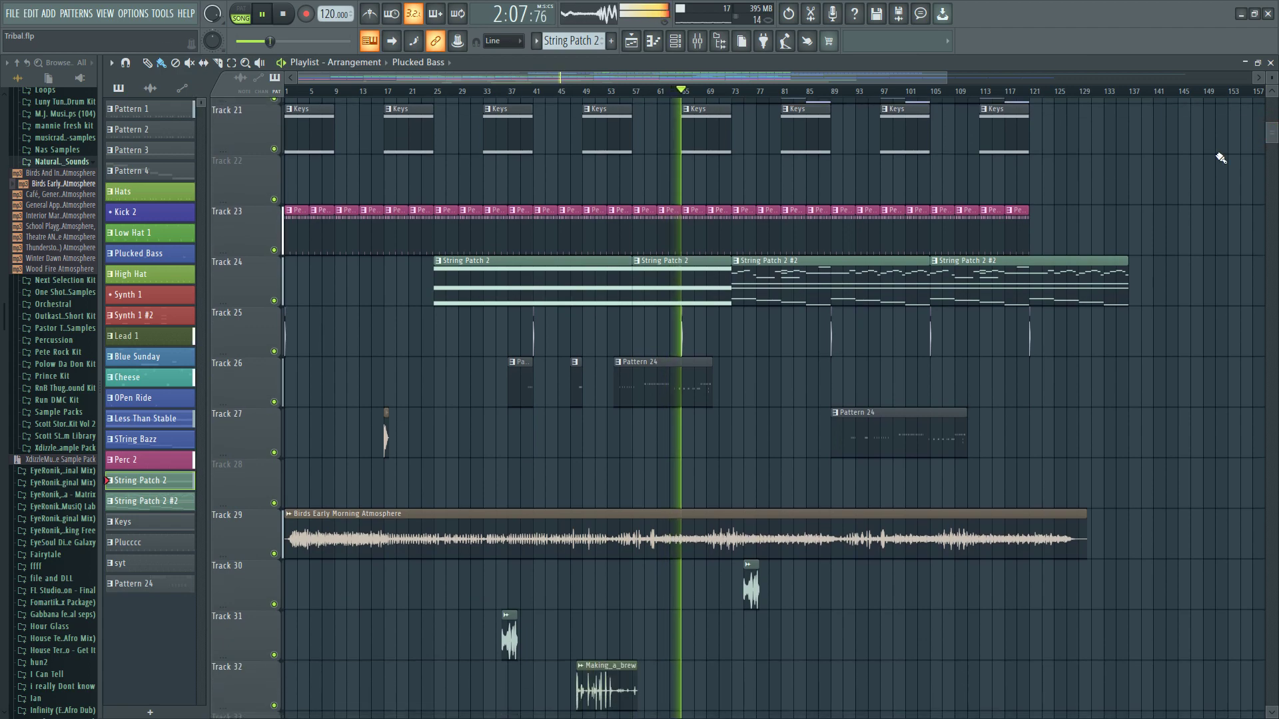
scroll(424, 226, "down", 1)
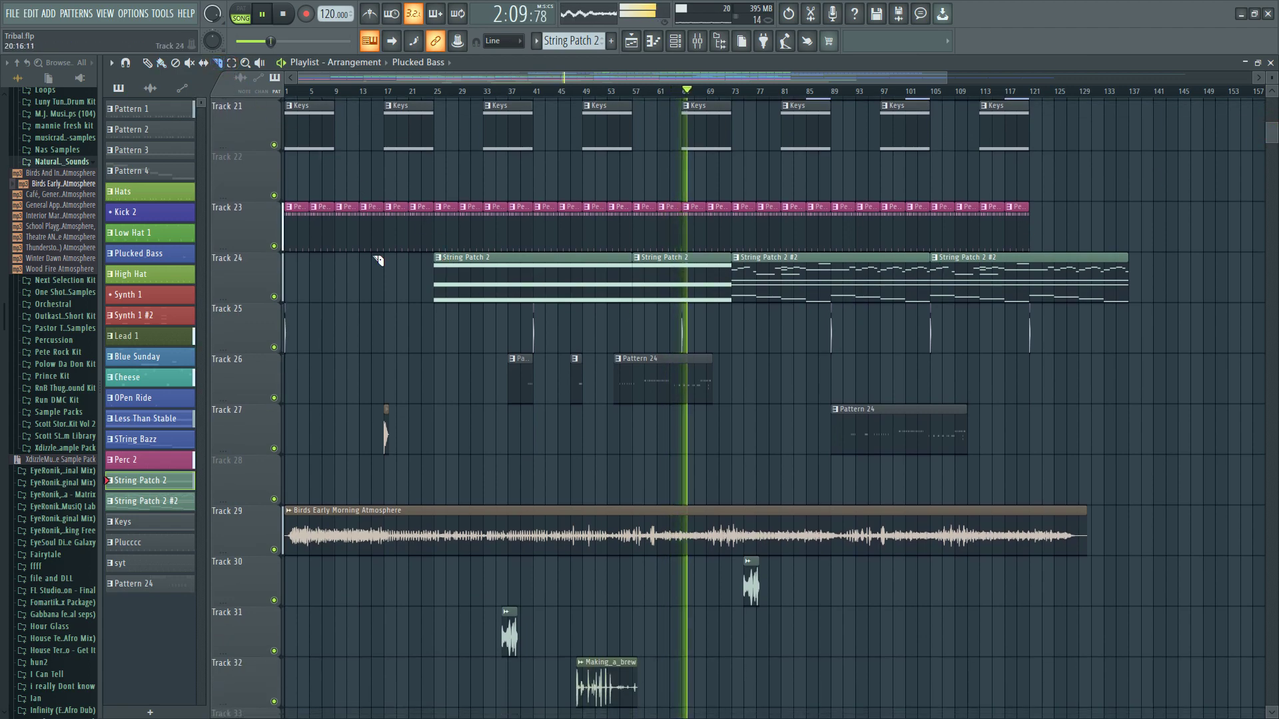
scroll(669, 297, "up", 4)
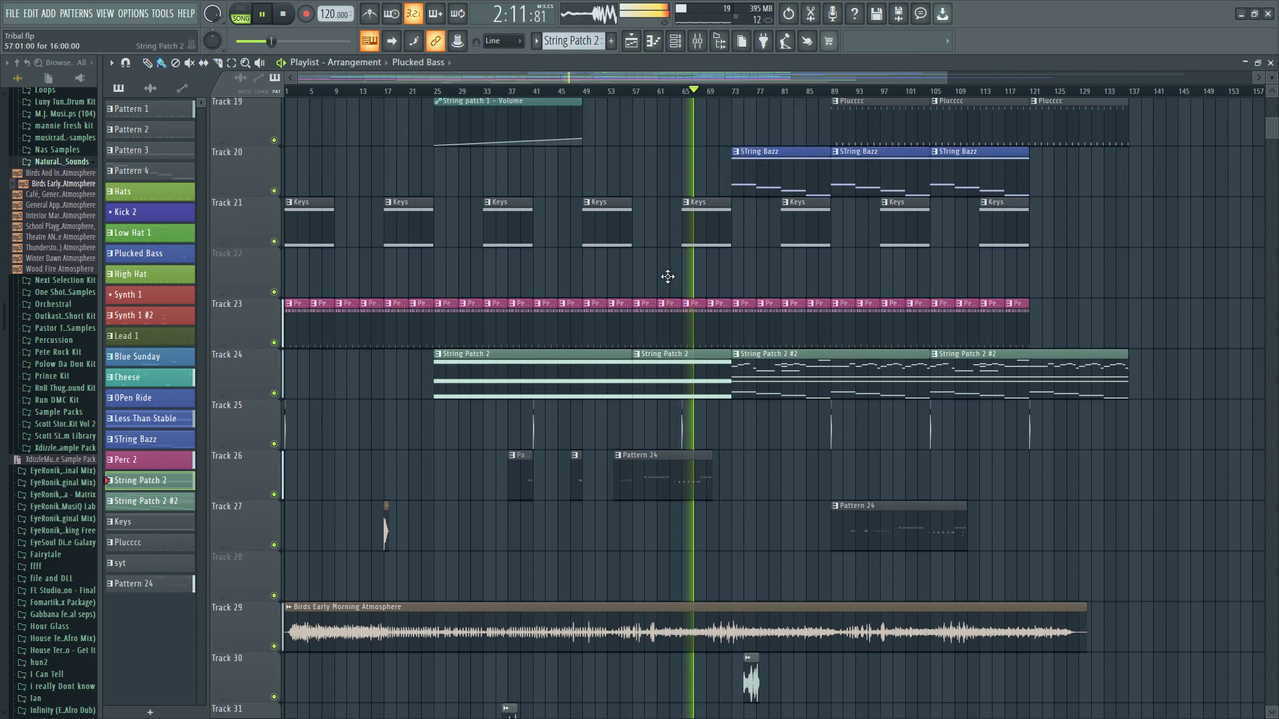
scroll(687, 300, "up", 9)
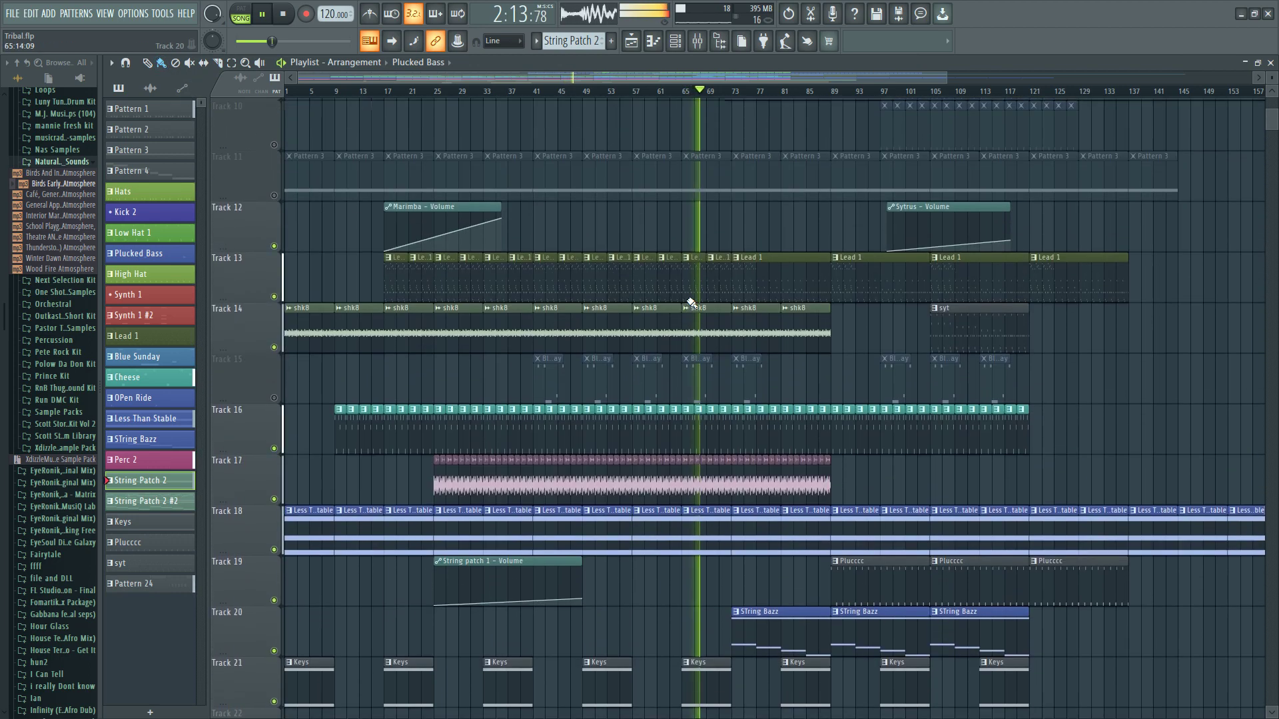
scroll(693, 276, "down", 8)
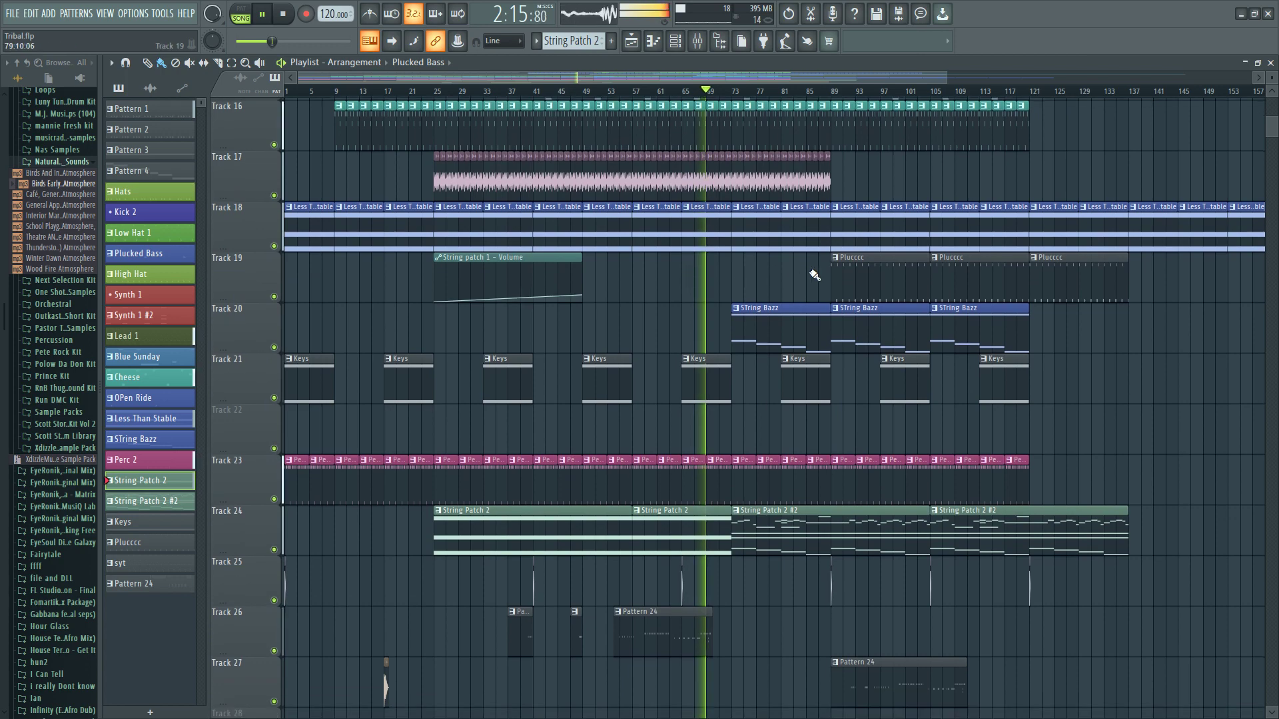
scroll(819, 274, "up", 9)
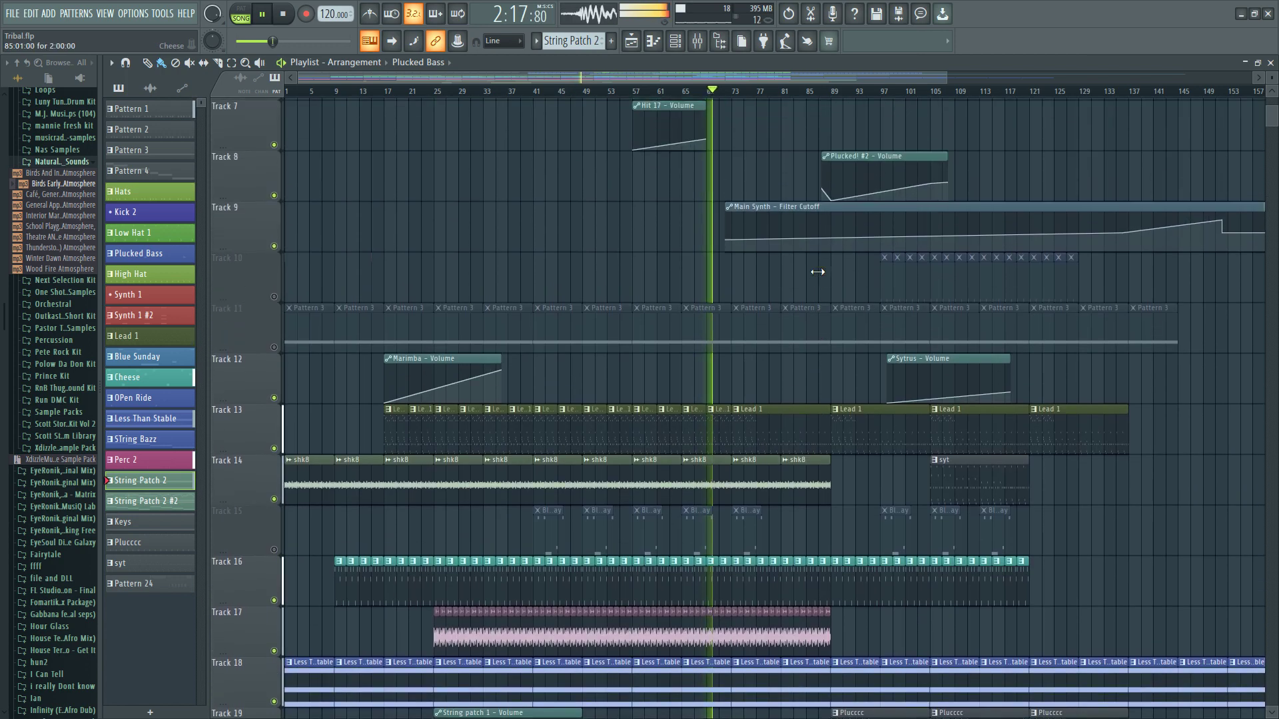
scroll(817, 271, "up", 6)
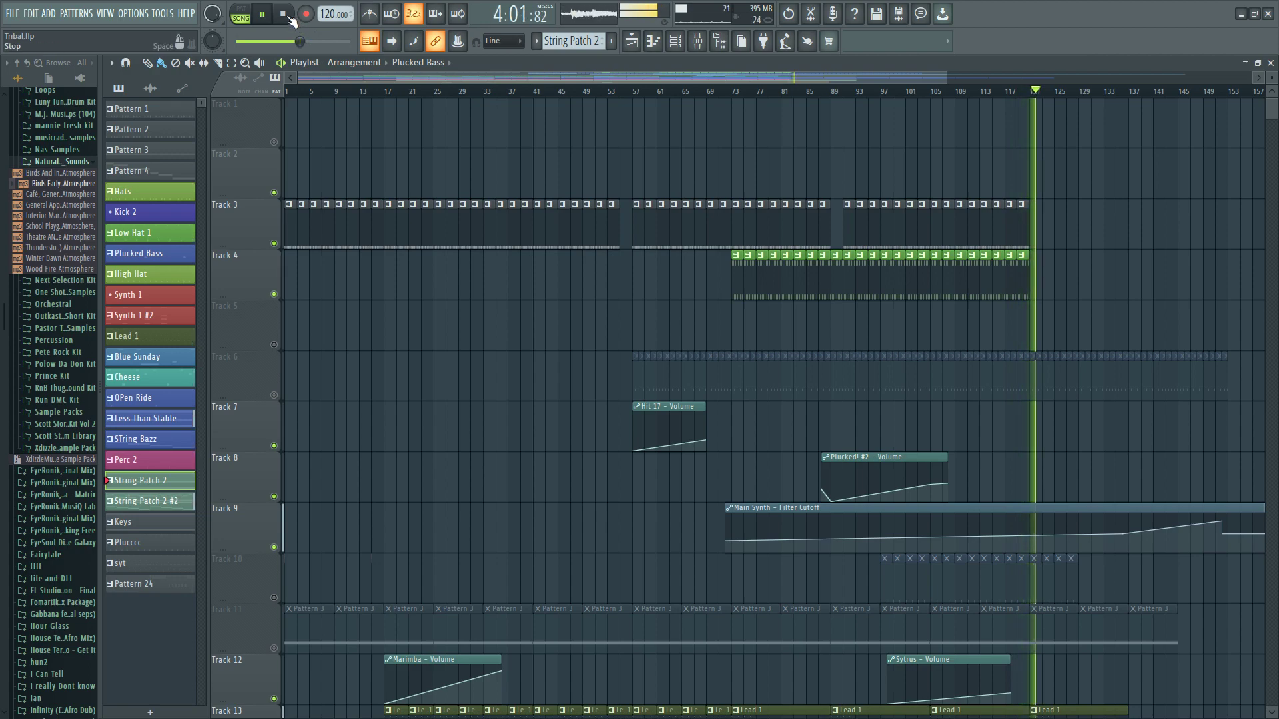
- Shorten the Plucked! #2 volume automation clip on Track 8 to end at bar 105, and stop playback
scroll(957, 408, "down", 6)
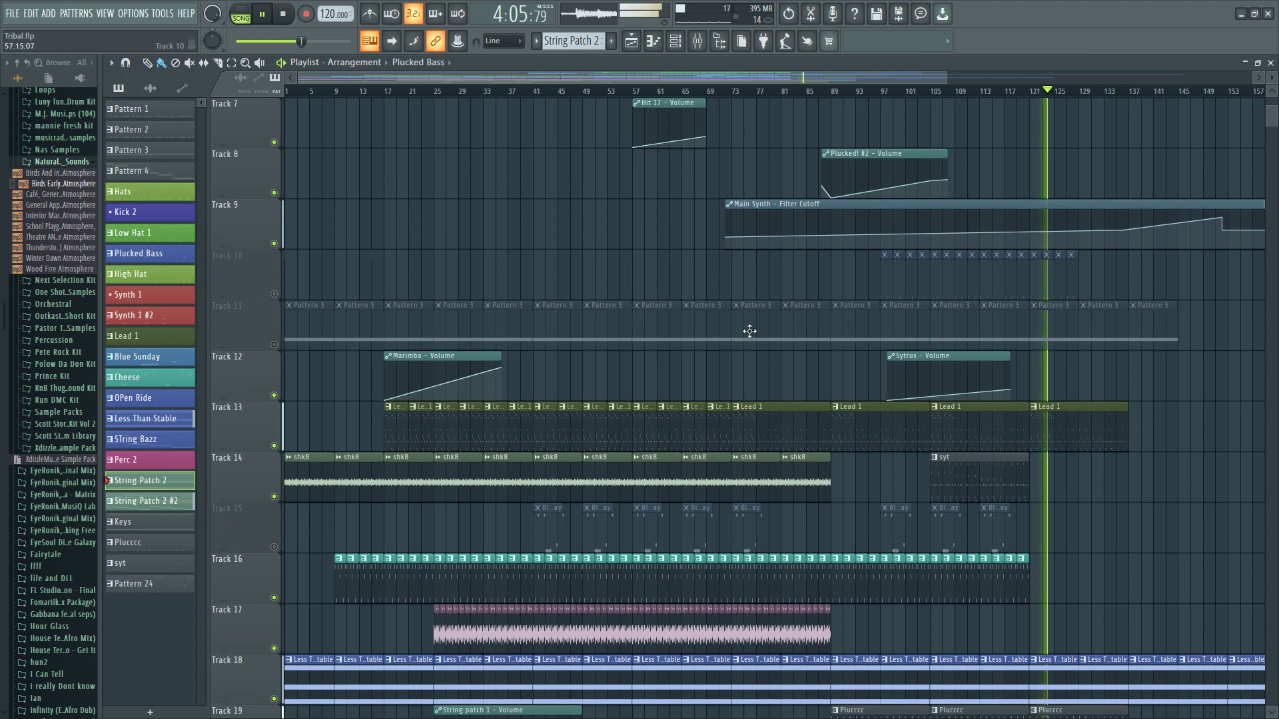
left_click_drag(669, 76, 732, 75)
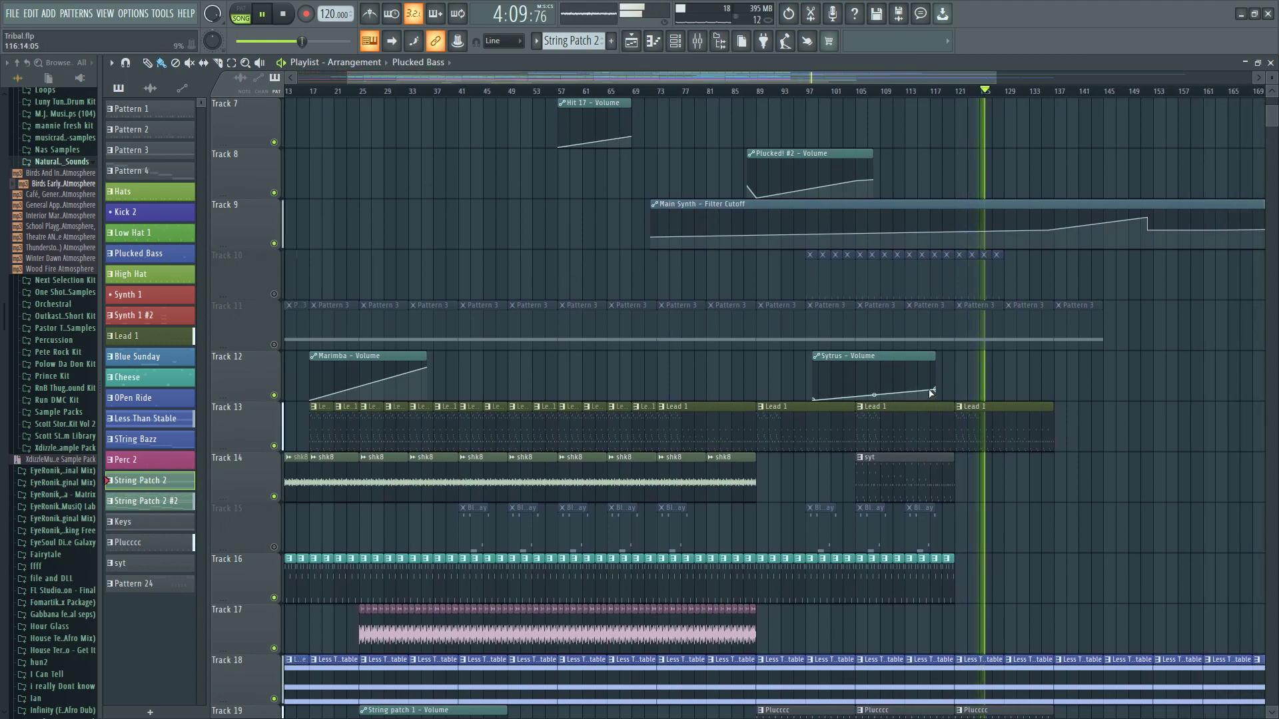
scroll(951, 594, "down", 5)
scroll(951, 594, "down", 5)
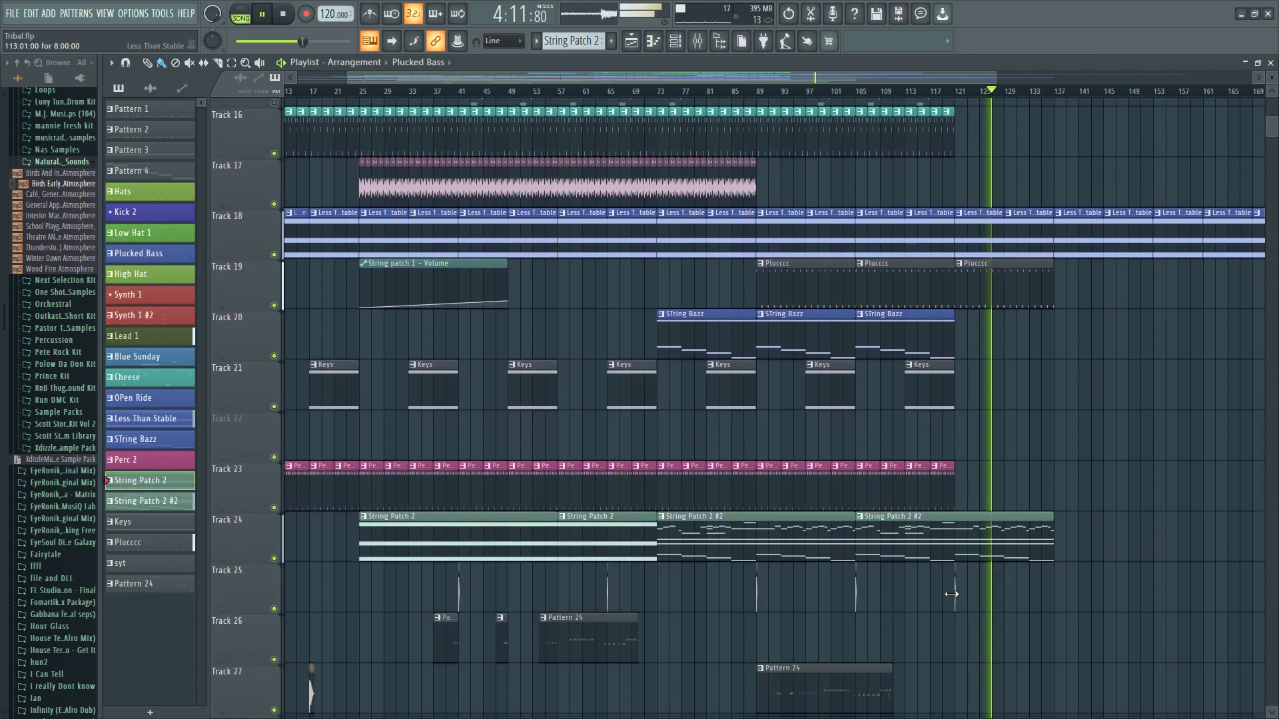
scroll(951, 593, "up", 7)
scroll(951, 594, "up", 8)
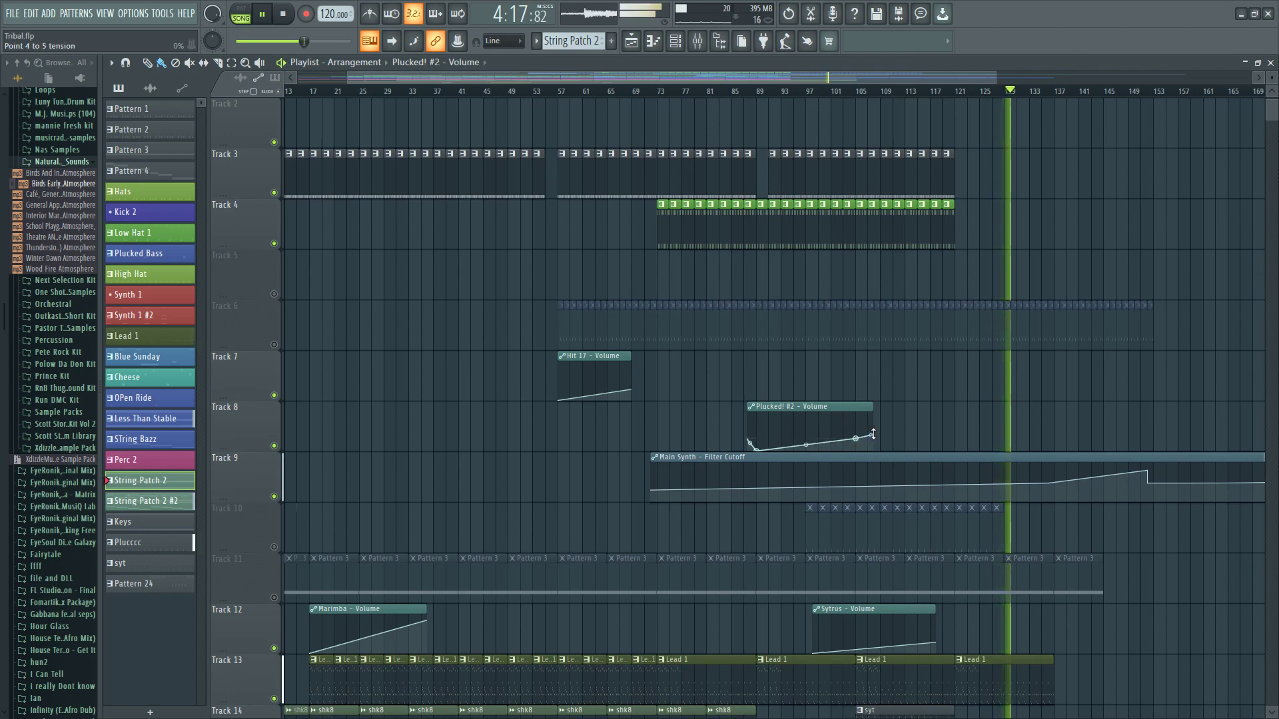
left_click_drag(867, 406, 860, 408)
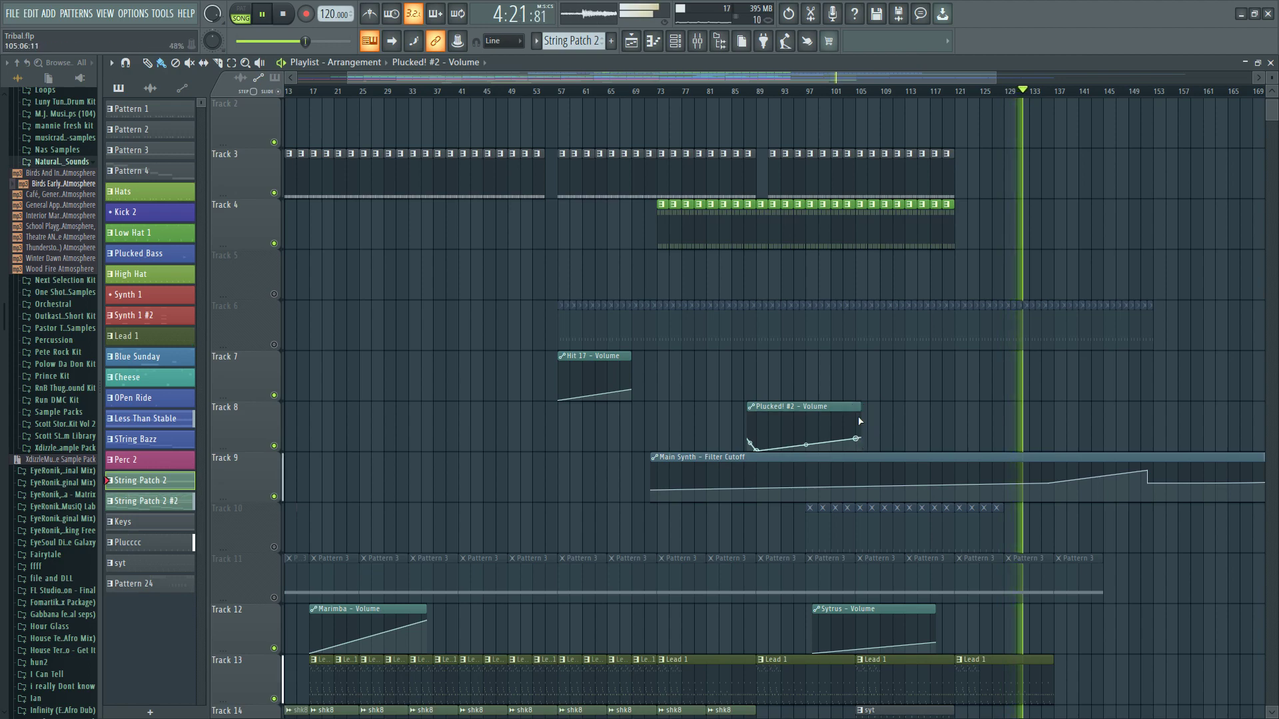
left_click_drag(859, 406, 855, 405)
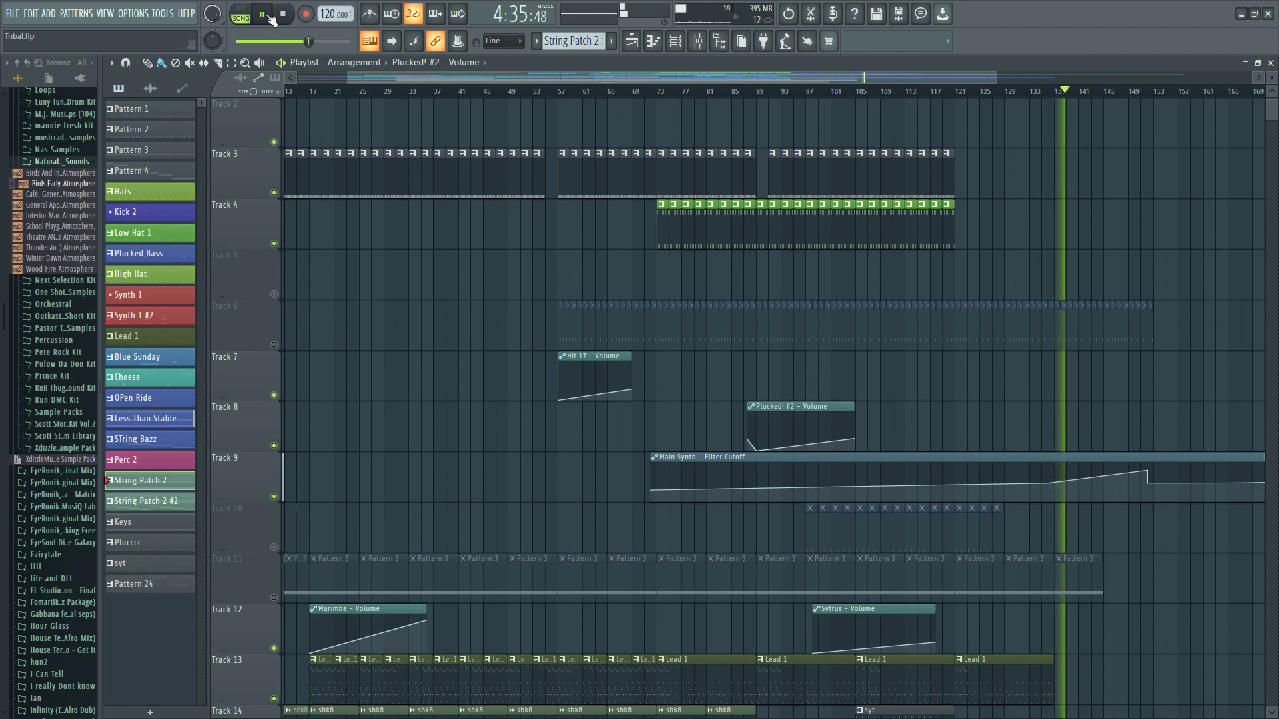
left_click(283, 14)
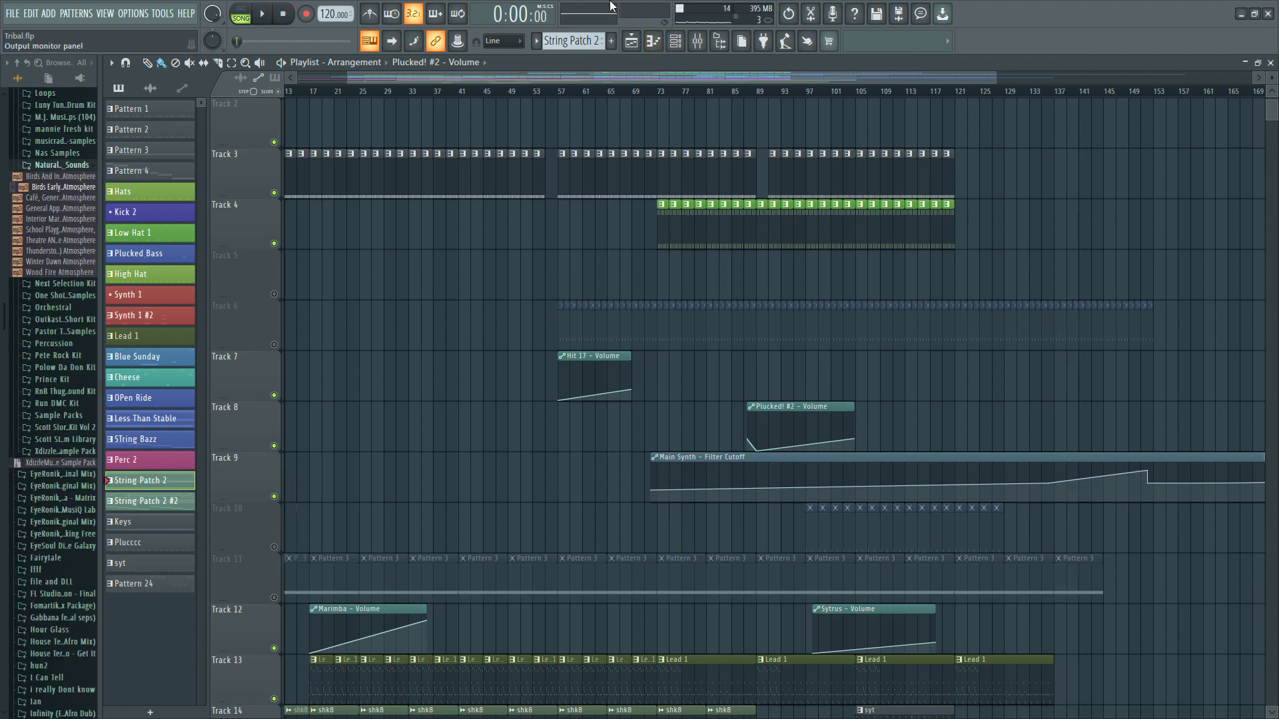
- Examine the full Tribal arrangement in the playlist, from the song's start to its end and across all tracks
mouse_move(610, 5)
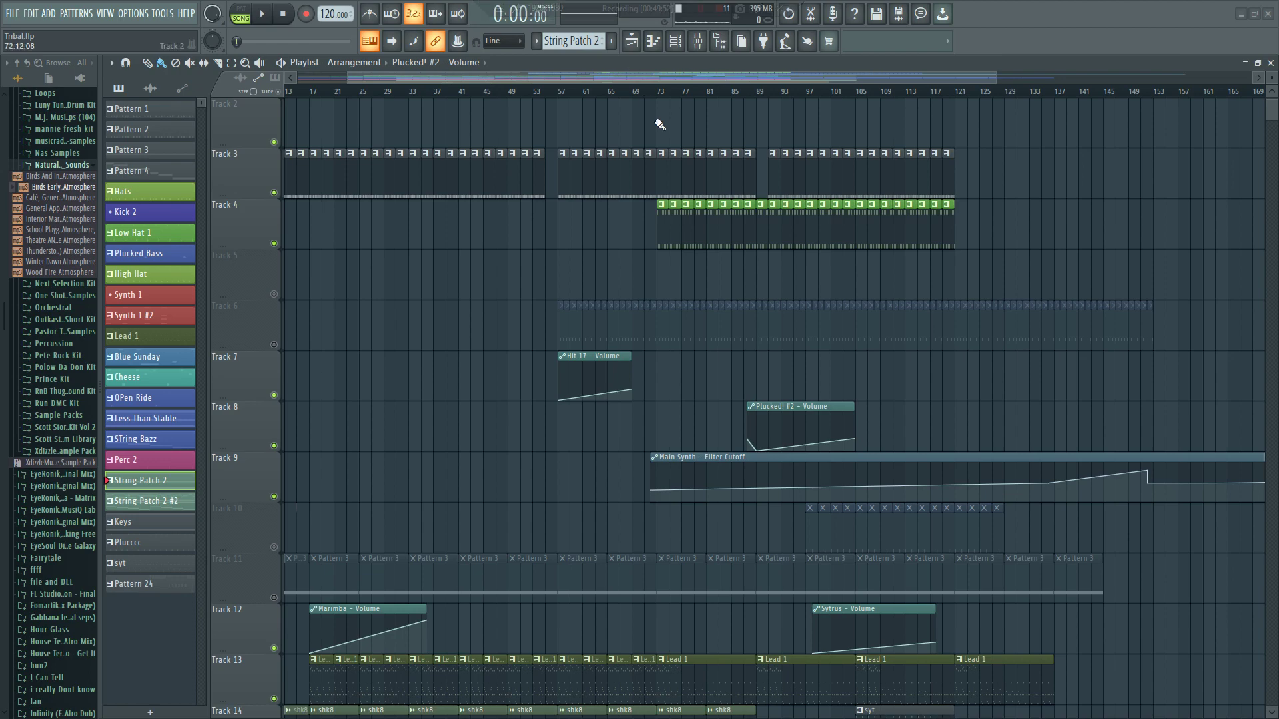
left_click_drag(1274, 112, 1274, 121)
left_click_drag(989, 76, 1271, 123)
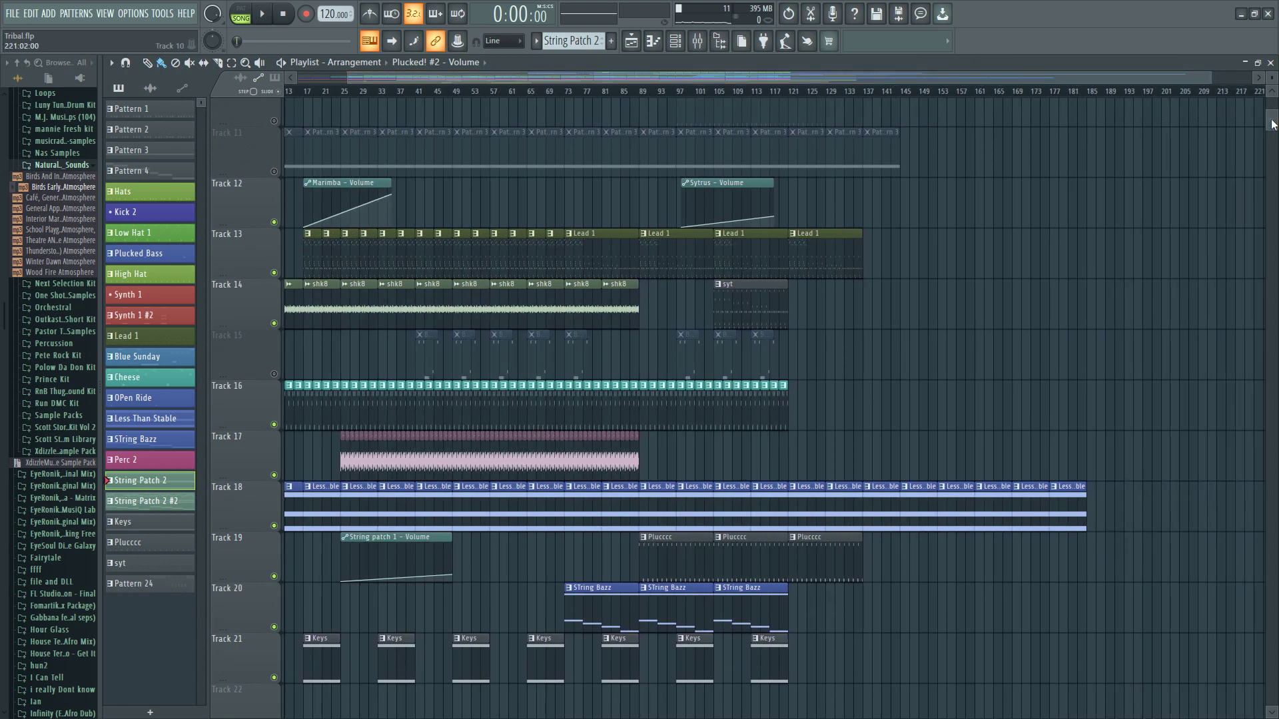
scroll(1272, 124, "down", 4)
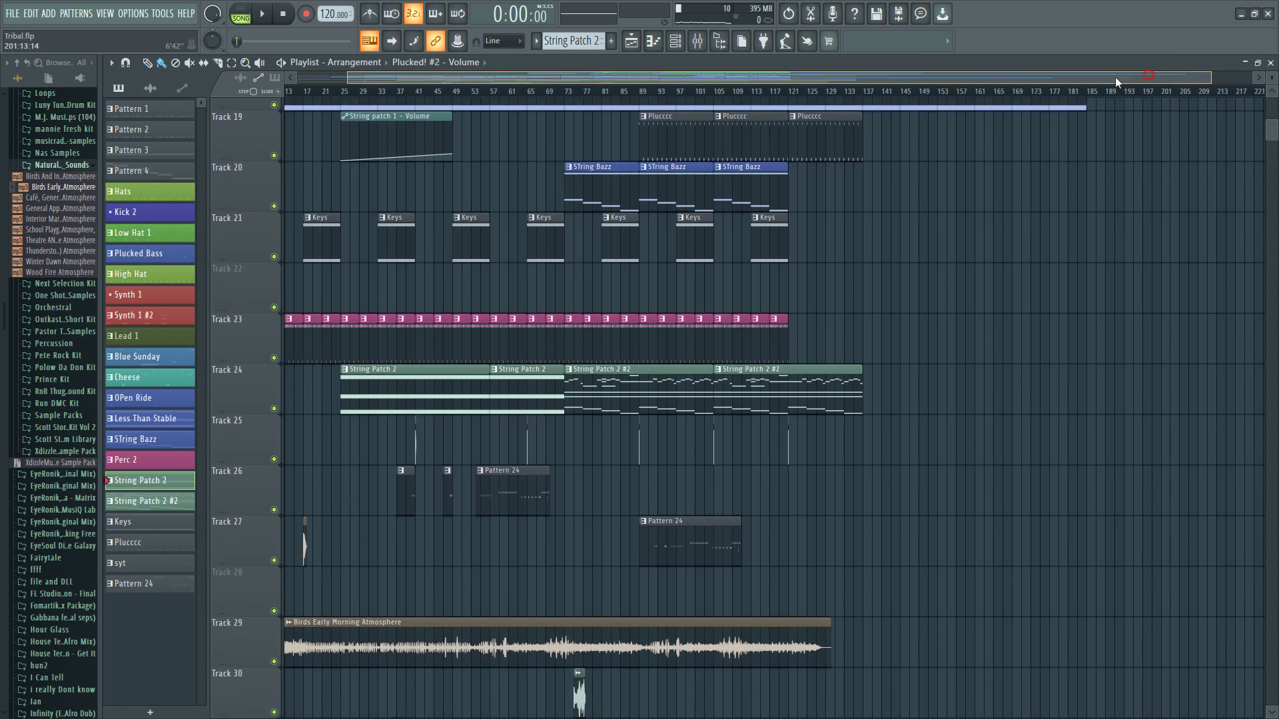
left_click_drag(1135, 75, 880, 78)
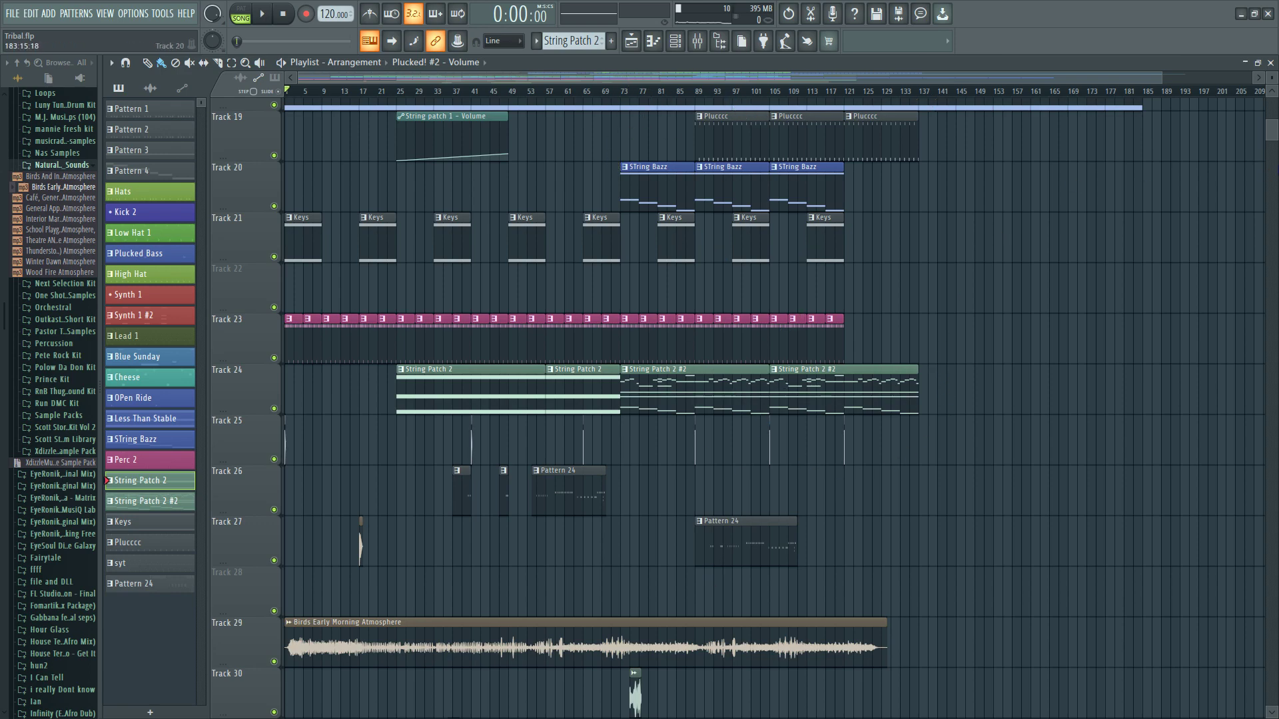
scroll(1274, 94, "up", 4)
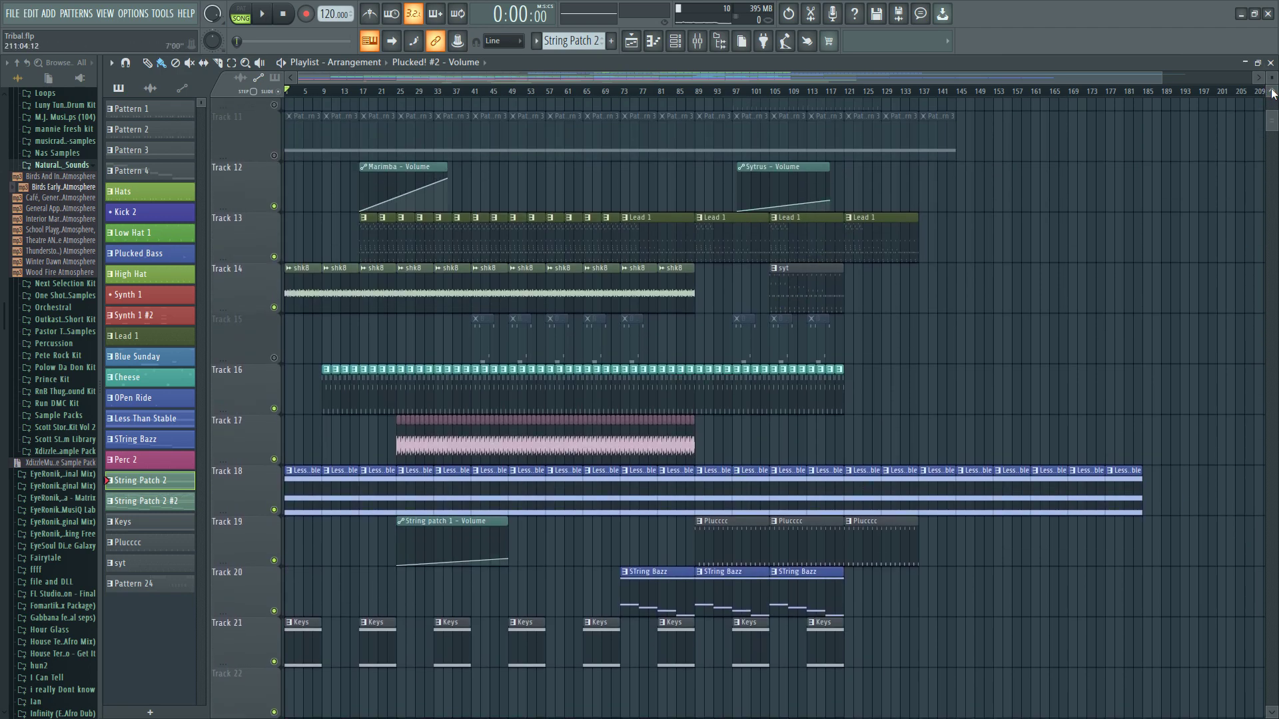
scroll(559, 343, "up", 8)
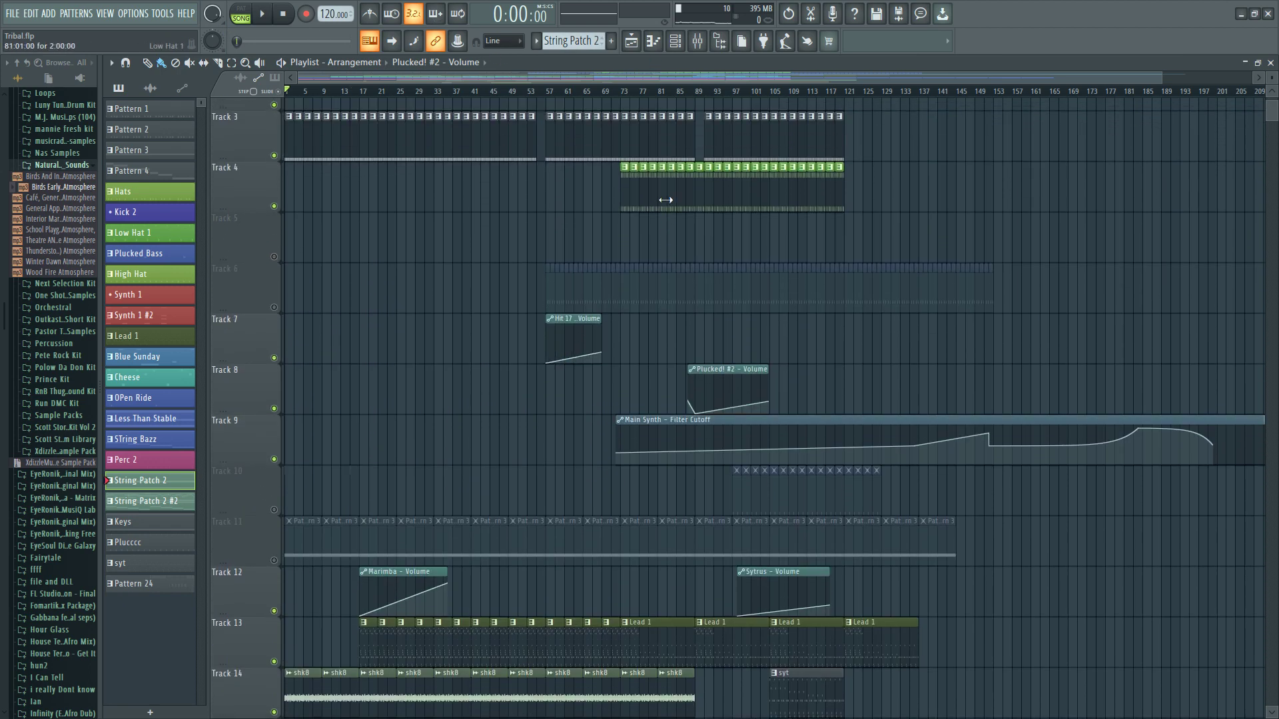
scroll(645, 413, "down", 12)
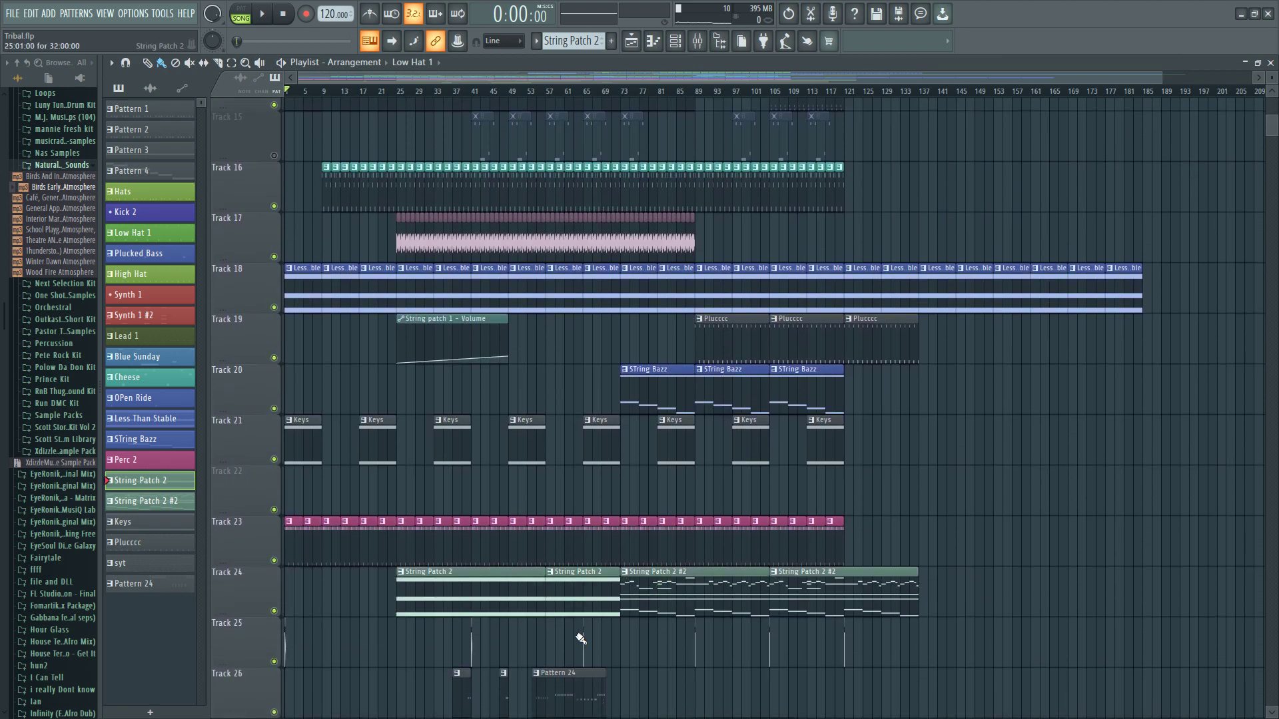
scroll(520, 590, "down", 5)
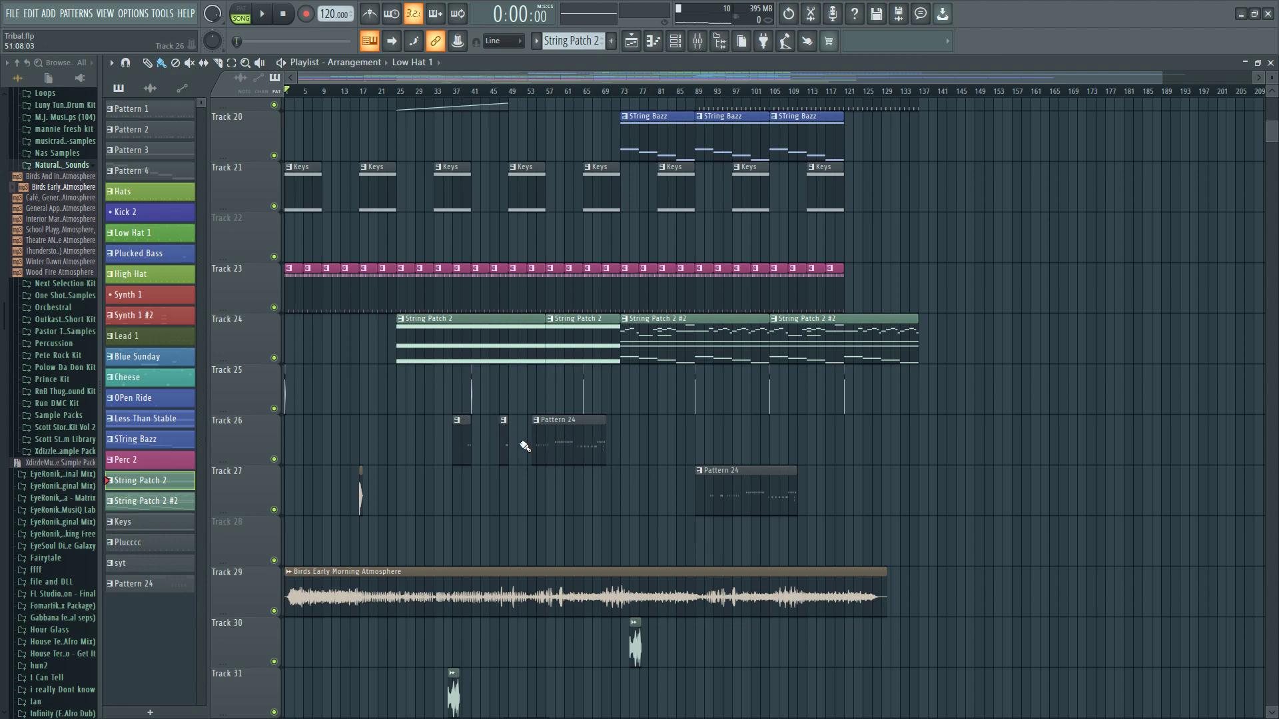
scroll(506, 453, "down", 3)
scroll(426, 560, "up", 8)
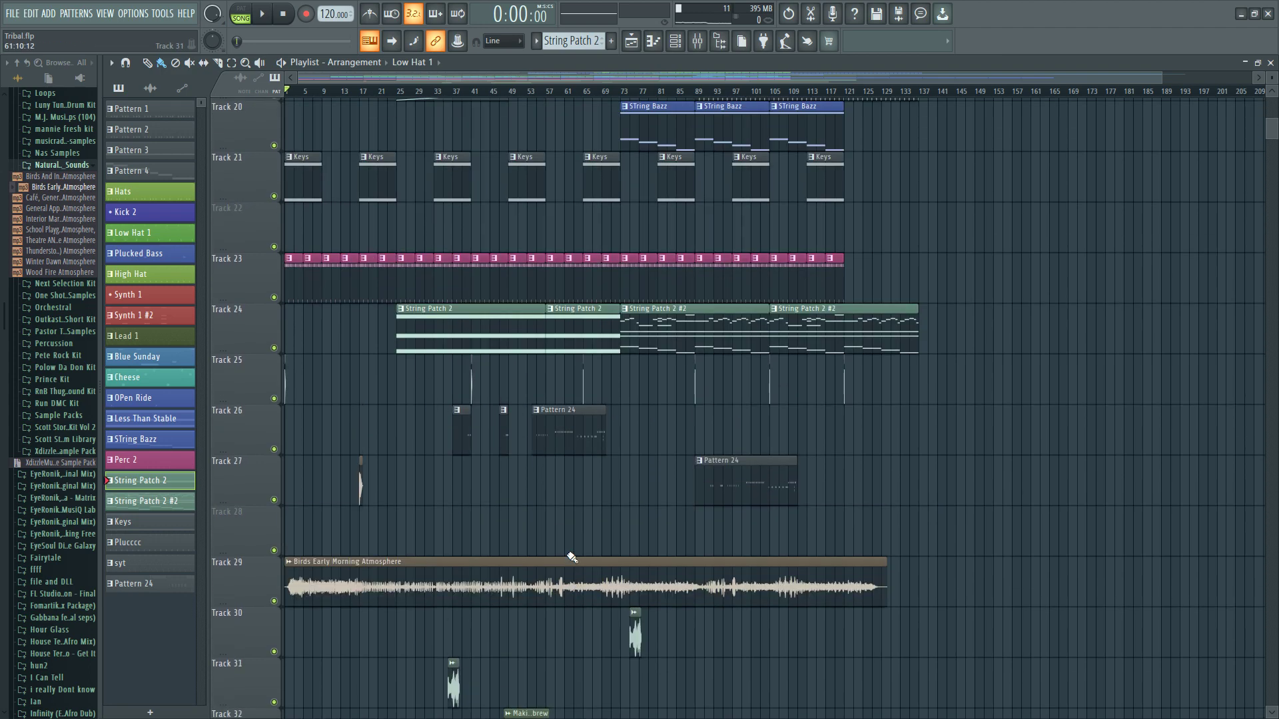
scroll(571, 556, "up", 13)
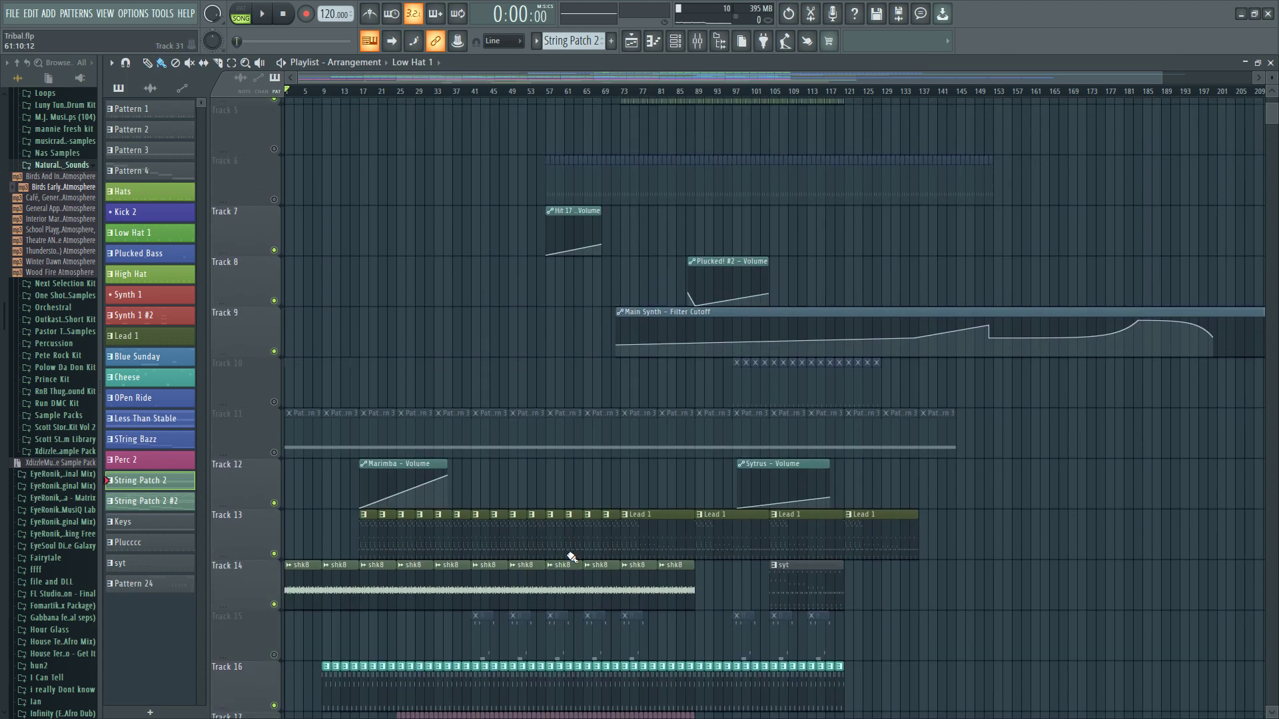
scroll(572, 556, "up", 1)
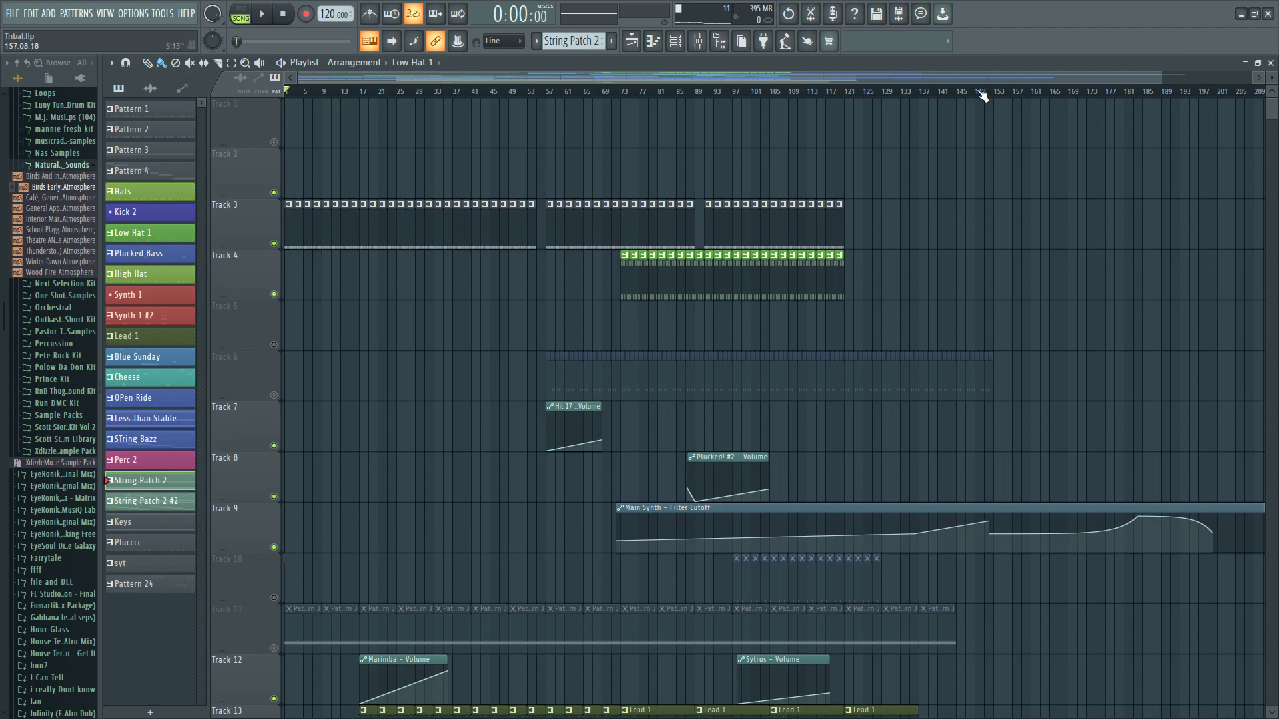
left_click_drag(1159, 79, 1252, 79)
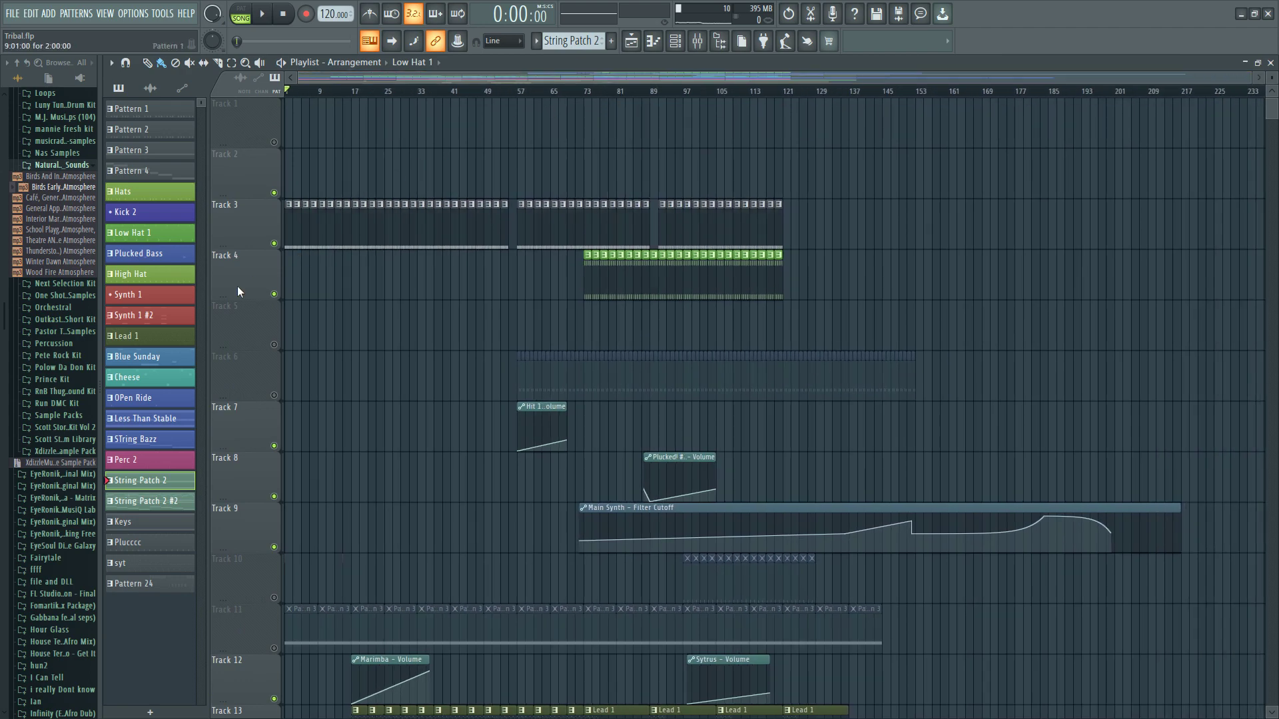
- Save the Tribal project under its current file name and dismiss the trial plugin warning
left_click(13, 16)
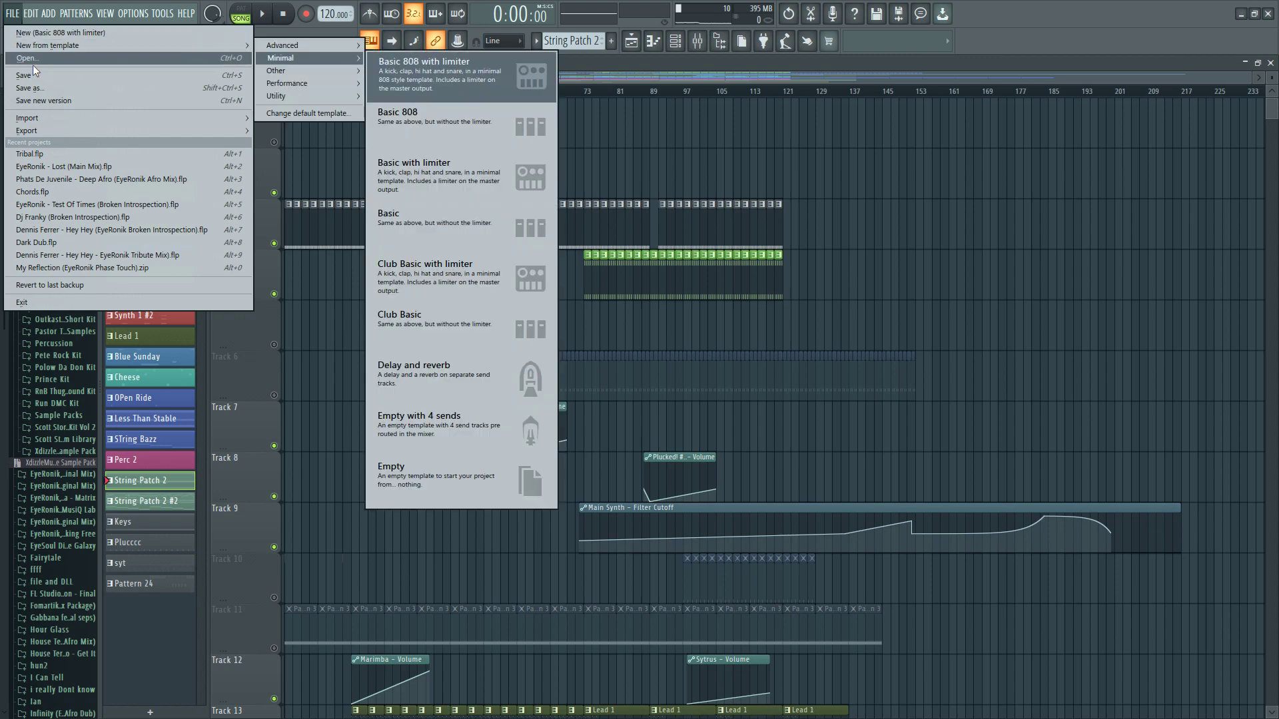
left_click(33, 75)
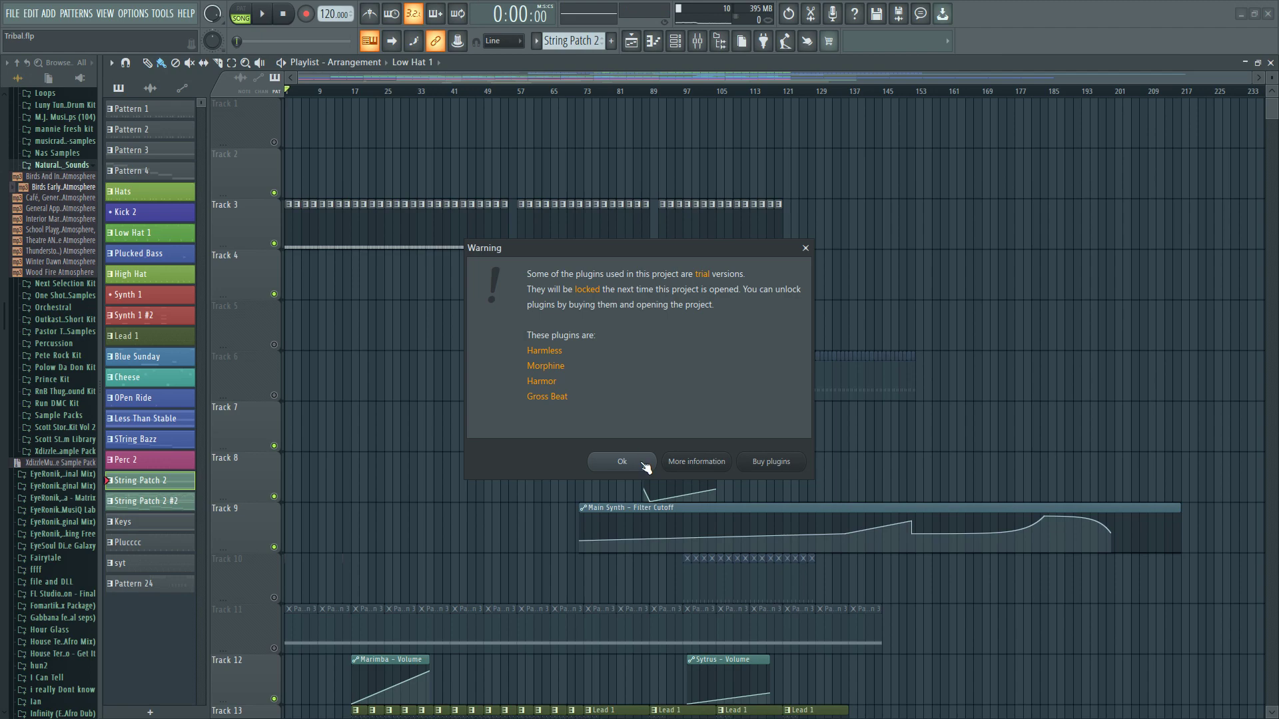
left_click(643, 465)
mouse_move(676, 15)
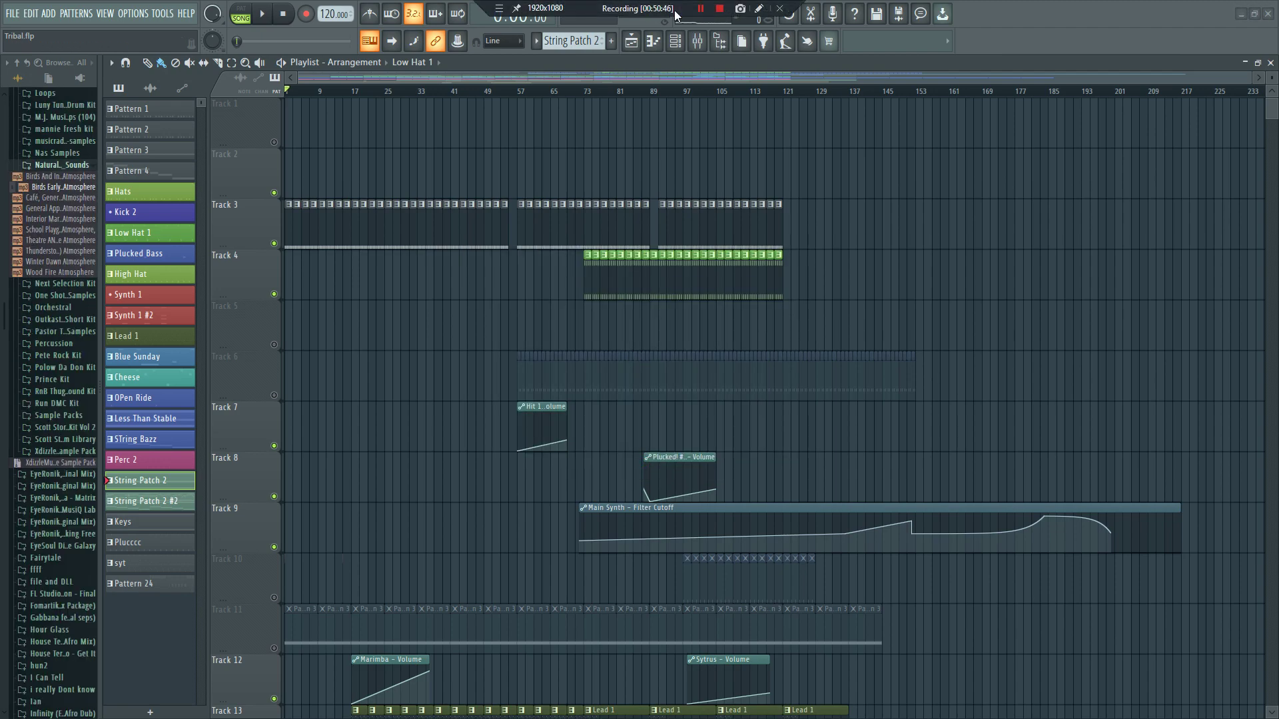